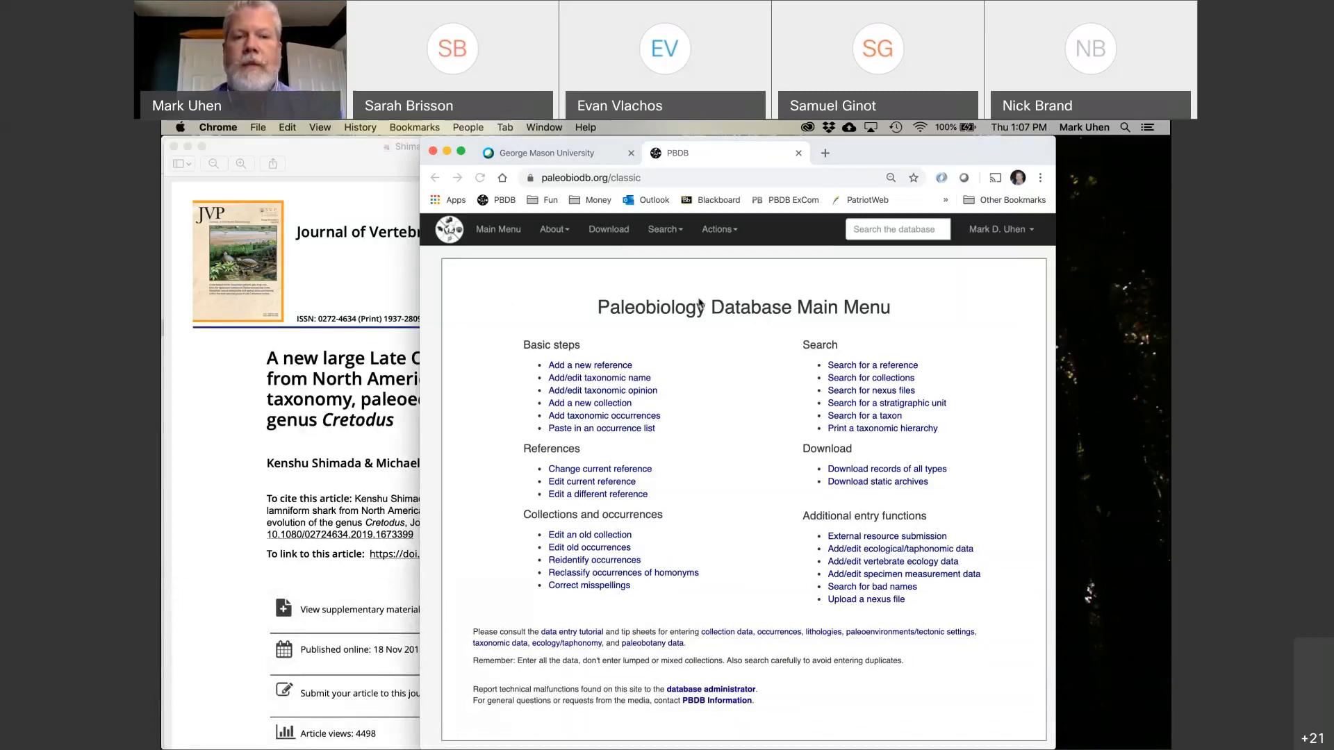
Start adding a new reference from the database's main menu.
{"action": "left_click", "coordinate": [601, 366]}
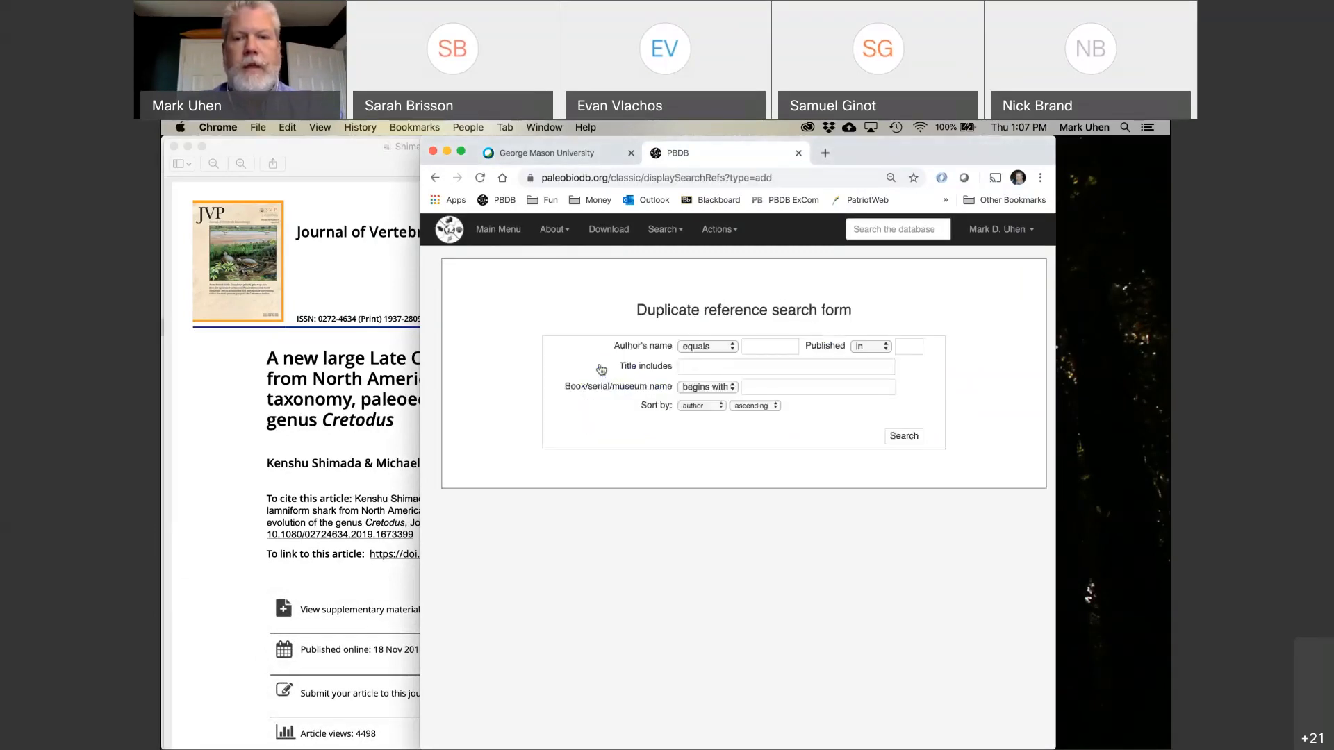
{"action": "left_click", "coordinate": [786, 351]}
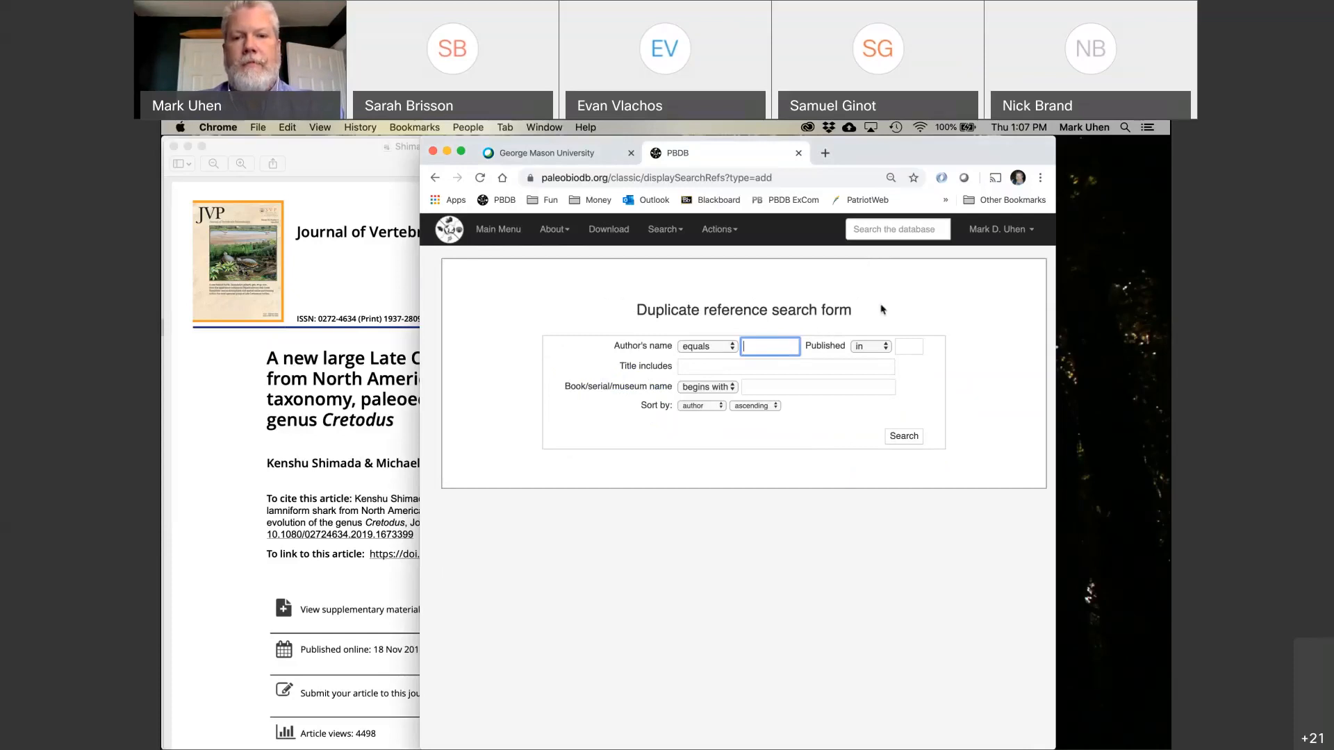
{"action": "left_click", "coordinate": [869, 280]}
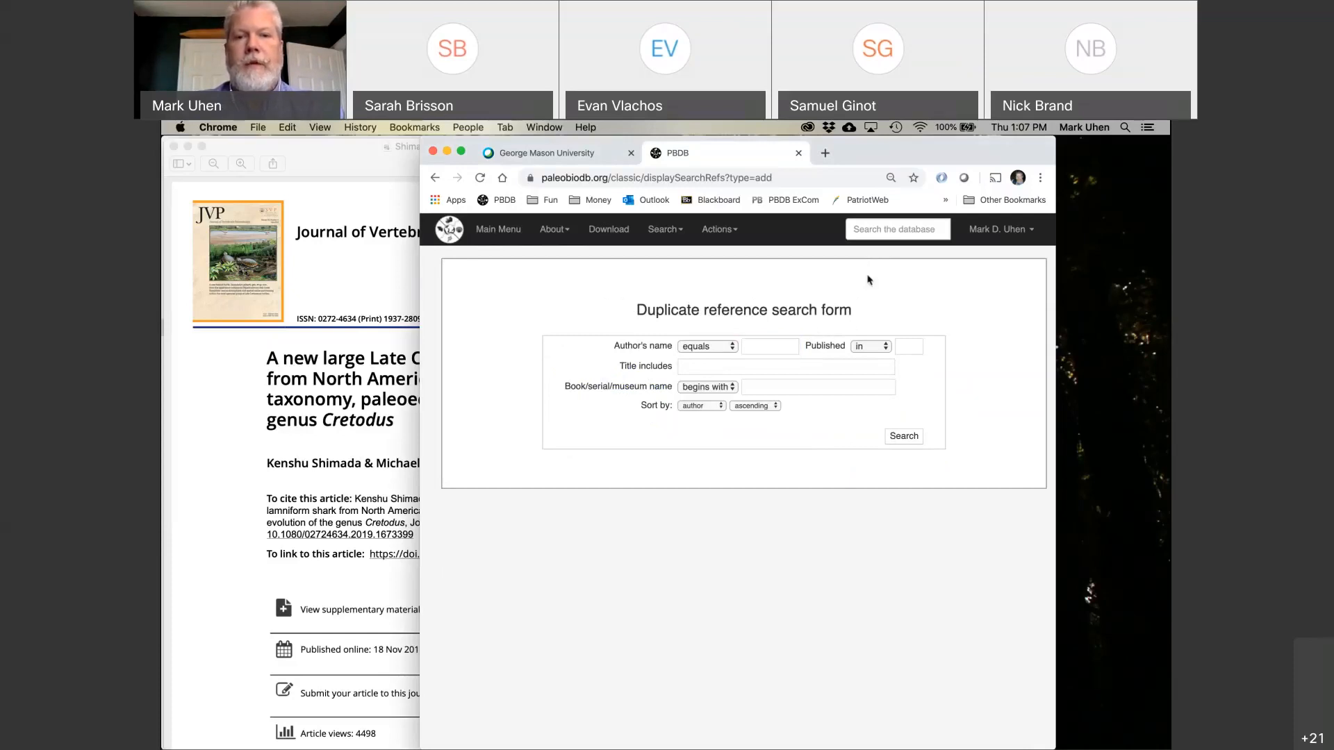
{"action": "left_click_drag", "start_coordinate": [889, 152], "coordinate": [742, 152]}
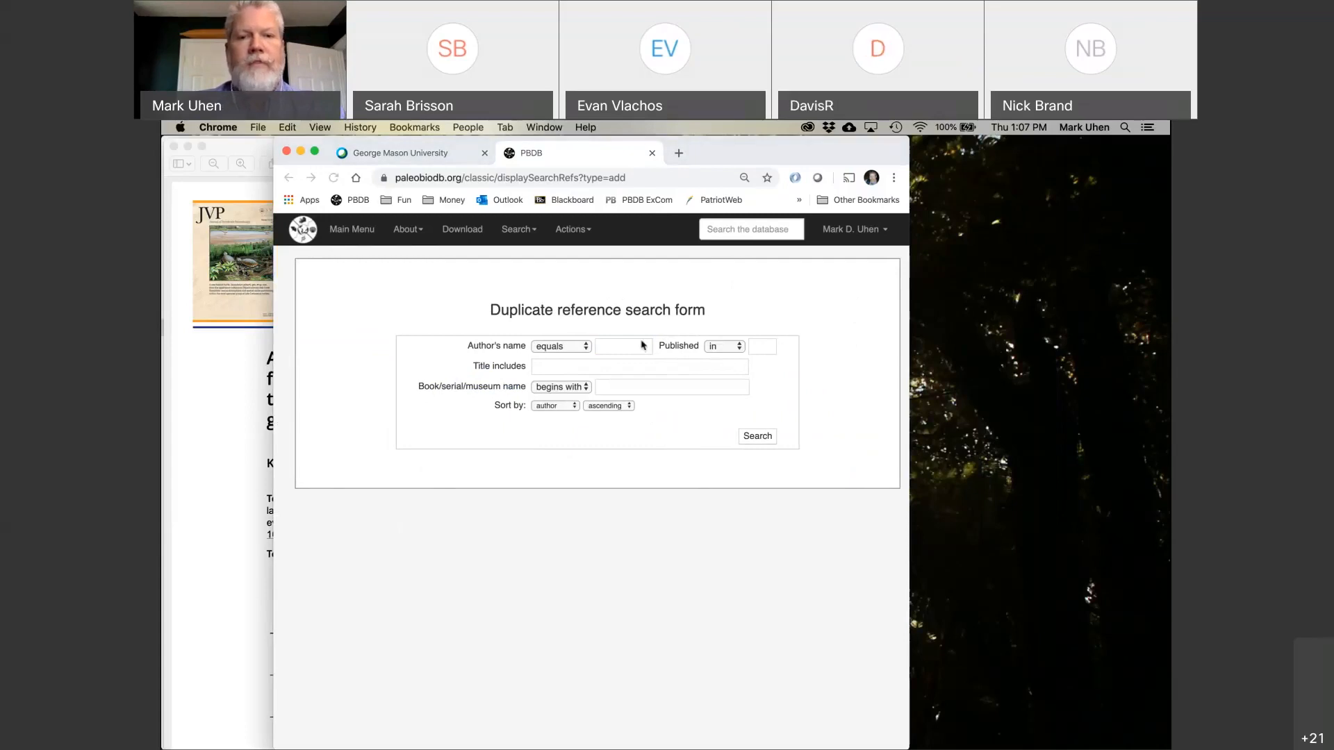
{"action": "left_click_drag", "start_coordinate": [806, 156], "coordinate": [956, 154]}
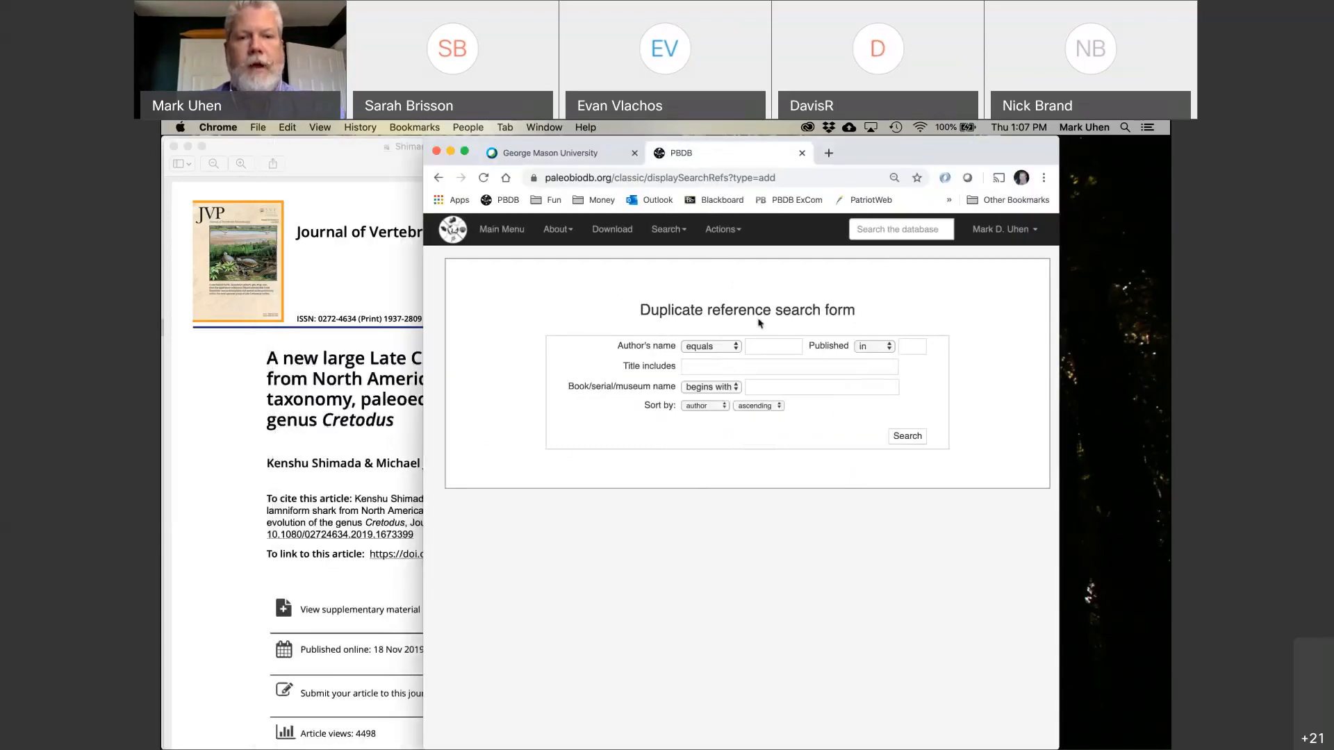
Search for duplicate references by the paper's first author's last name, published in 2020.
{"action": "left_click", "coordinate": [764, 345]}
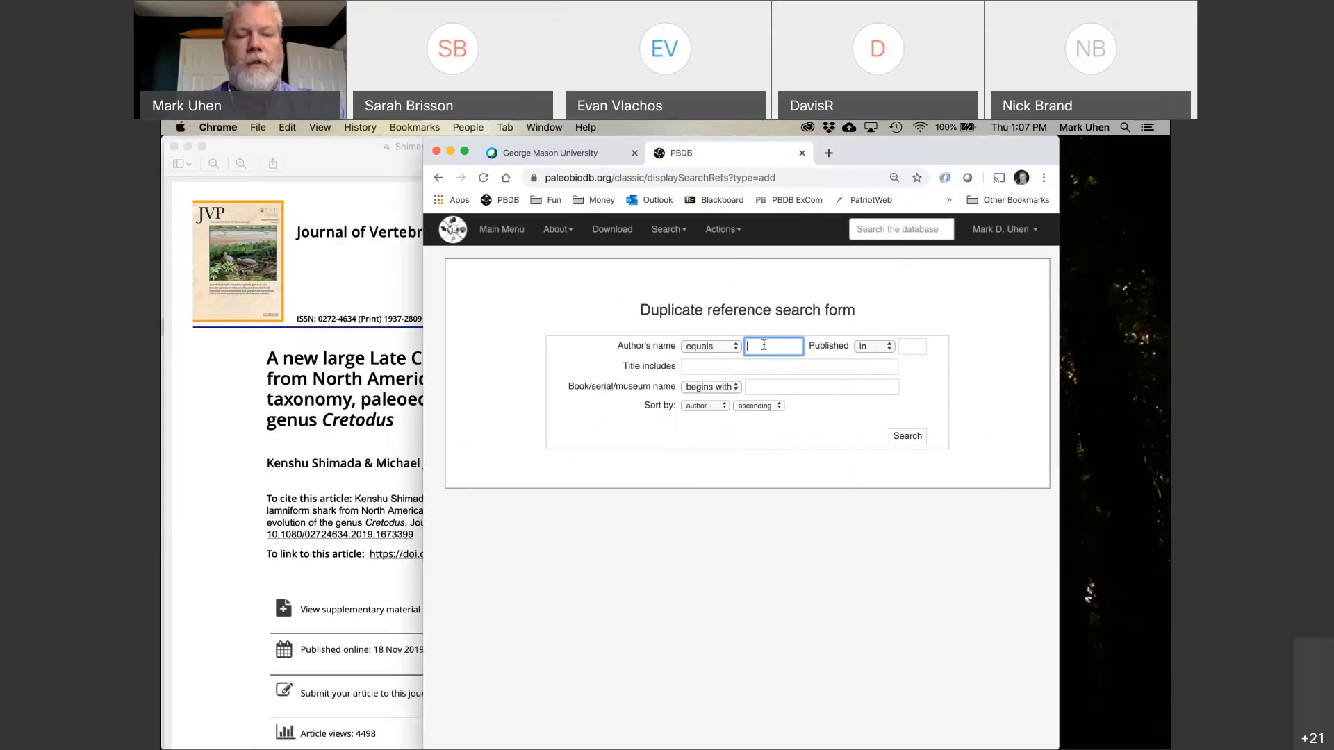
{"action": "type", "text": "S"}
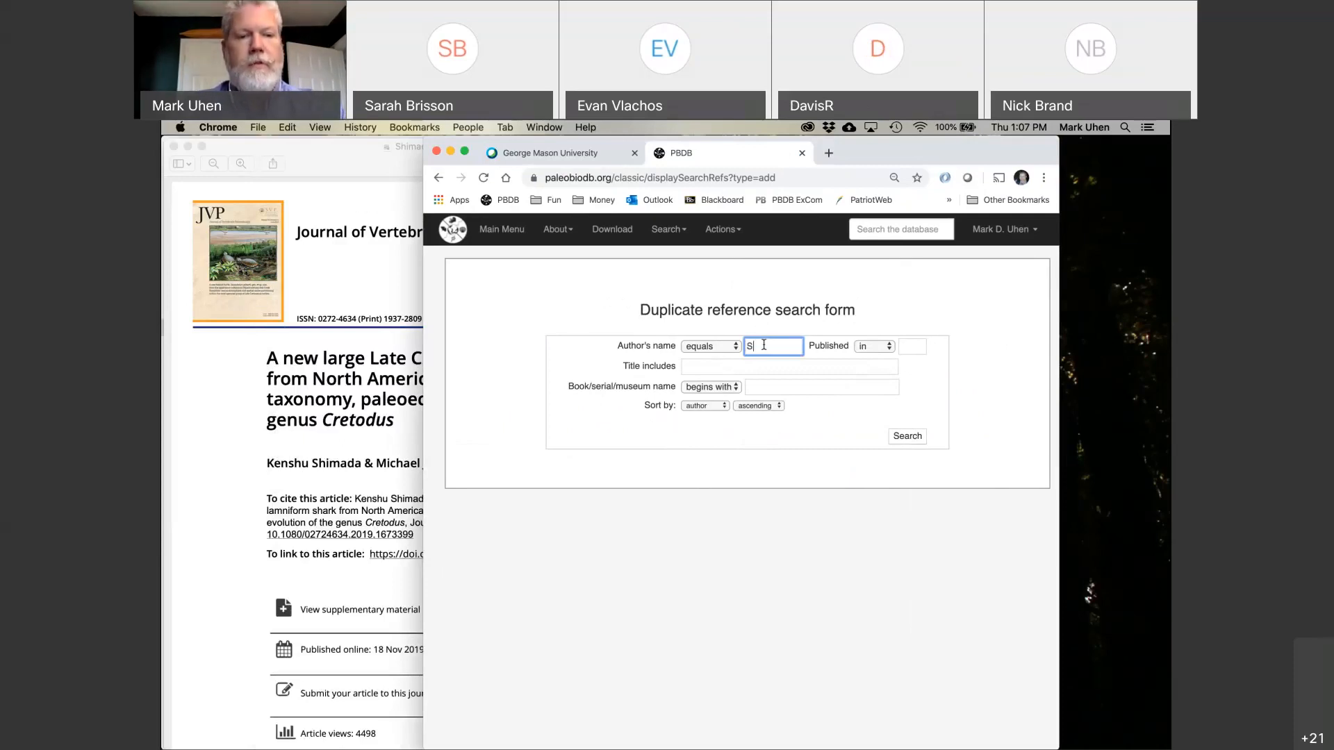
{"action": "type", "text": "himada"}
{"action": "key", "text": "Tab"}
{"action": "key", "text": "Tab"}
{"action": "type", "text": "2020"}
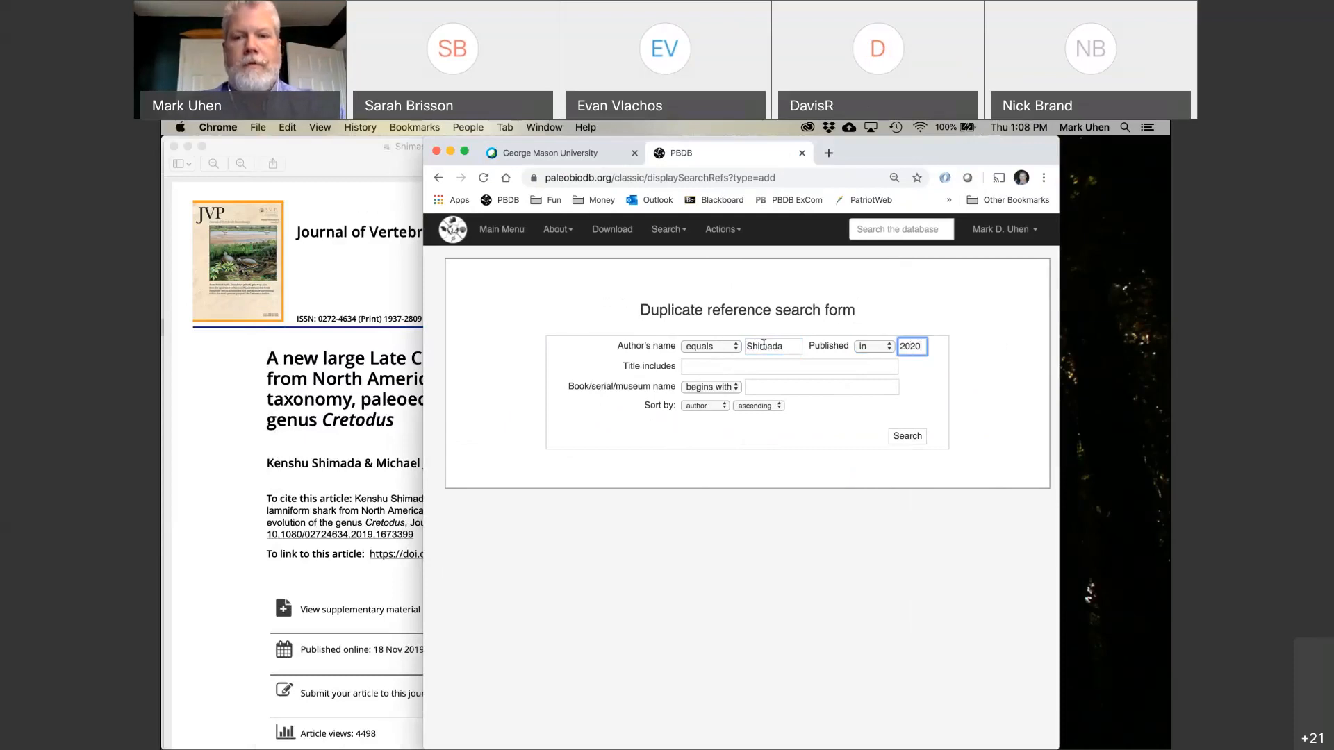
{"action": "key", "text": "Return"}
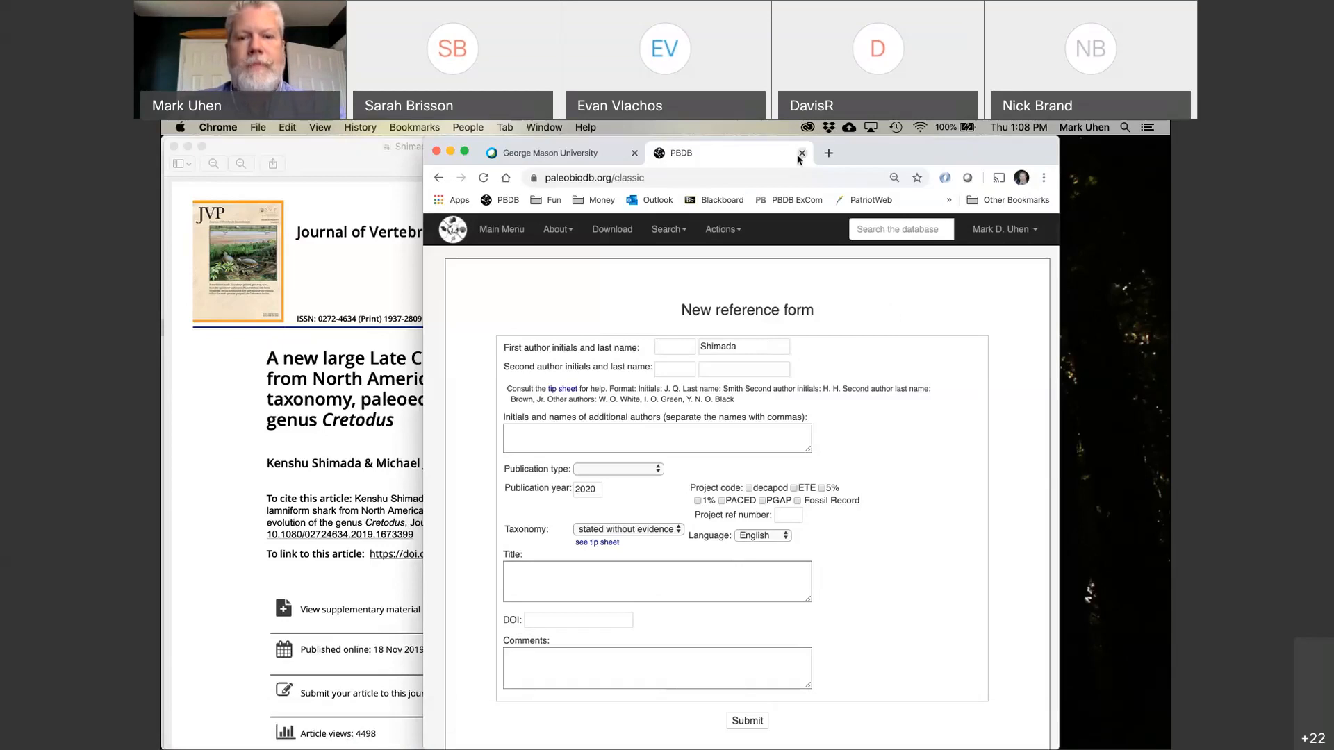
Enter the first author's initial and the second author's initials and last name, taking the latter from the paper's PDF.
{"action": "left_click", "coordinate": [658, 349]}
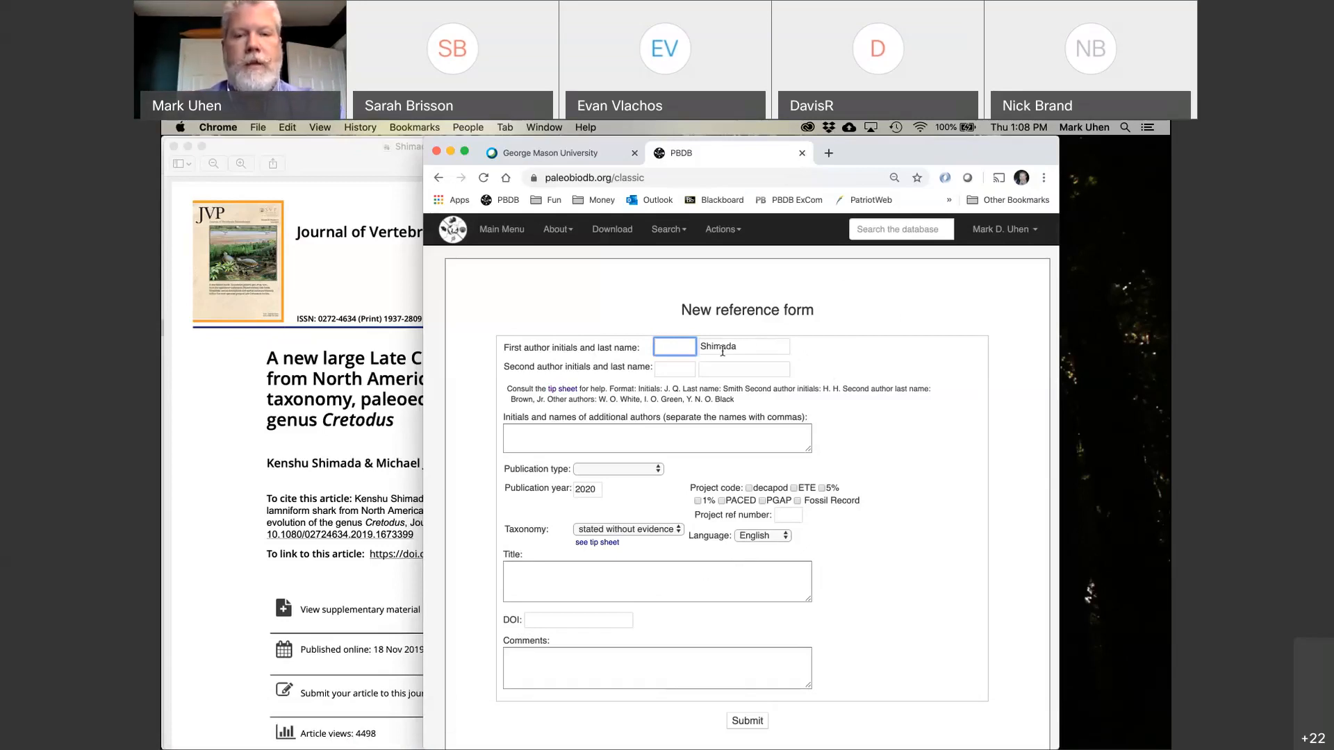
{"action": "type", "text": "K."}
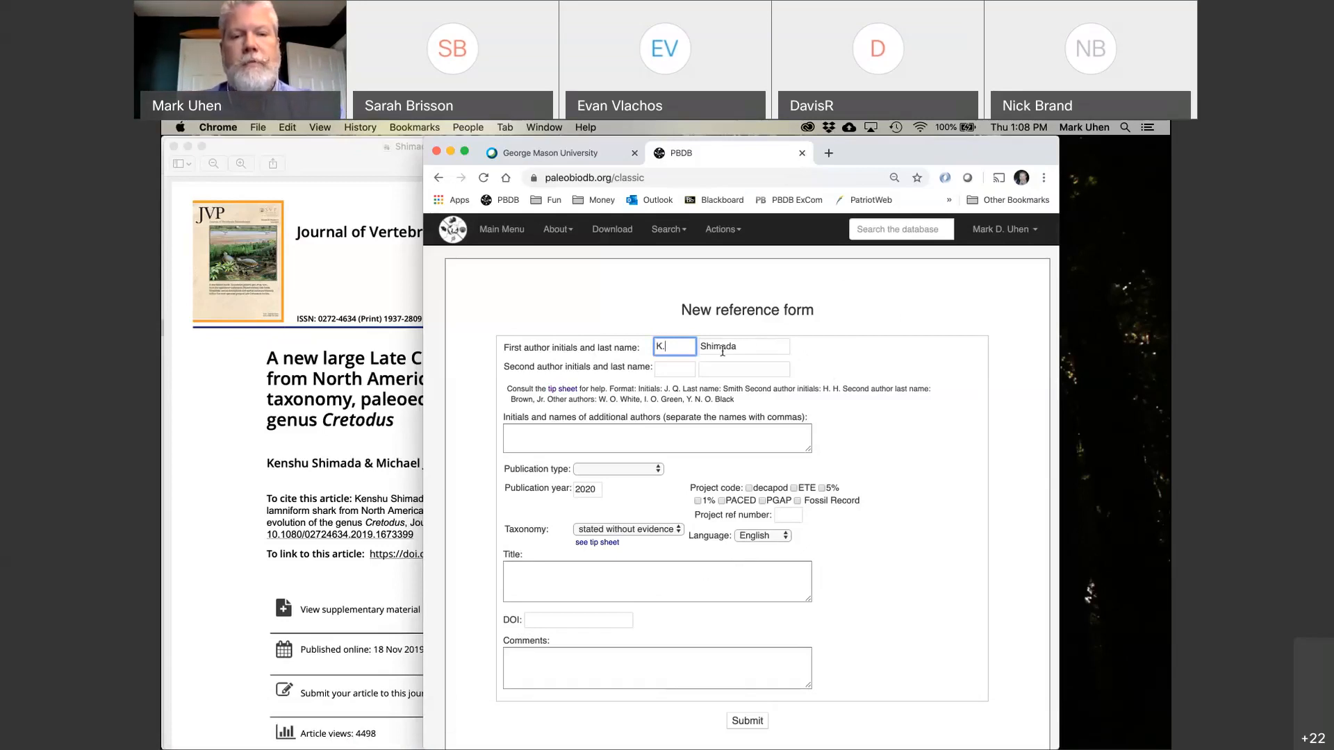
{"action": "left_click", "coordinate": [376, 520]}
{"action": "double_click", "coordinate": [459, 464]}
{"action": "key", "text": "super+c"}
{"action": "left_click", "coordinate": [831, 363]}
{"action": "left_click", "coordinate": [675, 368]}
{"action": "type", "text": "M."}
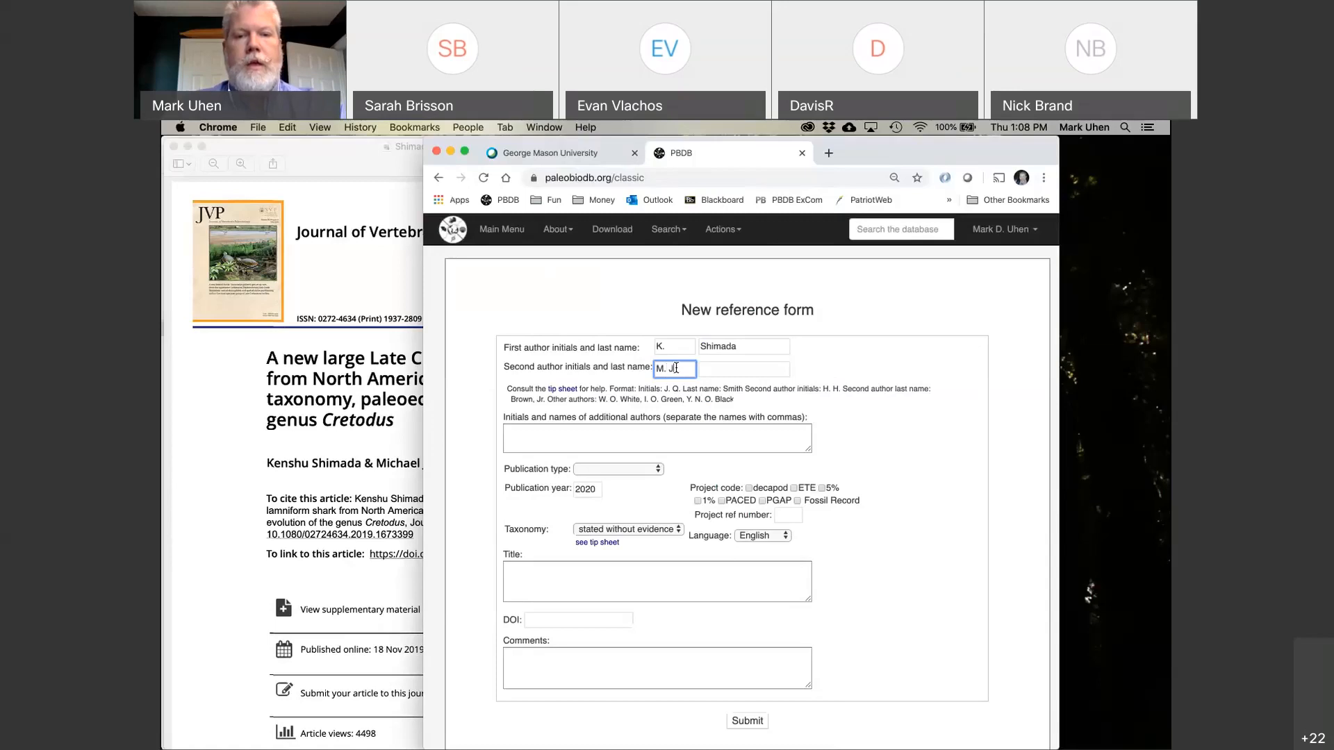
{"action": "type", "text": " J."}
{"action": "key", "text": "Tab"}
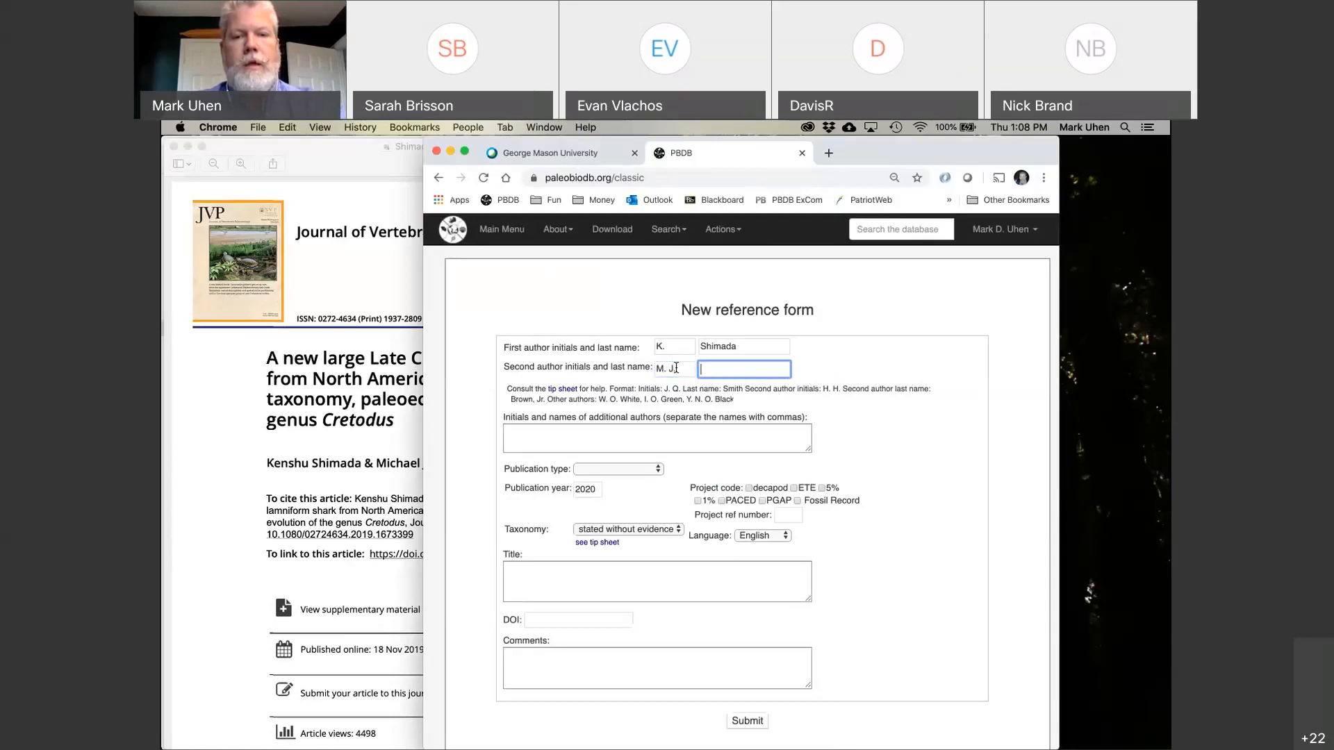
{"action": "key", "text": "super+v"}
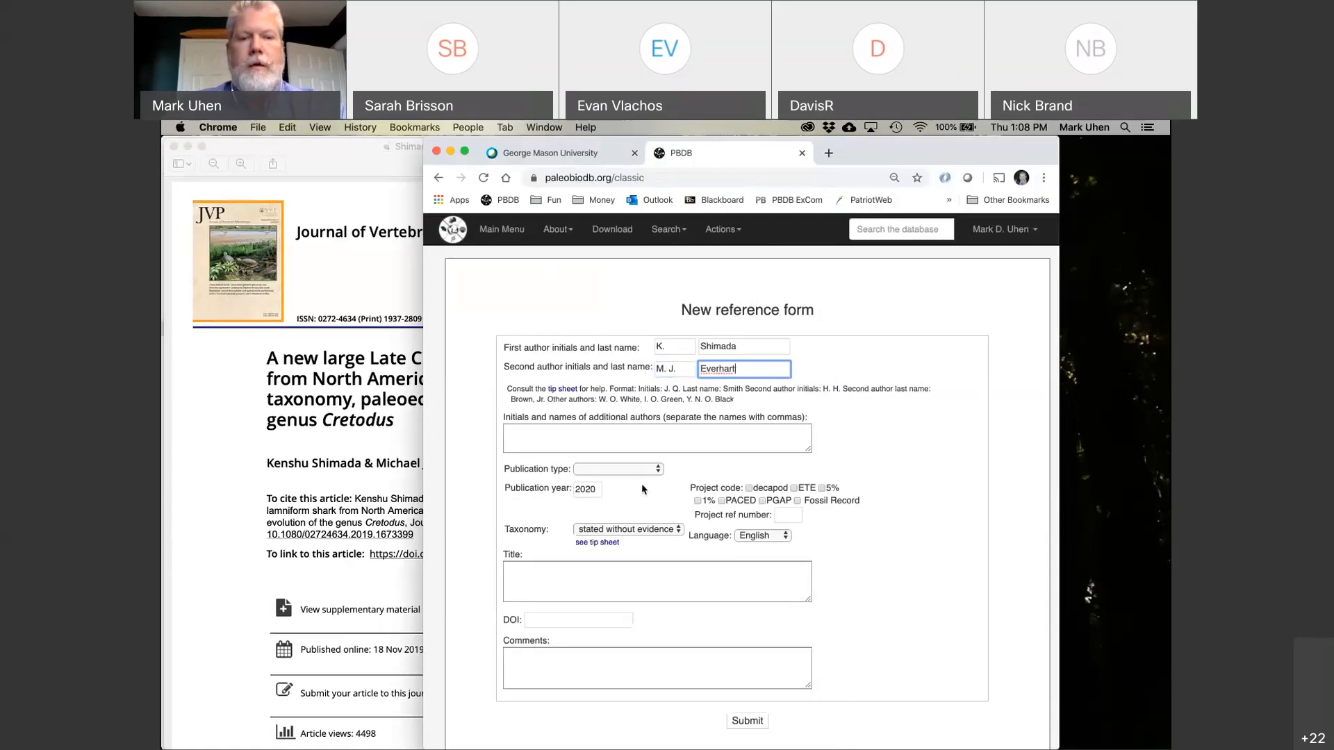
Set the publication type to journal article and copy the full title of the Cretodus shark paper from the PDF into the reference.
{"action": "left_click", "coordinate": [634, 470]}
{"action": "left_click", "coordinate": [589, 480]}
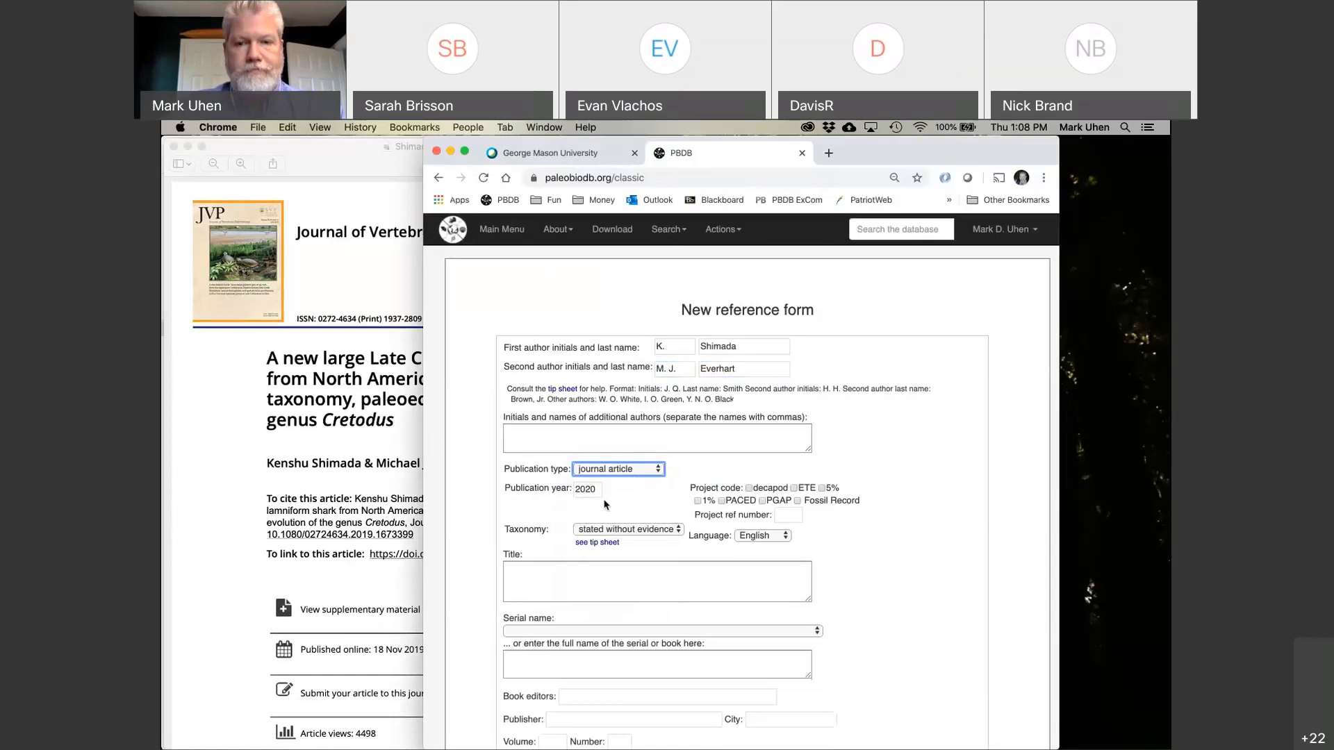
{"action": "left_click", "coordinate": [375, 461]}
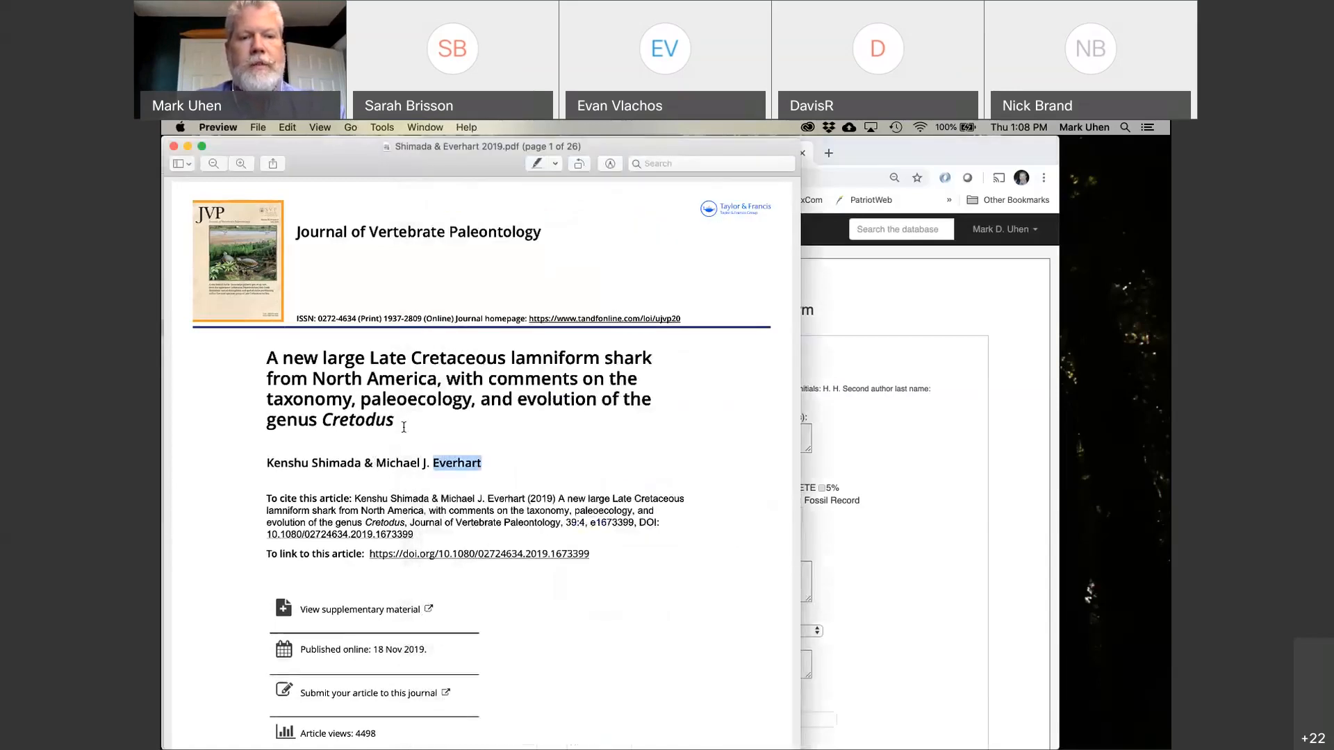
{"action": "left_click_drag", "start_coordinate": [396, 424], "coordinate": [246, 352]}
{"action": "key", "text": "super+c"}
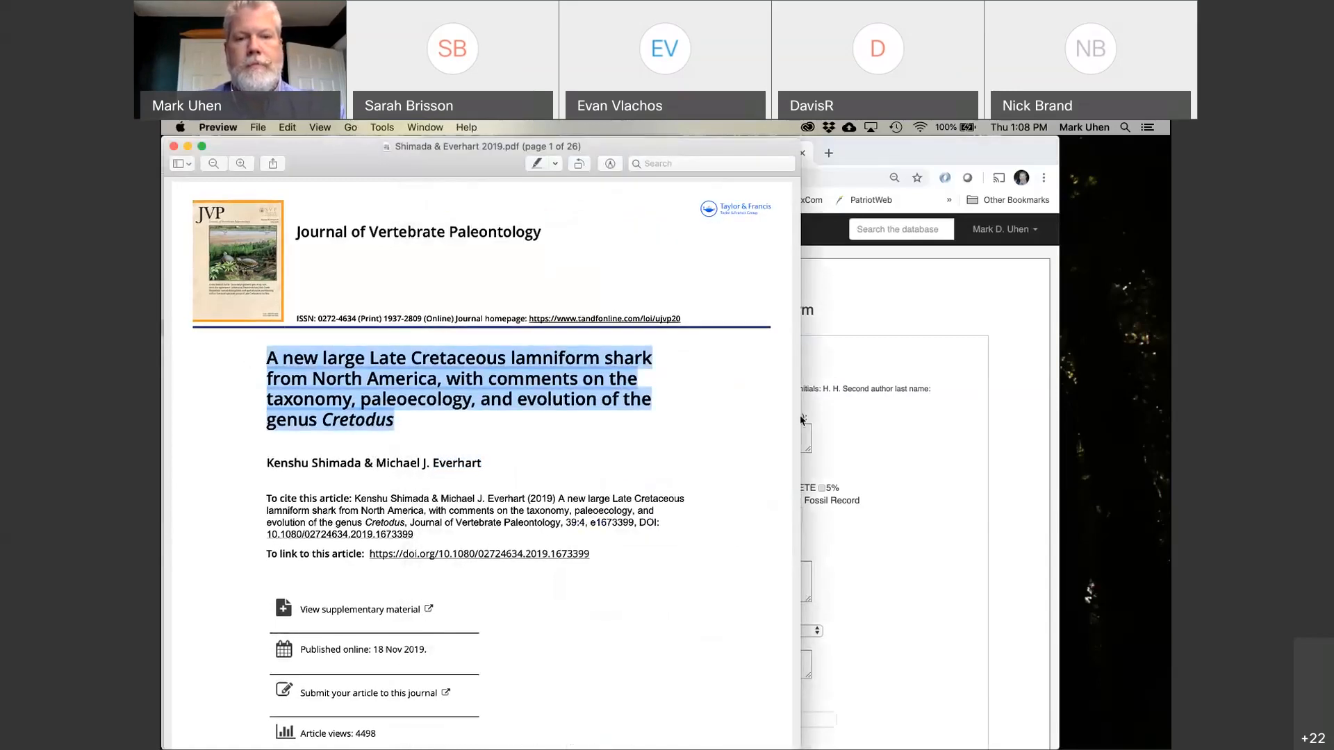
{"action": "left_click", "coordinate": [849, 444]}
{"action": "left_click", "coordinate": [625, 591]}
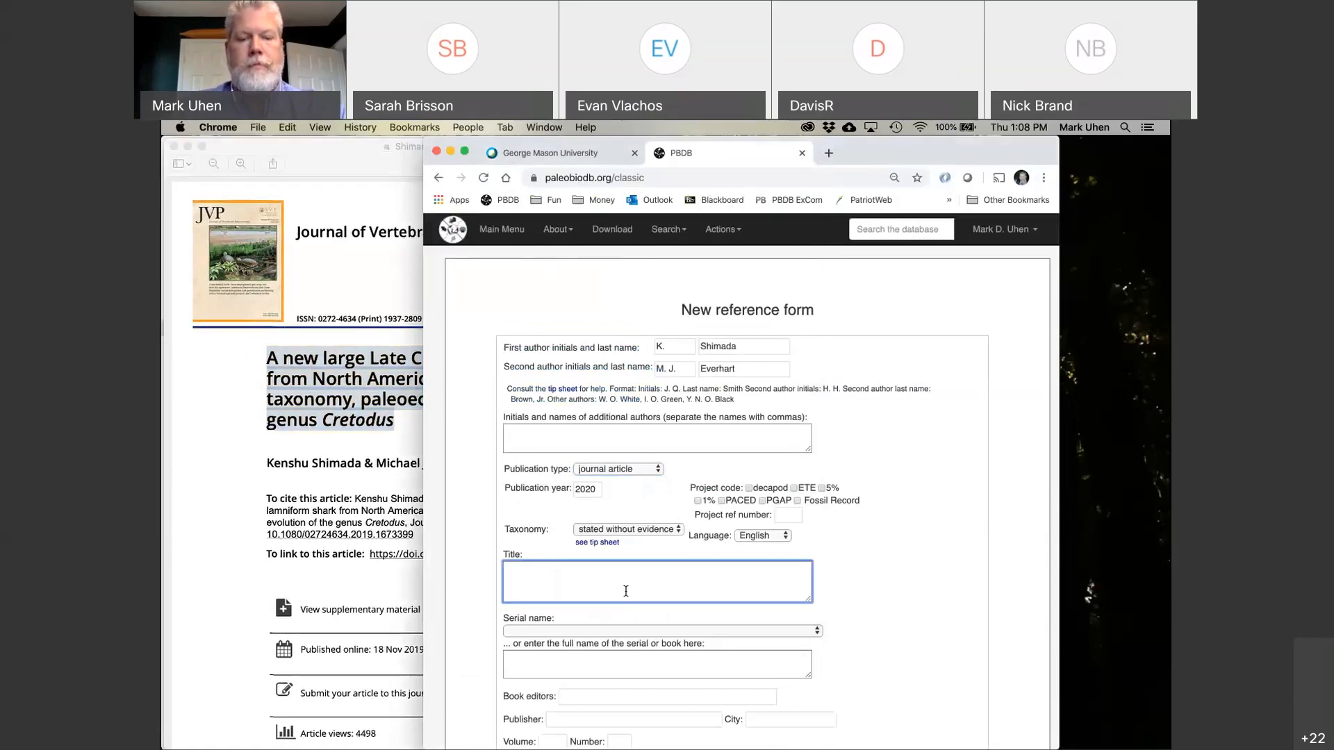
{"action": "key", "text": "super+v"}
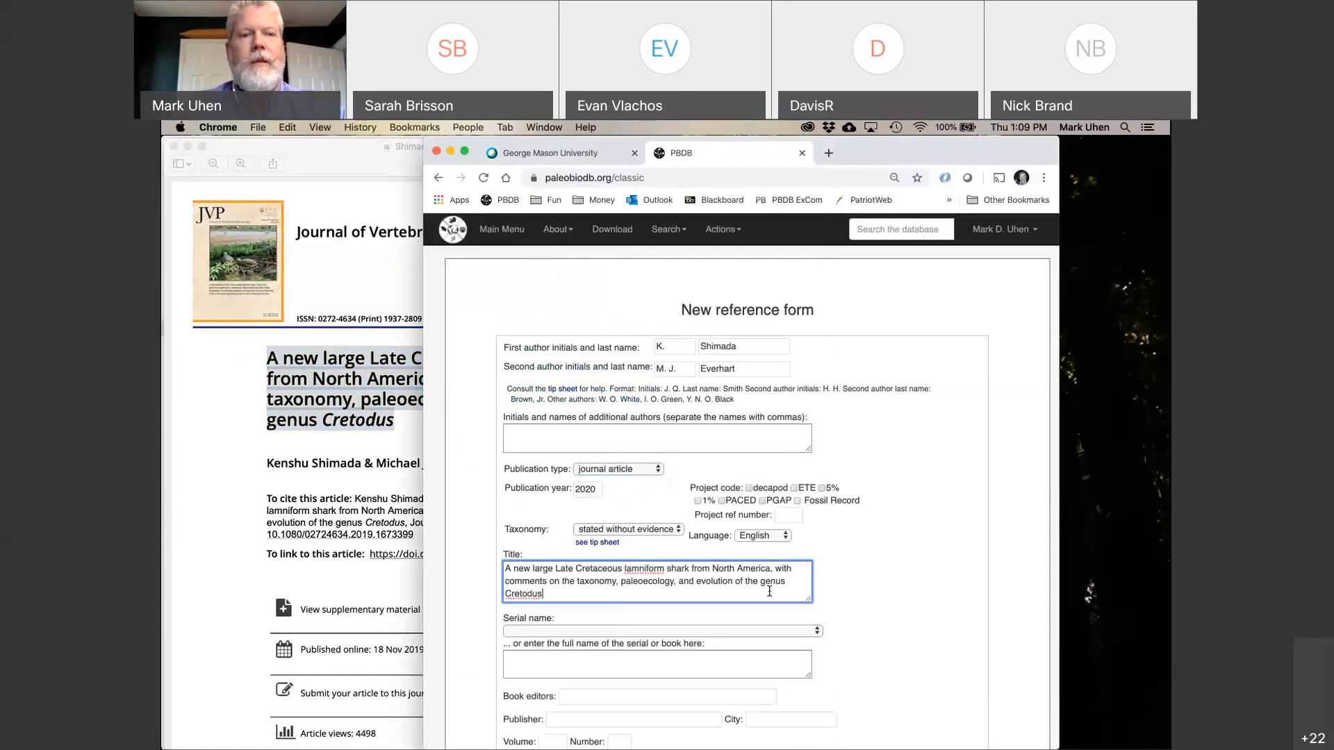
Copy "Journal of Vertebrate Paleontology" from the PDF and enter it as the full serial name.
{"action": "left_click", "coordinate": [319, 515]}
{"action": "left_click_drag", "start_coordinate": [542, 232], "coordinate": [297, 232]}
{"action": "key", "text": "super+c"}
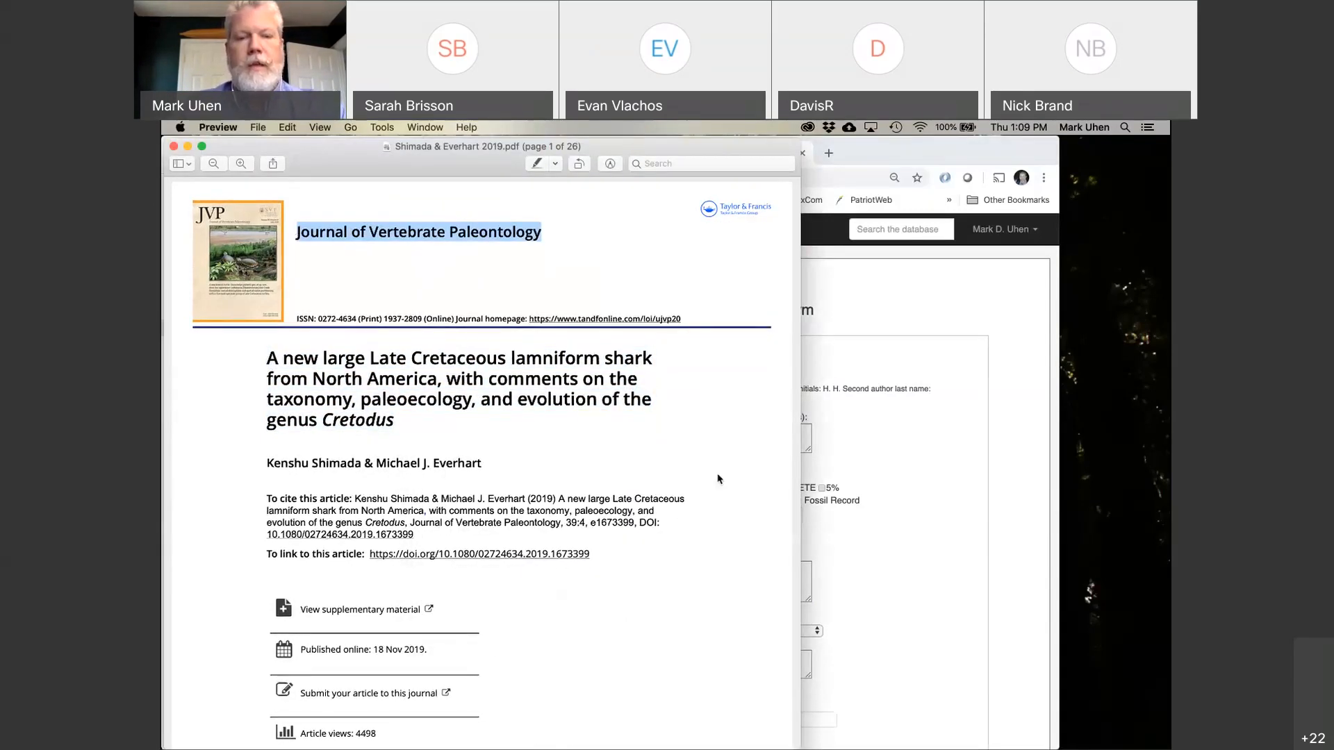
{"action": "left_click", "coordinate": [844, 569]}
{"action": "left_click", "coordinate": [714, 630]}
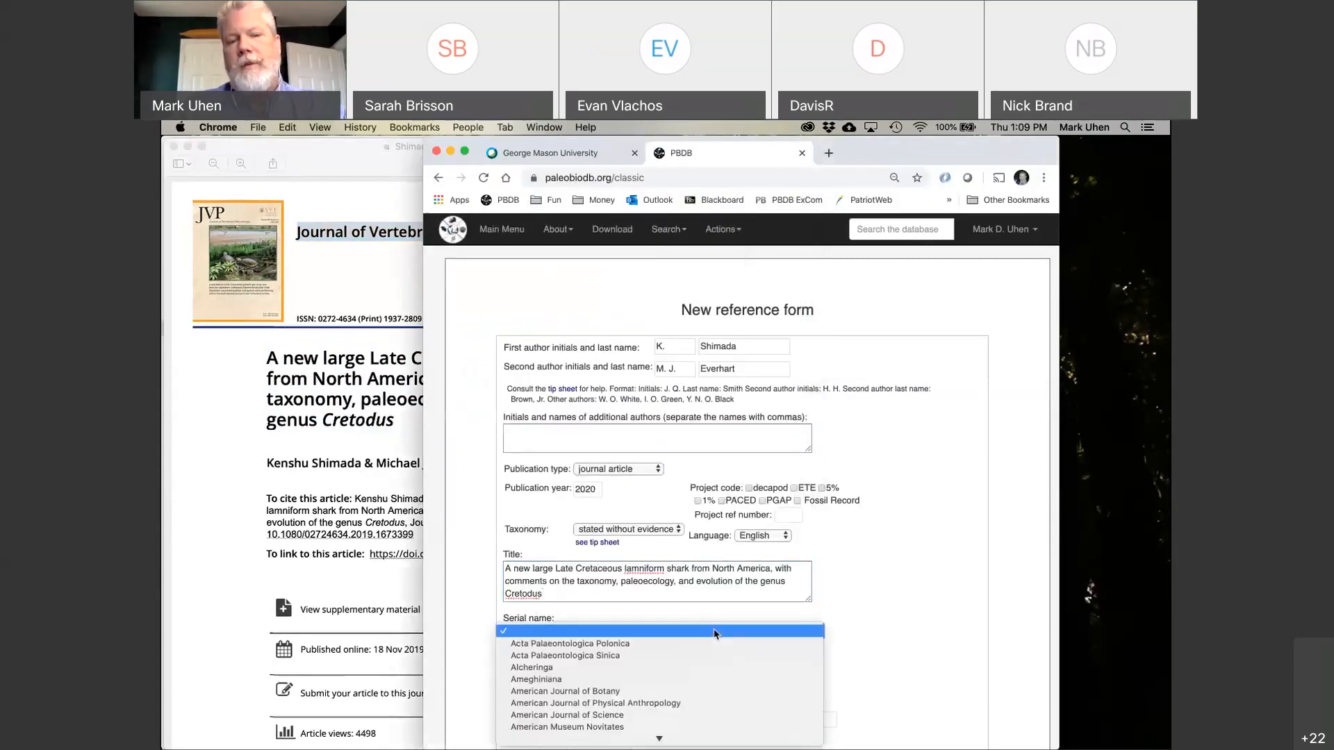
{"action": "scroll", "coordinate": [714, 631], "scroll_direction": "down", "scroll_amount": 5}
{"action": "left_click", "coordinate": [921, 598]}
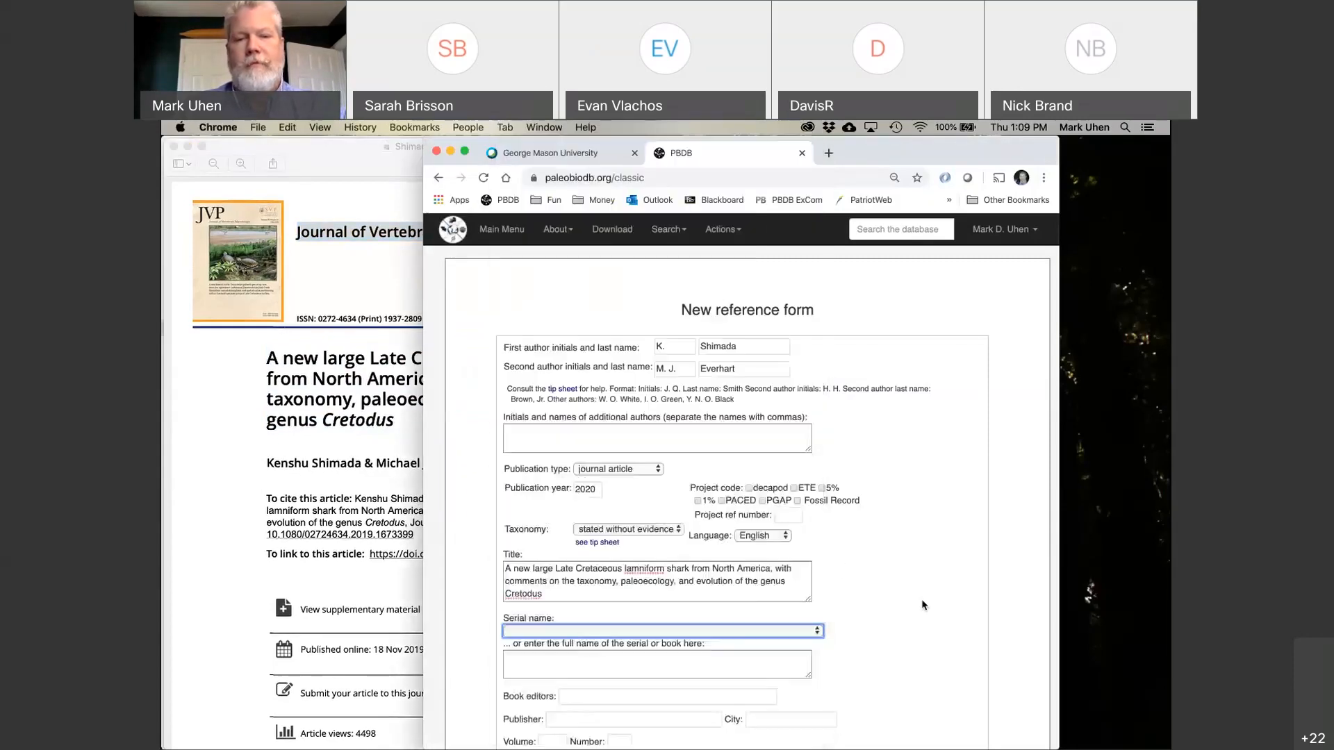
{"action": "left_click", "coordinate": [747, 653]}
{"action": "key", "text": "super+v"}
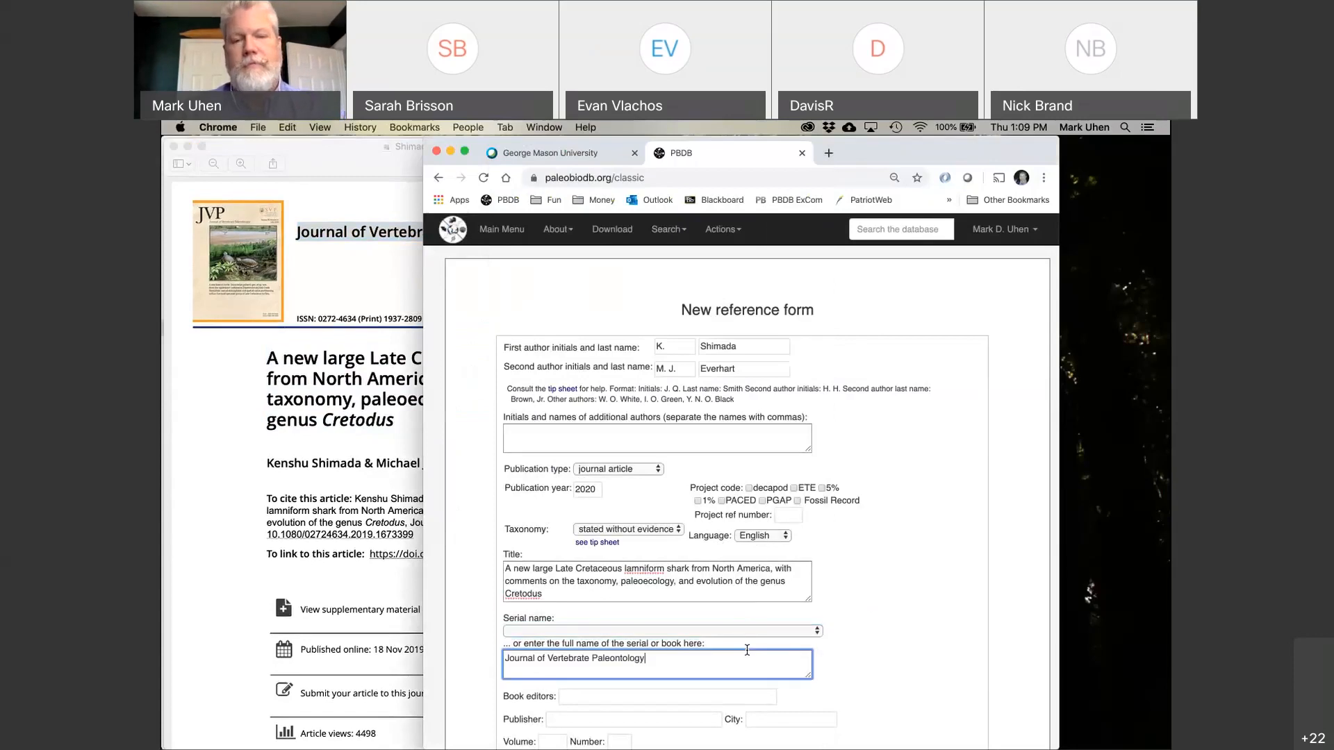
Examine the first pages of the paper's PDF for its publication year, volume and page numbering.
{"action": "scroll", "coordinate": [872, 616], "scroll_direction": "down", "scroll_amount": 5}
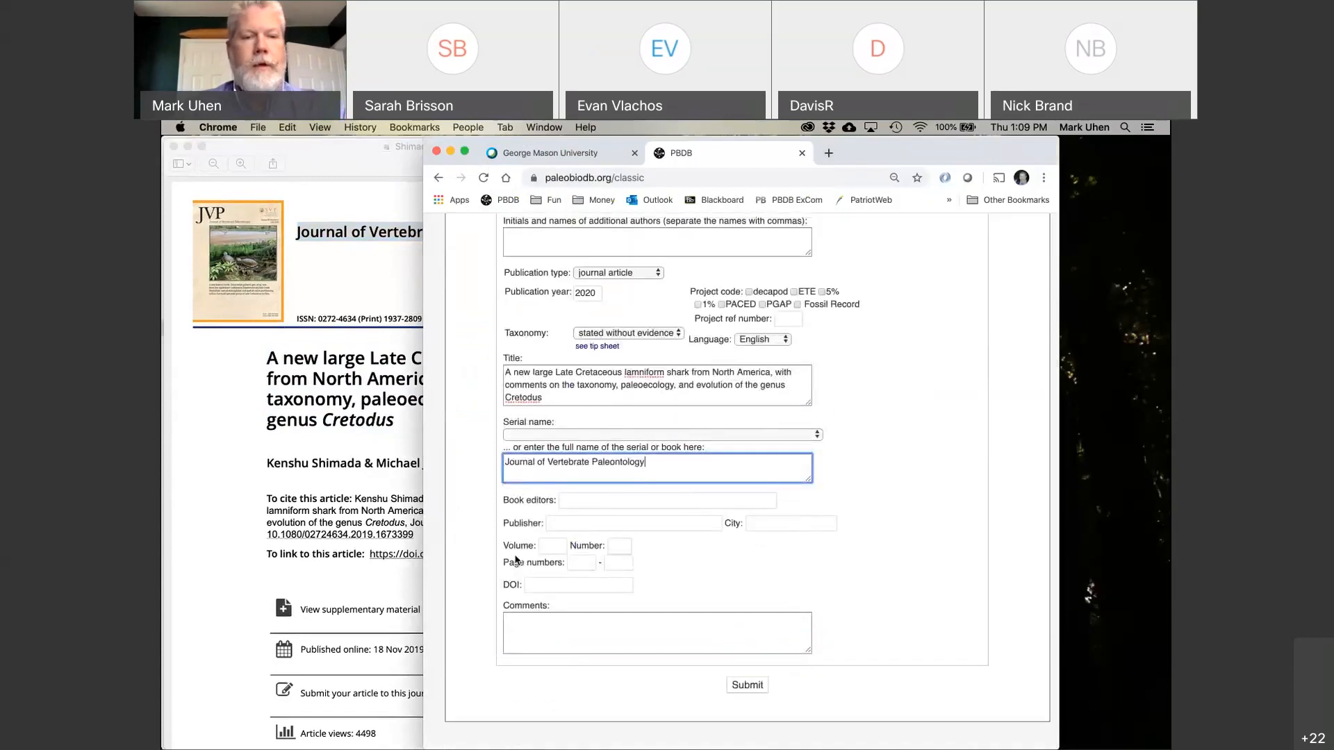
{"action": "left_click", "coordinate": [288, 572]}
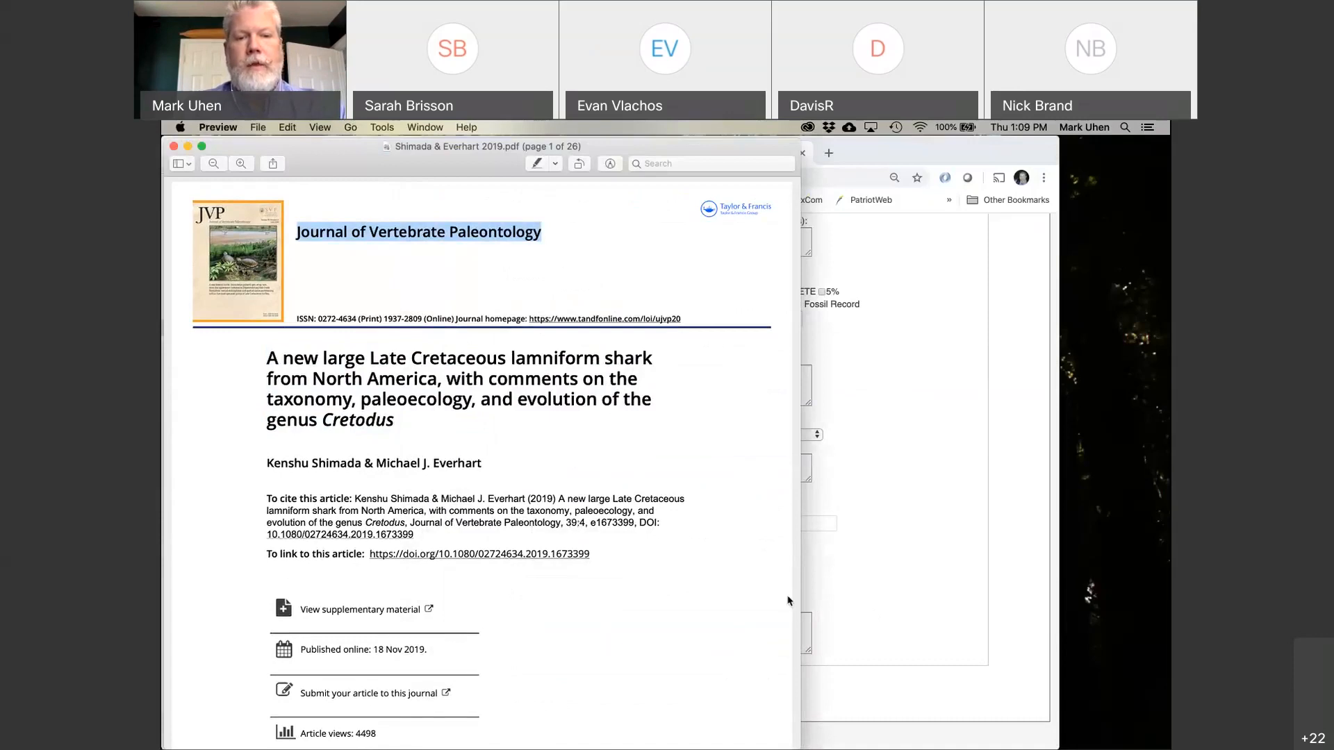
{"action": "left_click", "coordinate": [861, 595]}
{"action": "left_click", "coordinate": [372, 599]}
{"action": "scroll", "coordinate": [373, 599], "scroll_direction": "down", "scroll_amount": 5}
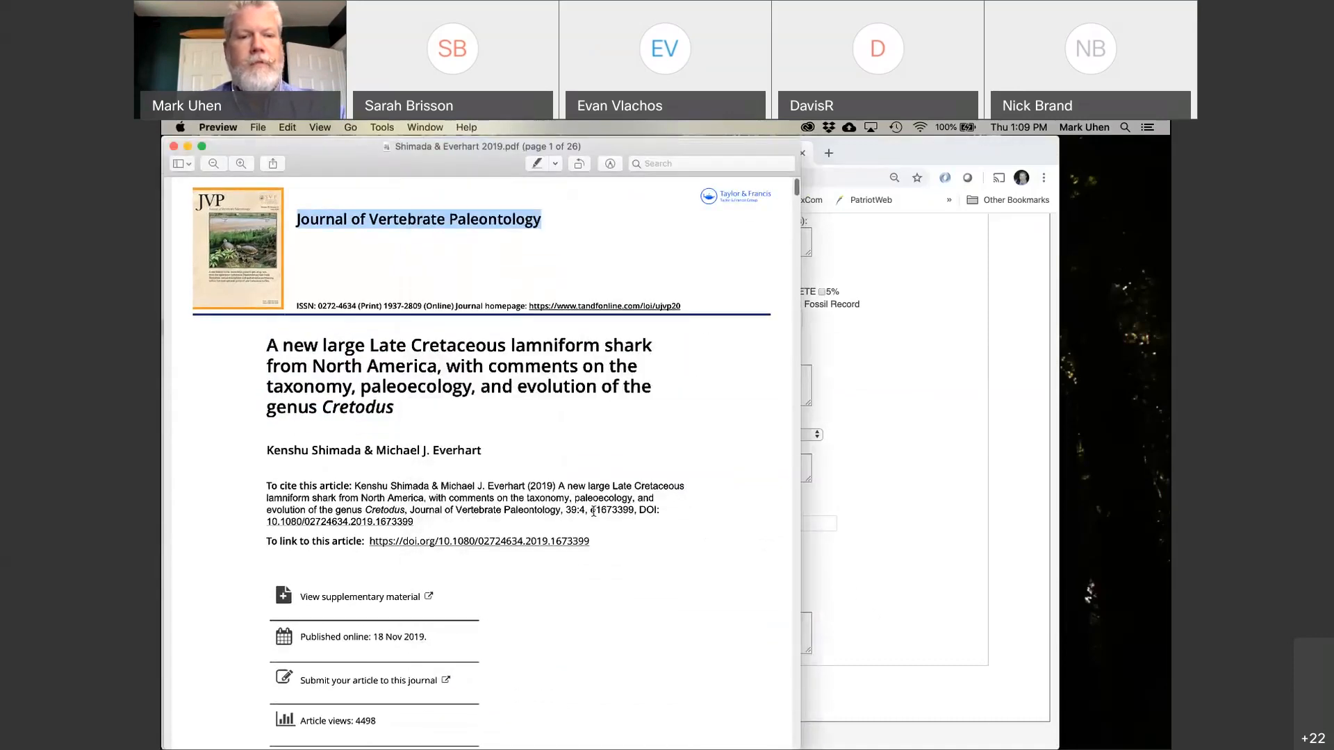
{"action": "scroll", "coordinate": [593, 512], "scroll_direction": "up", "scroll_amount": 3}
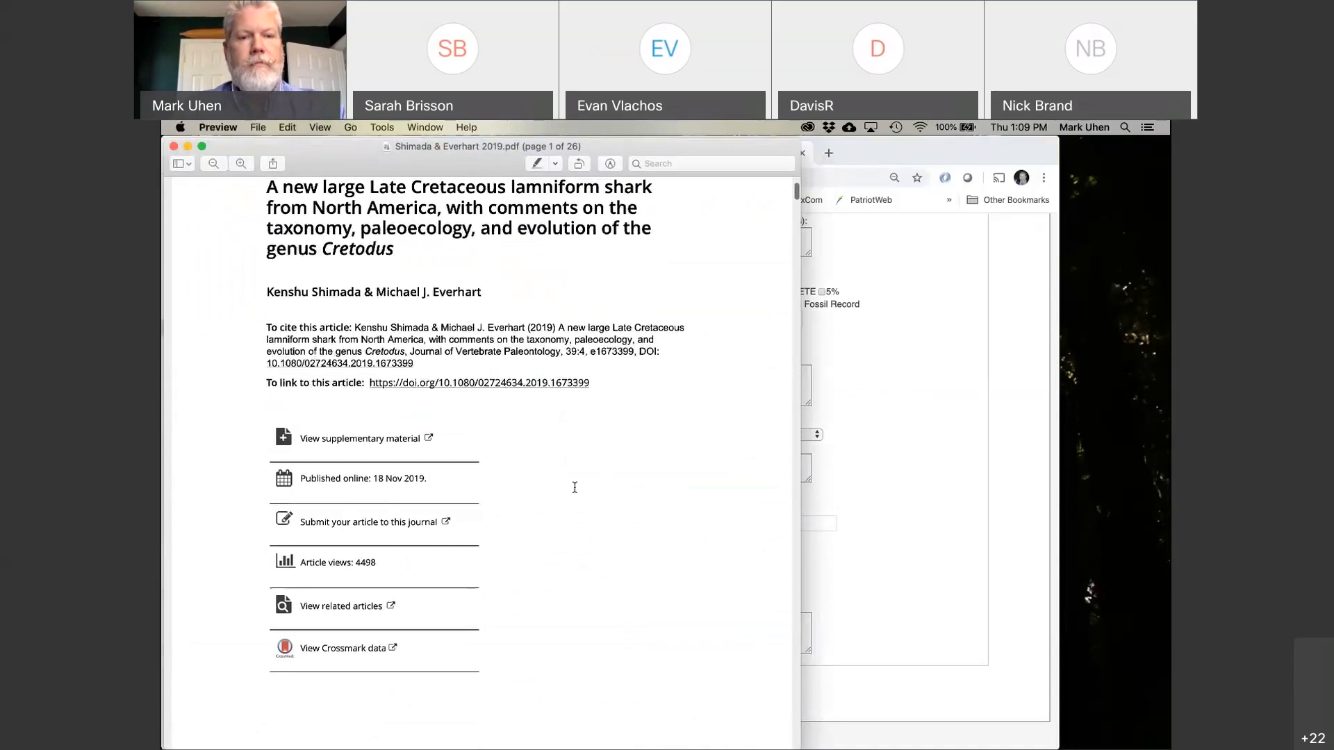
{"action": "scroll", "coordinate": [593, 511], "scroll_direction": "down", "scroll_amount": 7}
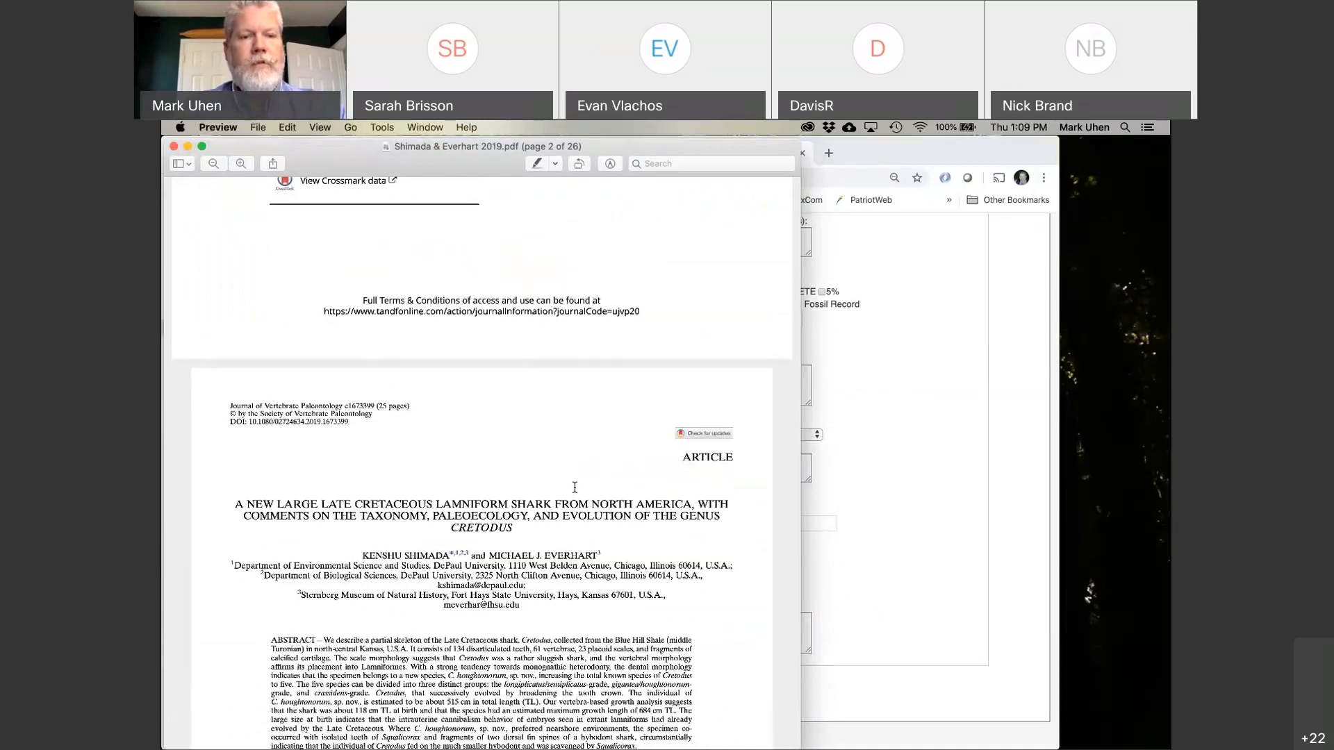
{"action": "scroll", "coordinate": [574, 487], "scroll_direction": "down", "scroll_amount": 5}
{"action": "scroll", "coordinate": [575, 487], "scroll_direction": "down", "scroll_amount": 4}
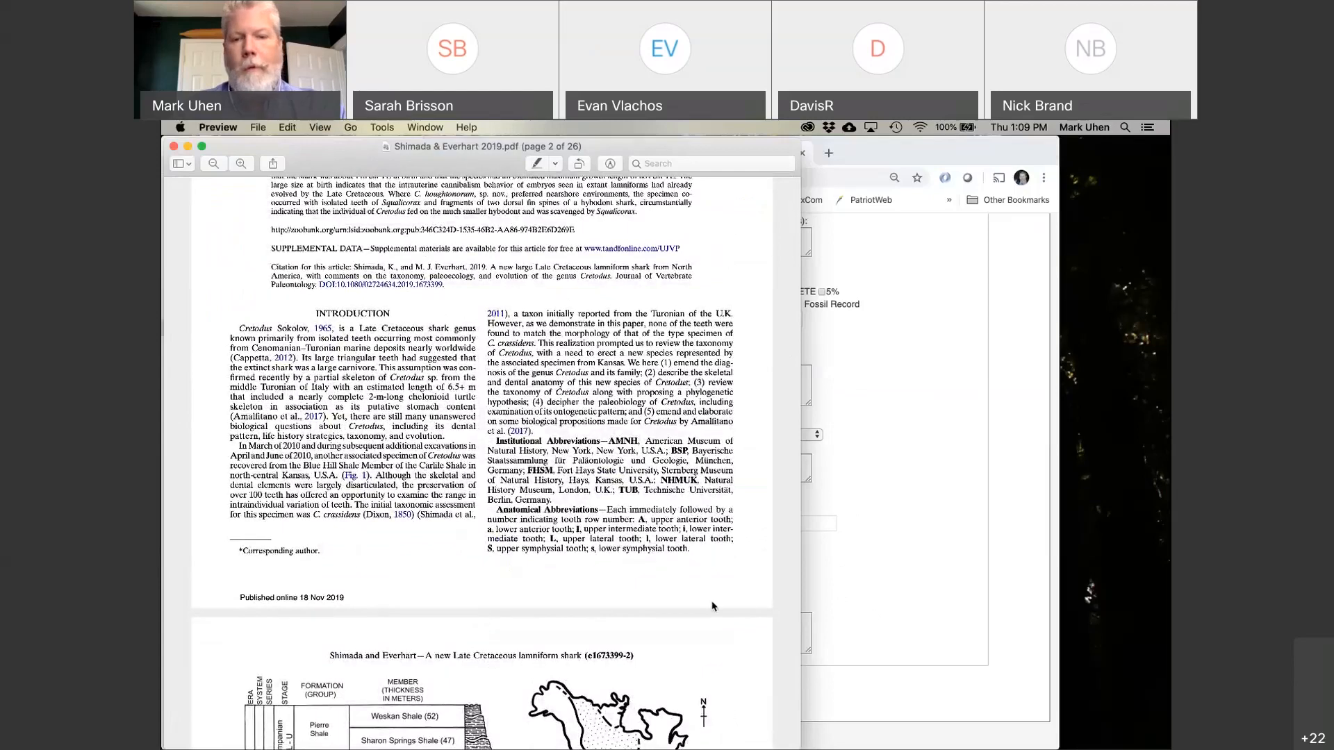
{"action": "scroll", "coordinate": [715, 608], "scroll_direction": "up", "scroll_amount": 7}
{"action": "left_click", "coordinate": [887, 645]}
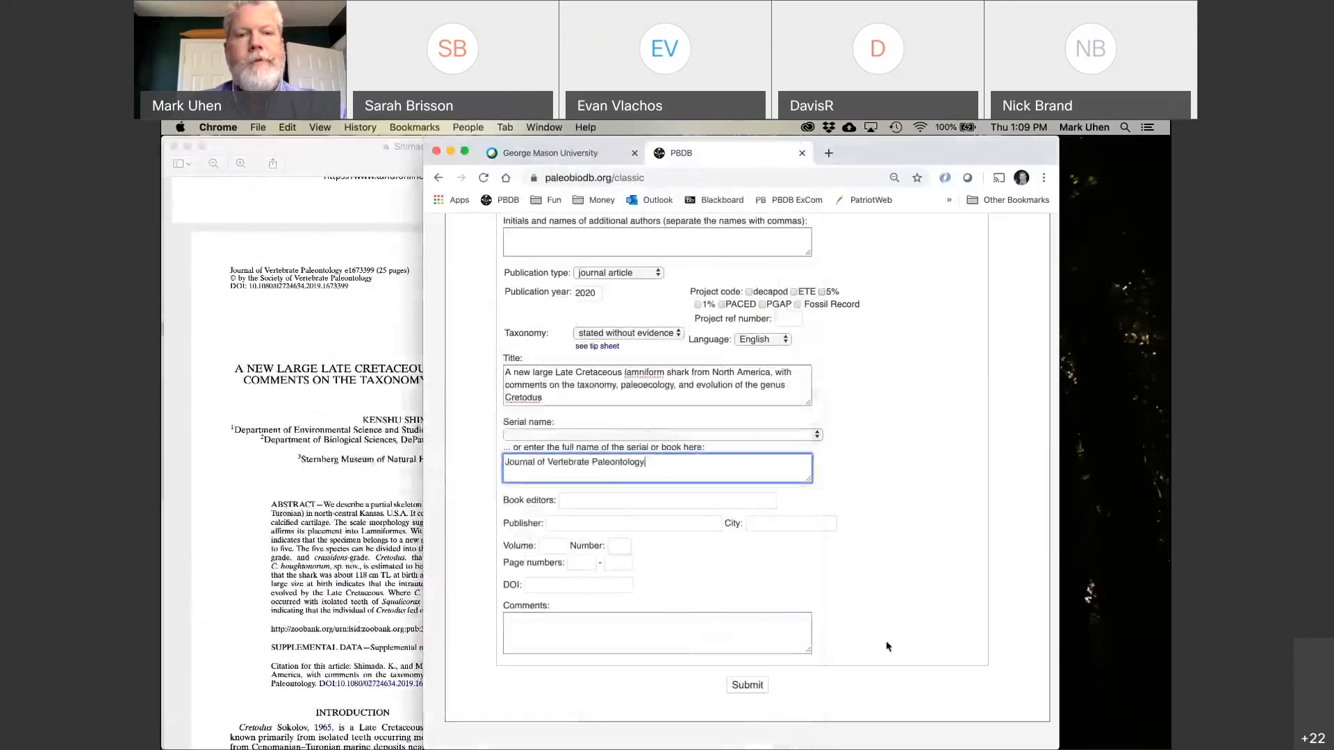
Change the reference's publication year to 2019 and enter 39 as its volume.
{"action": "double_click", "coordinate": [587, 292]}
{"action": "type", "text": "2019"}
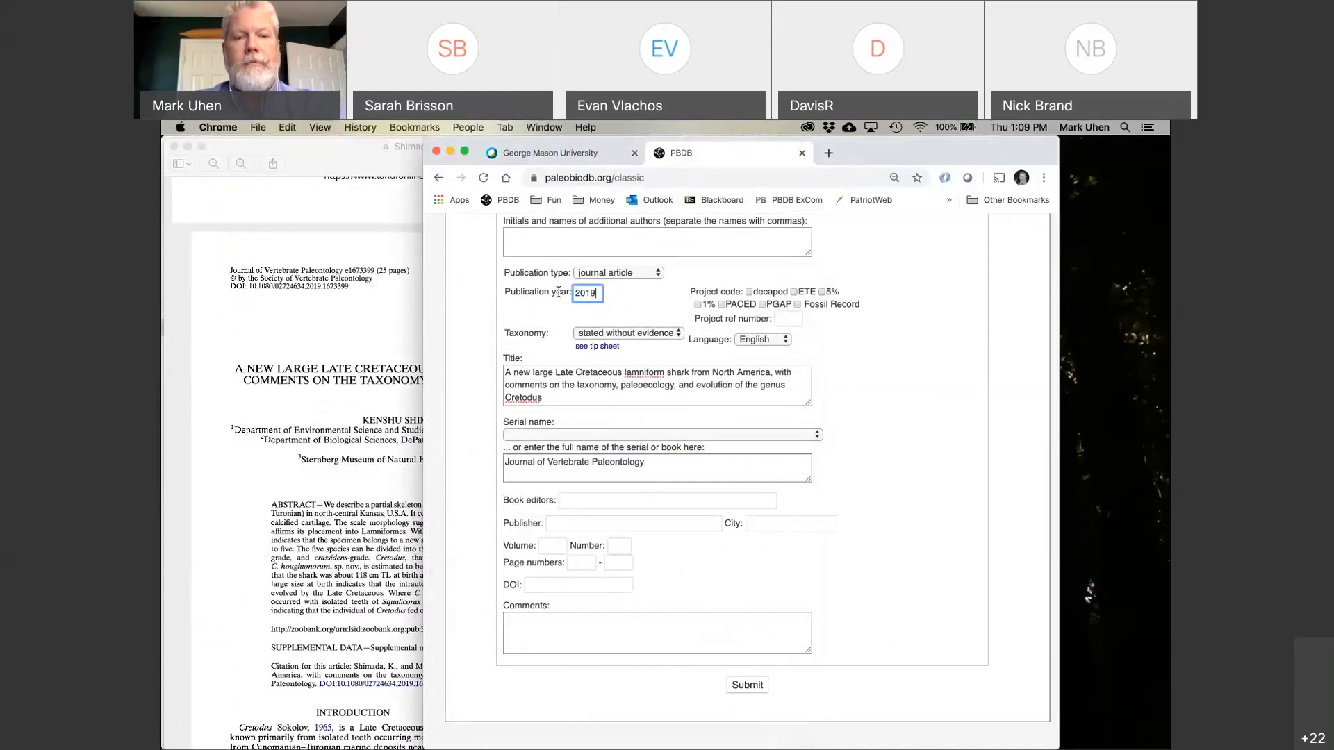
{"action": "left_click", "coordinate": [550, 546]}
{"action": "type", "text": "39"}
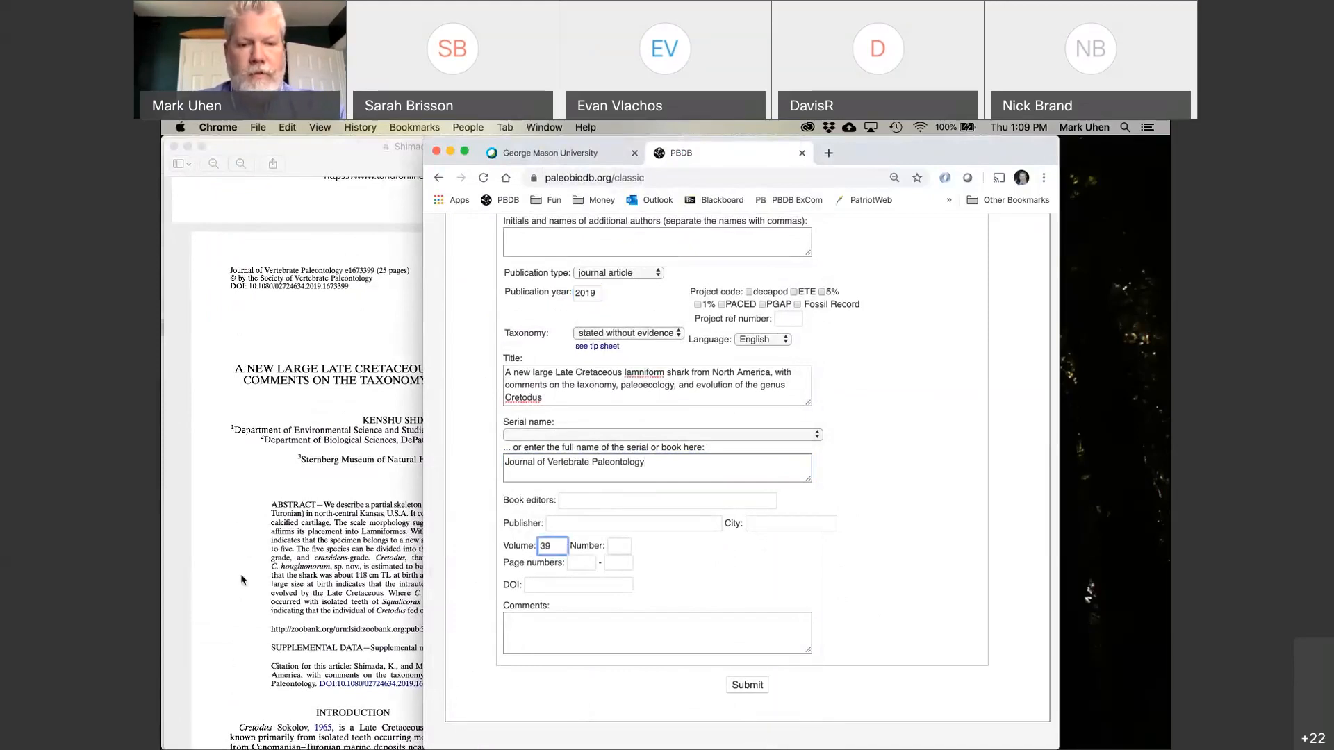
Copy the article number e1673399 from the PDF's second page into the reference's first page number.
{"action": "left_click", "coordinate": [240, 573]}
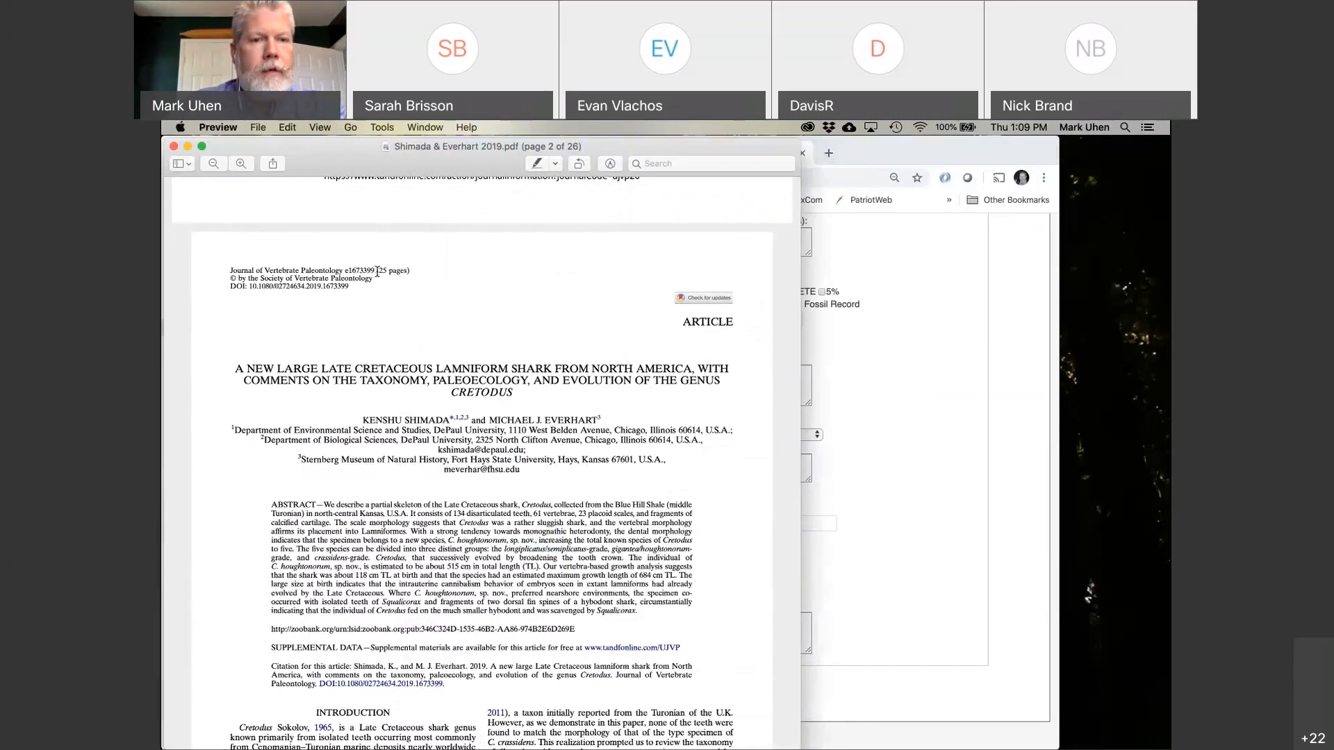
{"action": "left_click_drag", "start_coordinate": [374, 271], "coordinate": [343, 271]}
{"action": "key", "text": "super+c"}
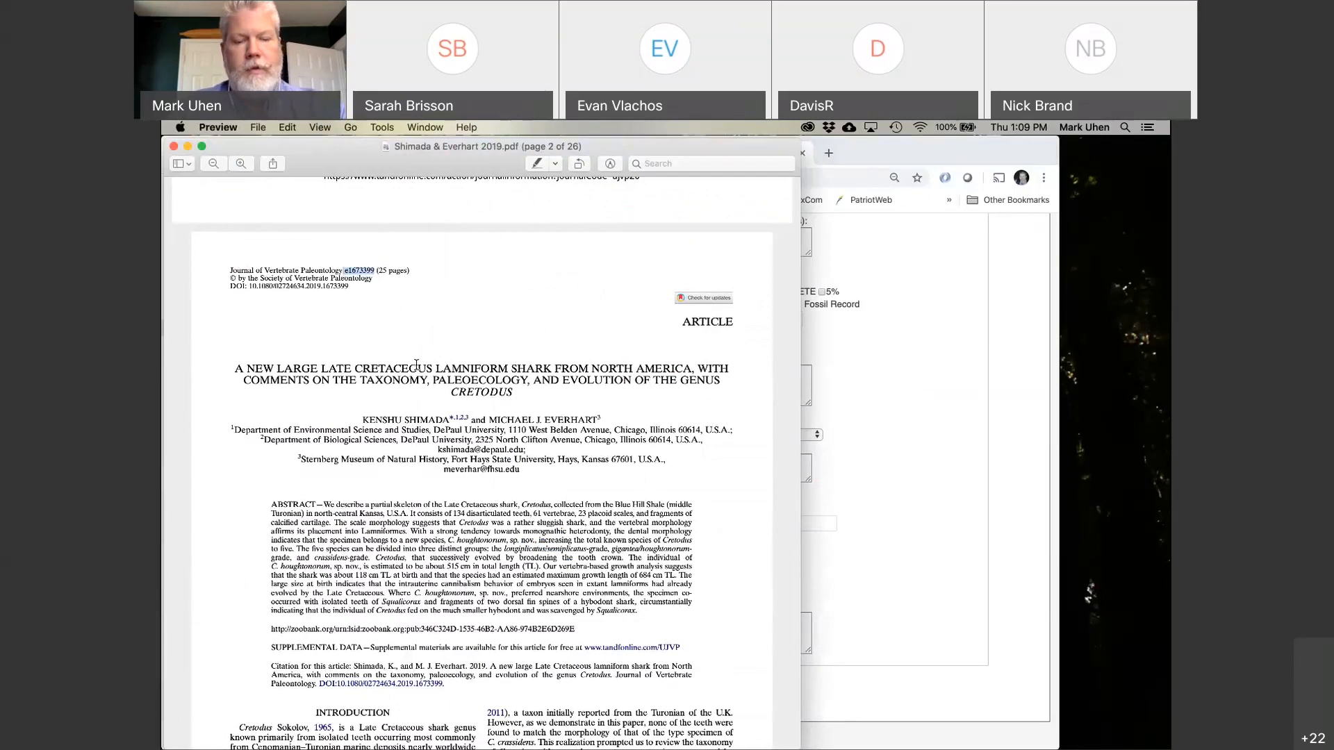
{"action": "left_click", "coordinate": [979, 675]}
{"action": "left_click", "coordinate": [581, 562]}
{"action": "key", "text": "super+v"}
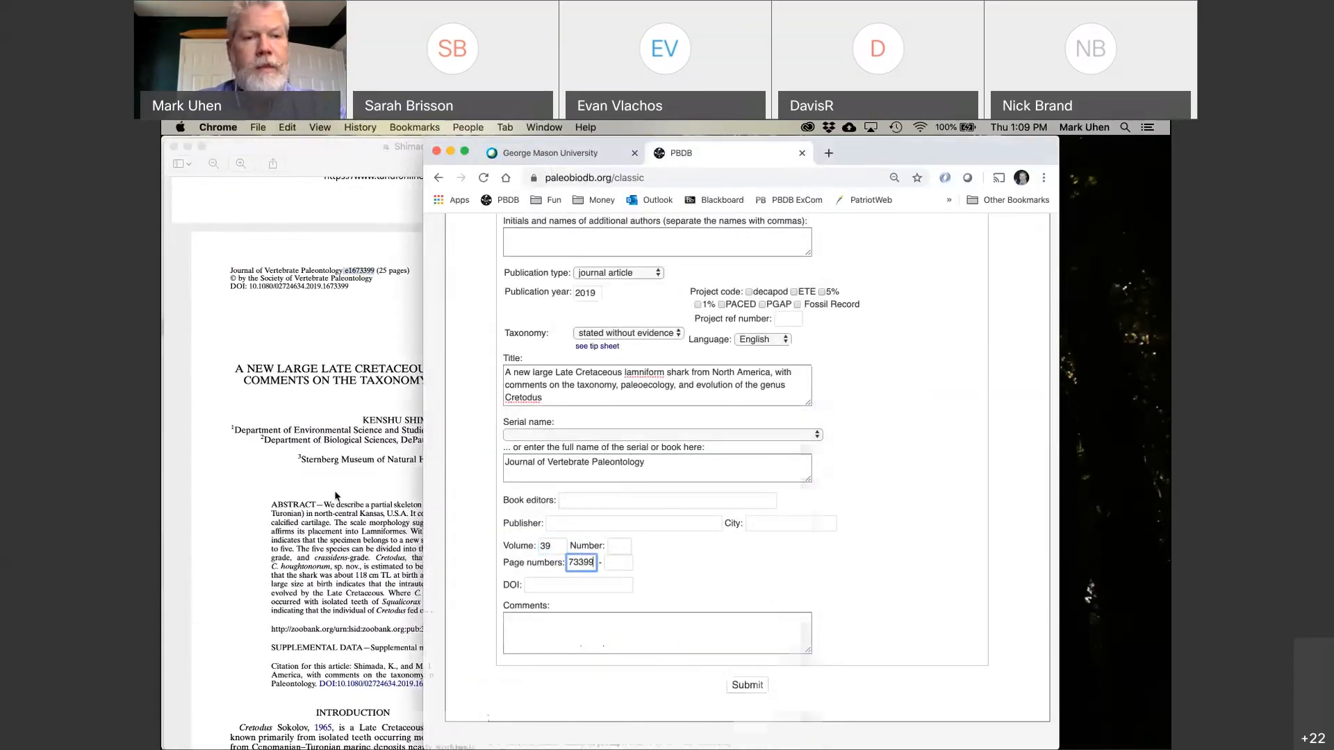
Copy the DOI 10.1080/02724634.2019.1673399 from the PDF's second page into the reference's DOI field.
{"action": "left_click", "coordinate": [336, 495]}
{"action": "left_click_drag", "start_coordinate": [349, 286], "coordinate": [249, 287]}
{"action": "key", "text": "super+c"}
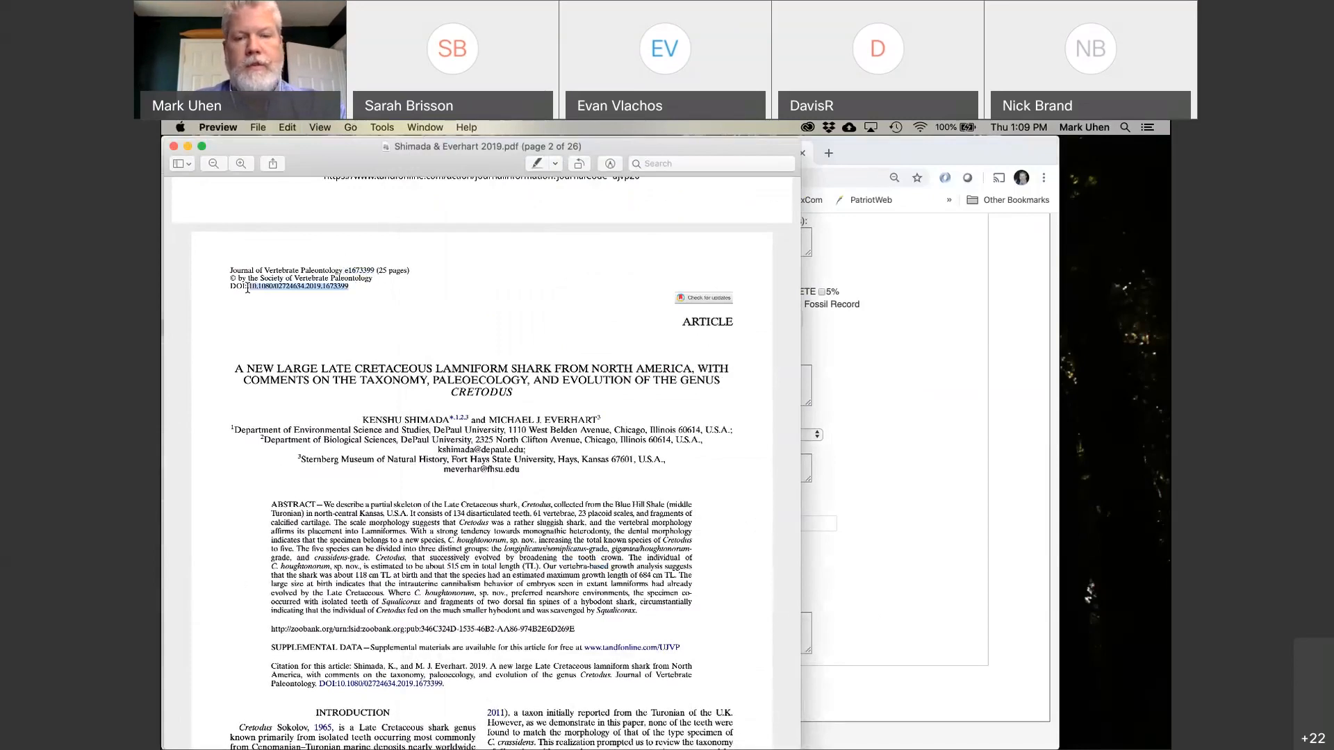
{"action": "left_click", "coordinate": [908, 569]}
{"action": "left_click", "coordinate": [598, 585]}
{"action": "key", "text": "super+v"}
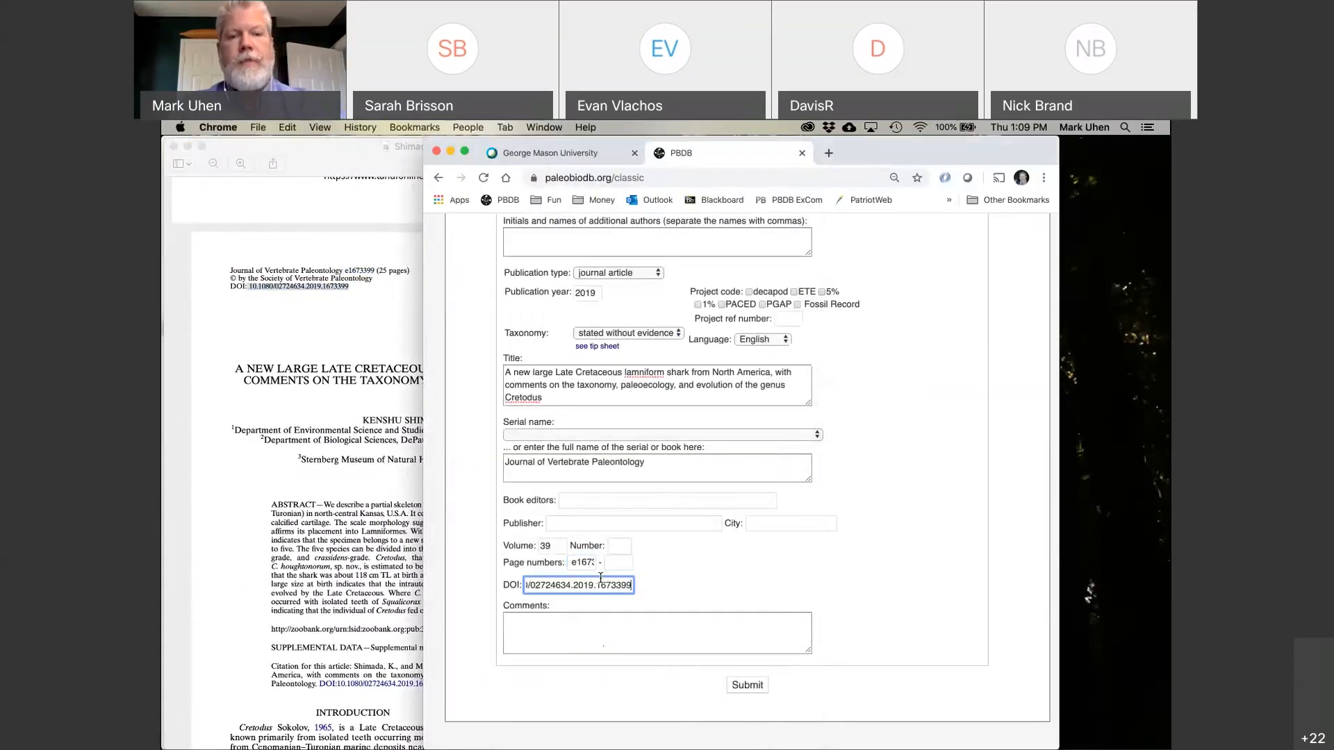
Review the filled-in reference form, checking the authors, the publication type choices and the remaining fields down to the comments.
{"action": "scroll", "coordinate": [811, 594], "scroll_direction": "up", "scroll_amount": 3}
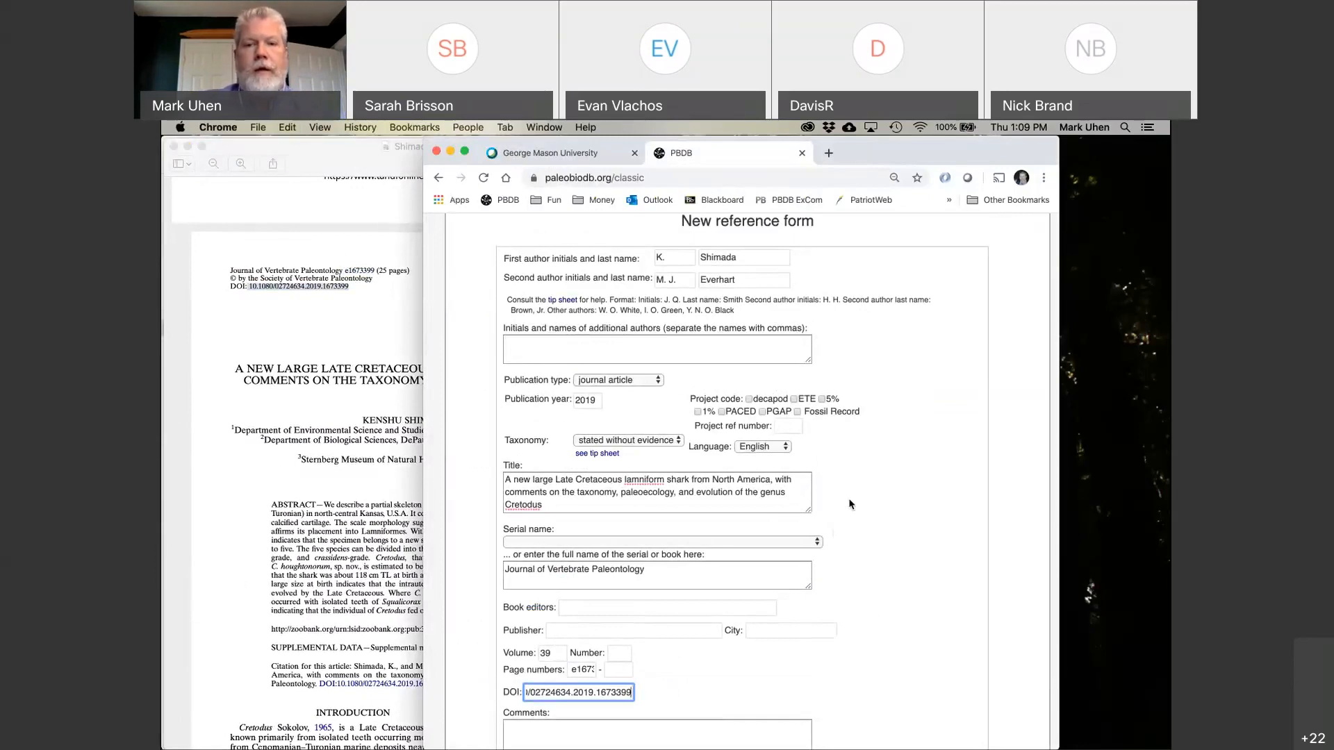
{"action": "scroll", "coordinate": [780, 417], "scroll_direction": "up", "scroll_amount": 2}
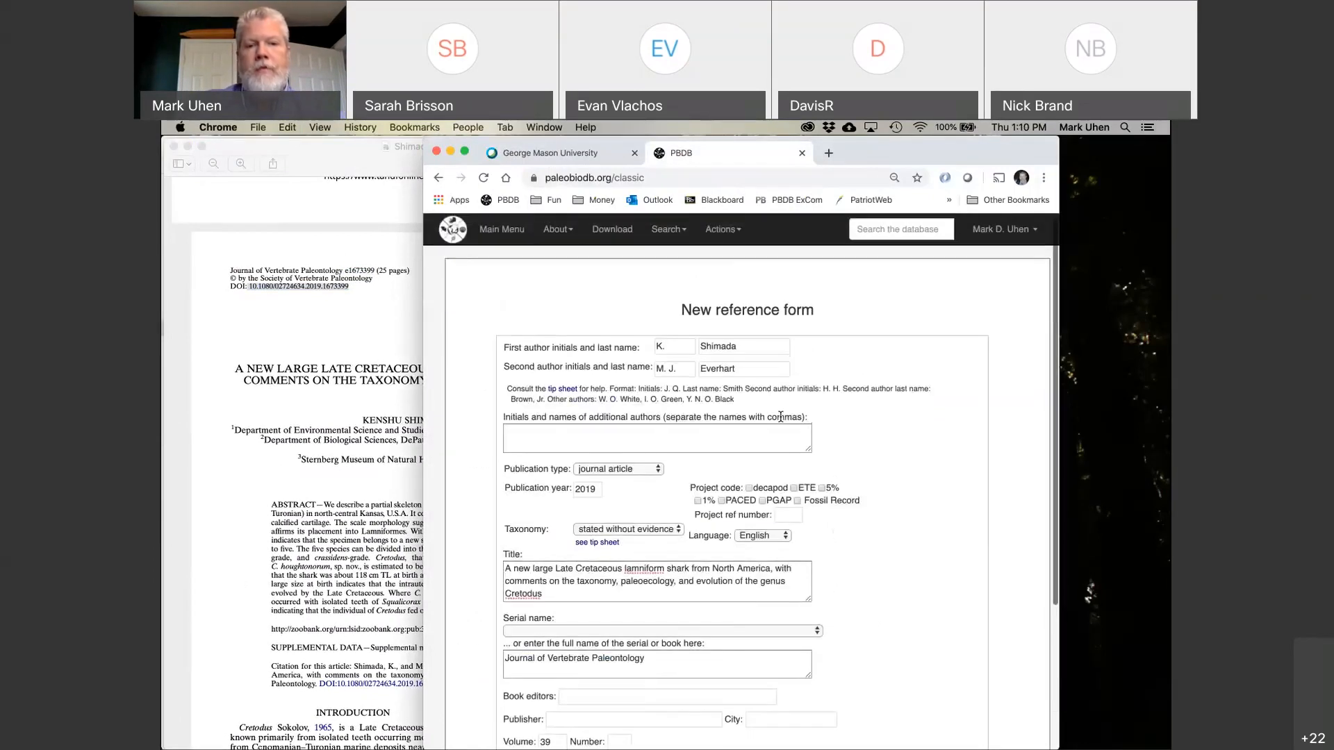
{"action": "scroll", "coordinate": [780, 417], "scroll_direction": "down", "scroll_amount": 4}
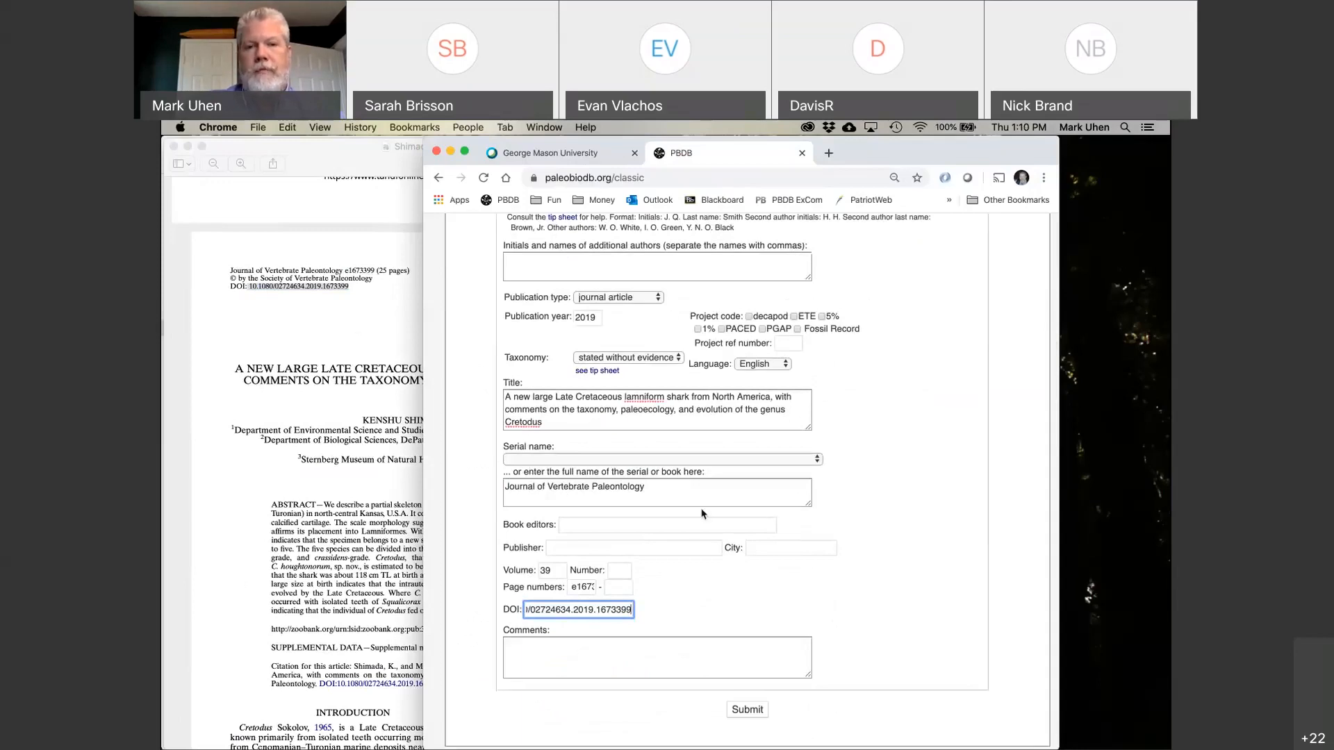
{"action": "scroll", "coordinate": [703, 513], "scroll_direction": "up", "scroll_amount": 1}
{"action": "scroll", "coordinate": [703, 512], "scroll_direction": "up", "scroll_amount": 2}
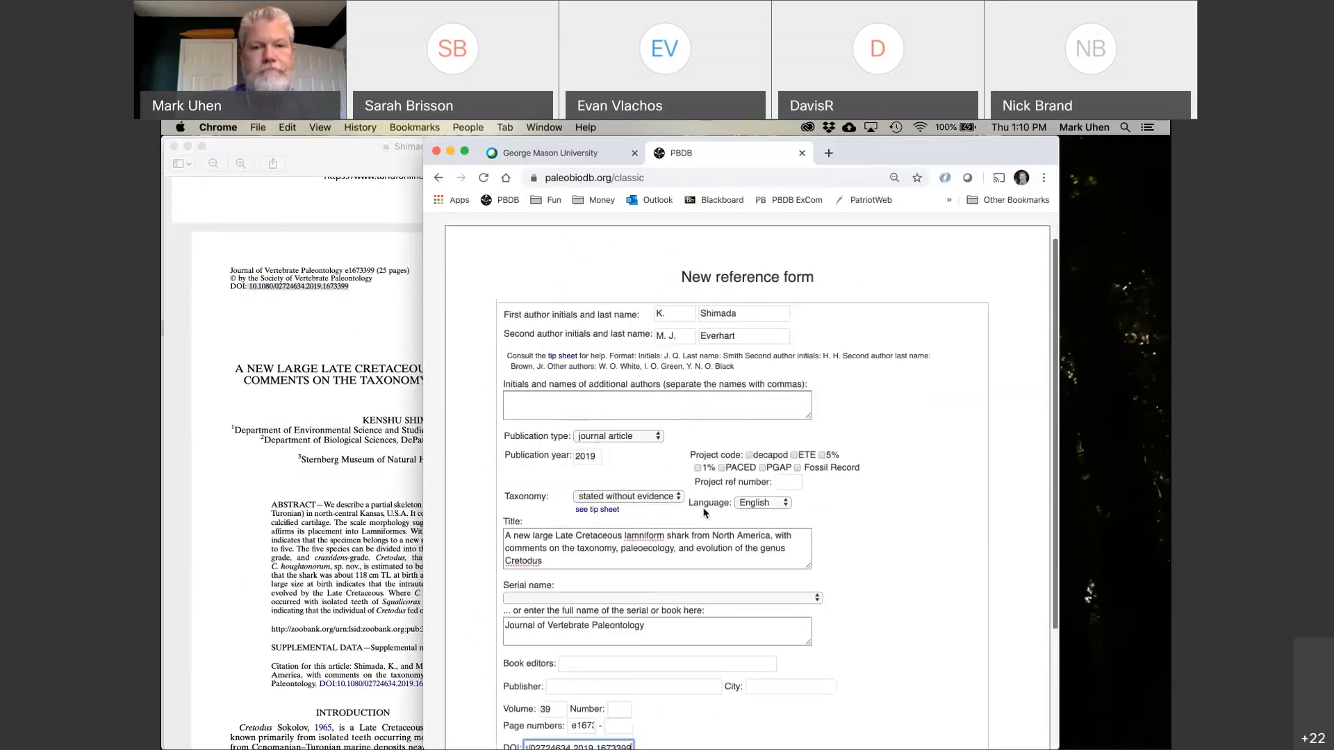
{"action": "left_click", "coordinate": [644, 443]}
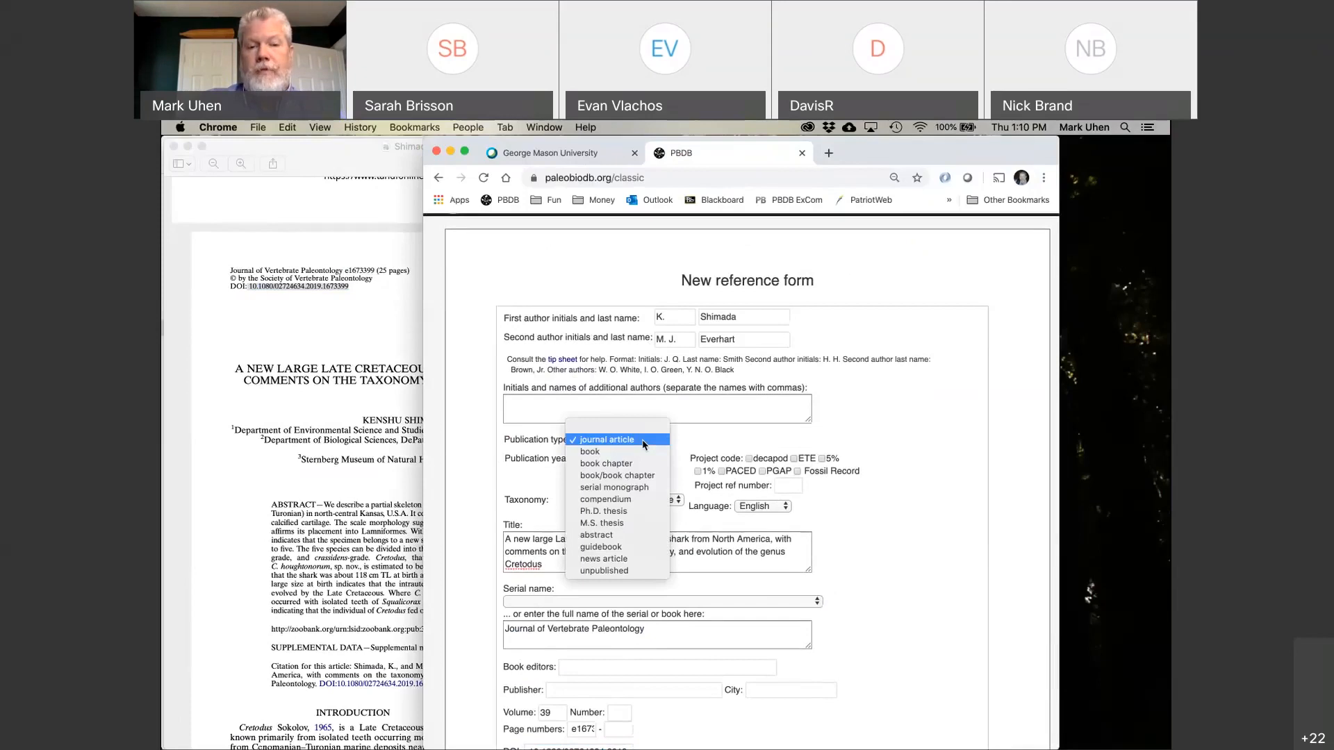
{"action": "left_click", "coordinate": [644, 443]}
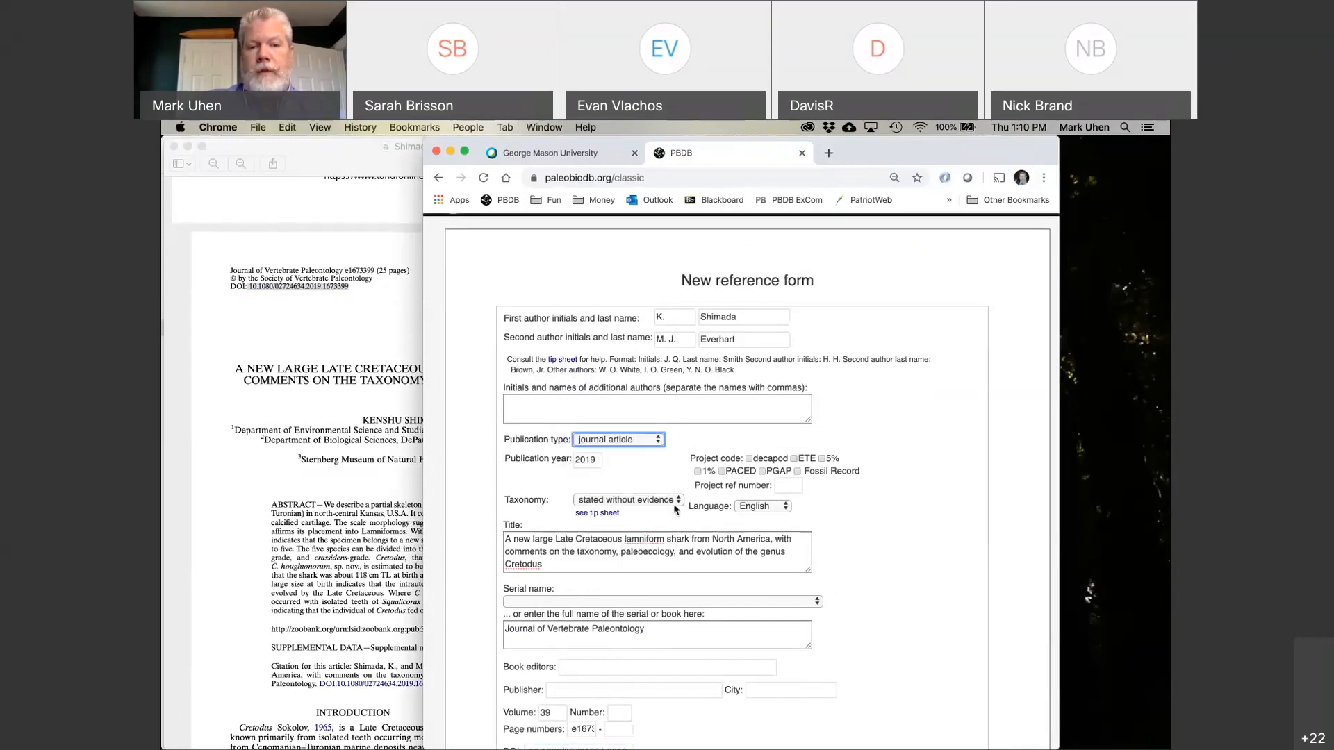
{"action": "scroll", "coordinate": [743, 591], "scroll_direction": "down", "scroll_amount": 5}
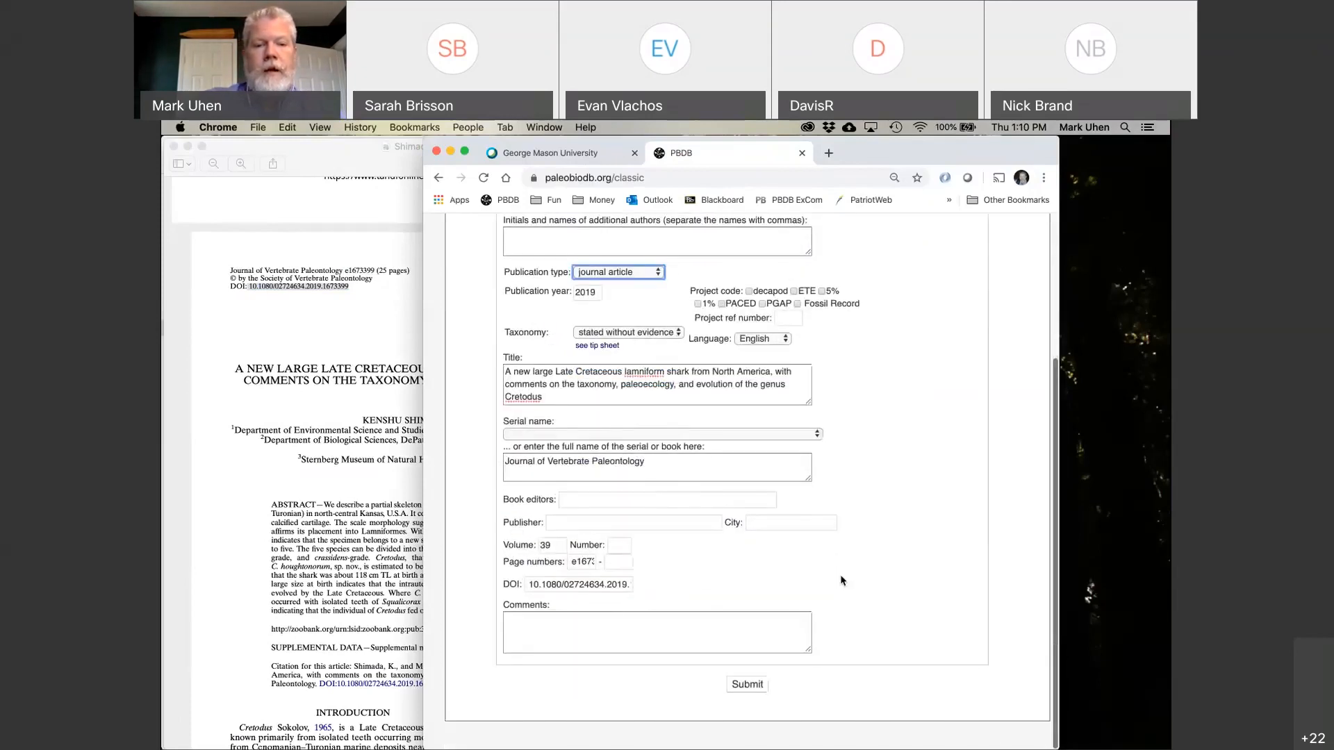
{"action": "left_click", "coordinate": [820, 588]}
{"action": "left_click", "coordinate": [742, 627]}
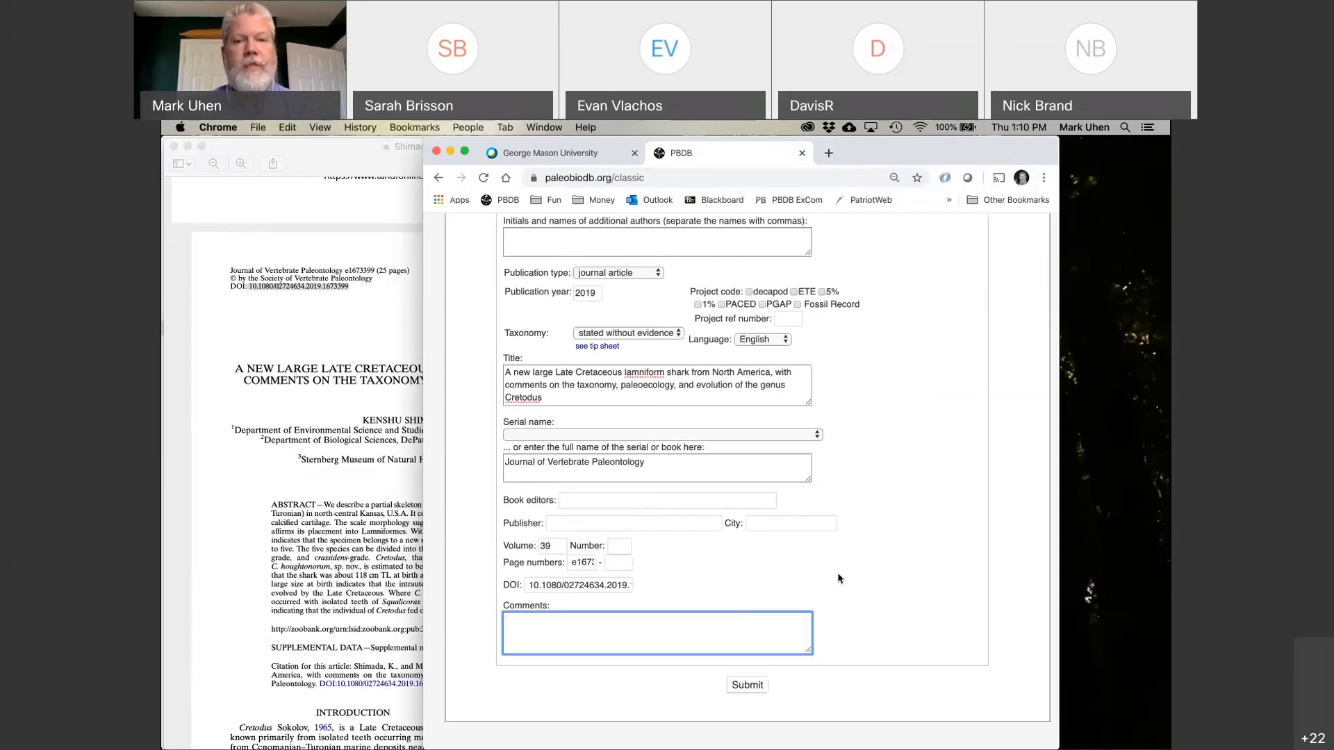
{"action": "scroll", "coordinate": [842, 580], "scroll_direction": "up", "scroll_amount": 2}
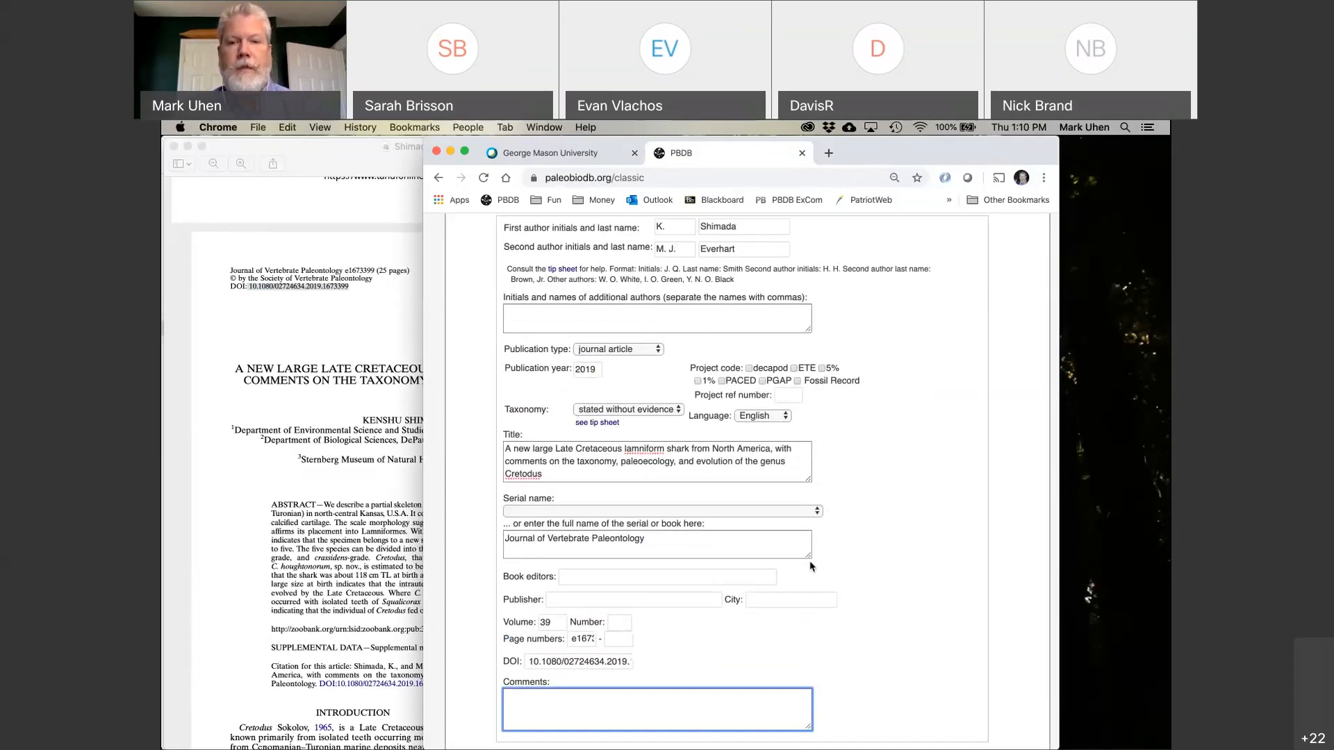
{"action": "scroll", "coordinate": [853, 602], "scroll_direction": "down", "scroll_amount": 2}
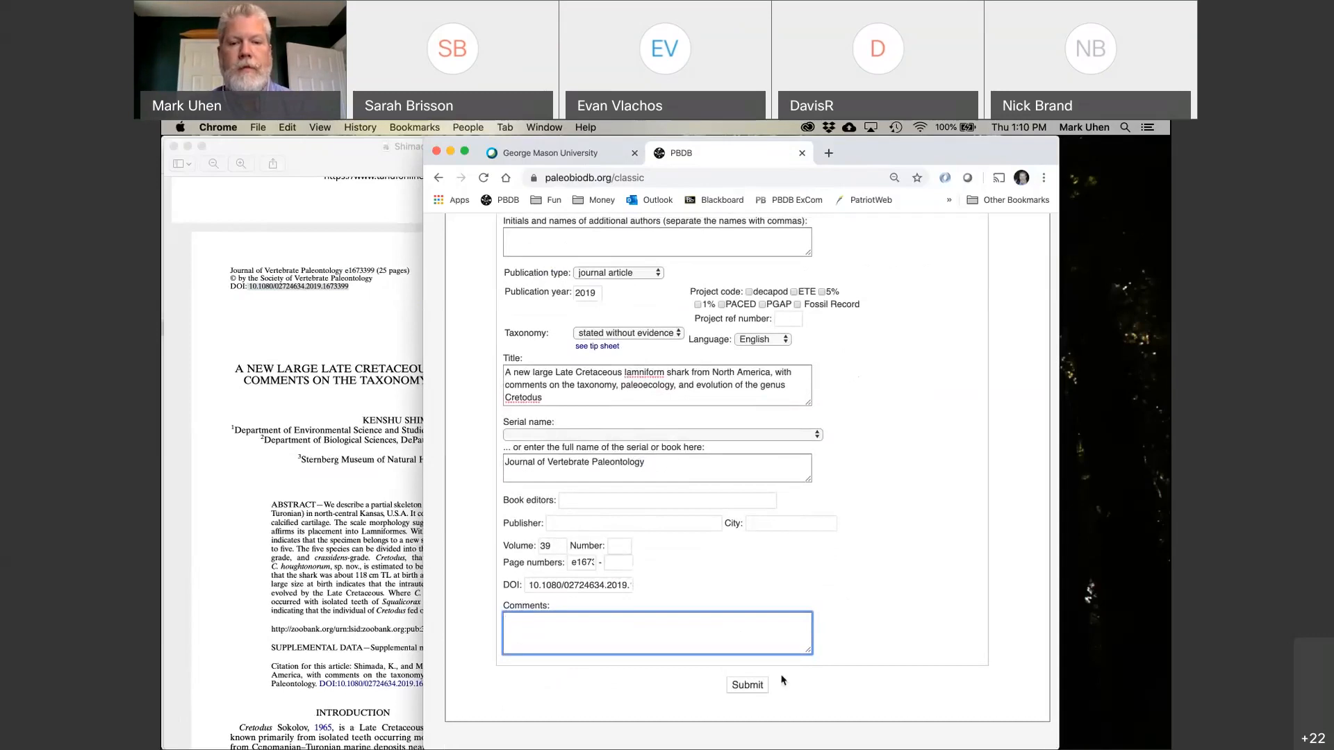
Try to submit the new reference form.
{"action": "left_click", "coordinate": [740, 687]}
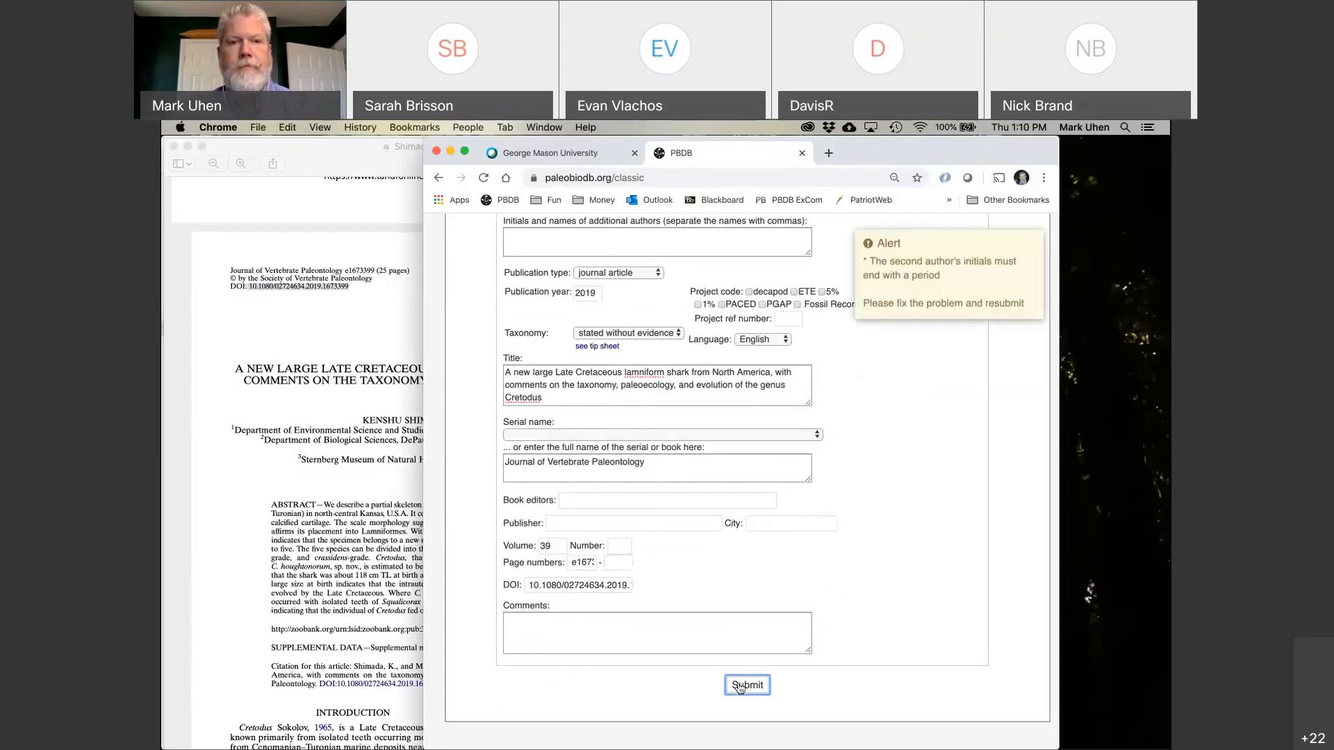
{"action": "left_click", "coordinate": [752, 686]}
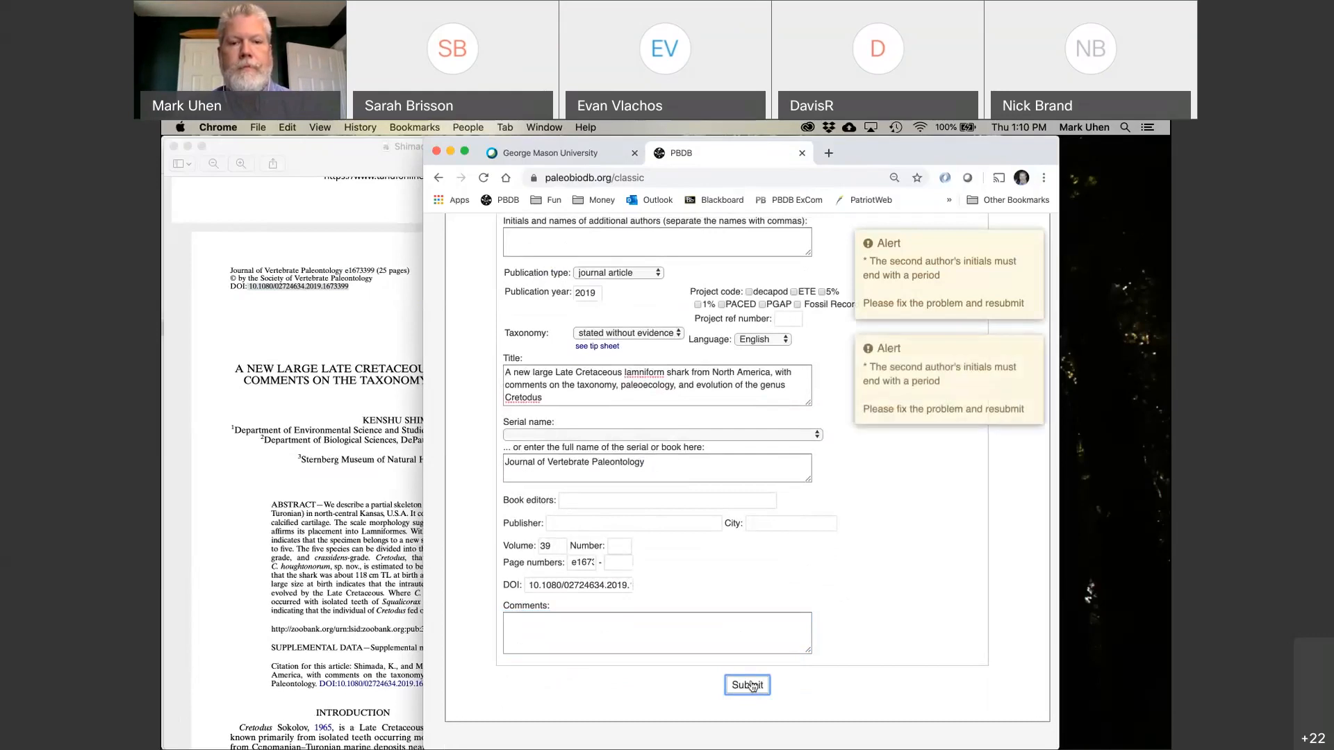
{"action": "left_click", "coordinate": [742, 686]}
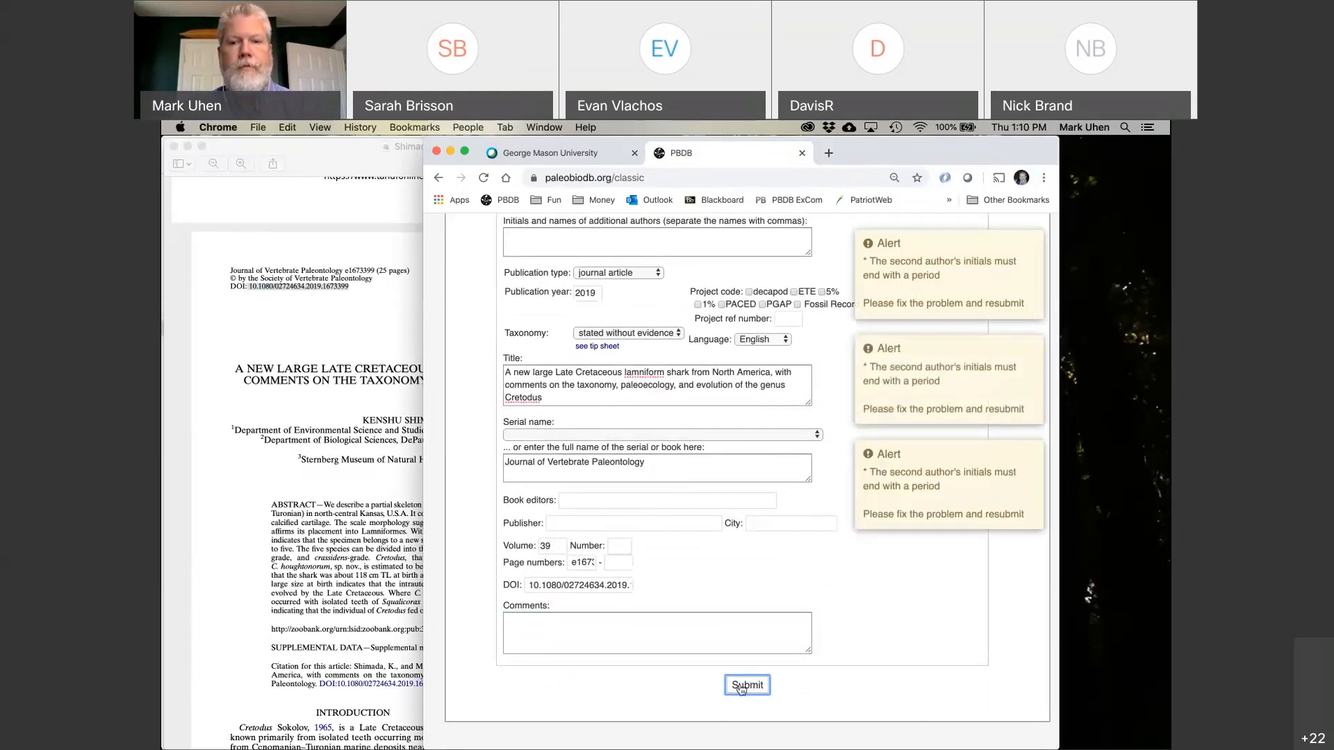
{"action": "left_click", "coordinate": [920, 127]}
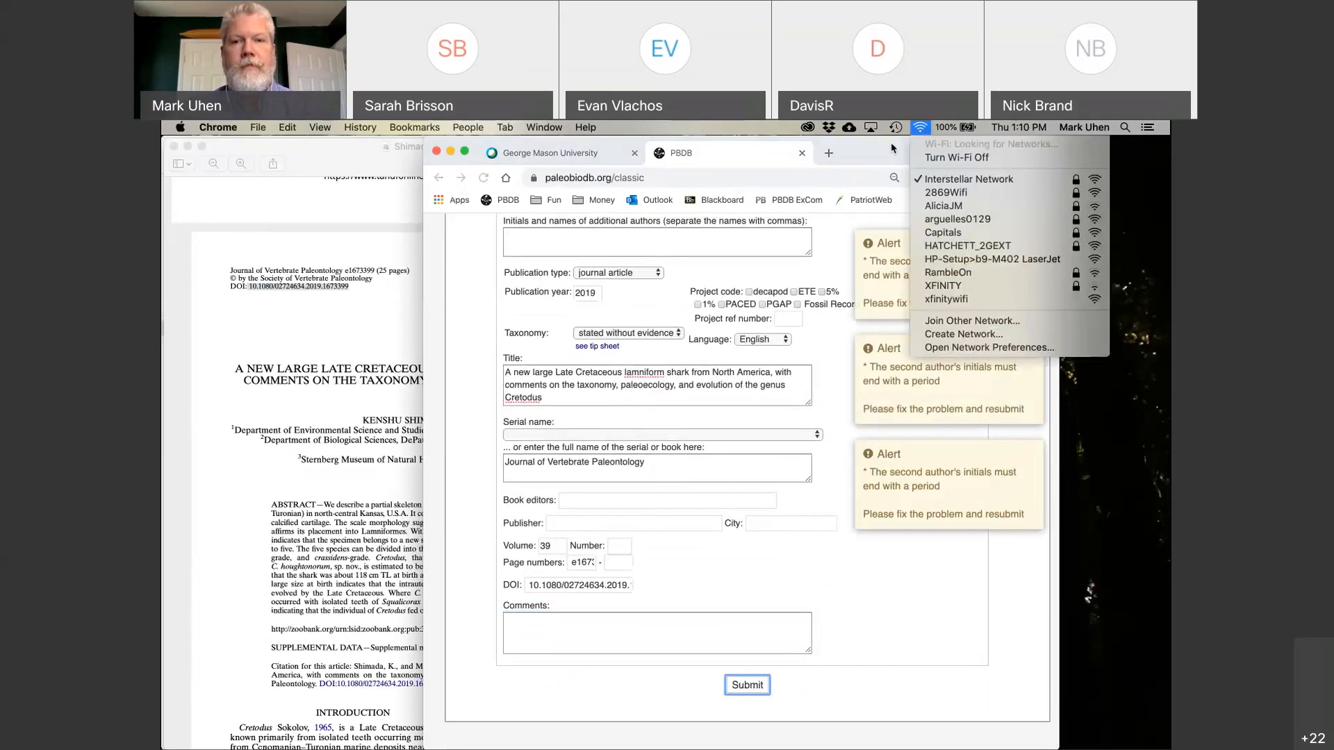
{"action": "left_click", "coordinate": [887, 151]}
Remove the trailing space after the second author's initials and submit the new reference.
{"action": "left_click_drag", "start_coordinate": [887, 151], "coordinate": [705, 151]}
{"action": "mouse_move", "coordinate": [845, 277]}
{"action": "scroll", "coordinate": [621, 344], "scroll_direction": "up", "scroll_amount": 3}
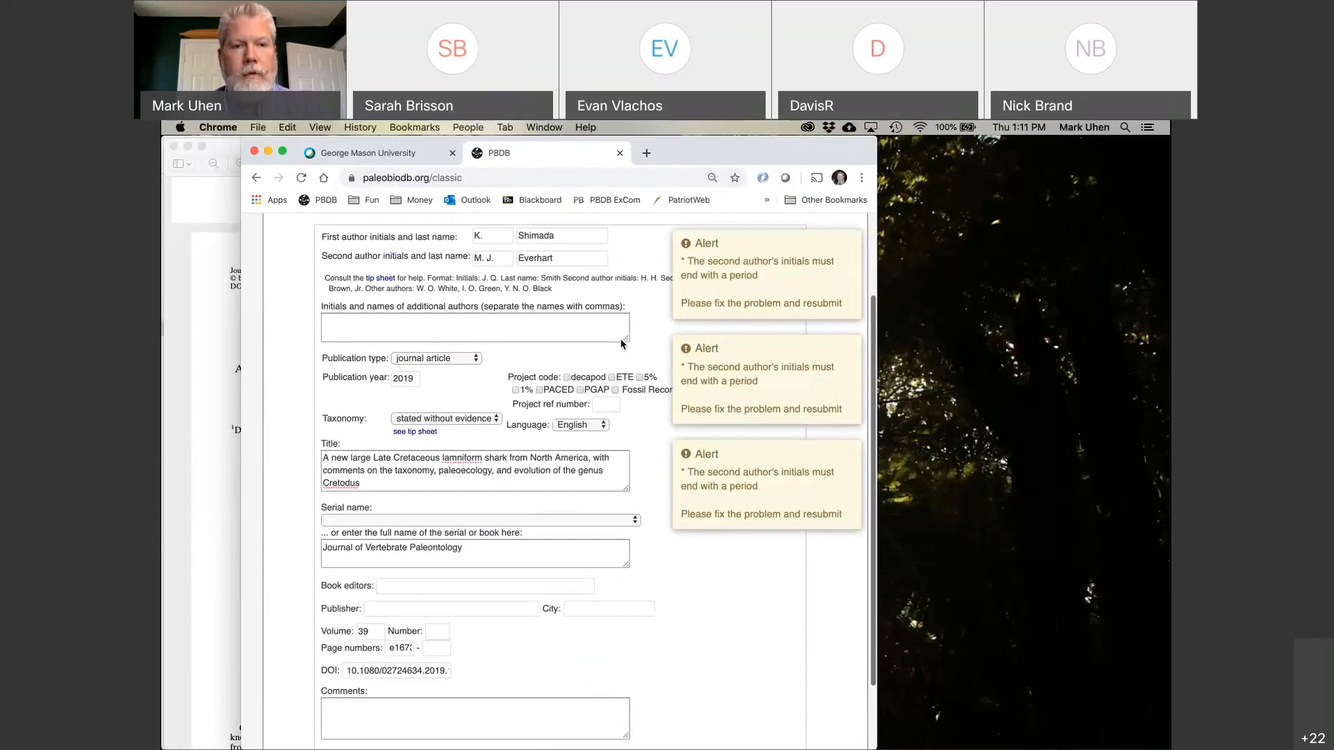
{"action": "left_click", "coordinate": [512, 259]}
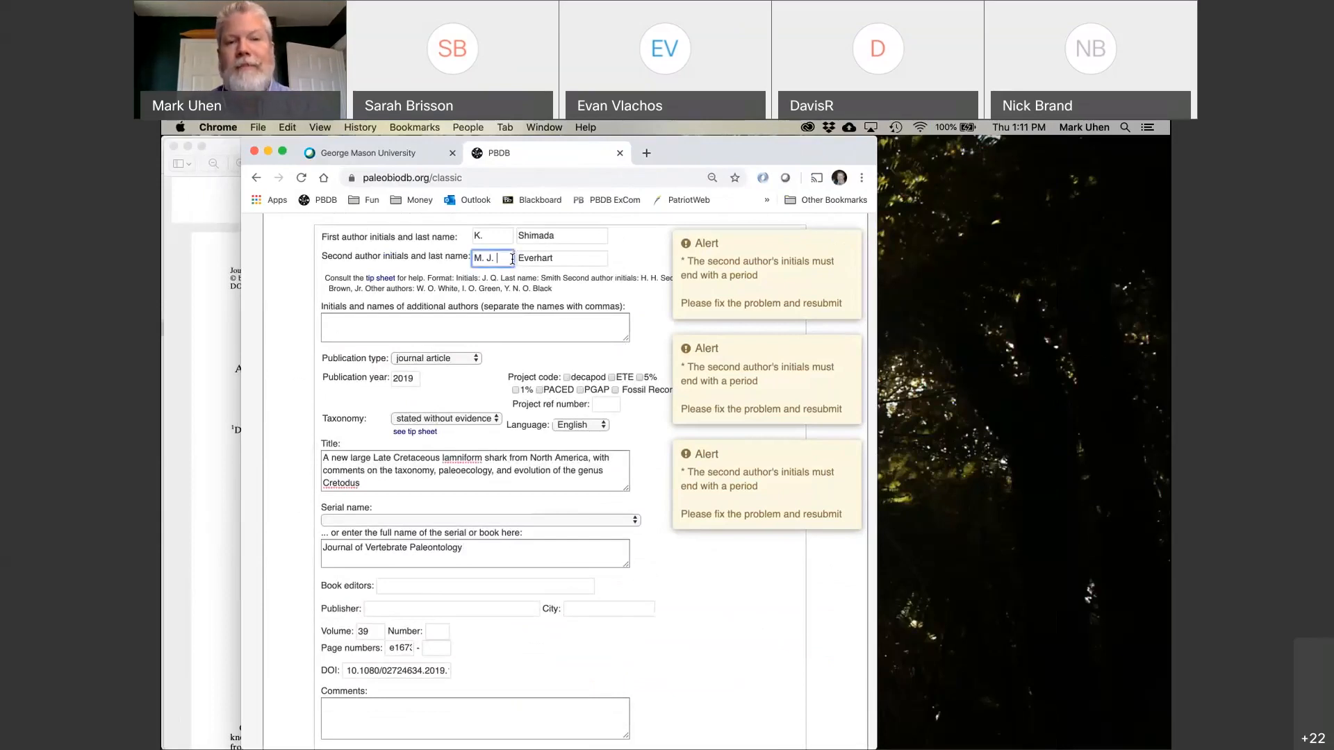
{"action": "scroll", "coordinate": [534, 513], "scroll_direction": "down", "scroll_amount": 3}
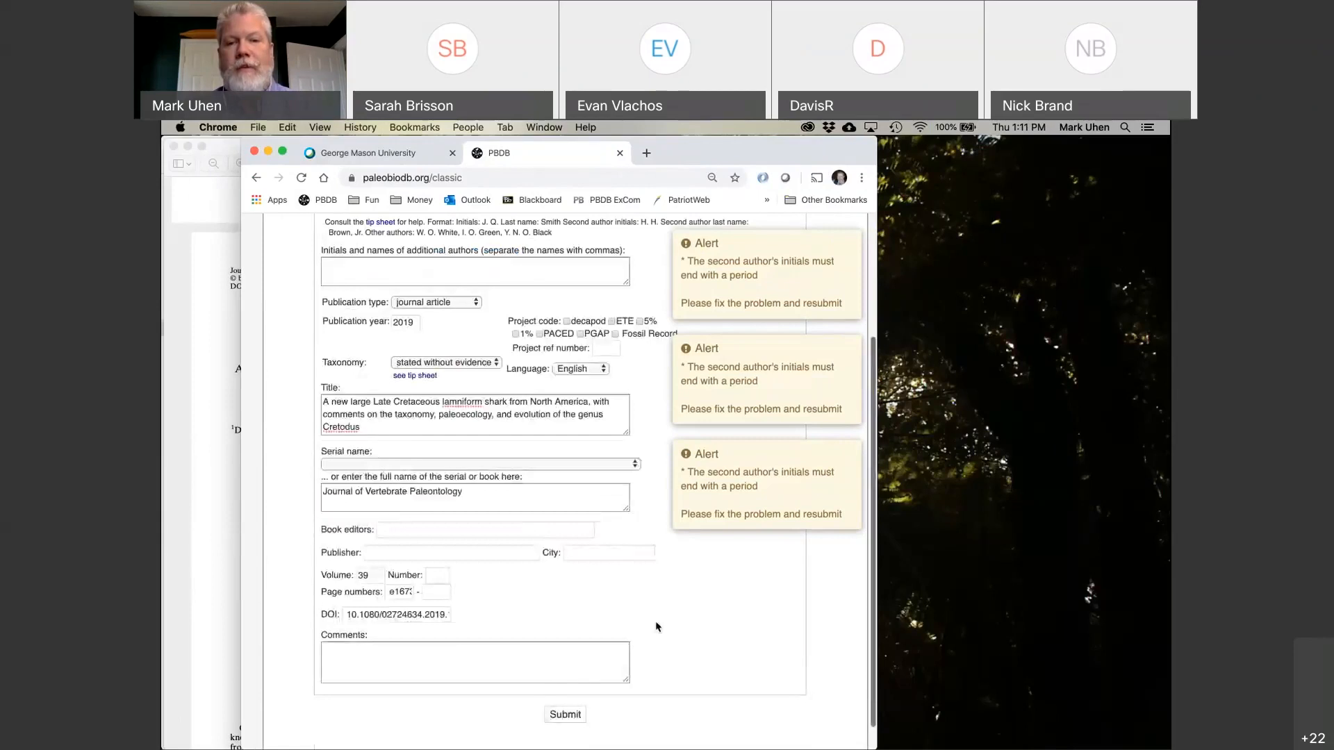
{"action": "left_click", "coordinate": [566, 685]}
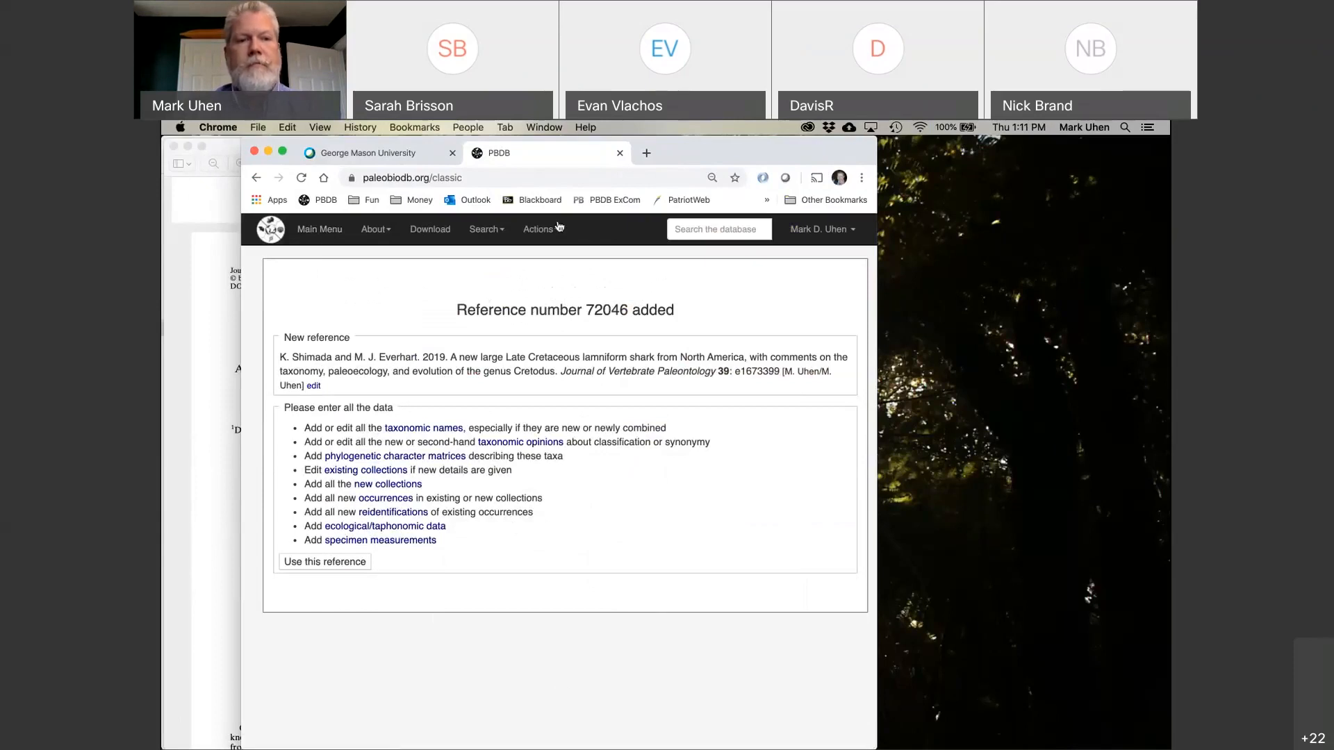
Return to the database's main menu and move the browser window aside to uncover more of the PDF.
{"action": "left_click", "coordinate": [338, 234]}
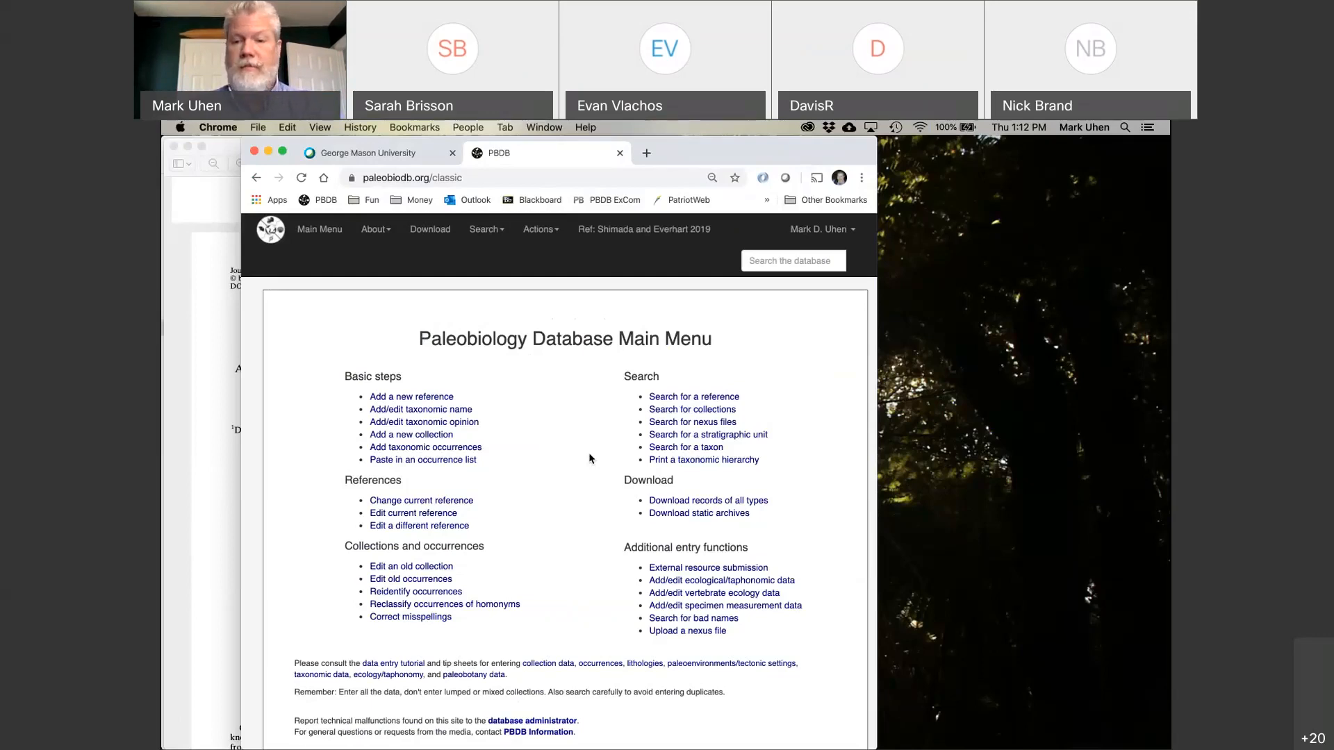
{"action": "left_click_drag", "start_coordinate": [801, 159], "coordinate": [829, 160]}
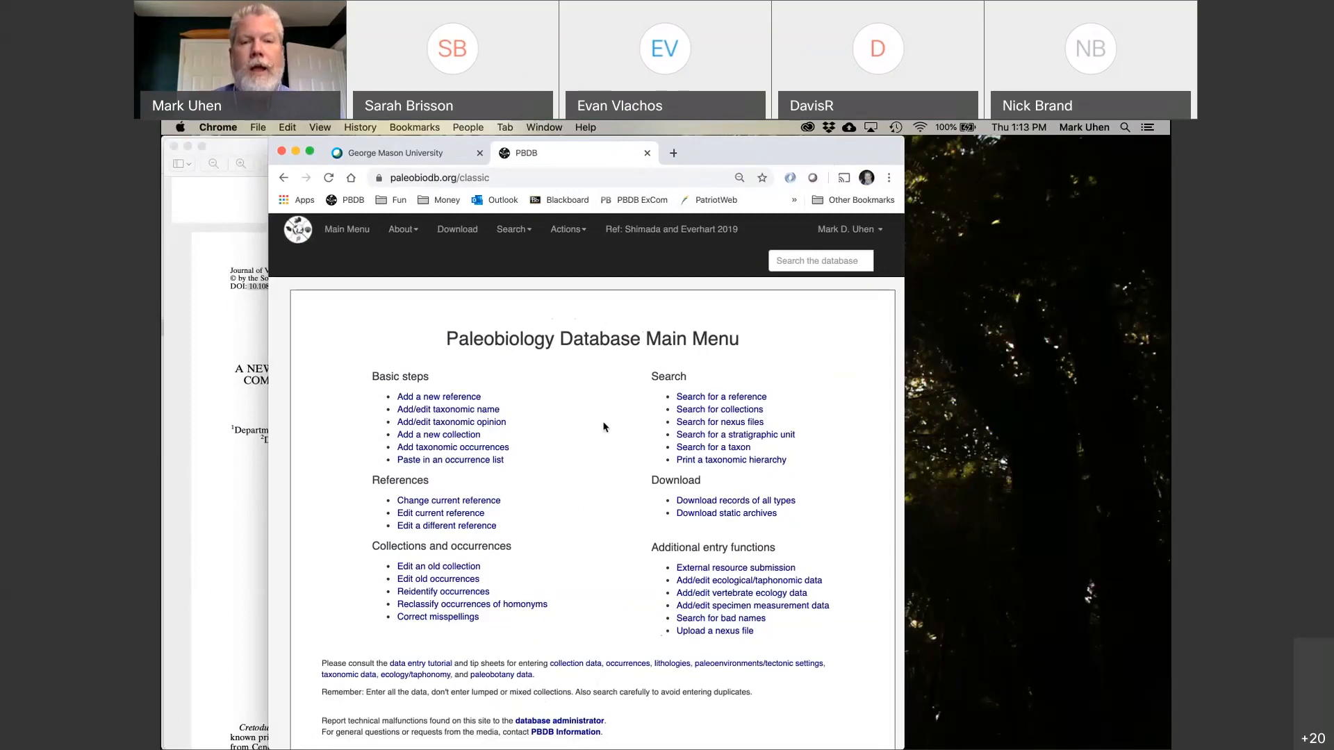
{"action": "left_click_drag", "start_coordinate": [796, 155], "coordinate": [895, 150]}
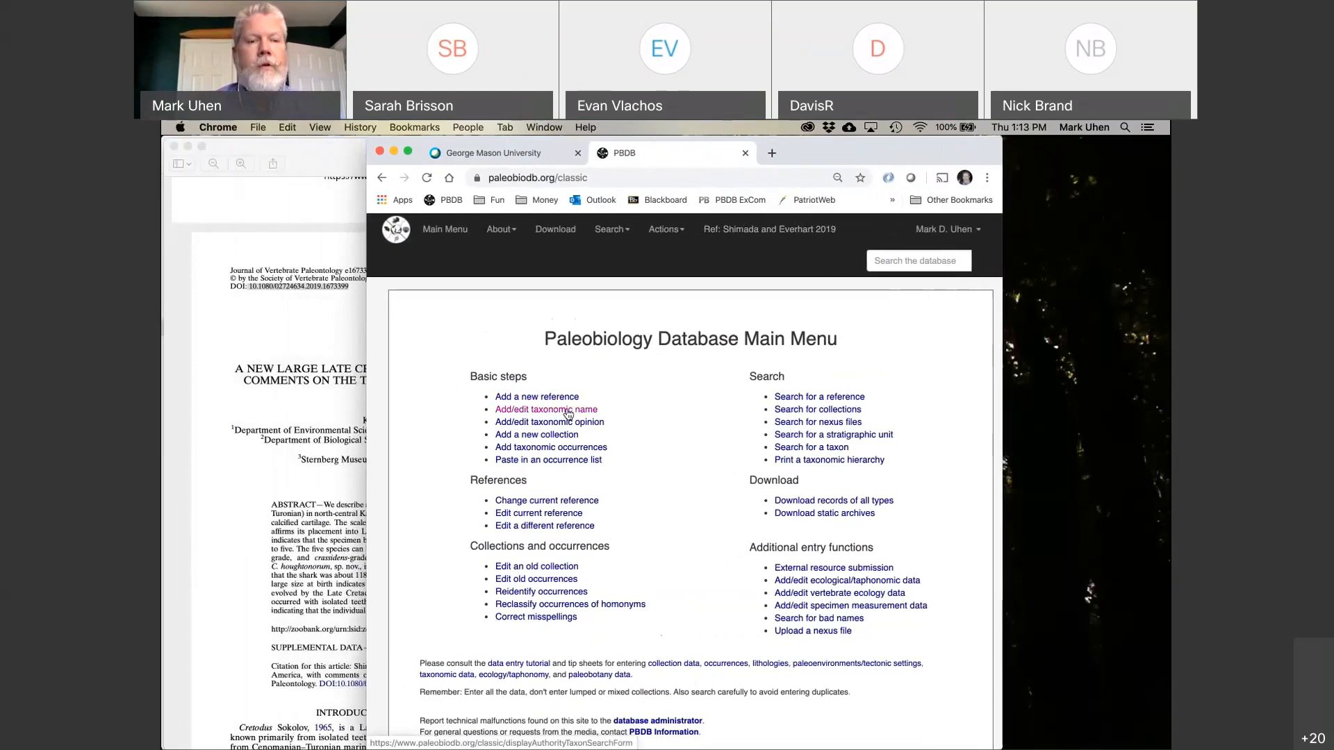
Look through the paper's PDF for the systematic paleontology section describing the new species Cretodus houghtonorum.
{"action": "left_click", "coordinate": [373, 458]}
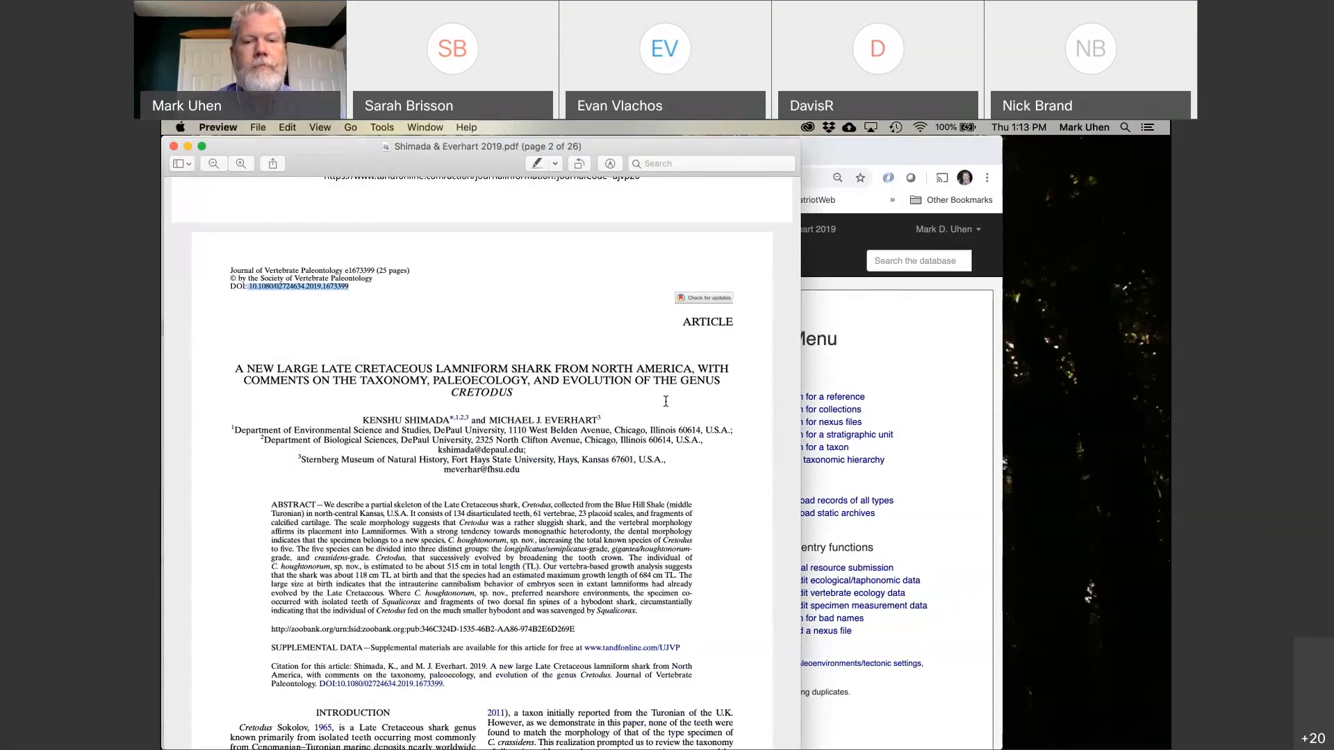
{"action": "scroll", "coordinate": [665, 401], "scroll_direction": "down", "scroll_amount": 15}
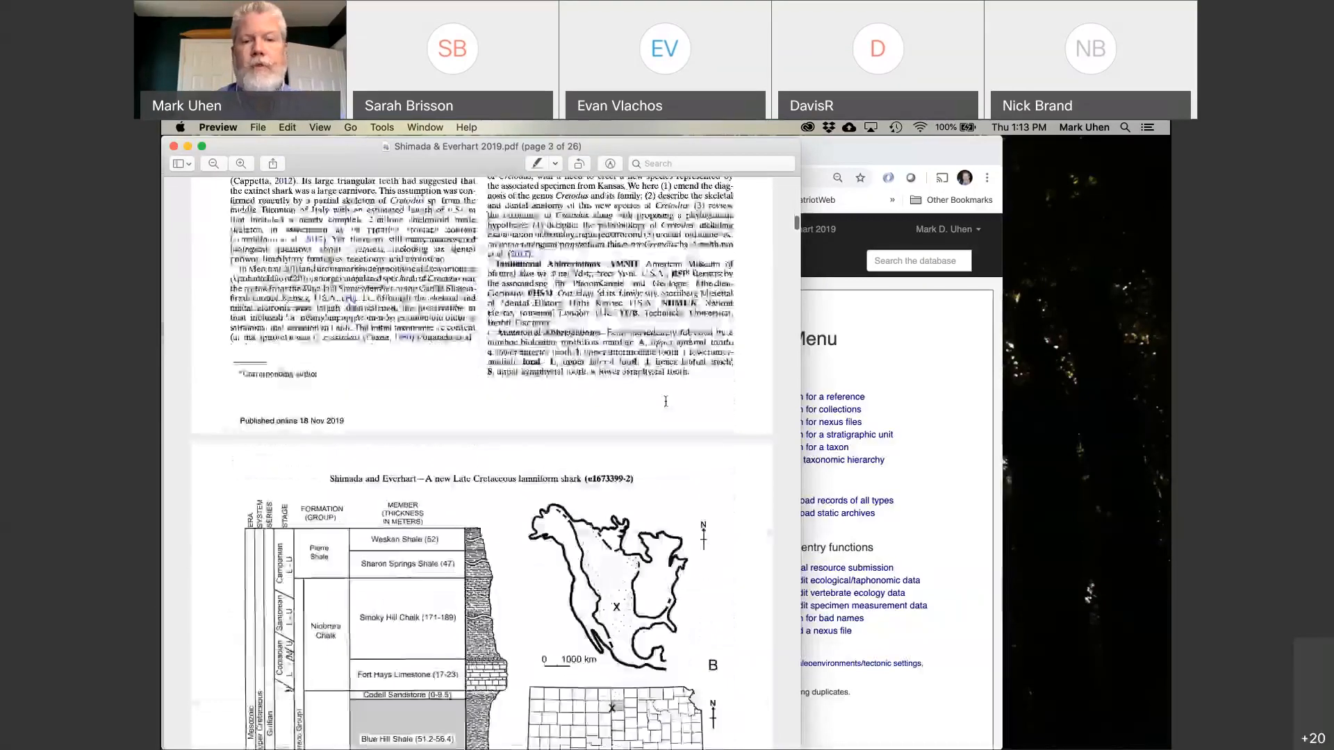
{"action": "scroll", "coordinate": [665, 401], "scroll_direction": "down", "scroll_amount": 15}
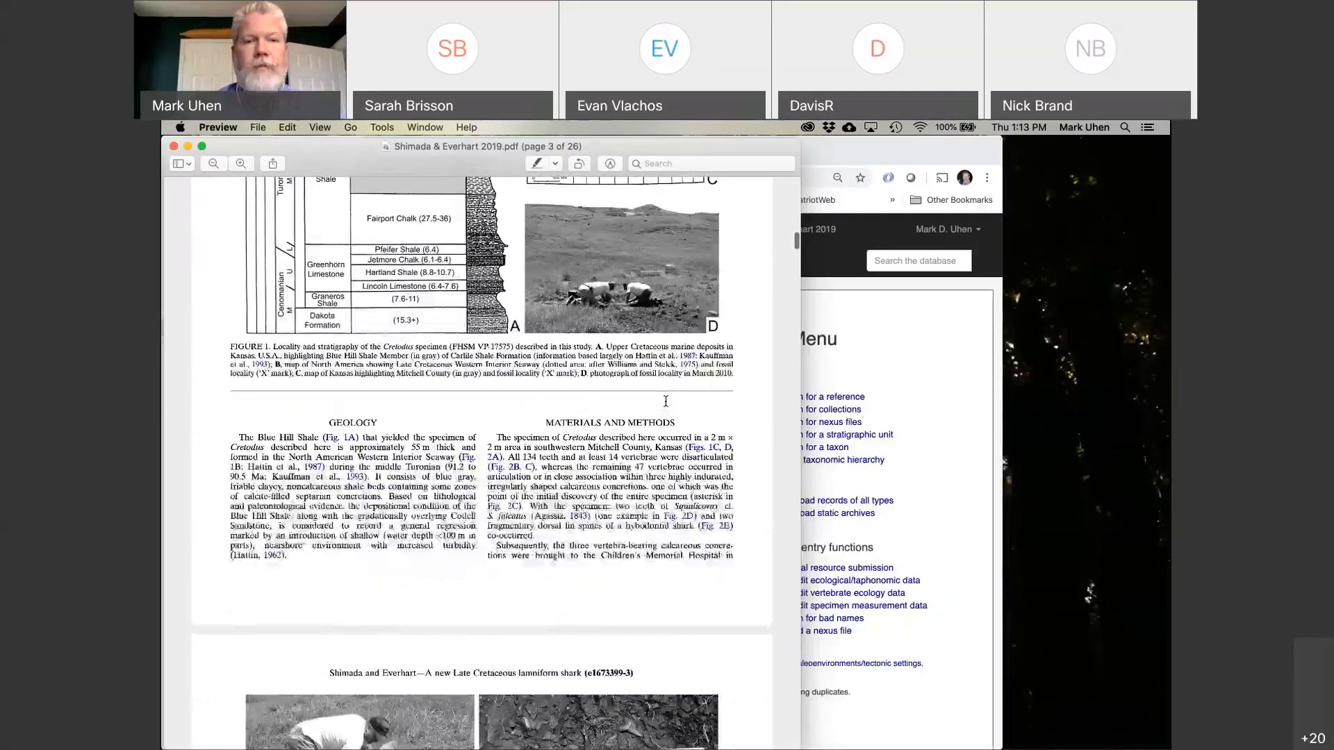
{"action": "scroll", "coordinate": [666, 401], "scroll_direction": "down", "scroll_amount": 15}
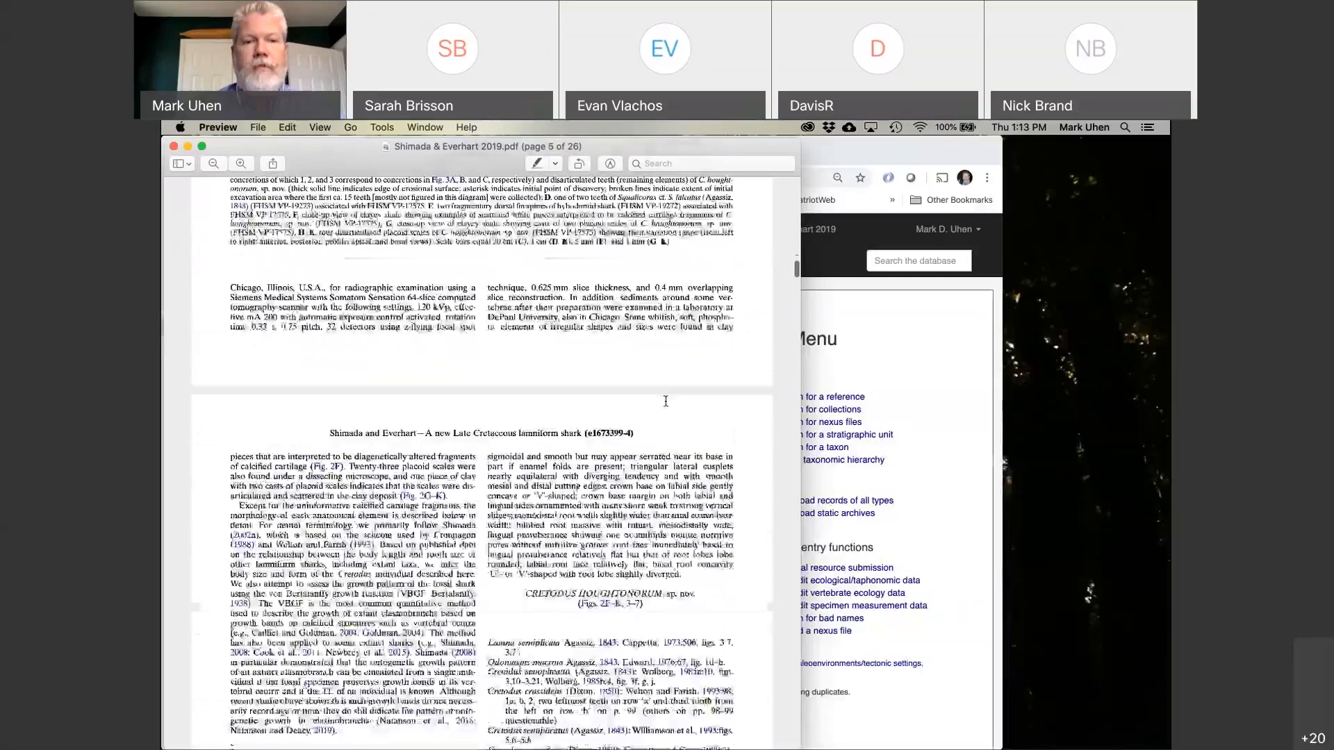
{"action": "scroll", "coordinate": [665, 400], "scroll_direction": "down", "scroll_amount": 5}
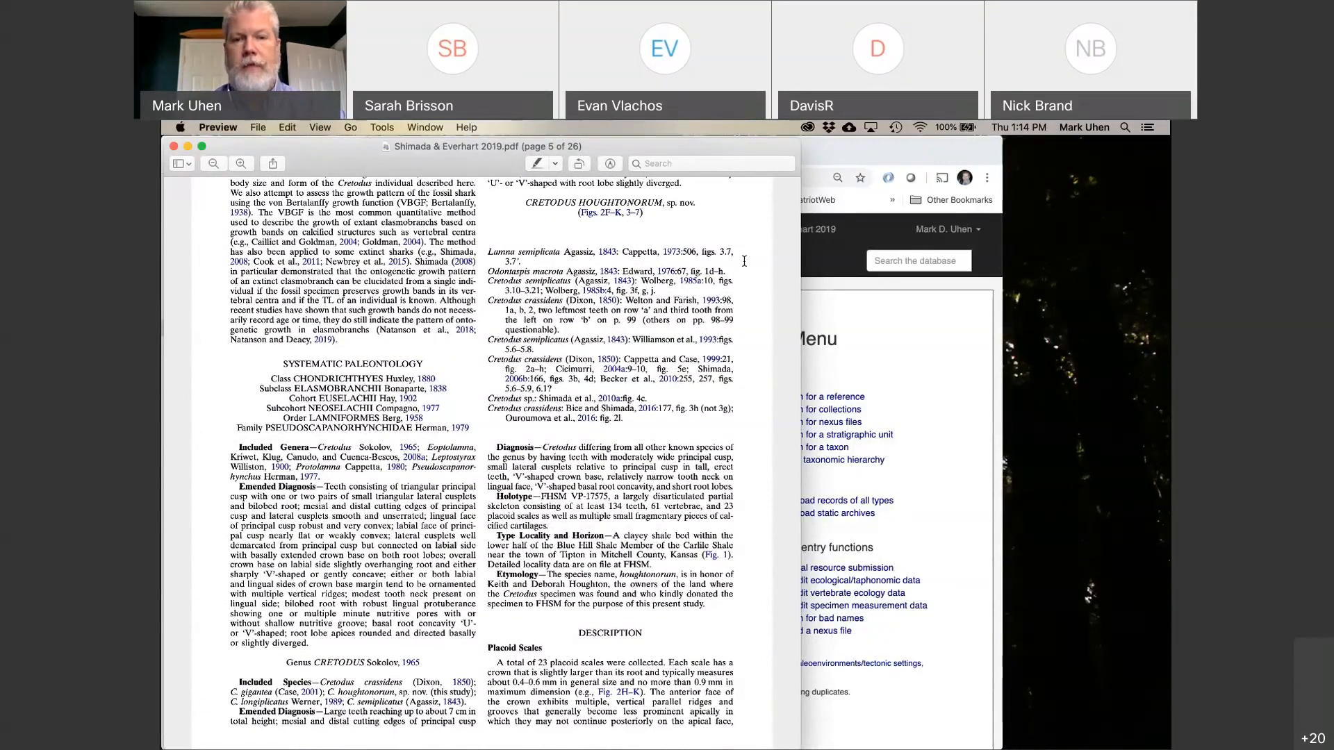
Open the search form for adding or editing a taxonomic name and move the browser window off the PDF.
{"action": "left_click", "coordinate": [842, 339]}
{"action": "left_click", "coordinate": [534, 411]}
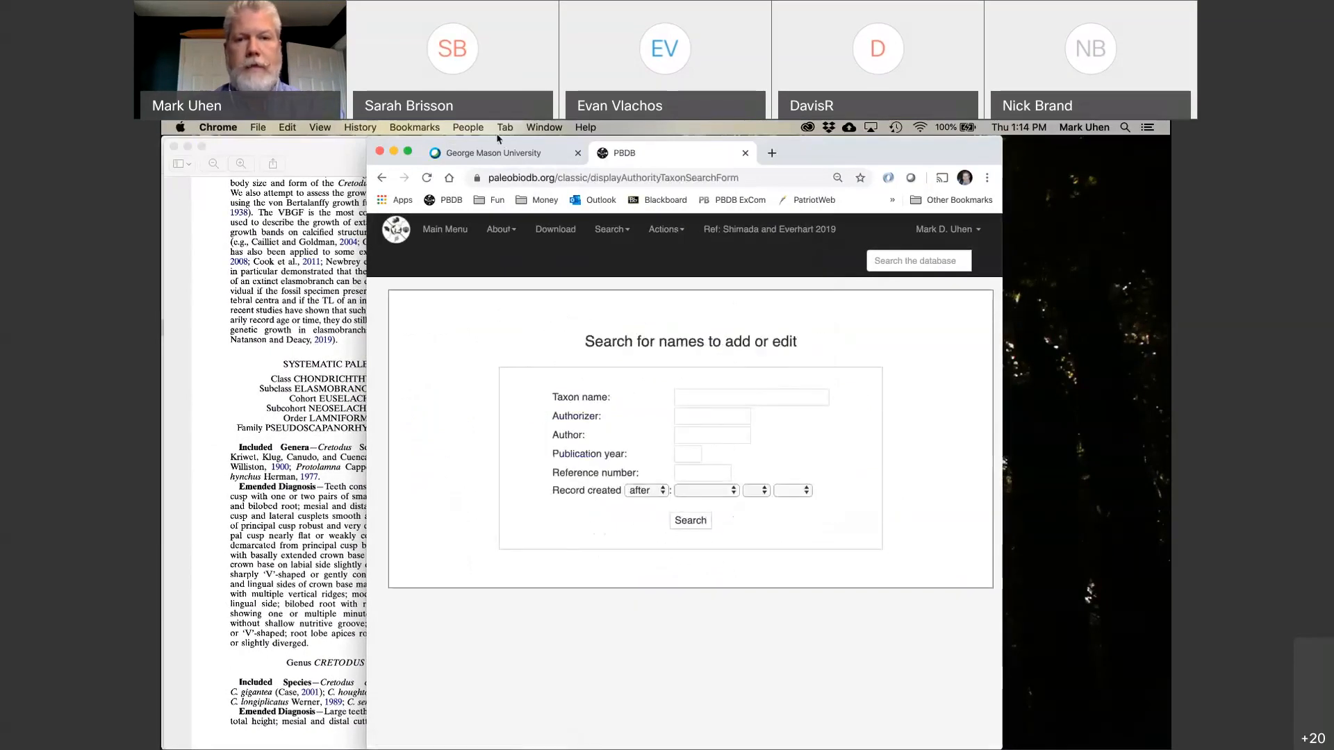
{"action": "left_click_drag", "start_coordinate": [497, 144], "coordinate": [564, 135]}
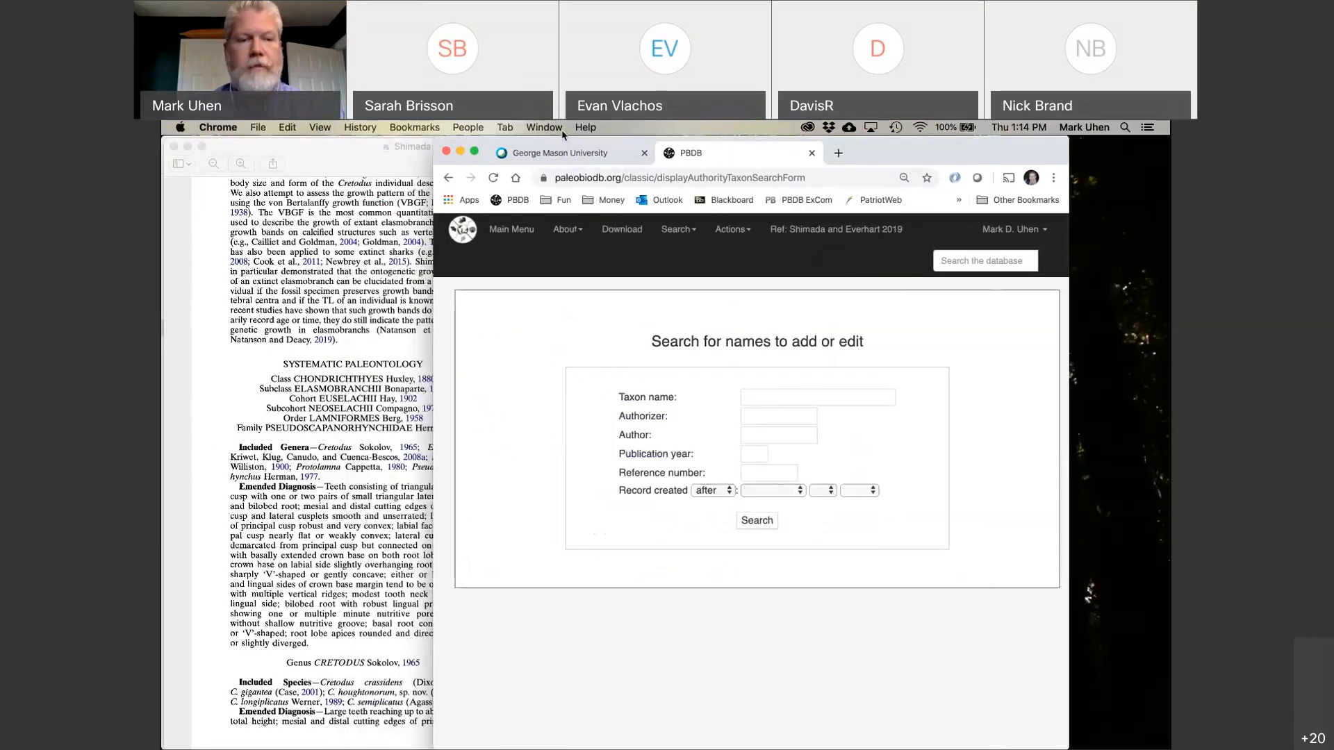
Copy the genus name Cretodus from the PDF's synonymy list into the taxon name field of the name search.
{"action": "left_click", "coordinate": [293, 358]}
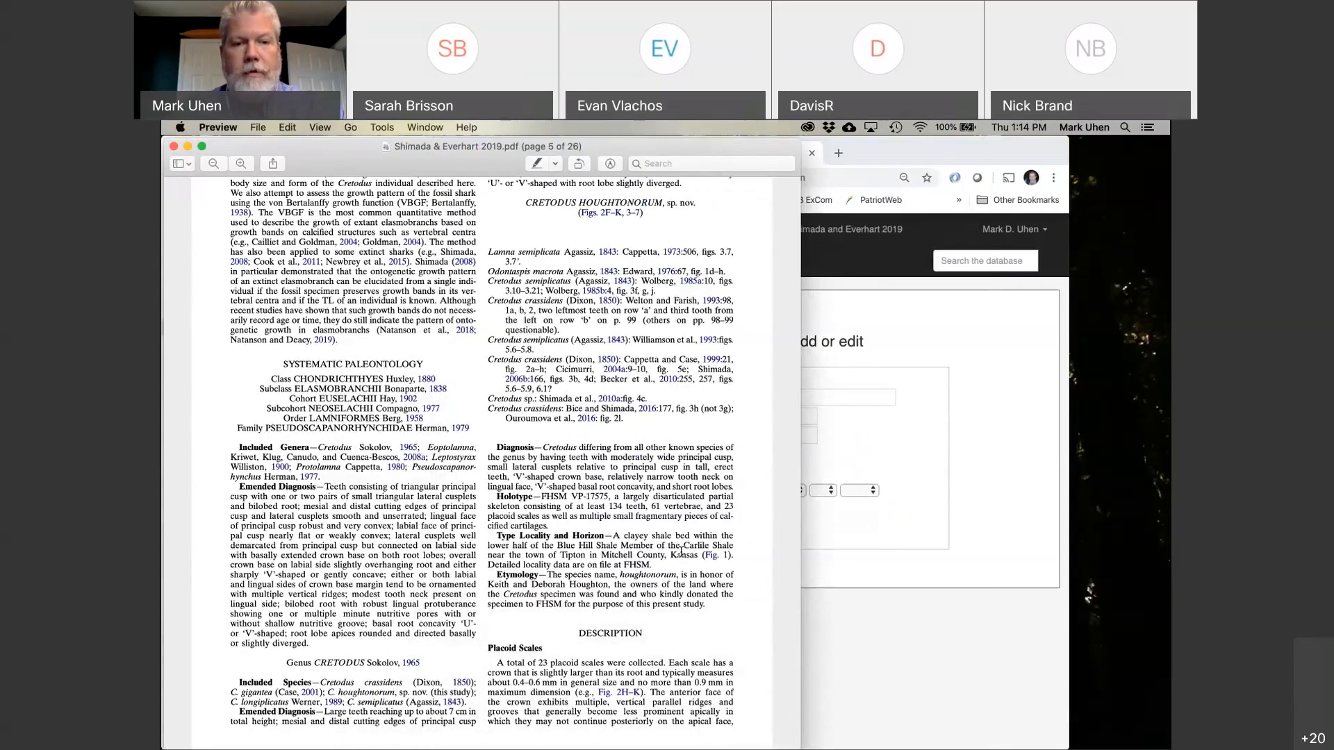
{"action": "double_click", "coordinate": [496, 410]}
{"action": "key", "text": "super+c"}
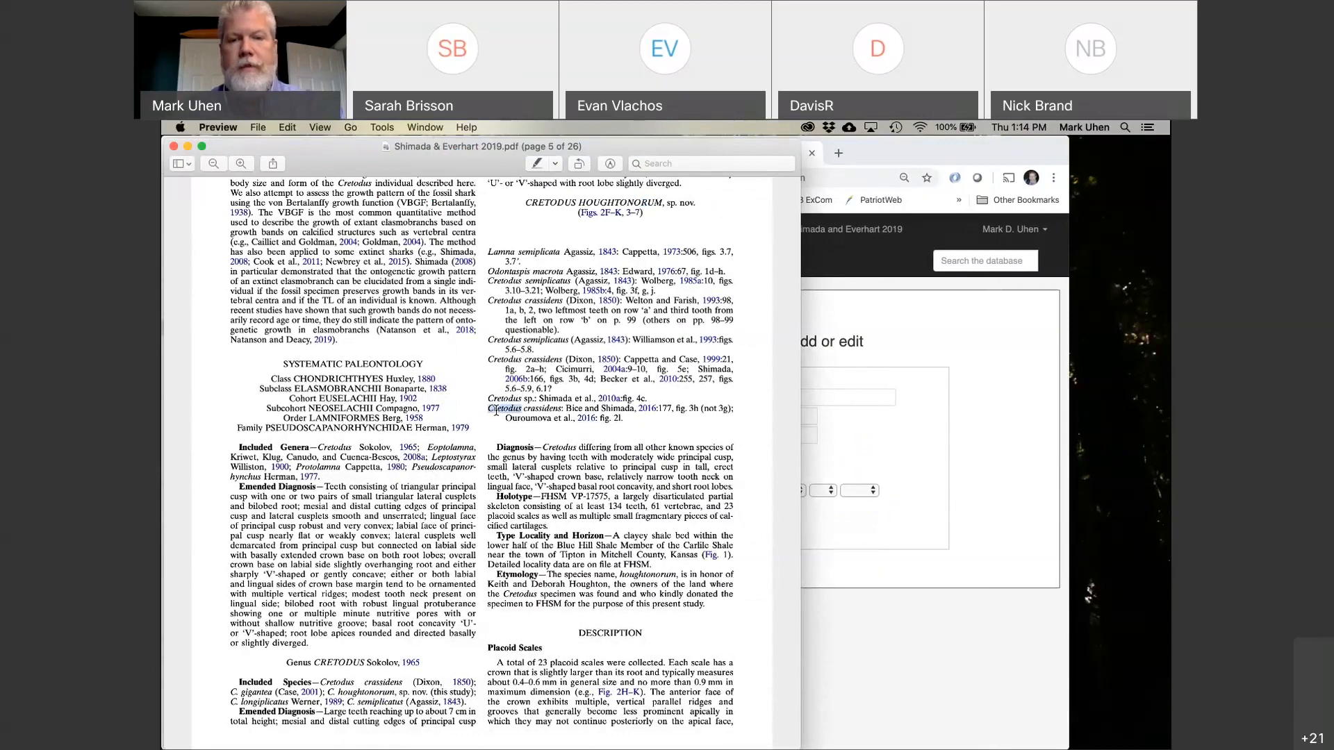
{"action": "left_click", "coordinate": [840, 373]}
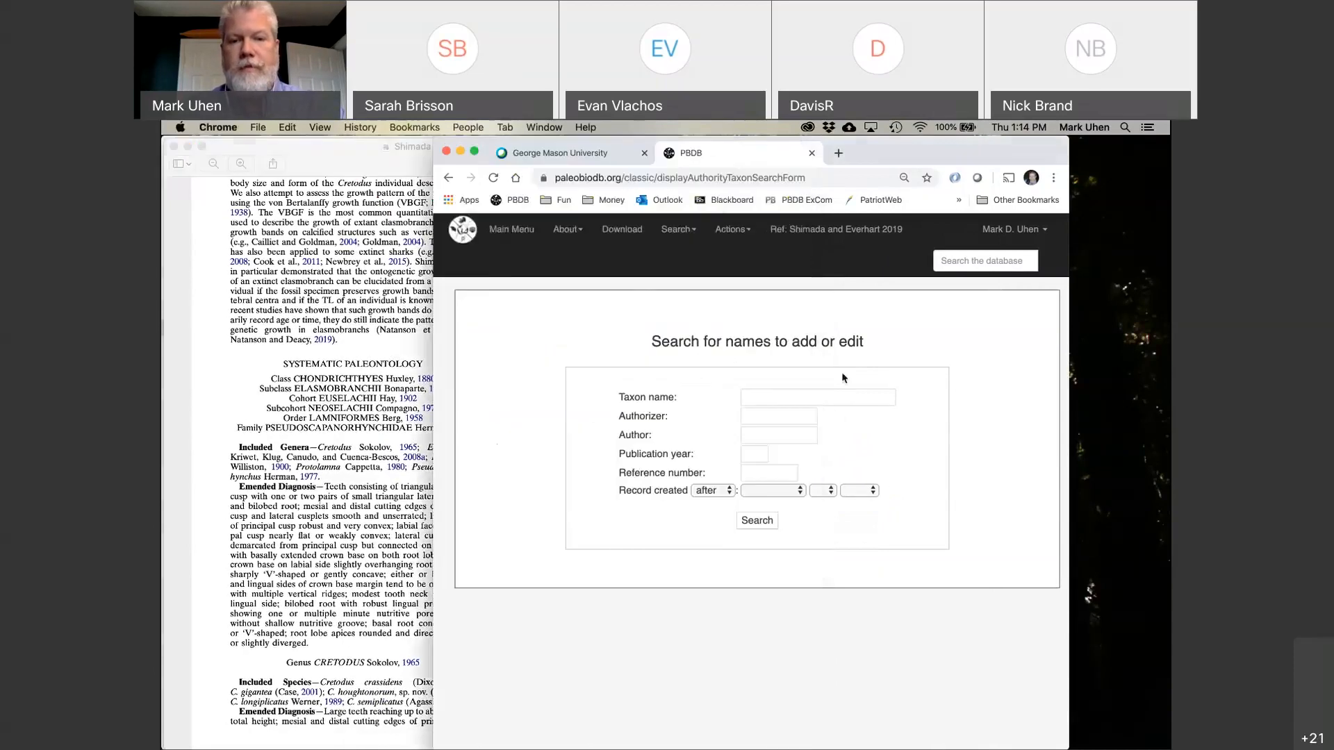
{"action": "left_click", "coordinate": [797, 402]}
{"action": "key", "text": "super+v"}
Copy the species name houghtonorum from the PDF's etymology section and search the taxonomic names for Cretodus houghtonorum.
{"action": "left_click", "coordinate": [380, 564]}
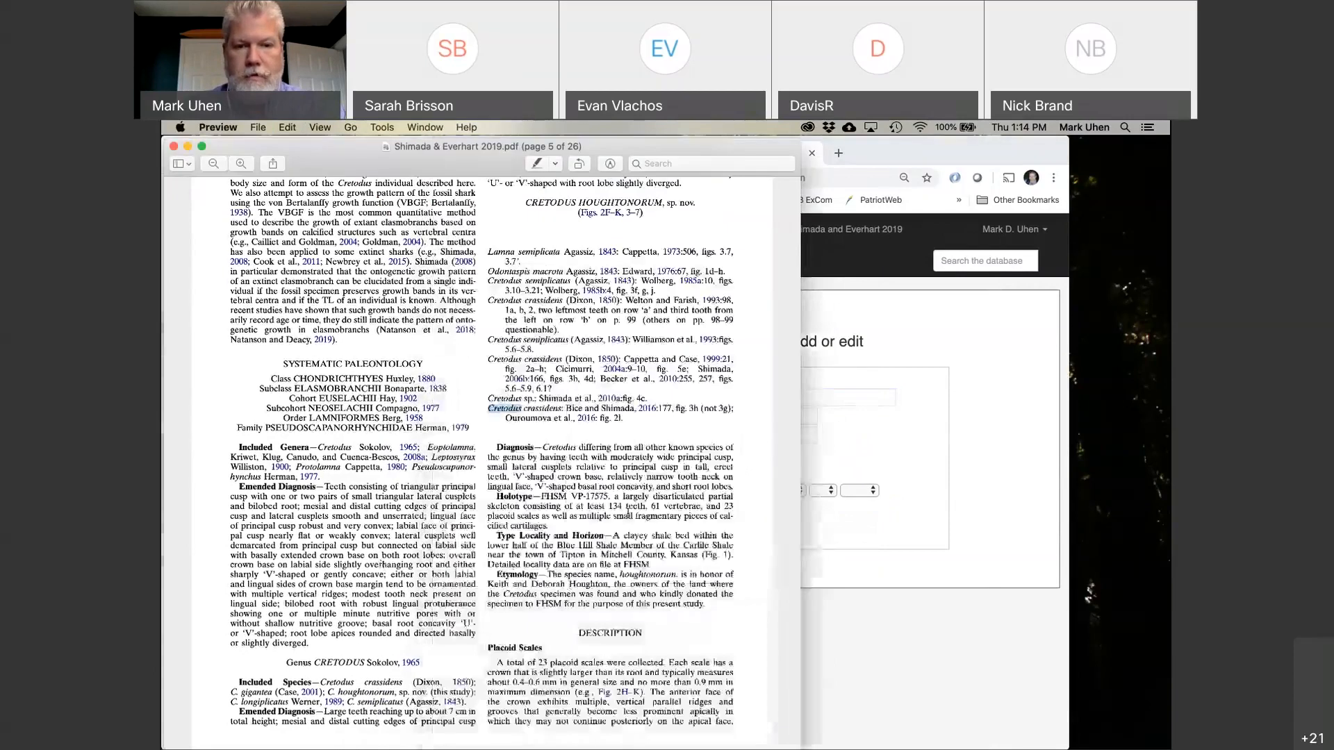
{"action": "double_click", "coordinate": [645, 573]}
{"action": "key", "text": "super+c"}
{"action": "left_click", "coordinate": [830, 401]}
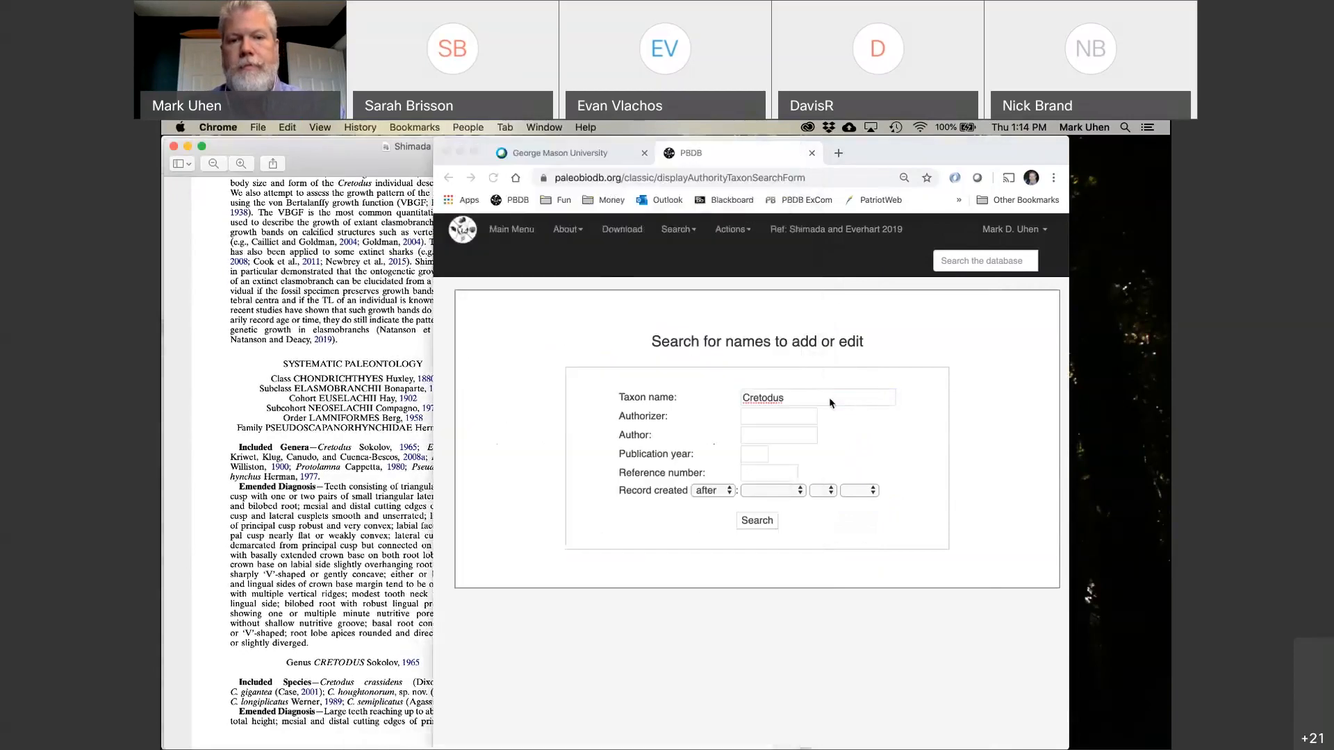
{"action": "key", "text": "super+v"}
{"action": "key", "text": "Return"}
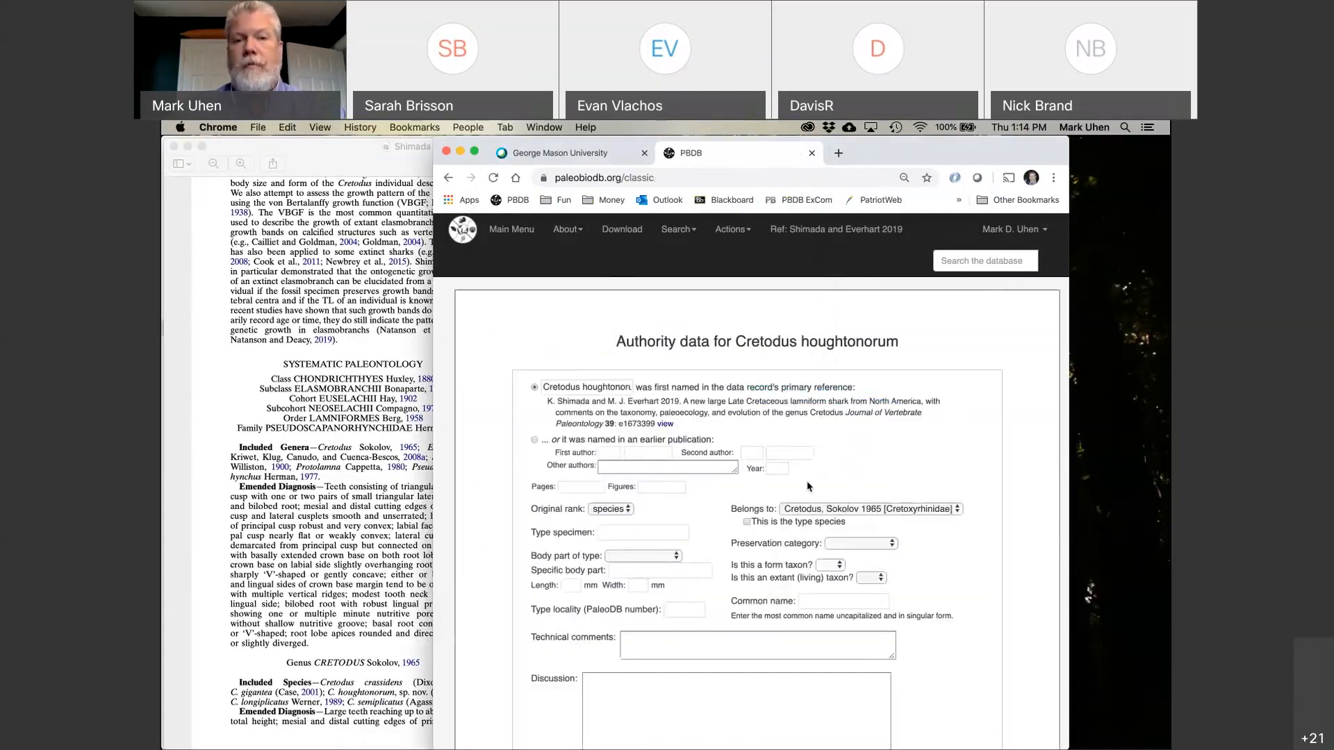
{"action": "left_click_drag", "start_coordinate": [870, 164], "coordinate": [763, 165]}
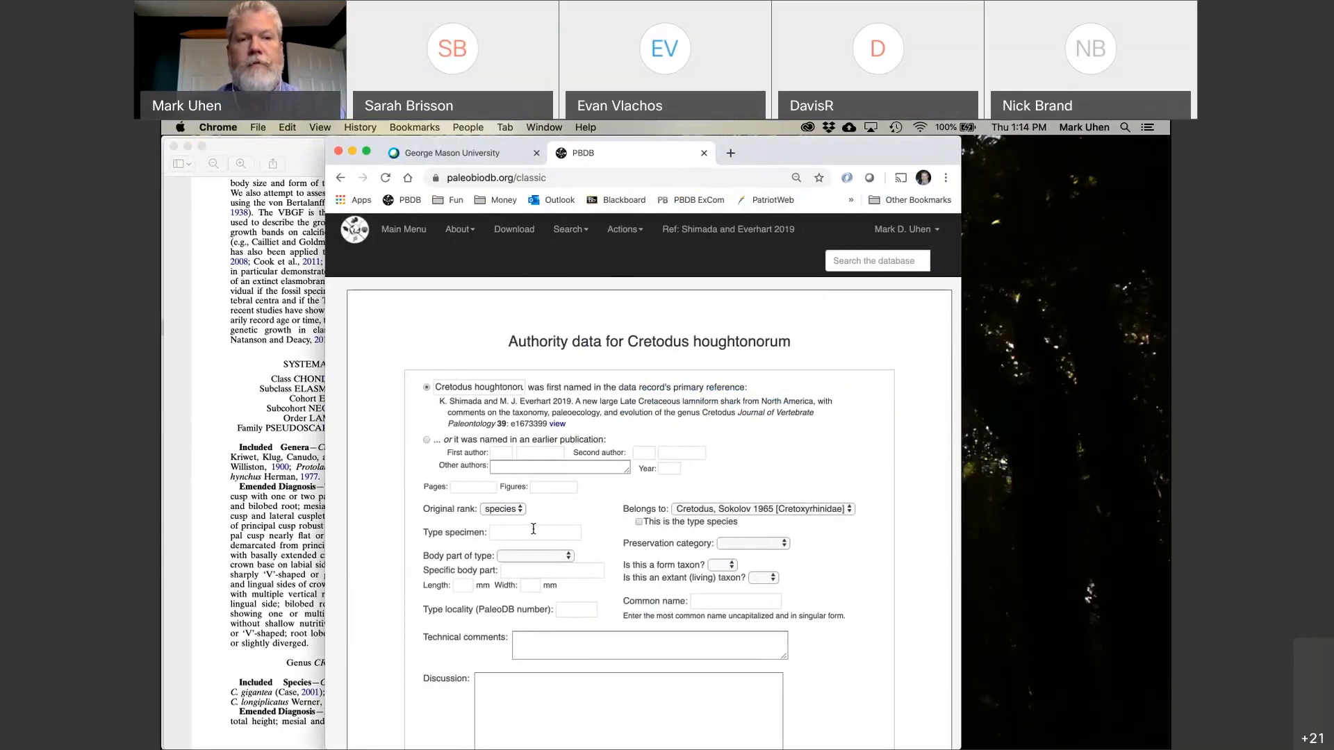
Return to the name search form and search for Cretodus gigantea, copying the species name from the PDF's included species list.
{"action": "left_click", "coordinate": [360, 178]}
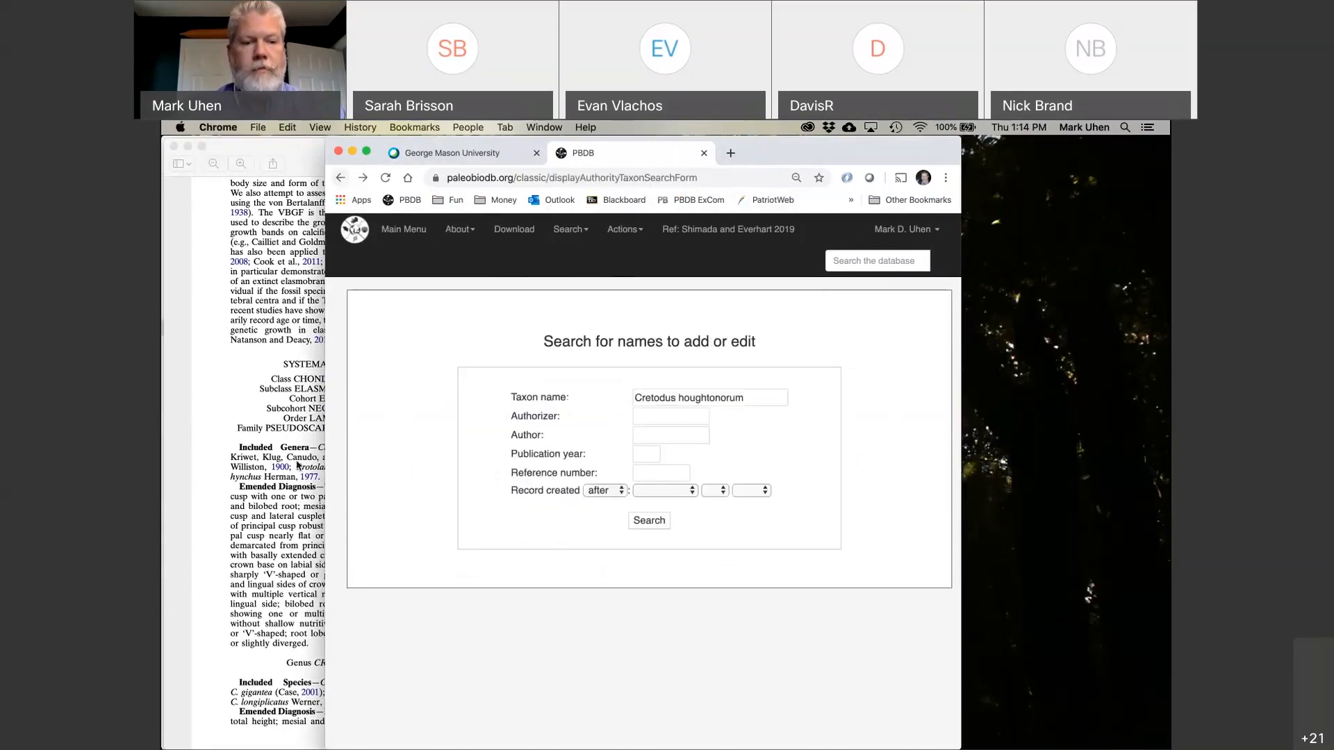
{"action": "left_click", "coordinate": [291, 526]}
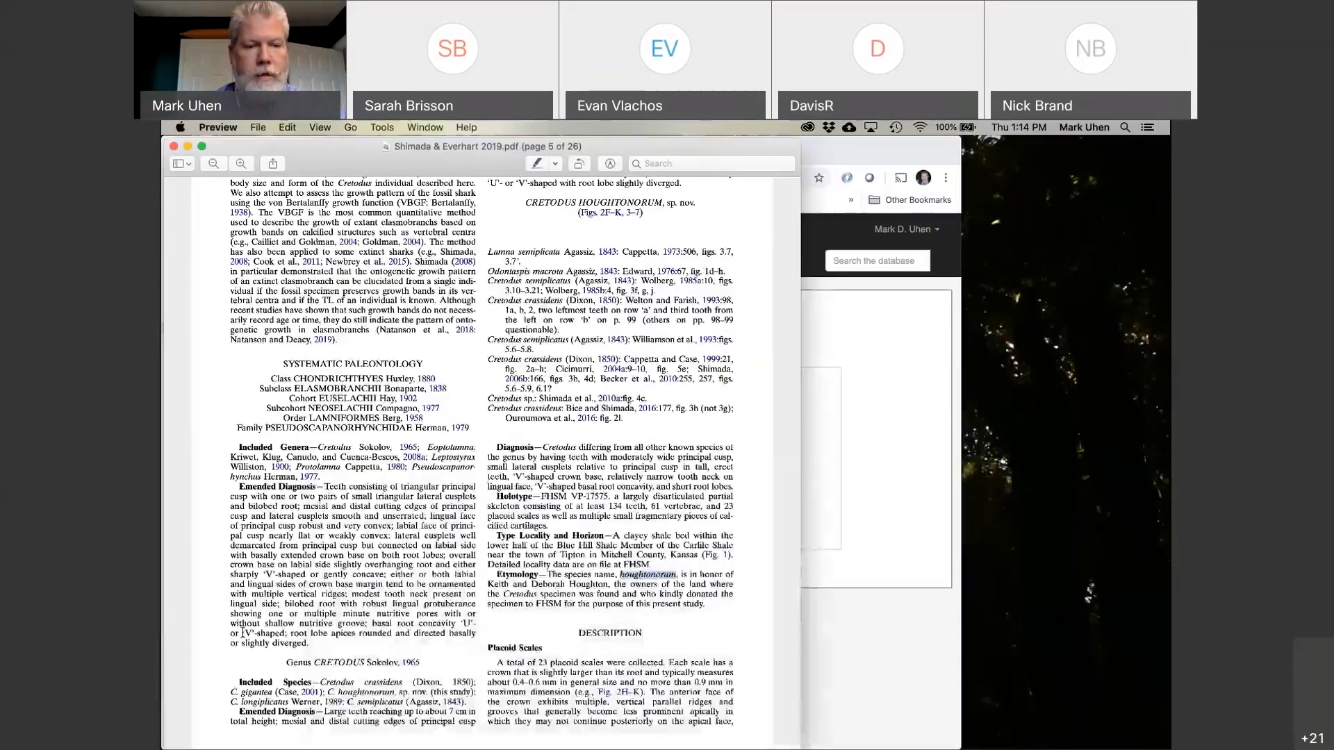
{"action": "double_click", "coordinate": [256, 692]}
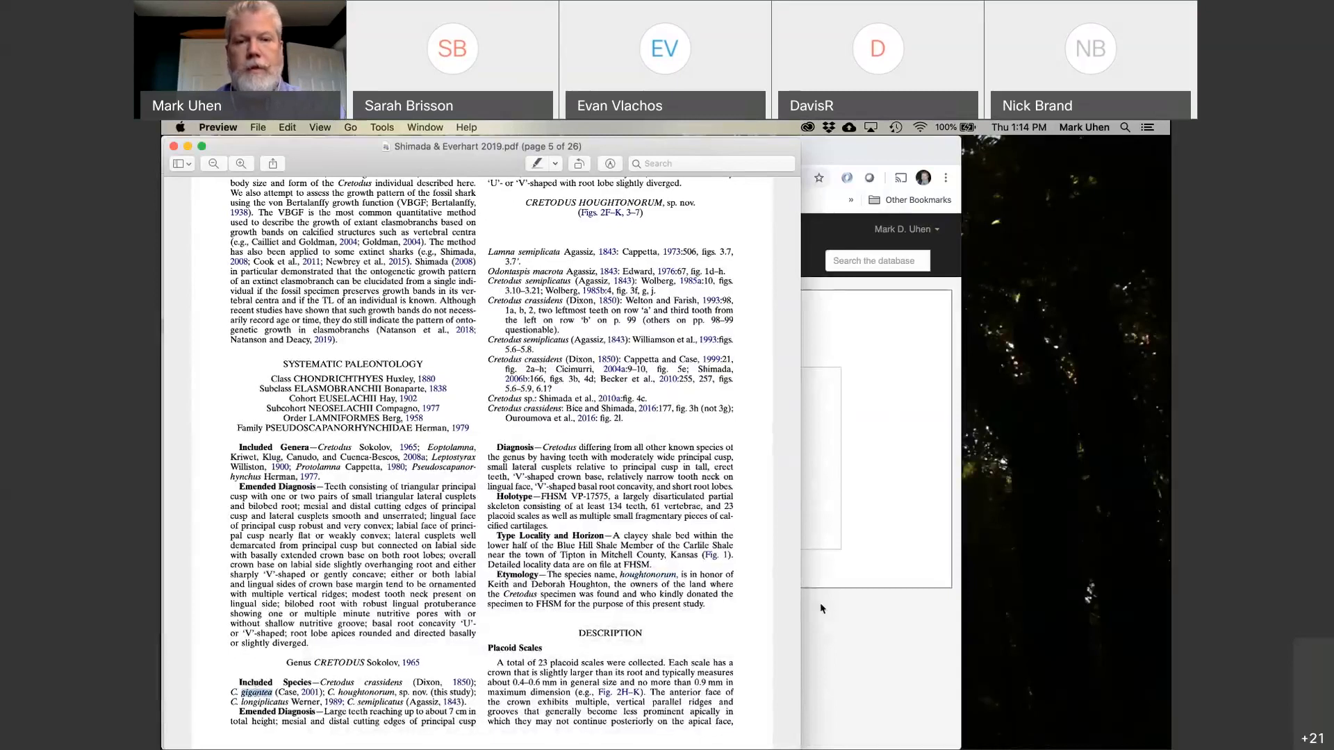
{"action": "left_click", "coordinate": [808, 557]}
{"action": "double_click", "coordinate": [705, 398]}
{"action": "key", "text": "super+v"}
{"action": "key", "text": "Return"}
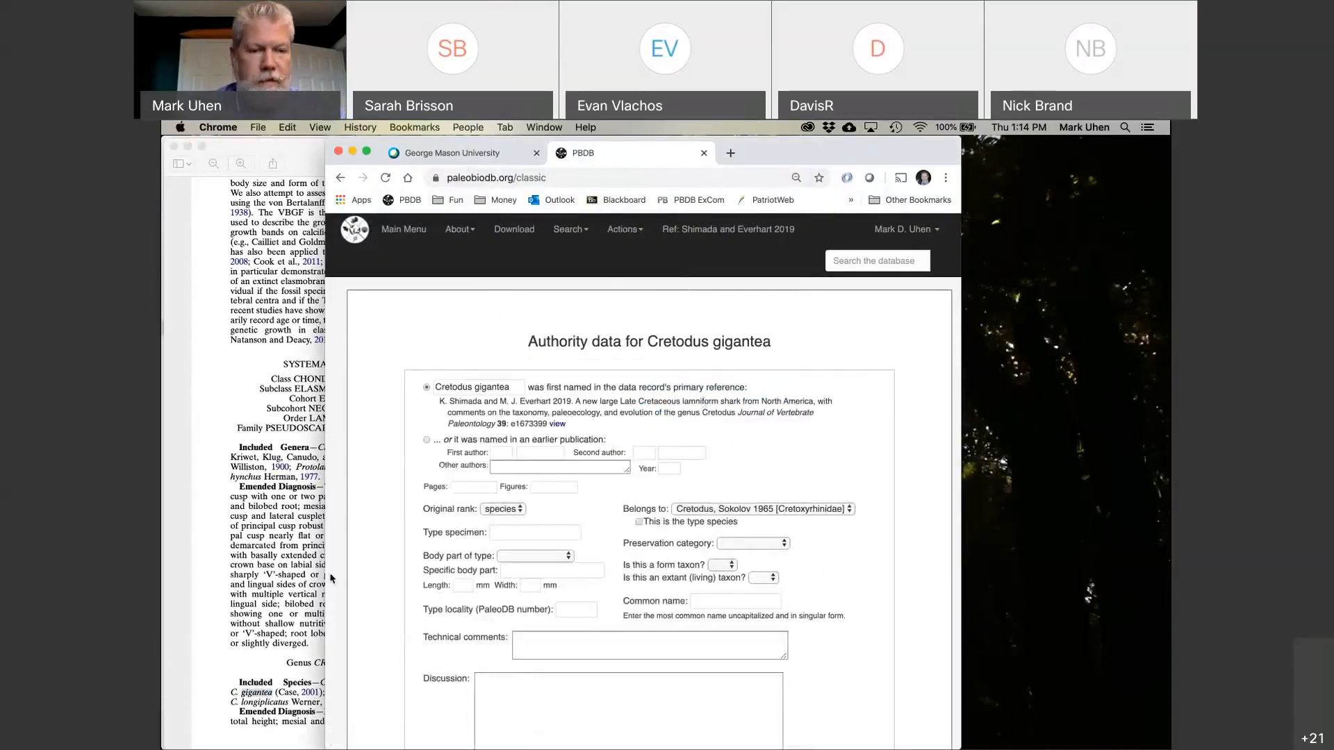
Copy longiplicatus from the PDF's included species list and search the taxonomic names for Cretodus longiplicatus.
{"action": "left_click", "coordinate": [330, 578]}
{"action": "double_click", "coordinate": [261, 701]}
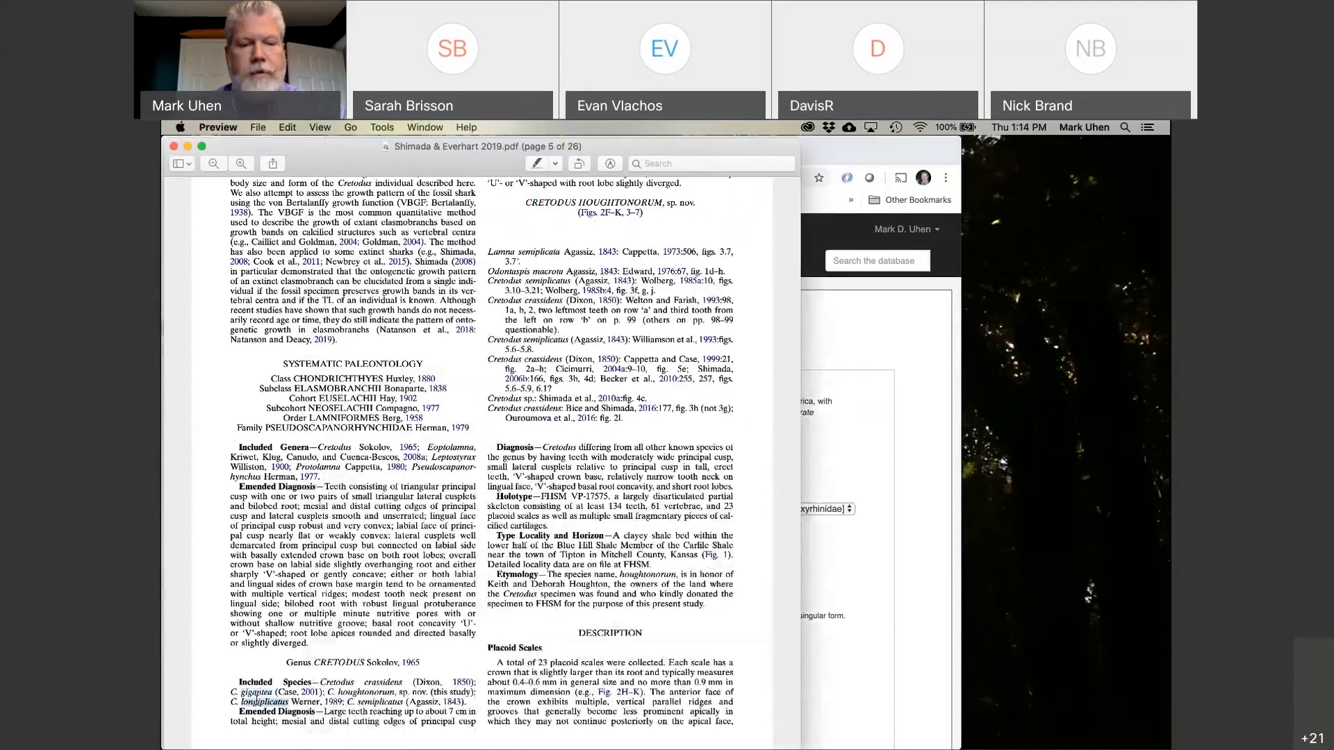
{"action": "left_click", "coordinate": [820, 530]}
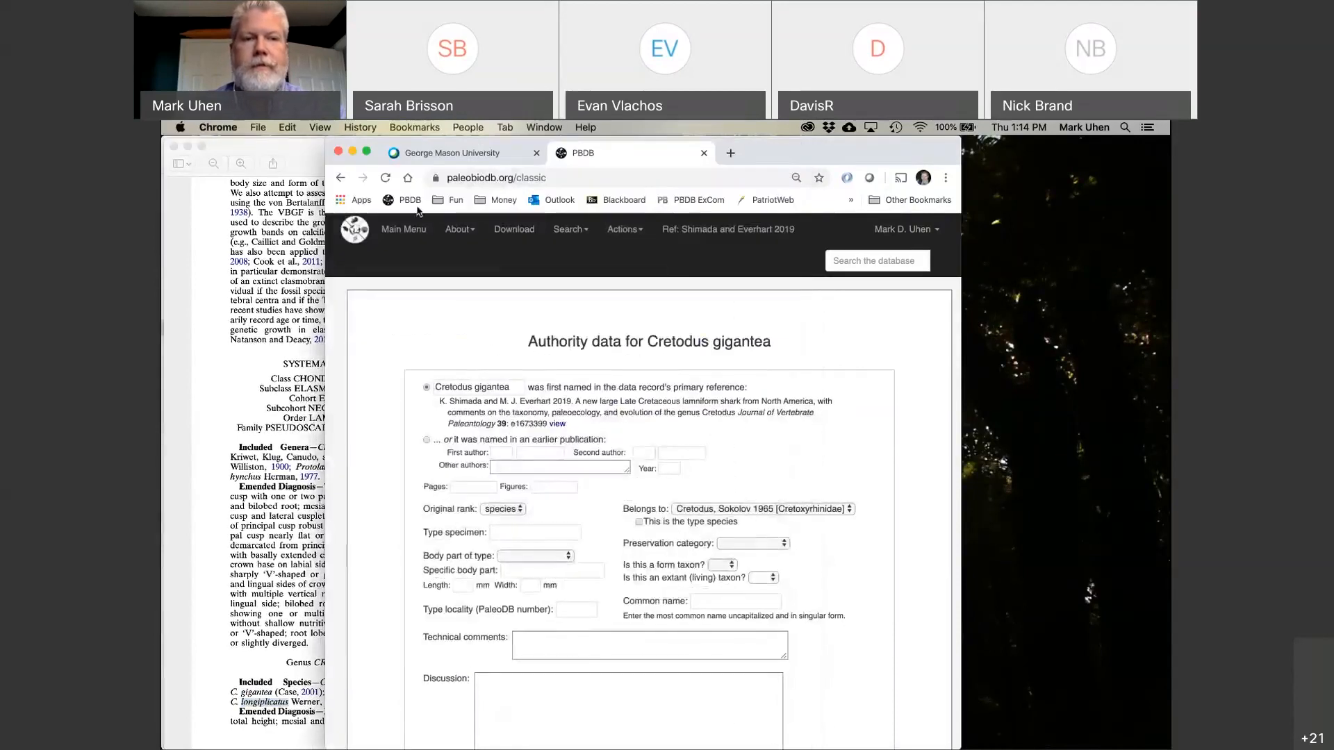
{"action": "left_click", "coordinate": [340, 179]}
{"action": "double_click", "coordinate": [683, 396]}
{"action": "key", "text": "super+v"}
{"action": "key", "text": "Return"}
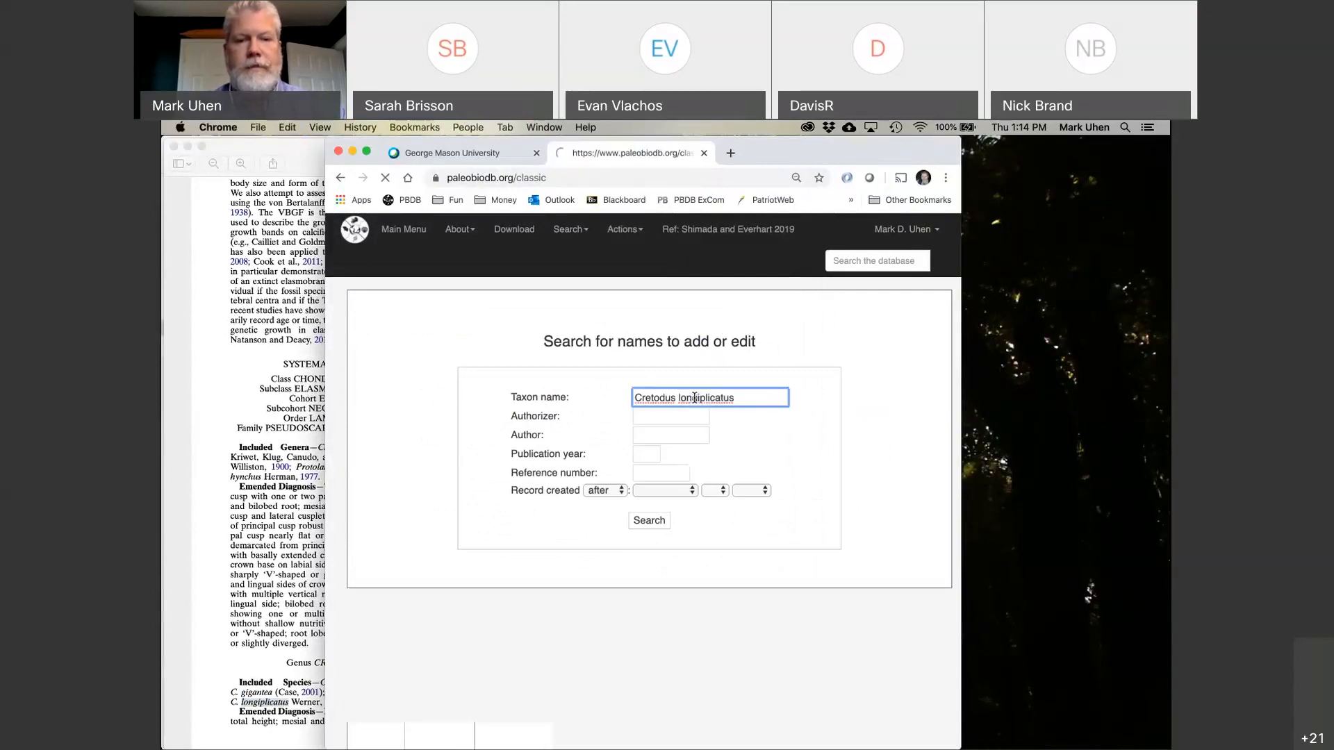
Go back to the name search form and open the authority data entry for Cretodus houghtonorum, taking the species name from the PDF.
{"action": "left_click", "coordinate": [340, 178]}
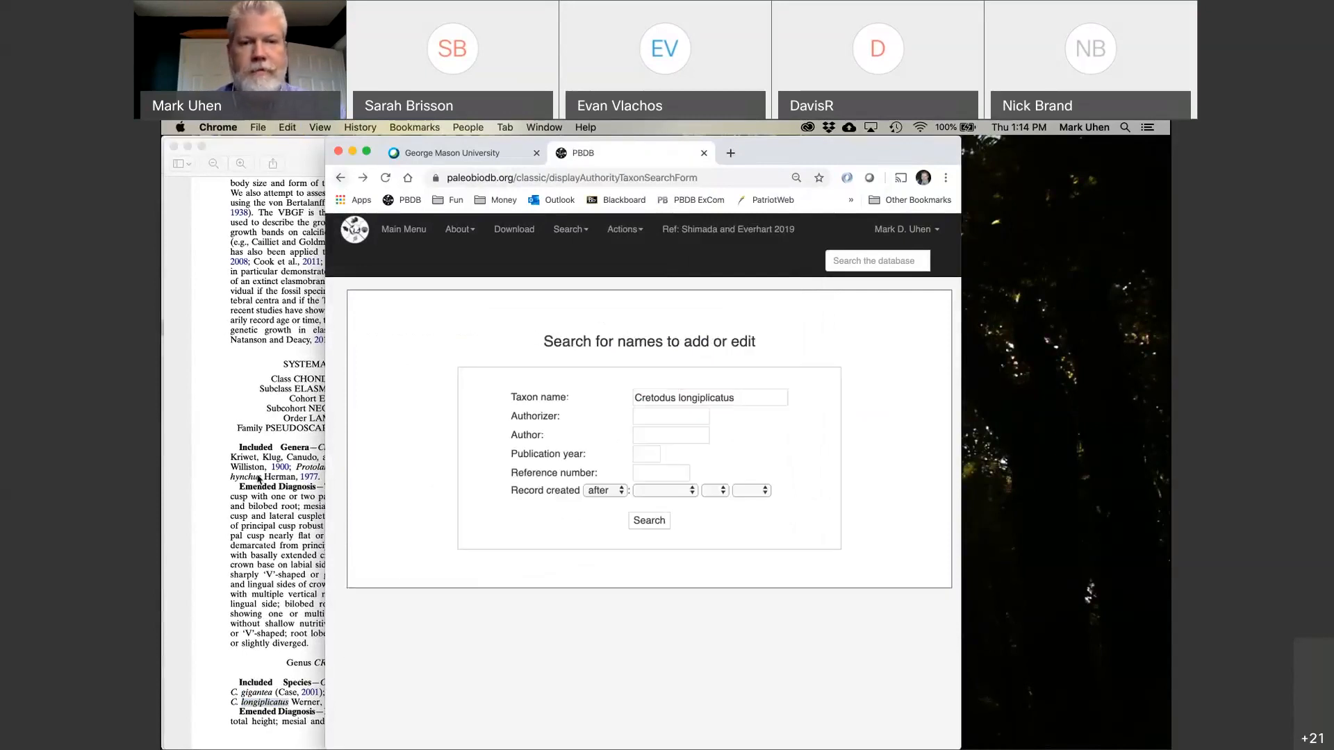
{"action": "left_click", "coordinate": [258, 479]}
{"action": "scroll", "coordinate": [487, 451], "scroll_direction": "up", "scroll_amount": 4}
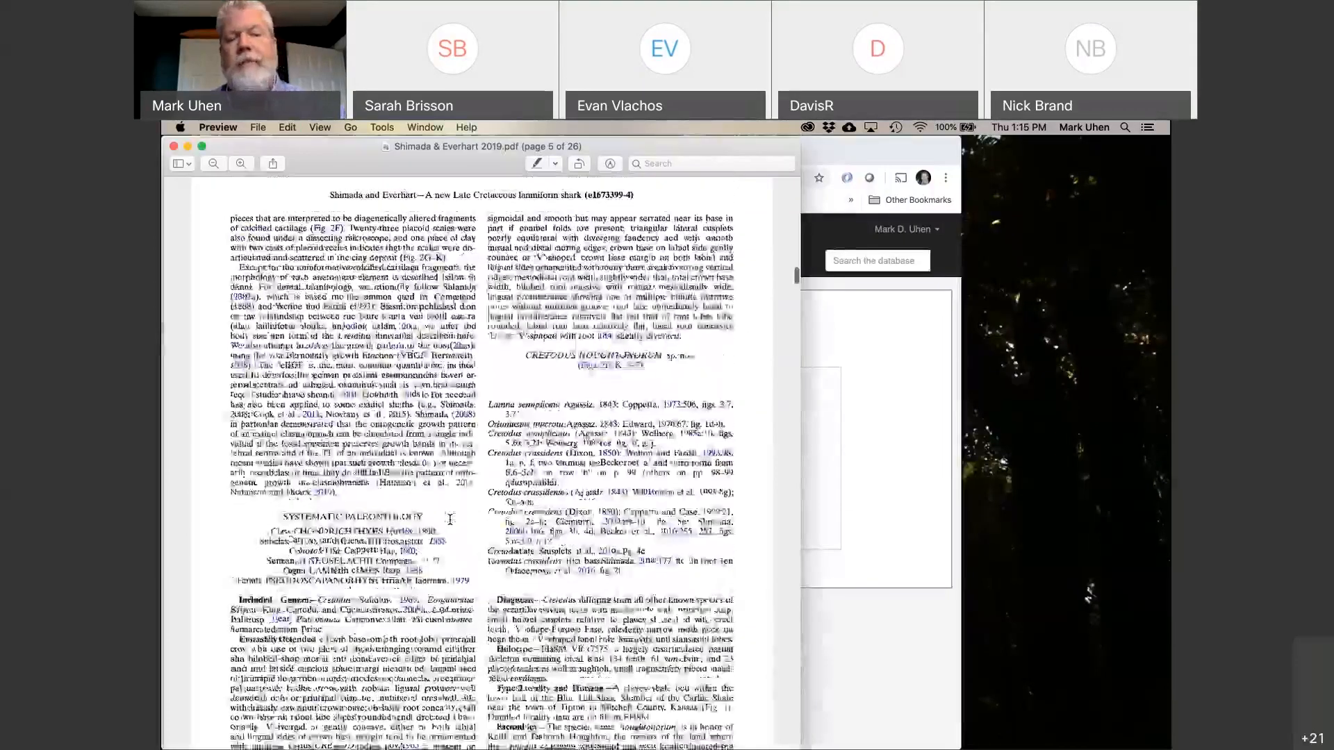
{"action": "left_click", "coordinate": [833, 541]}
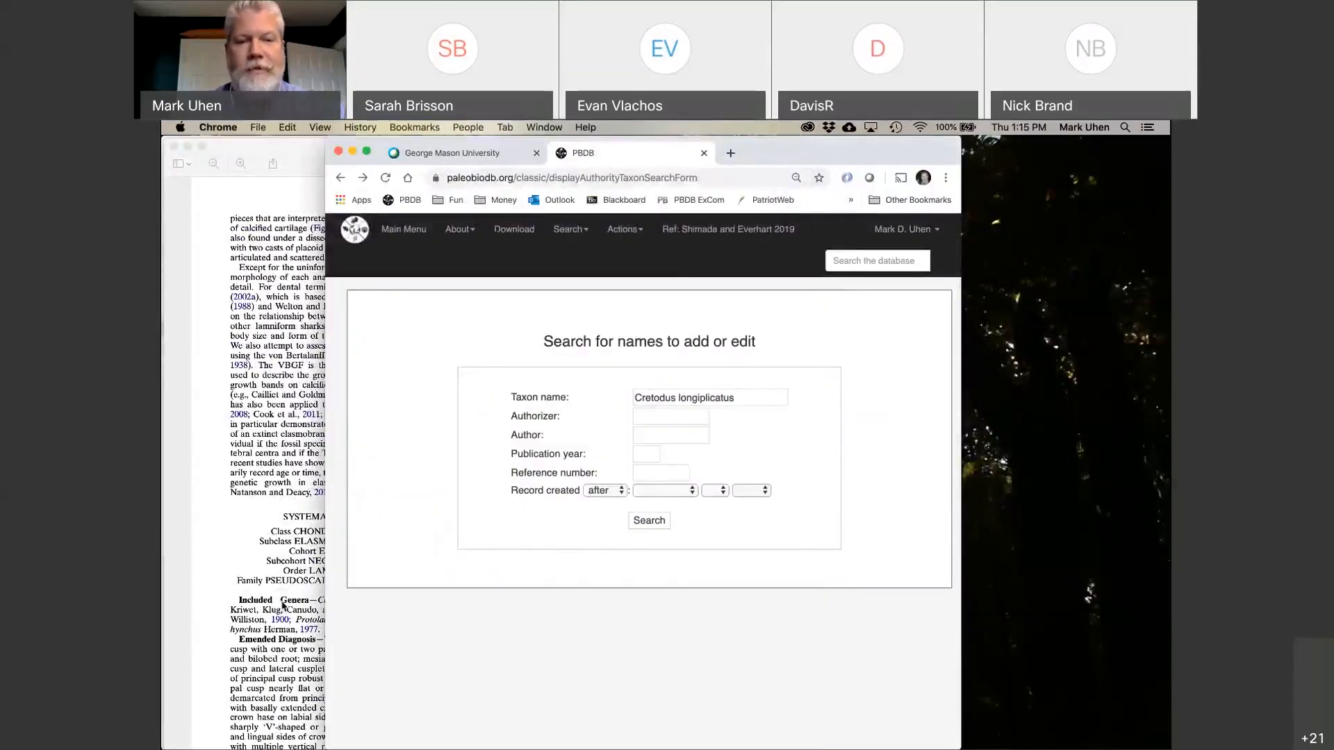
{"action": "left_click", "coordinate": [282, 605]}
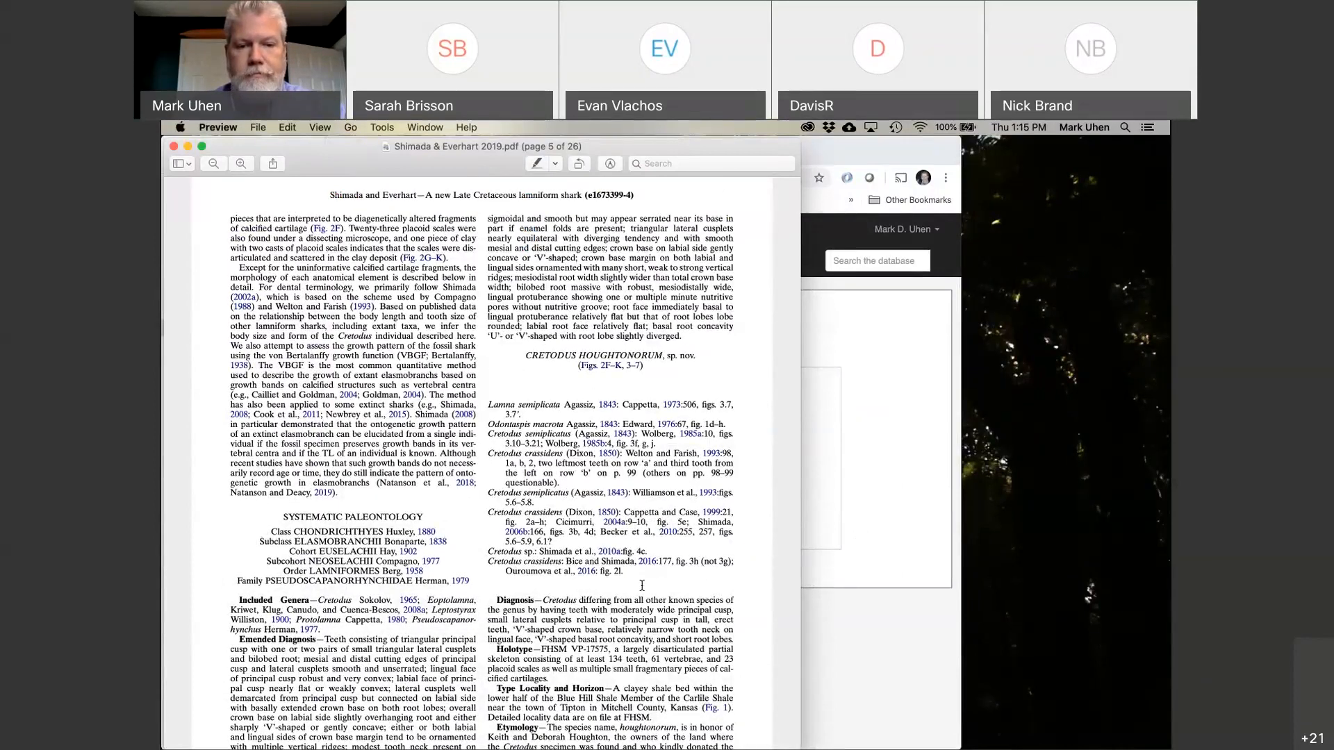
{"action": "scroll", "coordinate": [611, 609], "scroll_direction": "down", "scroll_amount": 3}
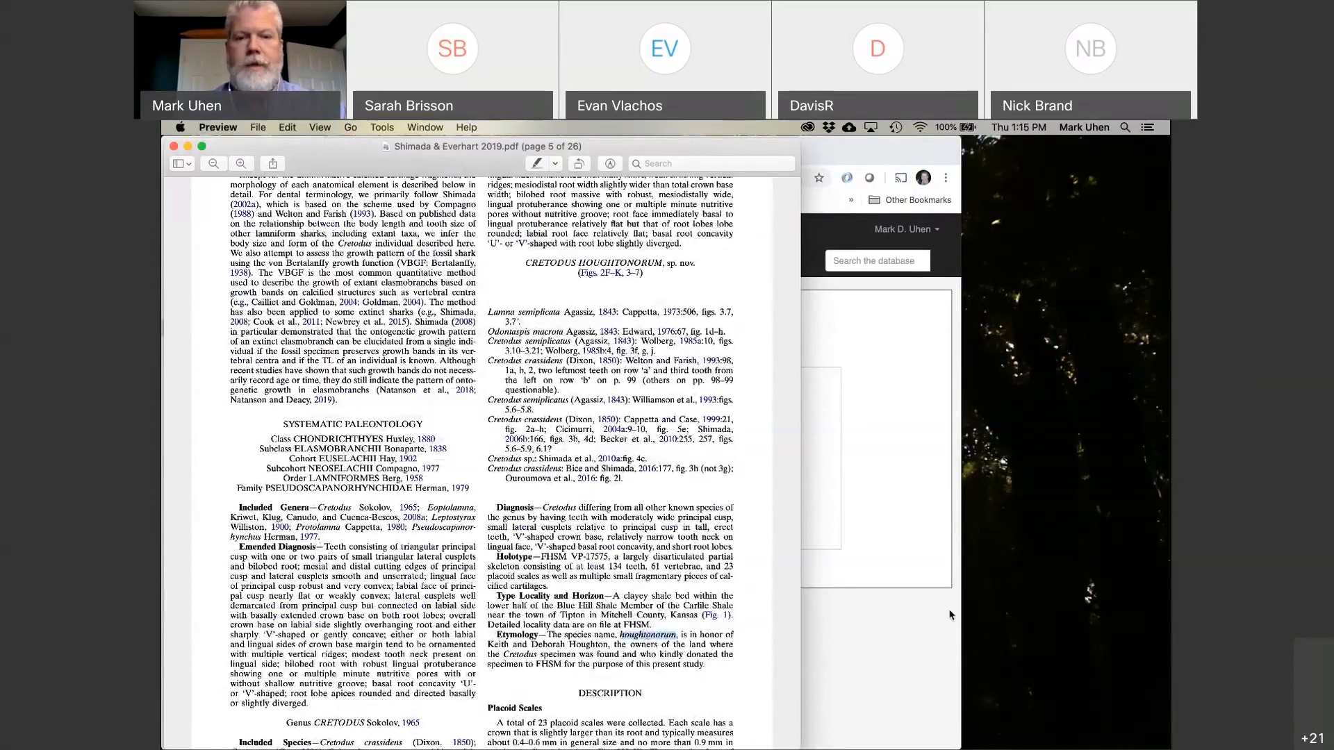
{"action": "left_click", "coordinate": [802, 439]}
{"action": "double_click", "coordinate": [708, 397]}
{"action": "type", "text": "houghtonorum"}
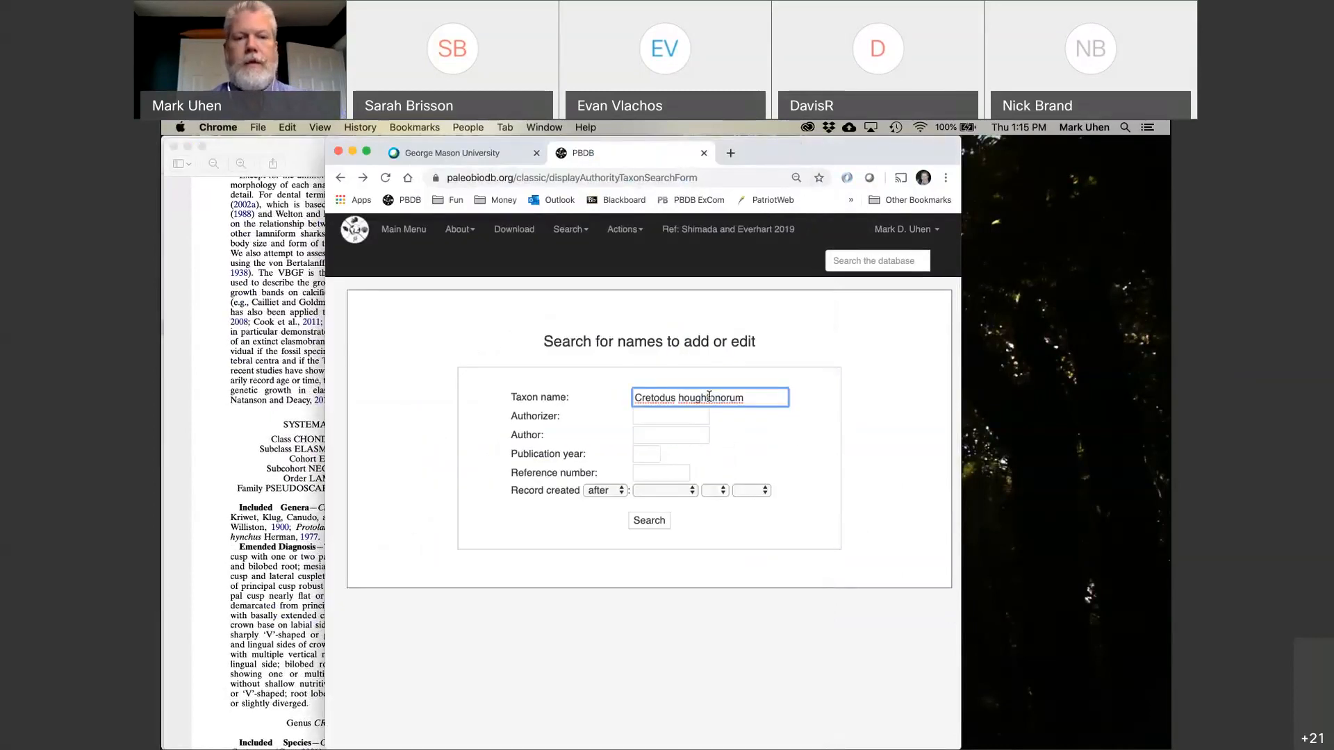
{"action": "key", "text": "Return"}
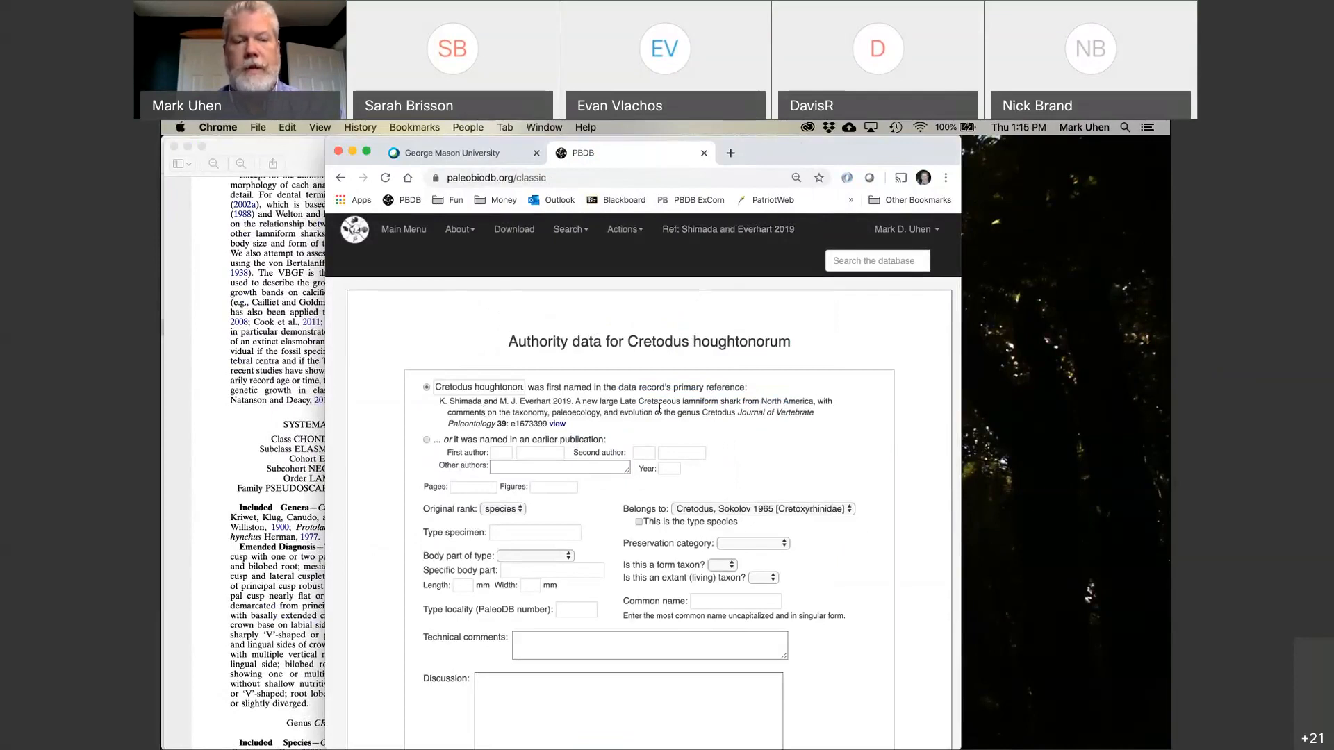
Look up the page of the new species heading in the PDF and set Pages to 4 in the authority data.
{"action": "left_click", "coordinate": [476, 488]}
{"action": "left_click", "coordinate": [272, 563]}
{"action": "scroll", "coordinate": [272, 562], "scroll_direction": "up", "scroll_amount": 3}
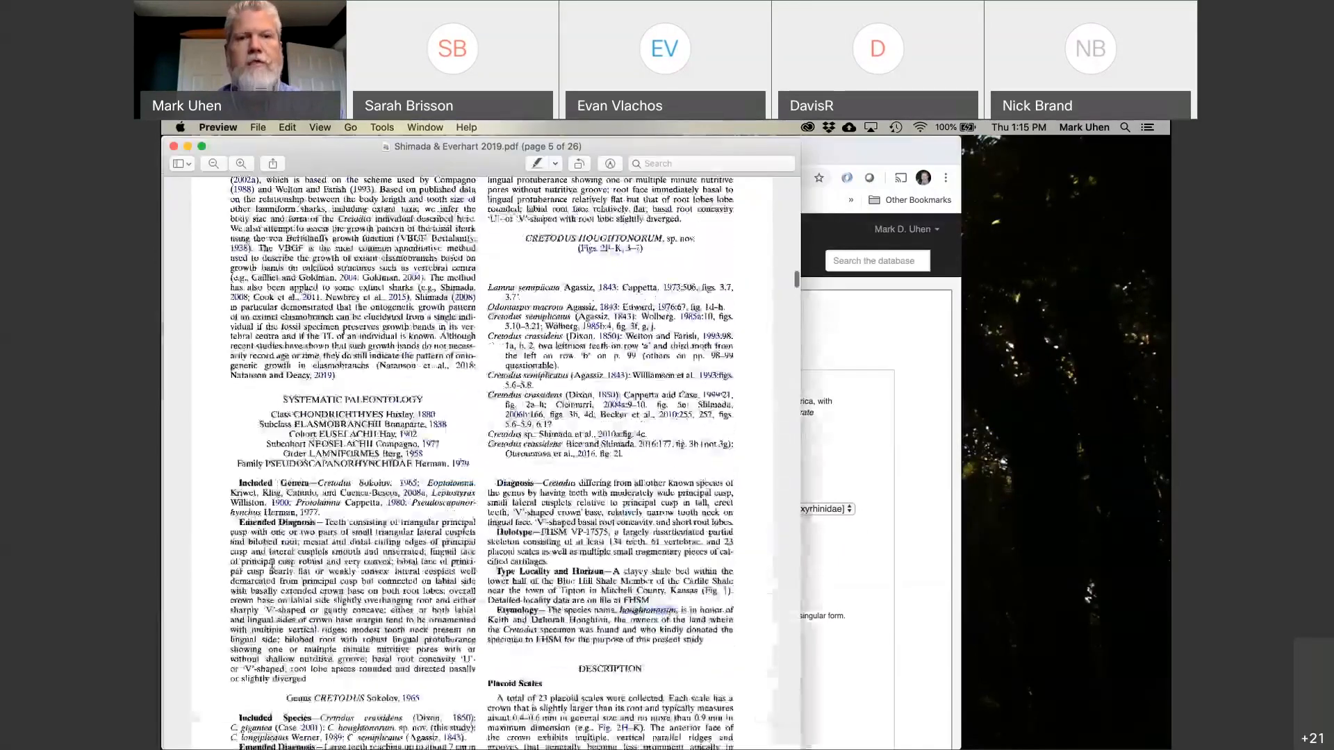
{"action": "scroll", "coordinate": [272, 563], "scroll_direction": "up", "scroll_amount": 1}
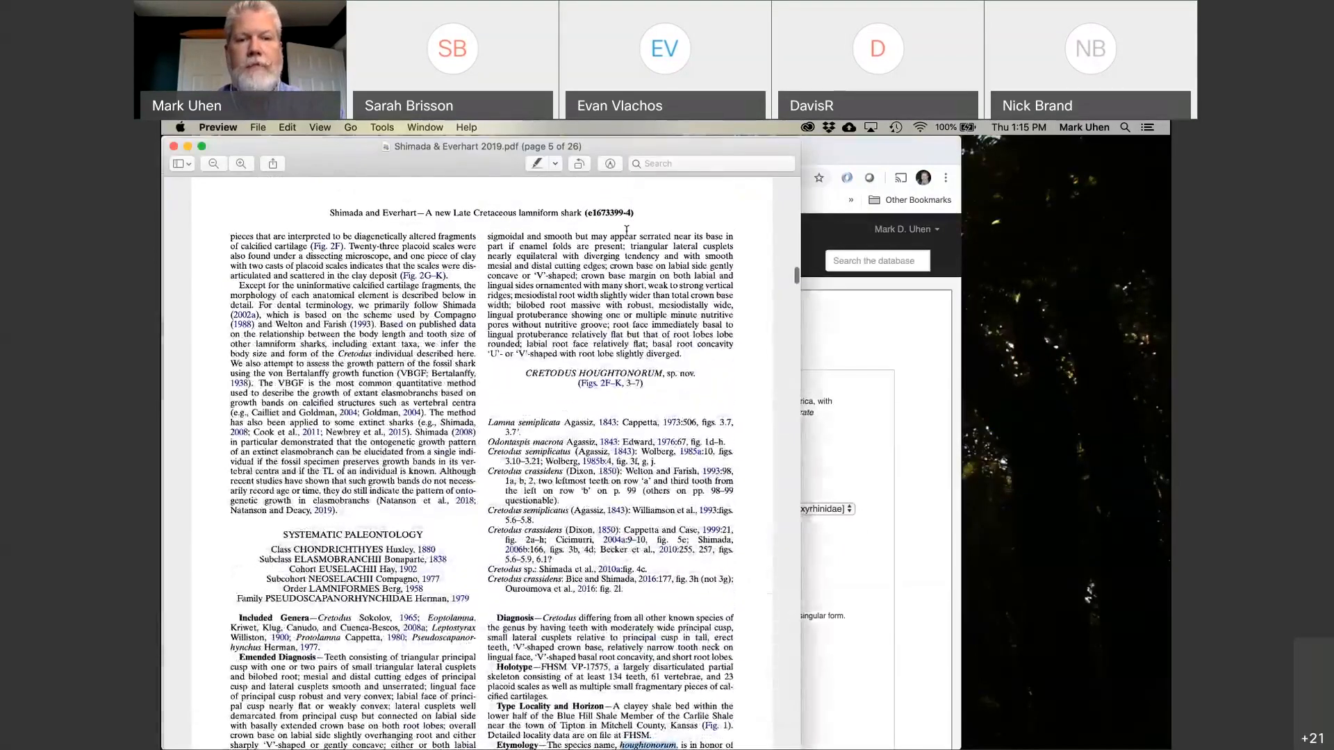
{"action": "key", "text": "super+Tab"}
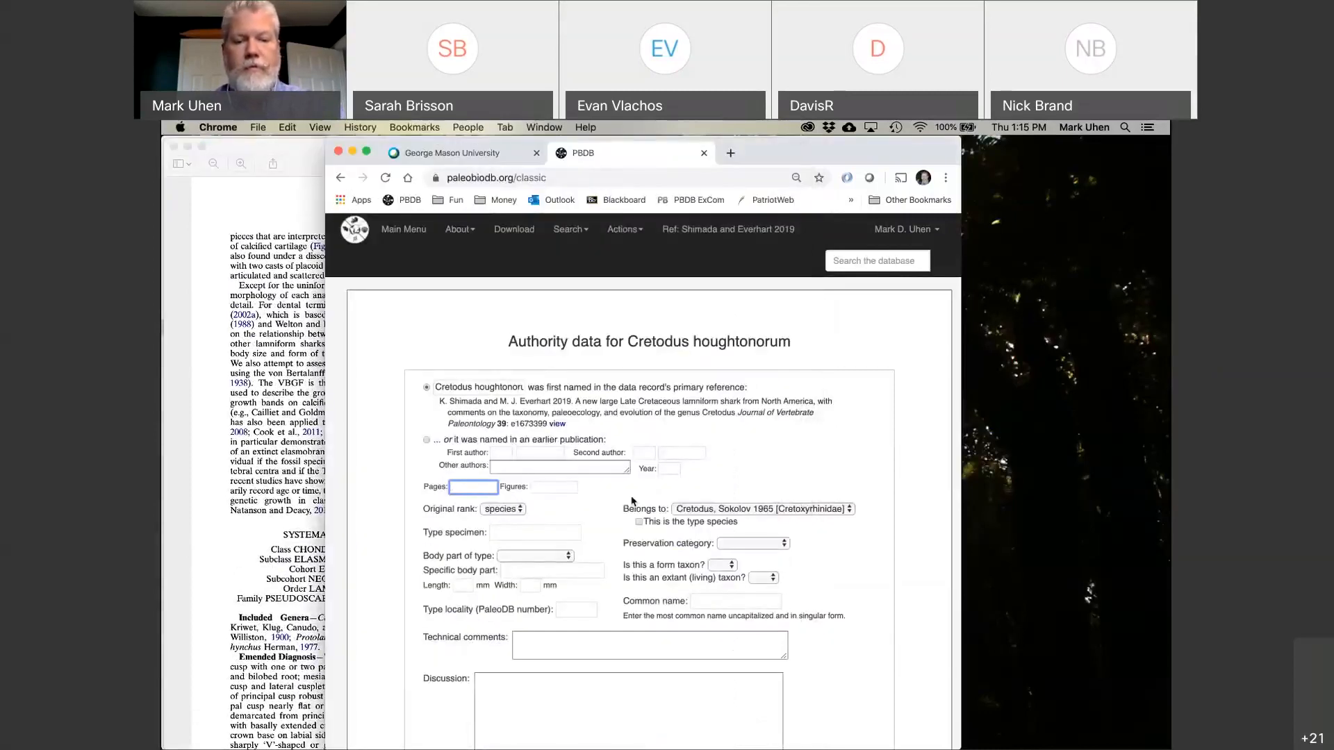
{"action": "type", "text": "4"}
{"action": "key", "text": "Tab"}
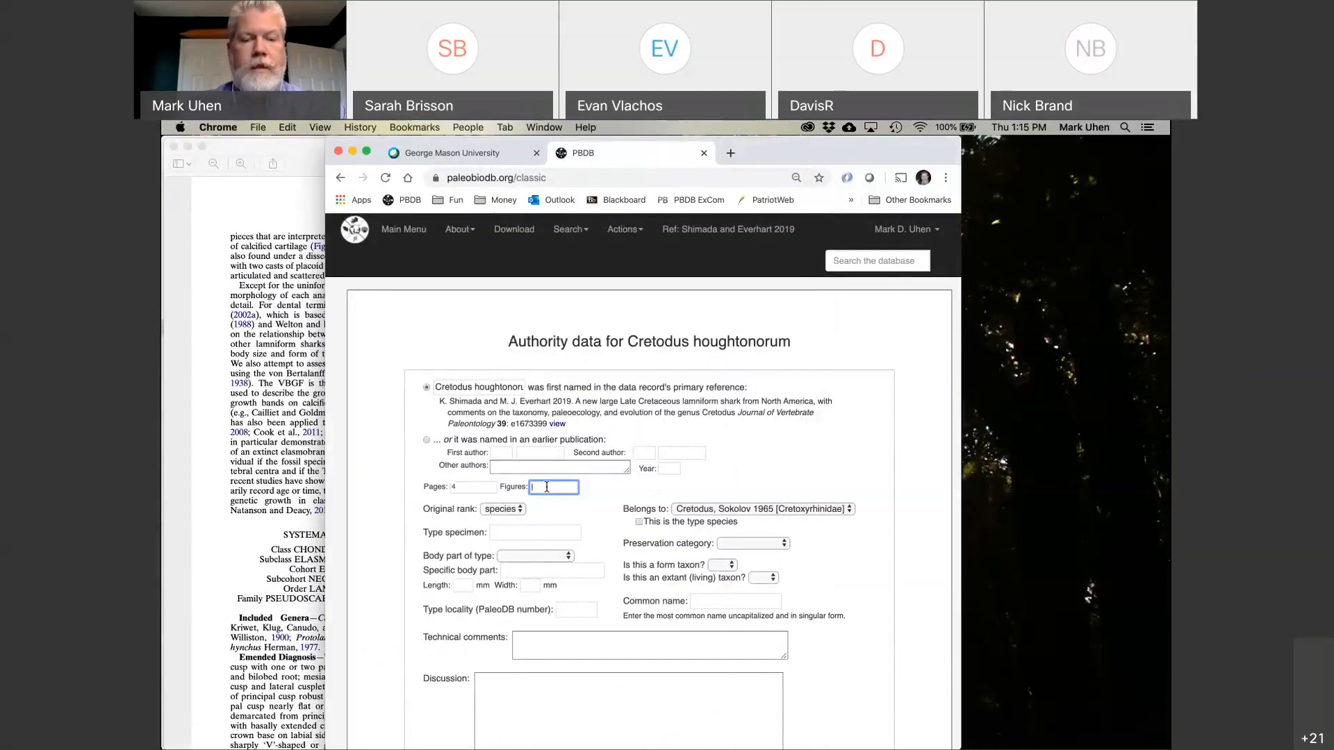
Copy "Figs. 2F–K, 3–7" from below the Cretodus houghtonorum heading in the PDF into the Figures field of the authority data.
{"action": "left_click", "coordinate": [308, 517]}
{"action": "left_click", "coordinate": [637, 387]}
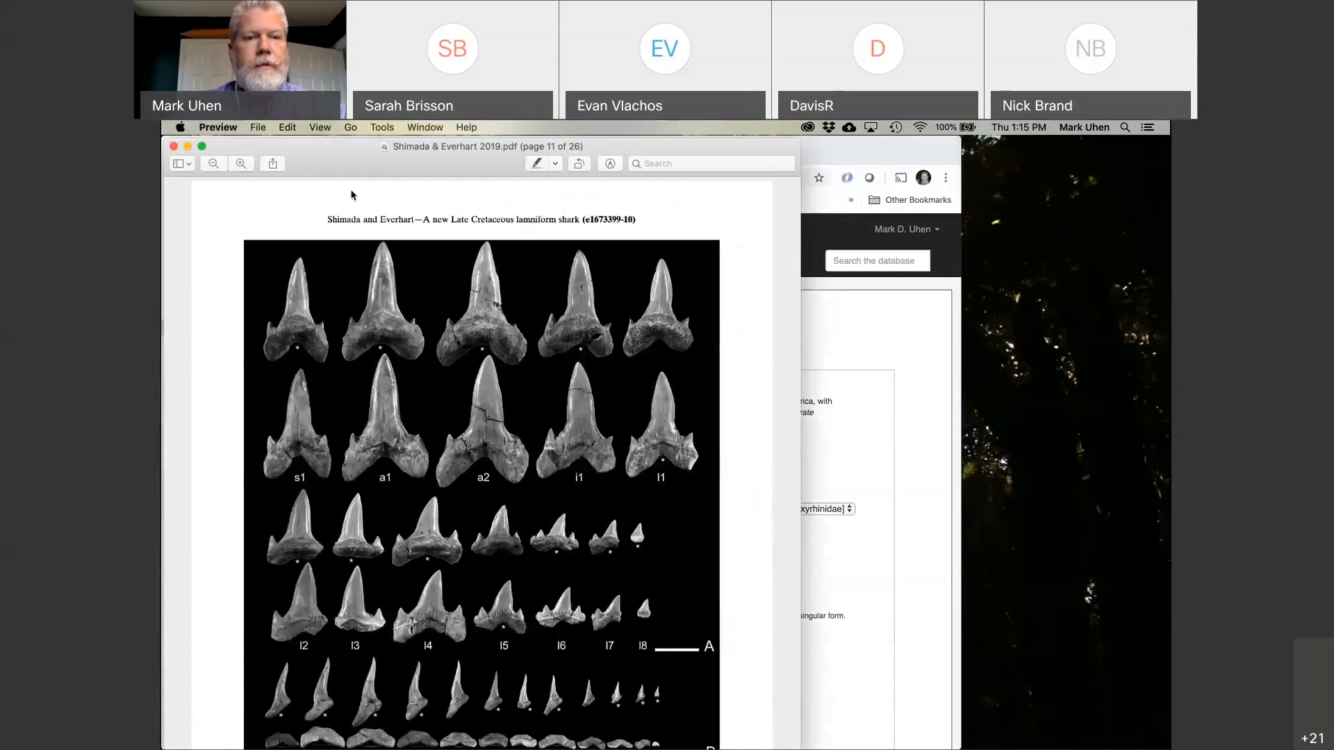
{"action": "scroll", "coordinate": [352, 195], "scroll_direction": "up", "scroll_amount": 2}
{"action": "scroll", "coordinate": [351, 195], "scroll_direction": "up", "scroll_amount": 20}
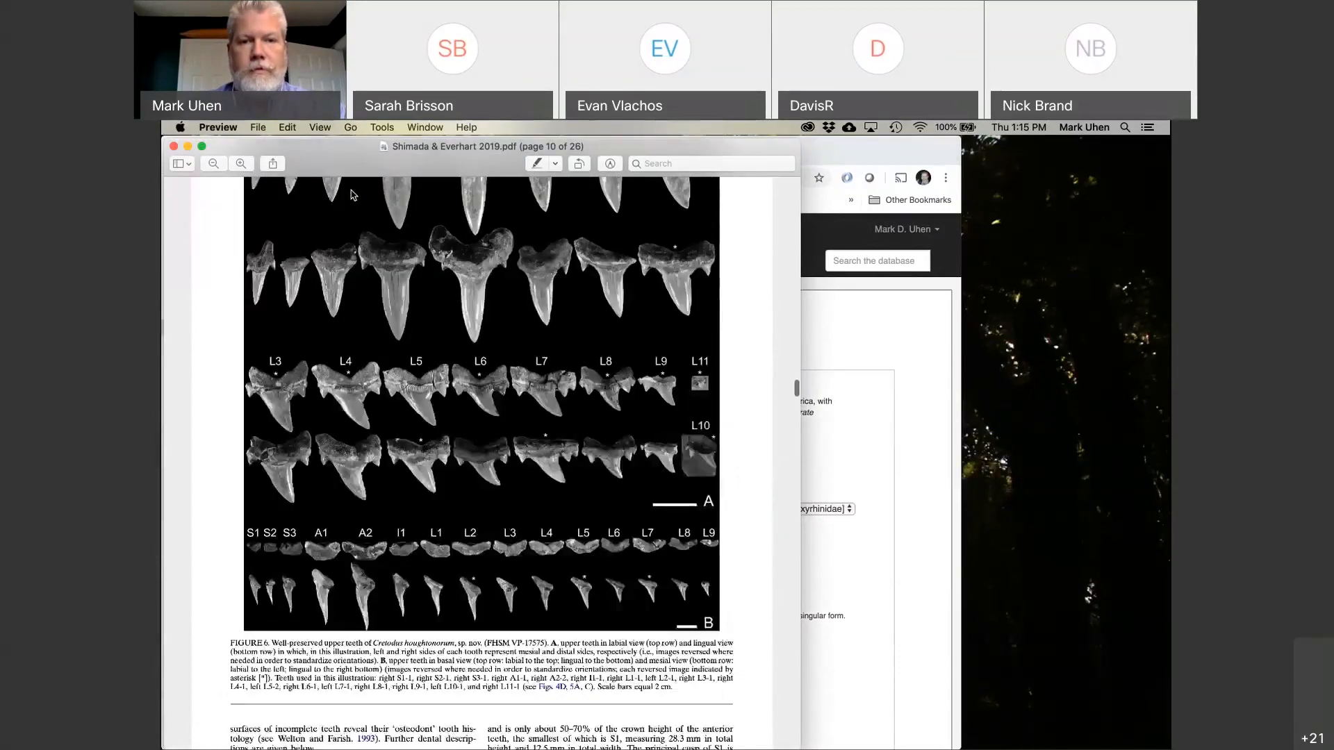
{"action": "scroll", "coordinate": [352, 195], "scroll_direction": "up", "scroll_amount": 20}
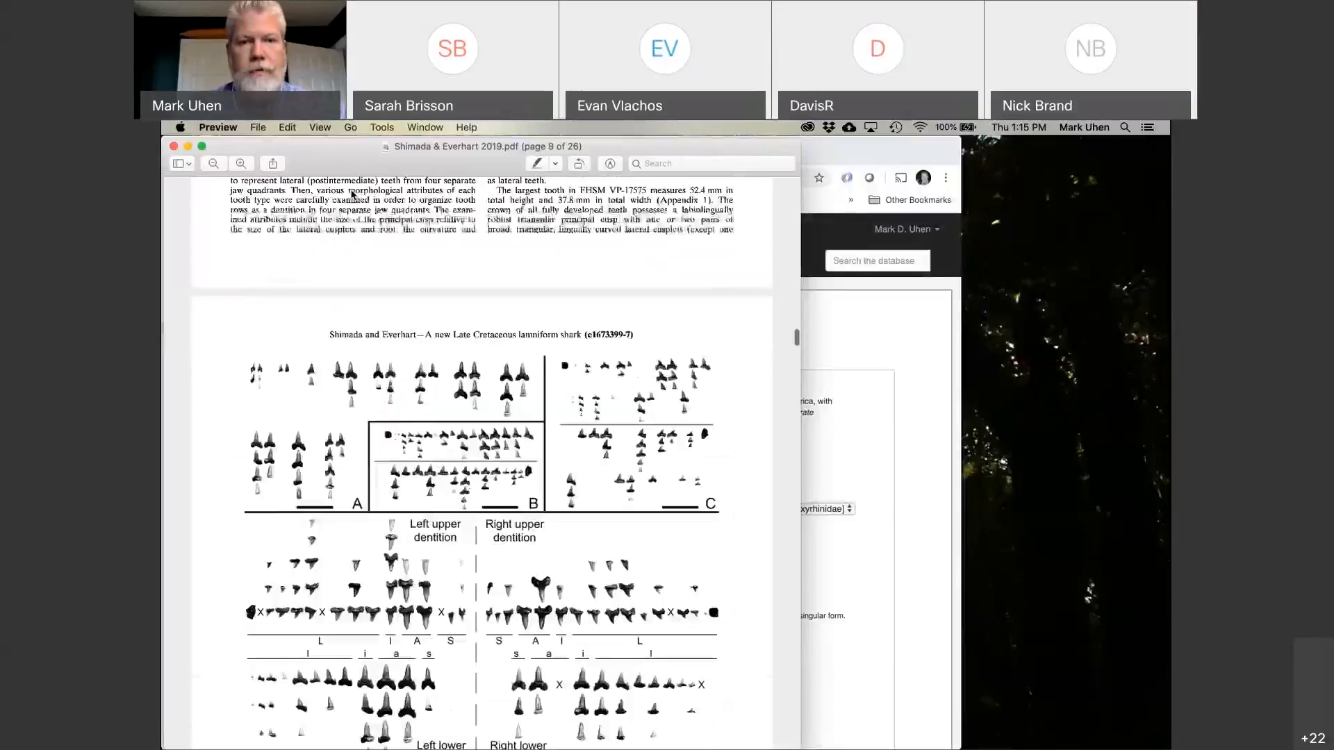
{"action": "scroll", "coordinate": [352, 195], "scroll_direction": "up", "scroll_amount": 20}
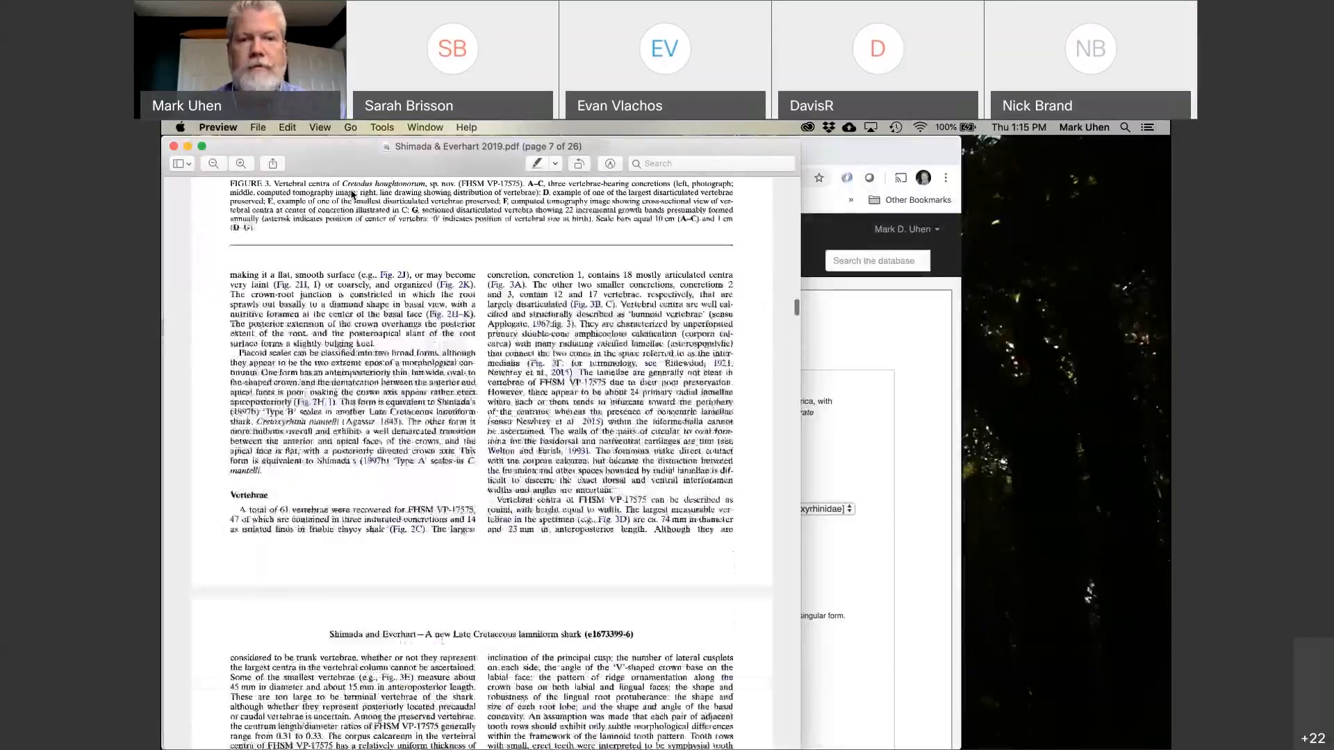
{"action": "scroll", "coordinate": [352, 195], "scroll_direction": "up", "scroll_amount": 10}
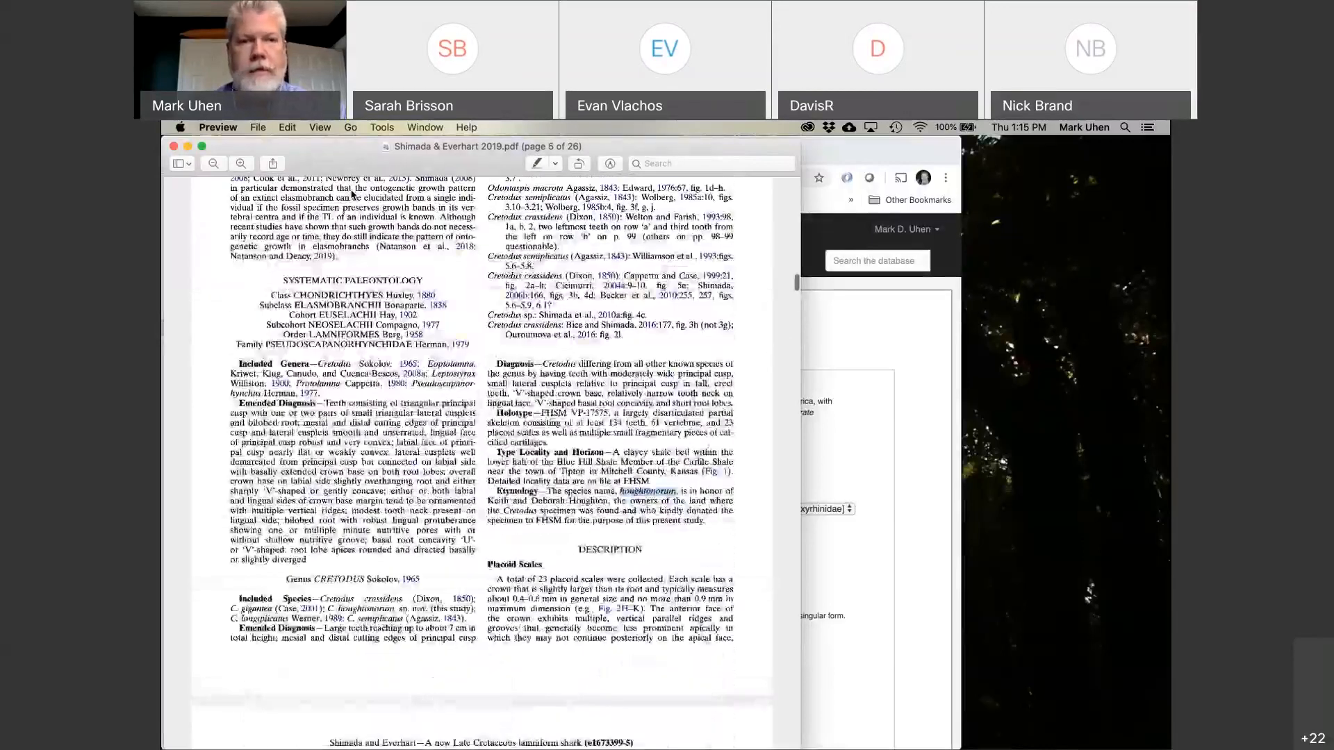
{"action": "left_click_drag", "start_coordinate": [645, 295], "coordinate": [581, 297]}
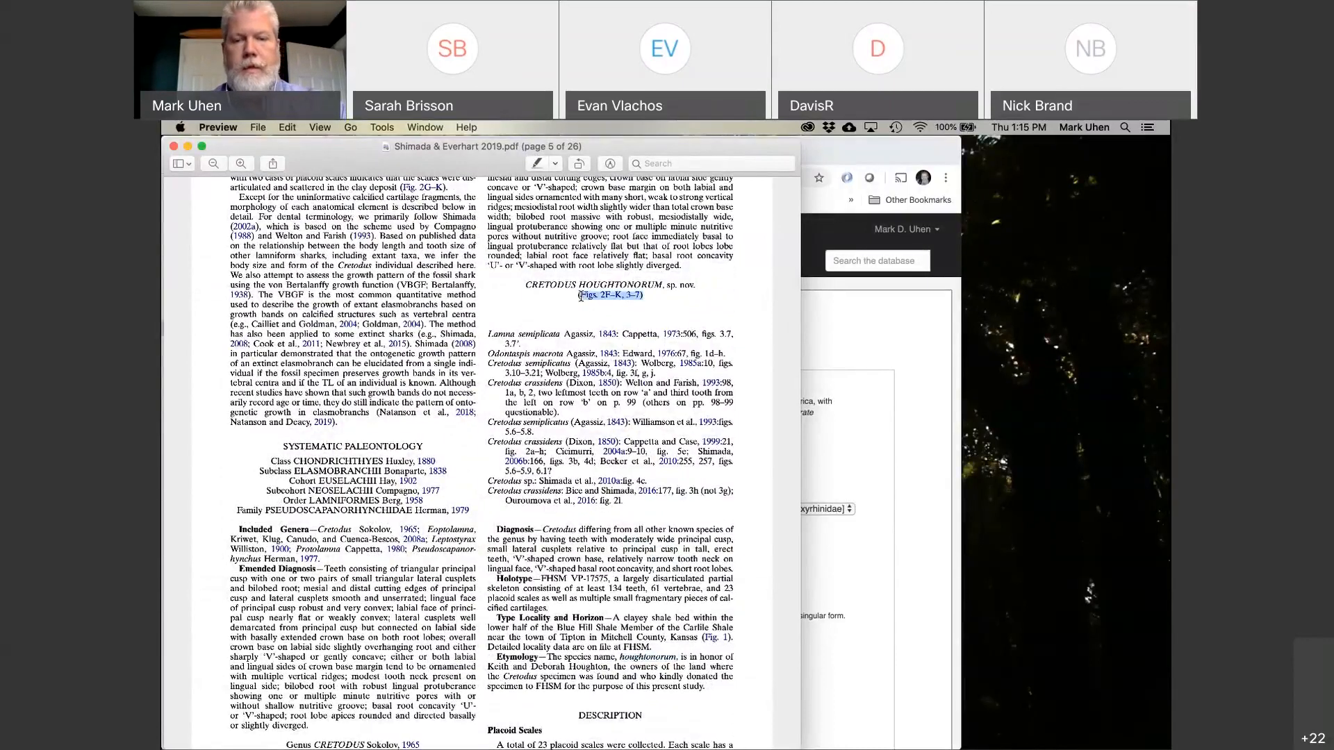
{"action": "key", "text": "super+c"}
{"action": "key", "text": "super+Tab"}
{"action": "key", "text": "super+v"}
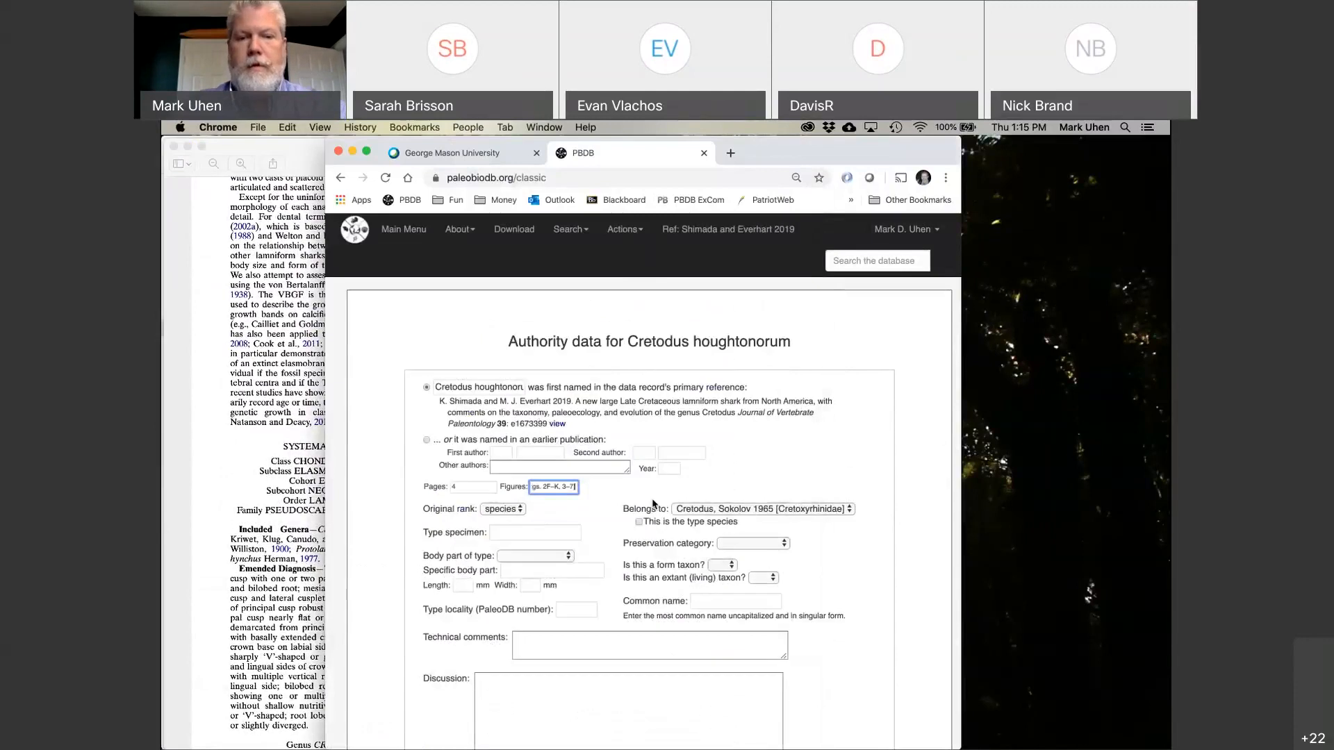
Enter the type specimen as FHSM VP-17575, copied from the holotype paragraph in the PDF.
{"action": "key", "text": "Tab"}
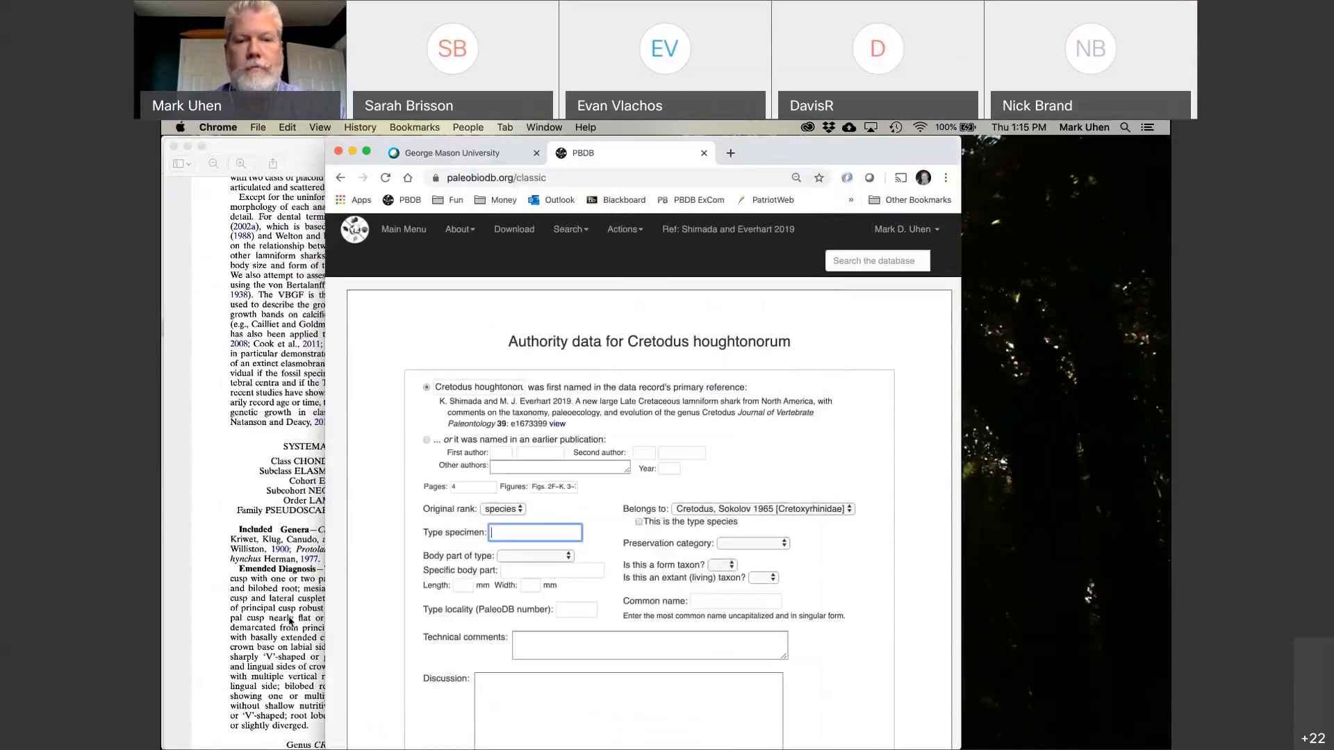
{"action": "left_click", "coordinate": [290, 620]}
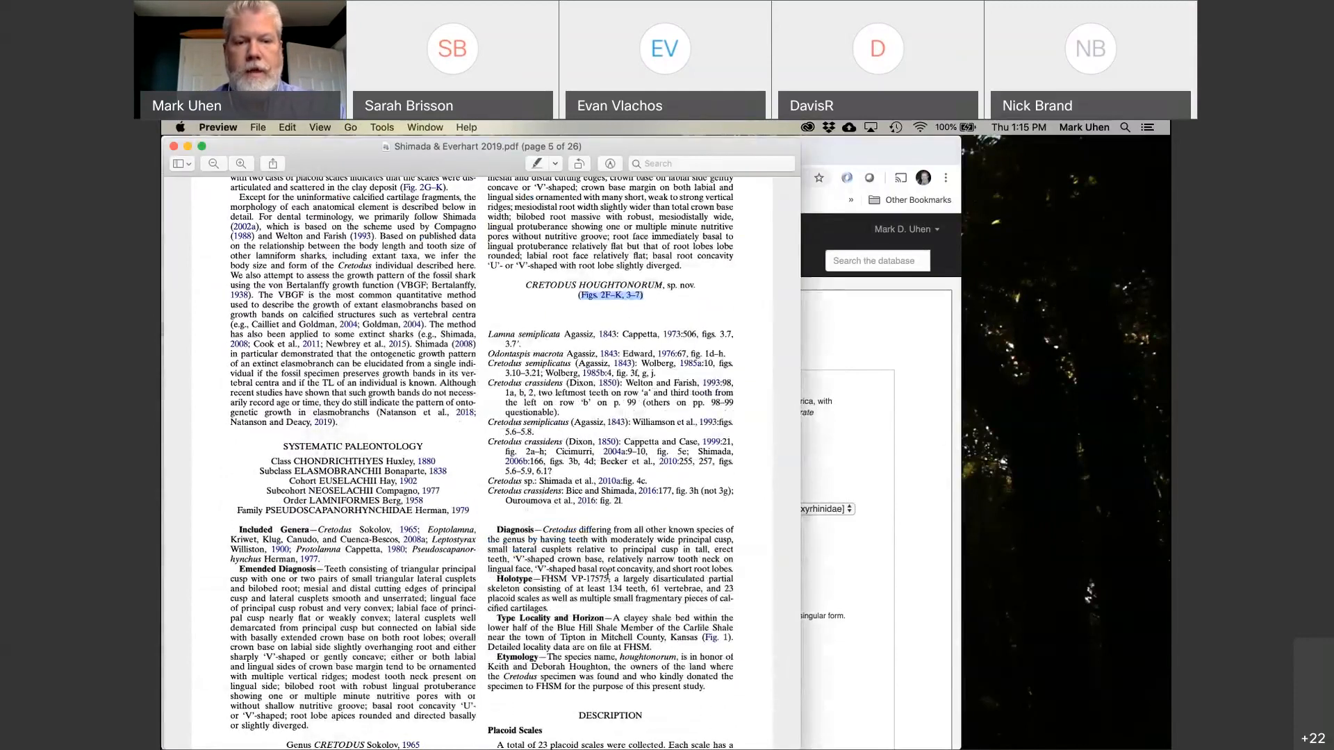
{"action": "left_click_drag", "start_coordinate": [609, 578], "coordinate": [541, 578]}
{"action": "key", "text": "super+c"}
{"action": "key", "text": "super+Tab"}
{"action": "key", "text": "super+v"}
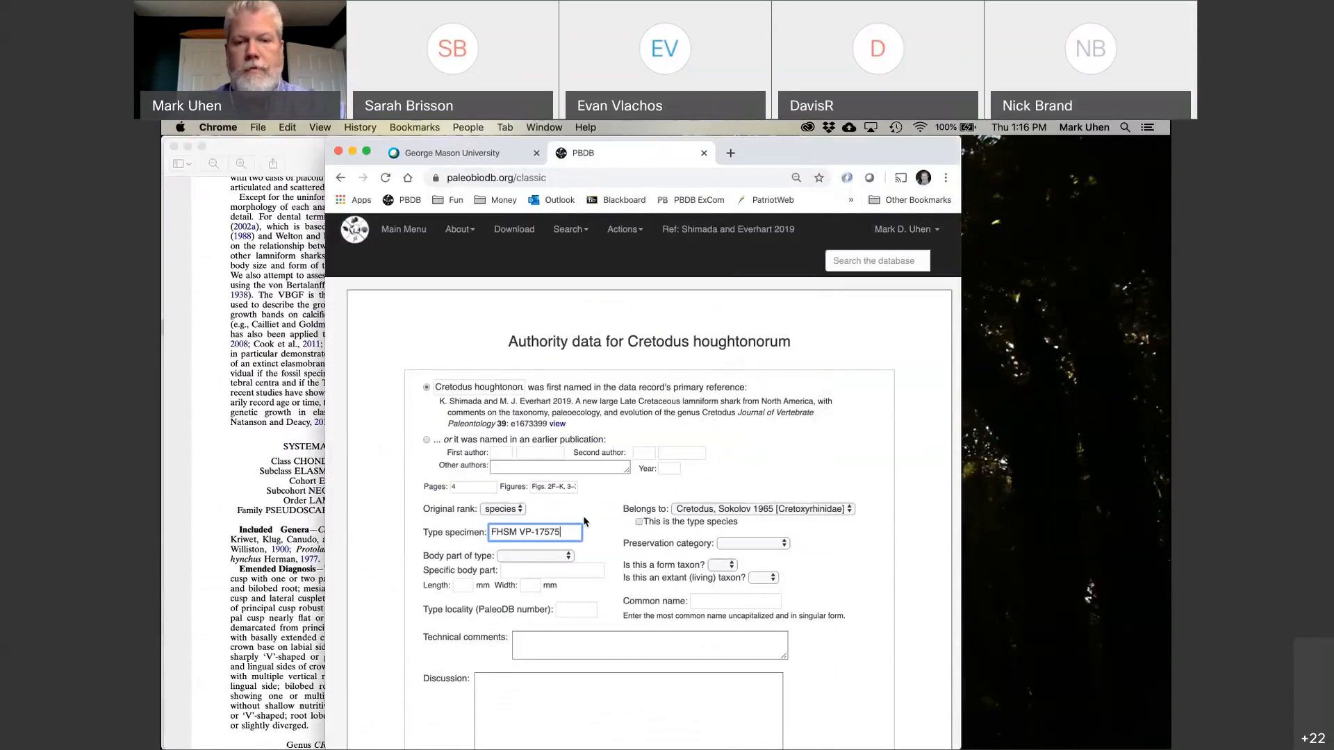
Set the preservation category to body (3D) and answer no to both the form taxon and extant taxon questions.
{"action": "left_click", "coordinate": [750, 543]}
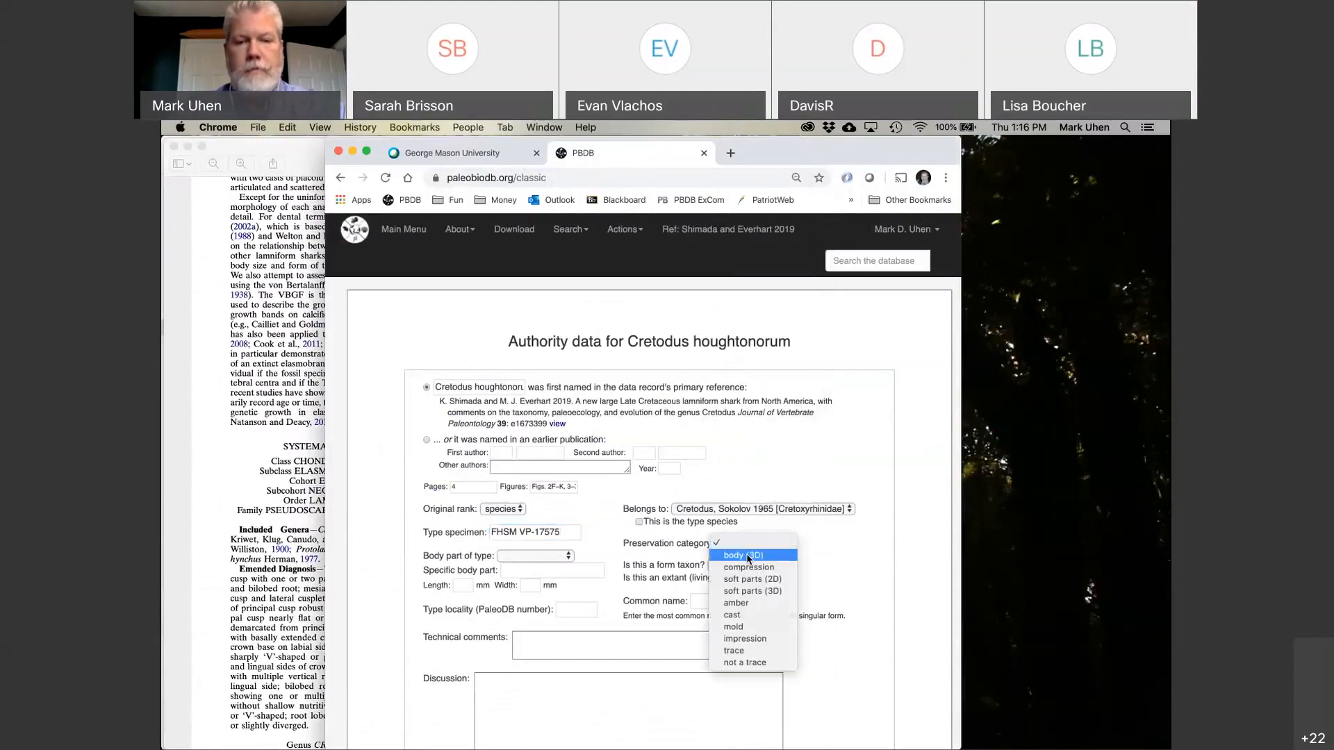
{"action": "left_click", "coordinate": [748, 556]}
{"action": "left_click", "coordinate": [722, 565]}
{"action": "left_click", "coordinate": [722, 582]}
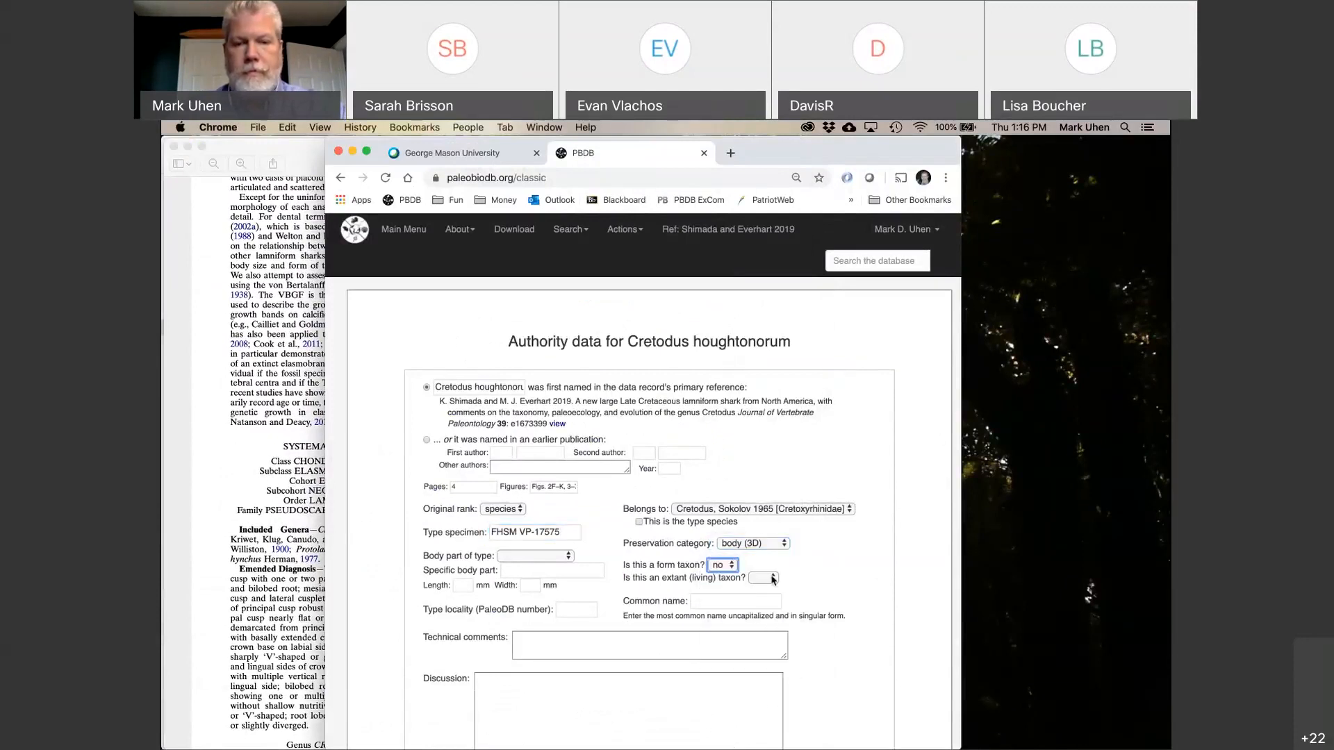
{"action": "left_click", "coordinate": [773, 578]}
{"action": "left_click", "coordinate": [770, 591]}
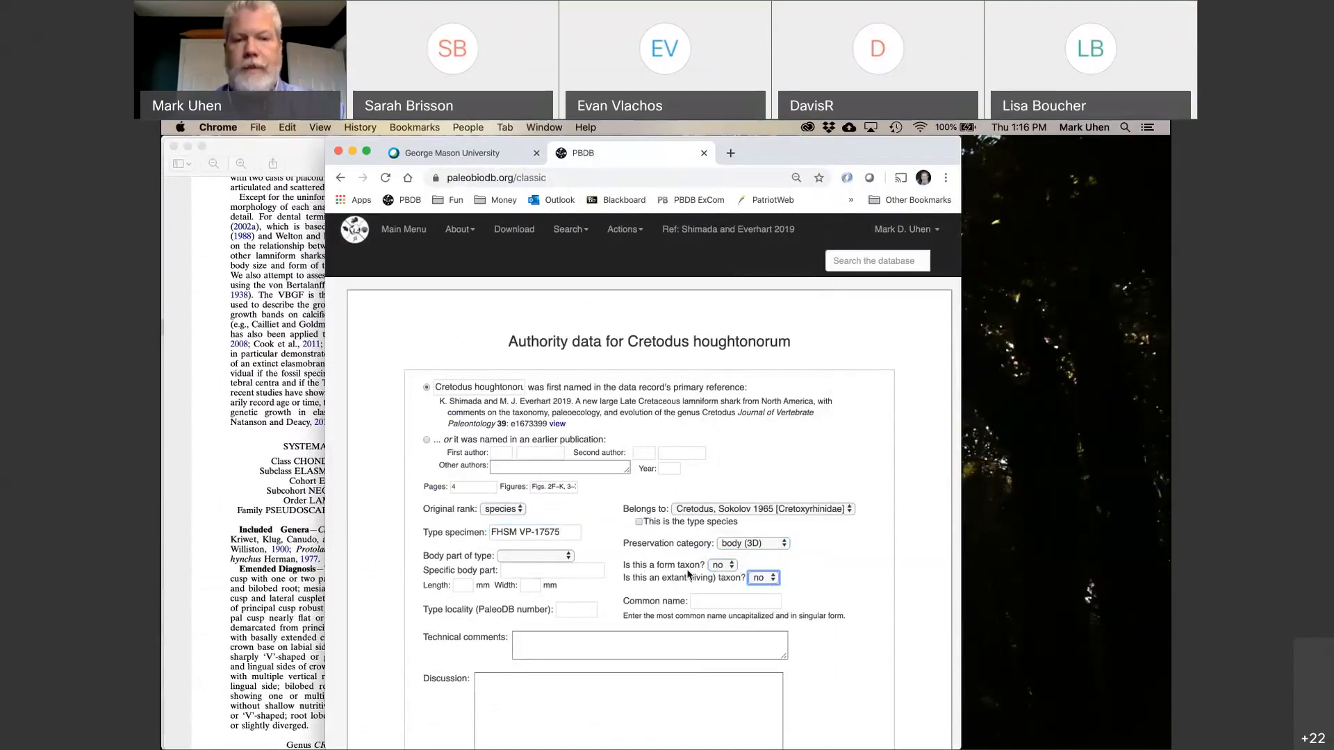
Consult the holotype paragraph in the PDF and set the body part of the type to partial skeleton.
{"action": "left_click", "coordinate": [285, 573]}
{"action": "left_click", "coordinate": [851, 576]}
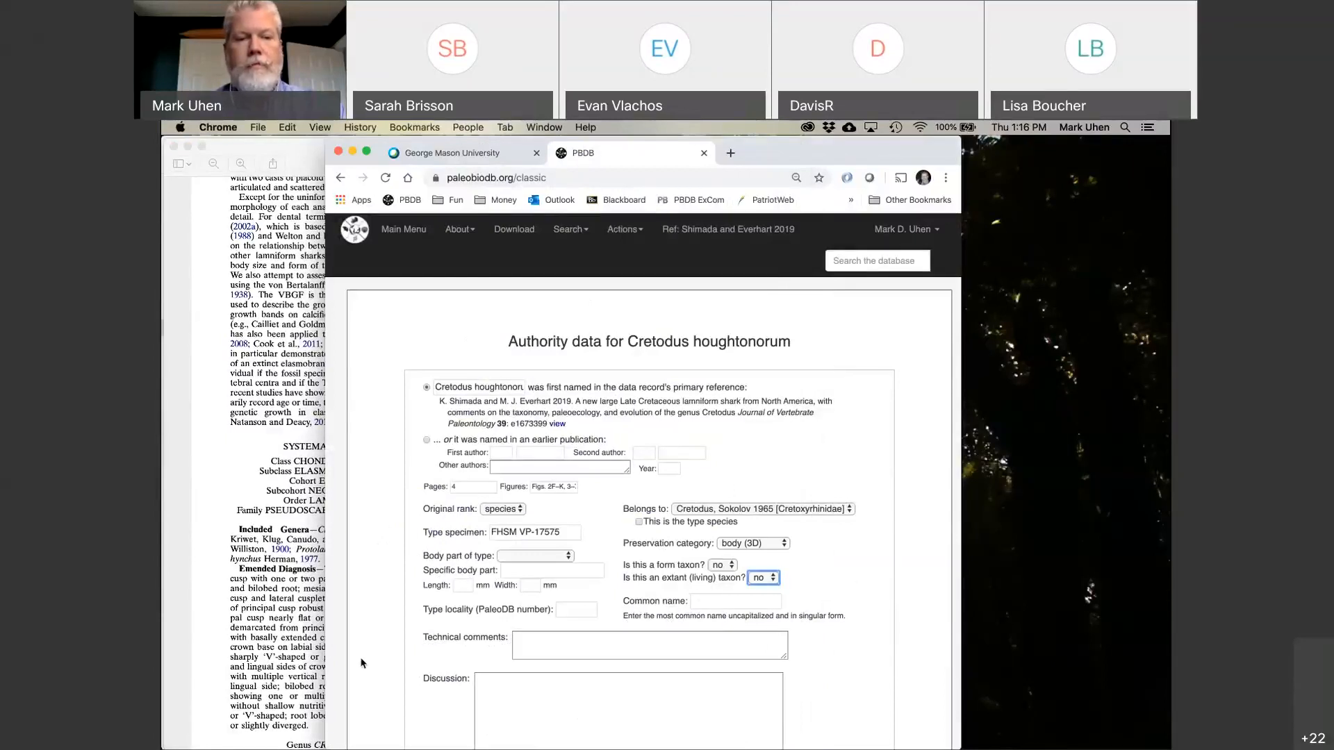
{"action": "left_click", "coordinate": [553, 560]}
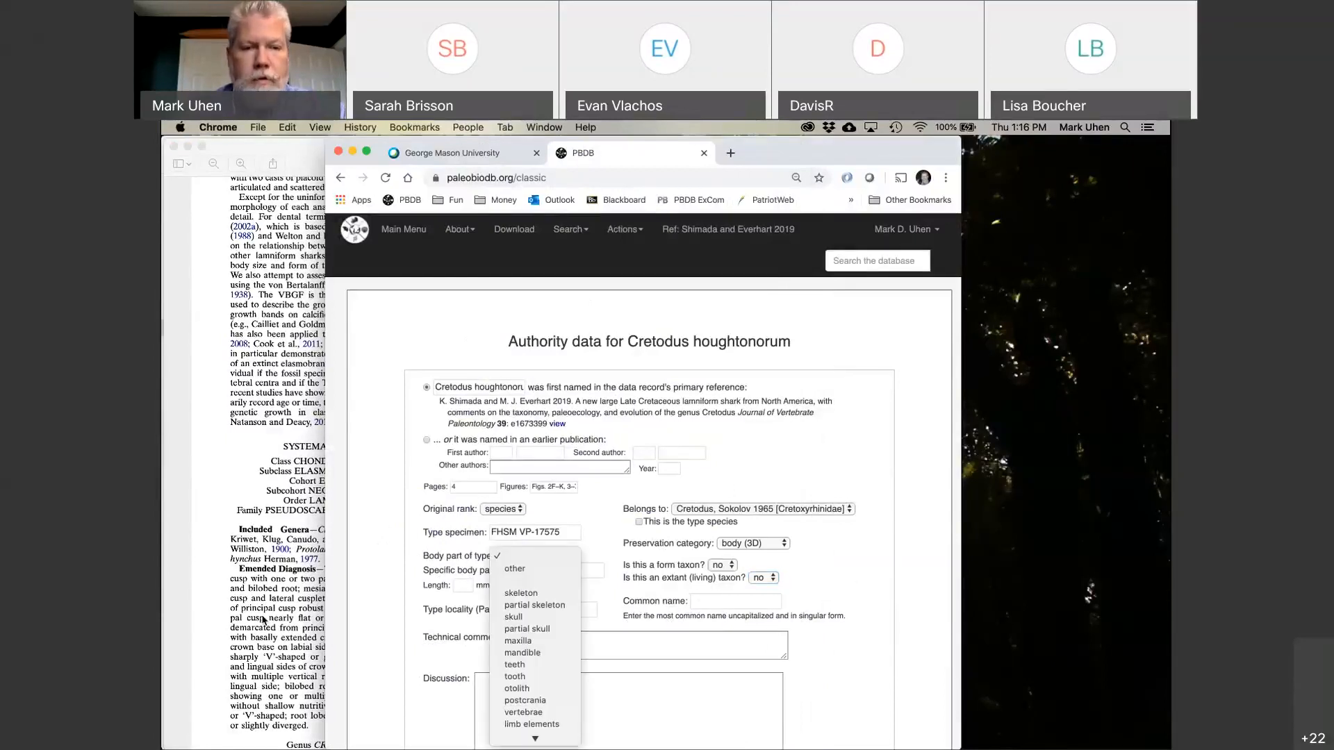
{"action": "left_click", "coordinate": [262, 620]}
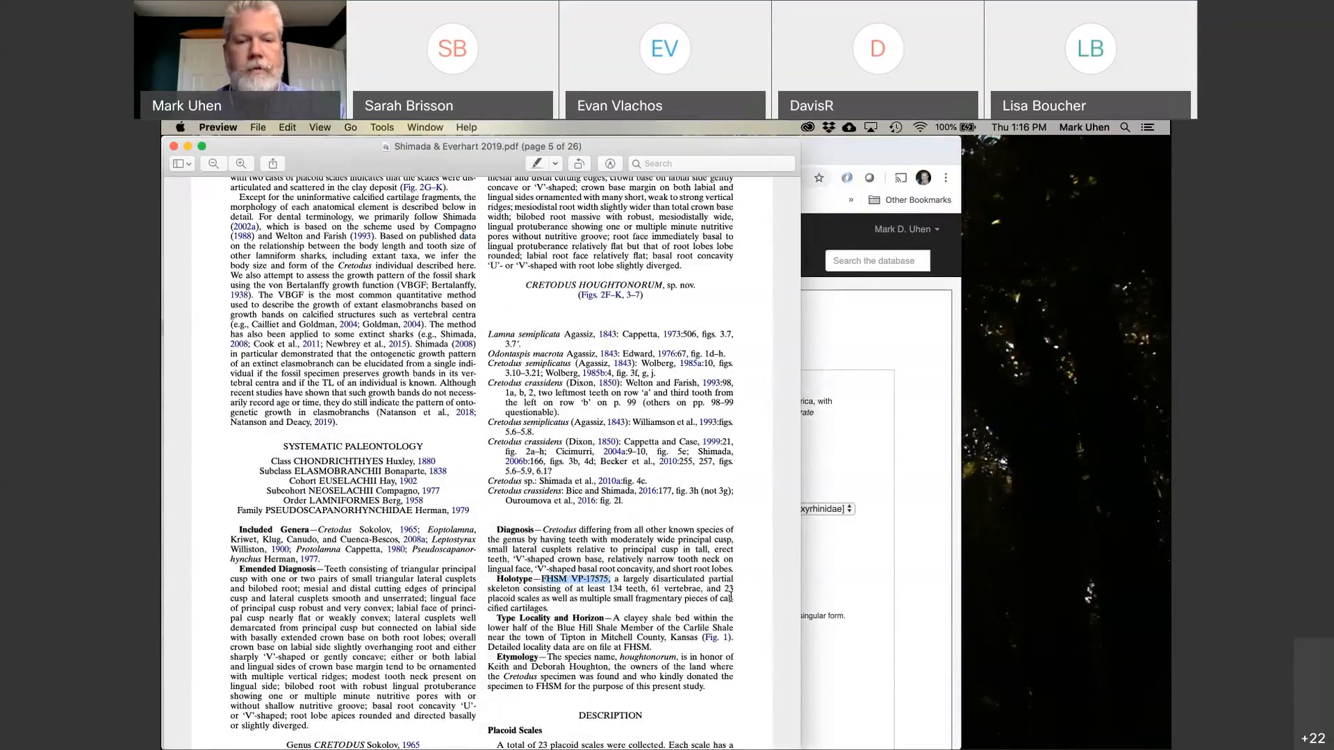
{"action": "key", "text": "super+Tab"}
{"action": "left_click", "coordinate": [564, 558]}
{"action": "left_click", "coordinate": [558, 605]}
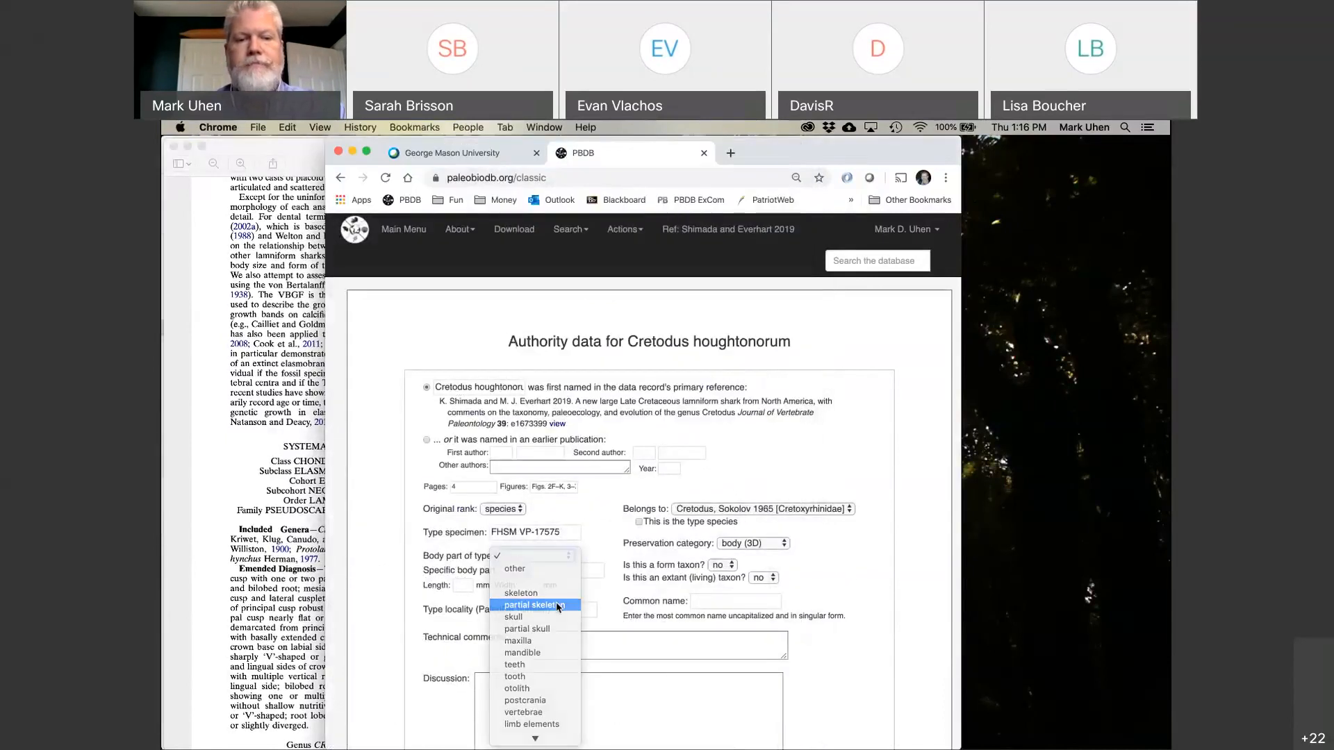
Copy "disarticulated partial skeleton consisting of at least 134 teeth, 61 vertebrae, and 23 placoid scales" from the PDF's holotype paragraph into the Specific body part field.
{"action": "left_click", "coordinate": [306, 644]}
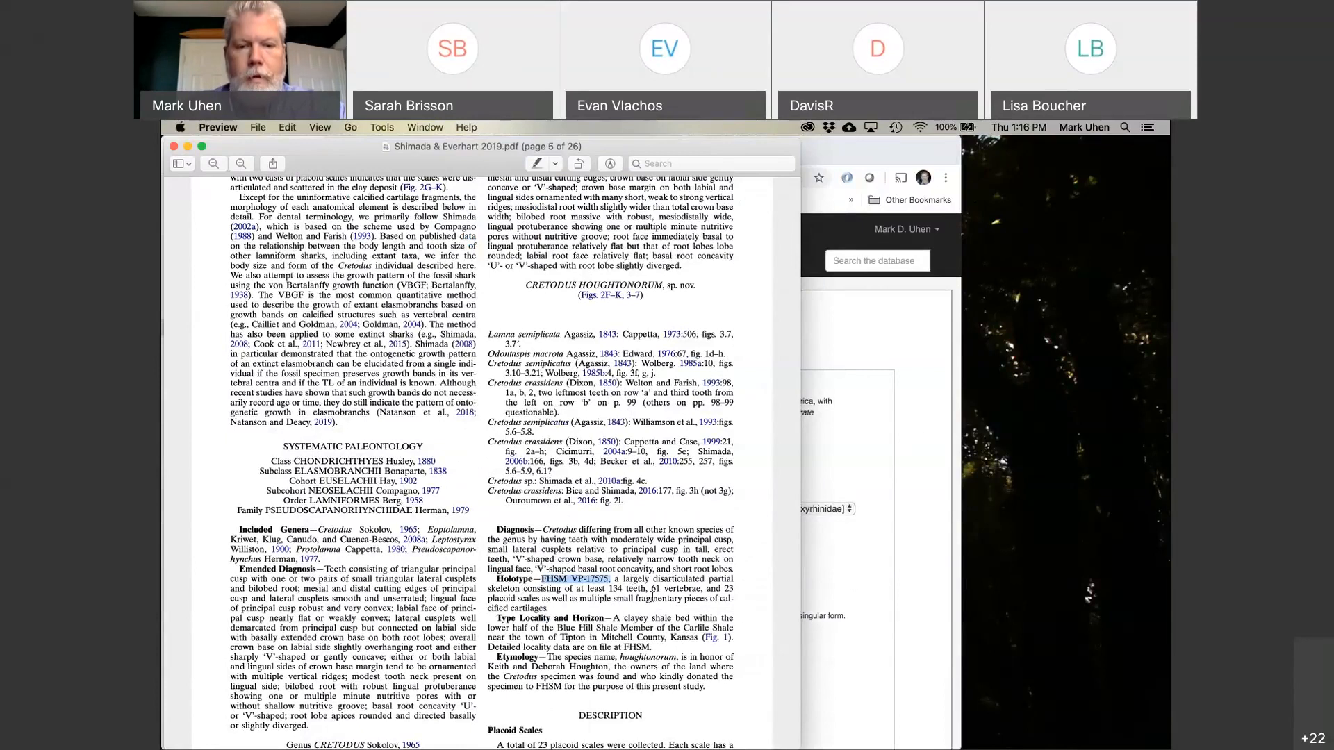
{"action": "left_click_drag", "start_coordinate": [653, 579], "coordinate": [538, 601]}
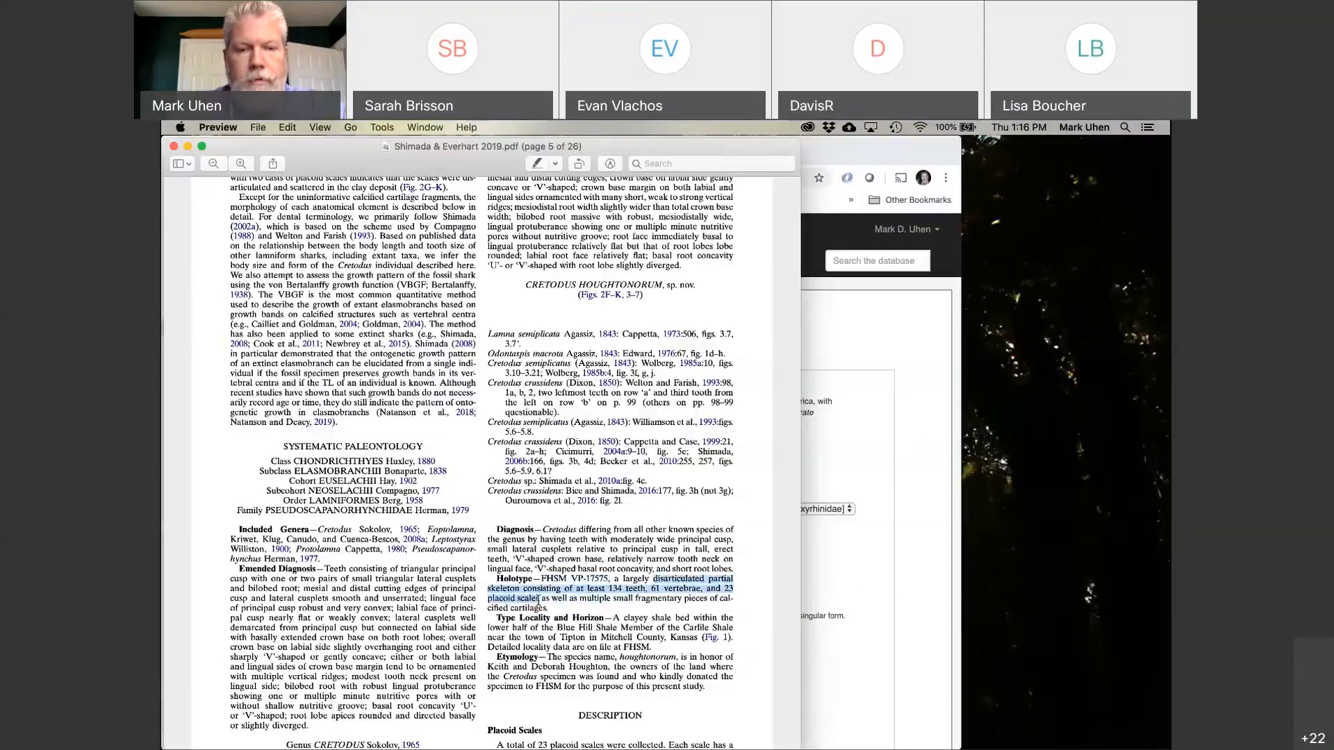
{"action": "key", "text": "super+Tab"}
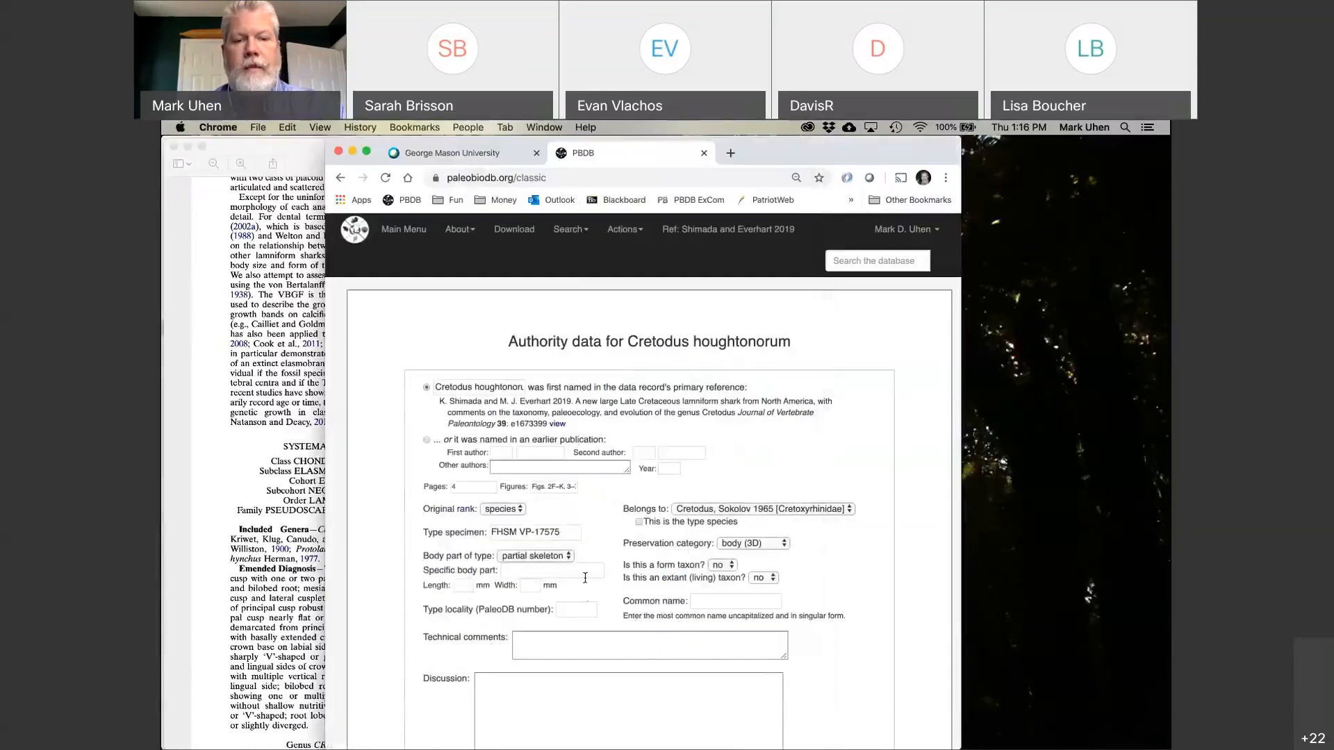
{"action": "left_click", "coordinate": [559, 572]}
{"action": "key", "text": "super+v"}
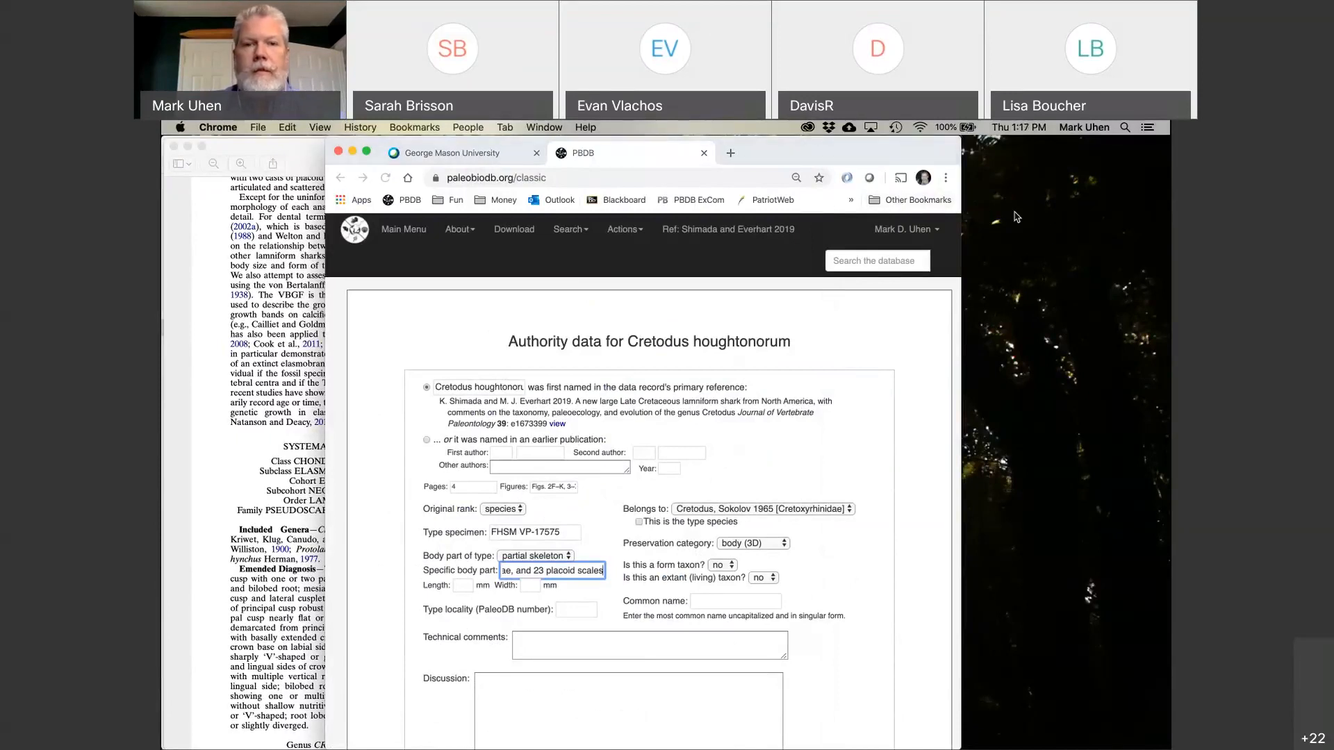
{"action": "left_click", "coordinate": [778, 446]}
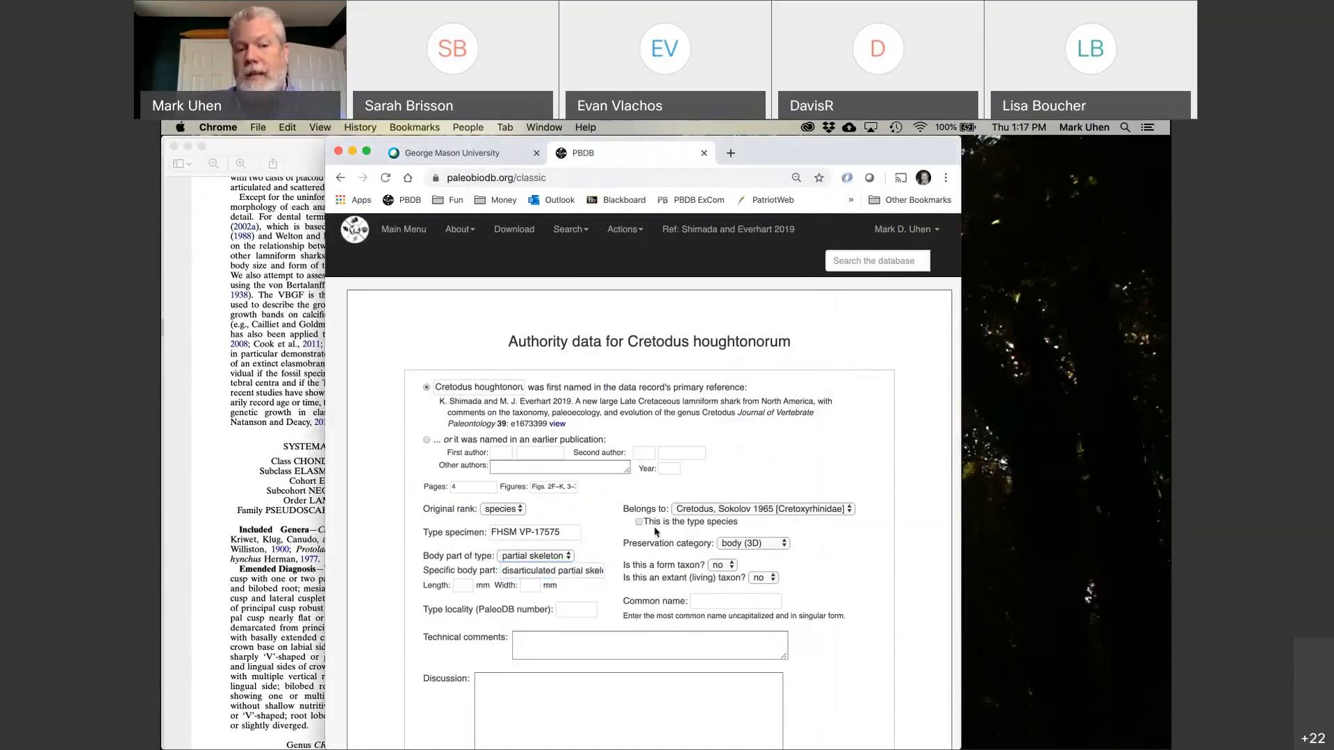
Review the systematic paleontology section in the PDF, then the common name field and primary reference citation in the authority data.
{"action": "left_click", "coordinate": [236, 671]}
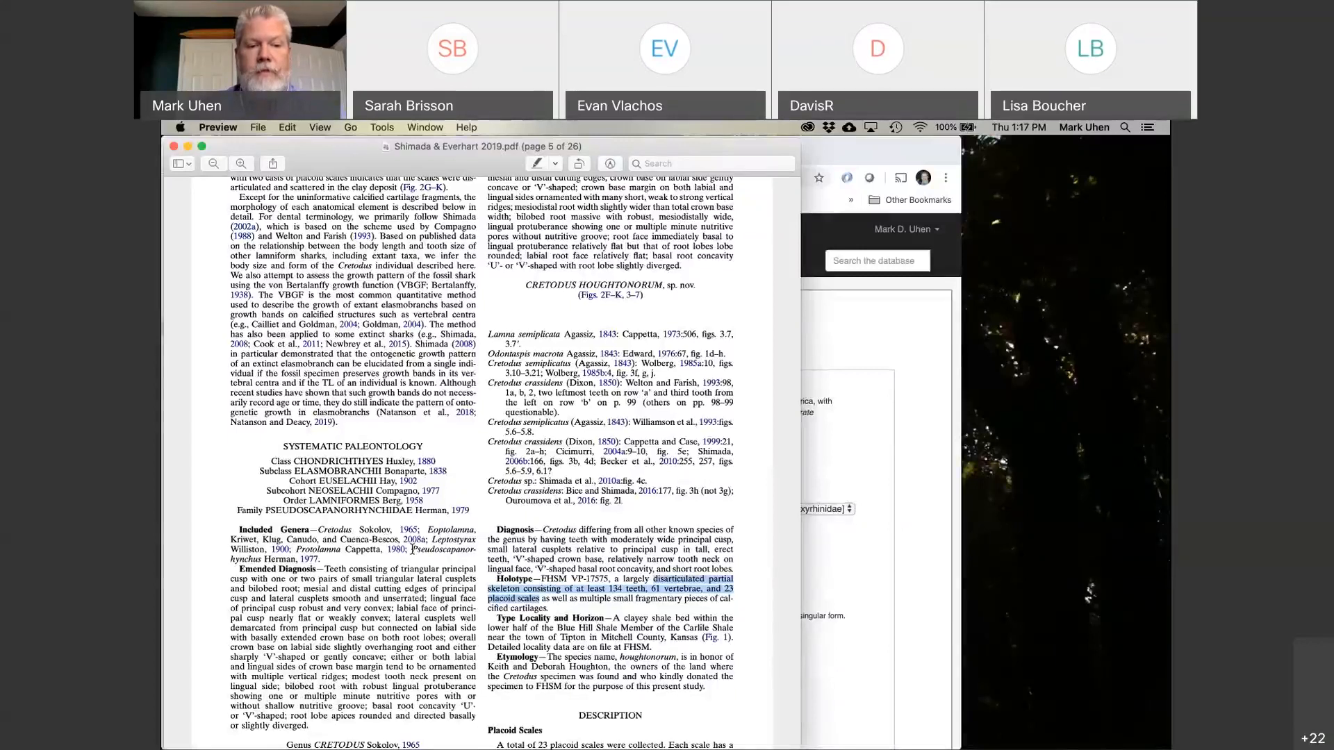
{"action": "scroll", "coordinate": [413, 549], "scroll_direction": "down", "scroll_amount": 2}
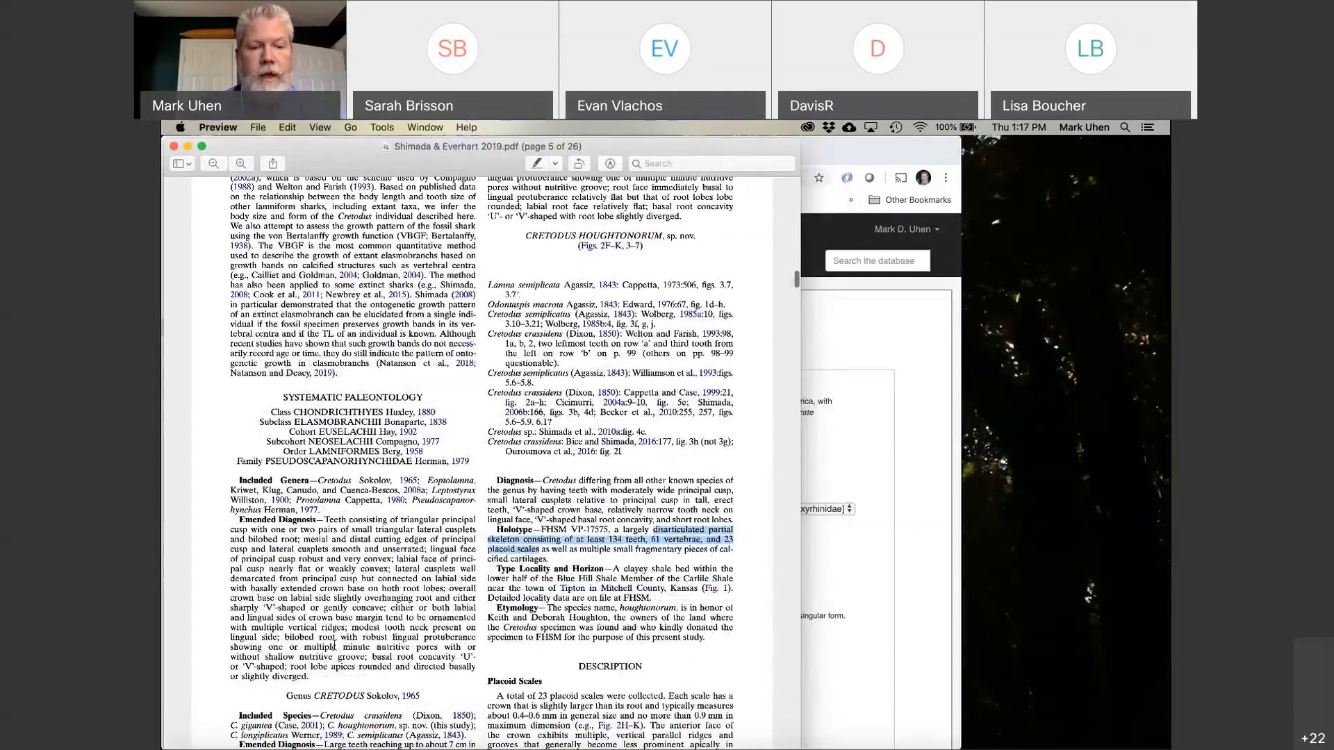
{"action": "left_click", "coordinate": [854, 581]}
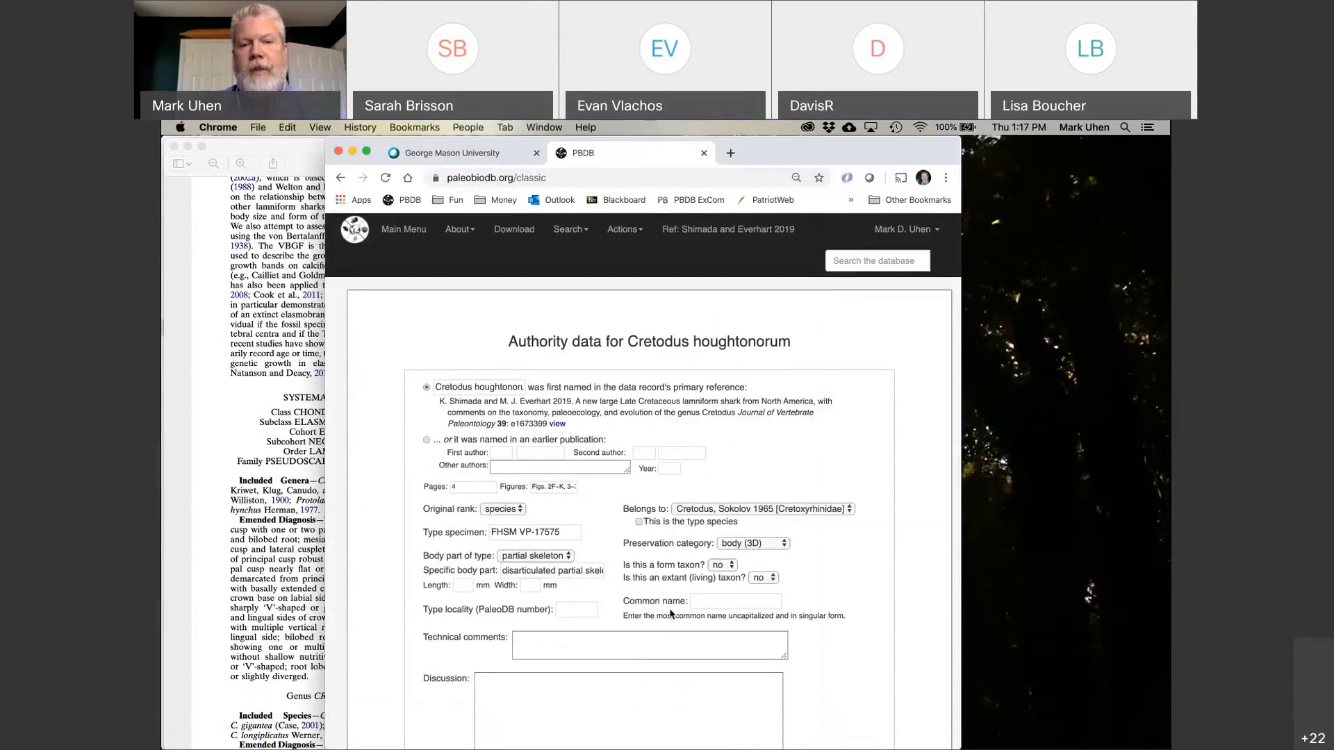
{"action": "left_click", "coordinate": [733, 605]}
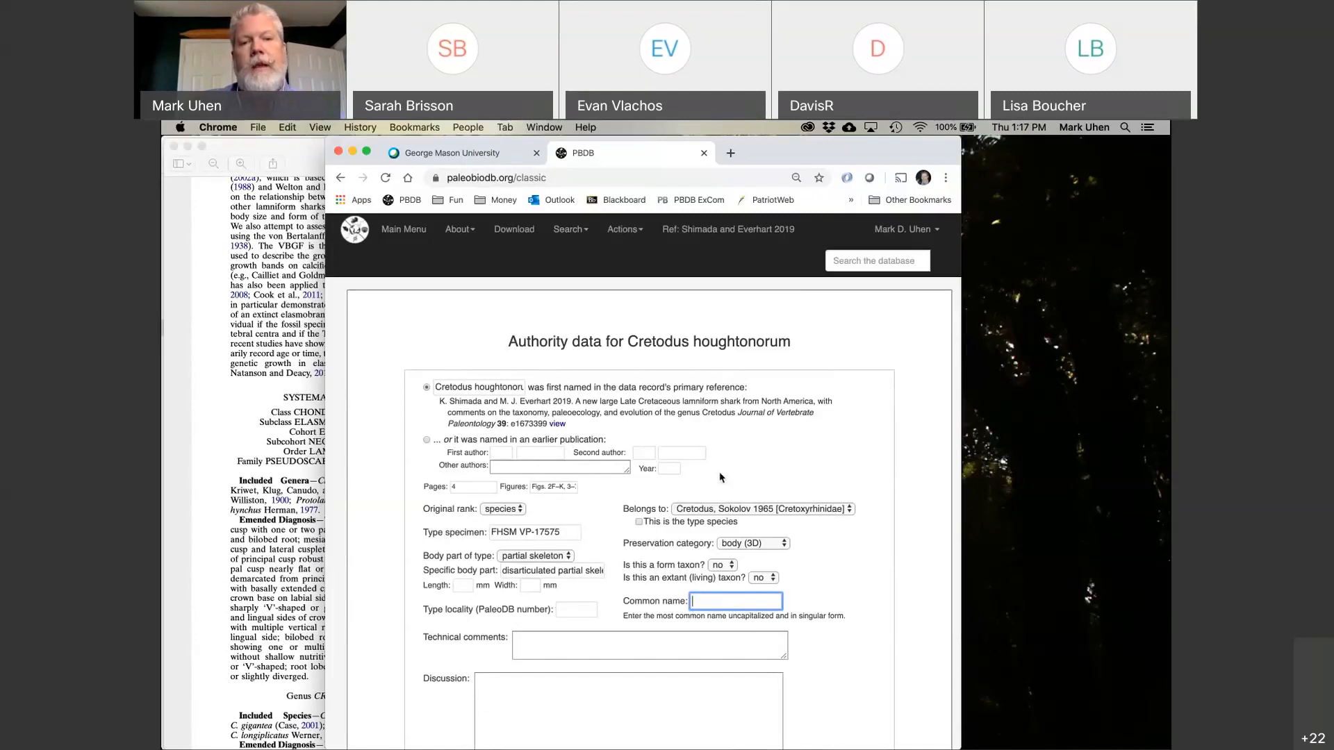
{"action": "scroll", "coordinate": [721, 477], "scroll_direction": "down", "scroll_amount": 3}
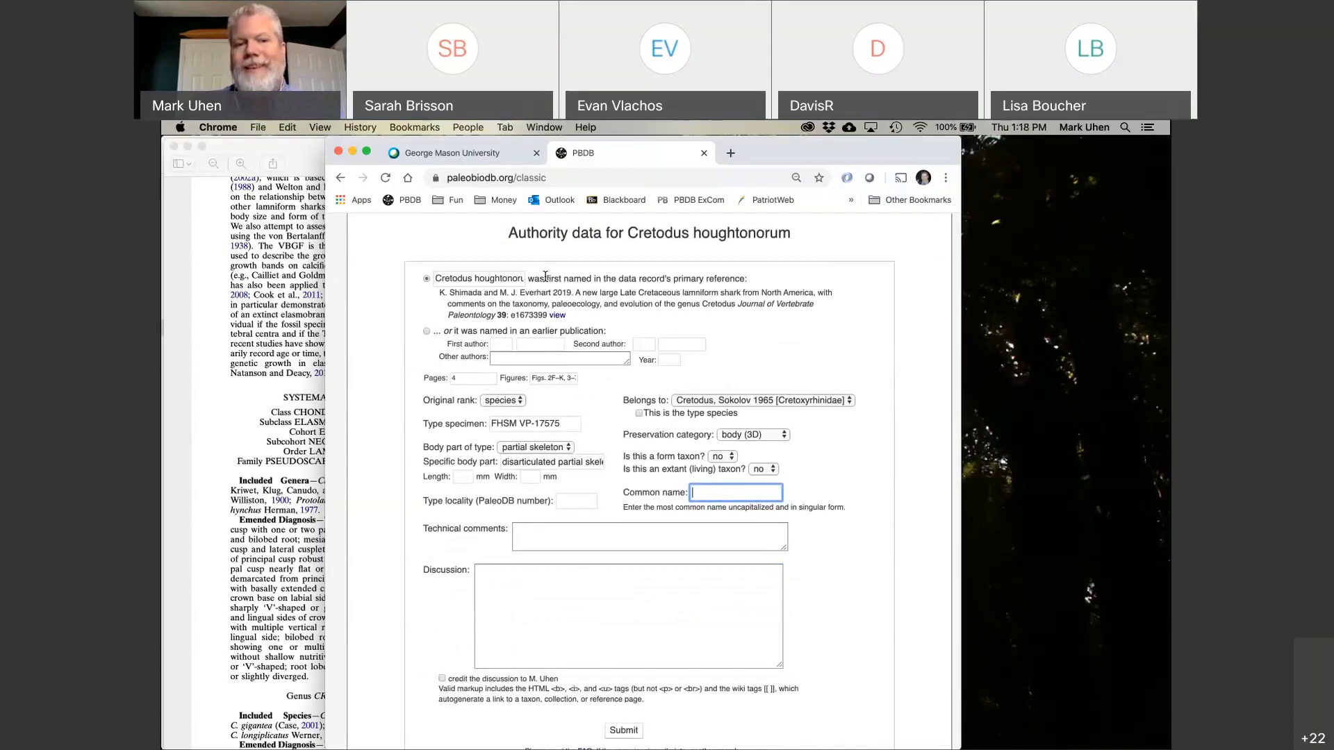
{"action": "left_click_drag", "start_coordinate": [438, 293], "coordinate": [594, 325]}
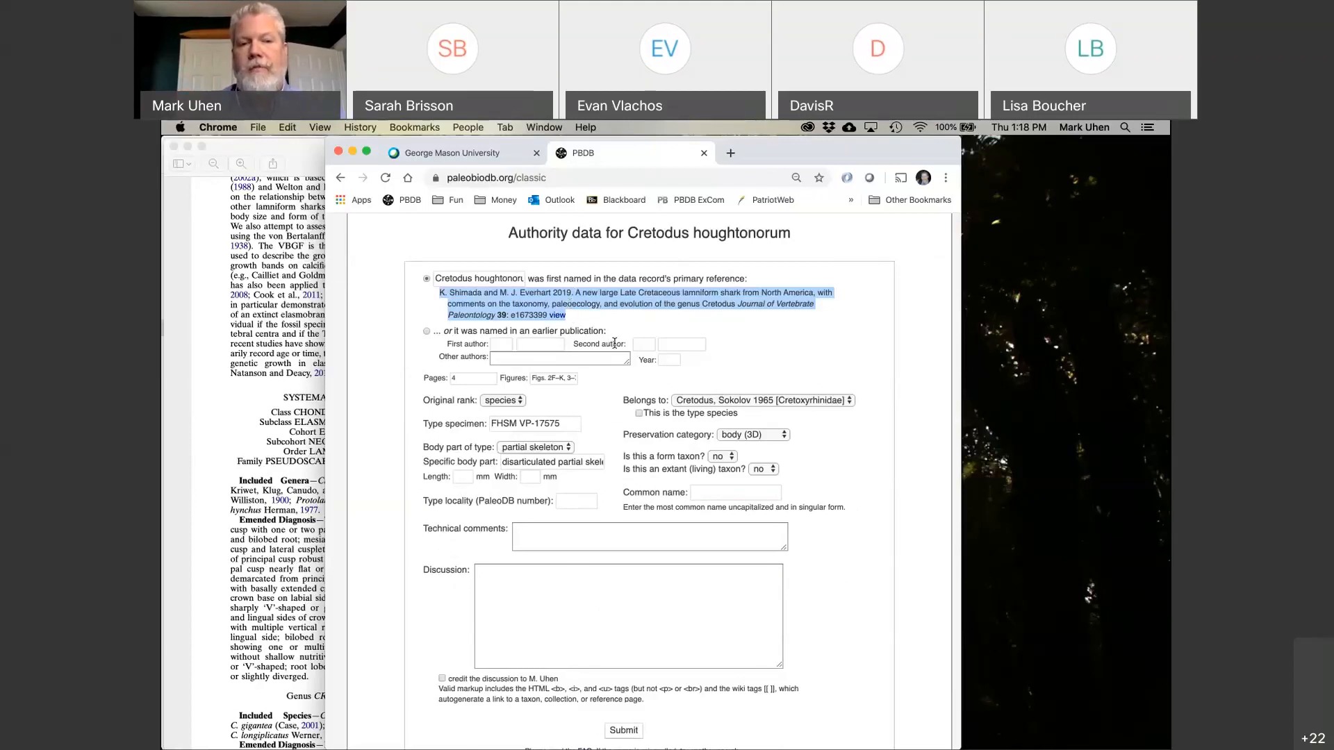
Try to submit the authority data with the species marked as named in an earlier publication, leaving the author fields blank.
{"action": "left_click", "coordinate": [427, 334]}
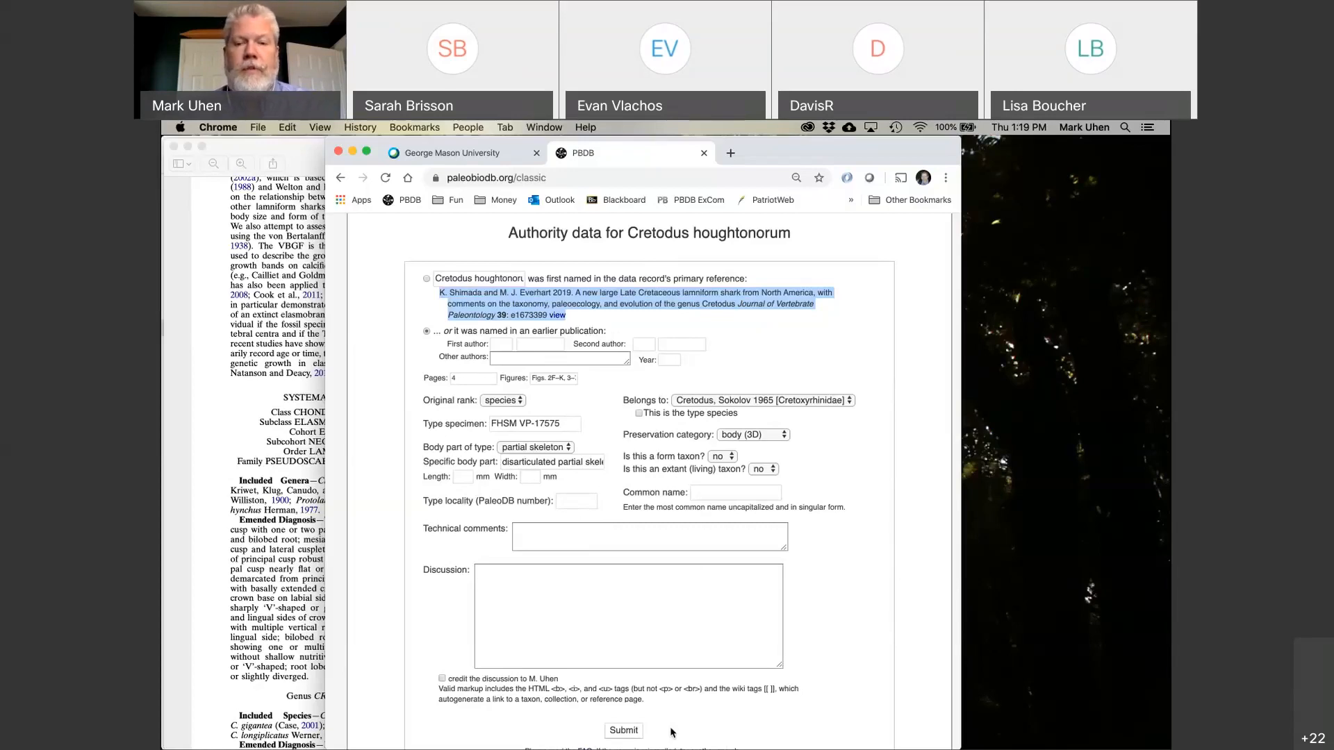
{"action": "left_click", "coordinate": [225, 580]}
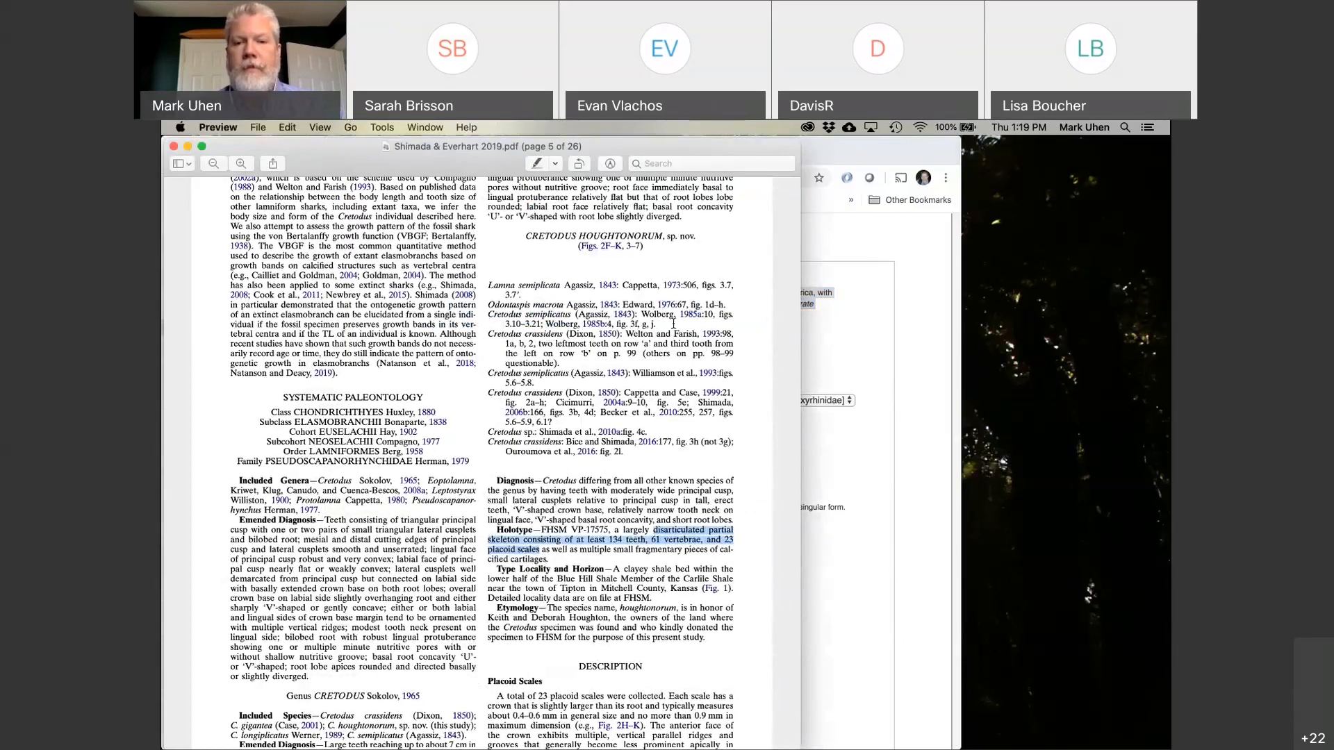
{"action": "left_click", "coordinate": [926, 550]}
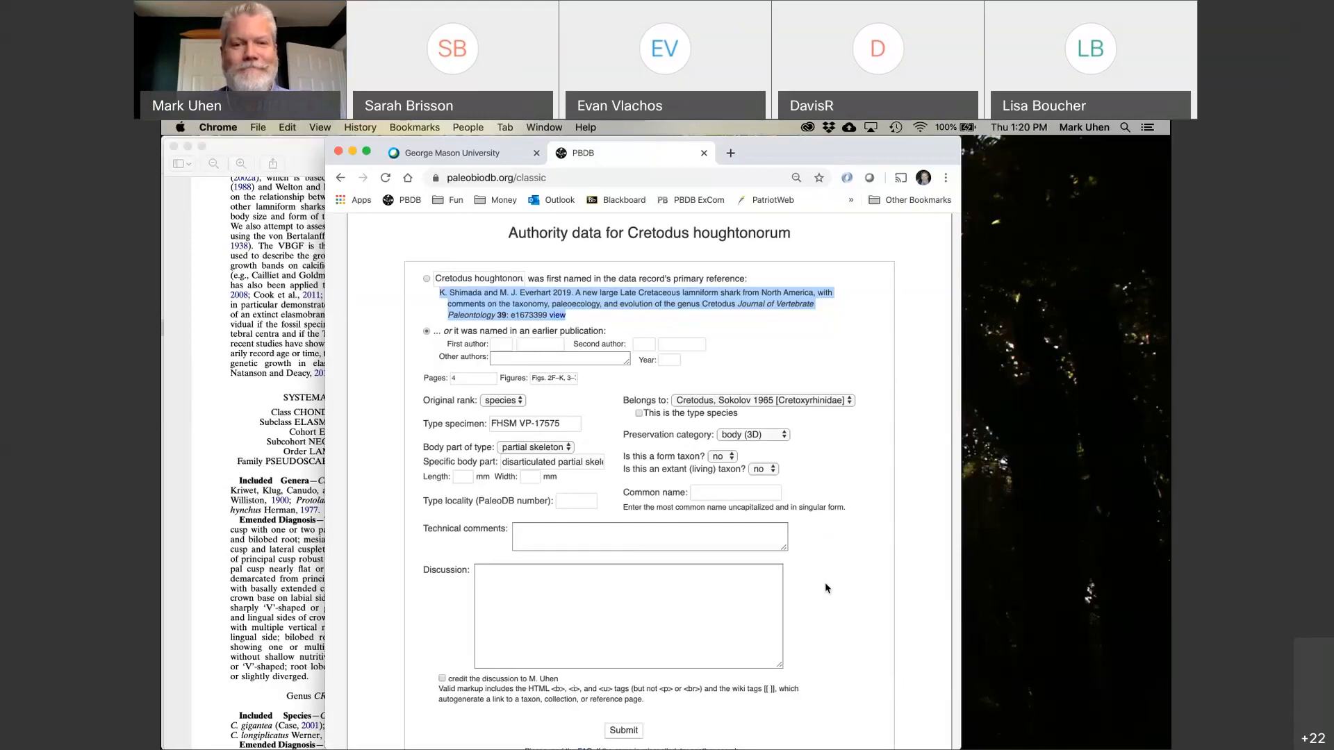
{"action": "scroll", "coordinate": [826, 588], "scroll_direction": "down", "scroll_amount": 2}
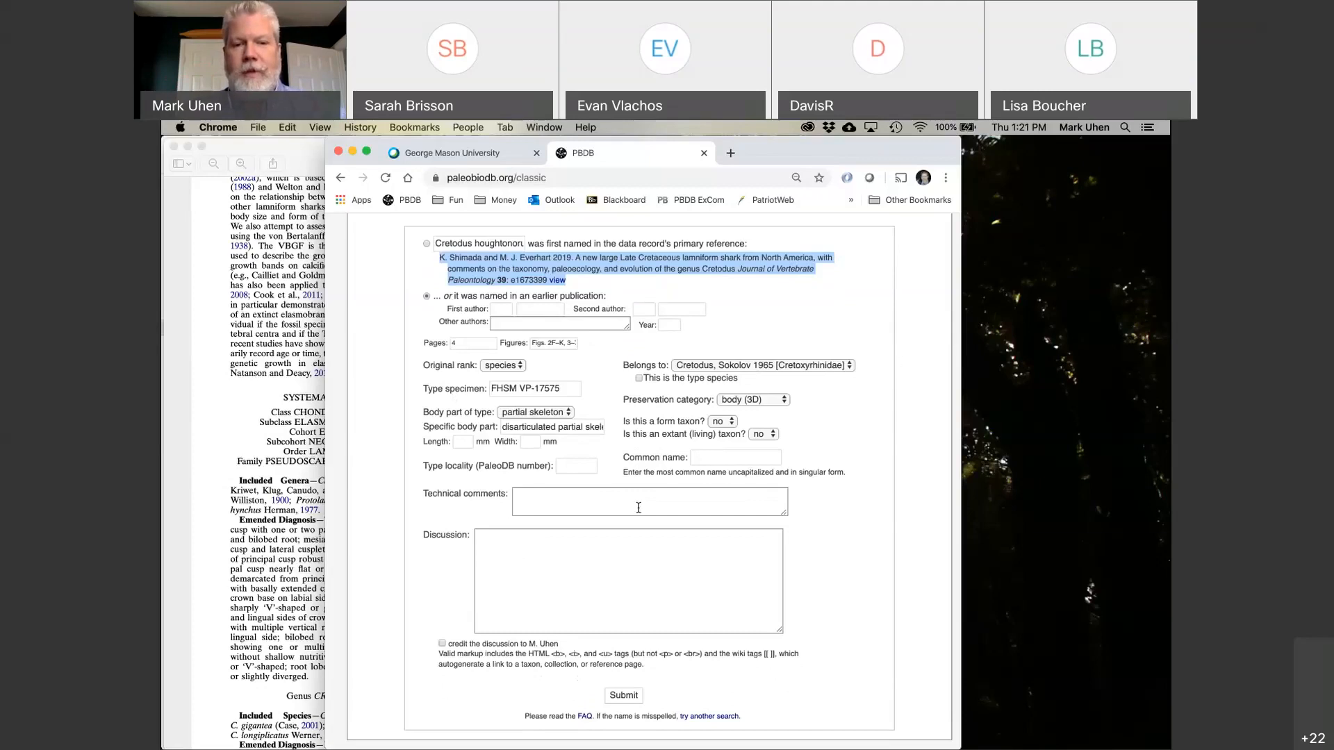
{"action": "left_click", "coordinate": [638, 507]}
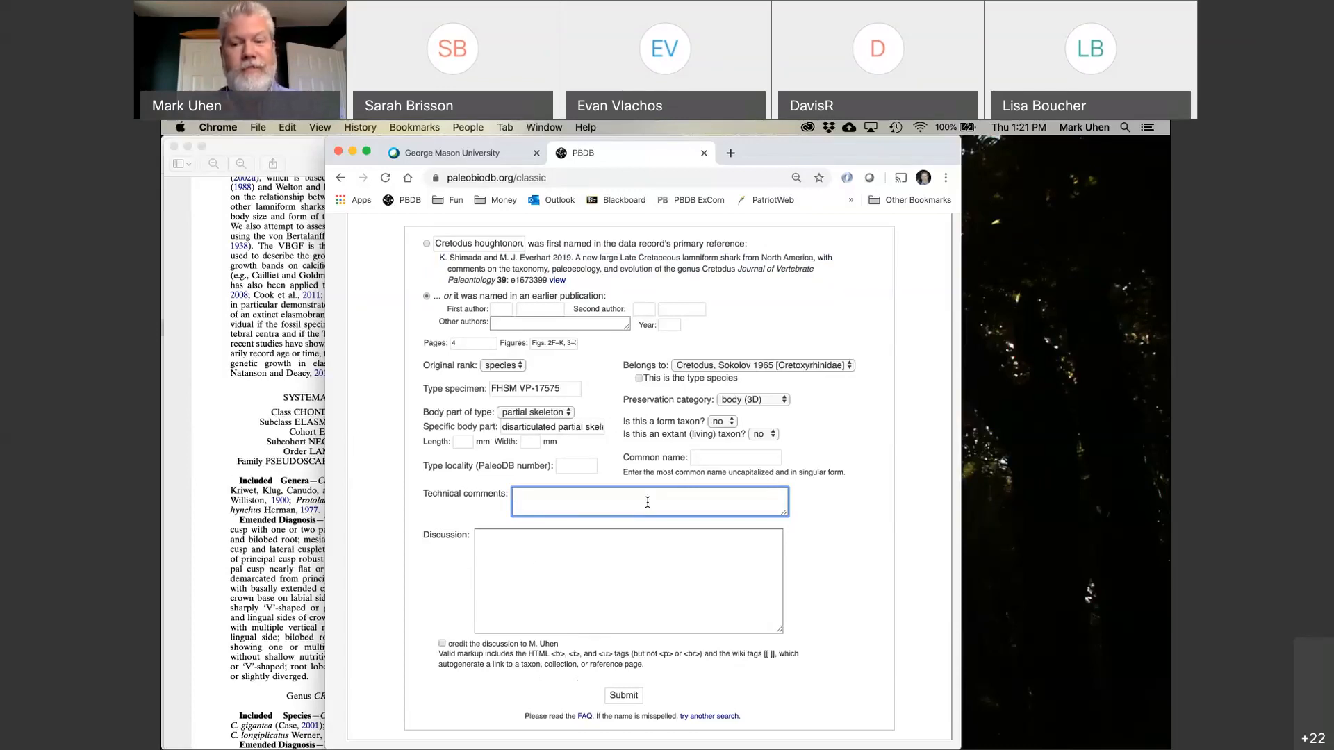
{"action": "scroll", "coordinate": [647, 501], "scroll_direction": "up", "scroll_amount": 2}
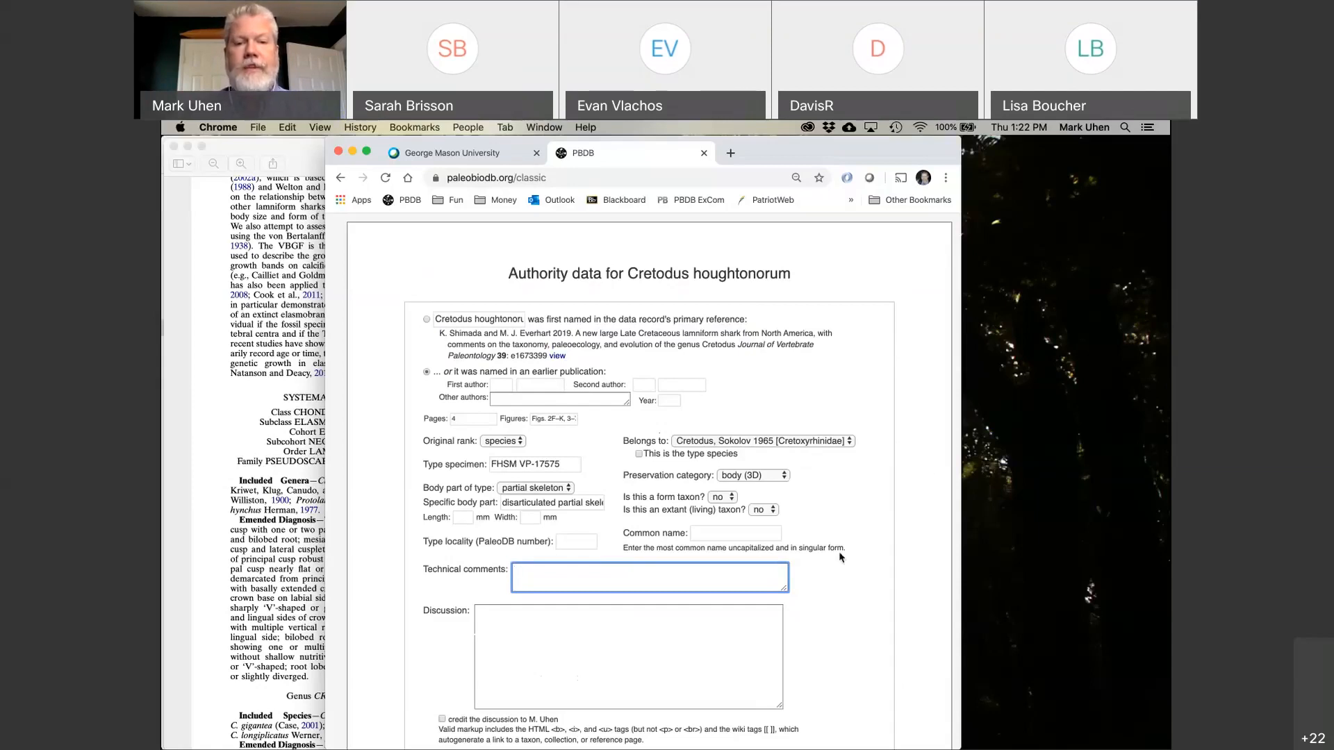
{"action": "scroll", "coordinate": [839, 551], "scroll_direction": "down", "scroll_amount": 3}
{"action": "left_click", "coordinate": [624, 650]}
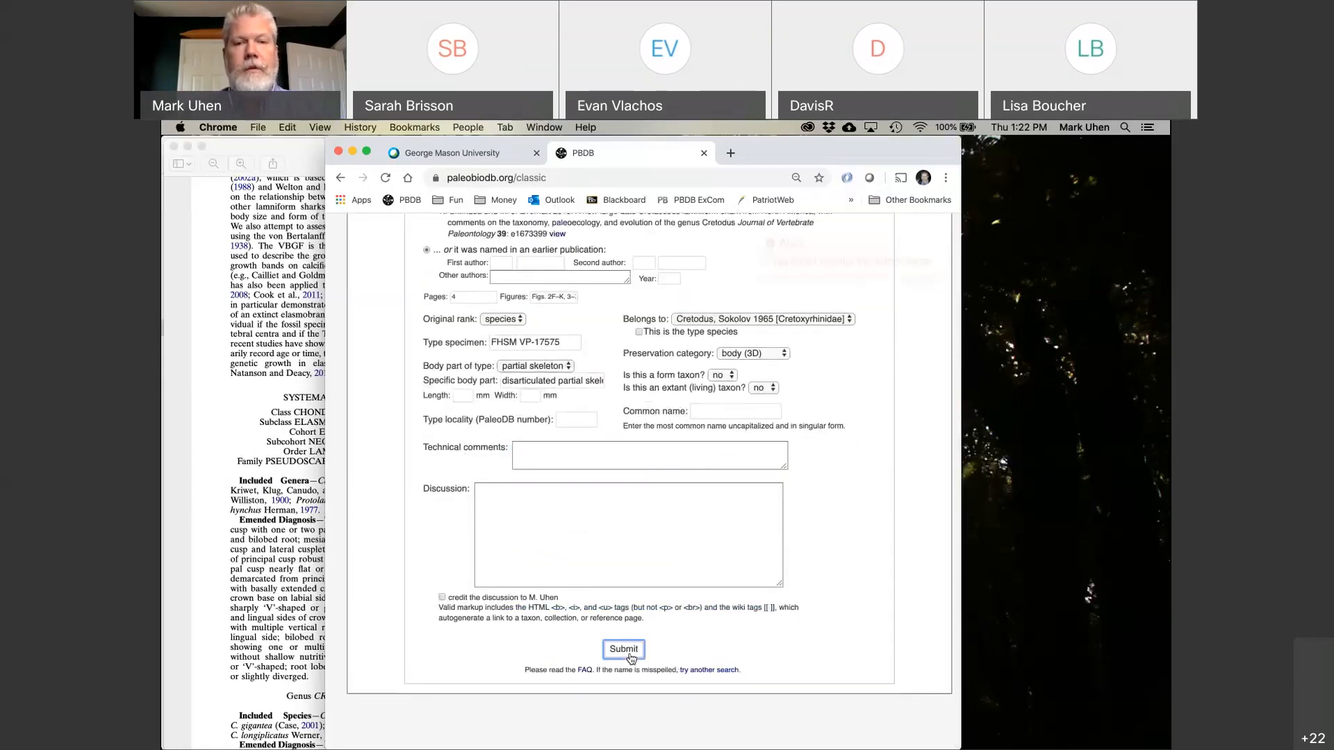
{"action": "scroll", "coordinate": [861, 425], "scroll_direction": "up", "scroll_amount": 3}
{"action": "mouse_move", "coordinate": [878, 249]}
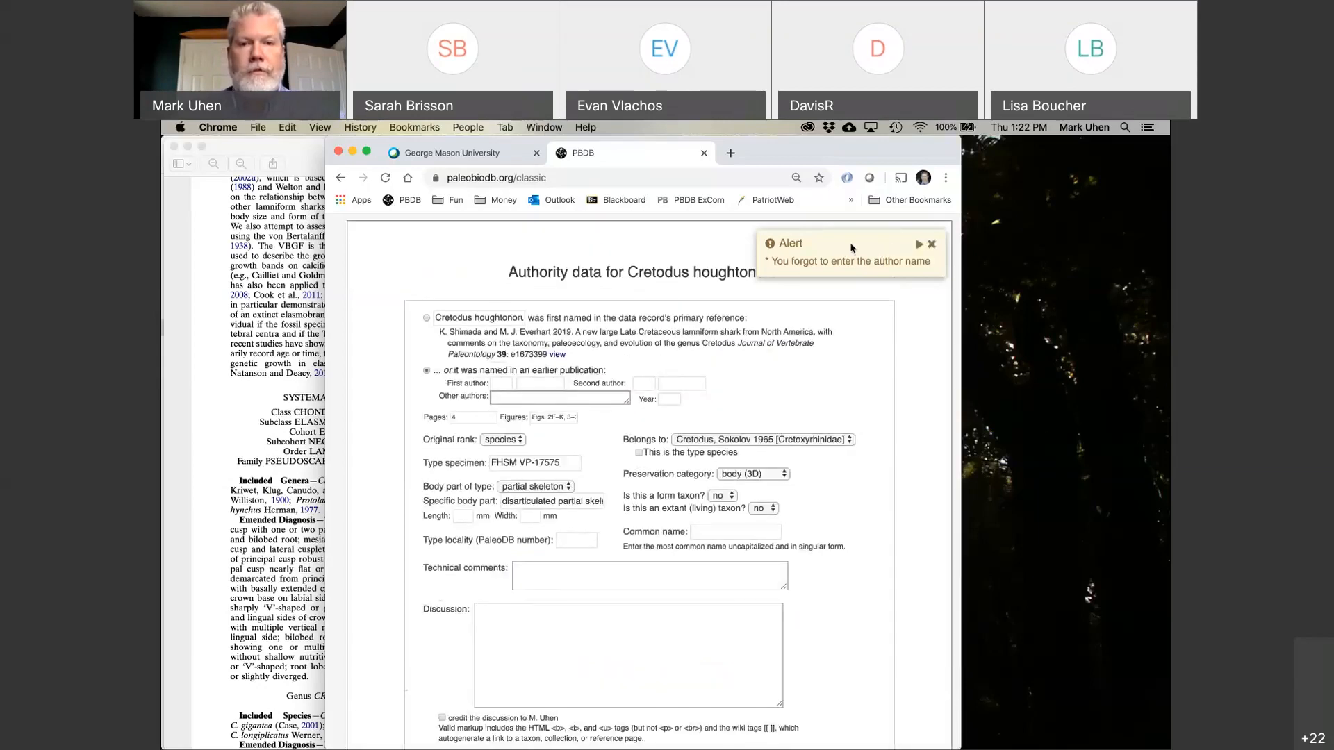
Mark Cretodus houghtonorum as first named in the data record's primary reference and submit the authority data.
{"action": "left_click_drag", "start_coordinate": [811, 143], "coordinate": [849, 139]}
{"action": "left_click", "coordinate": [463, 318]}
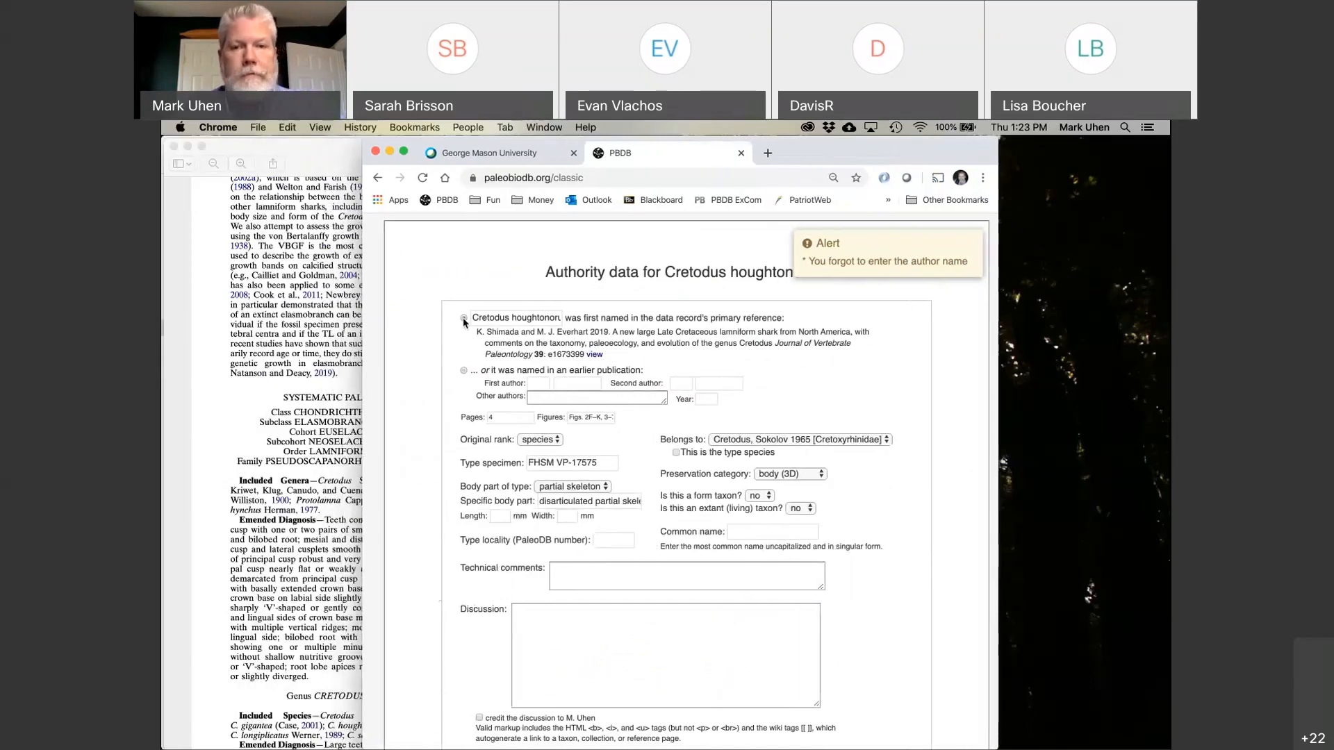
{"action": "scroll", "coordinate": [660, 556], "scroll_direction": "down", "scroll_amount": 3}
{"action": "left_click", "coordinate": [661, 650]}
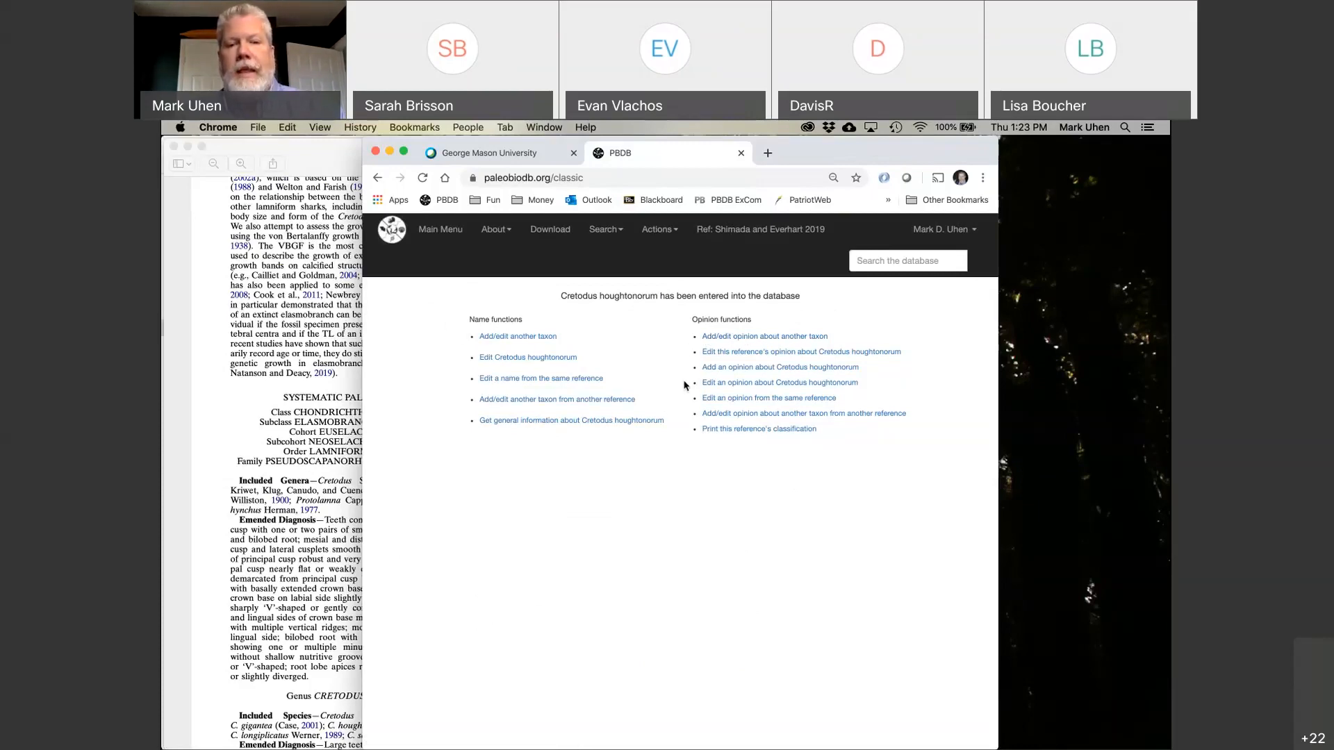
Open the existing opinion that Cretodus houghtonorum belongs to Cretodus for editing and review its basis of opinion choices, keeping stated with evidence.
{"action": "left_click", "coordinate": [728, 383]}
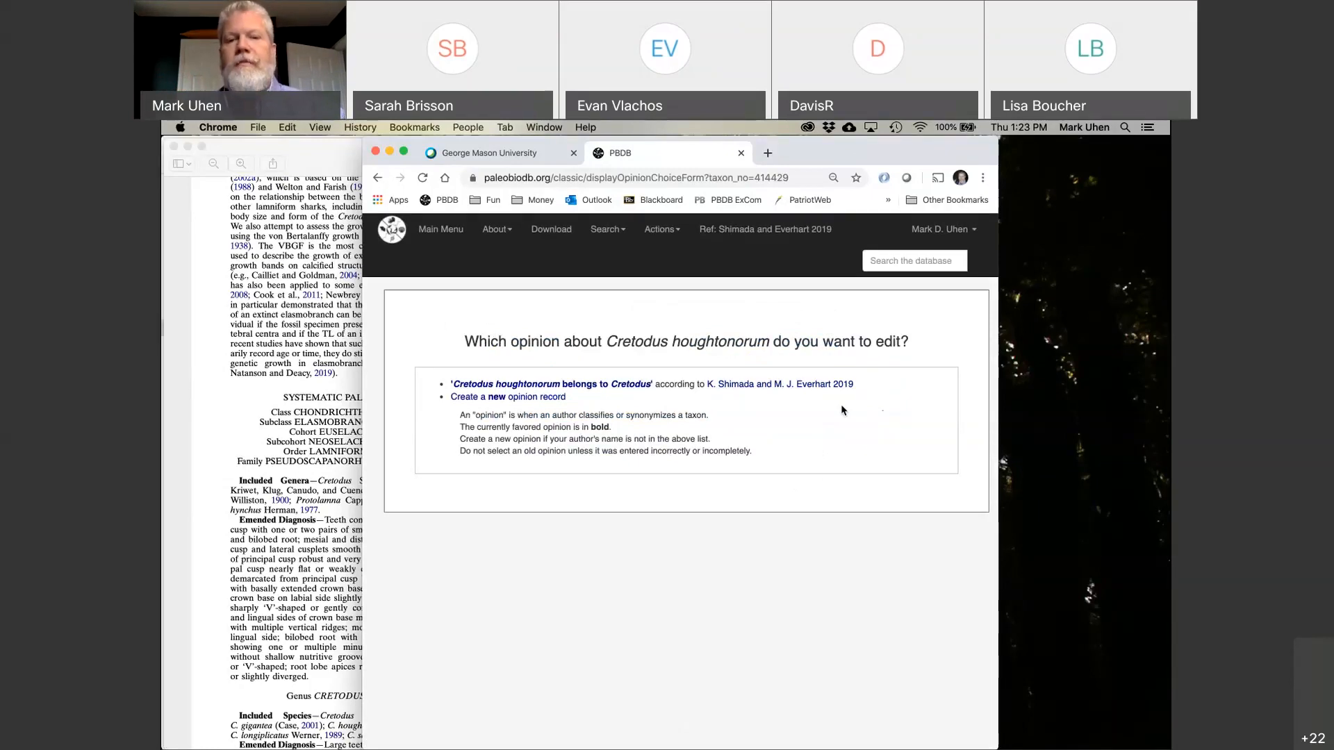
{"action": "left_click", "coordinate": [639, 384]}
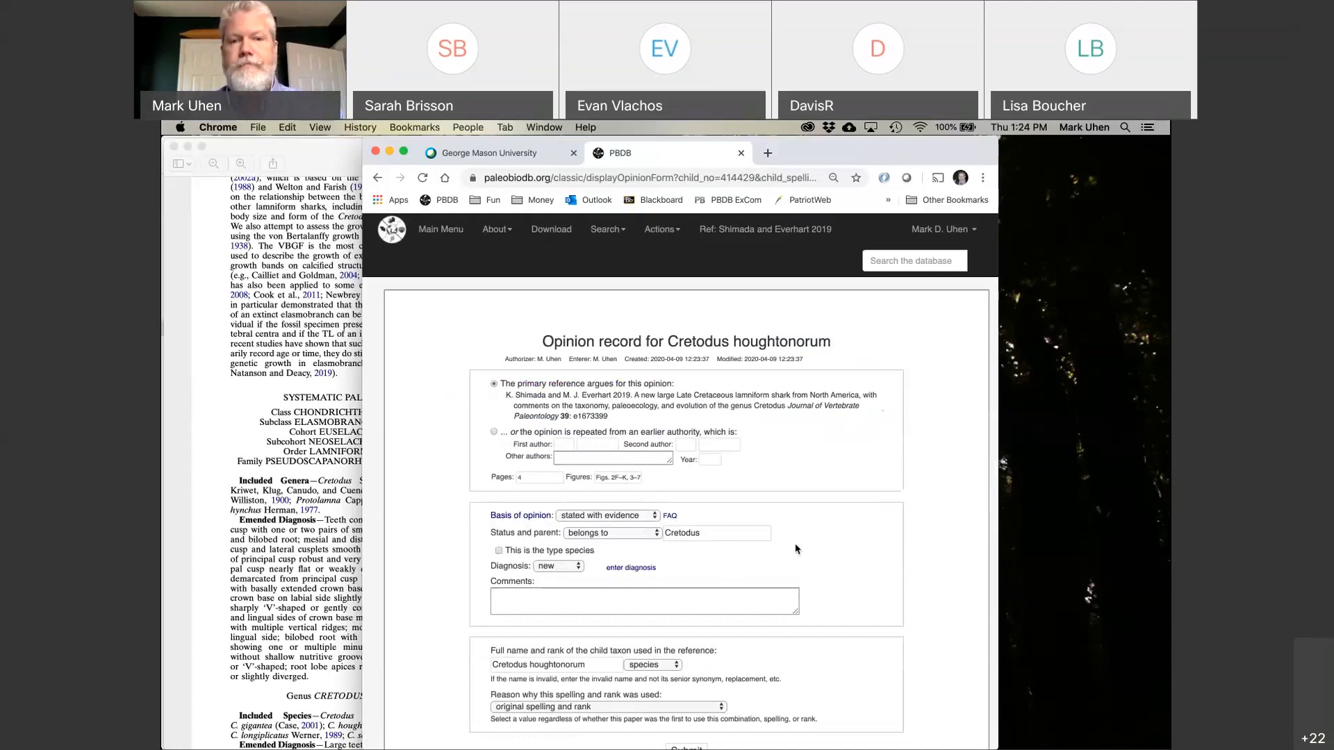
{"action": "scroll", "coordinate": [797, 542], "scroll_direction": "down", "scroll_amount": 3}
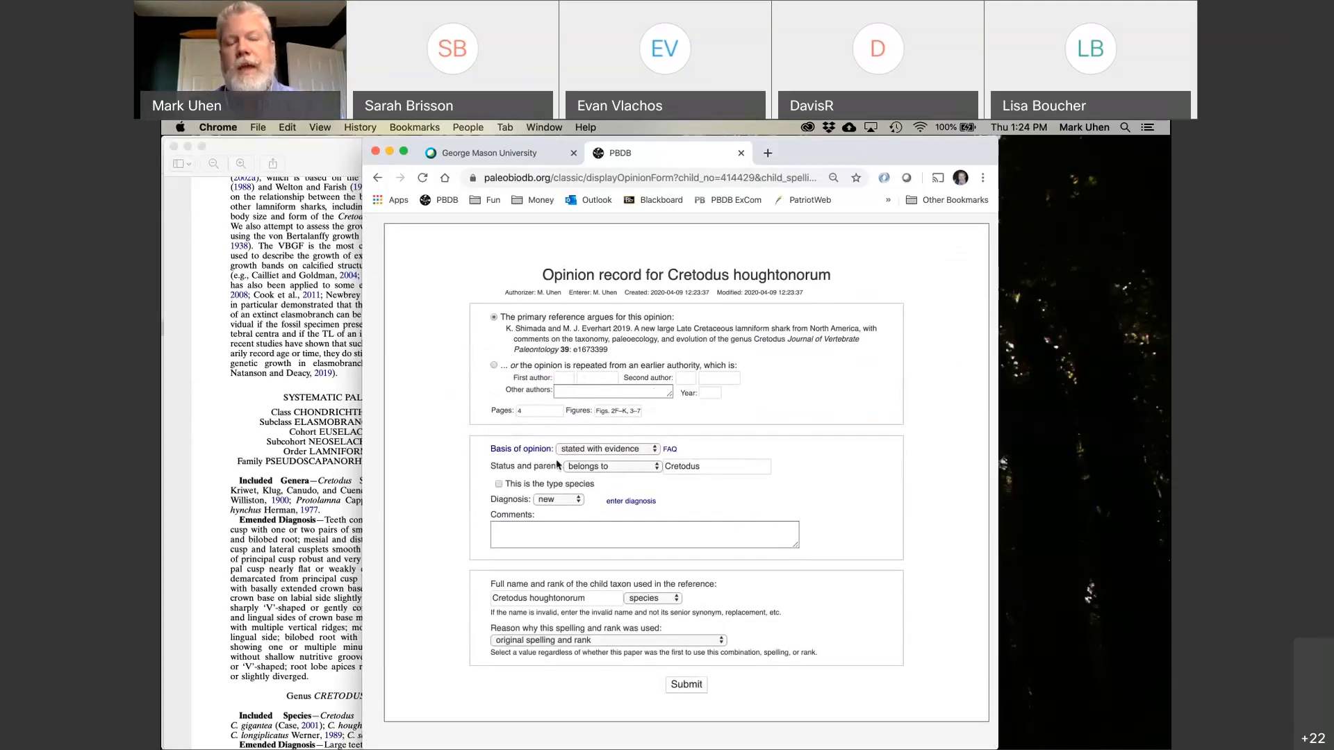
{"action": "left_click", "coordinate": [650, 452]}
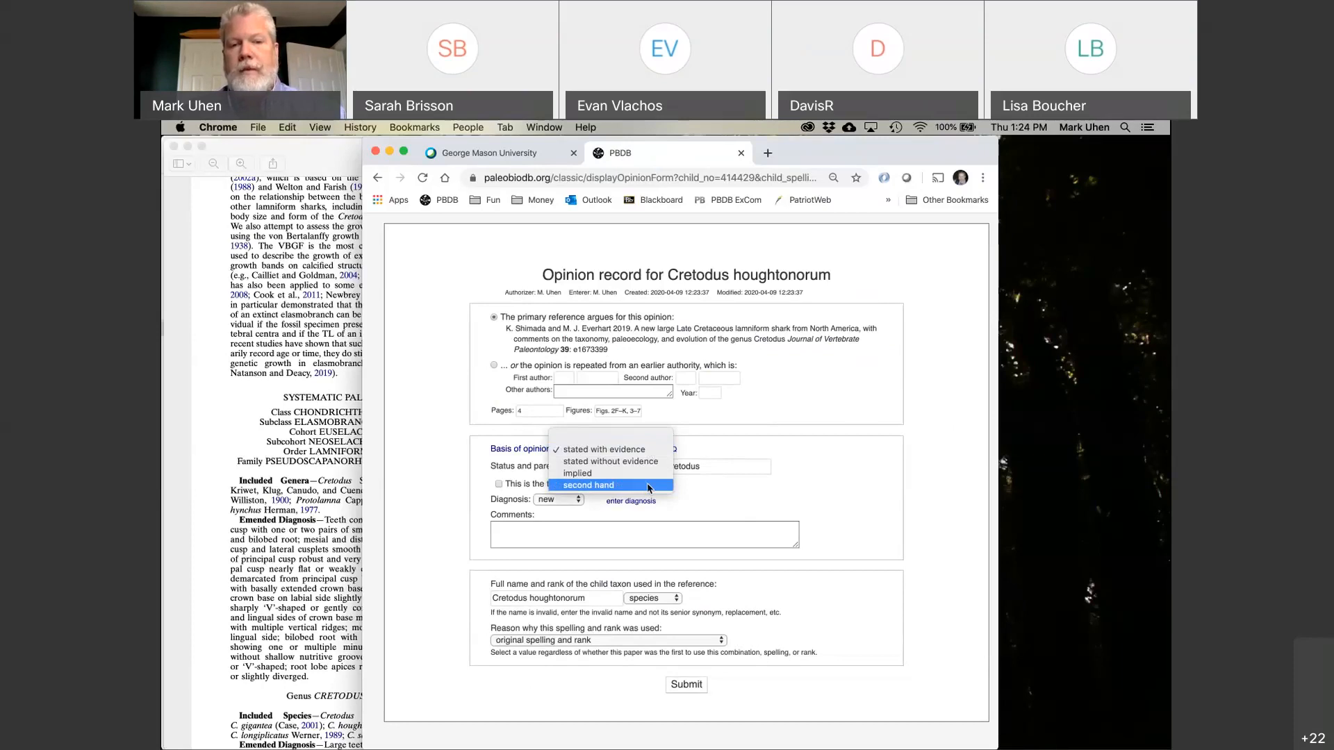
{"action": "left_click", "coordinate": [696, 425]}
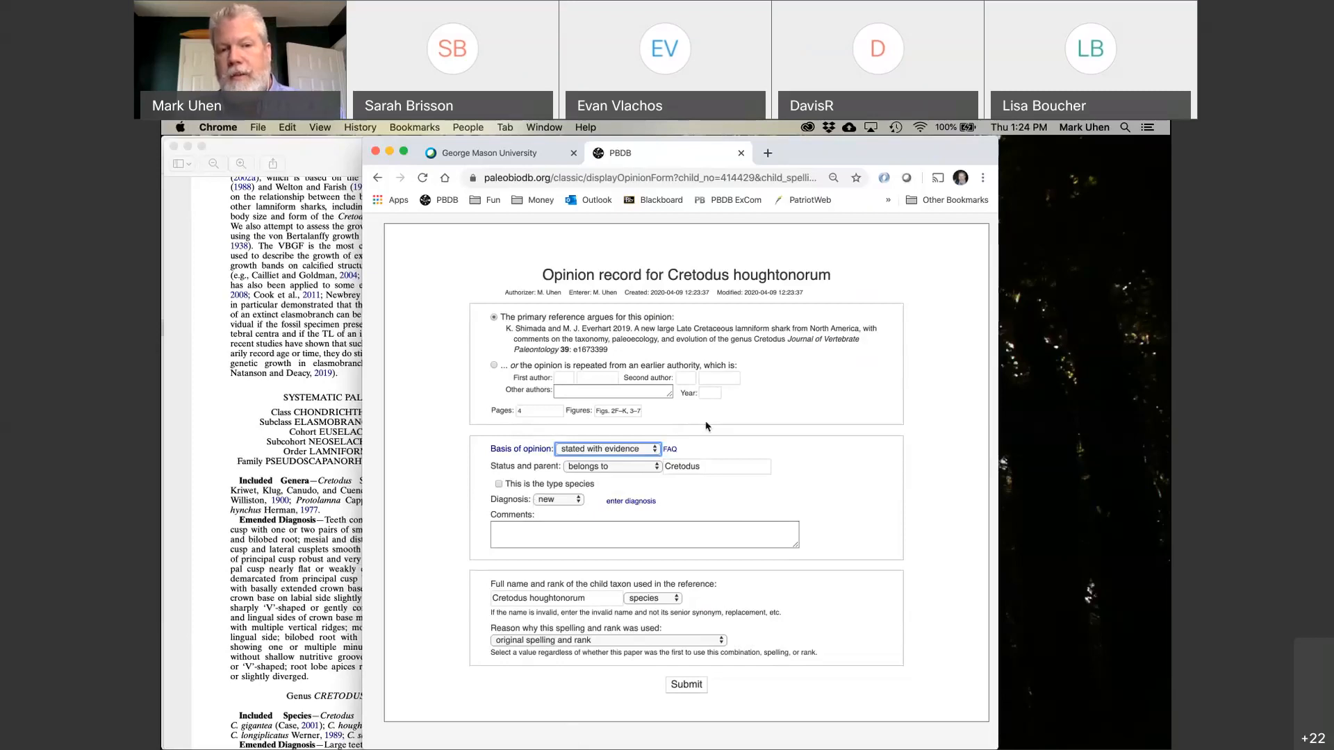
Copy the full Cretodus houghtonorum diagnosis text from the PDF into the Diagnosis field of the opinion record.
{"action": "left_click", "coordinate": [633, 502]}
{"action": "left_click", "coordinate": [342, 556]}
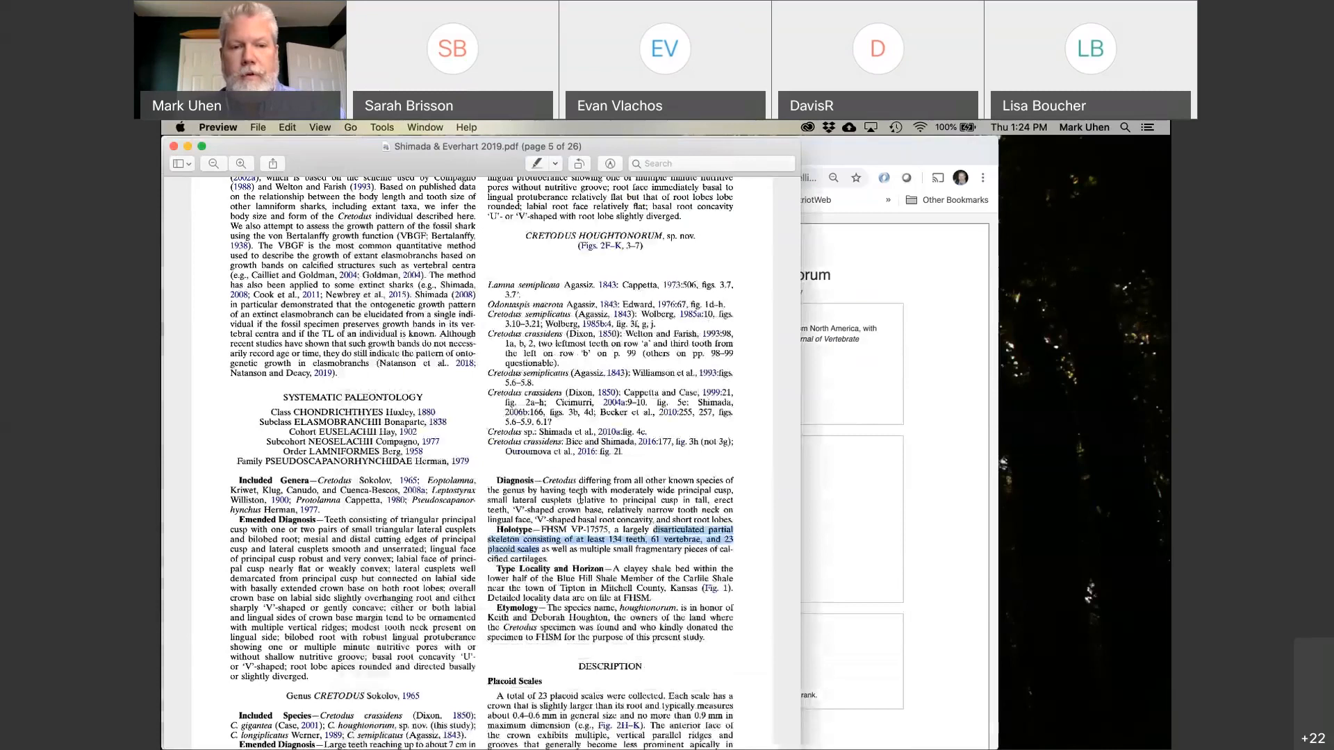
{"action": "left_click_drag", "start_coordinate": [543, 481], "coordinate": [735, 518]}
{"action": "key", "text": "super+c"}
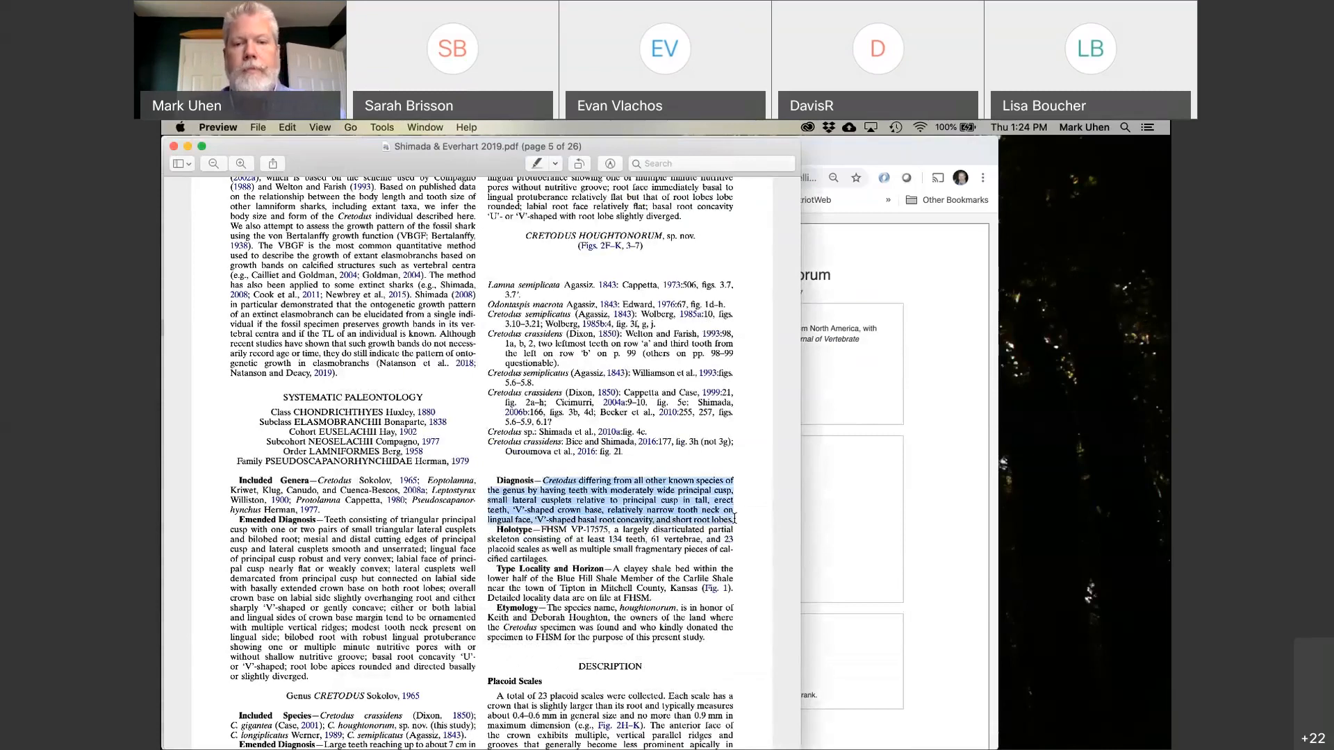
{"action": "left_click", "coordinate": [871, 532]}
{"action": "left_click", "coordinate": [687, 519]}
{"action": "key", "text": "super+v"}
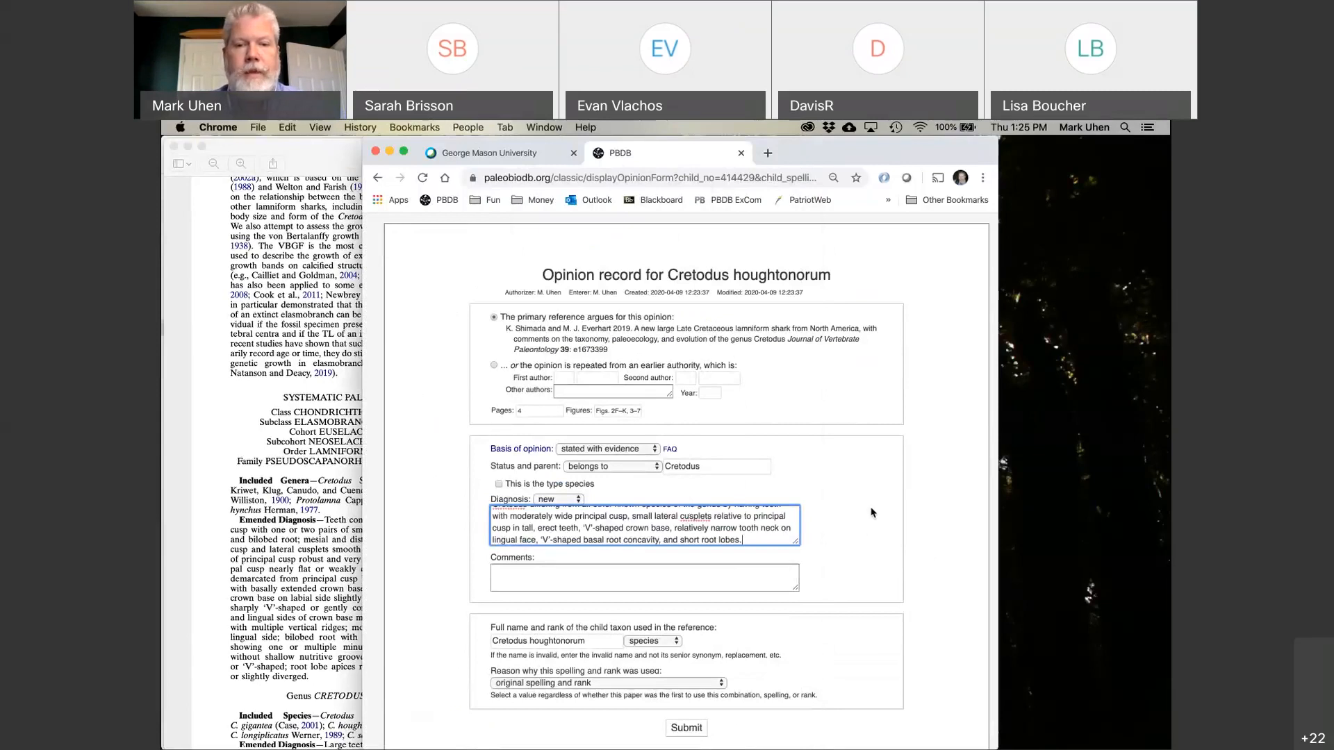
{"action": "scroll", "coordinate": [775, 541], "scroll_direction": "up", "scroll_amount": 2}
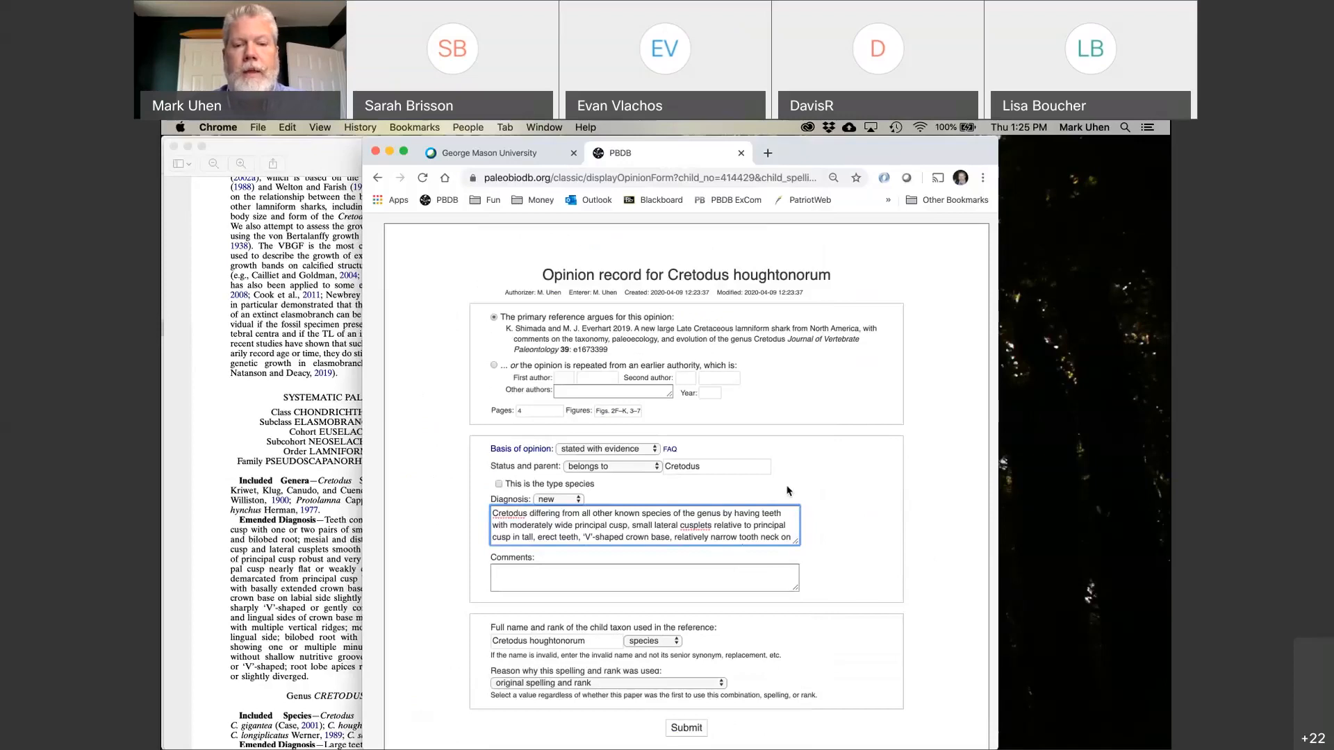
{"action": "left_click", "coordinate": [756, 584]}
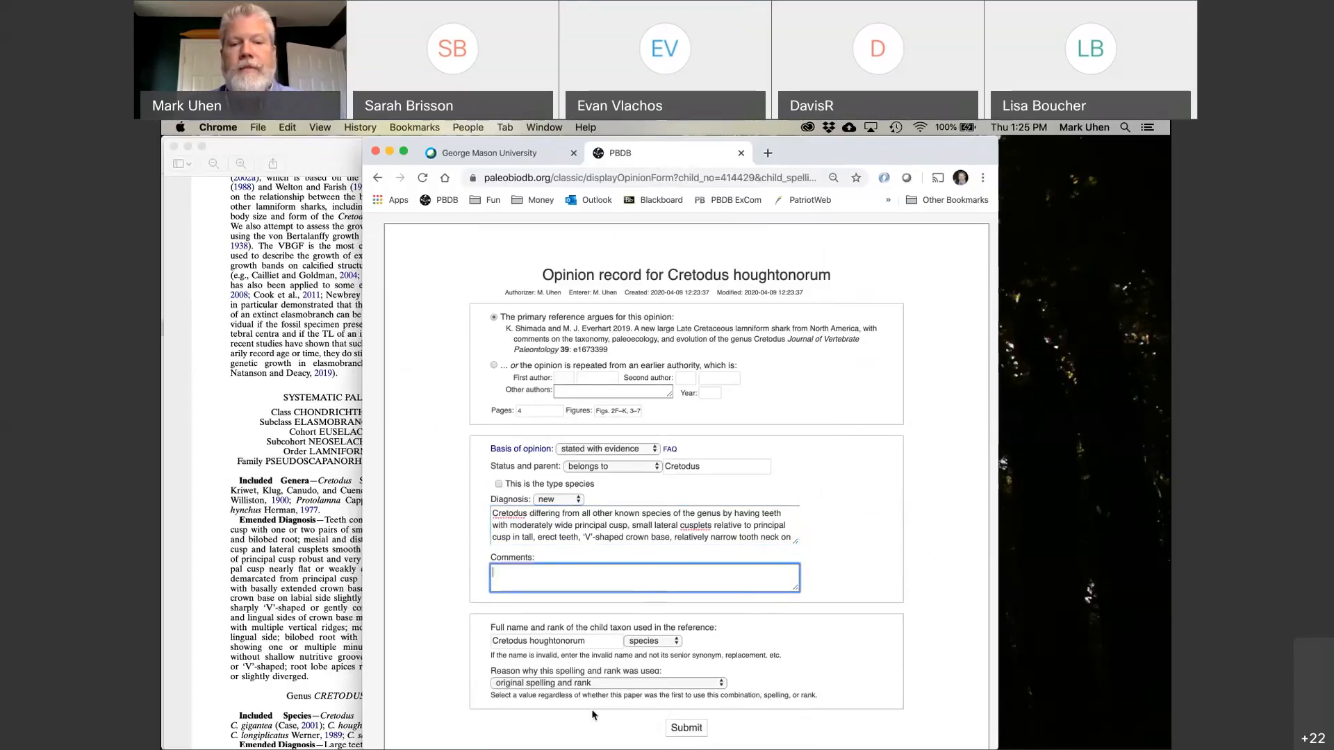
Review the reasons for the spelling used, keep original spelling and rank, and submit the Cretodus houghtonorum opinion record.
{"action": "scroll", "coordinate": [827, 619], "scroll_direction": "down", "scroll_amount": 1}
{"action": "scroll", "coordinate": [827, 613], "scroll_direction": "down", "scroll_amount": 1}
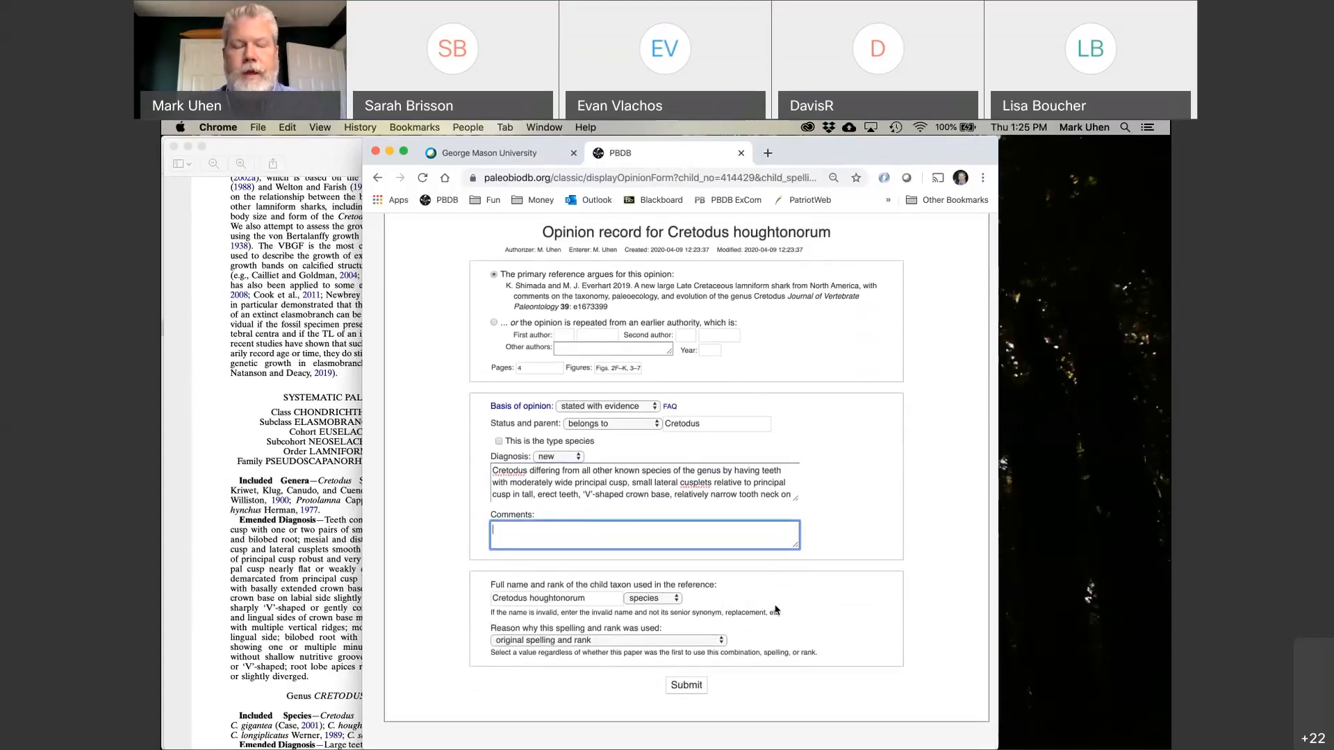
{"action": "left_click", "coordinate": [672, 640]}
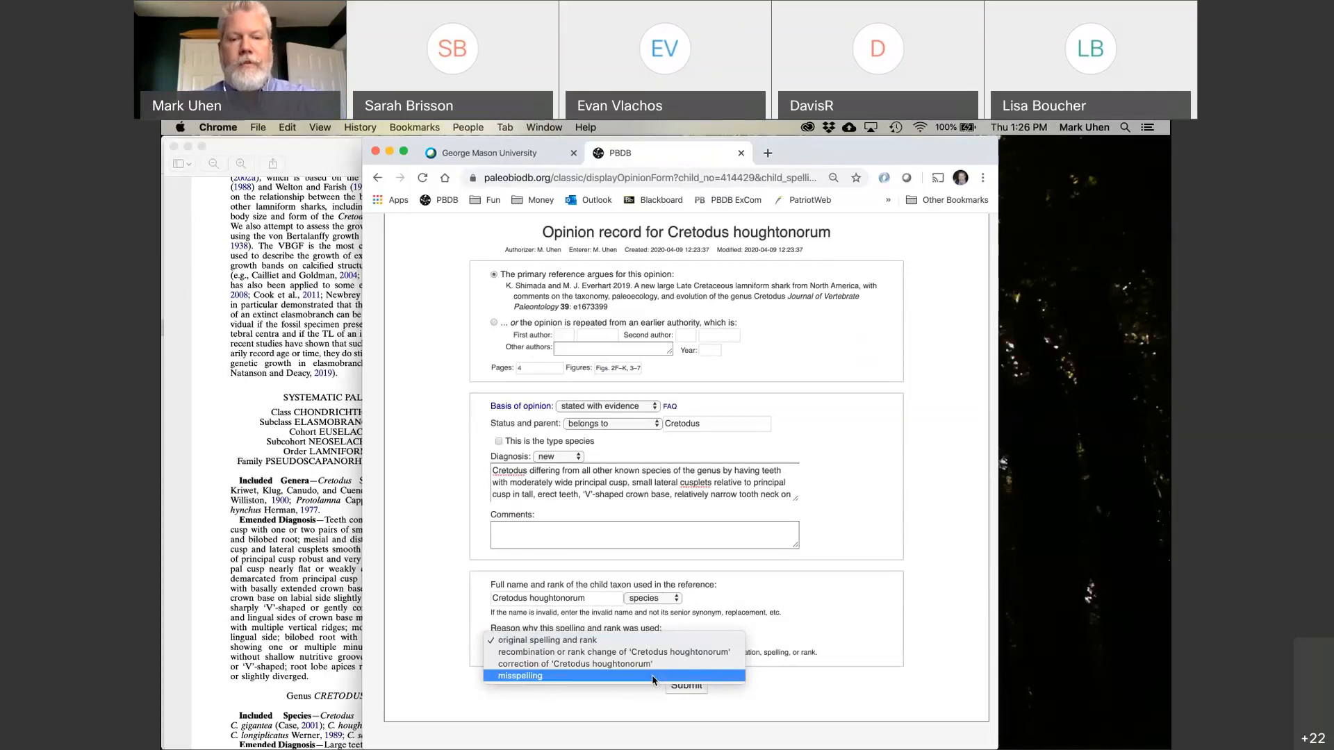
{"action": "left_click", "coordinate": [661, 639]}
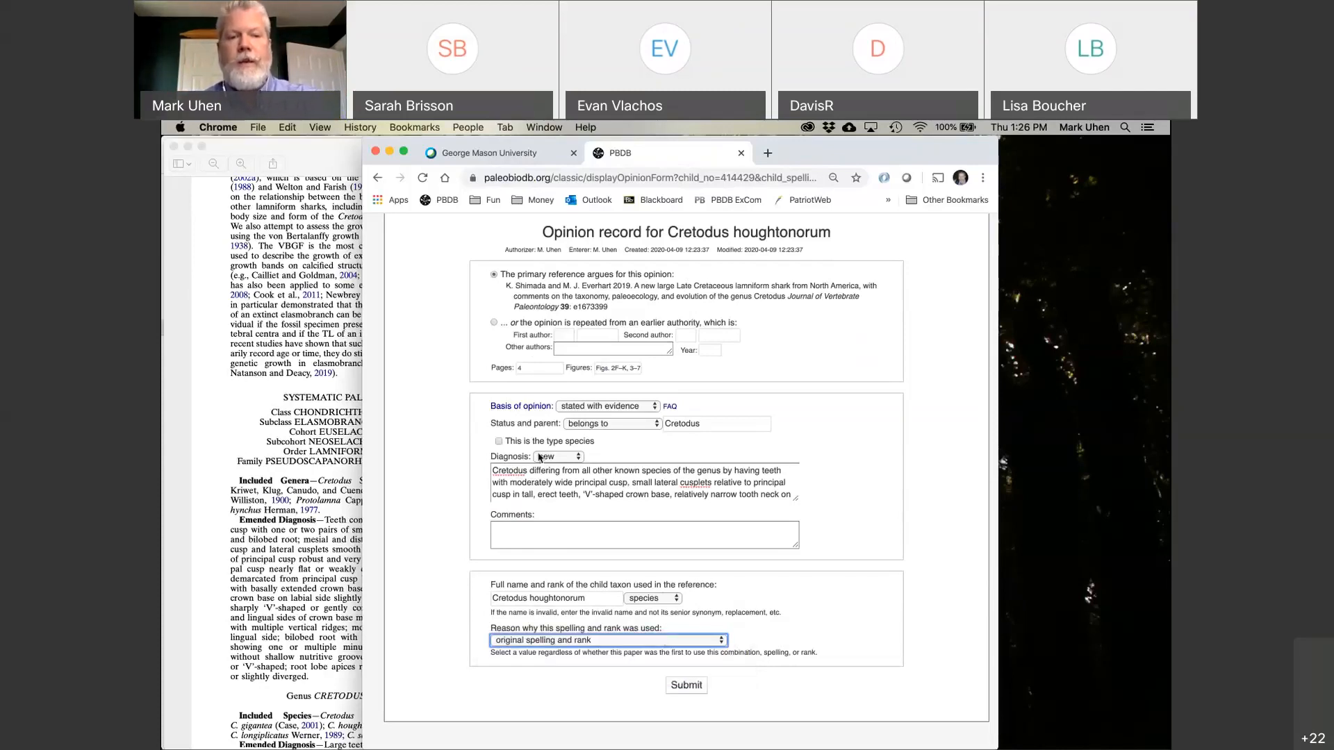
{"action": "left_click", "coordinate": [686, 686]}
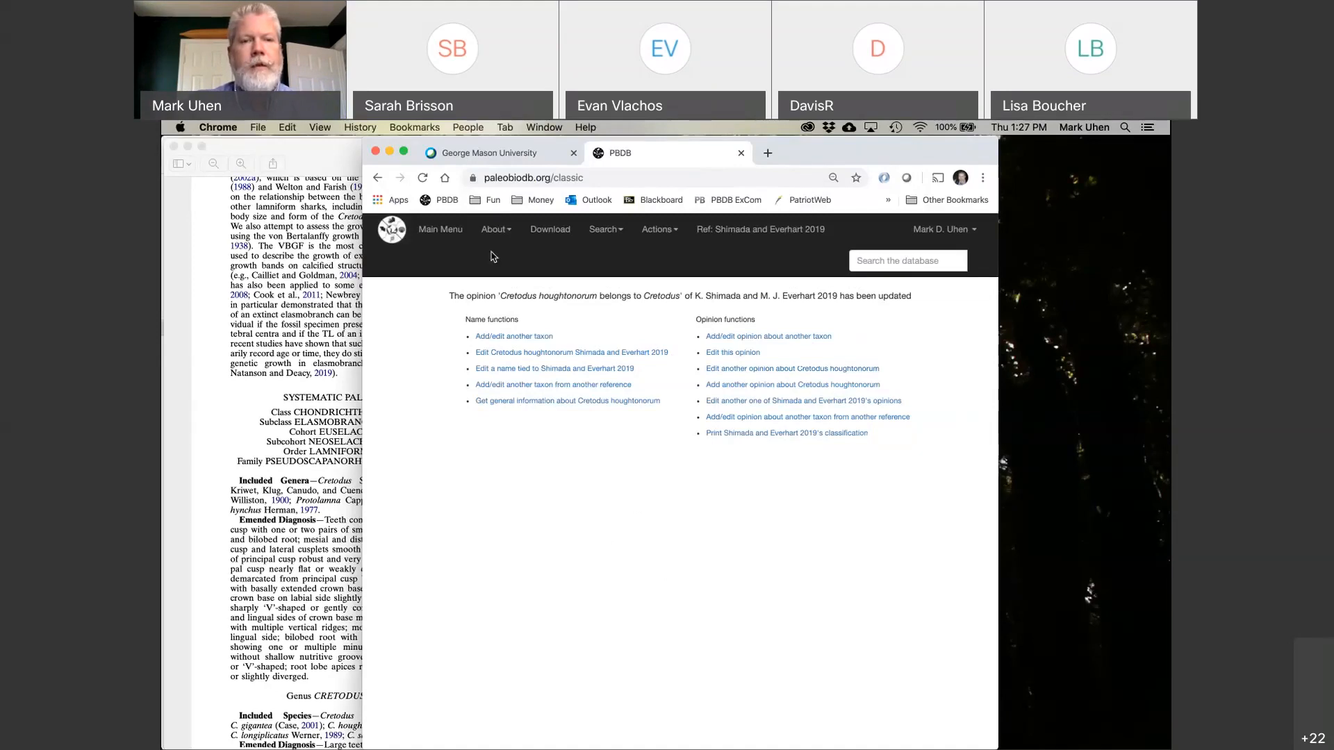
Start adding a new collection from the database's main menu and check the type locality and horizon in the paper's PDF.
{"action": "left_click", "coordinate": [449, 233]}
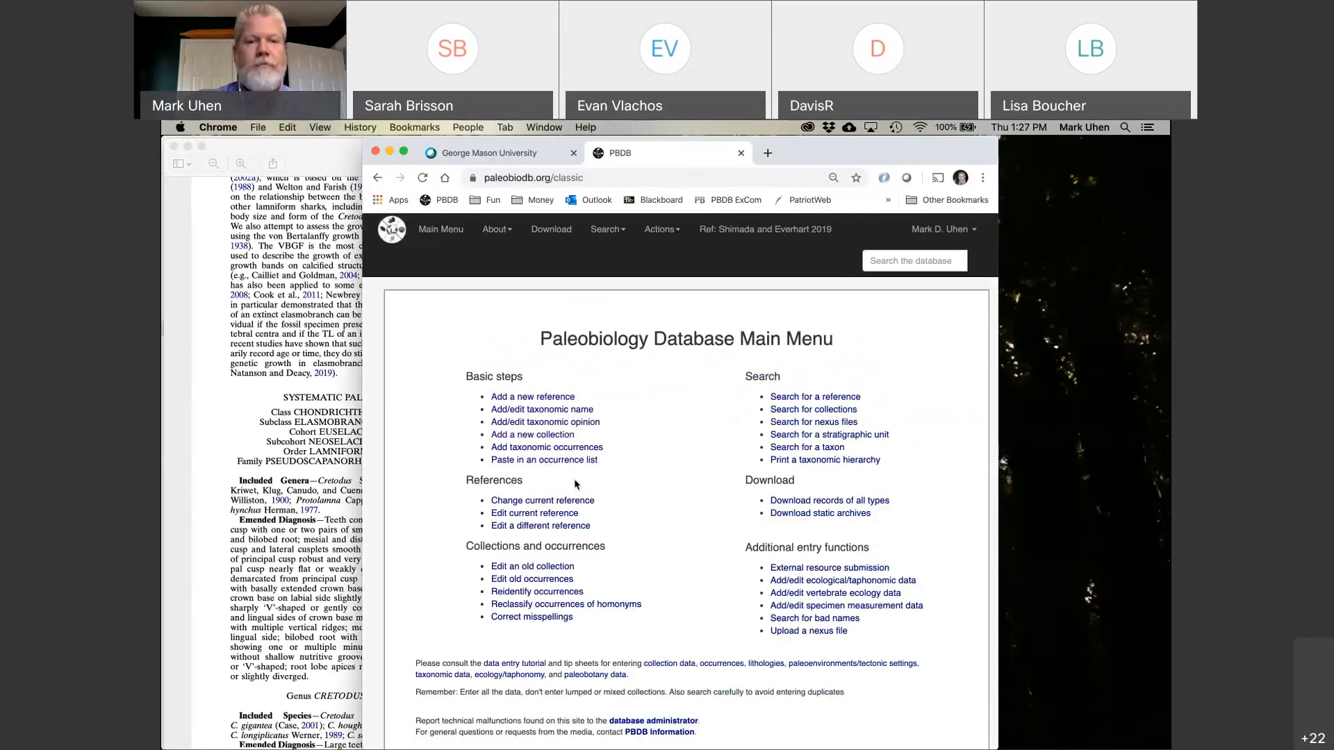
{"action": "left_click", "coordinate": [341, 602]}
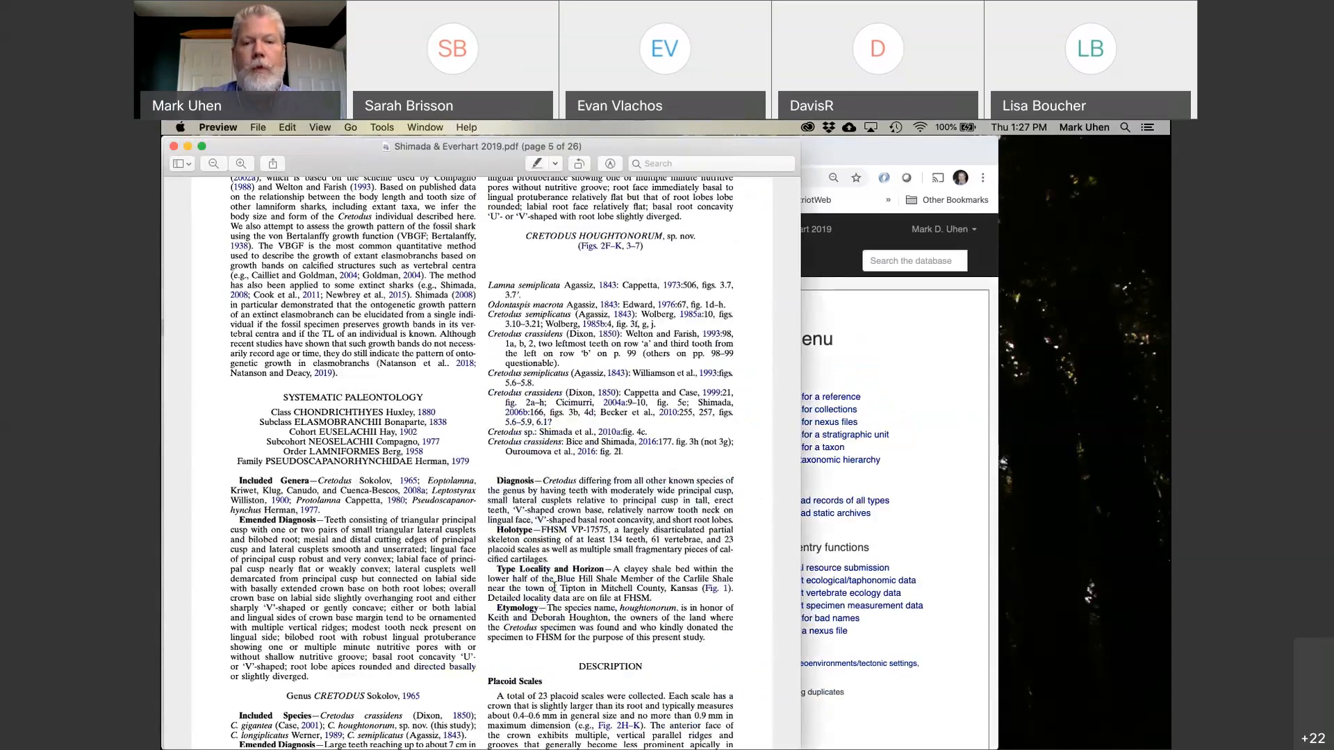
{"action": "left_click", "coordinate": [839, 536]}
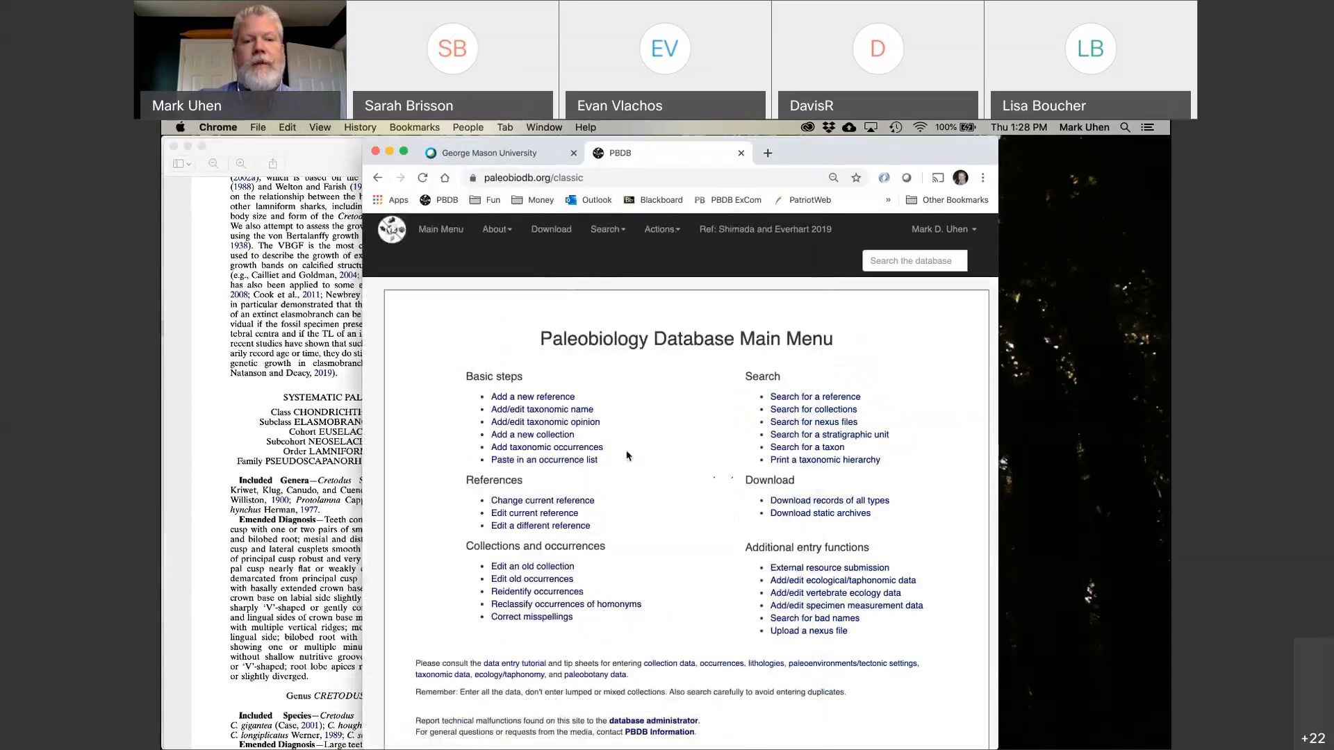
{"action": "left_click", "coordinate": [561, 440]}
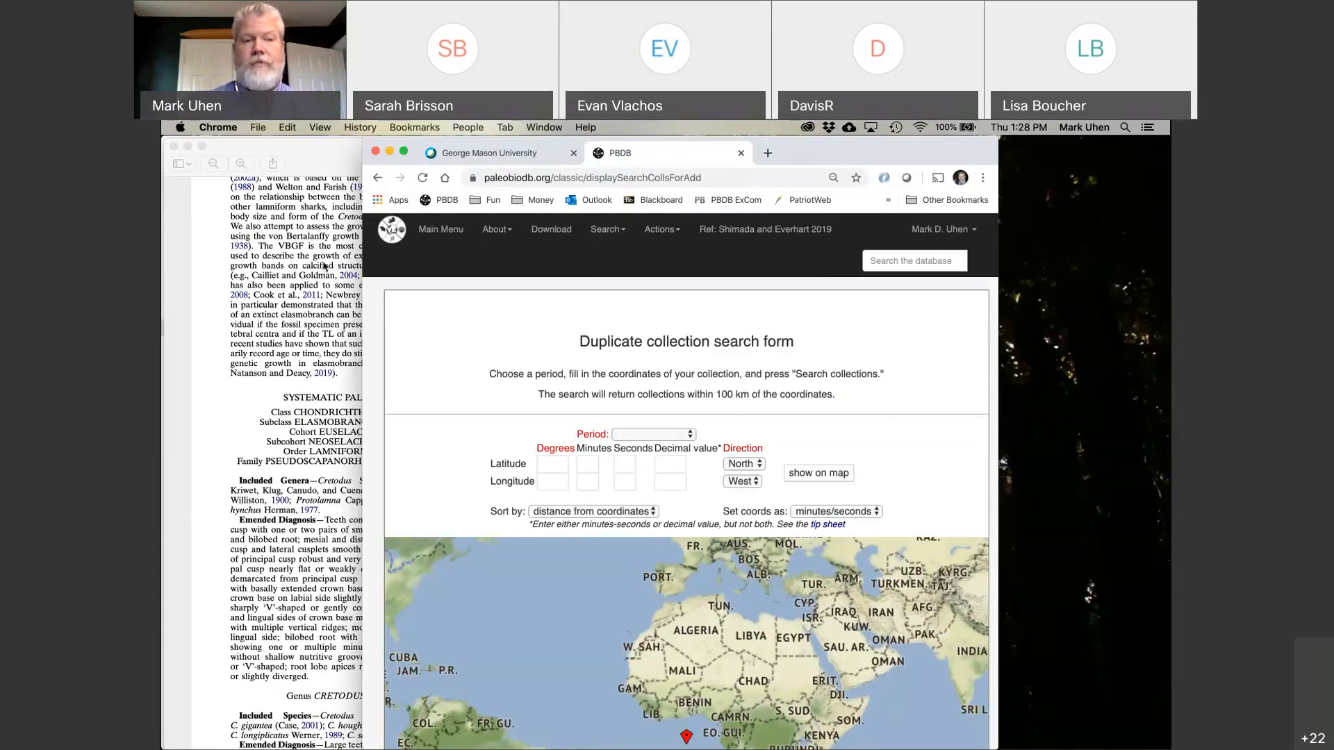
{"action": "left_click", "coordinate": [323, 266]}
{"action": "scroll", "coordinate": [486, 313], "scroll_direction": "down", "scroll_amount": 5}
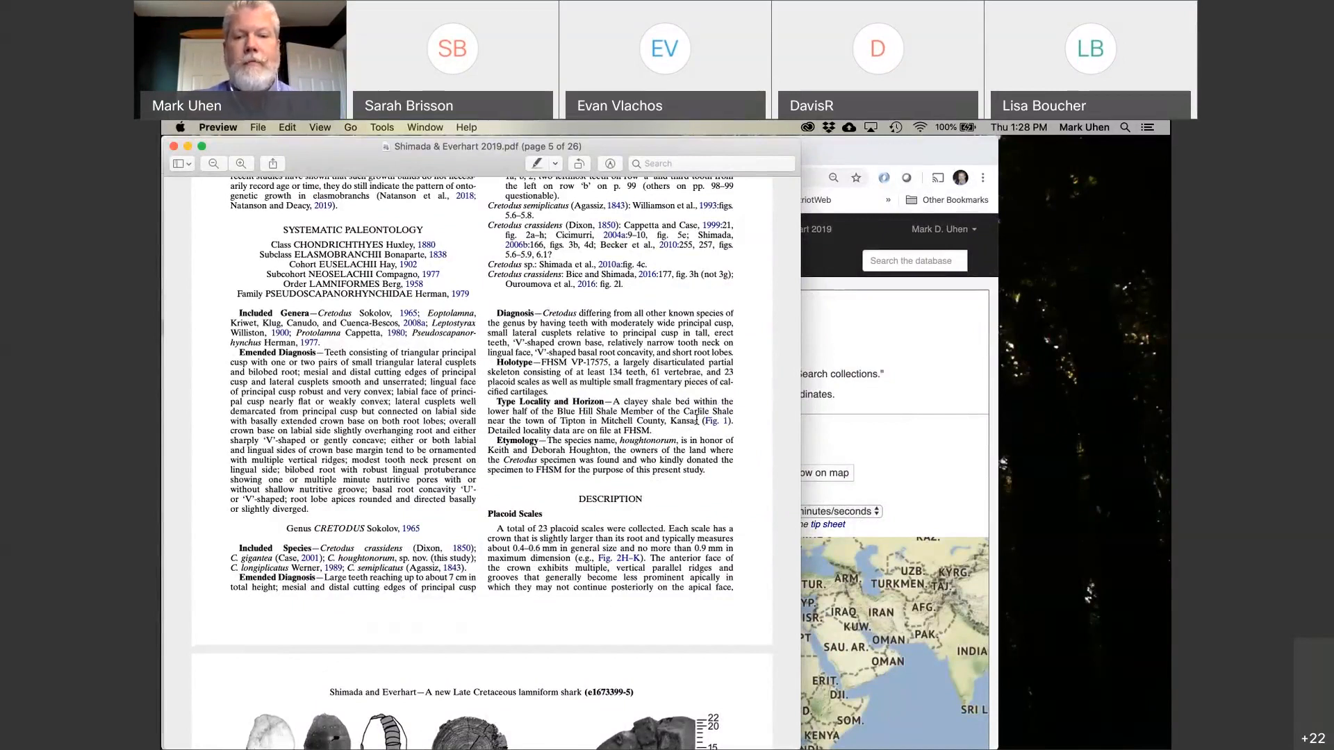
{"action": "left_click", "coordinate": [830, 340]}
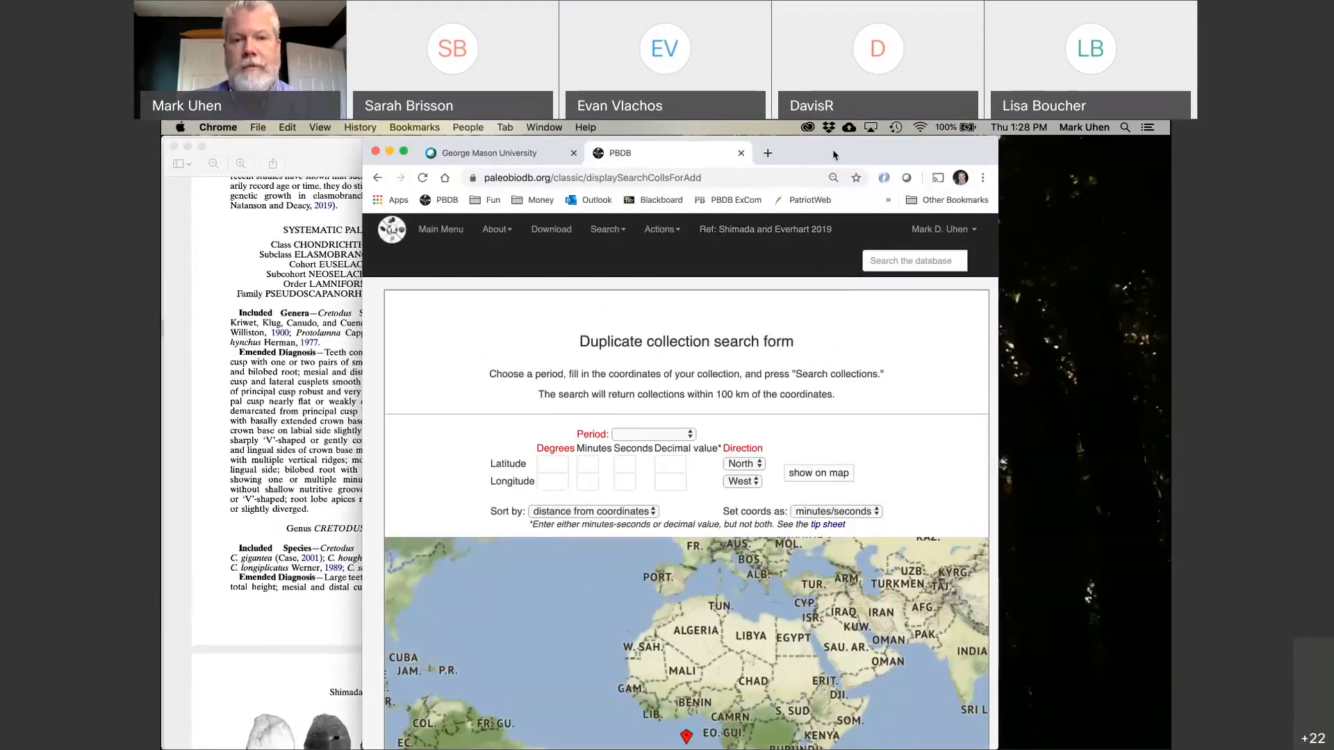
Search the web for geolocate in a new browser tab and open the GEOLocate web application.
{"action": "left_click", "coordinate": [768, 153]}
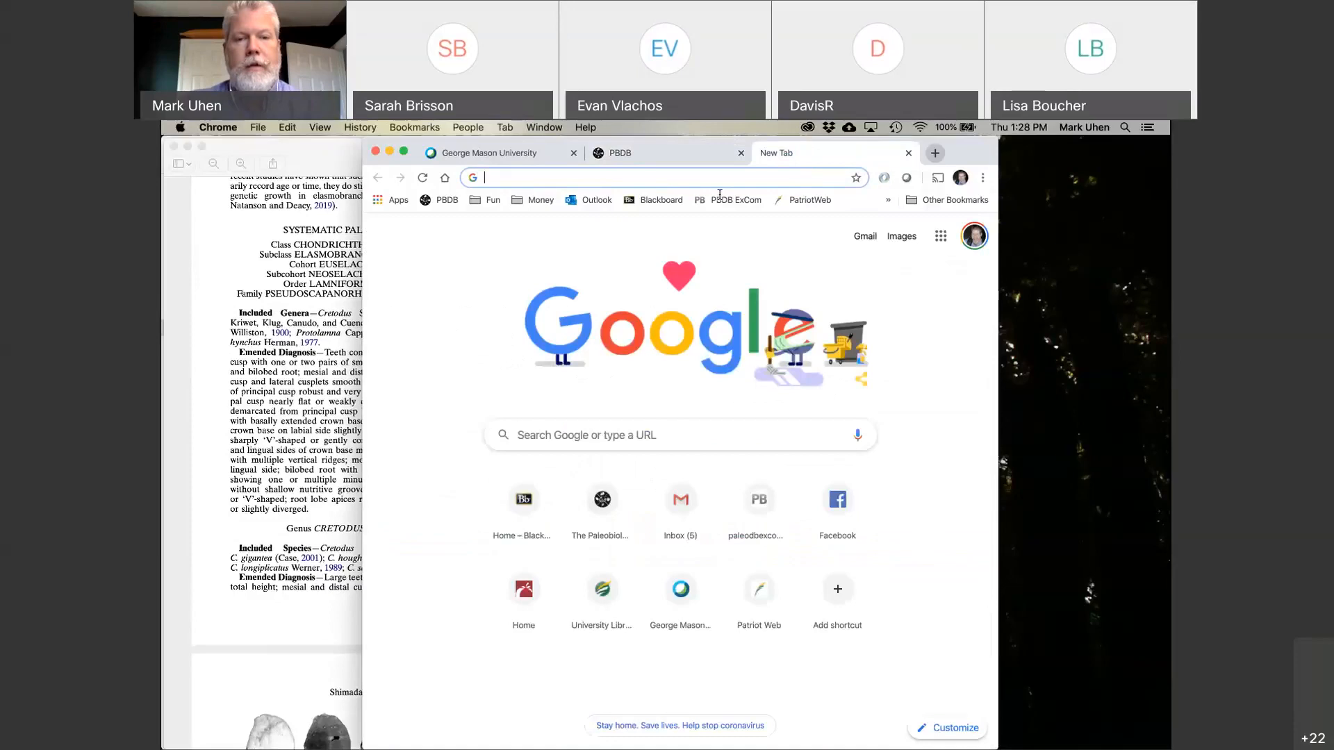
{"action": "left_click", "coordinate": [583, 434]}
{"action": "type", "text": "geolocat"}
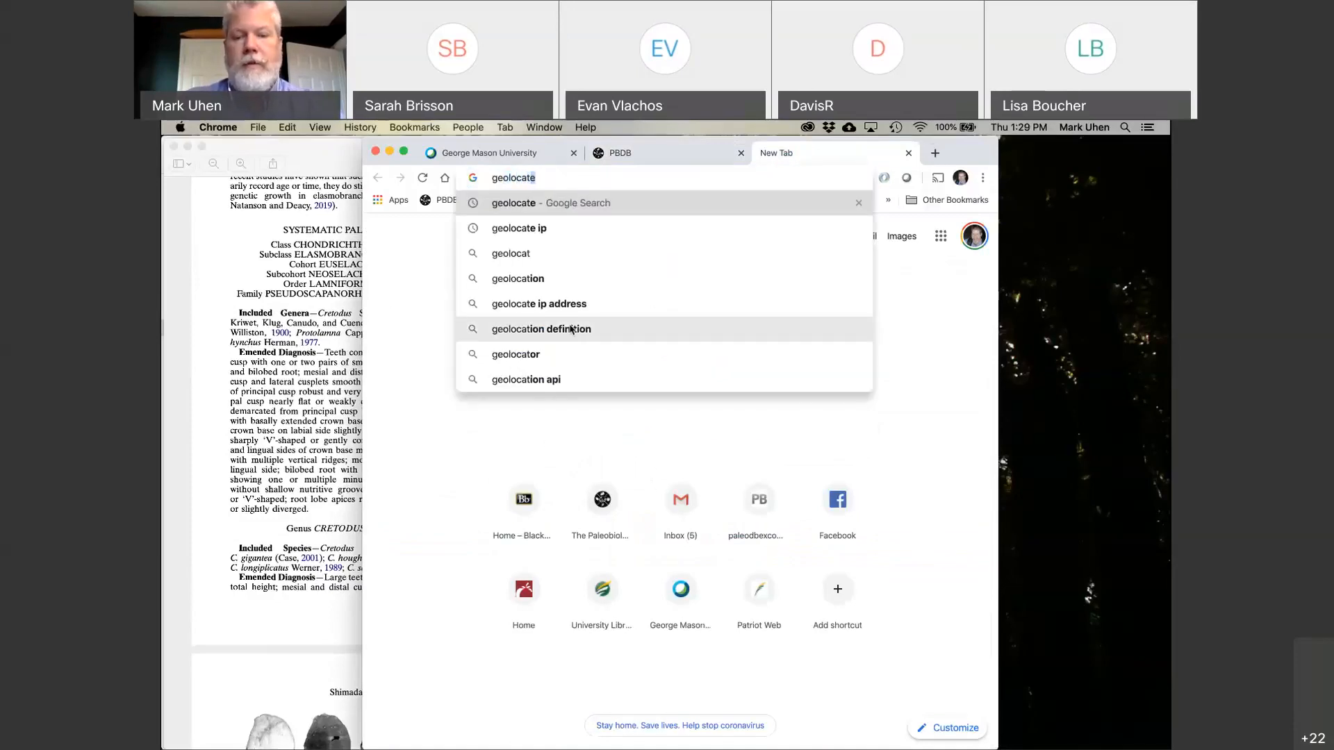
{"action": "key", "text": "Return"}
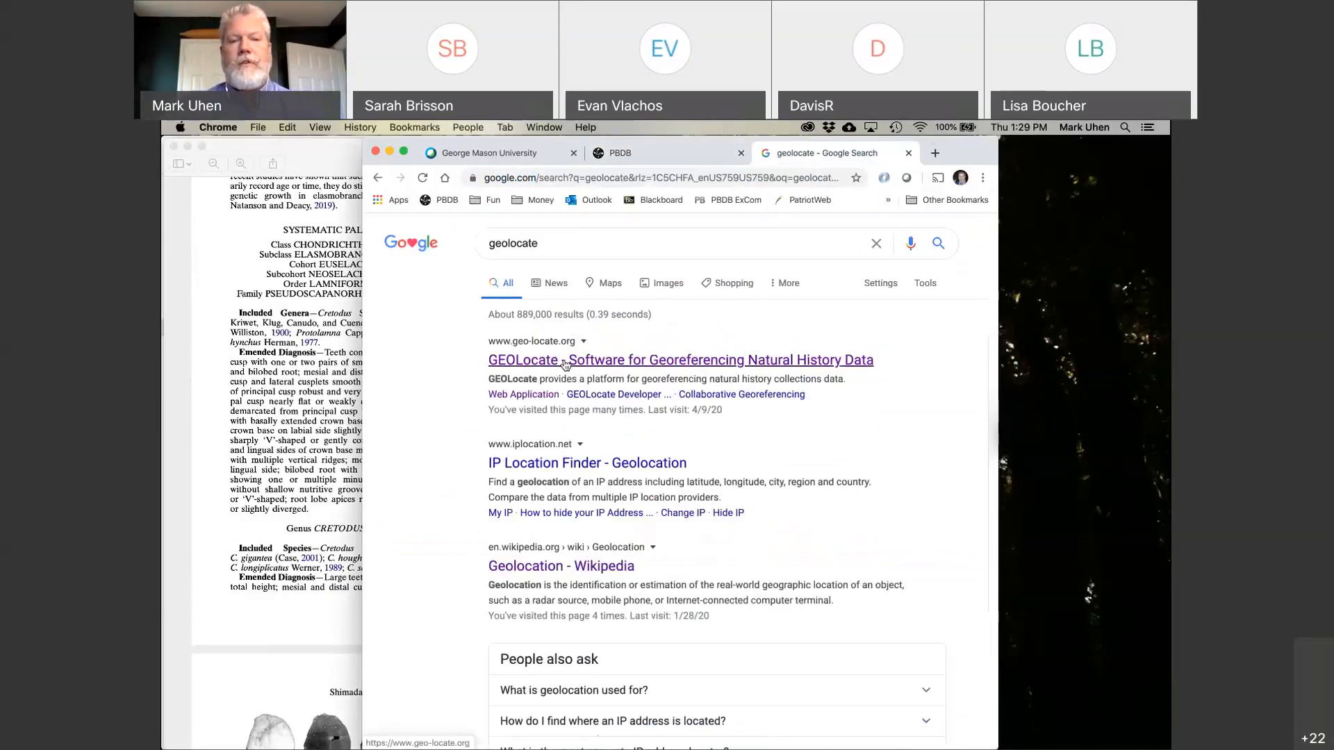
{"action": "left_click", "coordinate": [565, 366]}
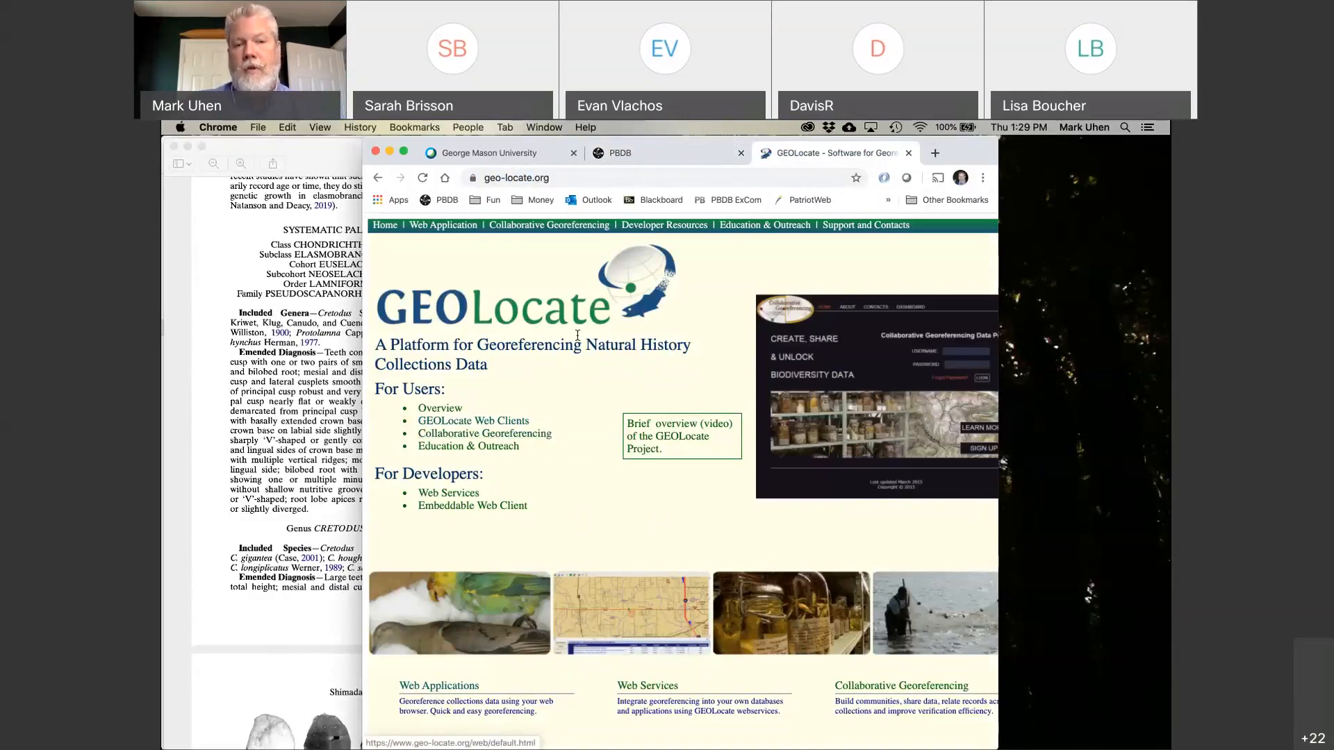
{"action": "left_click", "coordinate": [501, 423]}
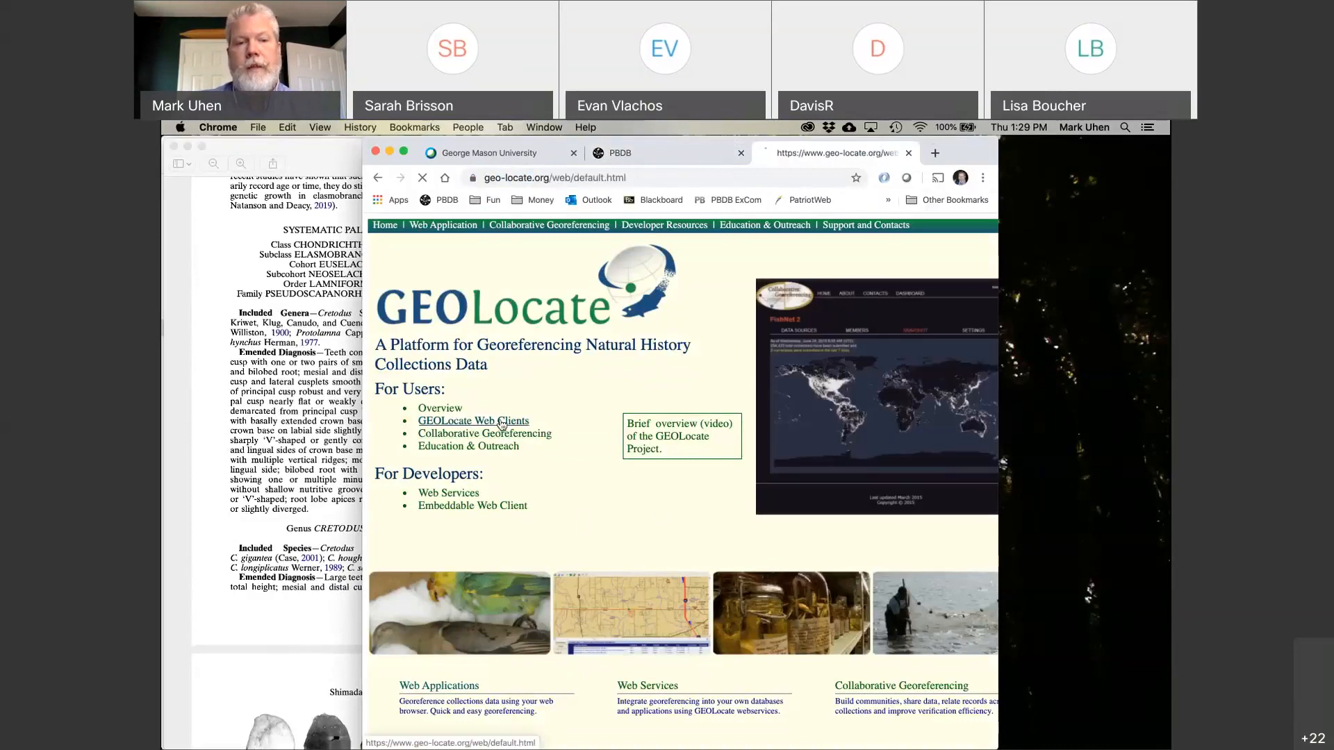
{"action": "left_click", "coordinate": [449, 419]}
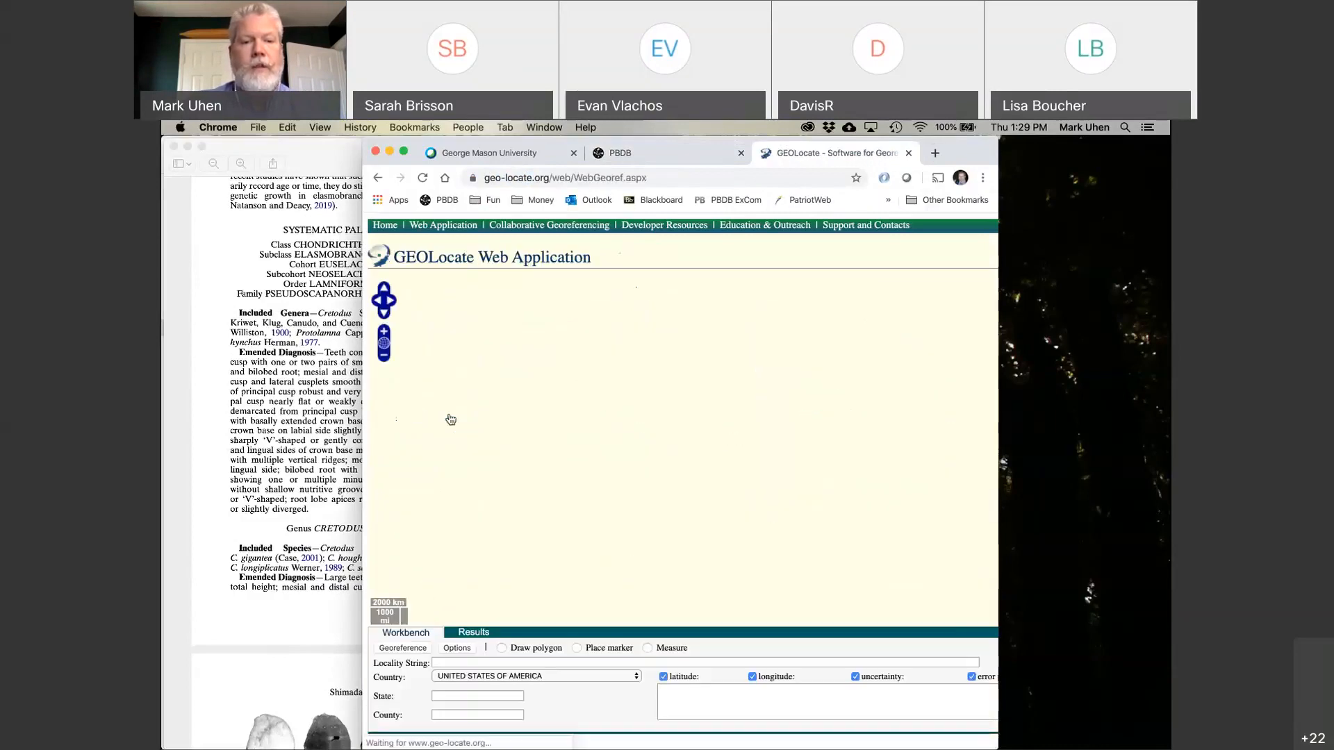
Georeference the locality Tipton in Kansas, United States of America, and copy the decimal part of the resulting latitude.
{"action": "left_click", "coordinate": [282, 650]}
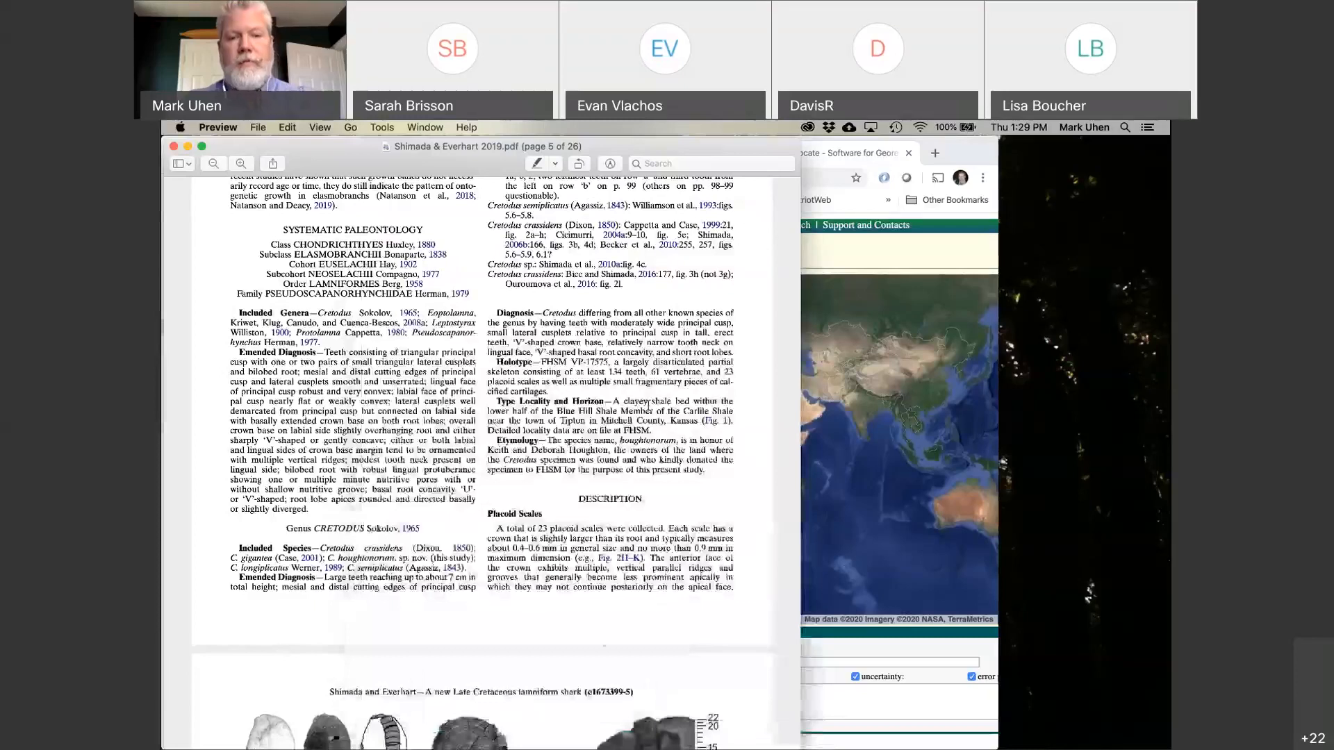
{"action": "left_click", "coordinate": [838, 653]}
{"action": "left_click", "coordinate": [565, 662]}
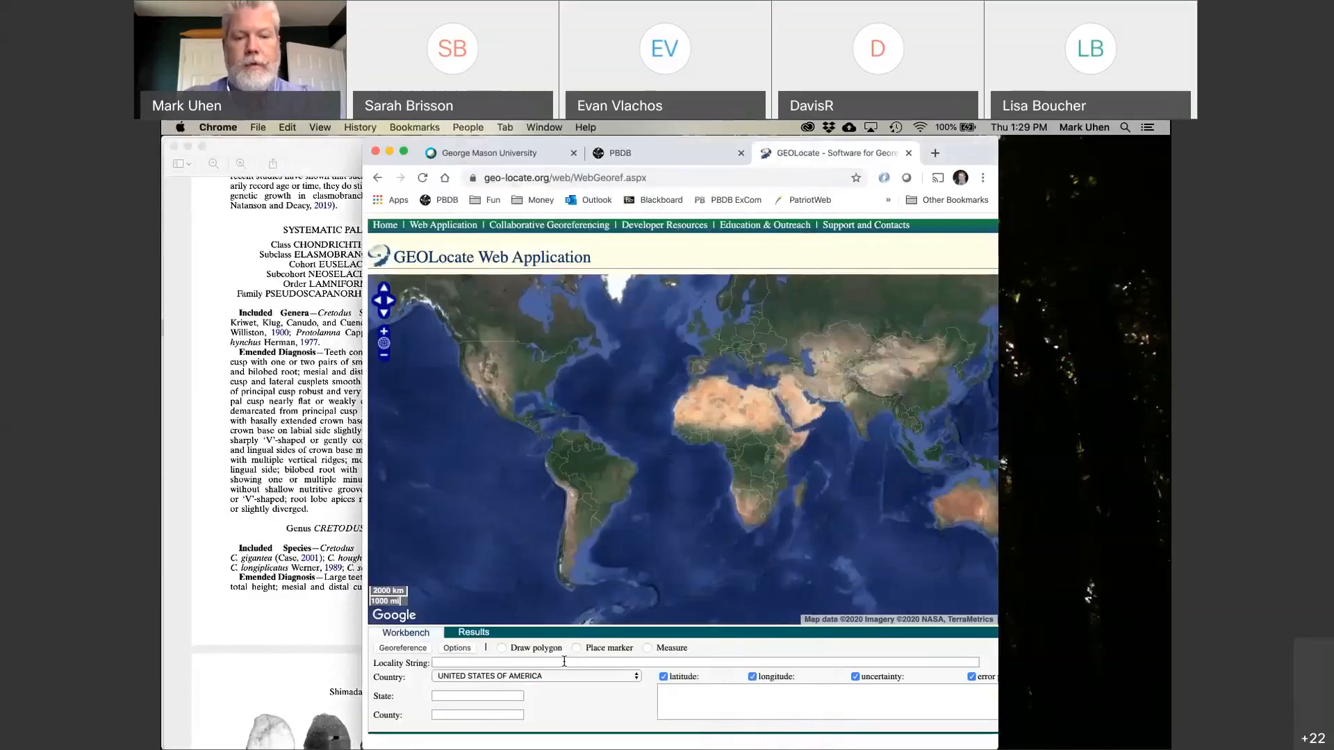
{"action": "type", "text": "Tipton"}
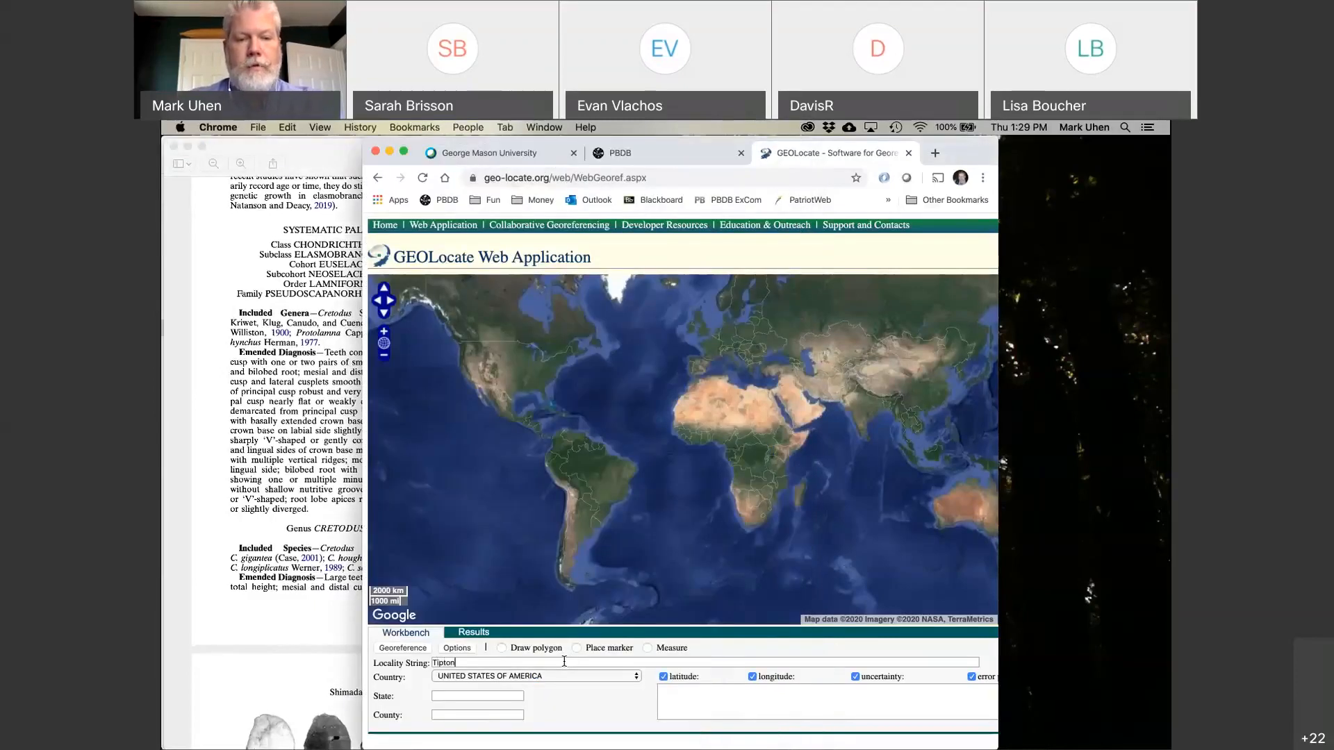
{"action": "left_click", "coordinate": [495, 696]}
{"action": "type", "text": "Kansas"}
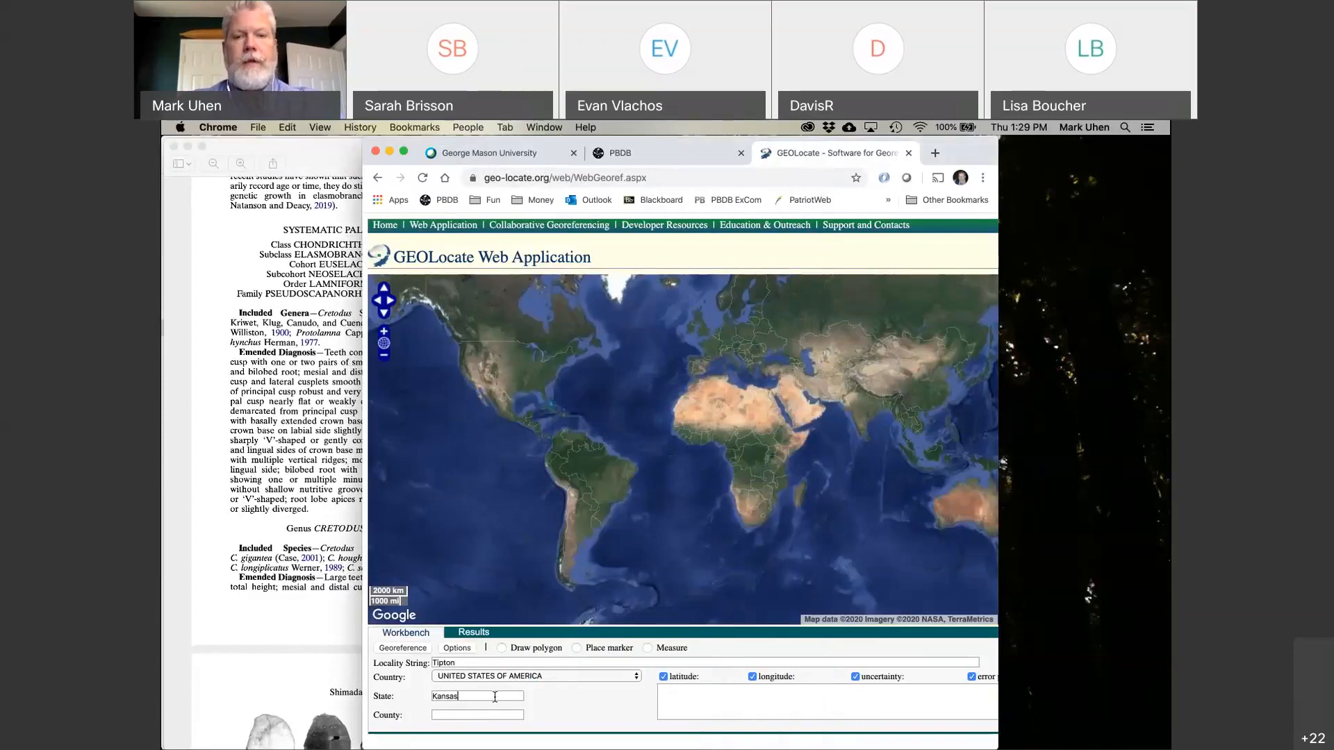
{"action": "key", "text": "Return"}
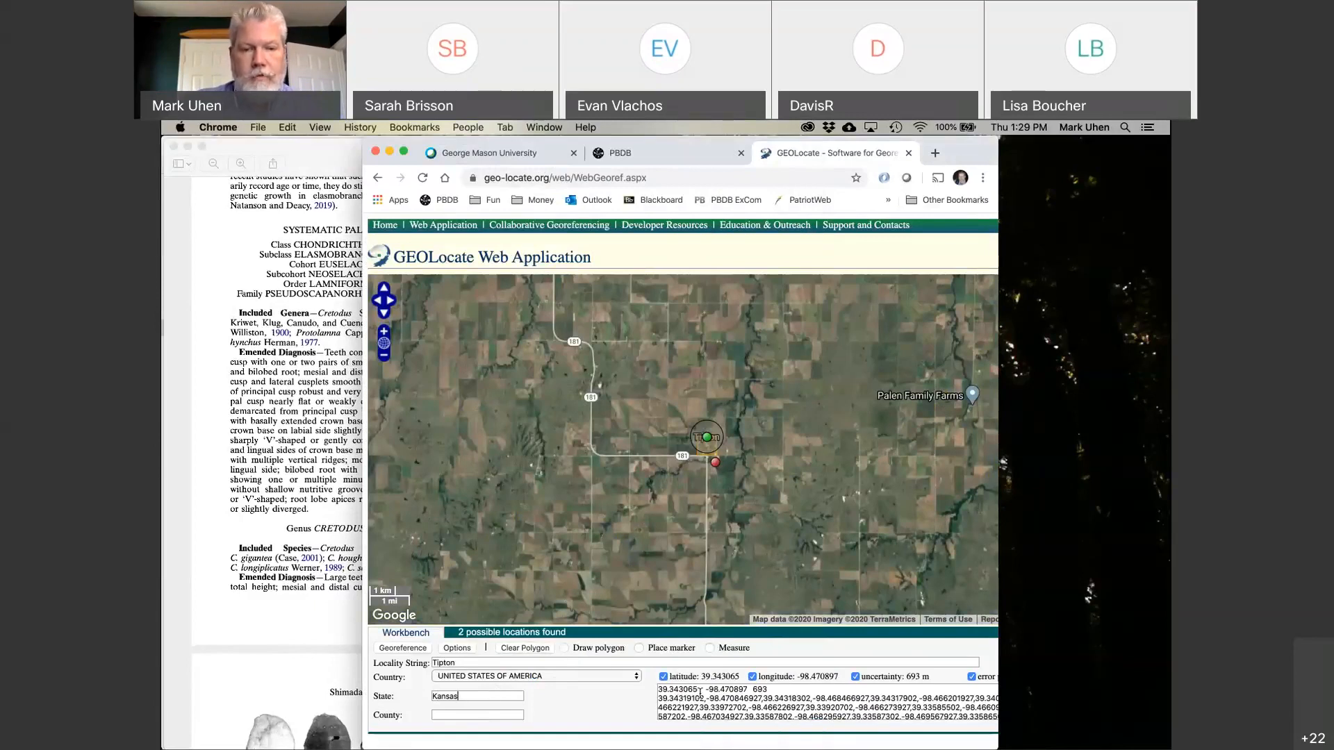
{"action": "left_click_drag", "start_coordinate": [697, 689], "coordinate": [670, 690]}
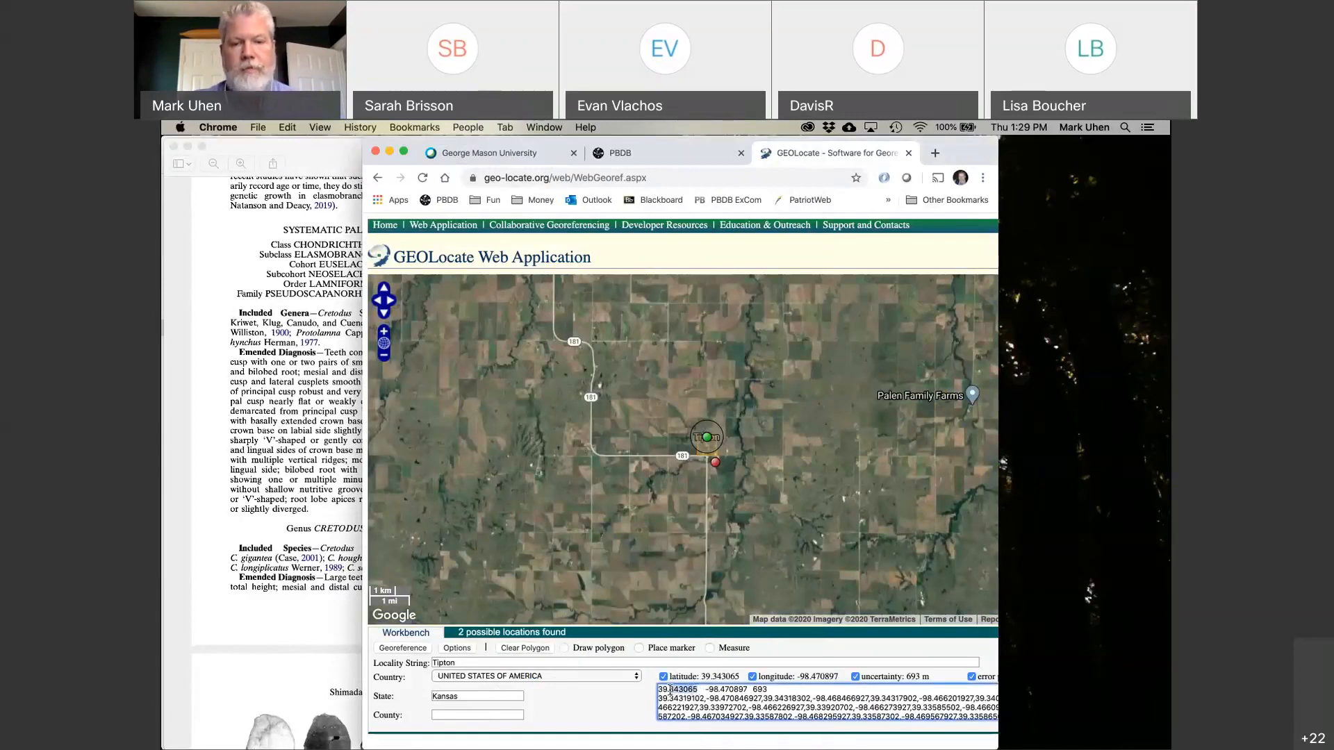
{"action": "mouse_move", "coordinate": [707, 742]}
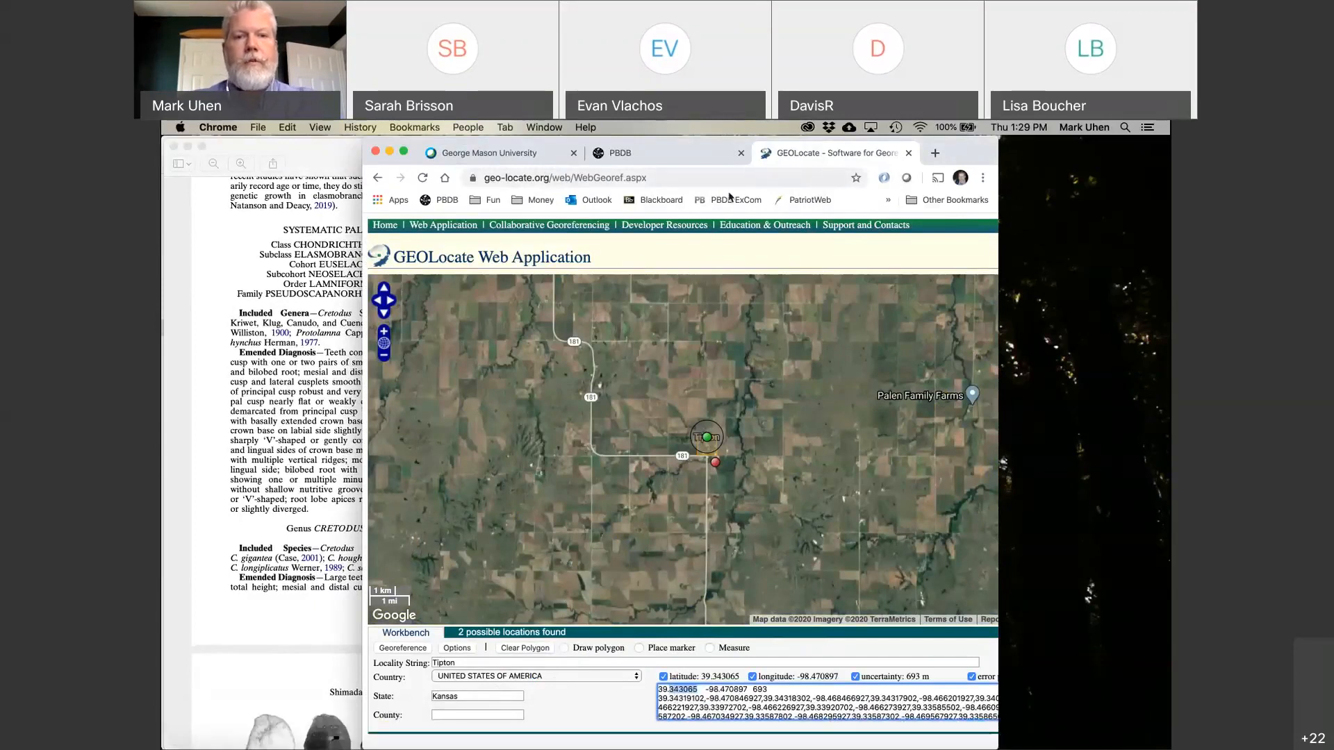
Consult the stratigraphic column in the paper's Figure 1 and set the duplicate collection search period to Cretaceous.
{"action": "left_click", "coordinate": [618, 153]}
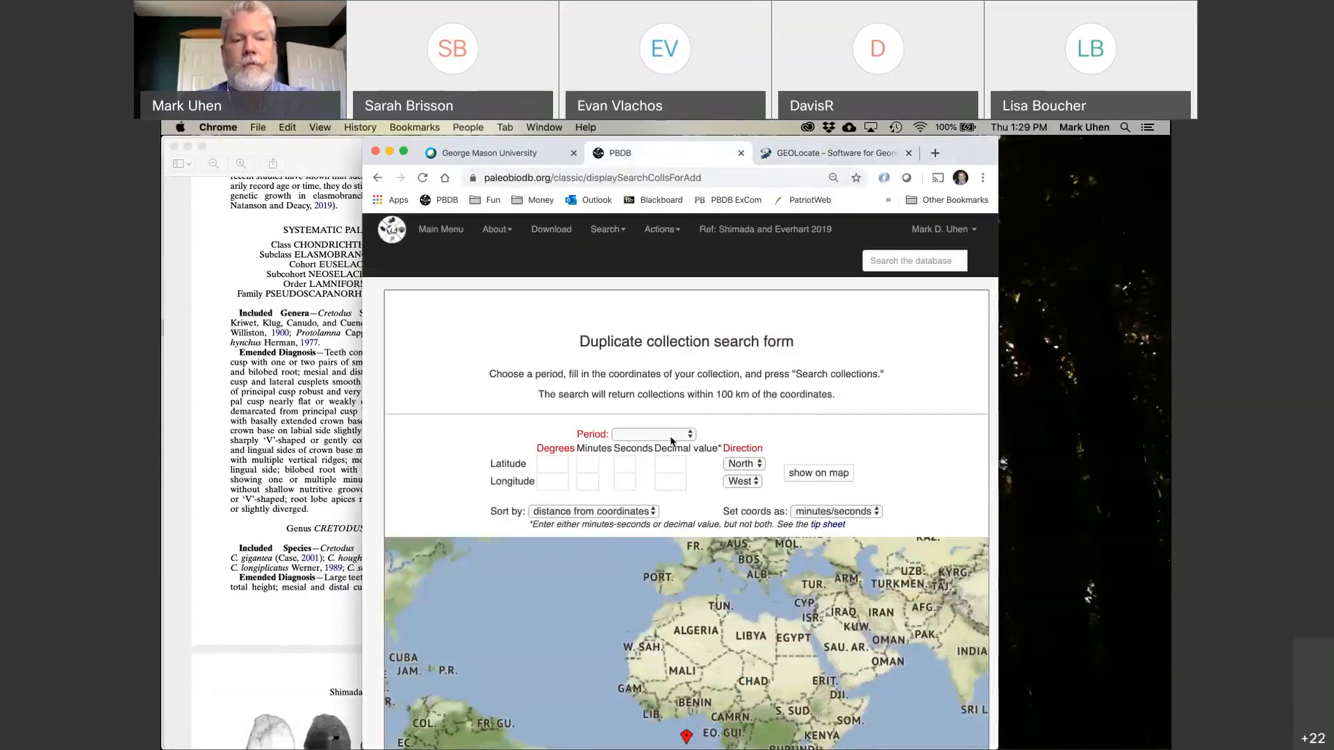
{"action": "left_click", "coordinate": [341, 538]}
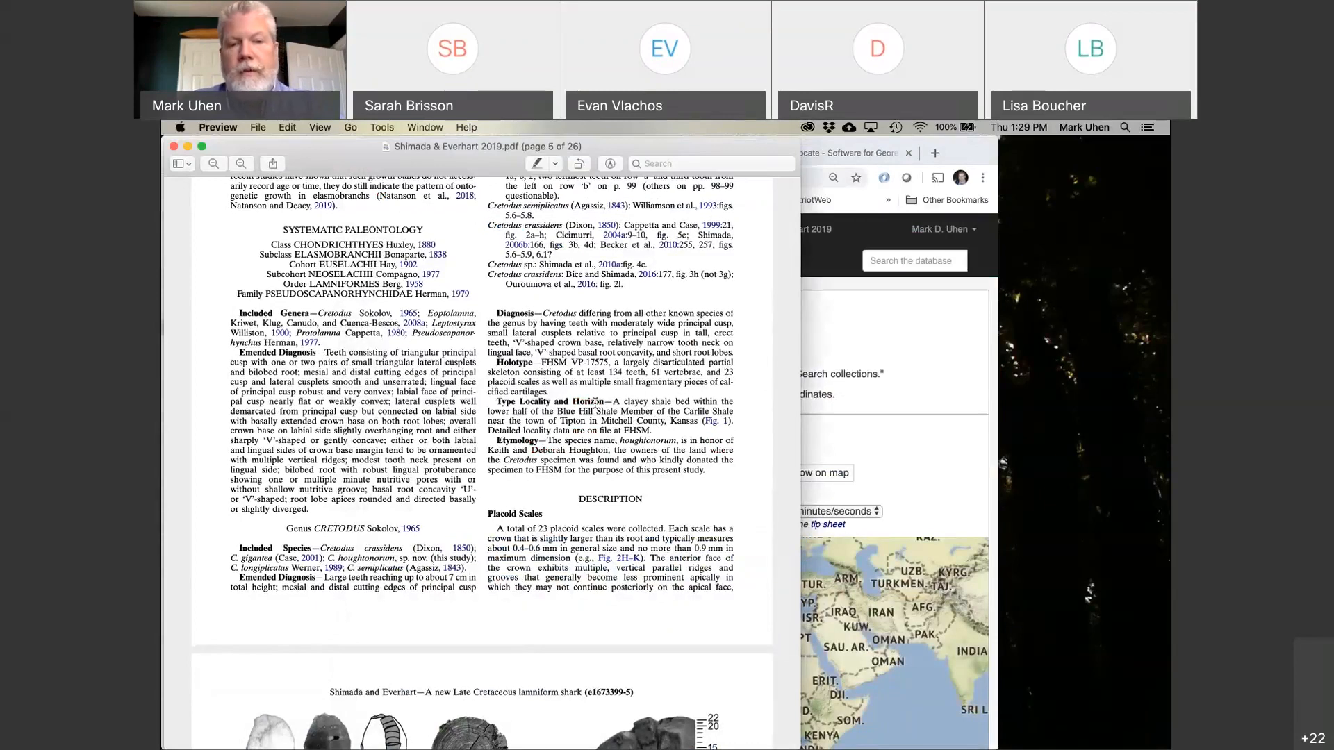
{"action": "scroll", "coordinate": [696, 433], "scroll_direction": "up", "scroll_amount": 10}
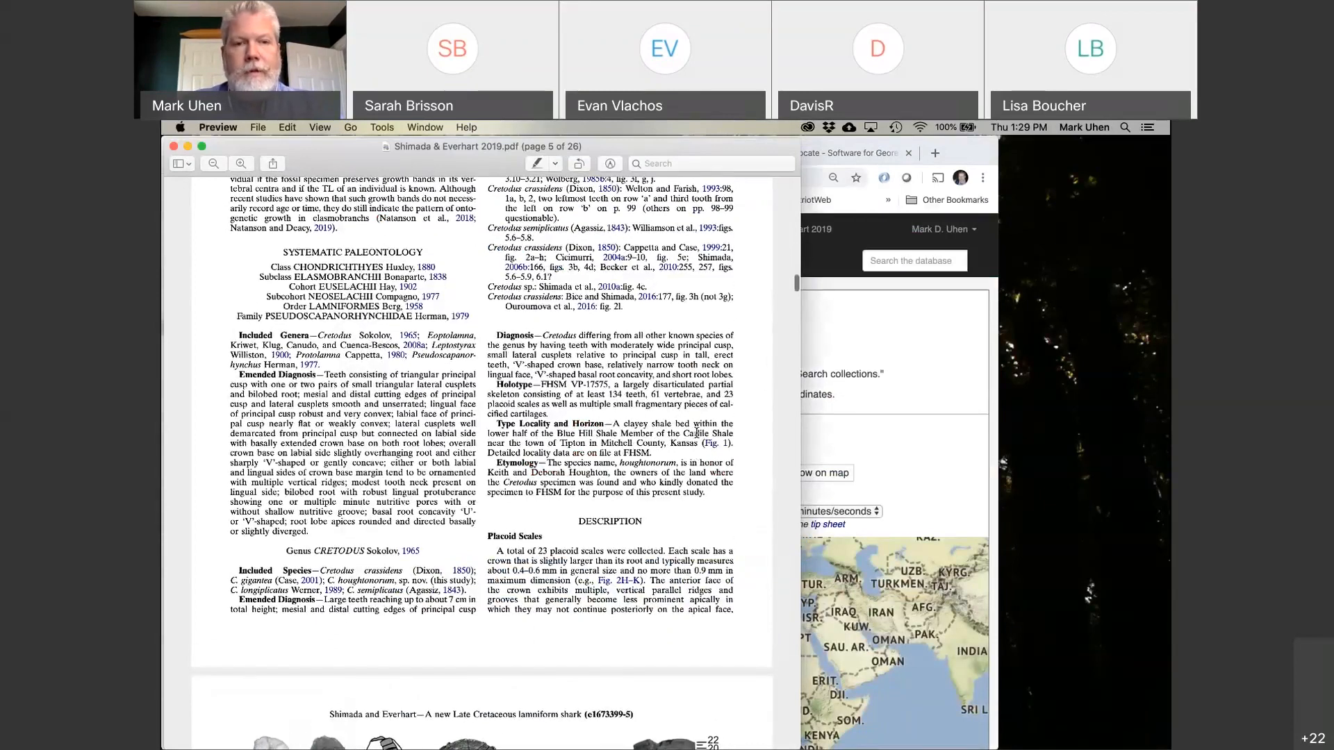
{"action": "scroll", "coordinate": [697, 432], "scroll_direction": "up", "scroll_amount": 20}
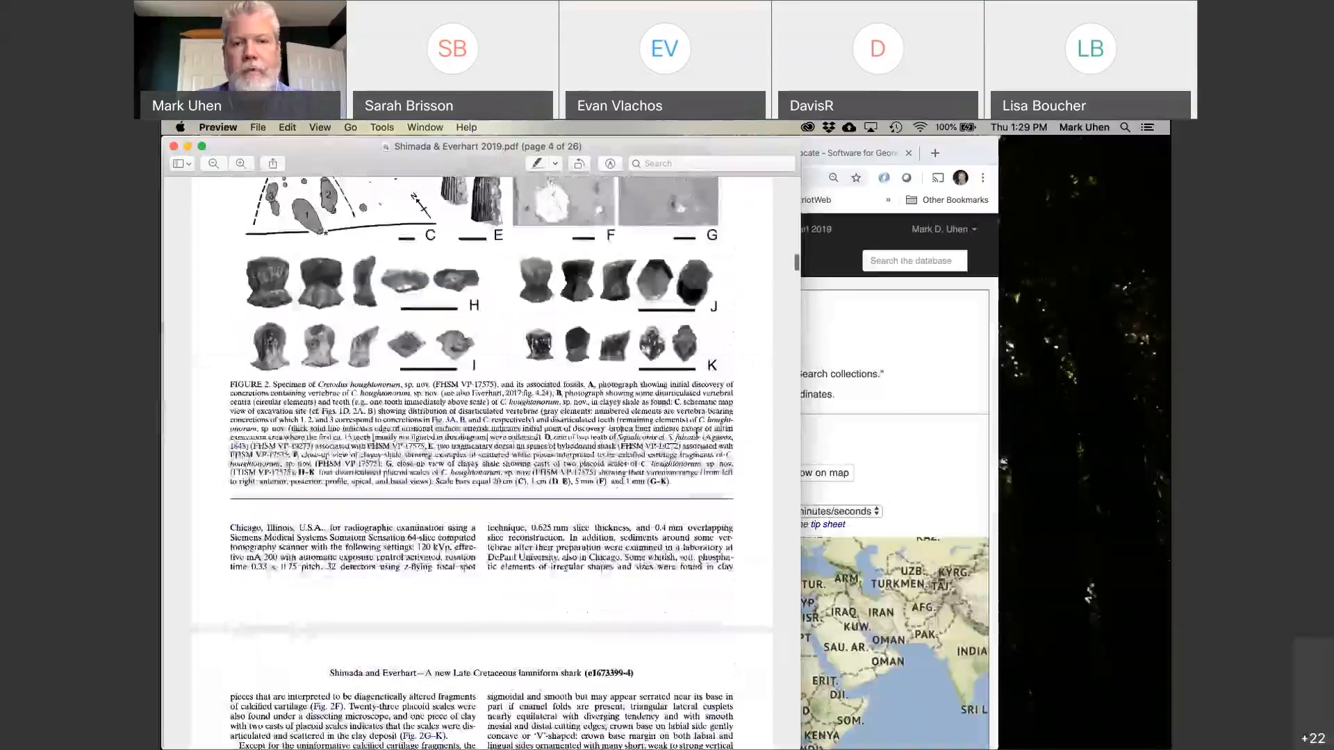
{"action": "scroll", "coordinate": [697, 431], "scroll_direction": "up", "scroll_amount": 7}
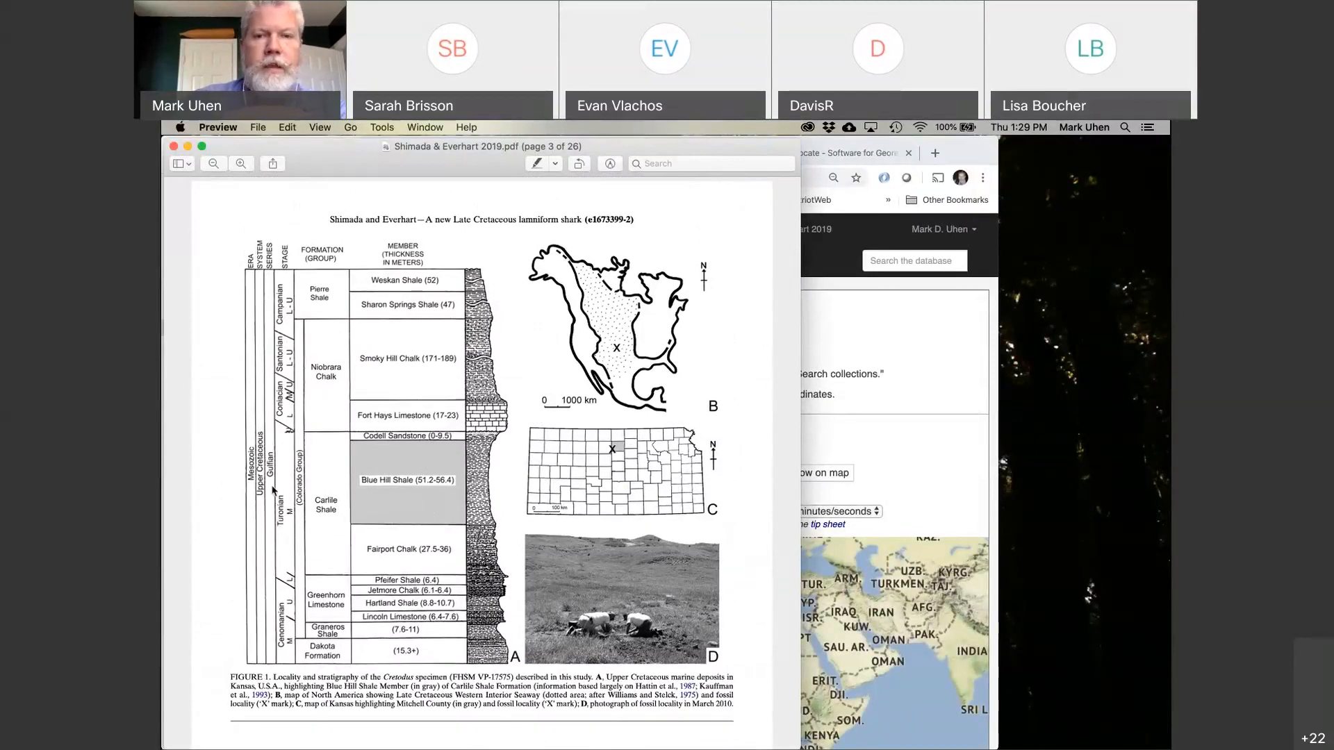
{"action": "left_click", "coordinate": [849, 210]}
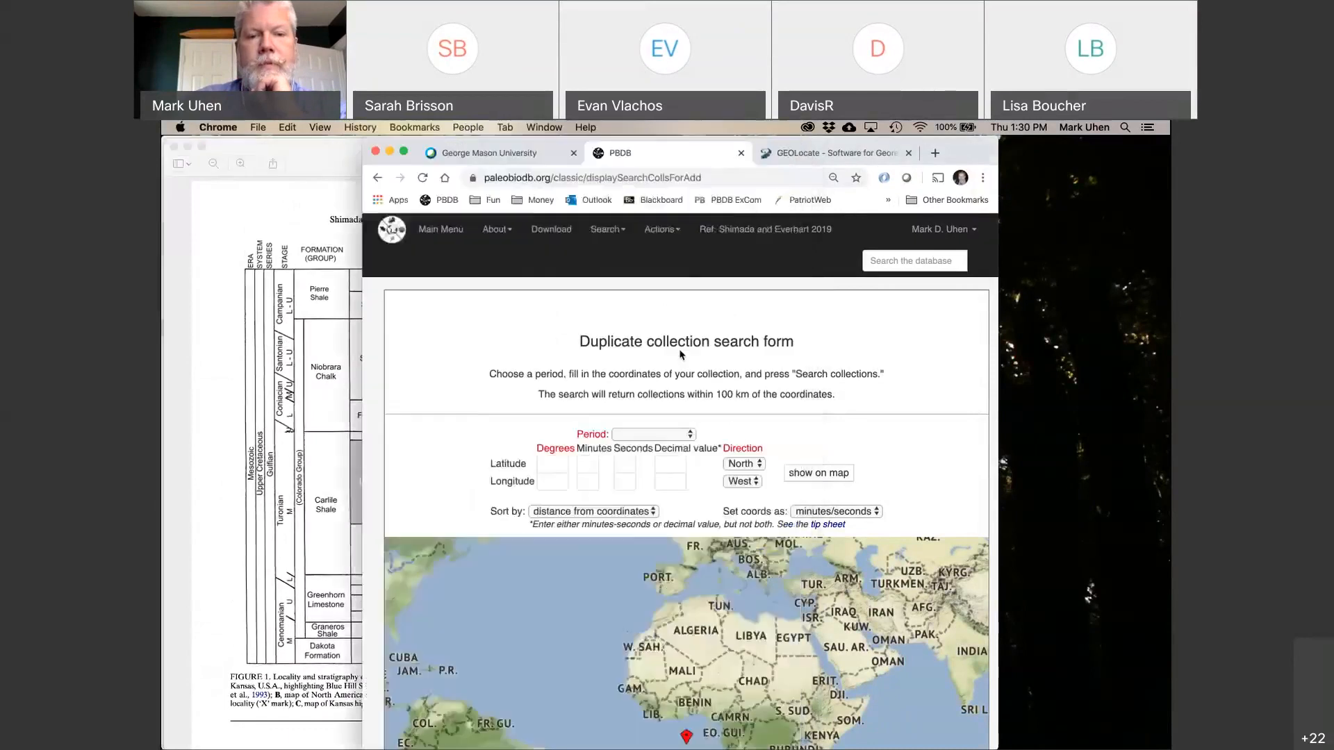
{"action": "left_click", "coordinate": [615, 435]}
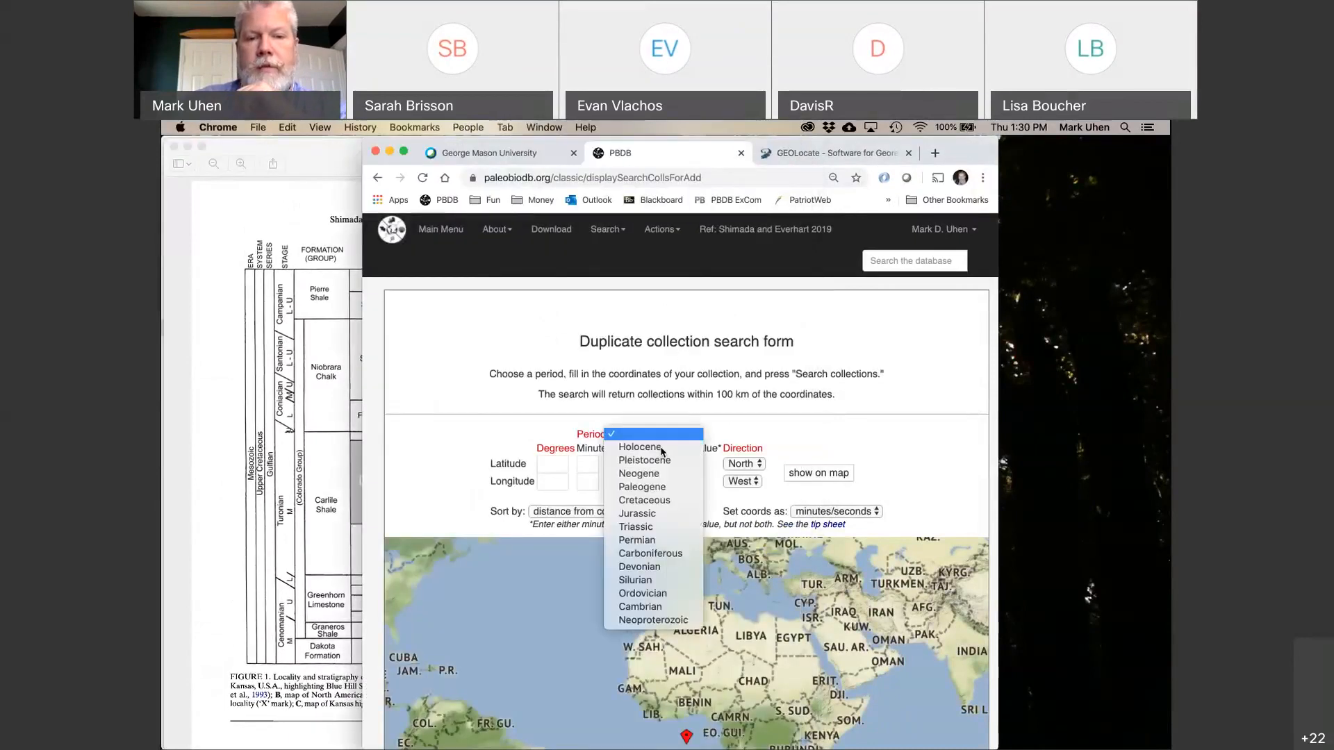
{"action": "left_click", "coordinate": [644, 500]}
Set the search latitude to 39 degrees with the copied decimal value 343065.
{"action": "left_click", "coordinate": [558, 465]}
{"action": "type", "text": "38"}
{"action": "key", "text": "Tab"}
{"action": "key", "text": "Tab"}
{"action": "key", "text": "Tab"}
{"action": "type", "text": "43065"}
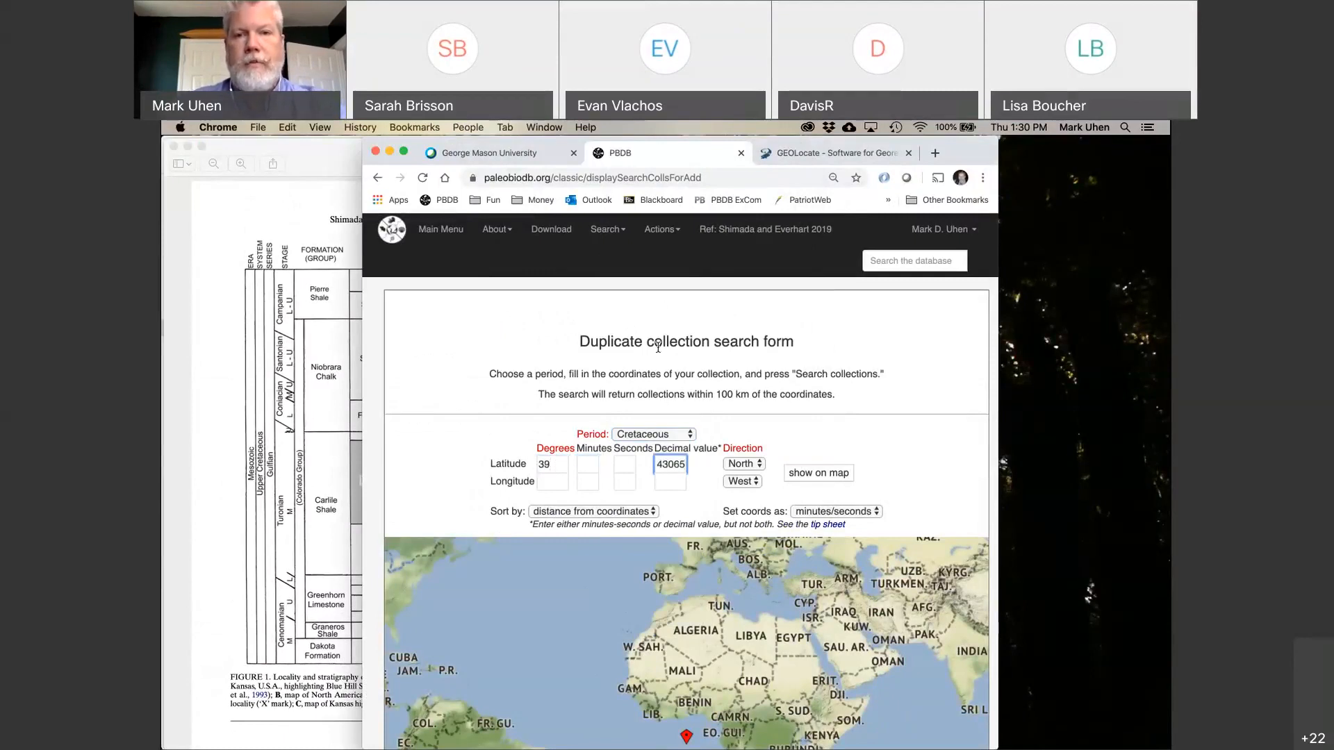
Copy the longitude decimals from the GEOLocate result and set the search longitude to 98 degrees with decimal value 470897.
{"action": "left_click", "coordinate": [830, 152]}
{"action": "left_click", "coordinate": [723, 689]}
{"action": "double_click", "coordinate": [724, 690]}
{"action": "key", "text": "super+c"}
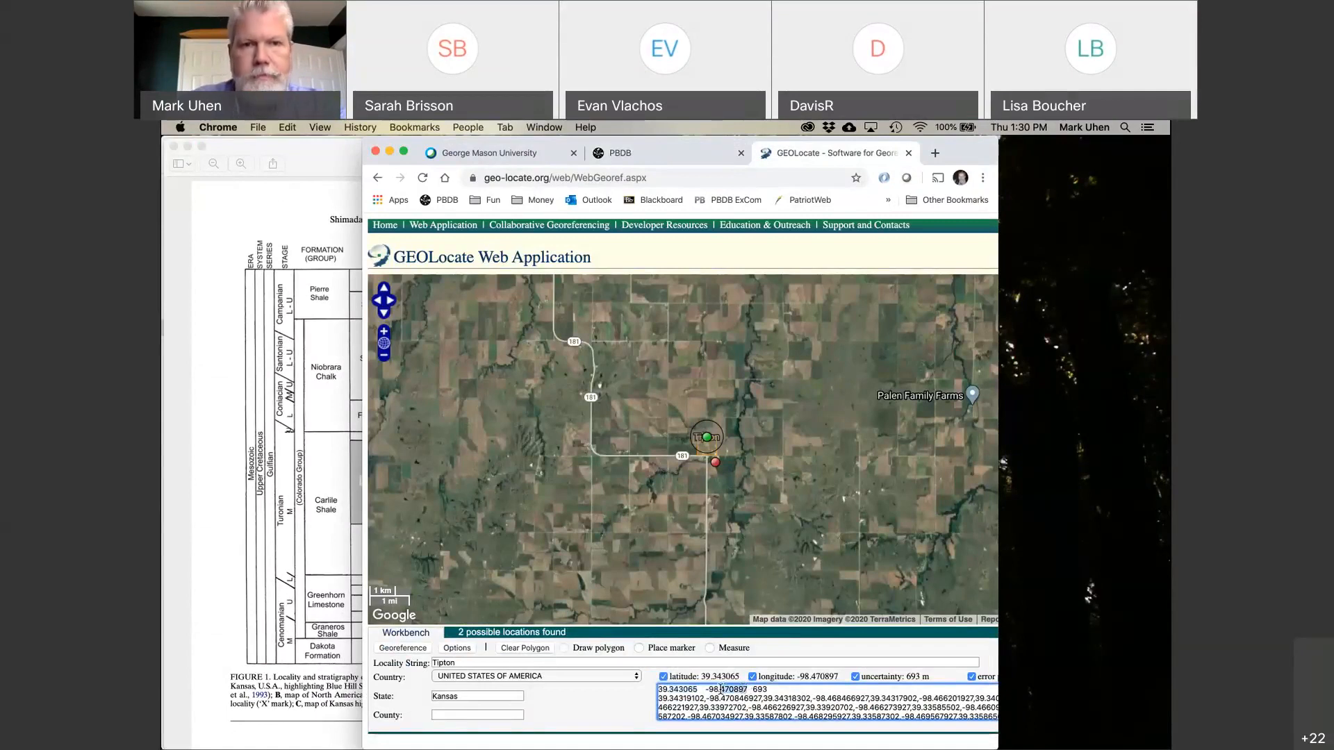
{"action": "left_click", "coordinate": [620, 153]}
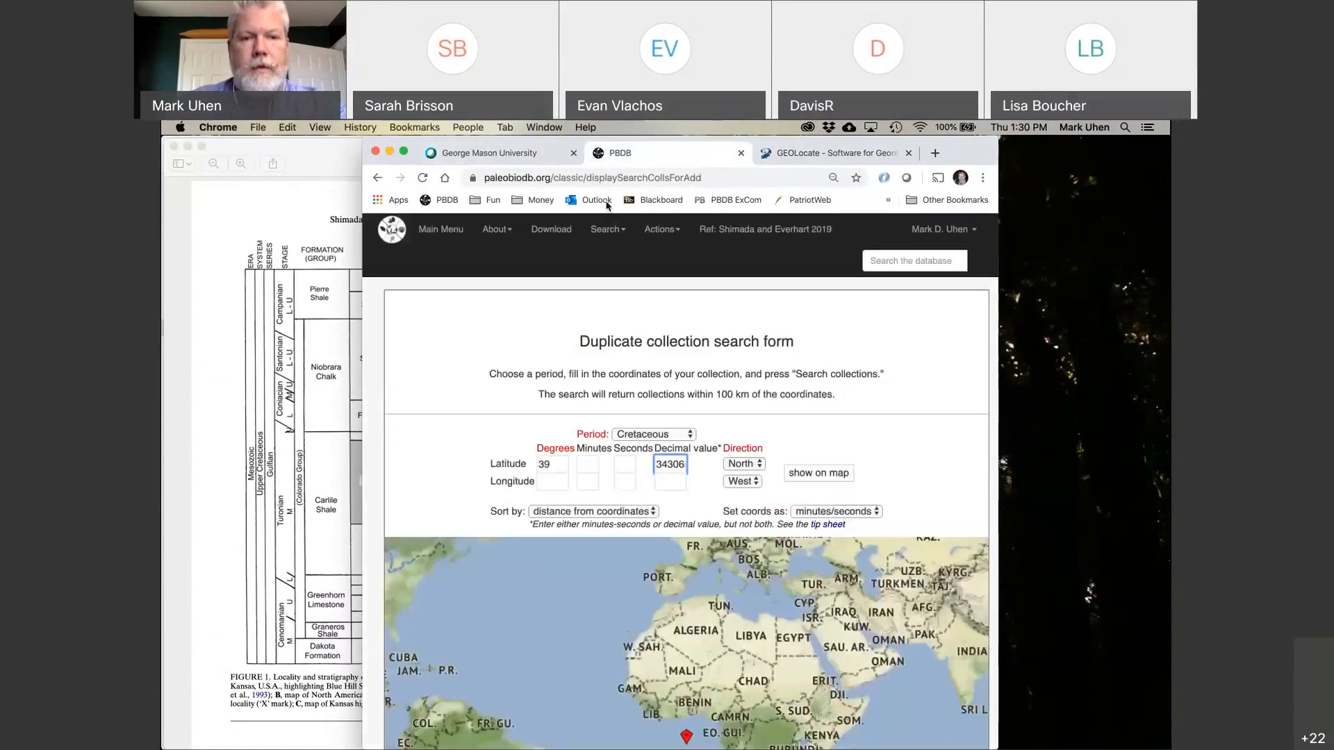
{"action": "left_click", "coordinate": [543, 480]}
{"action": "type", "text": "98"}
{"action": "key", "text": "Tab"}
{"action": "key", "text": "Tab"}
{"action": "key", "text": "Tab"}
{"action": "type", "text": "v"}
{"action": "key", "text": "super+v"}
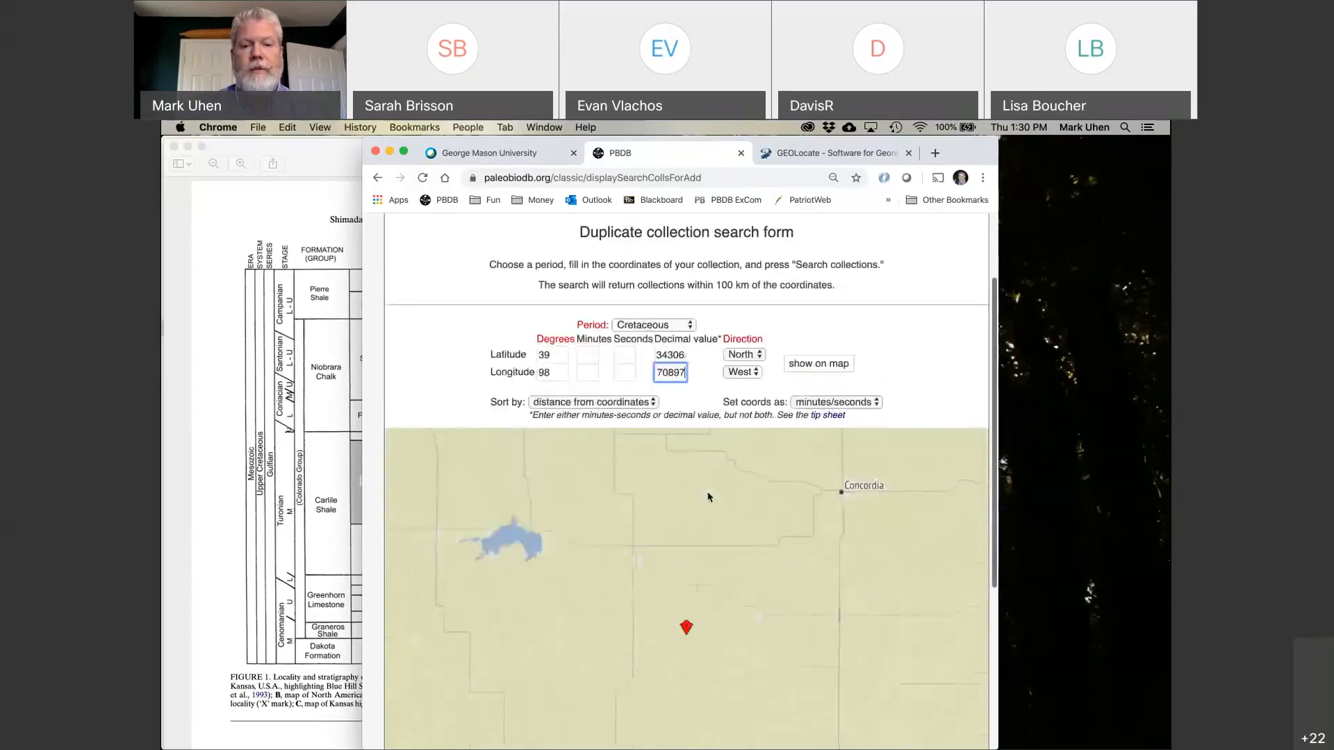
{"action": "scroll", "coordinate": [707, 499], "scroll_direction": "down", "scroll_amount": 4}
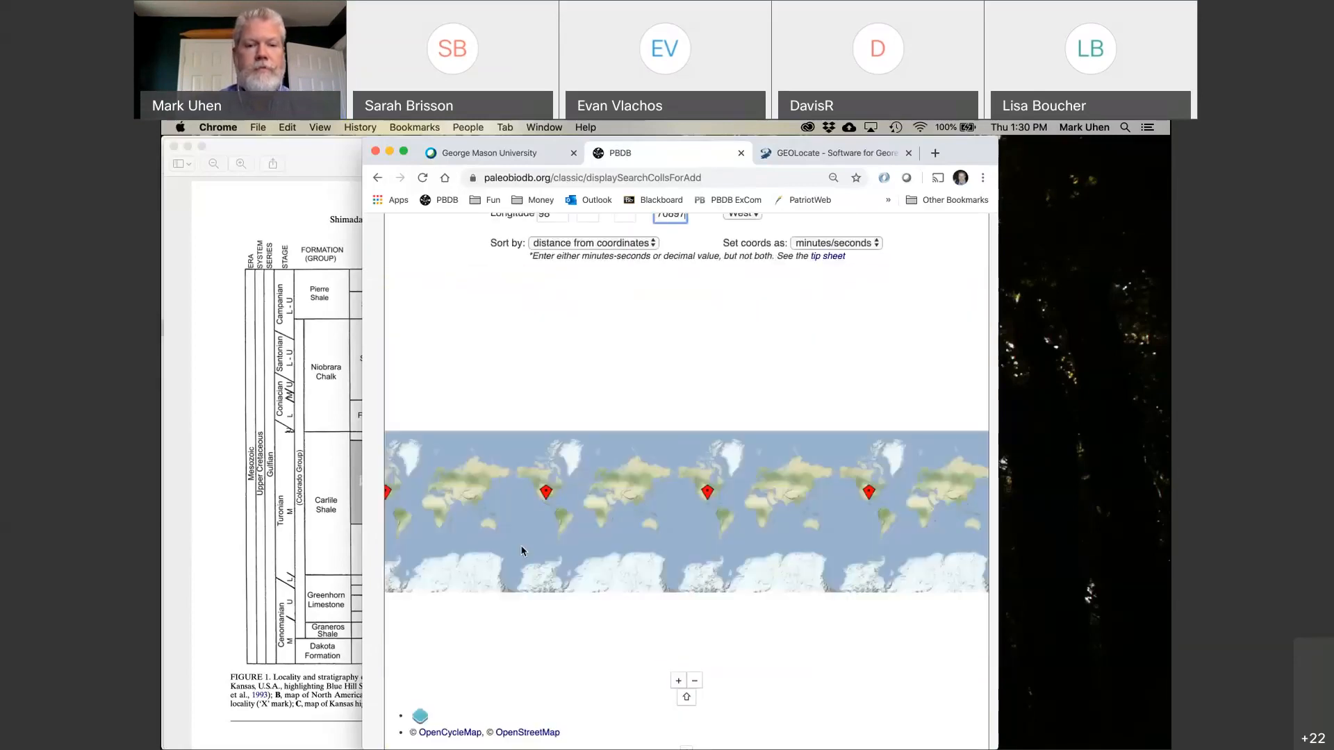
Search for existing collections near the entered coordinates and check the matches for a duplicate of the Tipton locality.
{"action": "scroll", "coordinate": [753, 701], "scroll_direction": "down", "scroll_amount": 2}
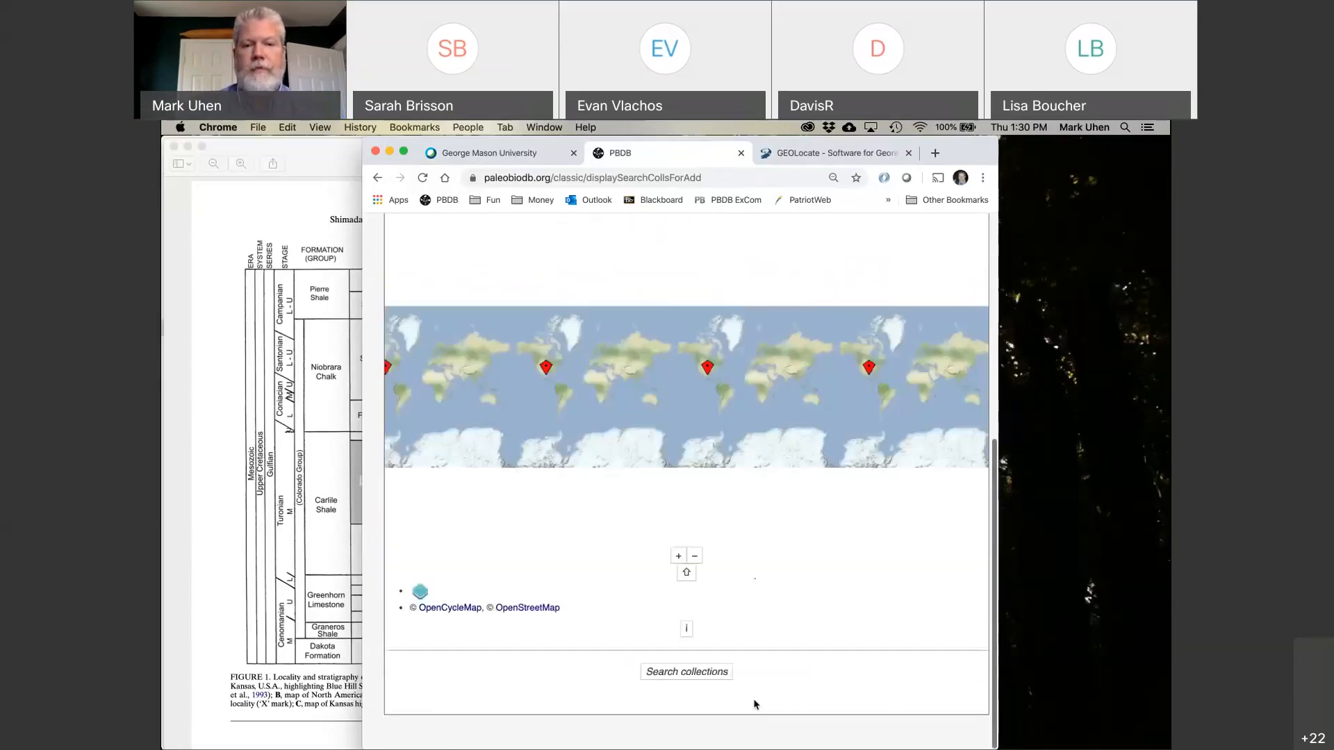
{"action": "left_click", "coordinate": [698, 681]}
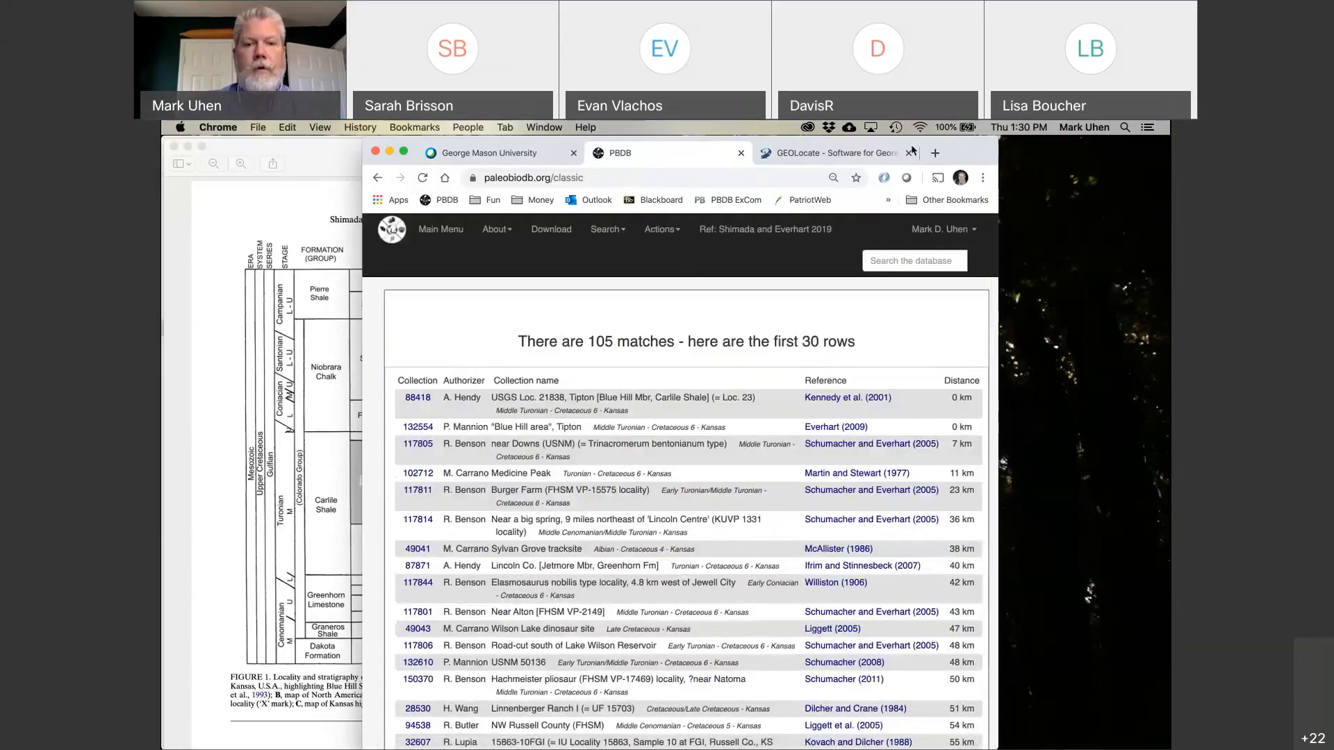
{"action": "left_click_drag", "start_coordinate": [963, 152], "coordinate": [873, 130]}
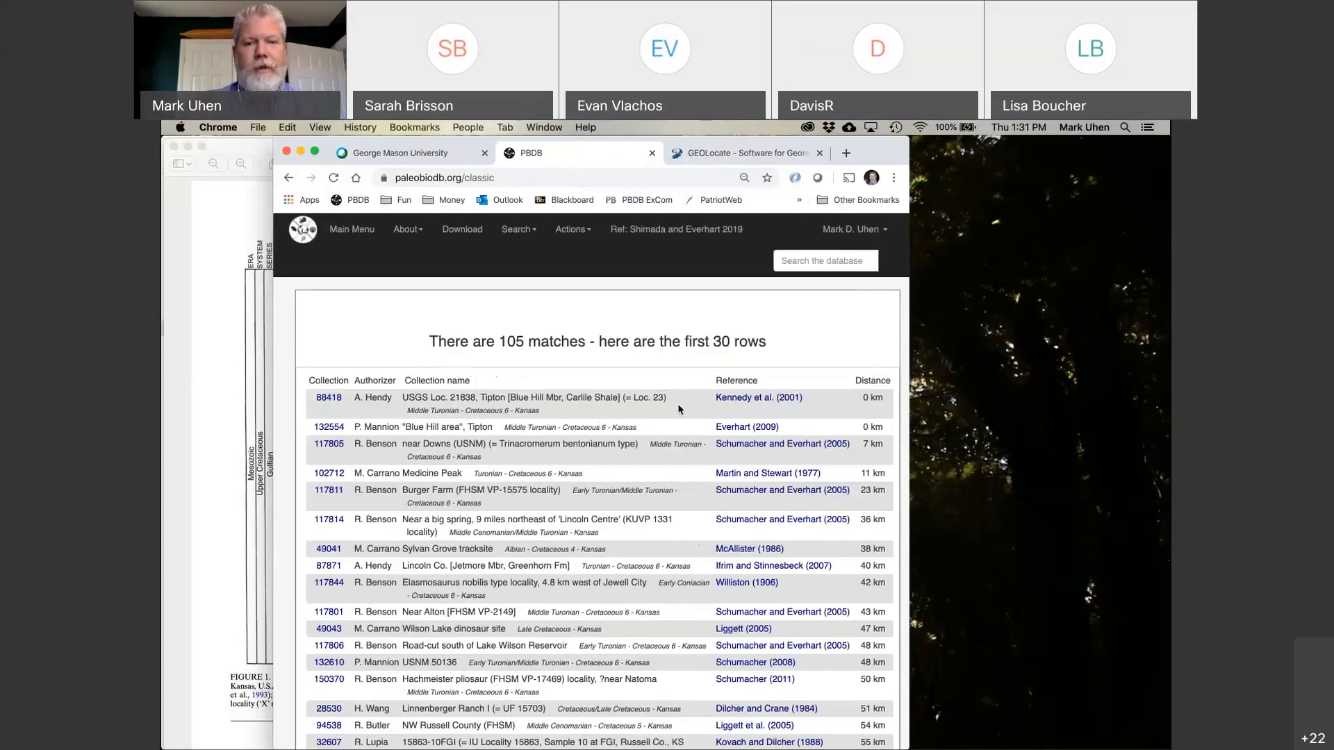
Start a new collection record from the end of the list of matching collections.
{"action": "scroll", "coordinate": [679, 409], "scroll_direction": "down", "scroll_amount": 10}
{"action": "left_click", "coordinate": [597, 686]}
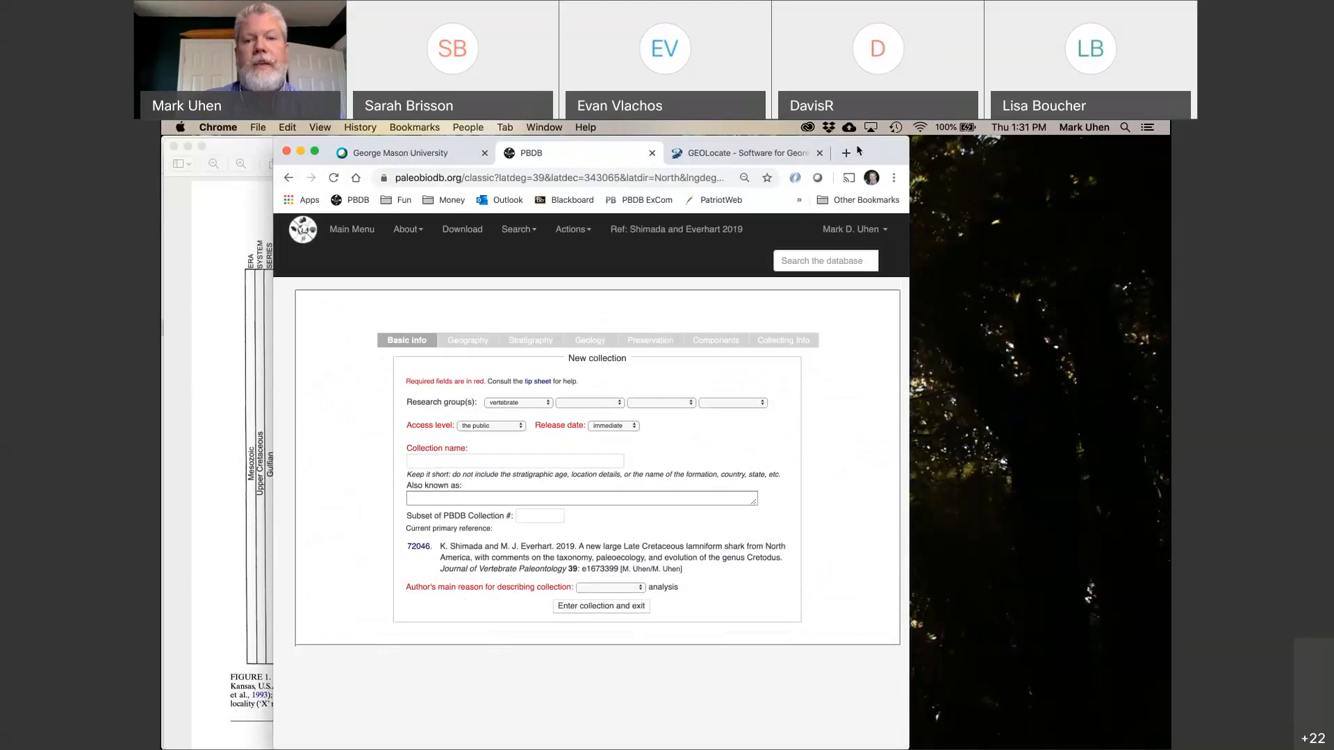
{"action": "left_click_drag", "start_coordinate": [859, 150], "coordinate": [873, 151]}
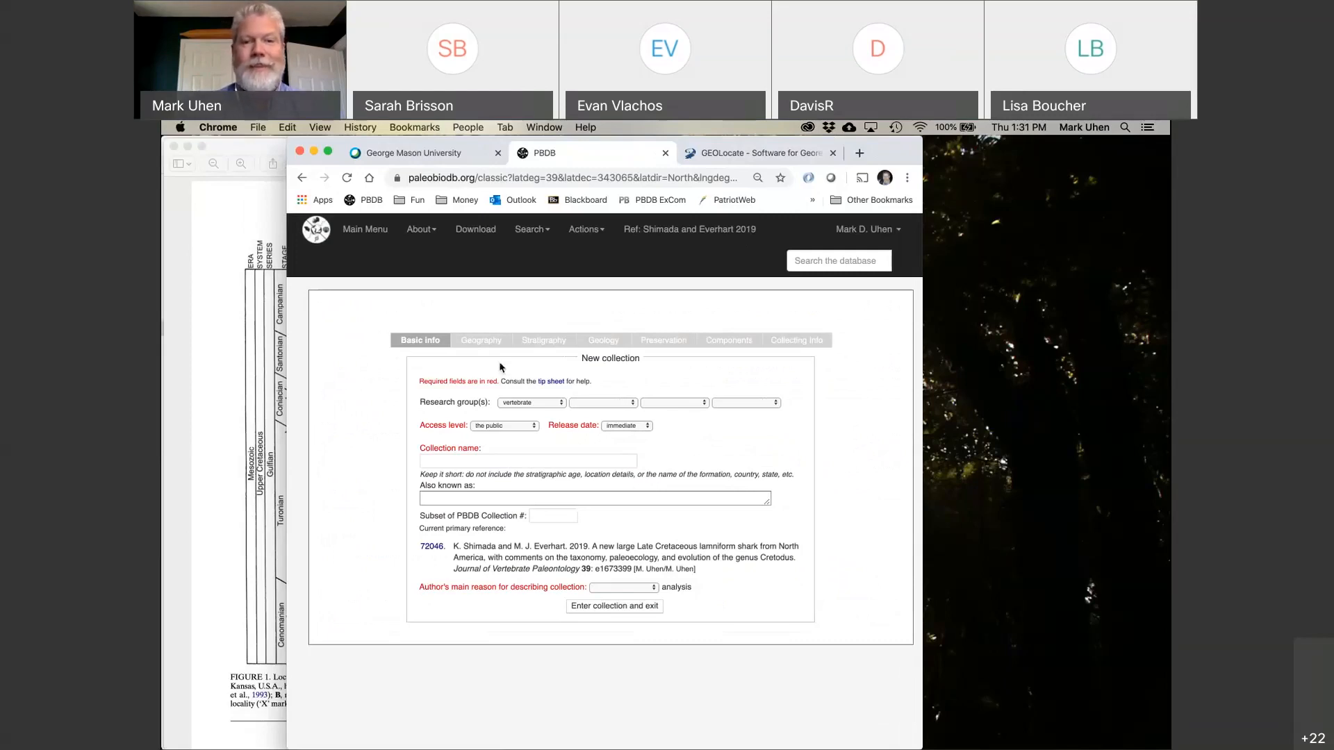
Look through the new collection form's Geography, Stratigraphy, Geology, Preservation, Components and Collecting info sections, and return to Basic info.
{"action": "left_click", "coordinate": [480, 342]}
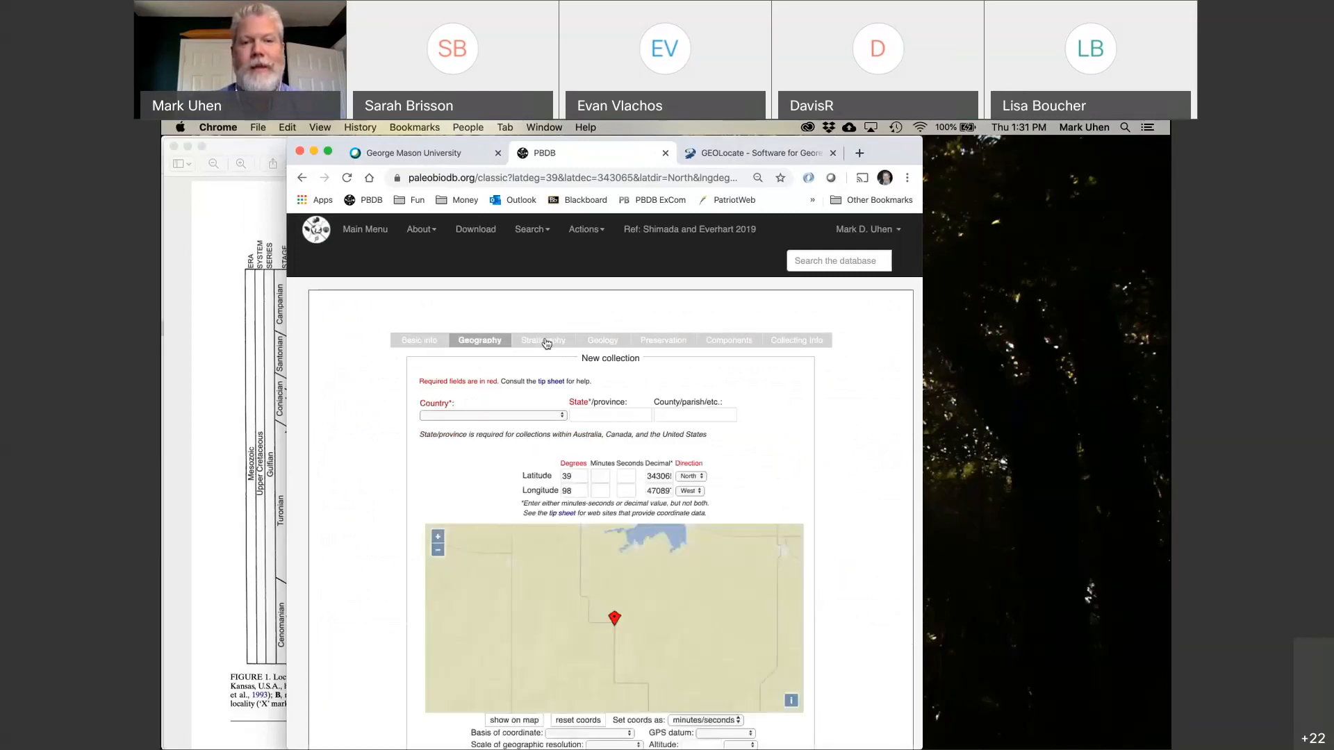
{"action": "left_click", "coordinate": [547, 341]}
{"action": "left_click", "coordinate": [606, 341]}
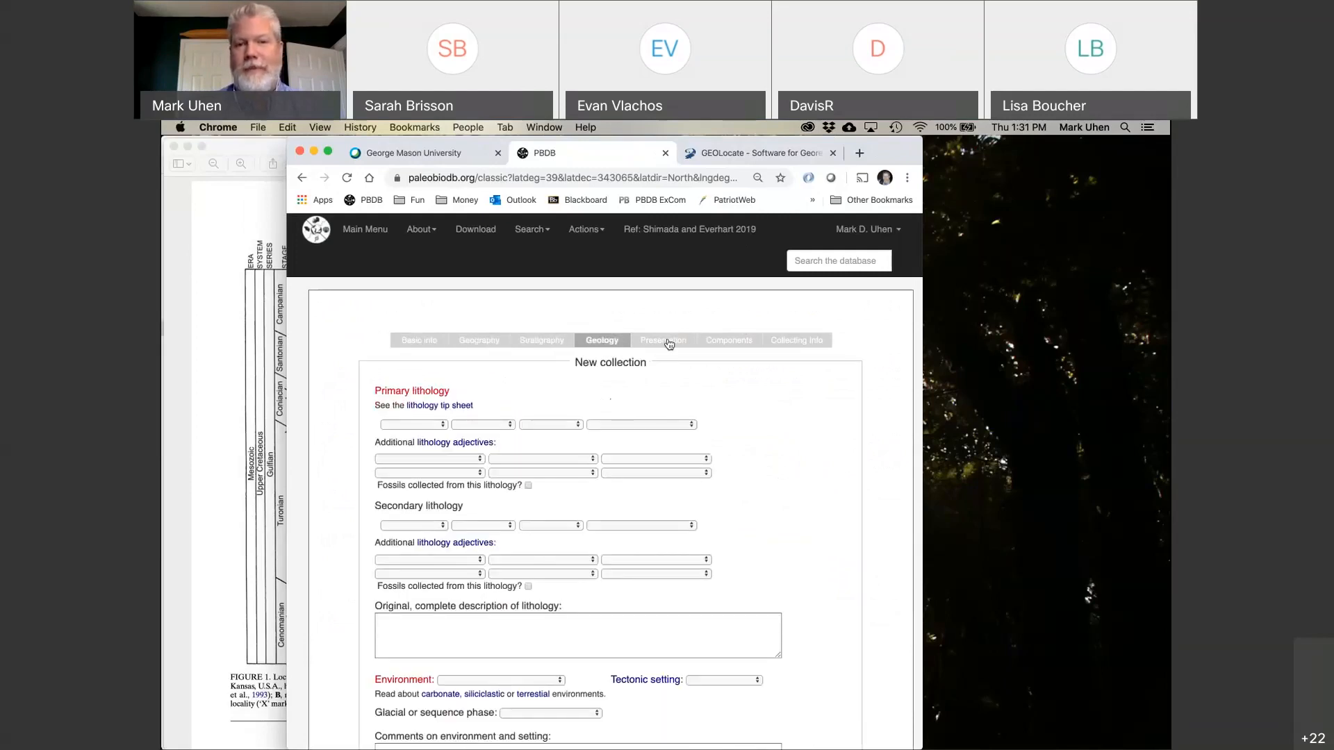
{"action": "left_click", "coordinate": [667, 341]}
{"action": "left_click", "coordinate": [725, 342]}
{"action": "left_click", "coordinate": [797, 341]}
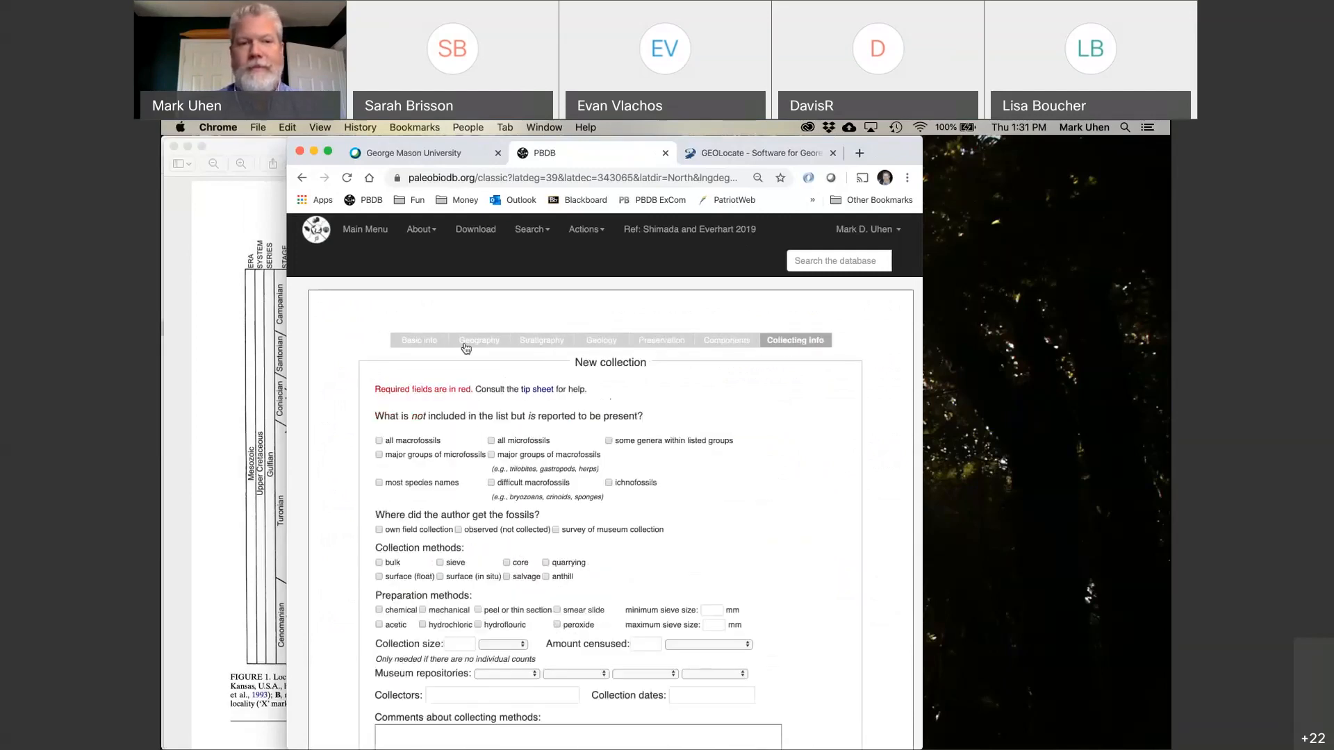
{"action": "left_click", "coordinate": [434, 342]}
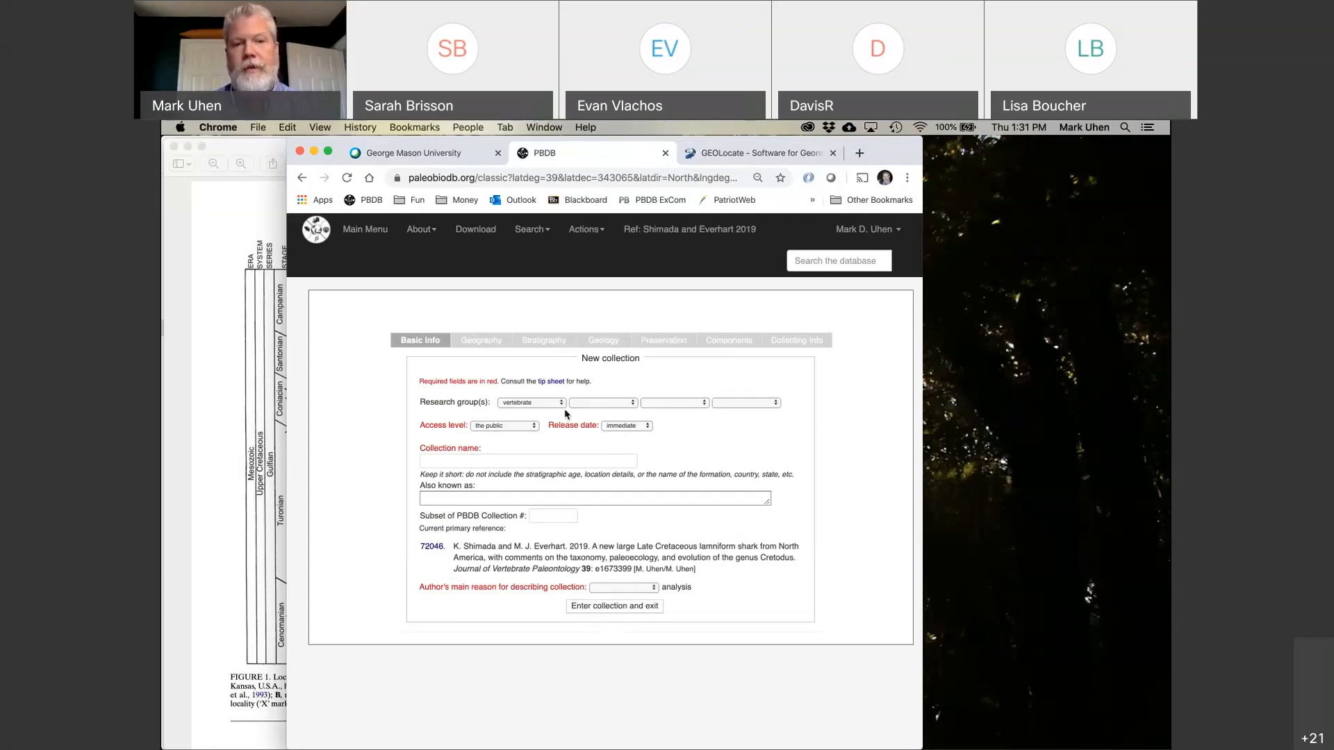
Try marine invertebrate as the second research group and clear that choice again.
{"action": "left_click", "coordinate": [602, 404]}
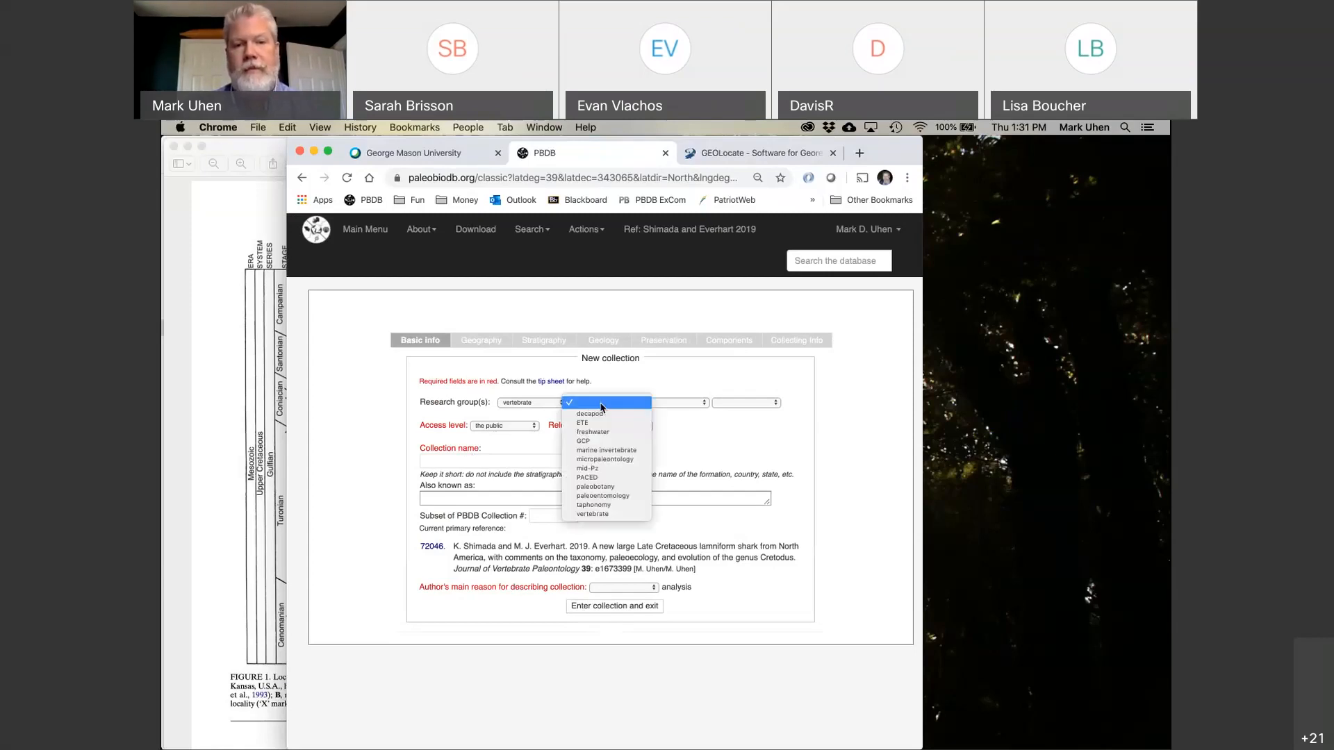
{"action": "left_click", "coordinate": [607, 451]}
{"action": "left_click", "coordinate": [606, 402]}
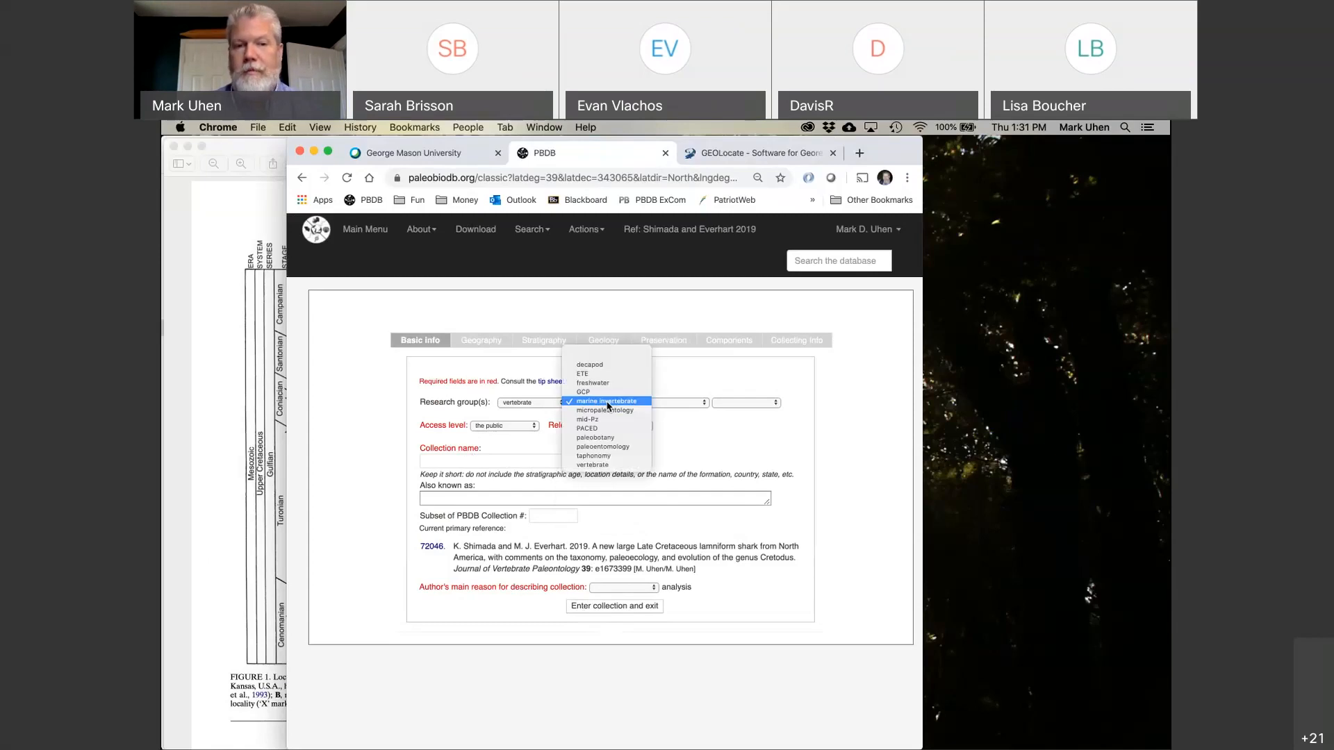
{"action": "left_click", "coordinate": [602, 355]}
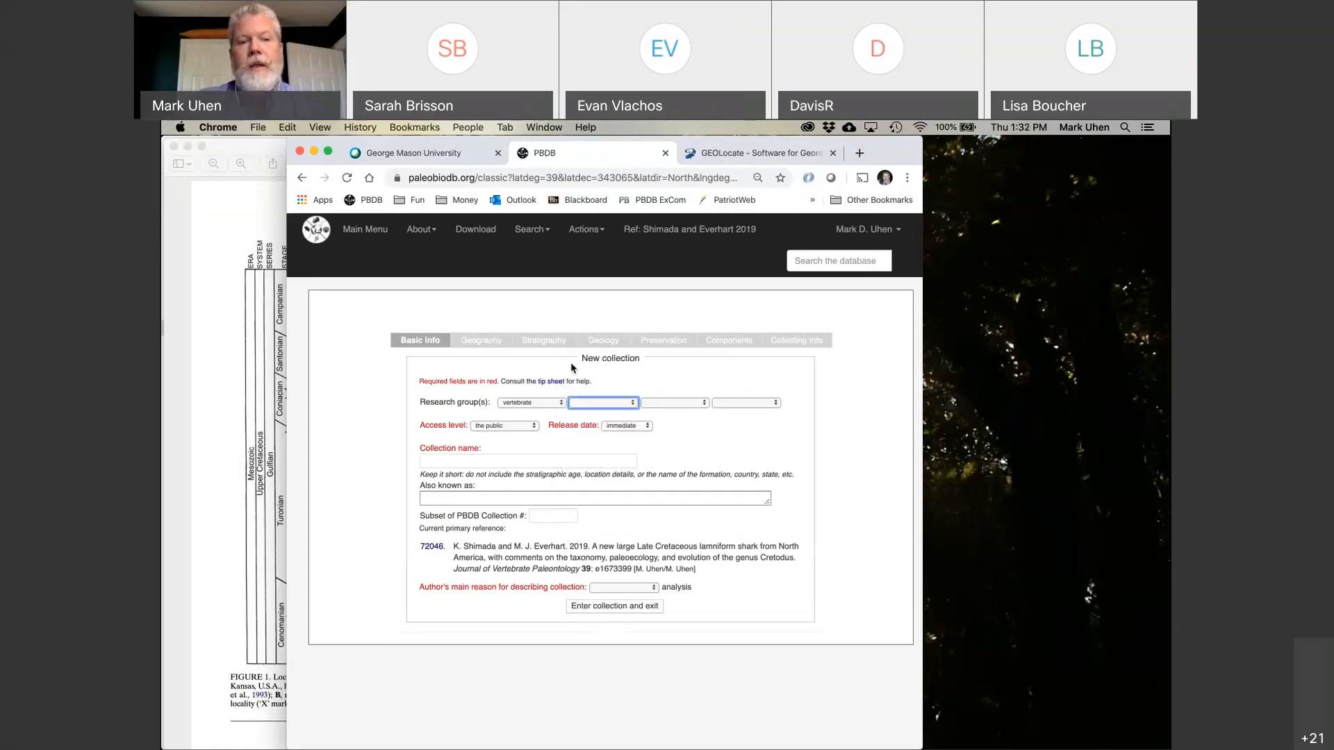
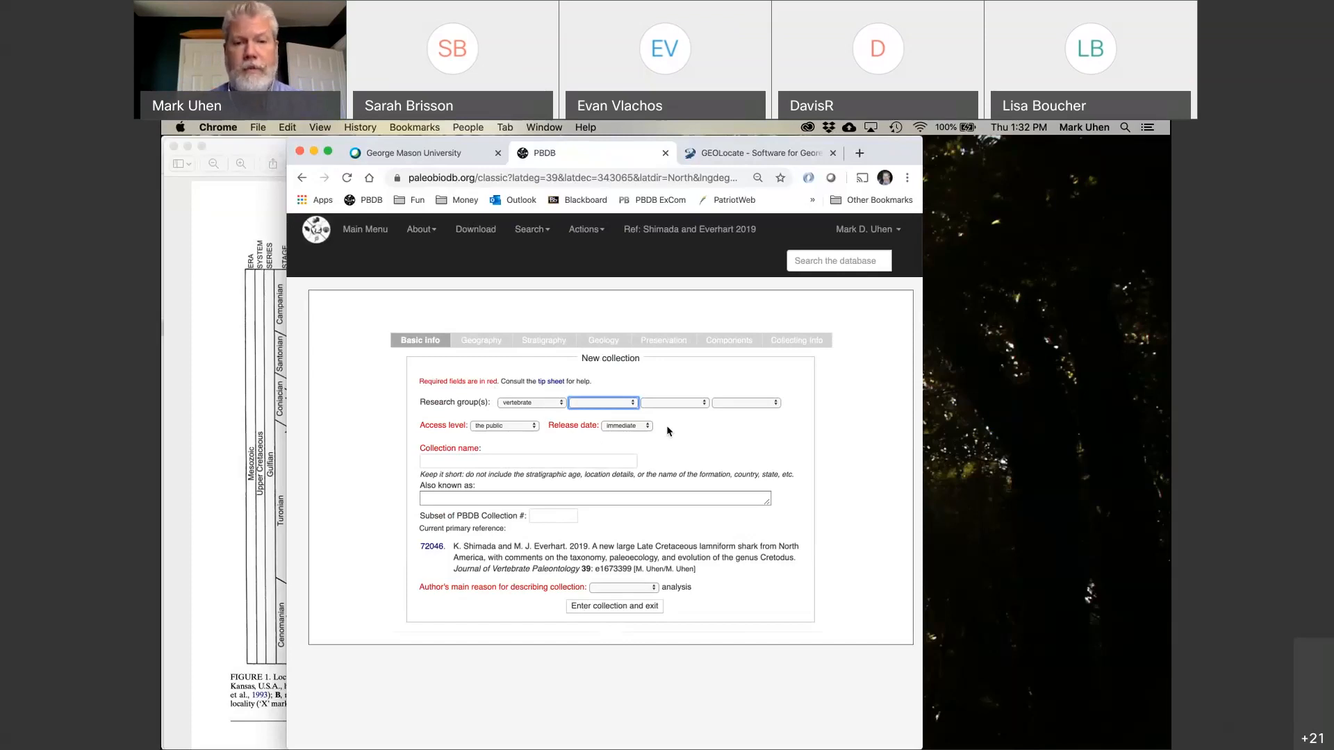
Try access level authorizer only with a release date of five years, and restore the public and immediate.
{"action": "left_click", "coordinate": [522, 429]}
{"action": "left_click", "coordinate": [514, 451]}
{"action": "left_click", "coordinate": [617, 426]}
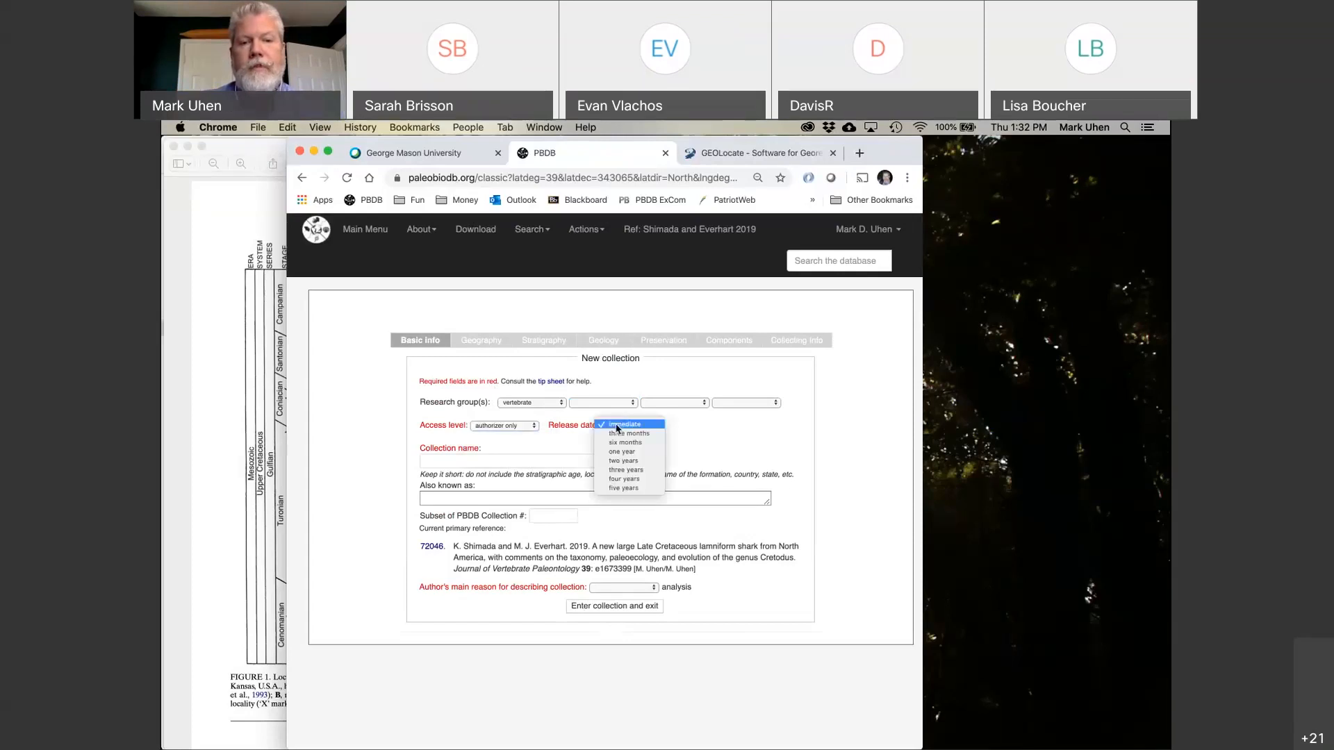
{"action": "left_click", "coordinate": [623, 488]}
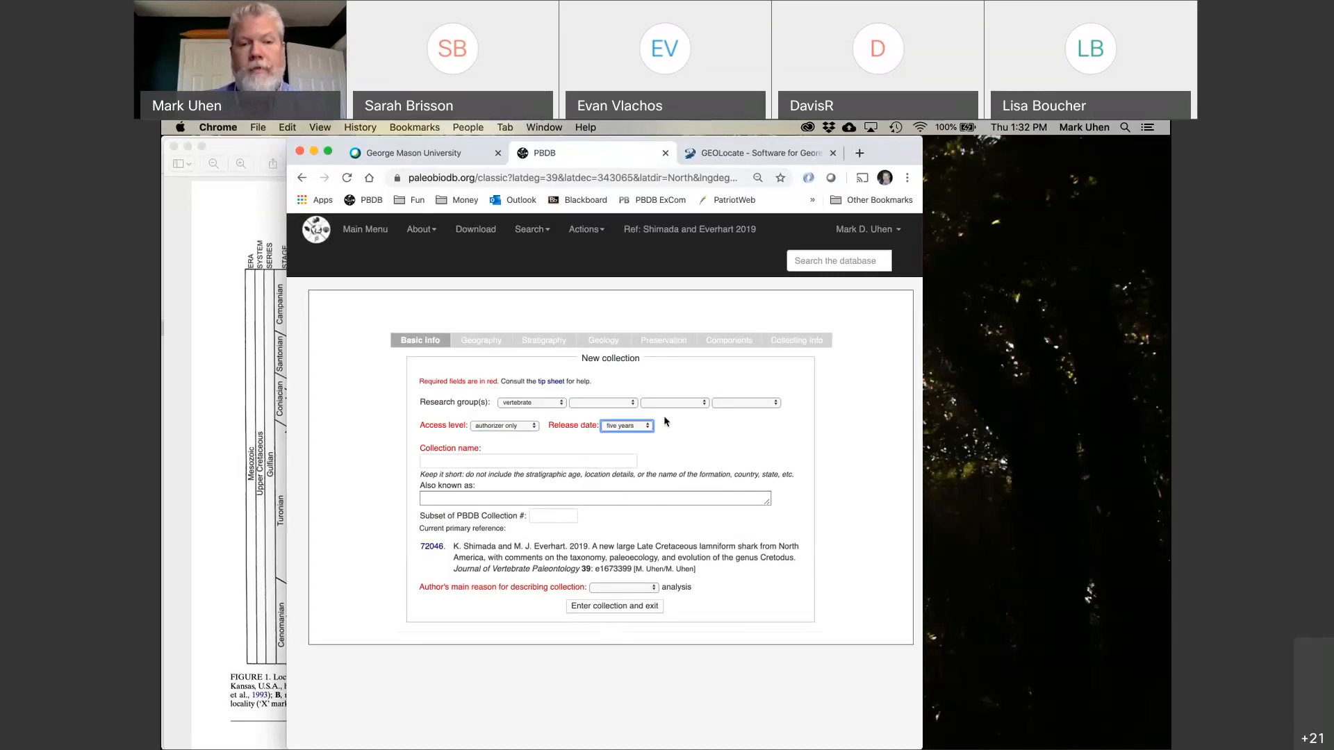
{"action": "left_click", "coordinate": [526, 429]}
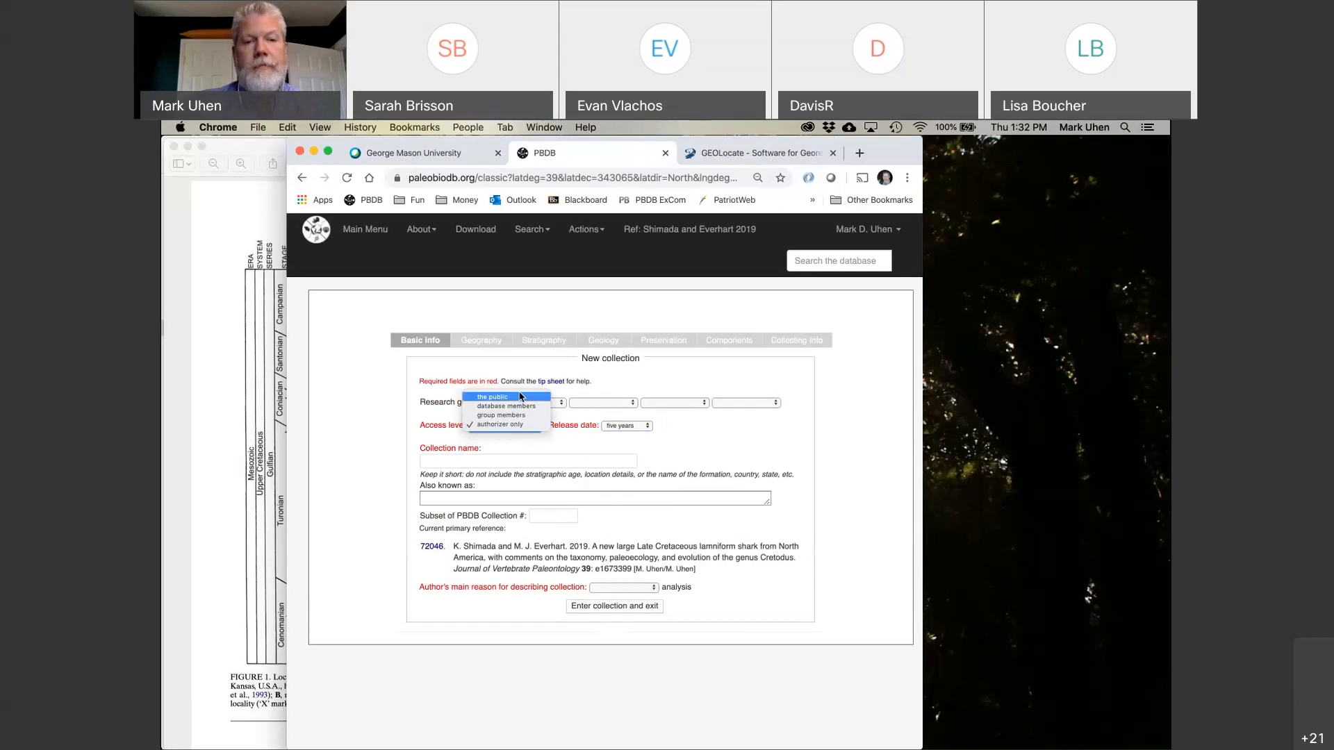
{"action": "left_click", "coordinate": [611, 439]}
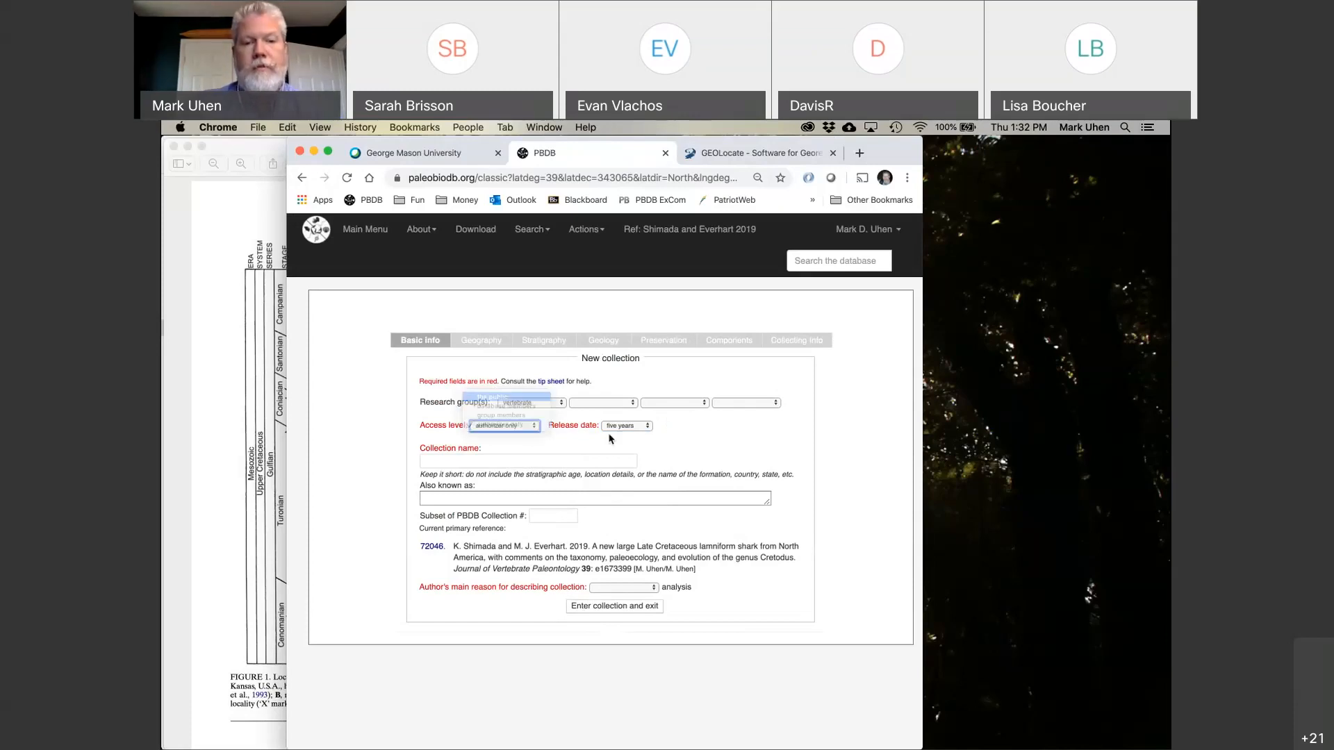
{"action": "left_click", "coordinate": [624, 426]}
{"action": "left_click", "coordinate": [630, 359]}
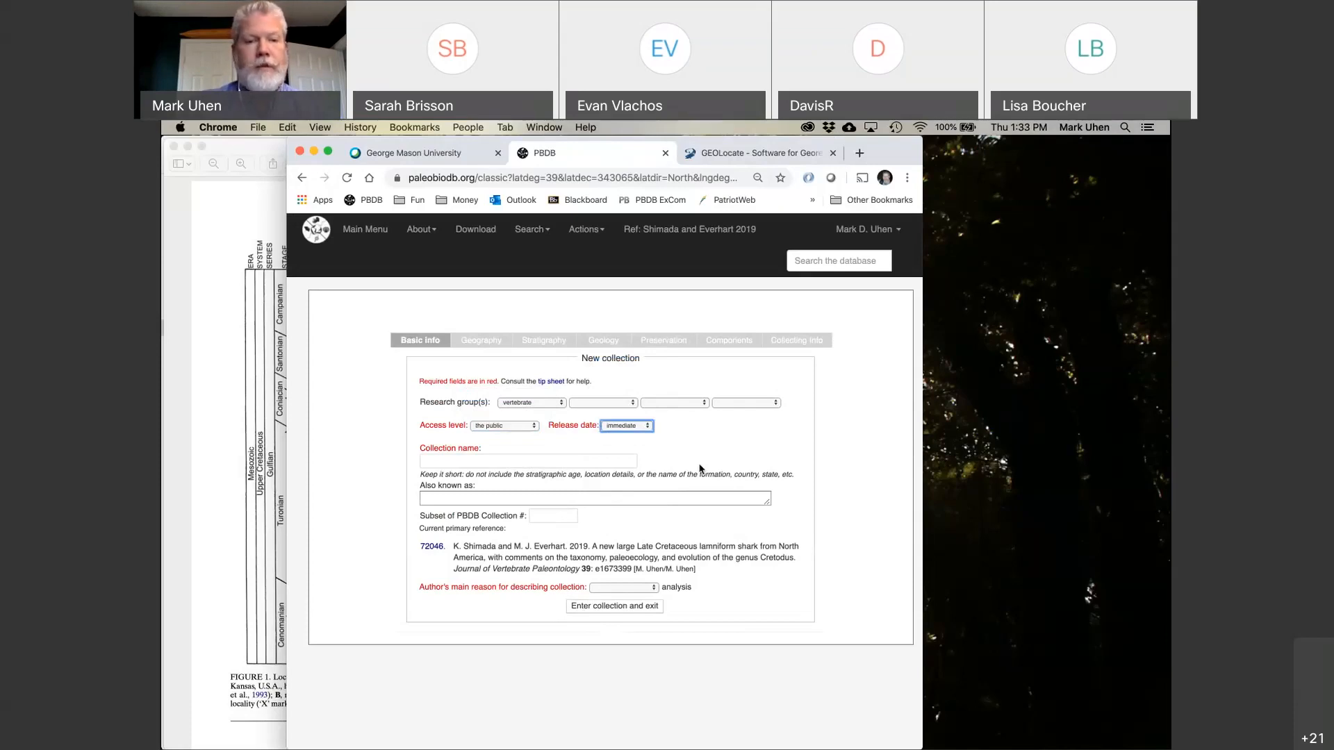
Consult the paper's type locality, name the collection "Tipton, near" and set the author's main reason for describing it to taxonomic.
{"action": "left_click", "coordinate": [524, 462]}
{"action": "left_click", "coordinate": [299, 516]}
{"action": "scroll", "coordinate": [410, 497], "scroll_direction": "down", "scroll_amount": 15}
{"action": "scroll", "coordinate": [410, 497], "scroll_direction": "down", "scroll_amount": 20}
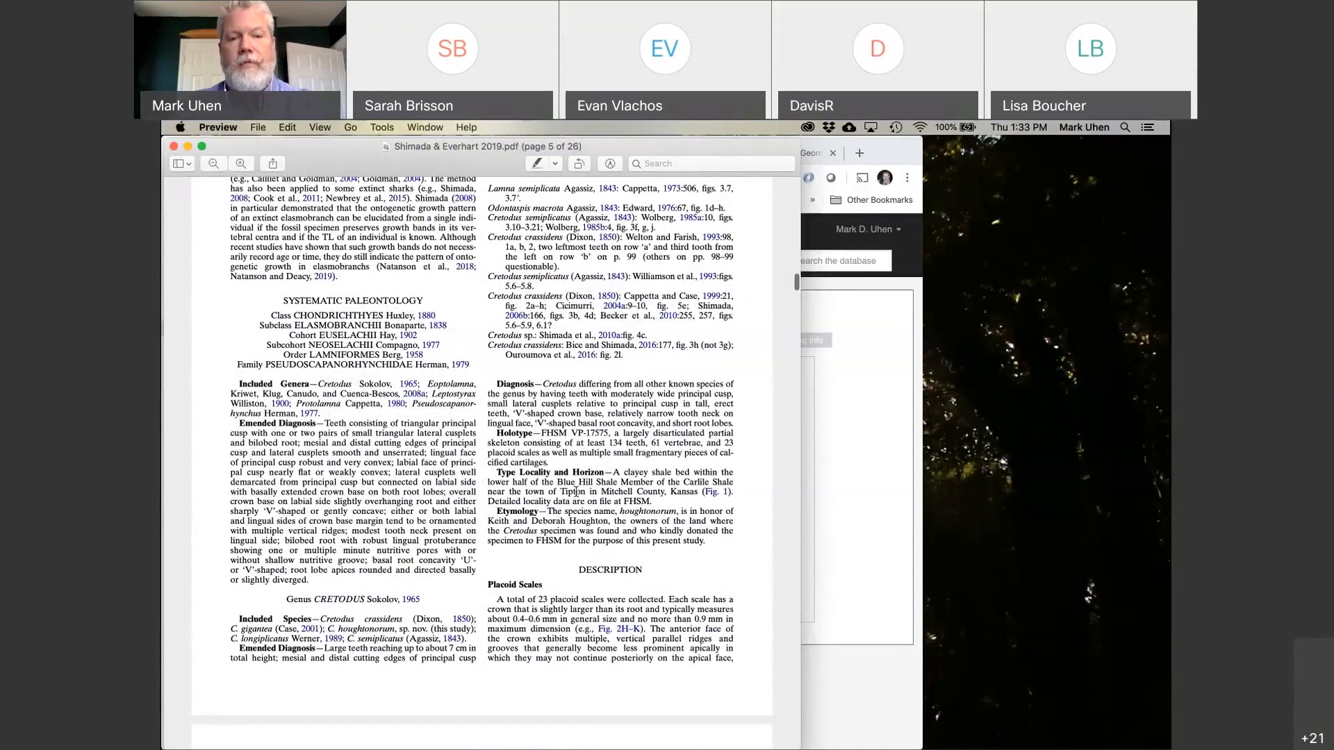
{"action": "left_click", "coordinate": [827, 522]}
{"action": "left_click", "coordinate": [655, 497]}
{"action": "type", "text": "Tip"}
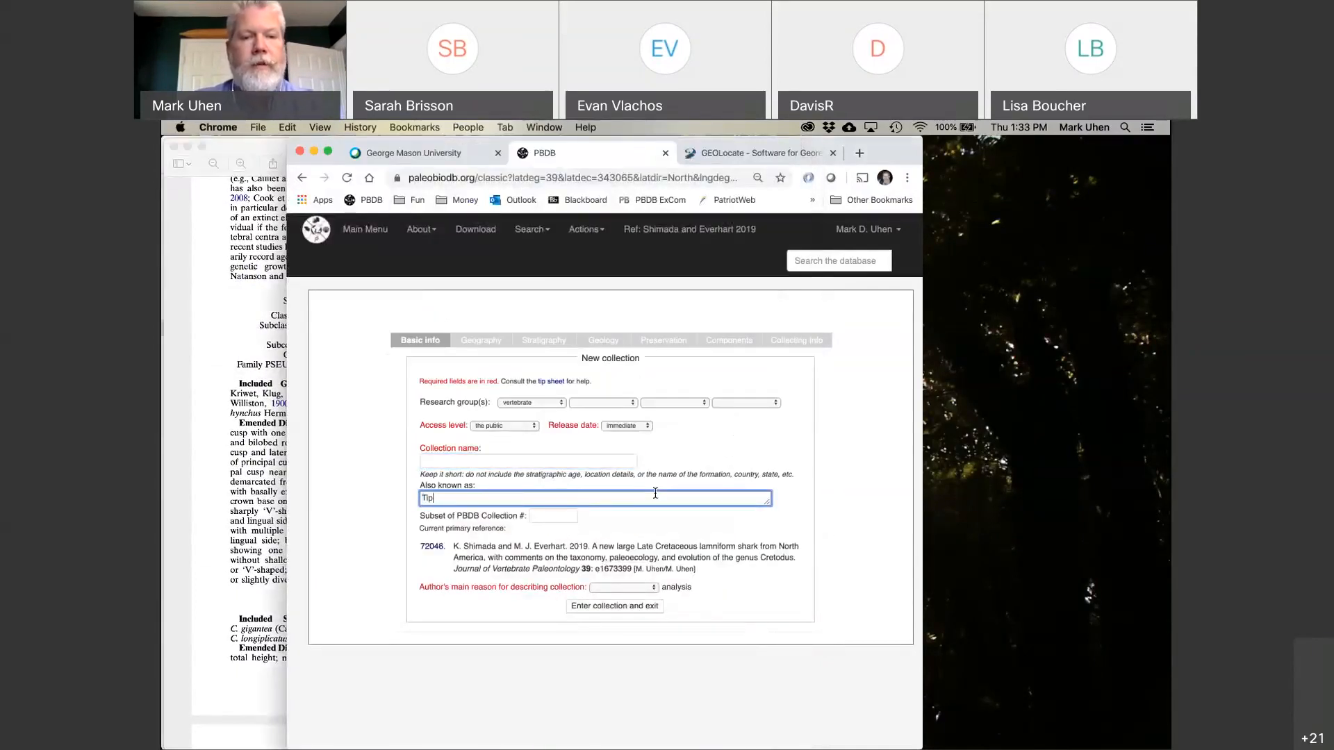
{"action": "key", "text": "BackSpace"}
{"action": "left_click", "coordinate": [618, 460]}
{"action": "type", "text": "Tipton, near"}
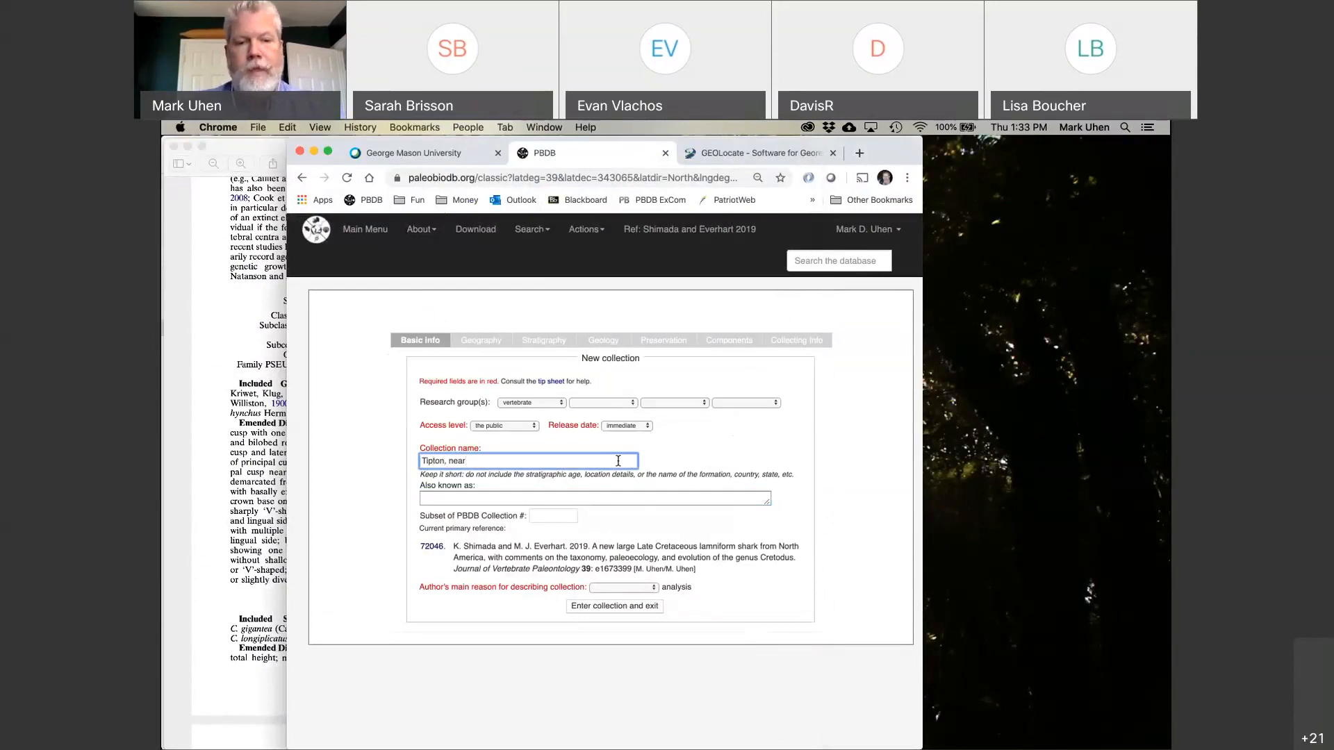
{"action": "left_click", "coordinate": [643, 589]}
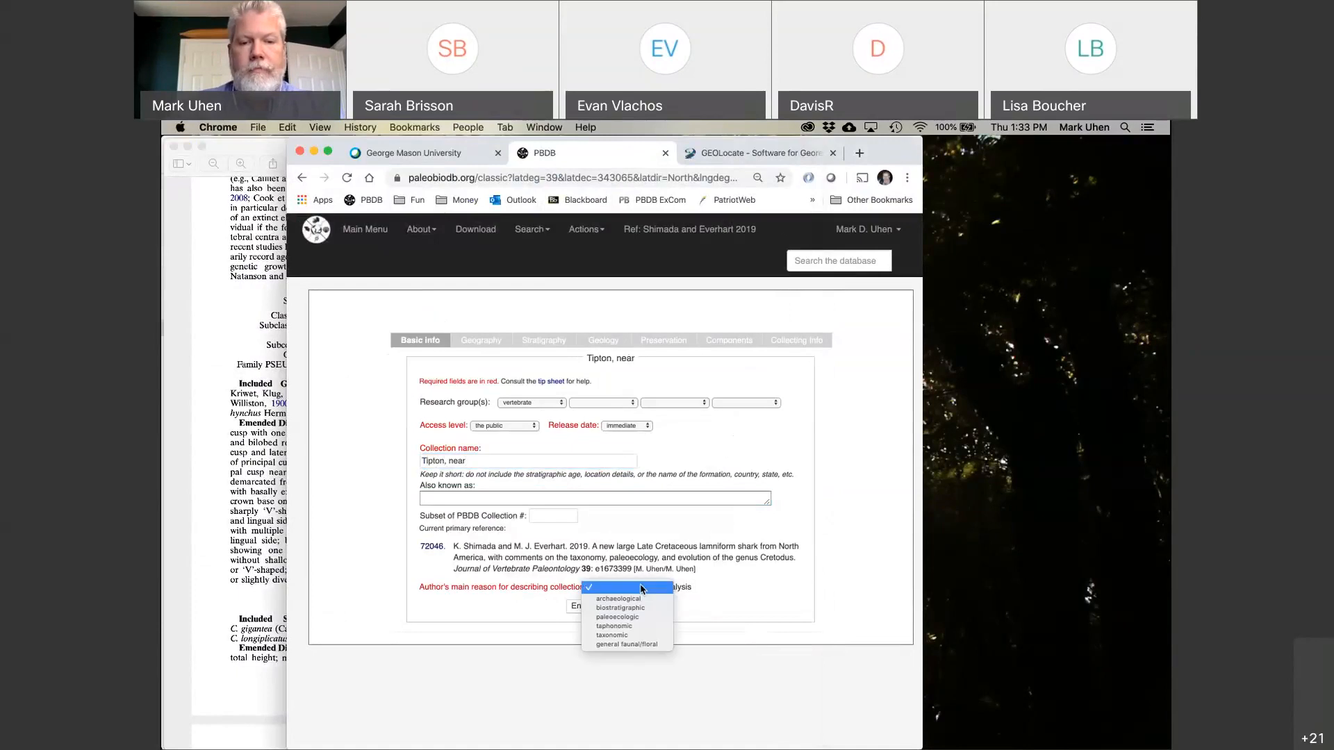
{"action": "left_click", "coordinate": [653, 635]}
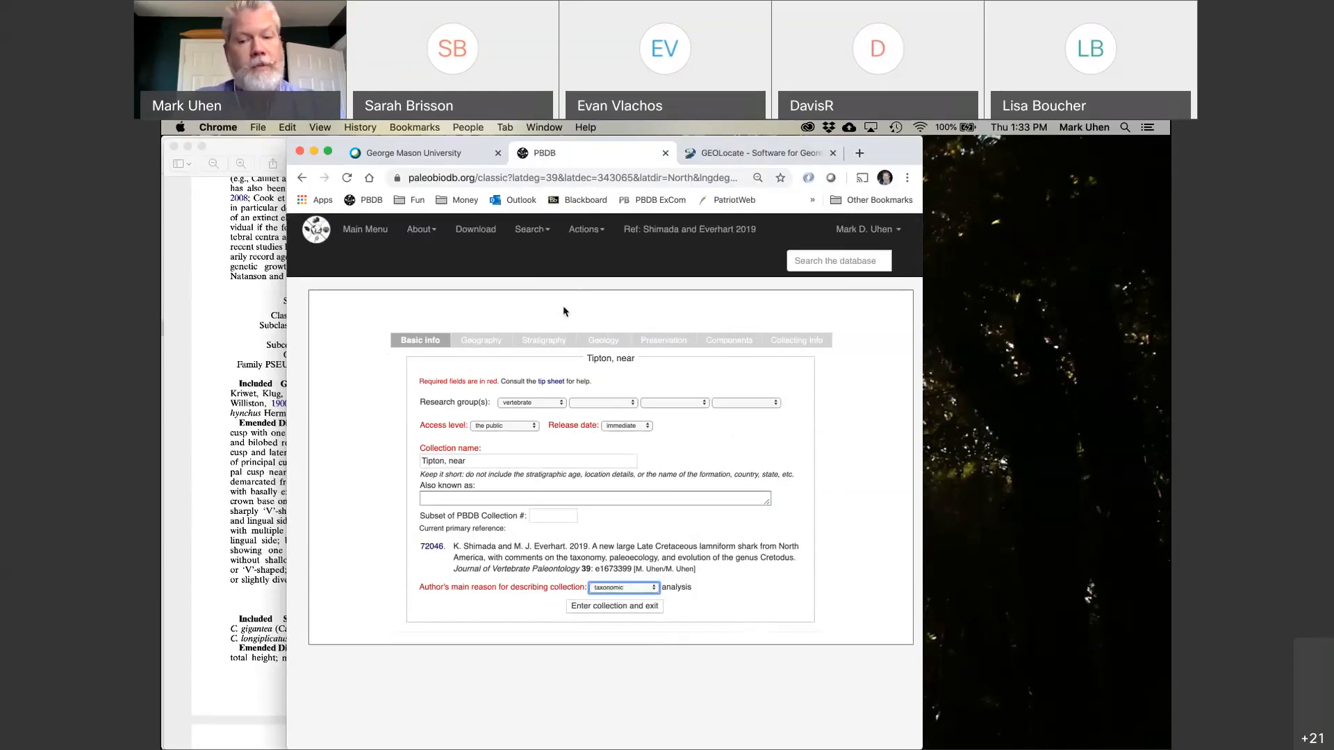
Set the collection's country to United States, state to Kansas and county to Mitchell, taking the county from the paper.
{"action": "left_click", "coordinate": [489, 344]}
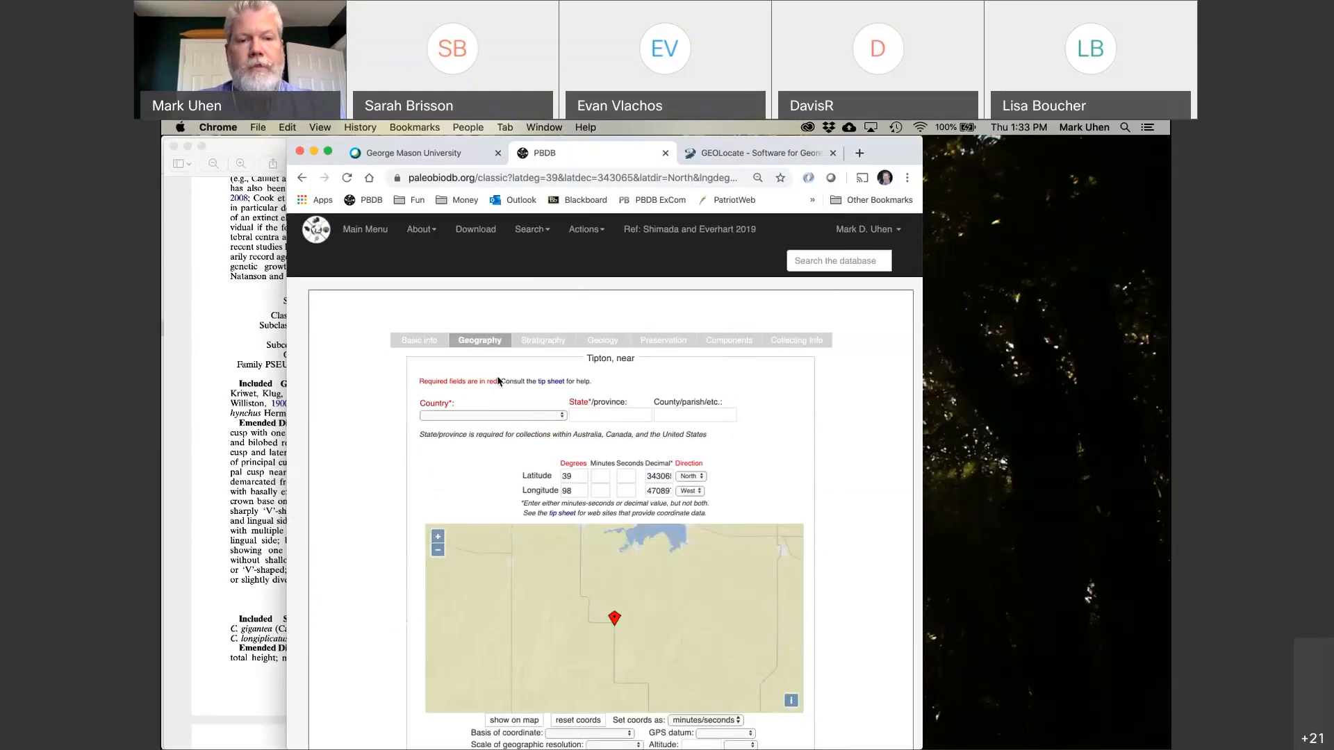
{"action": "left_click", "coordinate": [526, 416]}
{"action": "left_click", "coordinate": [521, 426]}
{"action": "left_click", "coordinate": [597, 415]}
{"action": "type", "text": "Kansas"}
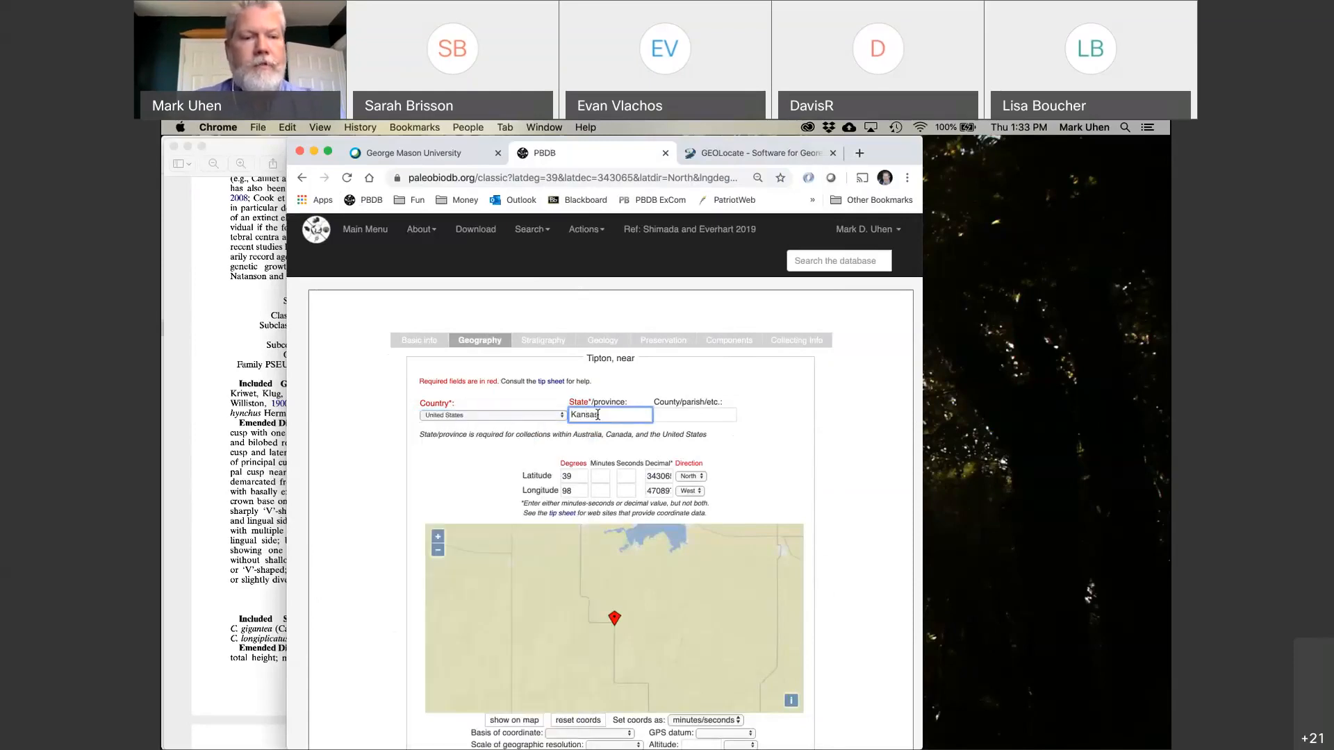
{"action": "left_click", "coordinate": [206, 571]}
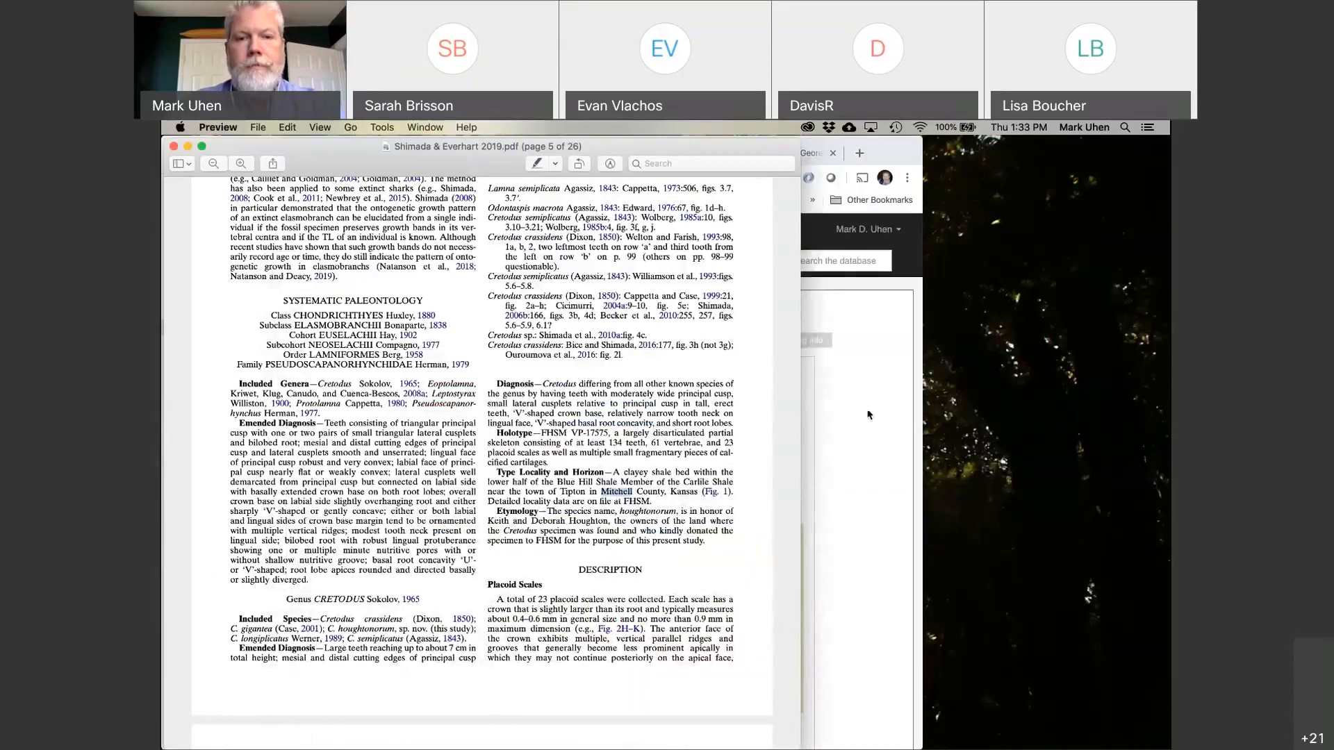
{"action": "left_click", "coordinate": [808, 431]}
{"action": "type", "text": "Mitchell"}
Set the basis of coordinate to based on political unit and the scale of geographic resolution to outcrop.
{"action": "scroll", "coordinate": [808, 432], "scroll_direction": "down", "scroll_amount": 5}
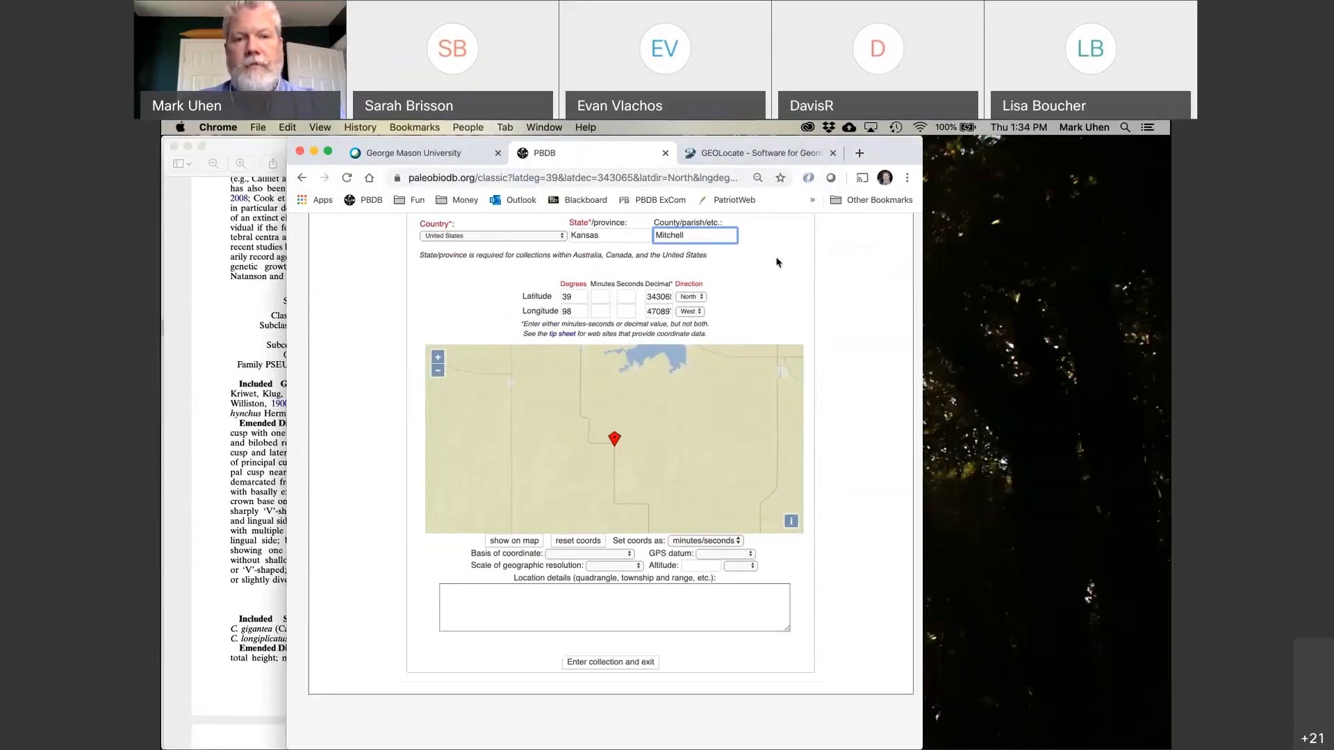
{"action": "scroll", "coordinate": [777, 262], "scroll_direction": "up", "scroll_amount": 1}
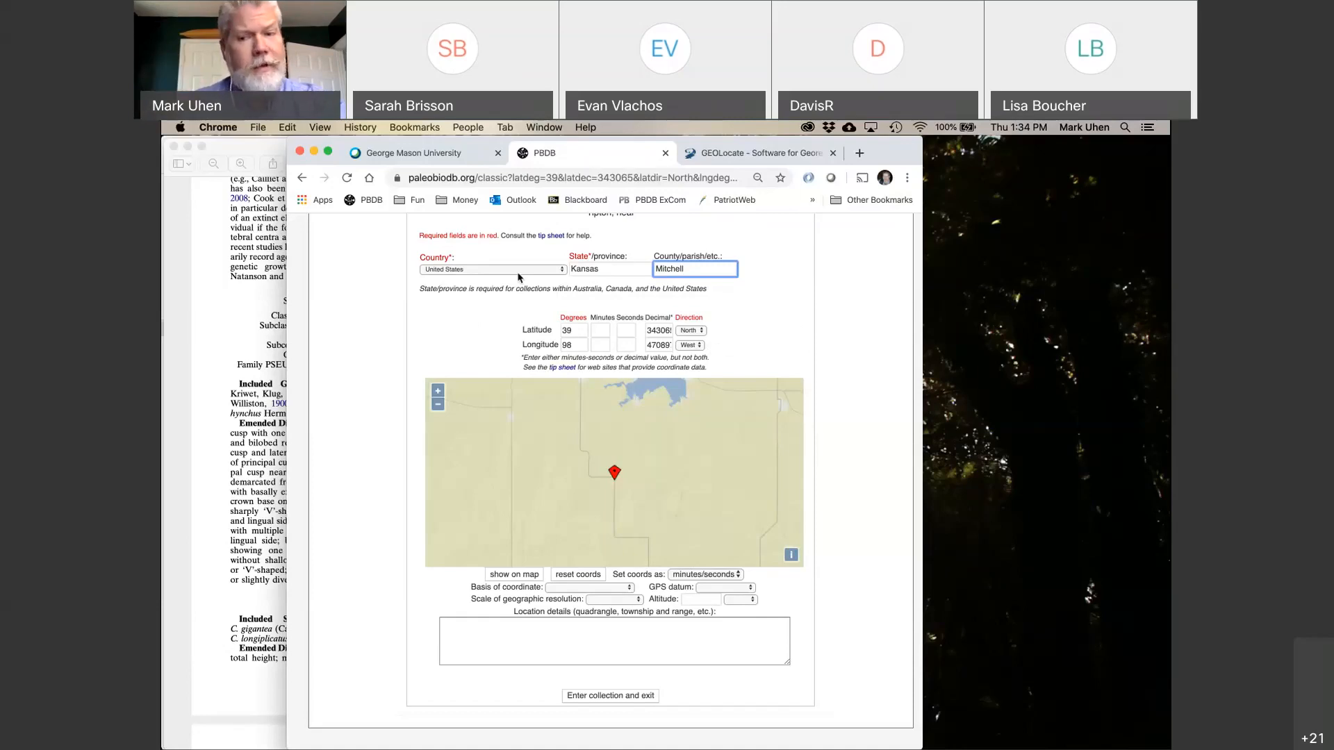
{"action": "left_click", "coordinate": [586, 589]}
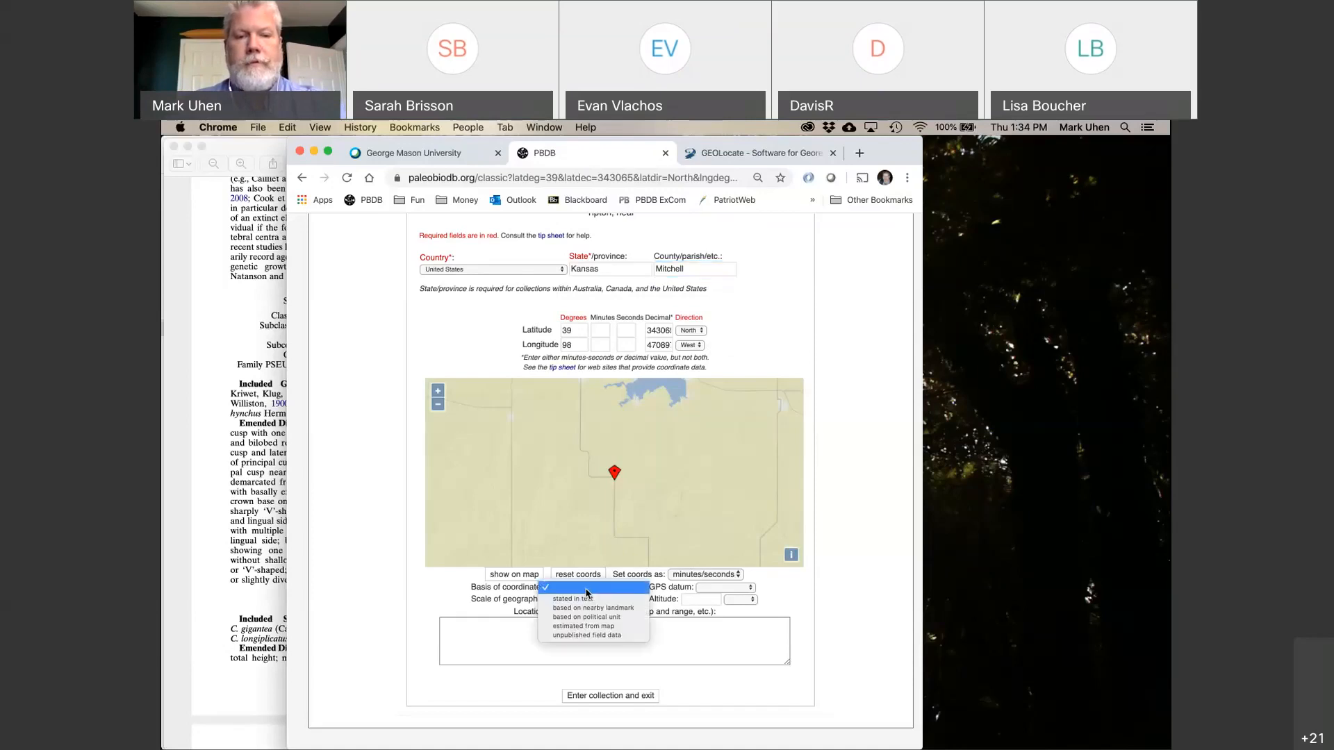
{"action": "left_click", "coordinate": [637, 618]}
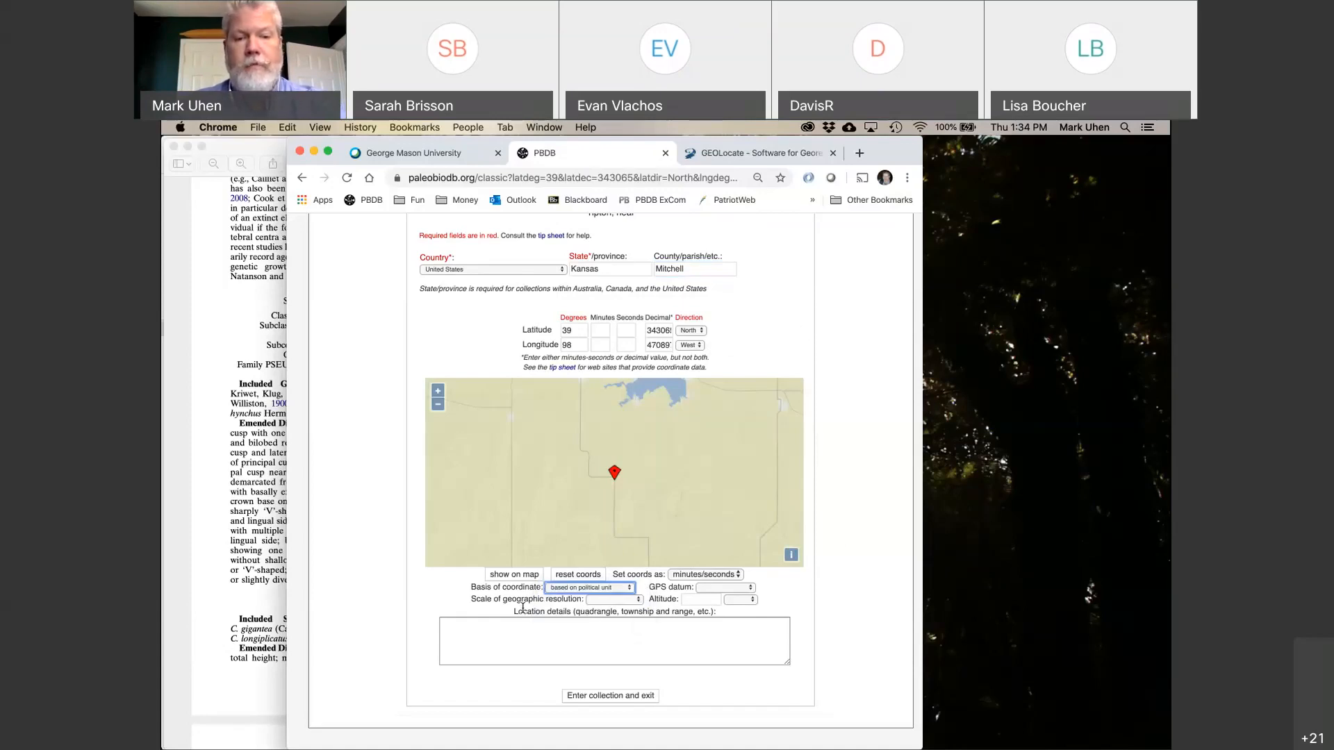
{"action": "left_click", "coordinate": [623, 601]}
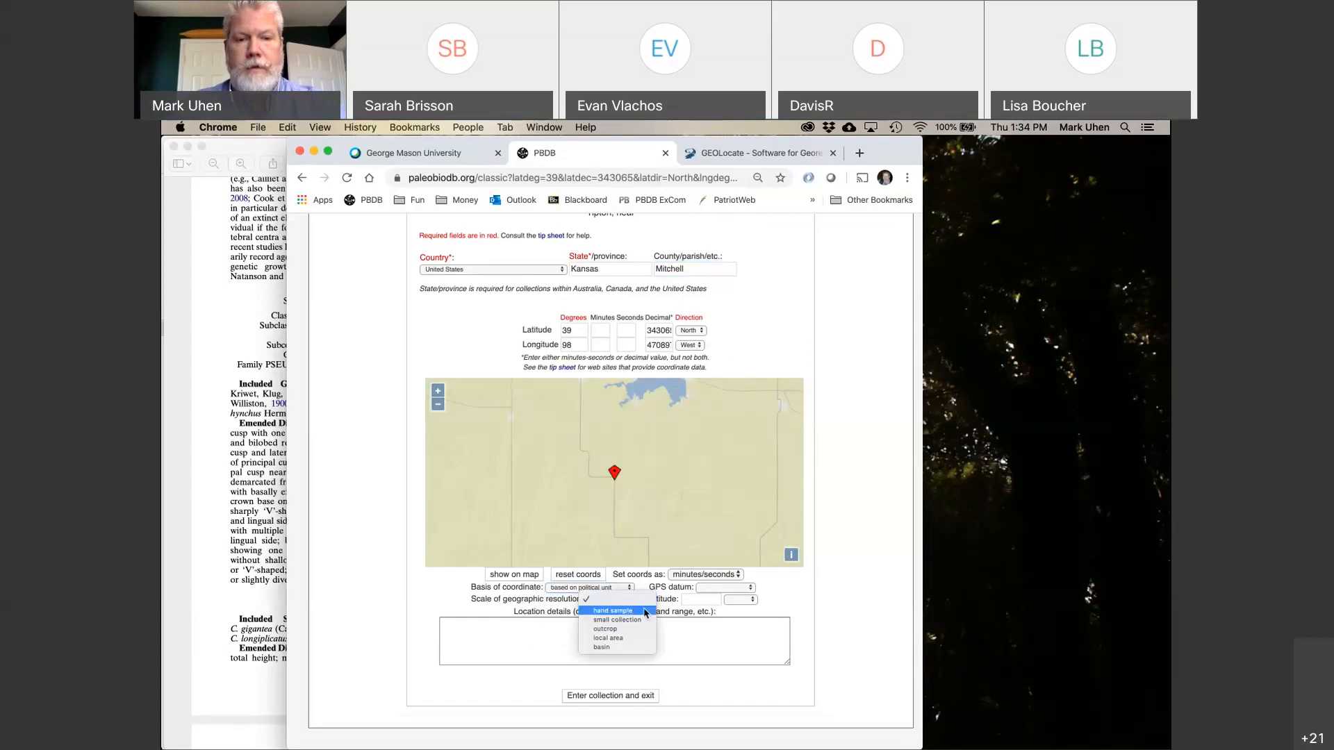
{"action": "left_click", "coordinate": [640, 631]}
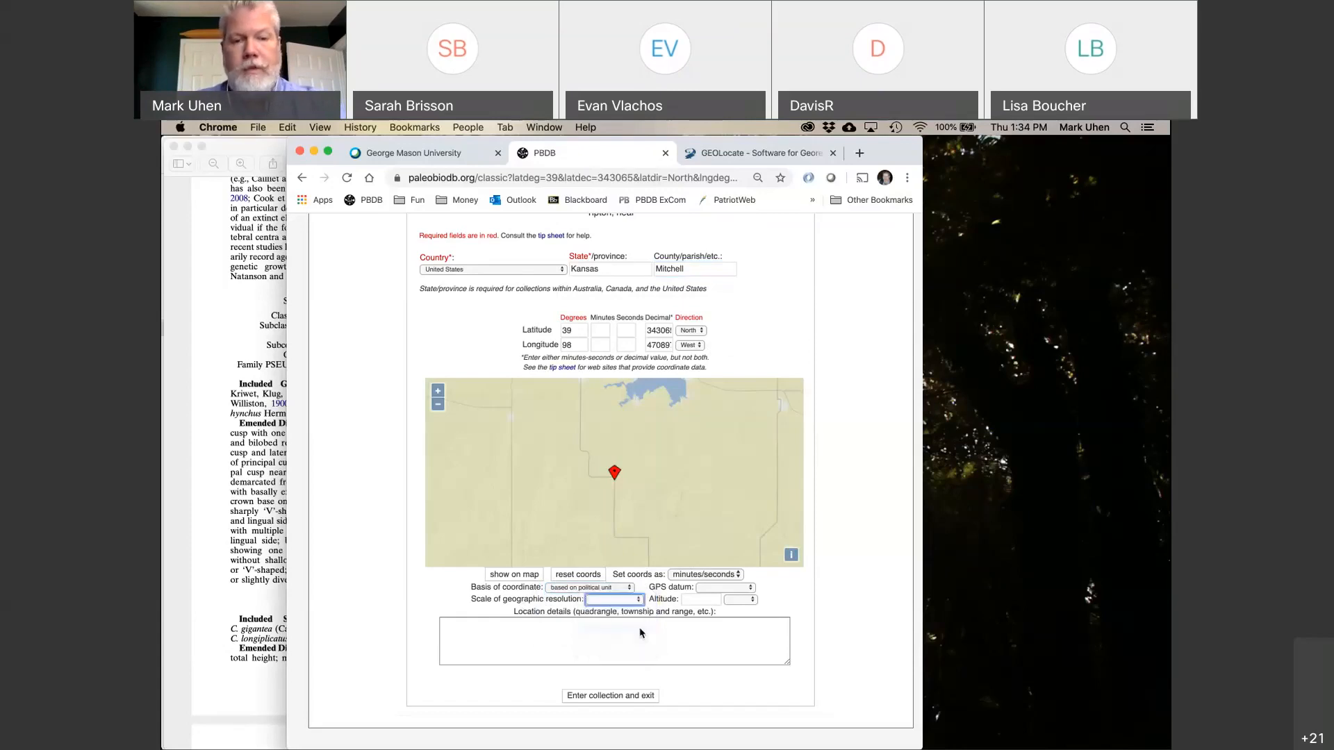
{"action": "scroll", "coordinate": [526, 637], "scroll_direction": "up", "scroll_amount": 1}
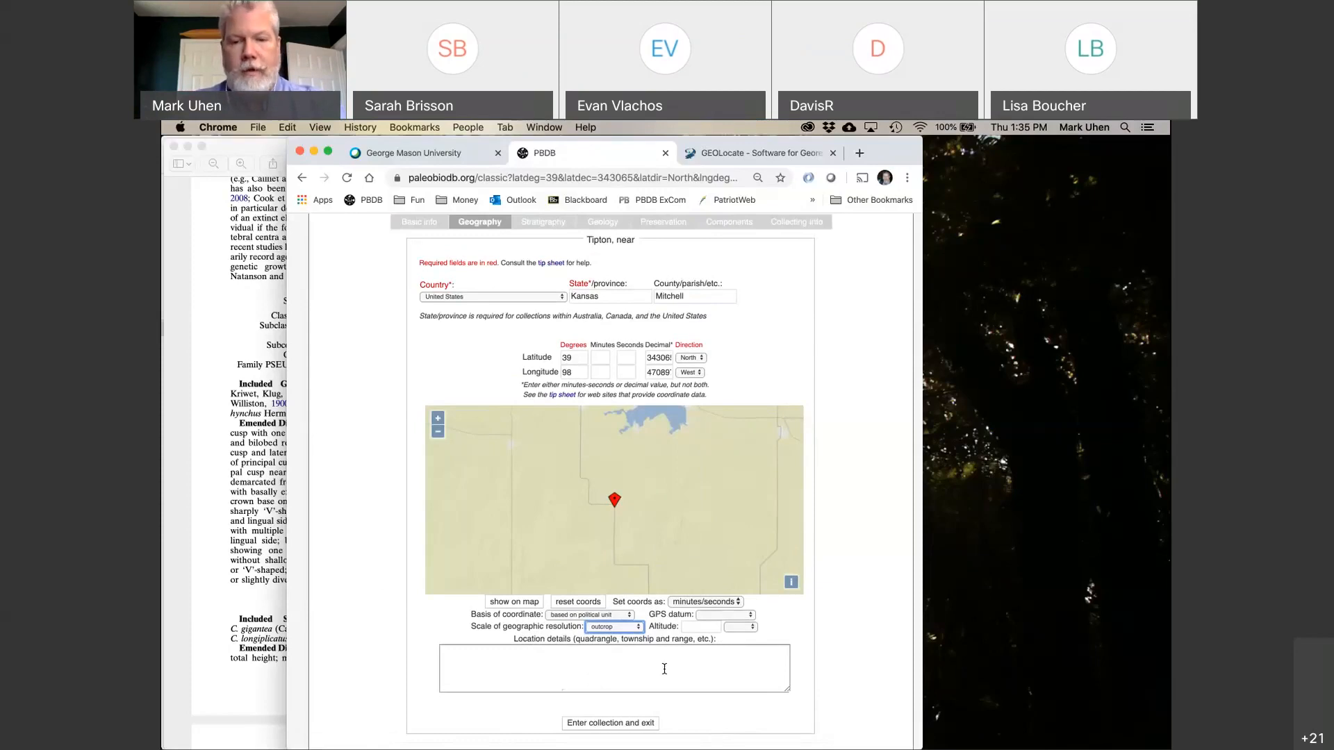
Copy "near the town of Tipton in Mitchell County, Kansas" from the paper's type locality into the collection's location details.
{"action": "left_click", "coordinate": [266, 604]}
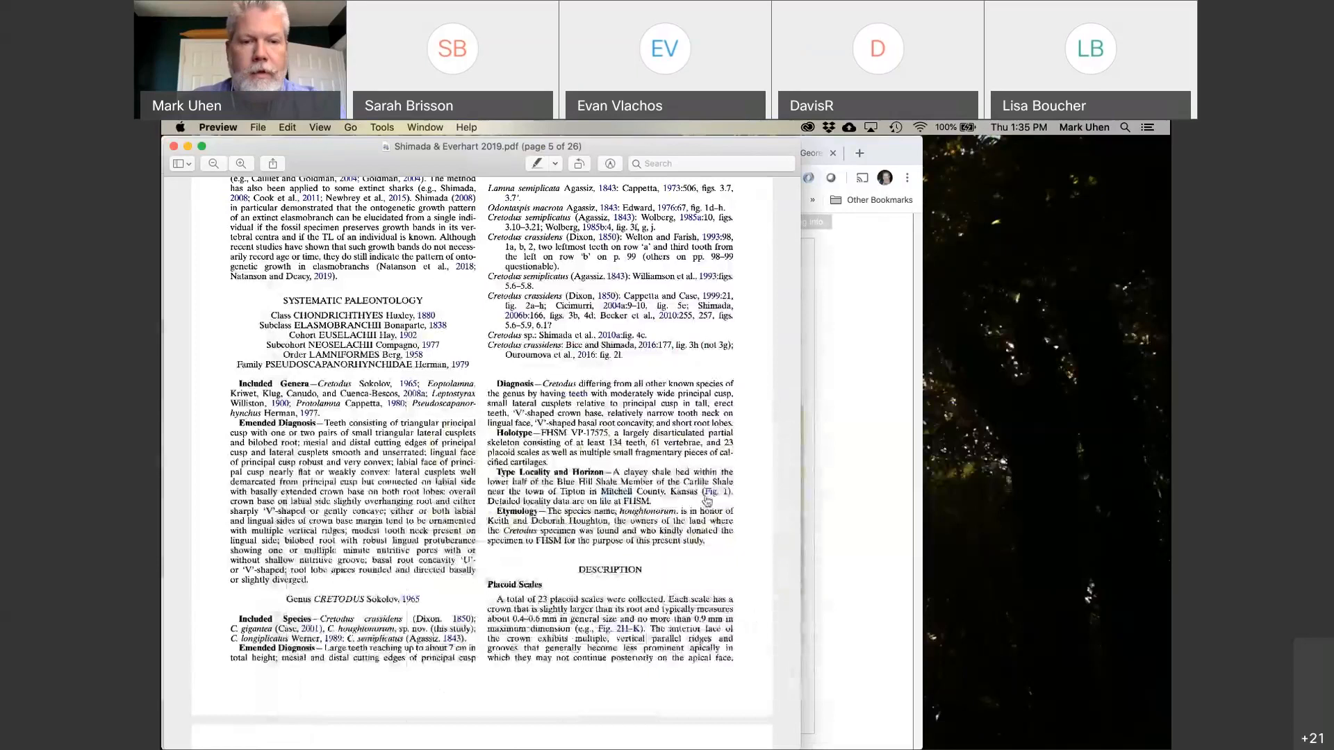
{"action": "left_click_drag", "start_coordinate": [487, 492], "coordinate": [695, 496]}
{"action": "key", "text": "super+c"}
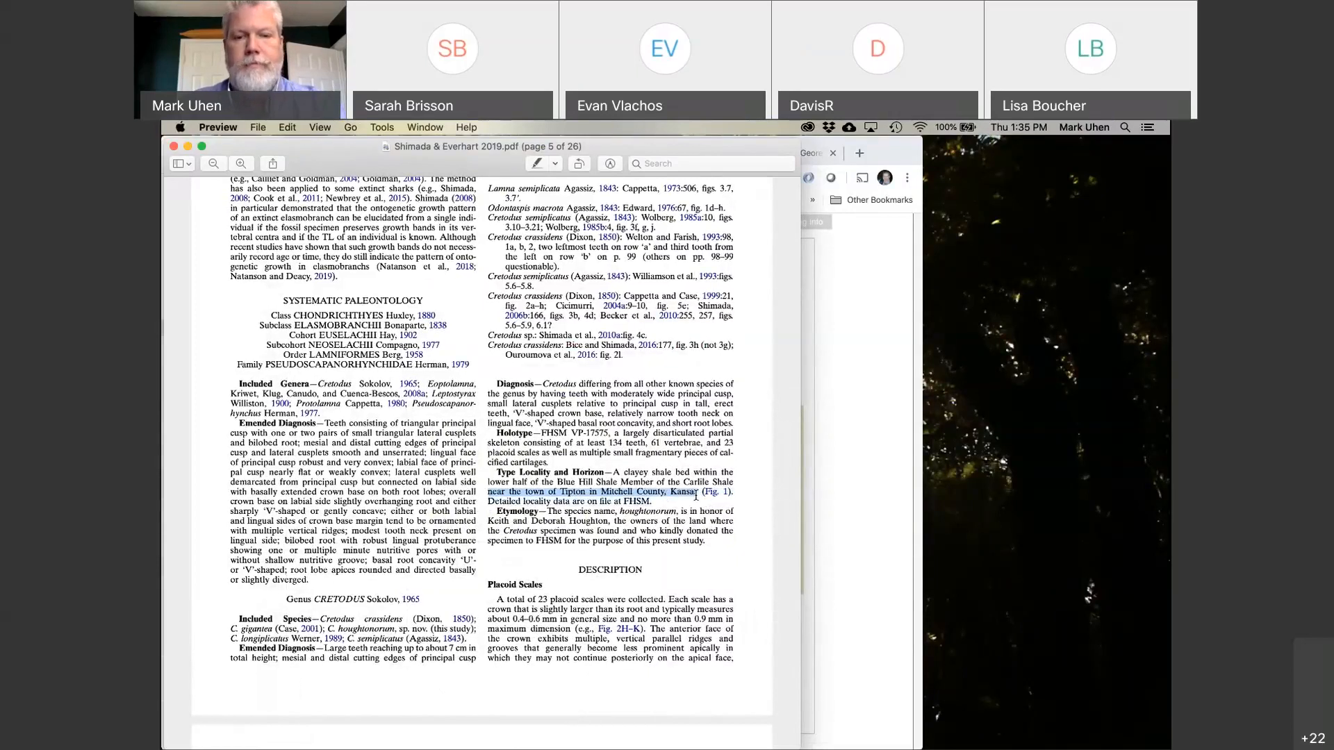
{"action": "key", "text": "super+Tab"}
{"action": "left_click", "coordinate": [678, 675]}
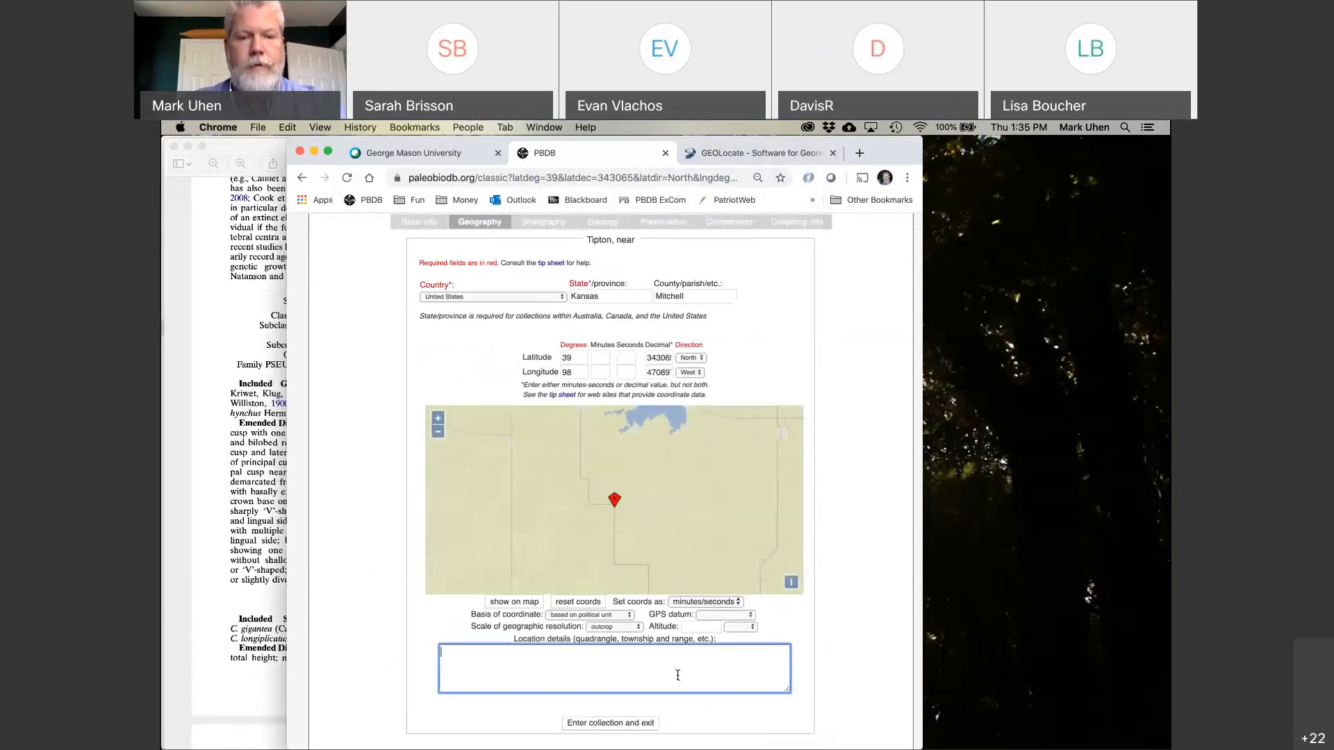
{"action": "key", "text": "super+v"}
{"action": "scroll", "coordinate": [833, 628], "scroll_direction": "down", "scroll_amount": 2}
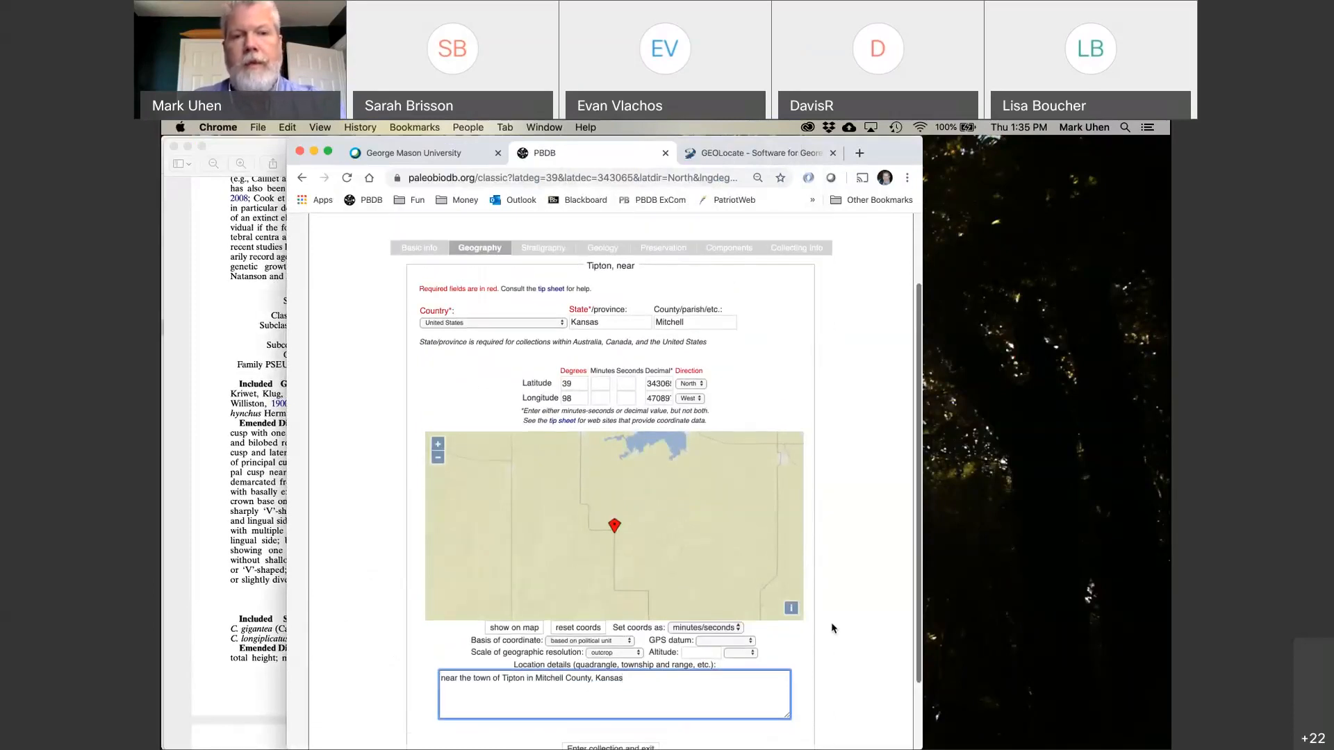
{"action": "scroll", "coordinate": [833, 628], "scroll_direction": "up", "scroll_amount": 2}
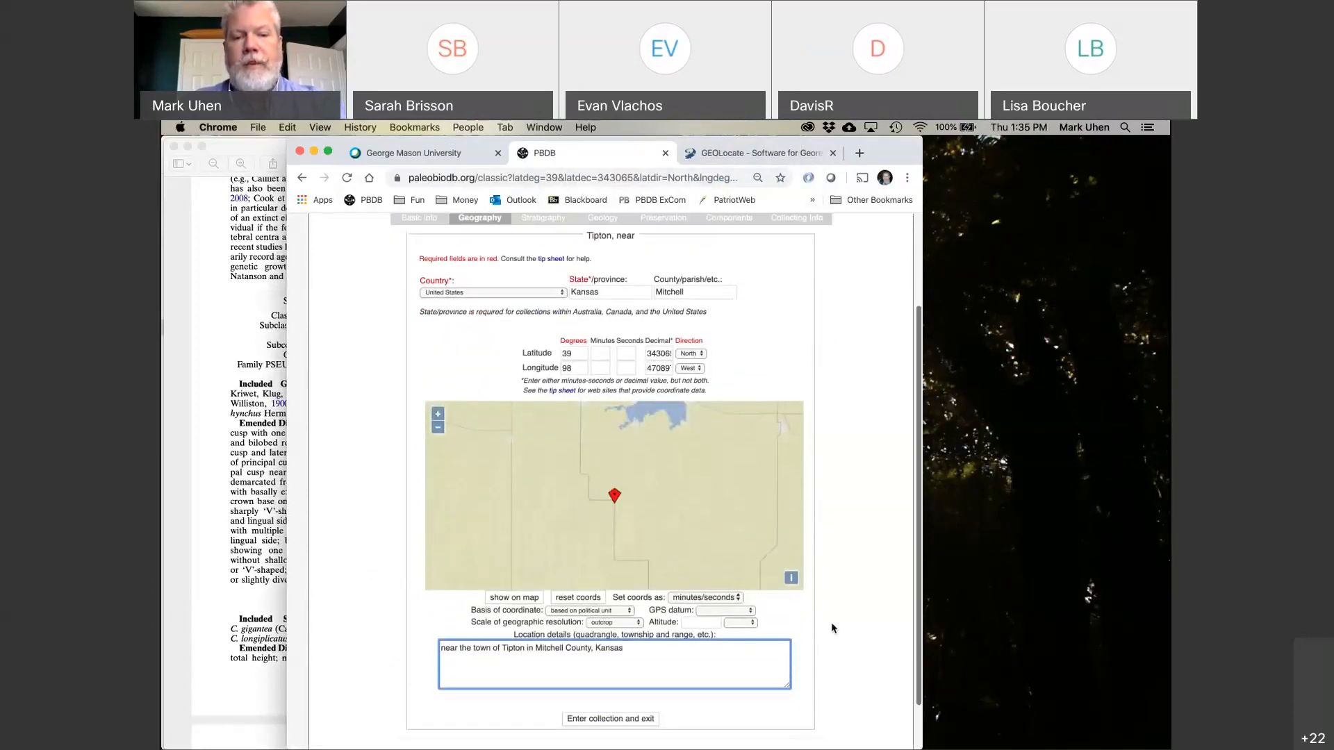
Try to enter the collection with only its basic and geographic information, and dismiss the resulting alert.
{"action": "scroll", "coordinate": [833, 628], "scroll_direction": "down", "scroll_amount": 3}
{"action": "left_click", "coordinate": [615, 662]}
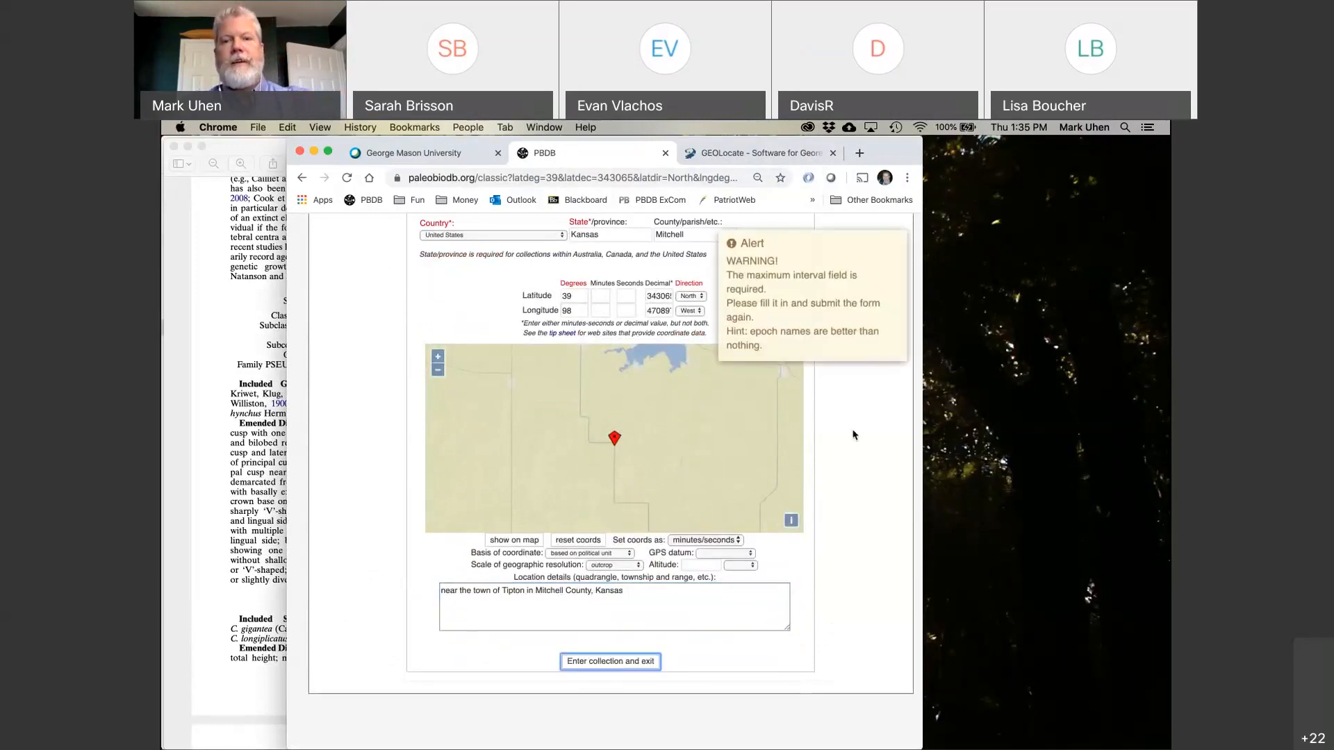
{"action": "left_click", "coordinate": [891, 245]}
{"action": "scroll", "coordinate": [845, 294], "scroll_direction": "up", "scroll_amount": 1}
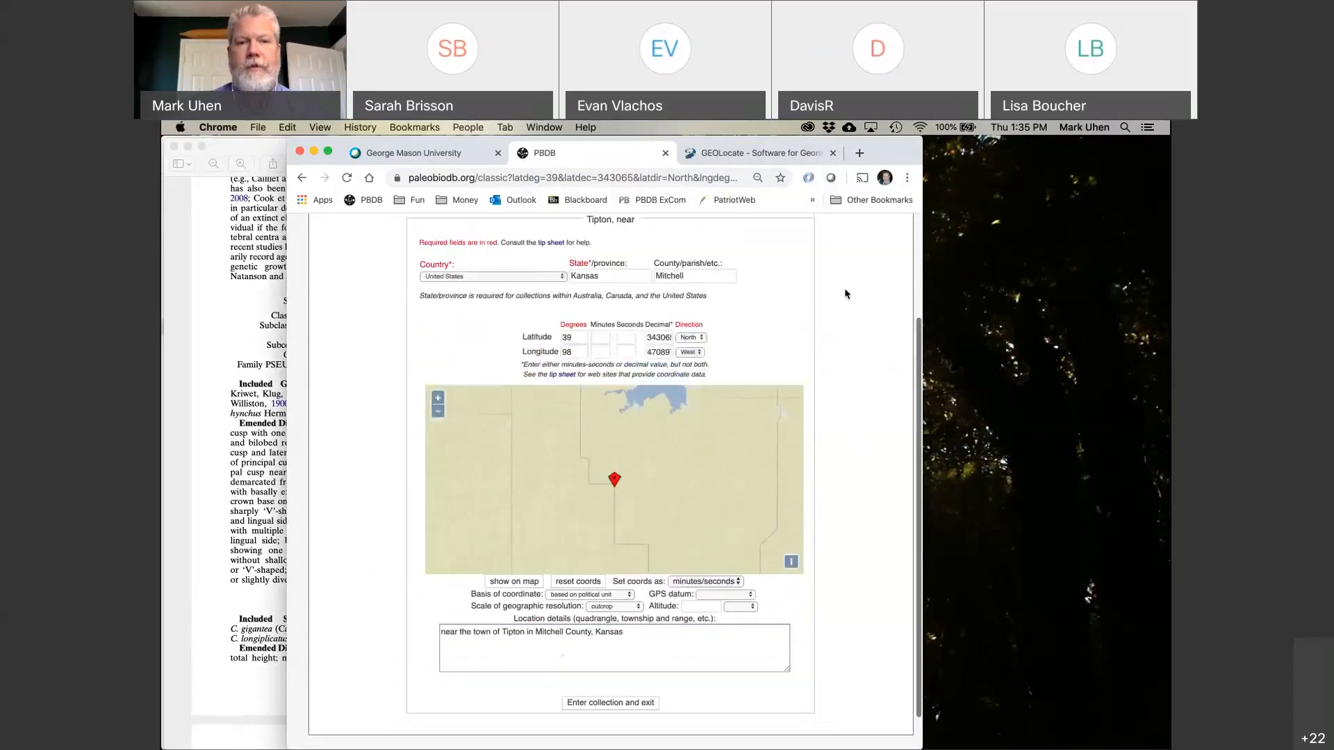
{"action": "scroll", "coordinate": [845, 294], "scroll_direction": "up", "scroll_amount": 1}
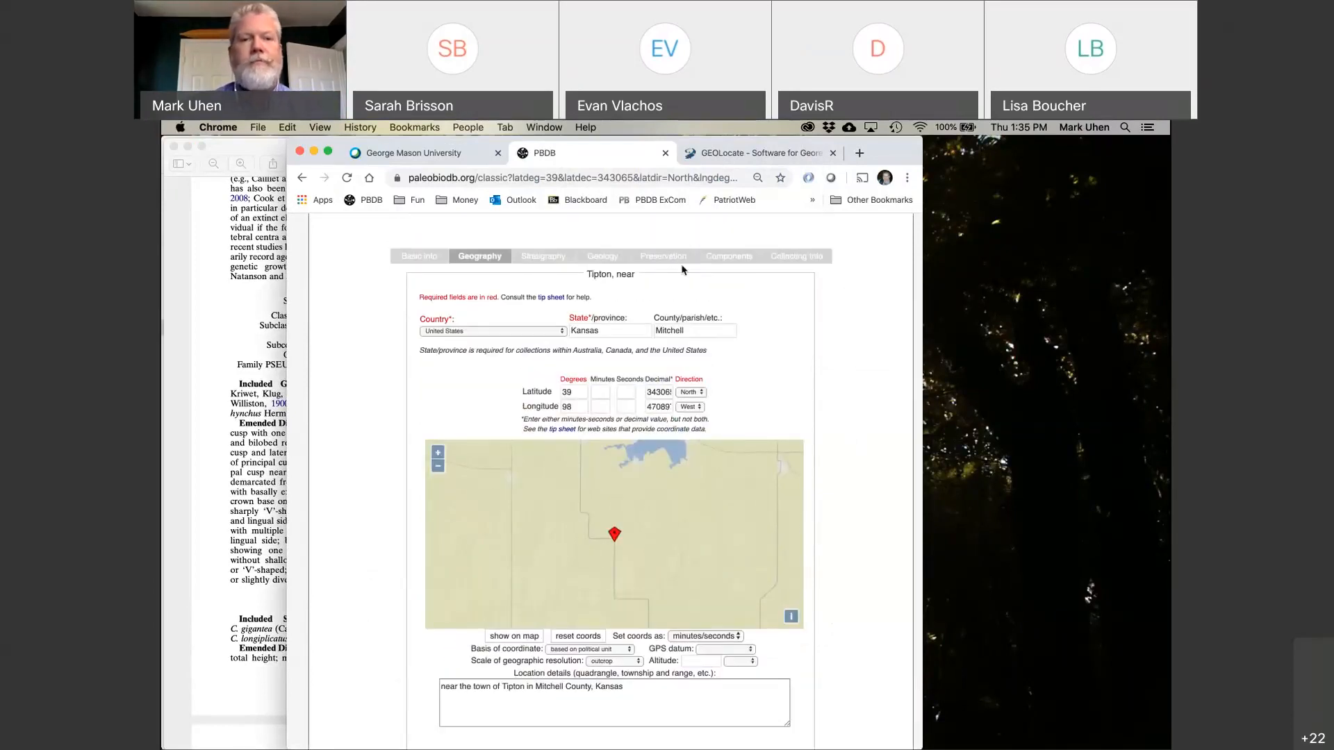
Open the collection's stratigraphy section and set the maximum time interval to Turonian, taking it from the paper's stratigraphic column.
{"action": "left_click", "coordinate": [546, 257]}
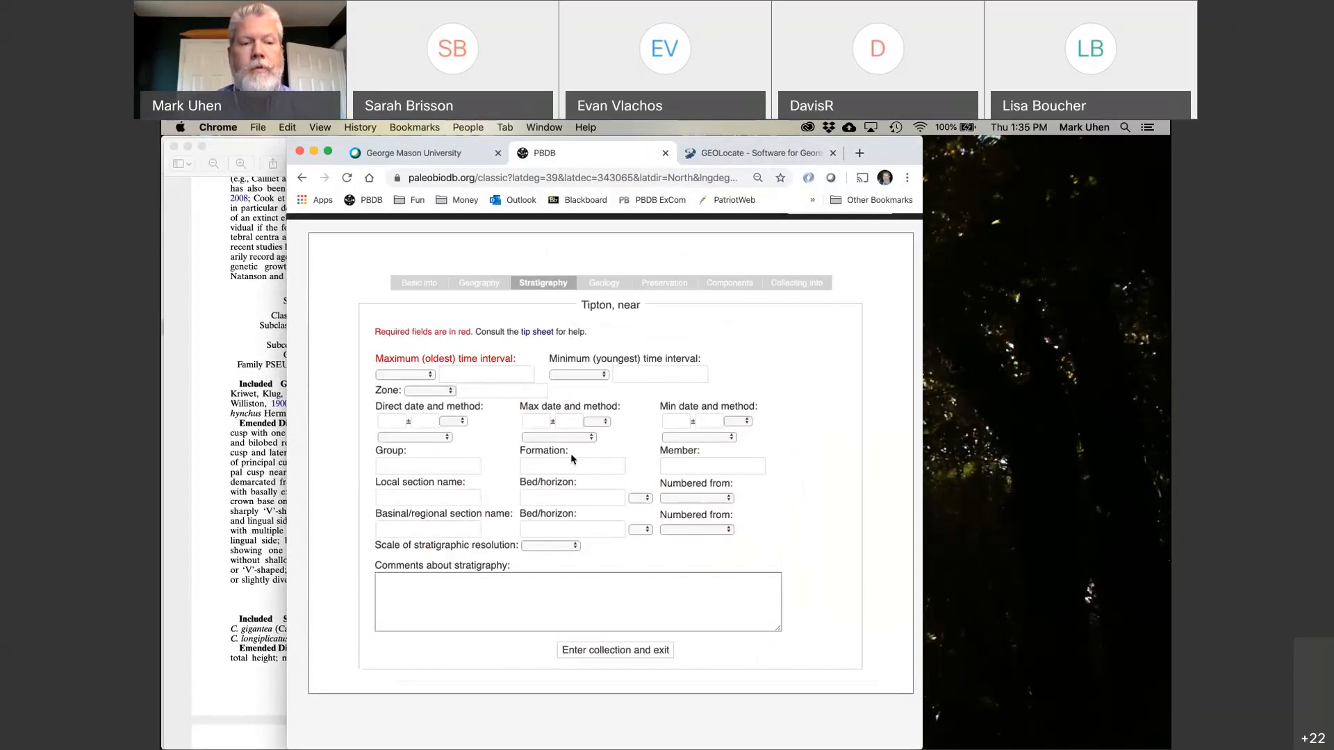
{"action": "left_click", "coordinate": [255, 532]}
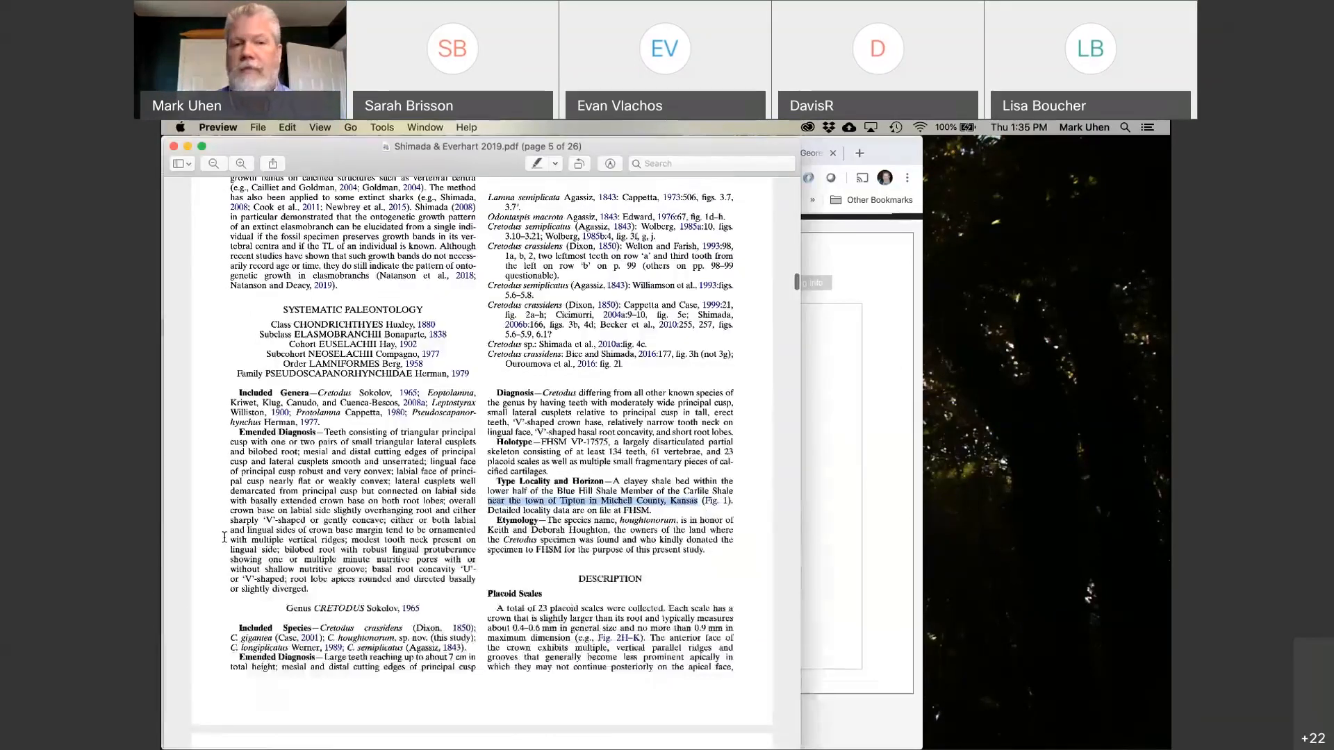
{"action": "scroll", "coordinate": [224, 537], "scroll_direction": "up", "scroll_amount": 5}
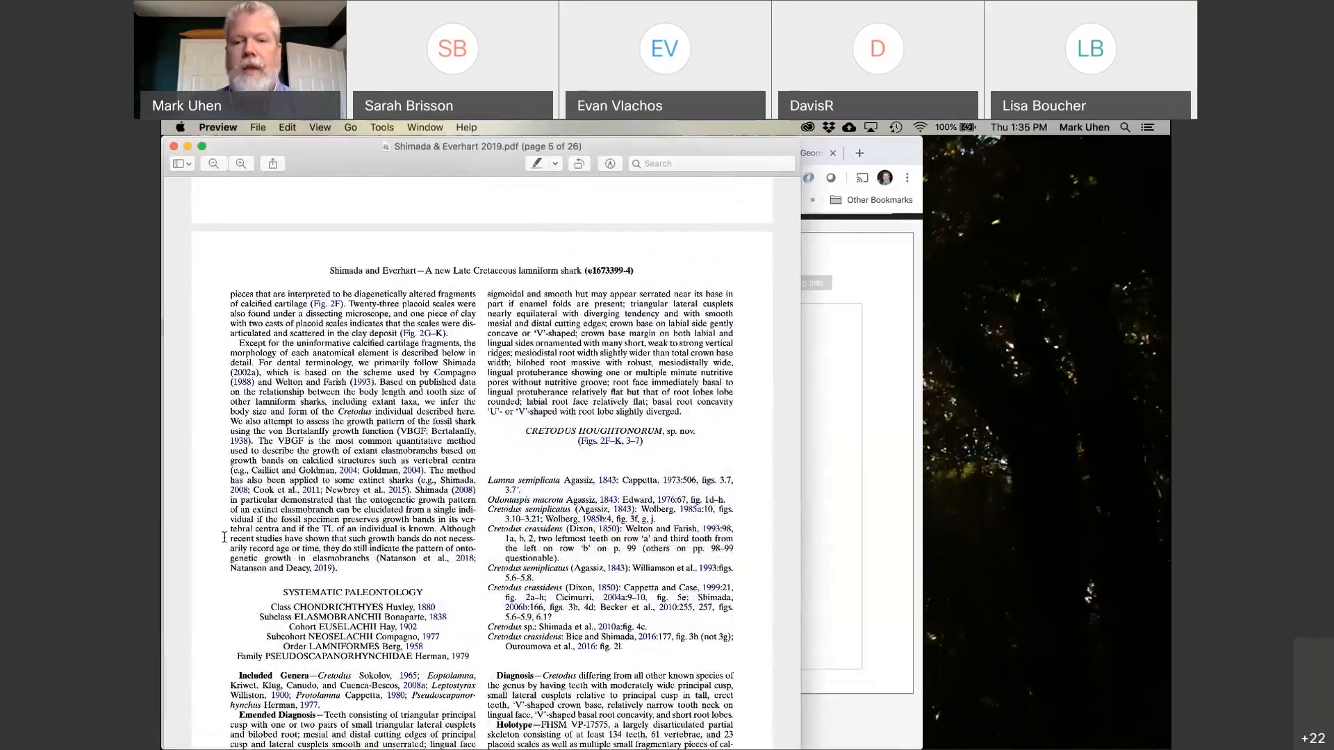
{"action": "scroll", "coordinate": [224, 537], "scroll_direction": "up", "scroll_amount": 10}
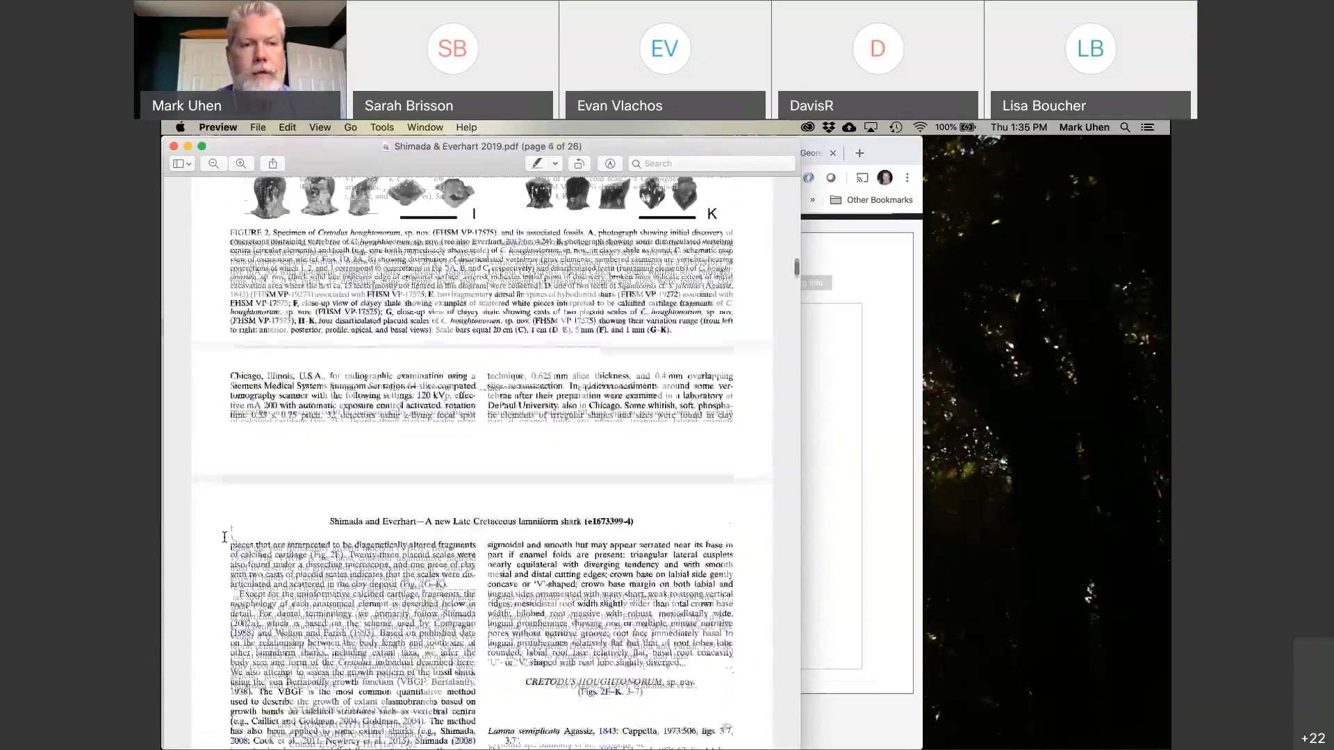
{"action": "scroll", "coordinate": [224, 537], "scroll_direction": "up", "scroll_amount": 10}
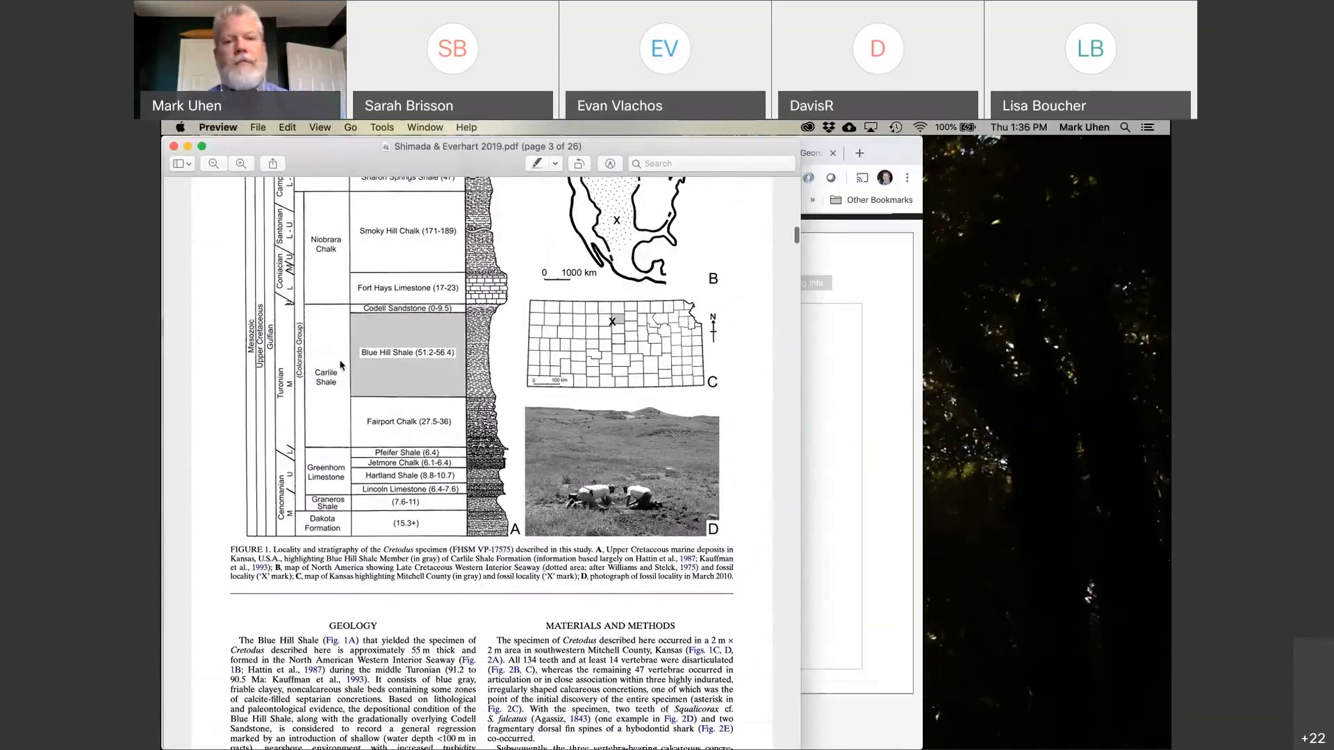
{"action": "left_click", "coordinate": [849, 534]}
{"action": "left_click", "coordinate": [500, 368]}
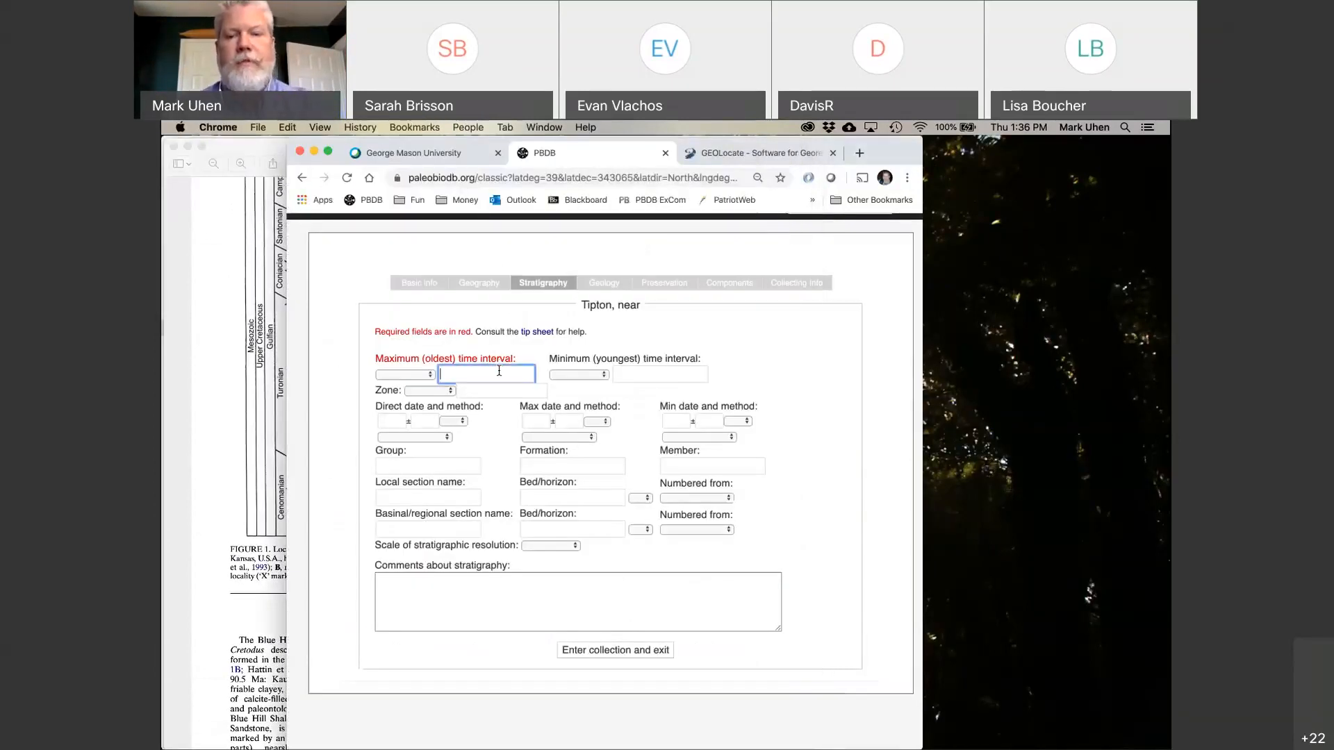
{"action": "type", "text": "Turonian"}
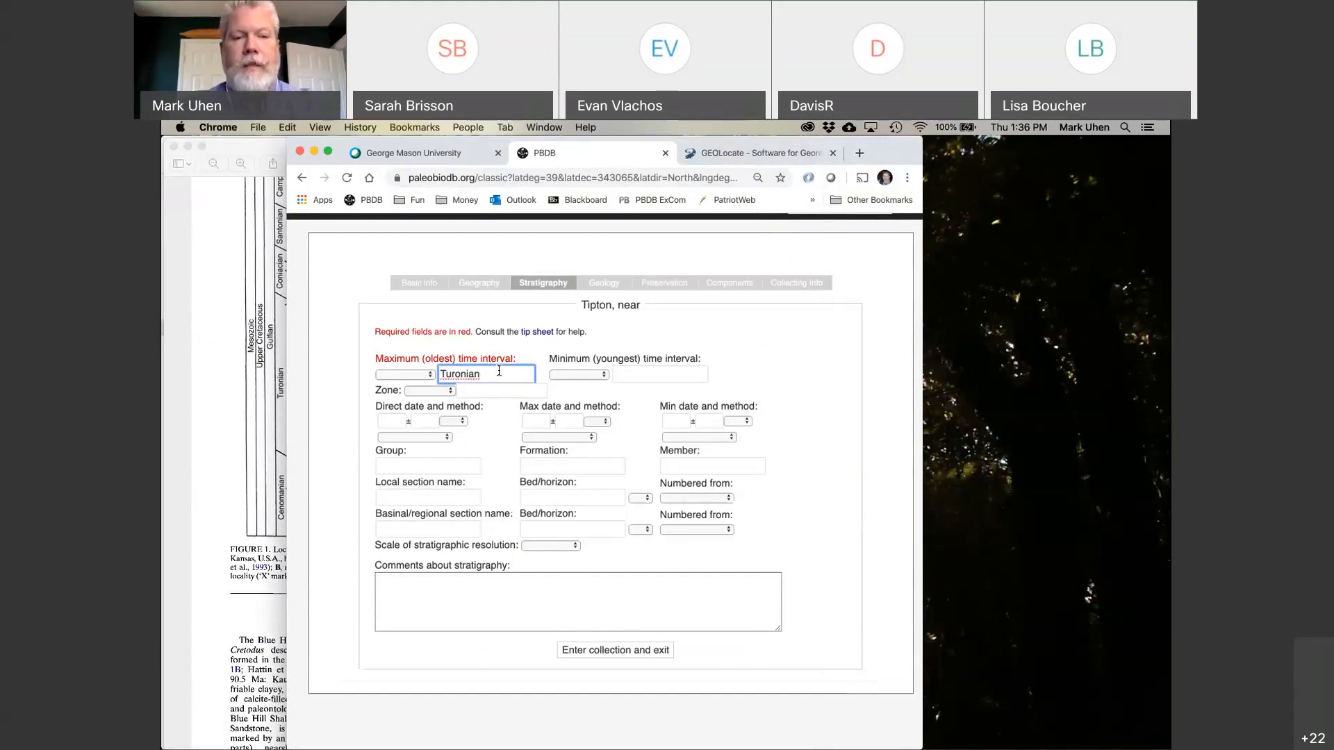
Try the made-up term "Snufelupgus" as the maximum time interval, restore Turonian and dismiss the alert.
{"action": "left_click_drag", "start_coordinate": [499, 371], "coordinate": [421, 374]}
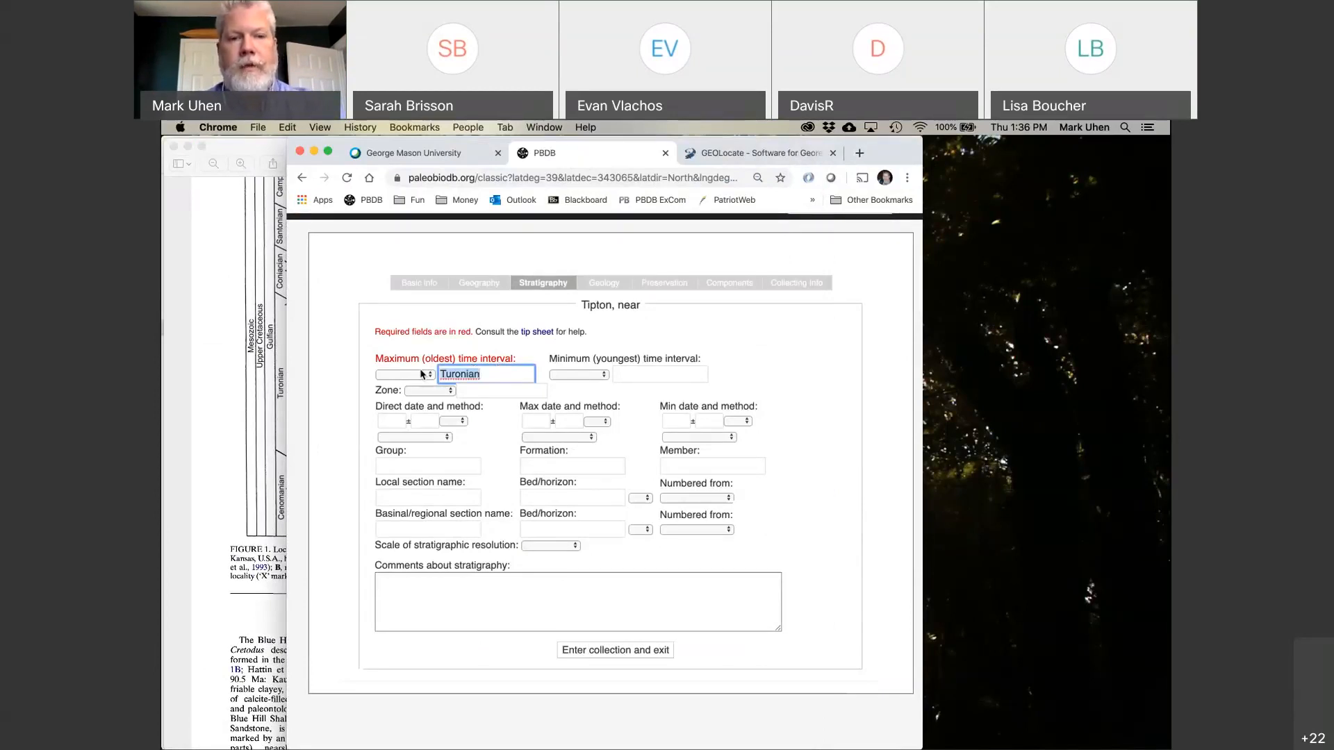
{"action": "type", "text": "Snu"}
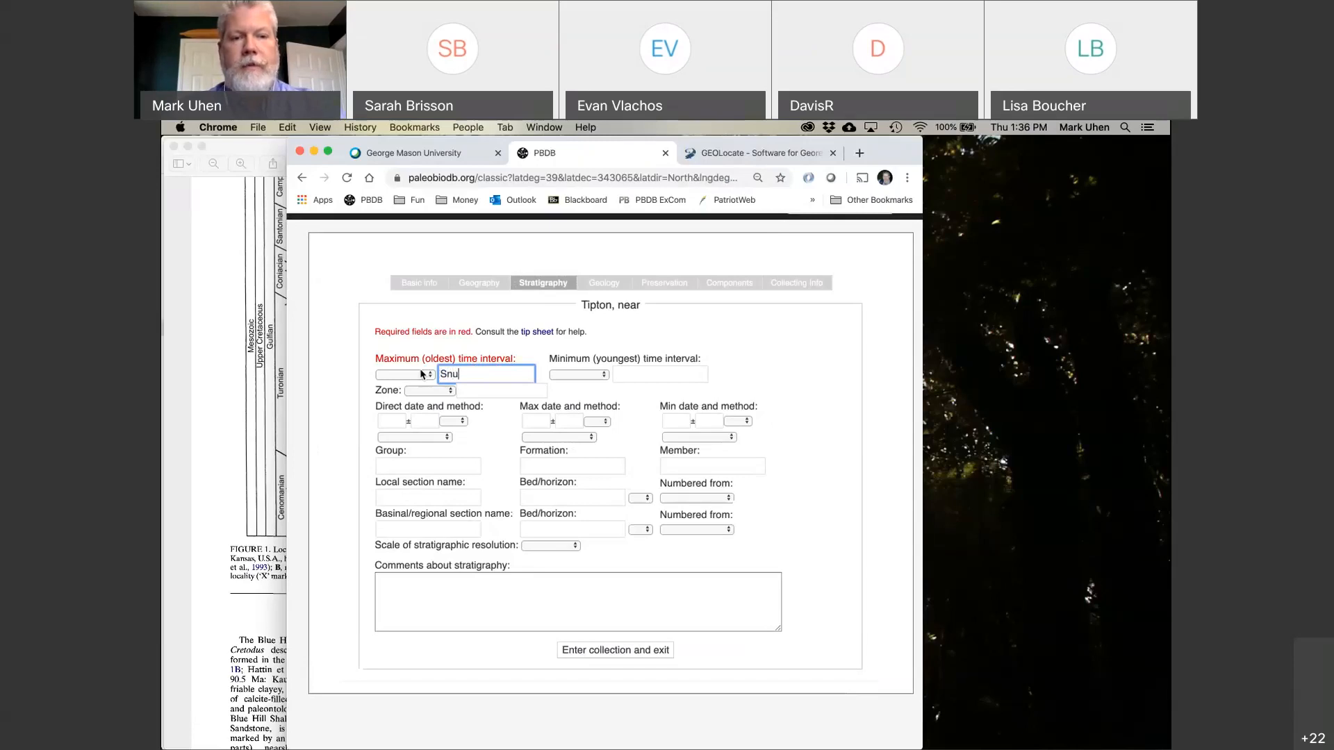
{"action": "type", "text": "felupgus"}
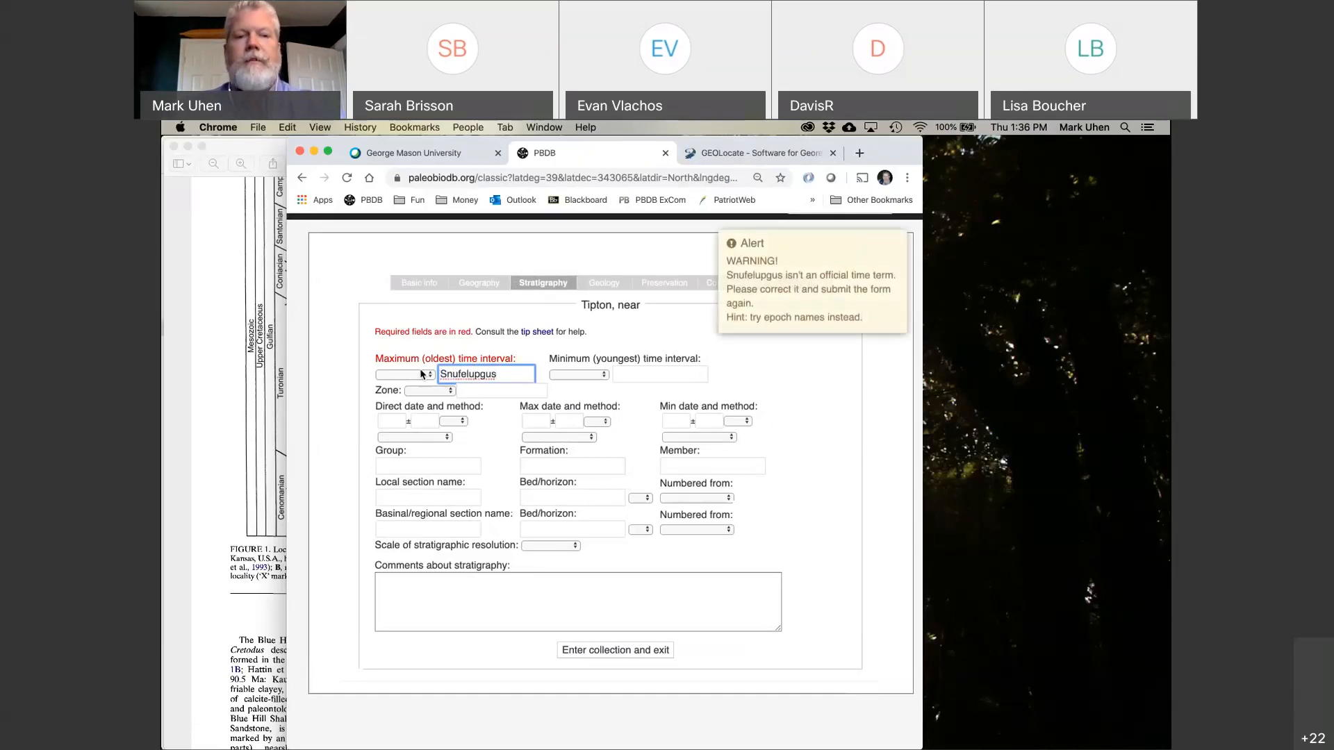
{"action": "left_click_drag", "start_coordinate": [519, 373], "coordinate": [409, 363]}
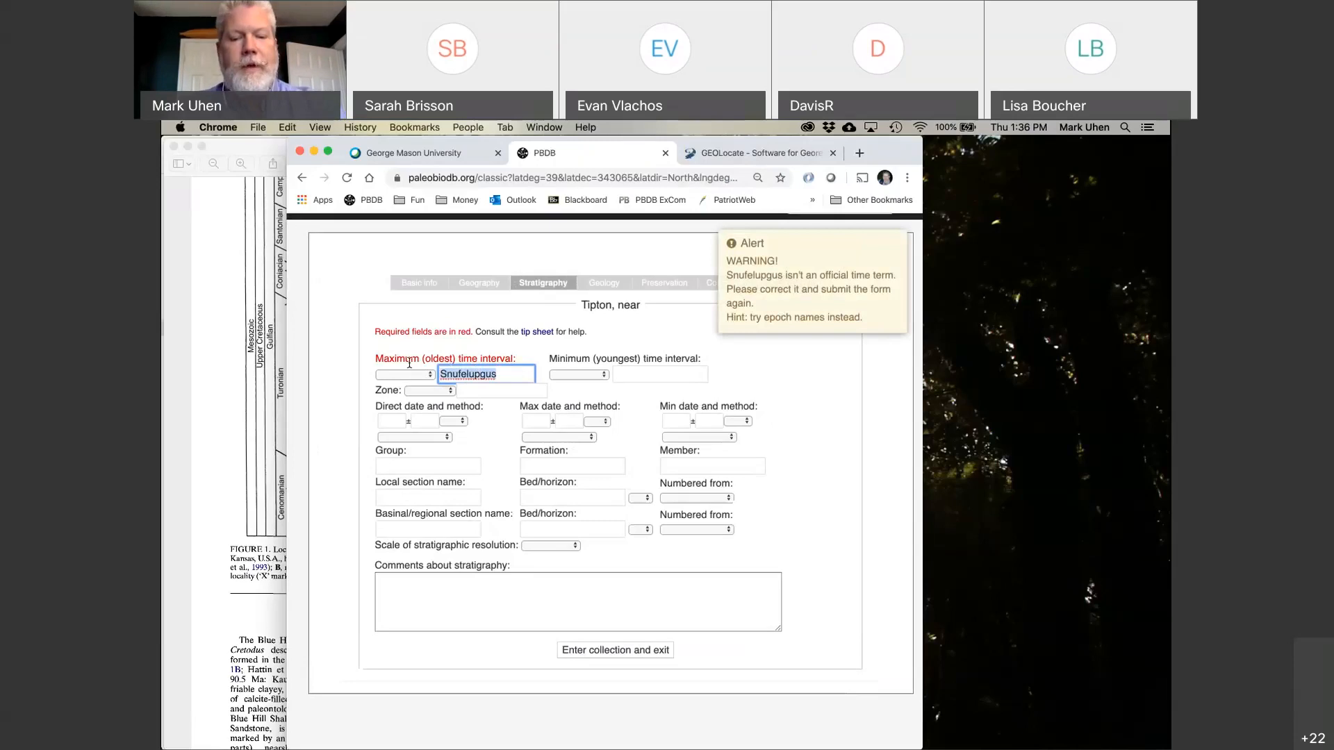
{"action": "type", "text": "Turonian"}
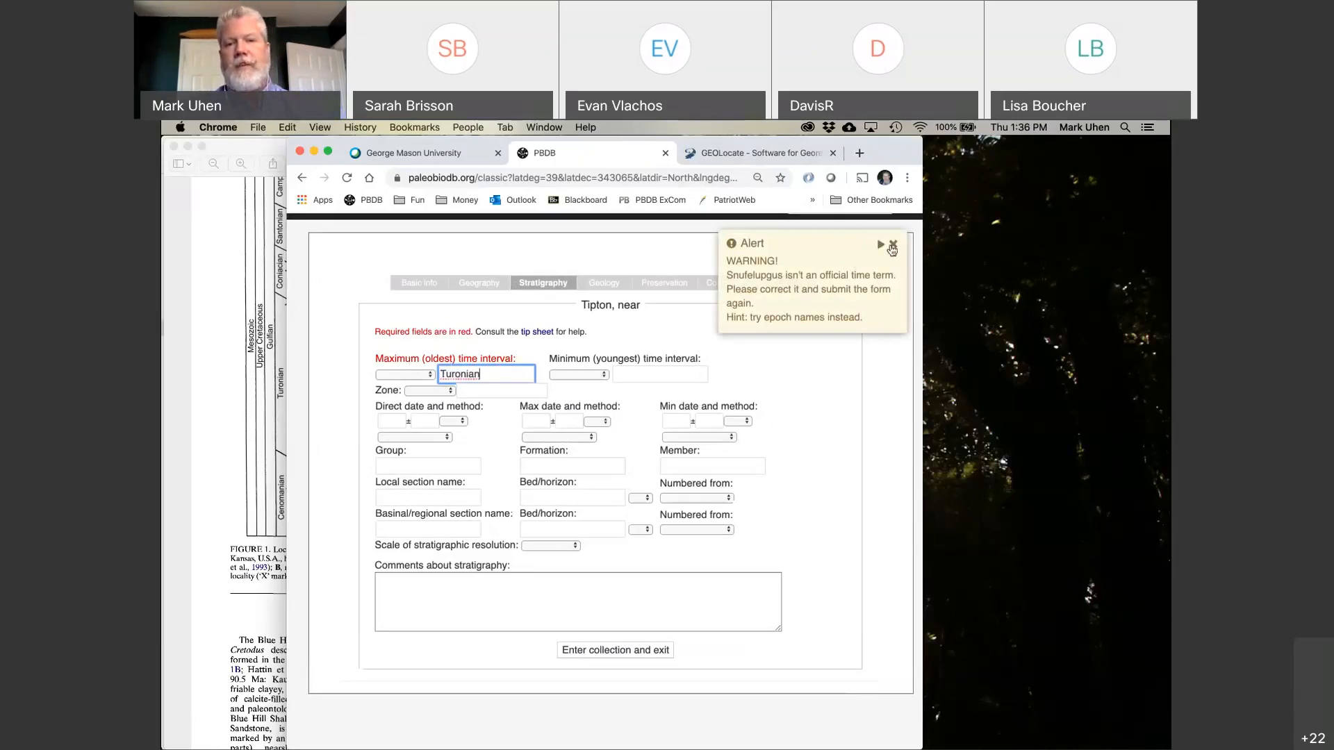
{"action": "left_click", "coordinate": [892, 247]}
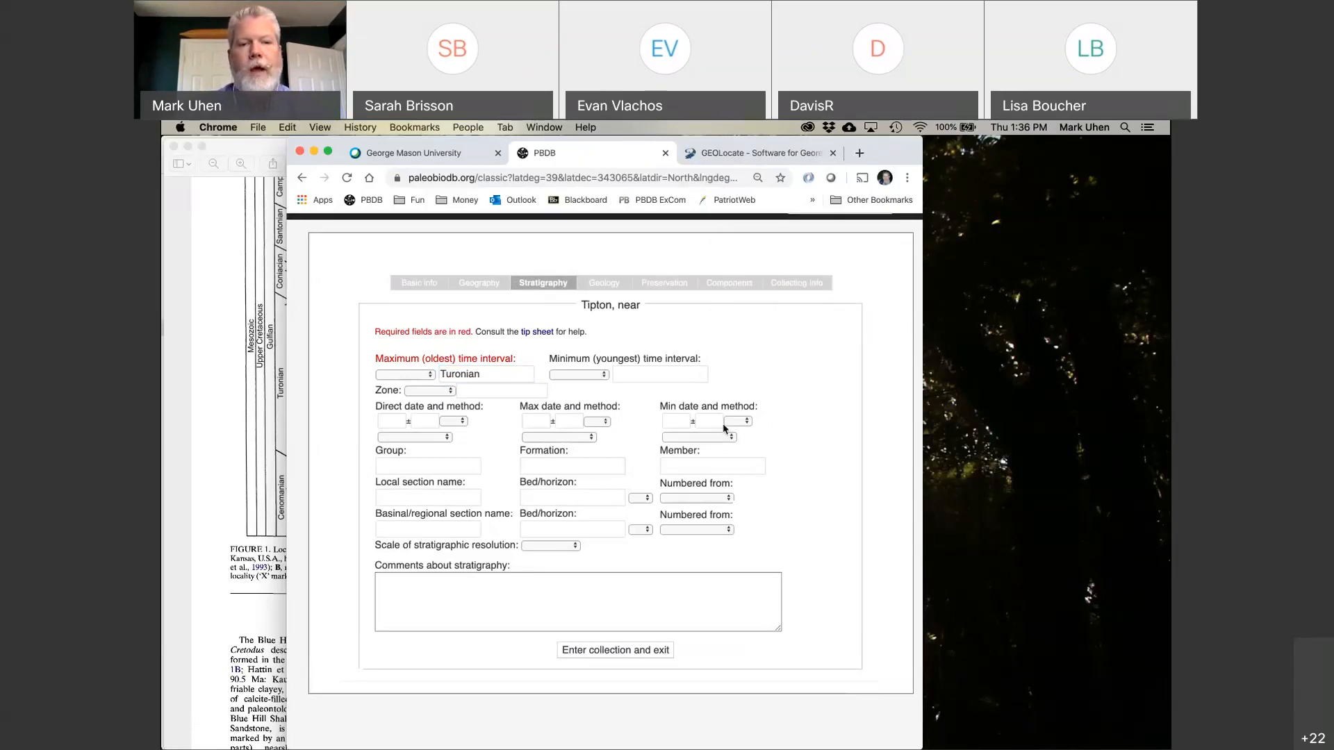
Consult the paper's stratigraphic column and enter Blue Hill Shale as the formation.
{"action": "left_click", "coordinate": [567, 463]}
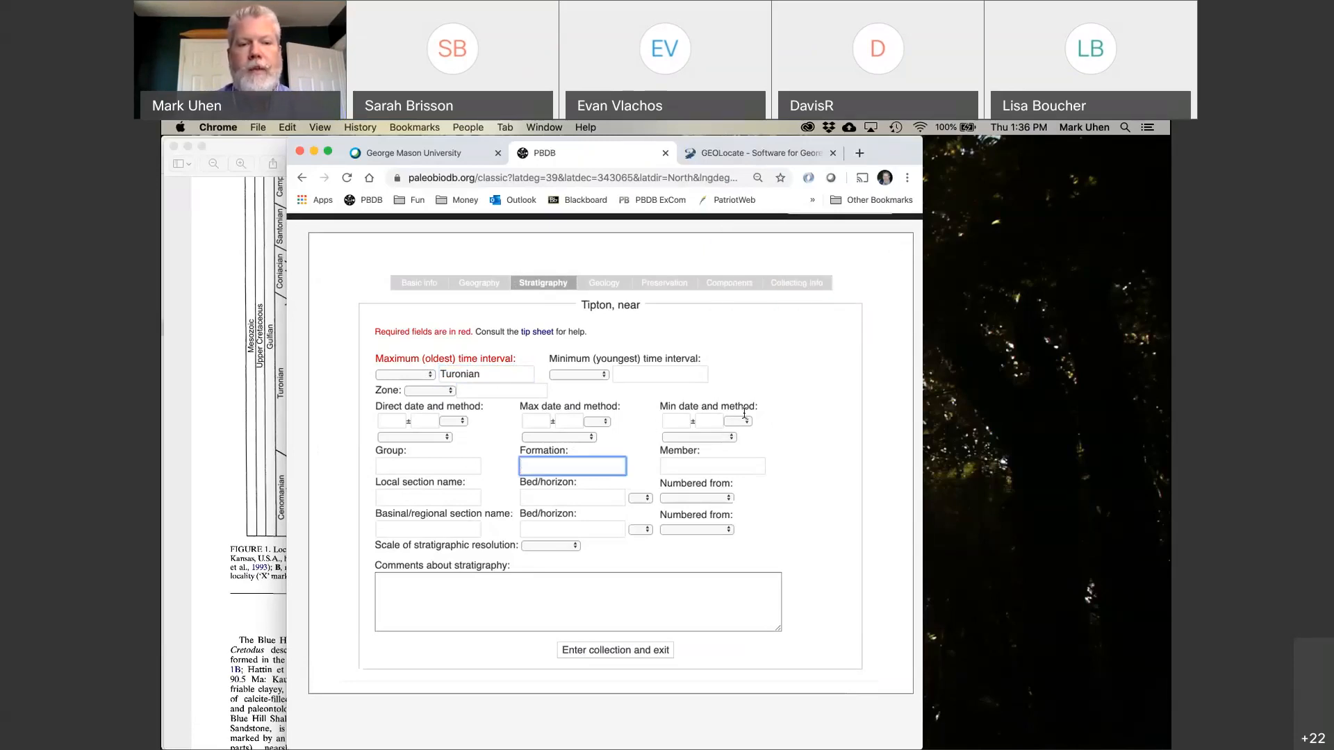
{"action": "left_click", "coordinate": [264, 556]}
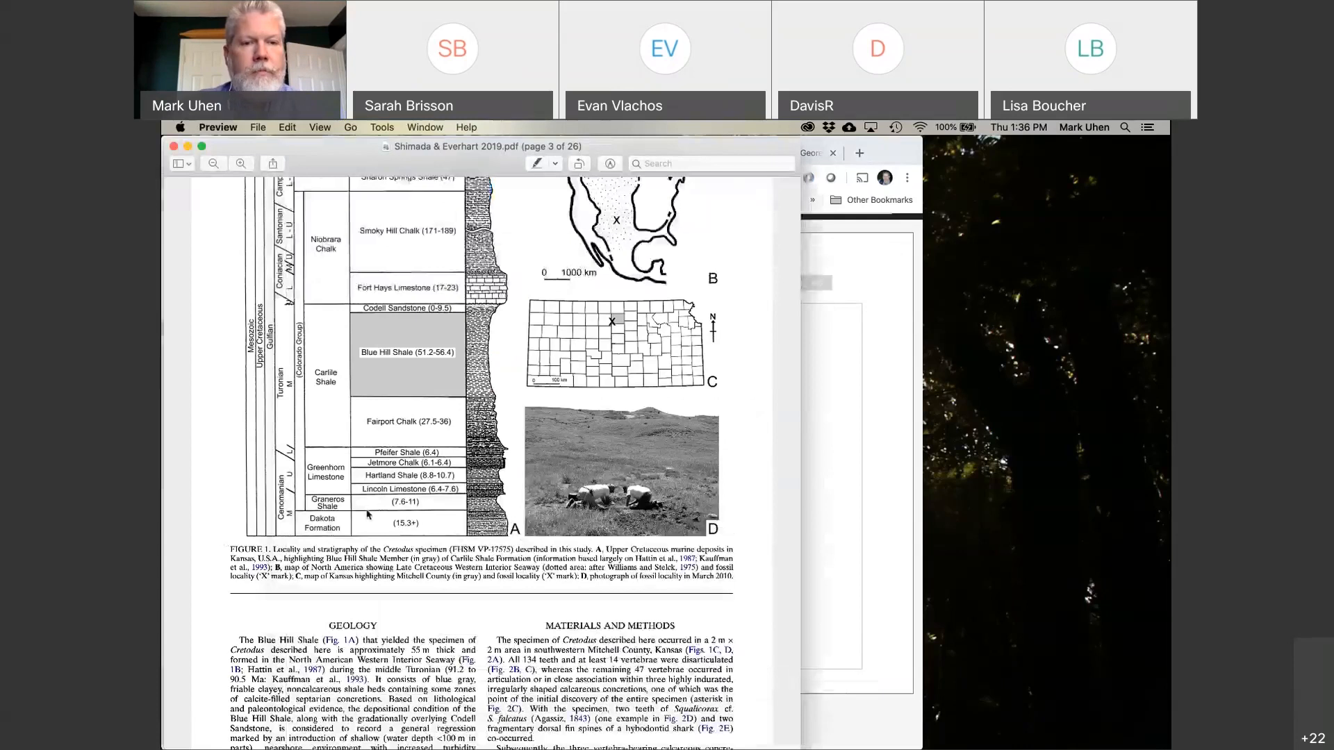
{"action": "key", "text": "super+Tab"}
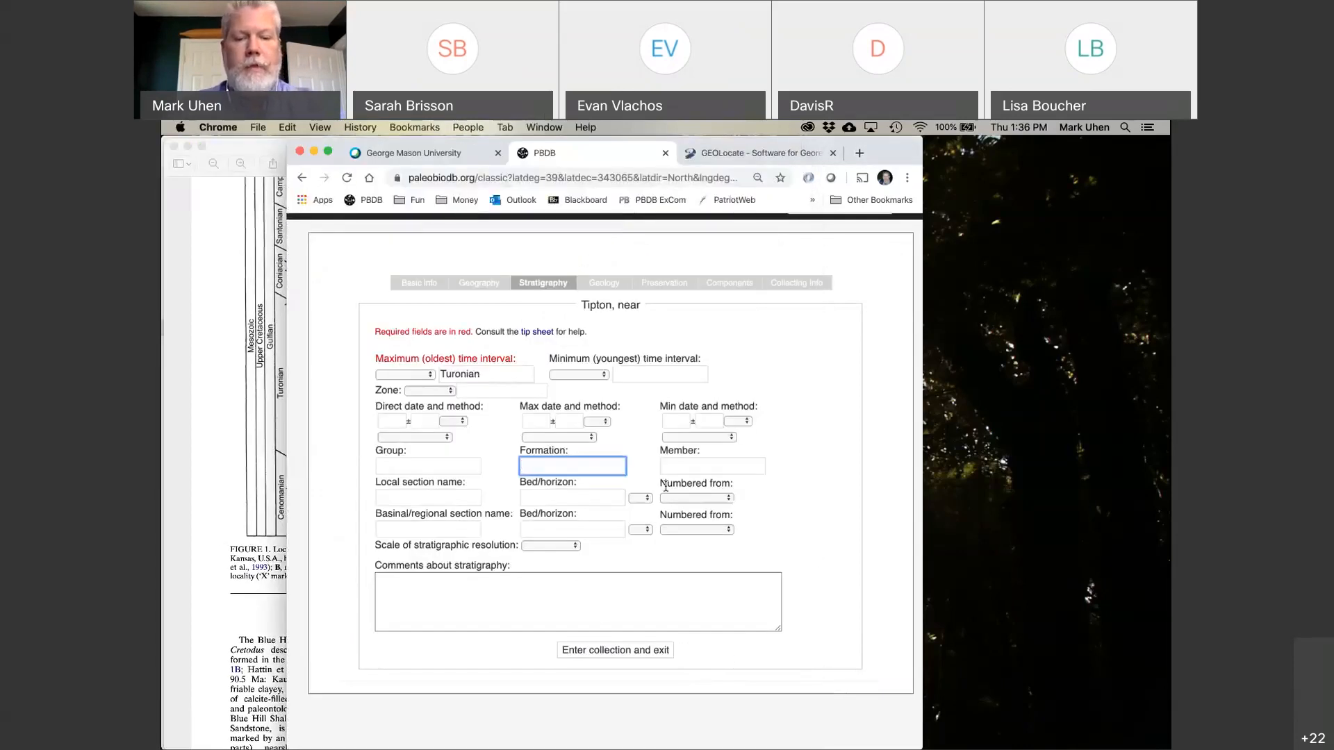
{"action": "type", "text": "Blue "}
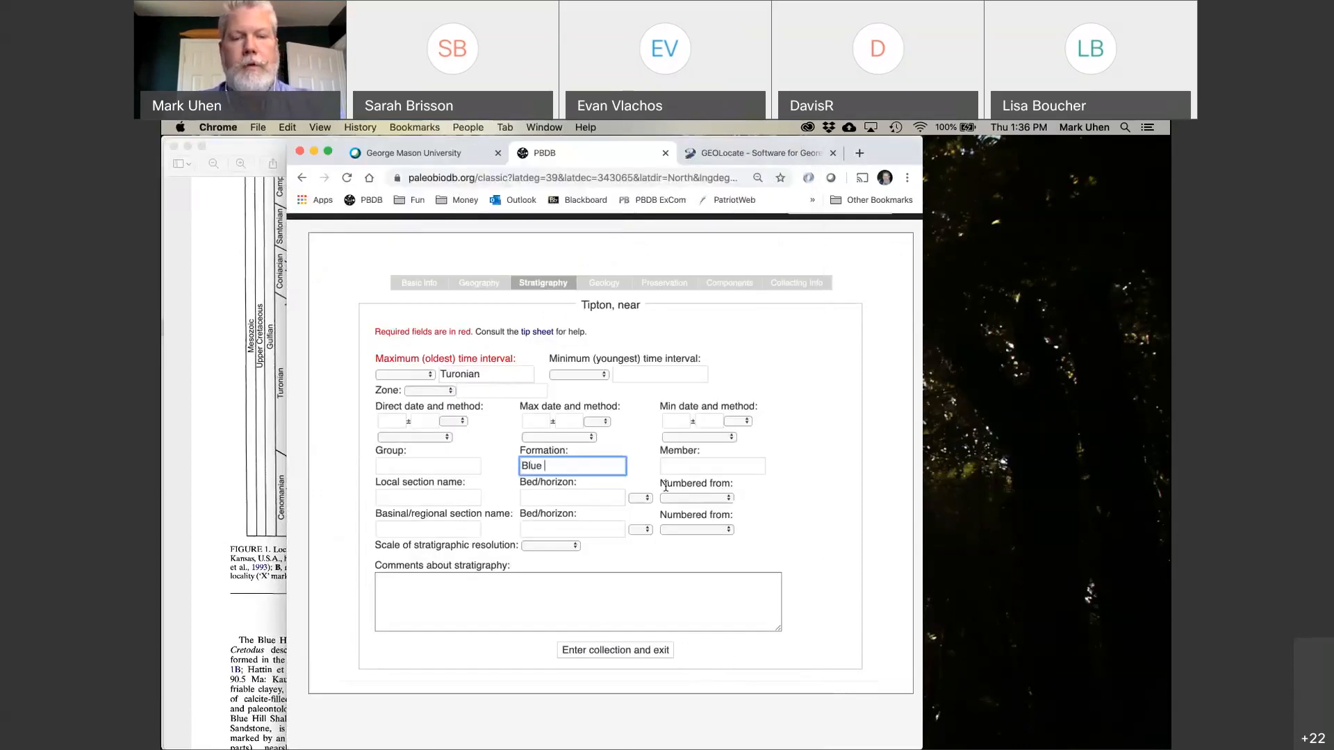
{"action": "type", "text": "Hill Shale"}
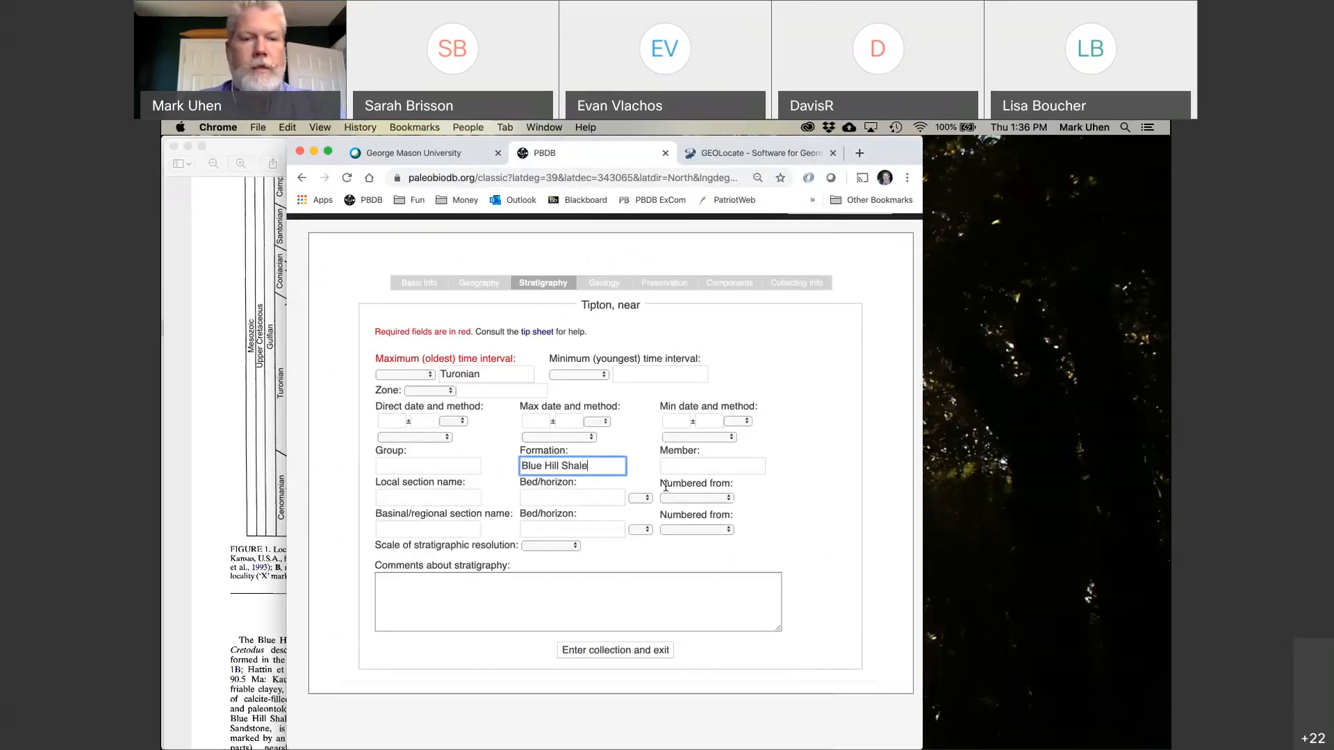
Check the headings of the paper's stratigraphic column and move Blue Hill Shale from the formation to the member.
{"action": "left_click", "coordinate": [424, 460]}
{"action": "left_click", "coordinate": [246, 428]}
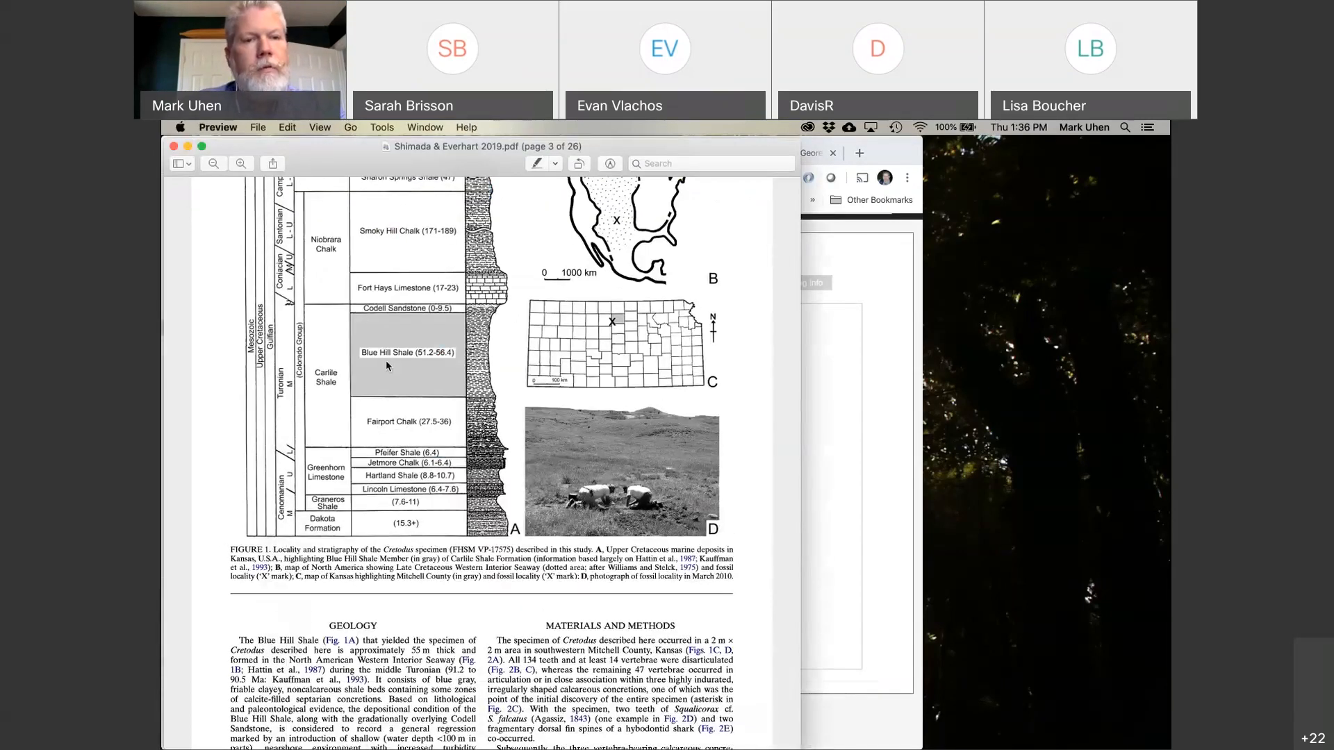
{"action": "scroll", "coordinate": [650, 426], "scroll_direction": "up", "scroll_amount": 3}
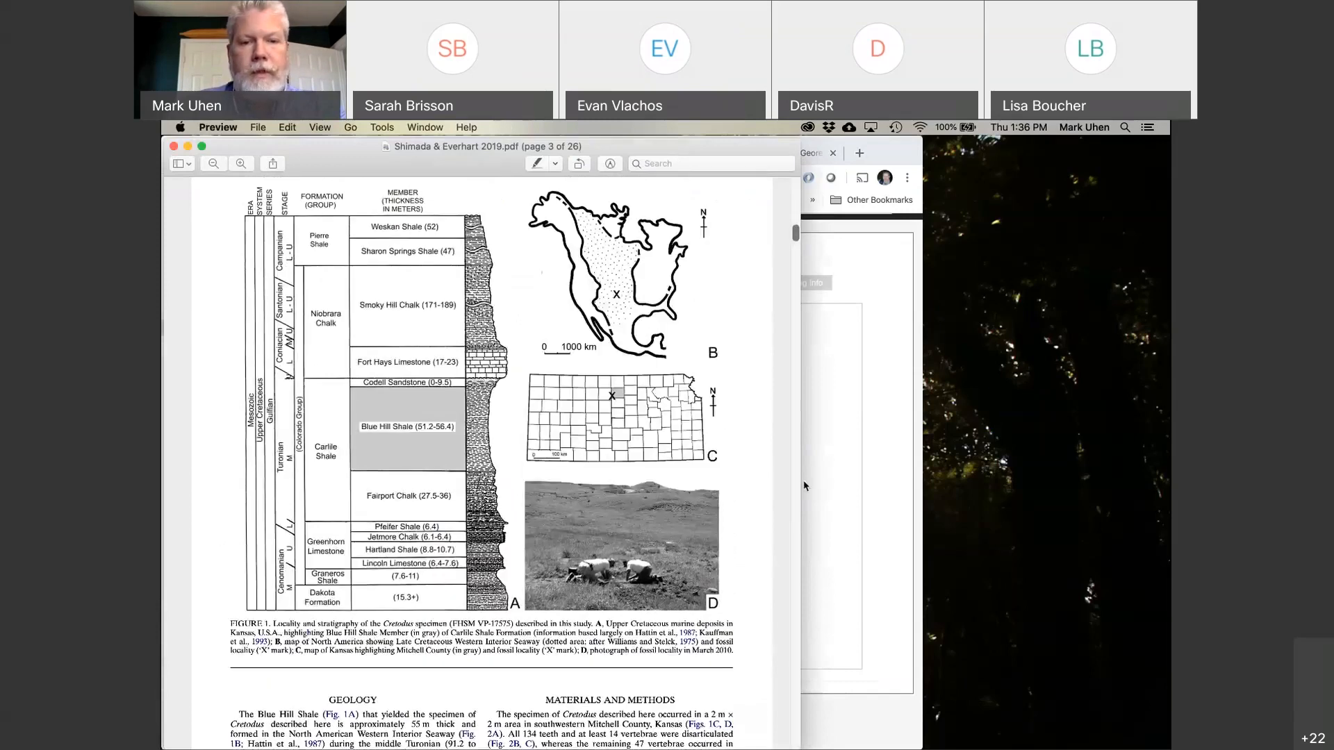
{"action": "left_click", "coordinate": [837, 465]}
{"action": "left_click_drag", "start_coordinate": [611, 465], "coordinate": [515, 464]}
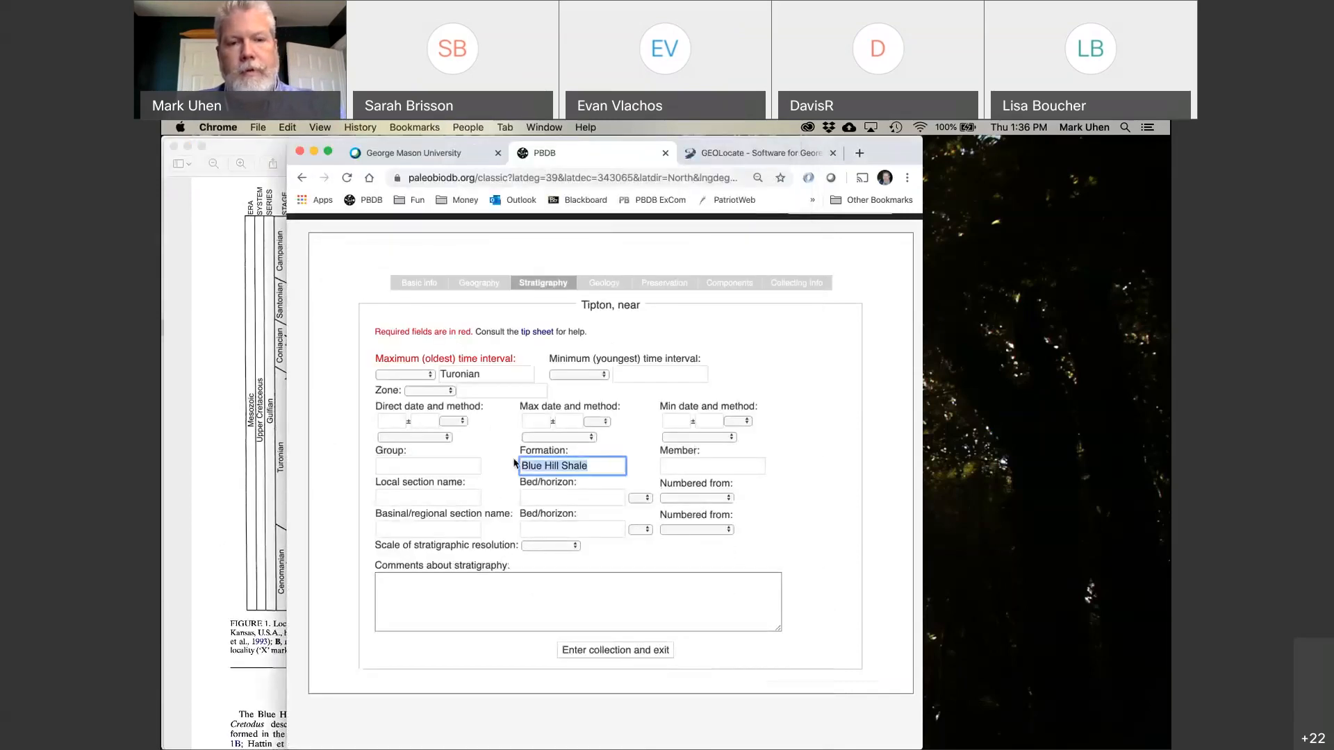
{"action": "key", "text": "cmd+x"}
{"action": "left_click", "coordinate": [678, 465]}
{"action": "key", "text": "super+v"}
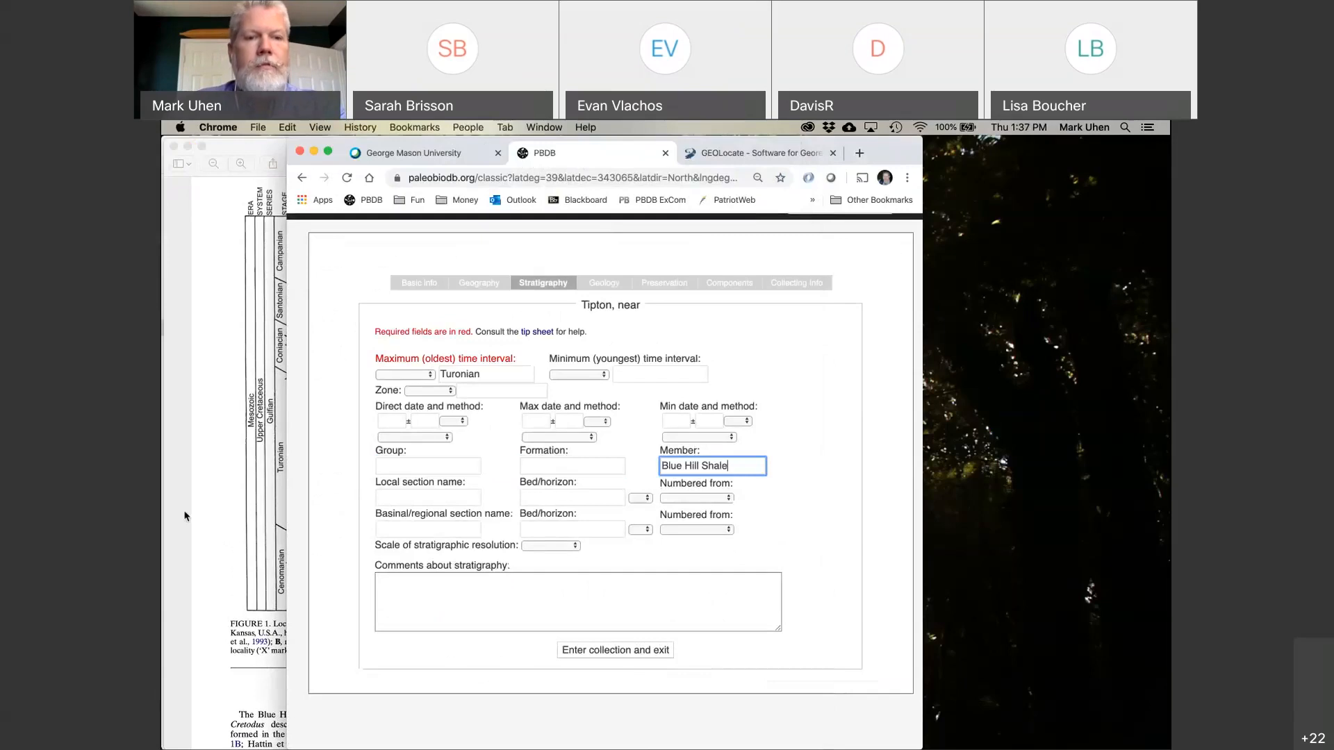
Set the formation to Carlile and the group to Colorado, taking both from the paper's stratigraphic column.
{"action": "left_click", "coordinate": [185, 515]}
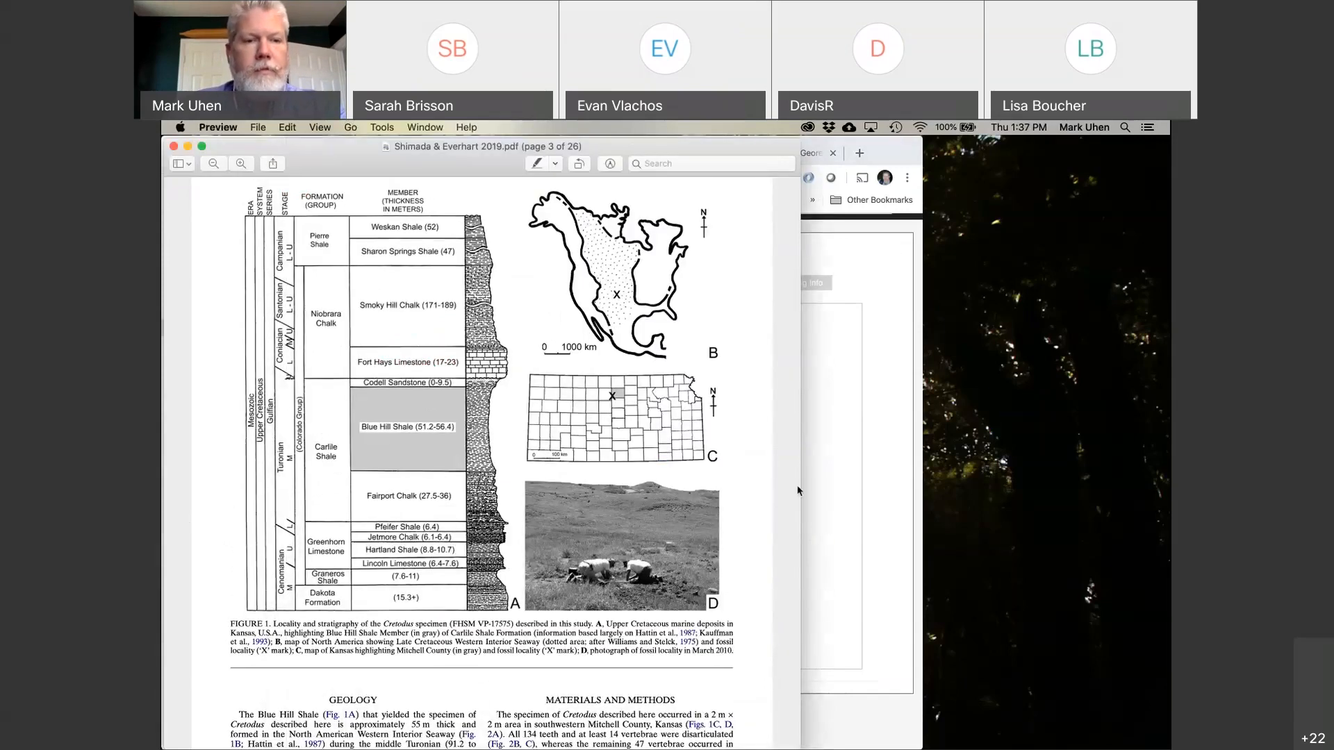
{"action": "left_click", "coordinate": [844, 530]}
{"action": "left_click", "coordinate": [601, 467]}
{"action": "type", "text": "C"}
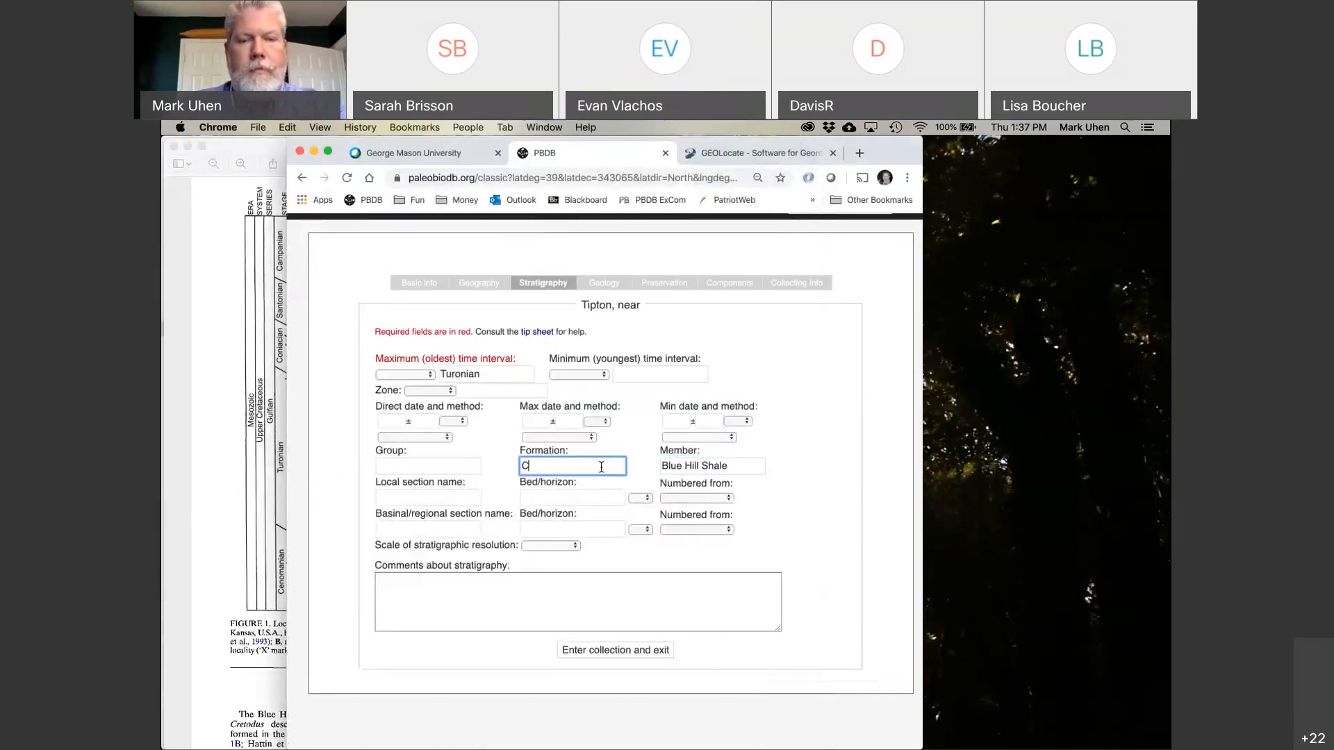
{"action": "type", "text": "arlile"}
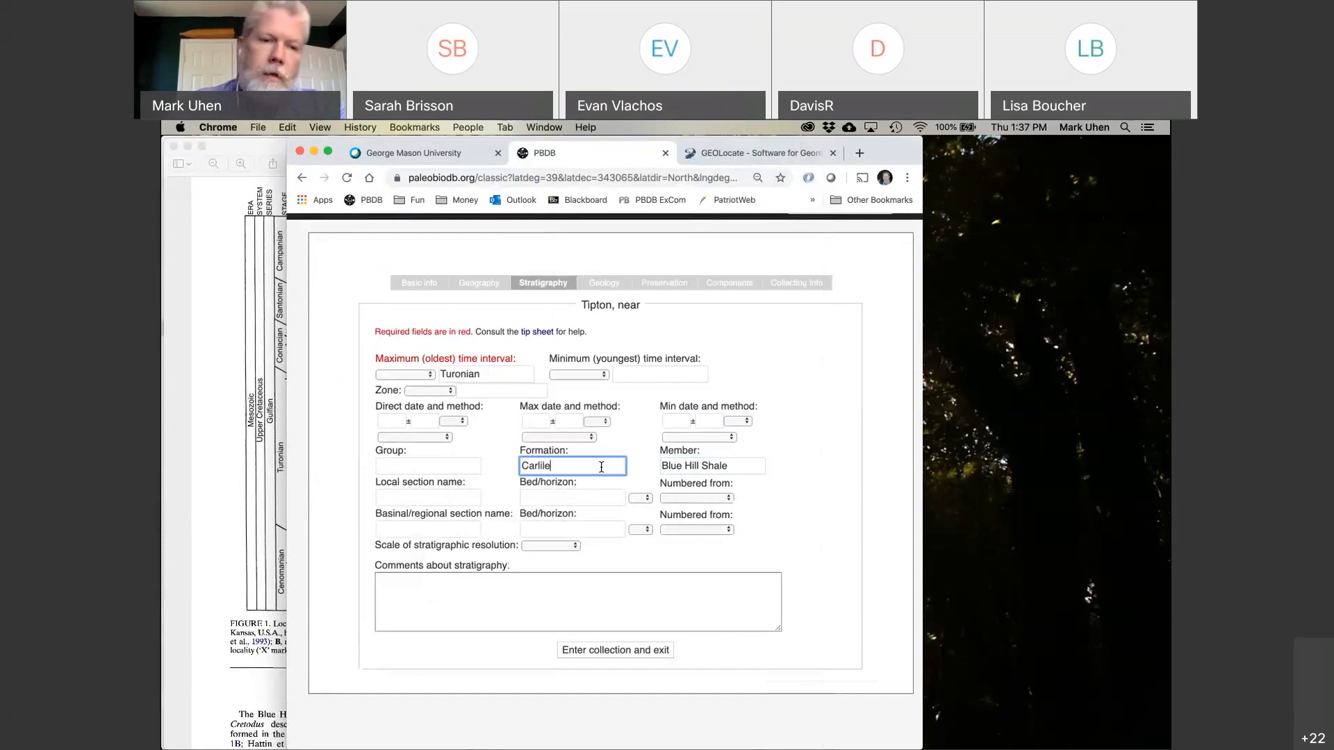
{"action": "left_click", "coordinate": [254, 508]}
{"action": "left_click", "coordinate": [841, 569]}
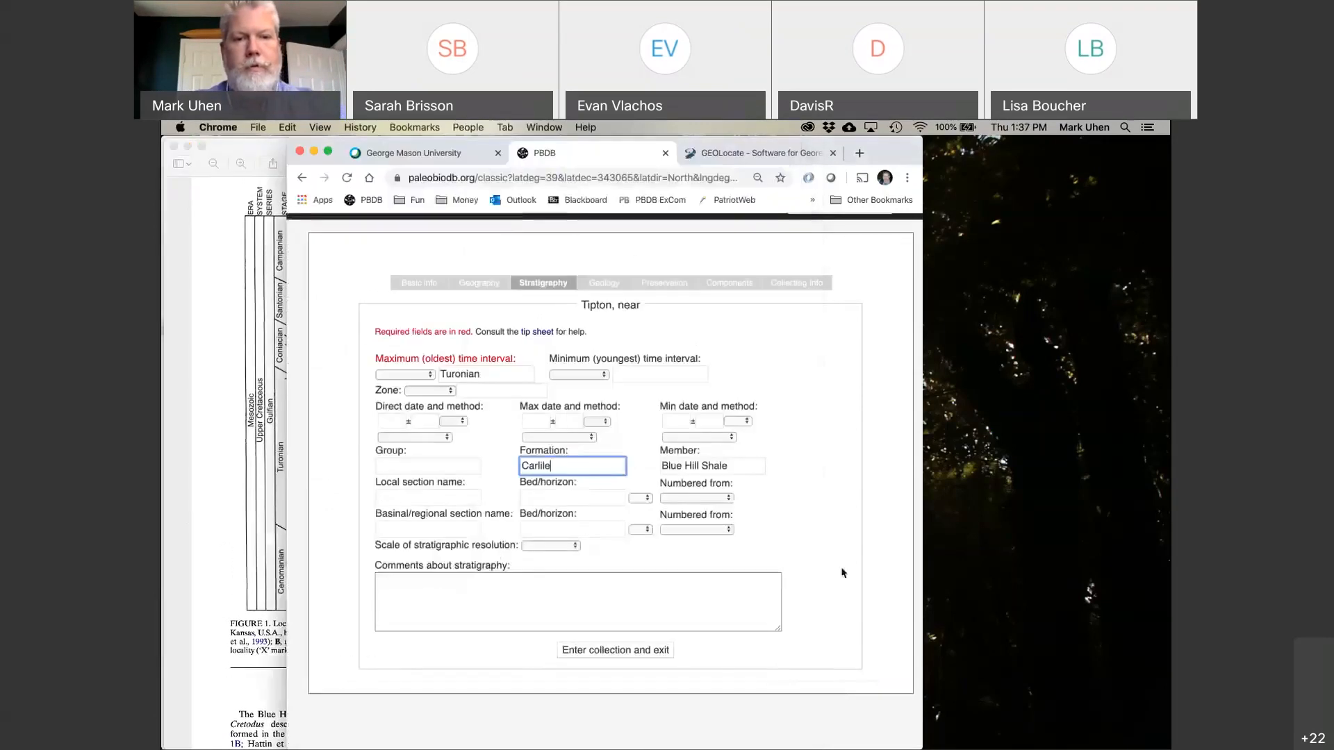
{"action": "left_click", "coordinate": [467, 464]}
{"action": "type", "text": "Colorado"}
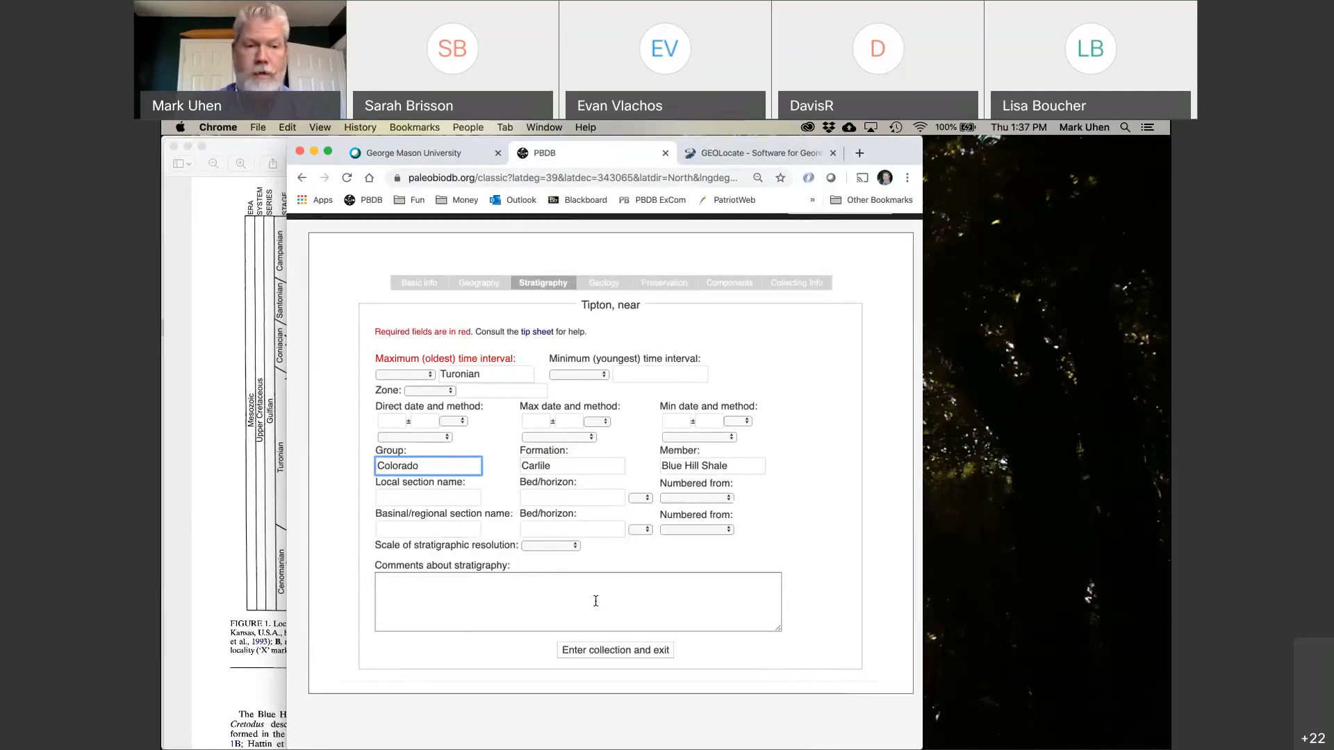
Copy "A clayey shale bed within the lower half of the Blue Hill Shale Member of the Carlile Shale" from the paper into the stratigraphy comments.
{"action": "scroll", "coordinate": [229, 586], "scroll_direction": "down", "scroll_amount": 15}
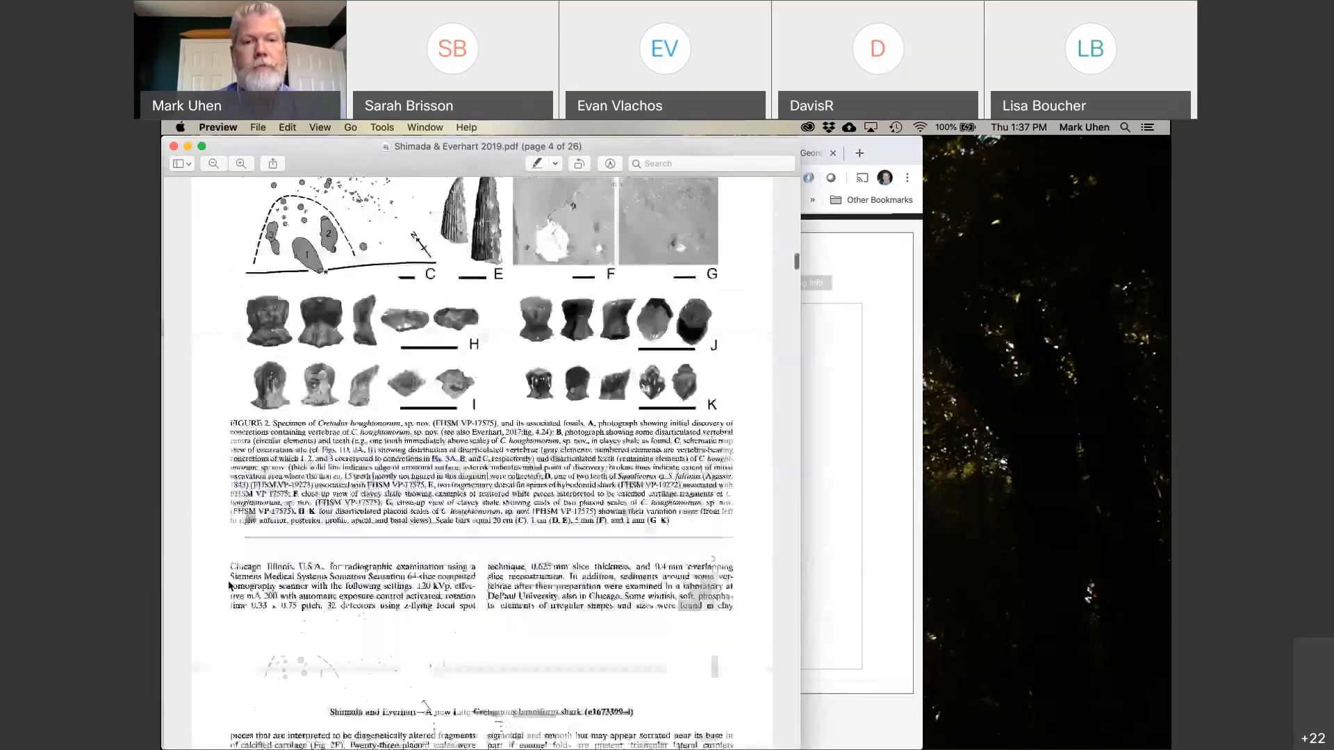
{"action": "left_click", "coordinate": [559, 373]}
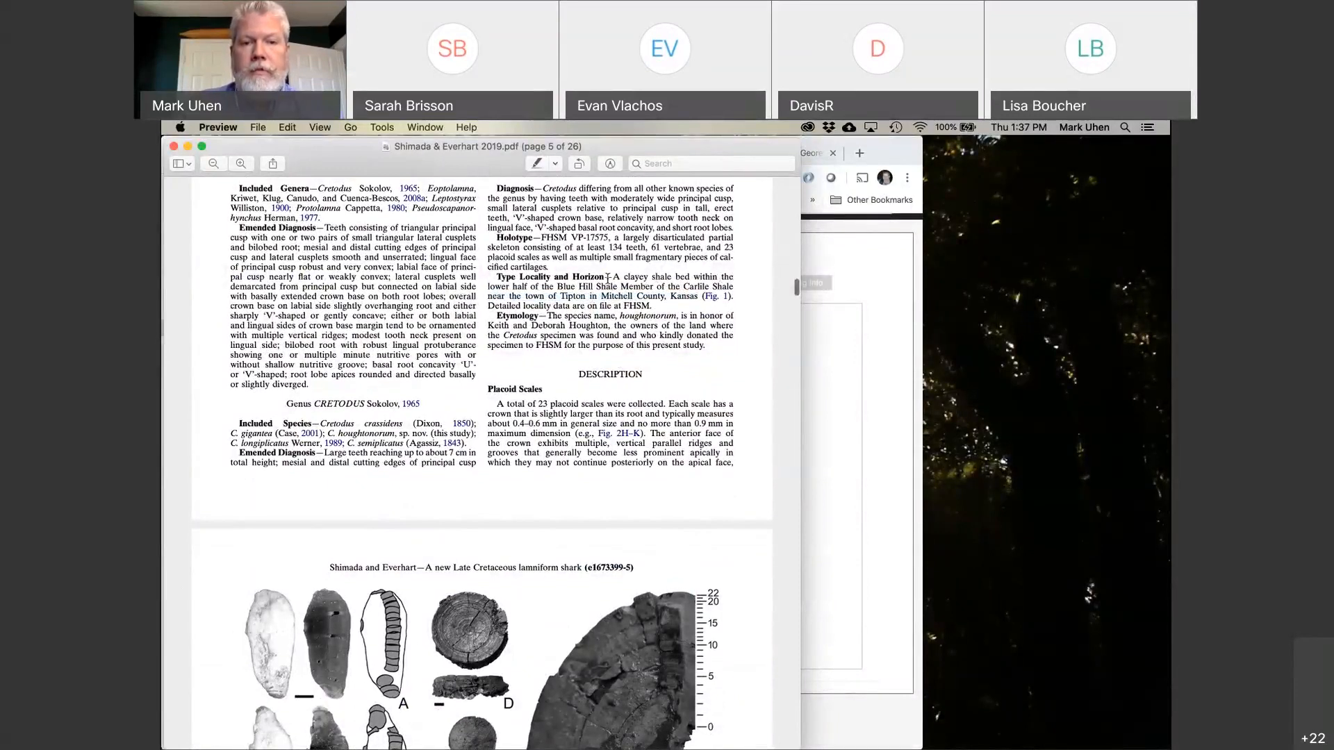
{"action": "left_click_drag", "start_coordinate": [611, 278], "coordinate": [738, 286]}
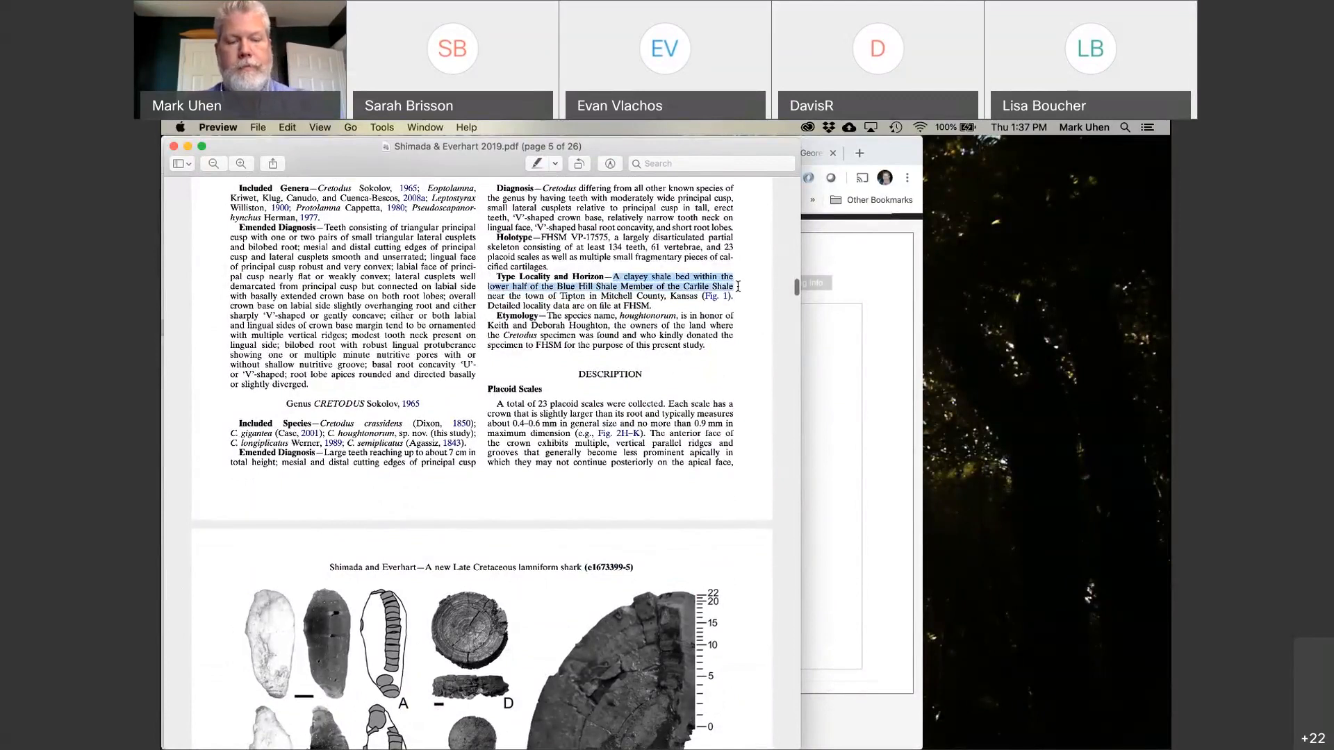
{"action": "left_click", "coordinate": [815, 481]}
{"action": "left_click", "coordinate": [677, 585]}
{"action": "key", "text": "super+v"}
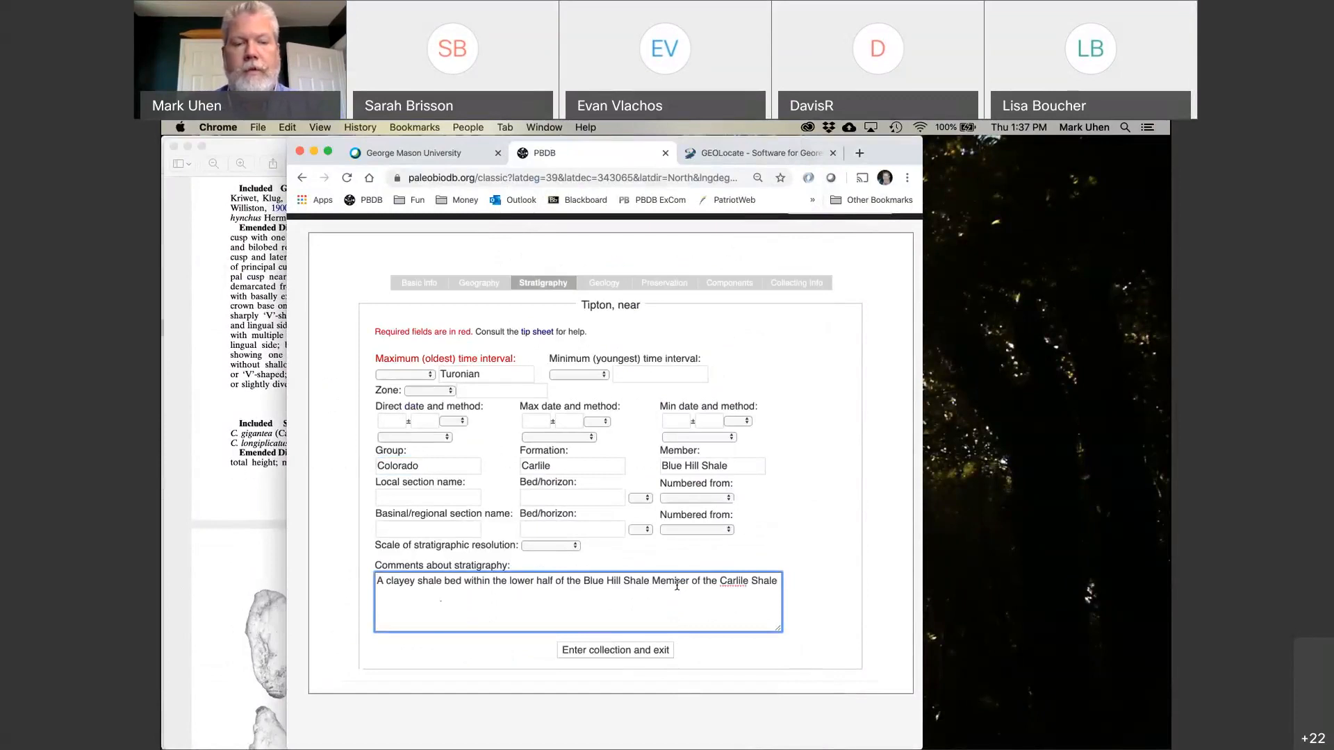
Set the scale of stratigraphic resolution to bed and view the available dating methods for the maximum date.
{"action": "left_click", "coordinate": [562, 548]}
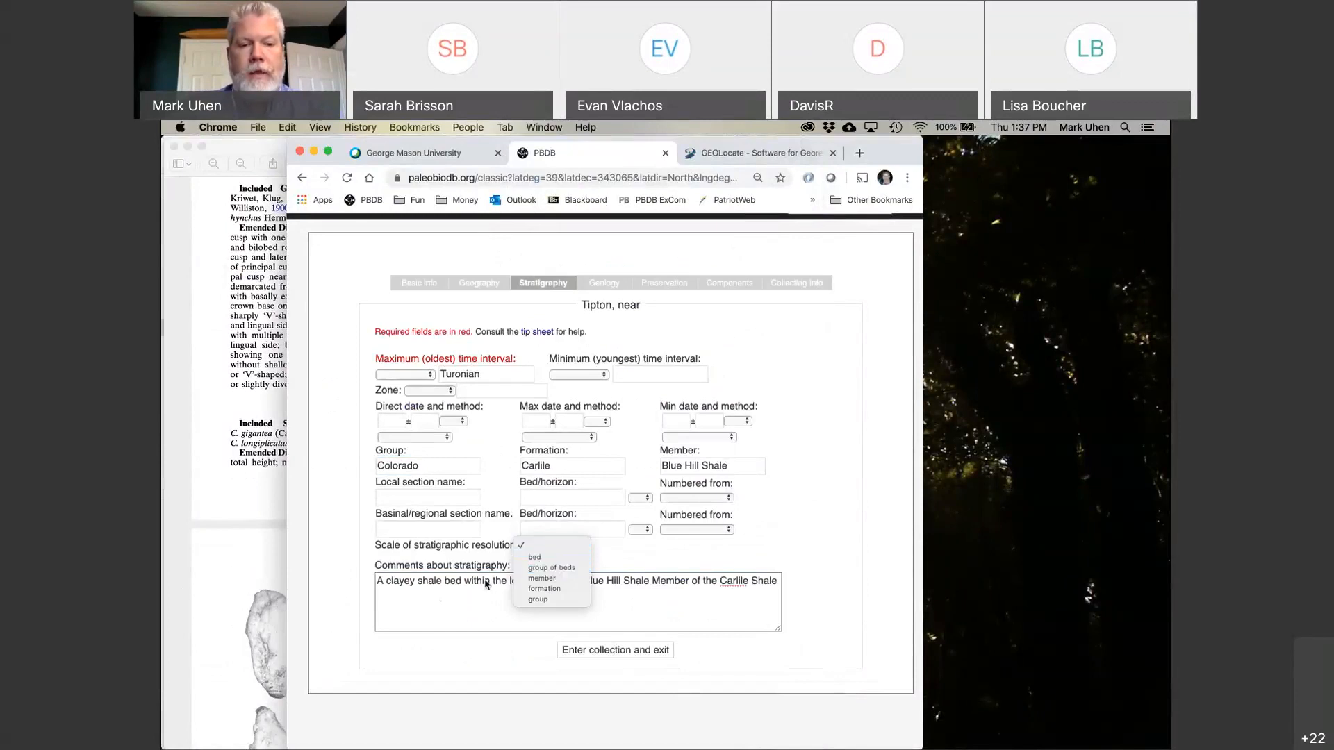
{"action": "left_click", "coordinate": [542, 557]}
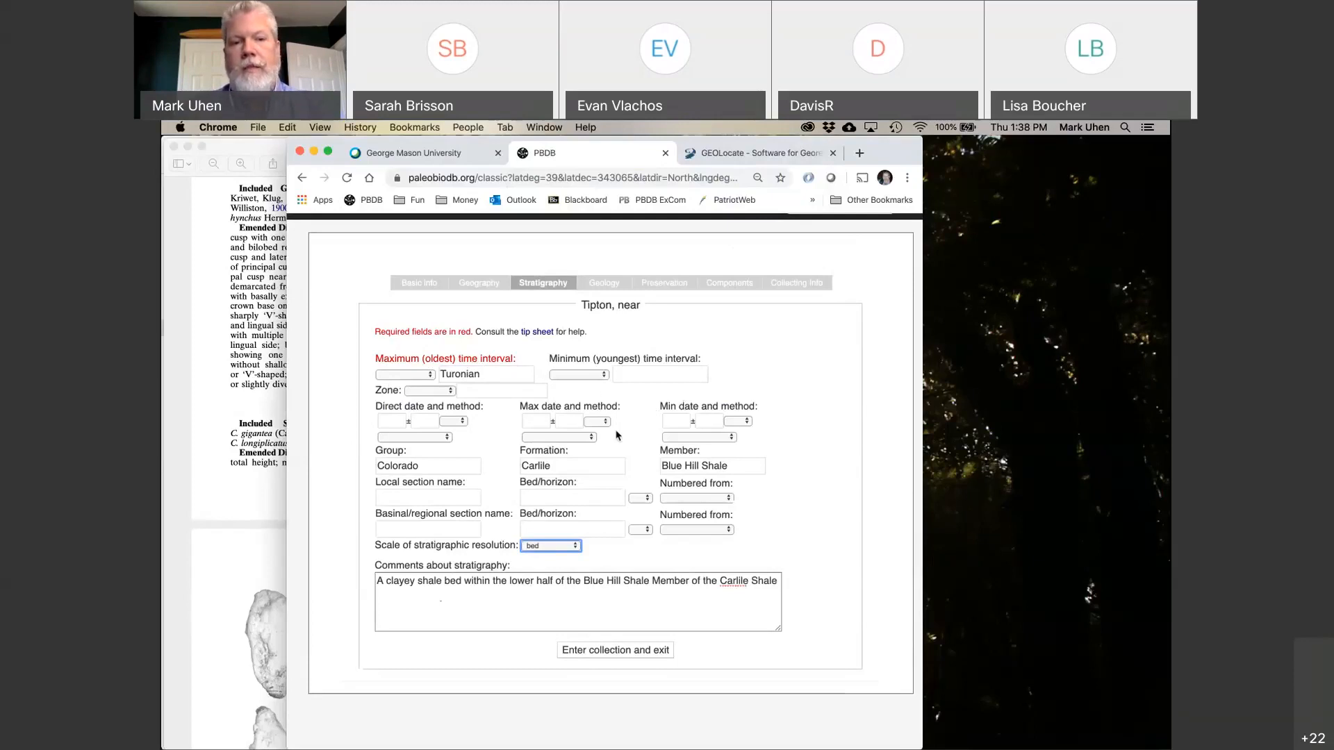
{"action": "left_click", "coordinate": [558, 437]}
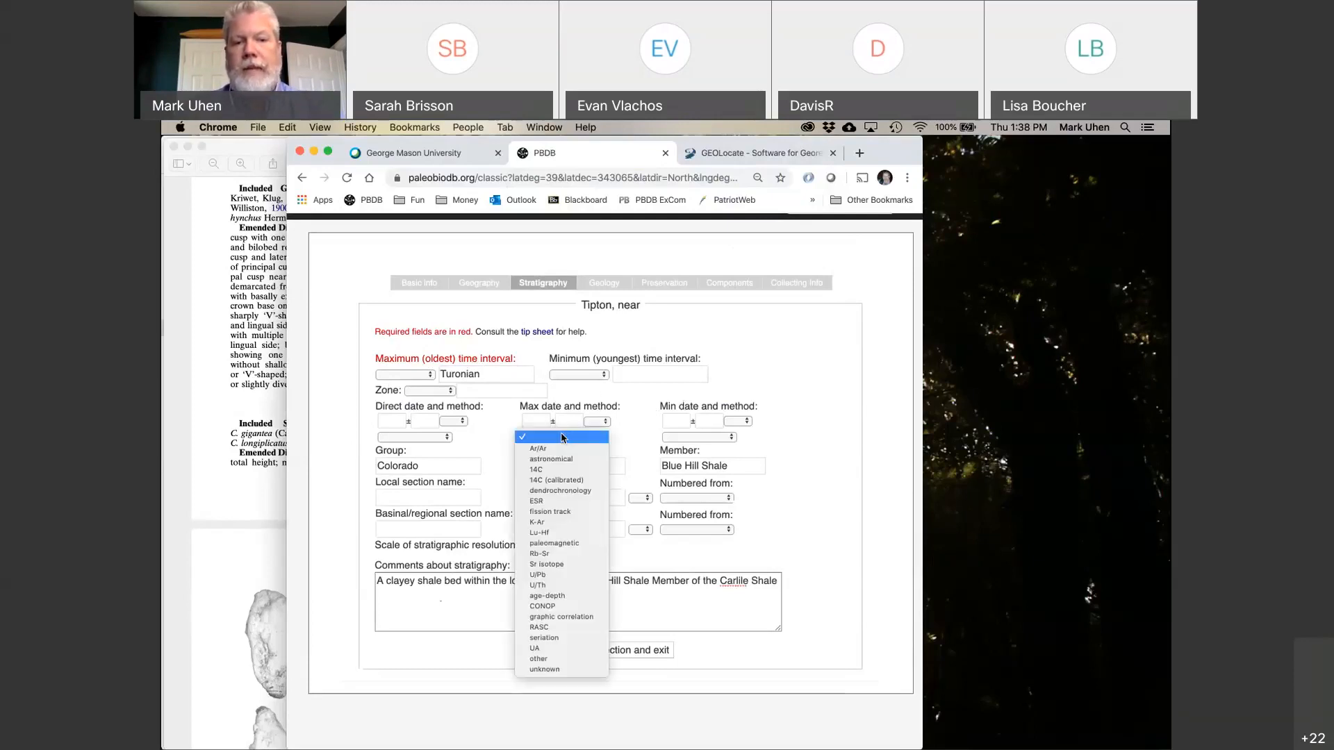
{"action": "left_click", "coordinate": [642, 465]}
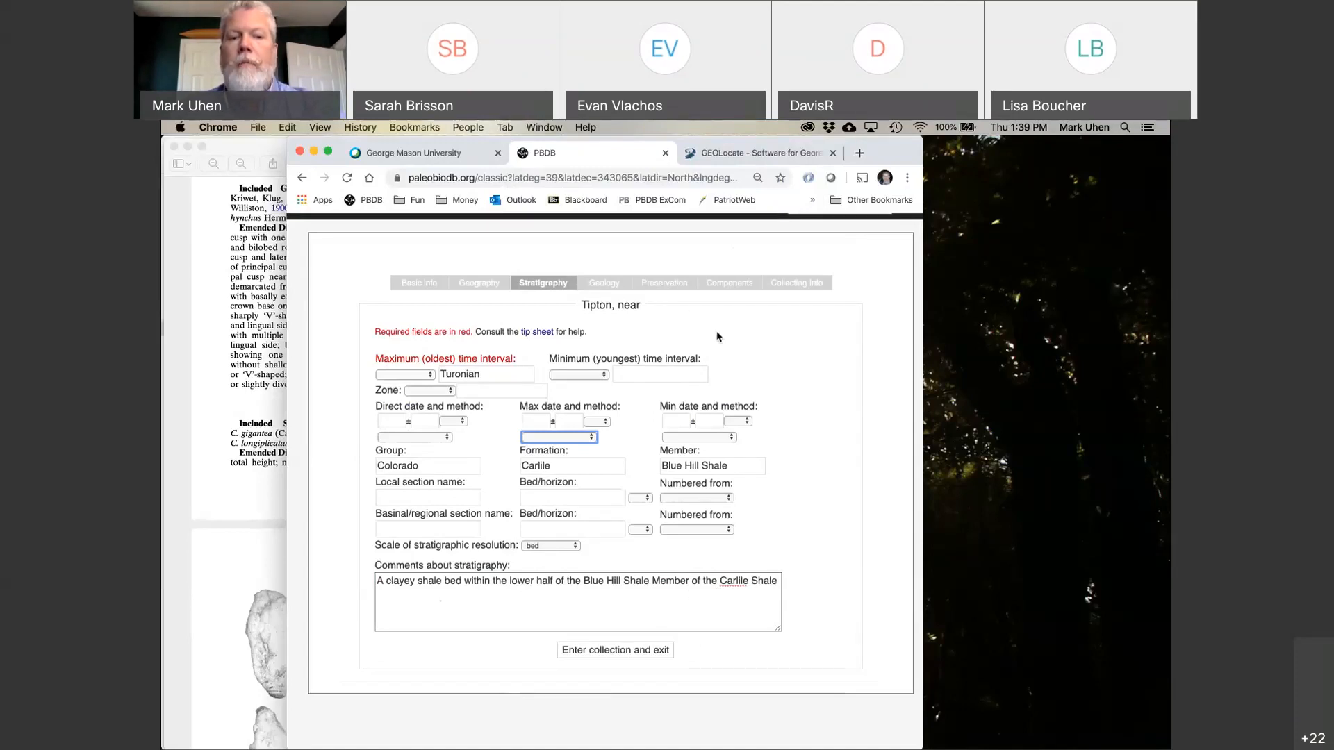
Review the collection name in the basic info section and return to the stratigraphy section.
{"action": "left_click", "coordinate": [425, 285]}
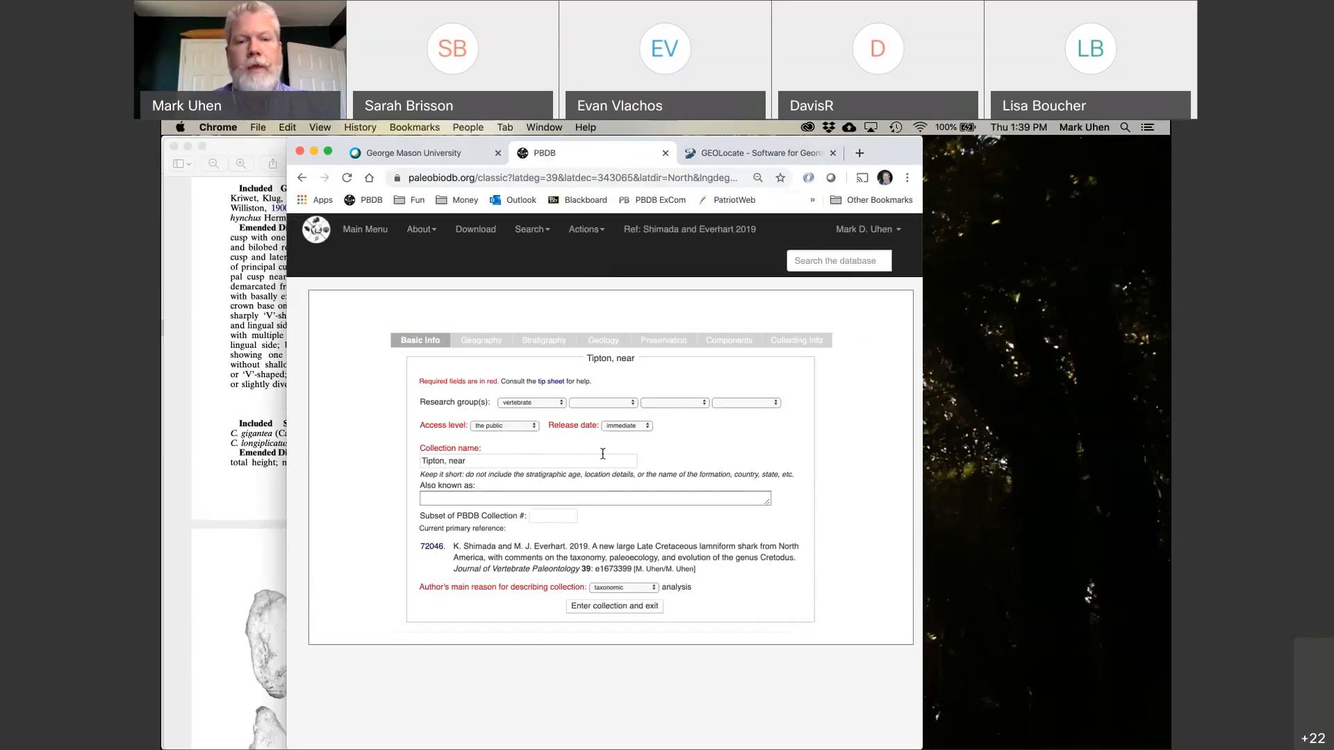
{"action": "left_click_drag", "start_coordinate": [582, 458], "coordinate": [417, 452]}
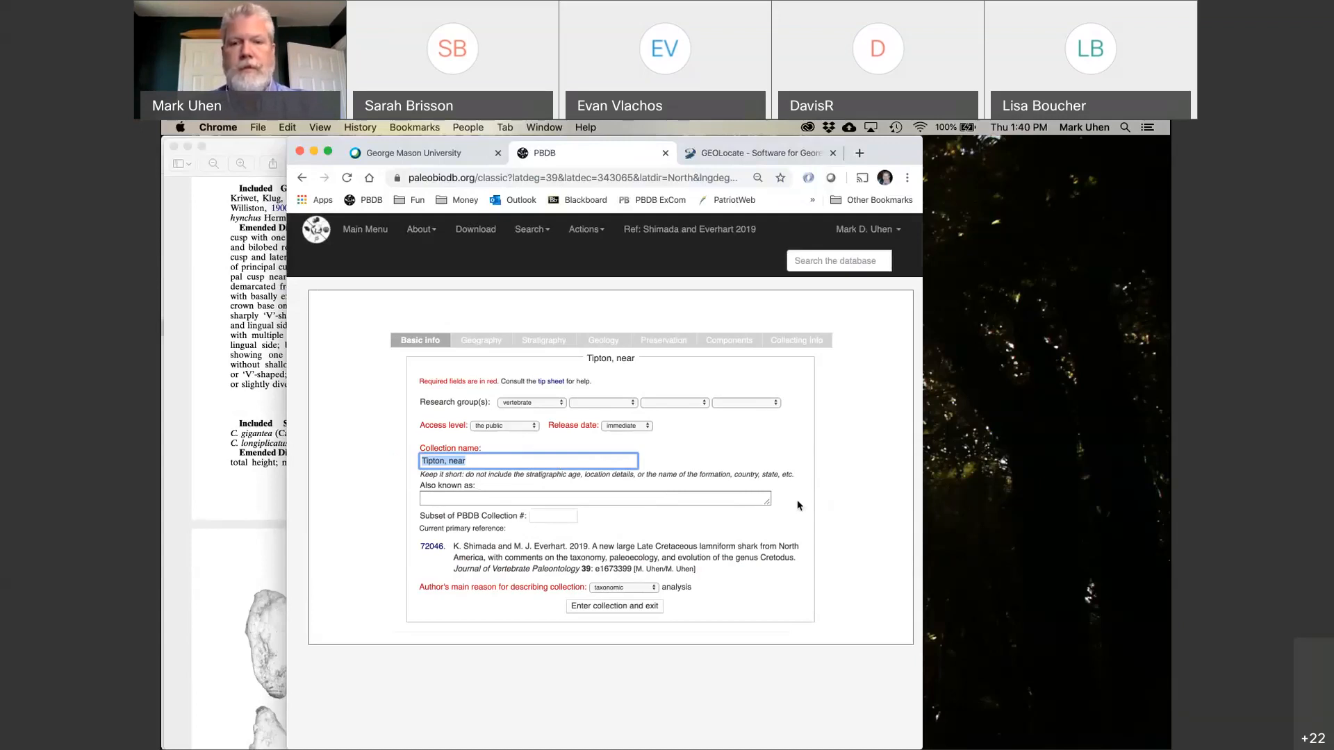
{"action": "left_click", "coordinate": [549, 340]}
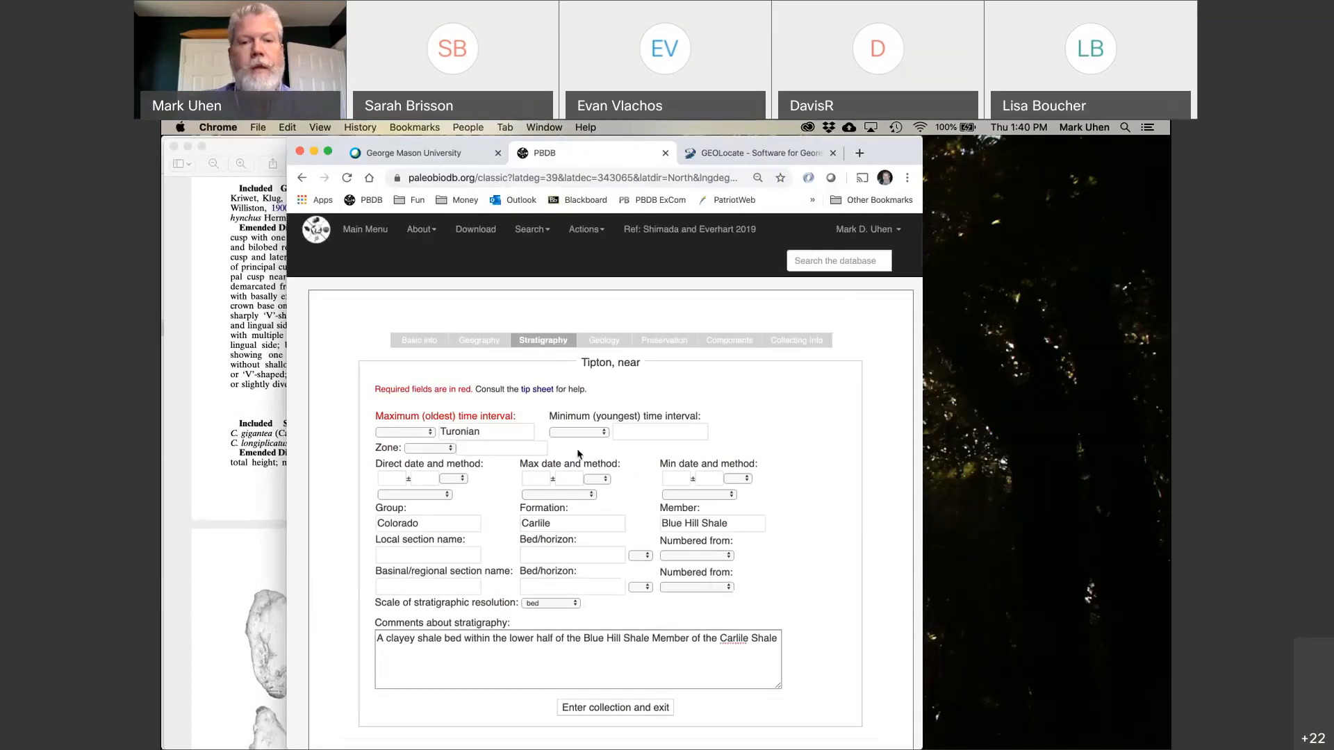
In the geology section, set the primary lithology to argillaceous "shale" based on the paper and mark fossils as collected from this lithology.
{"action": "left_click", "coordinate": [602, 344]}
{"action": "scroll", "coordinate": [768, 393], "scroll_direction": "down", "scroll_amount": 3}
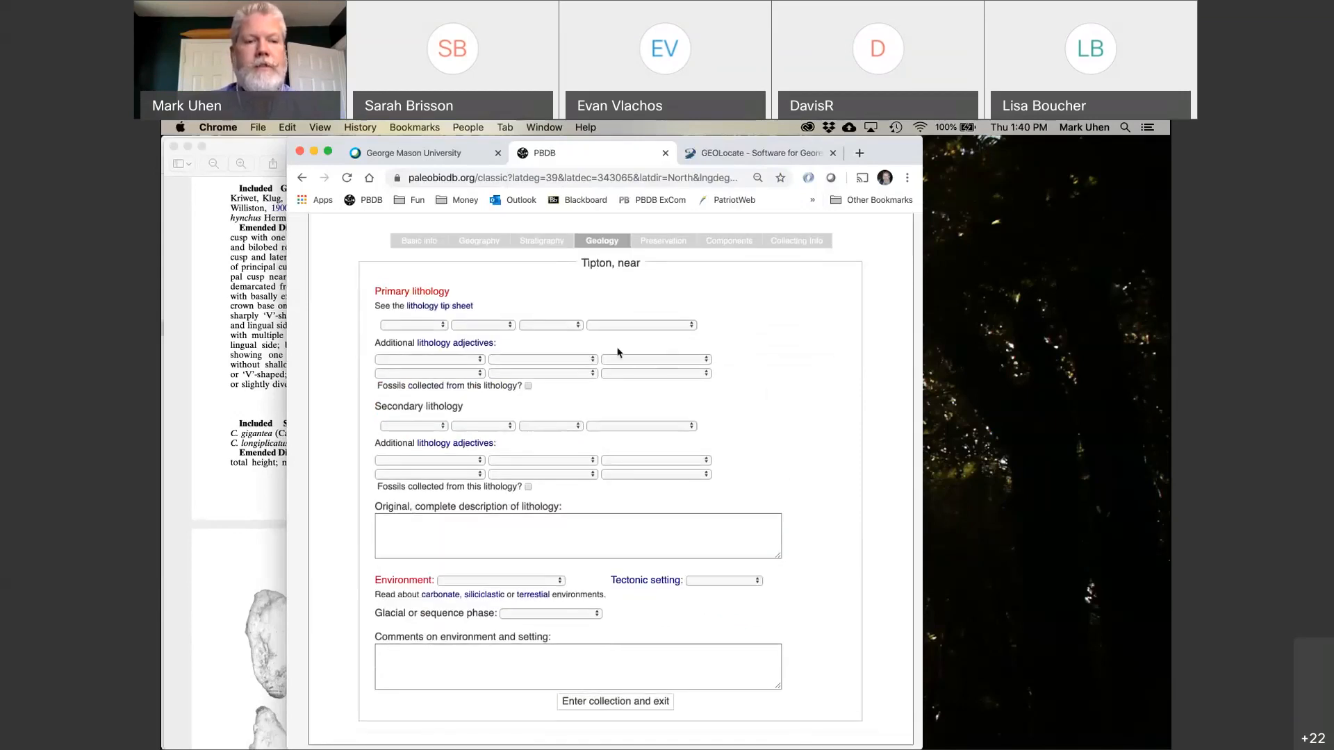
{"action": "left_click", "coordinate": [262, 503]}
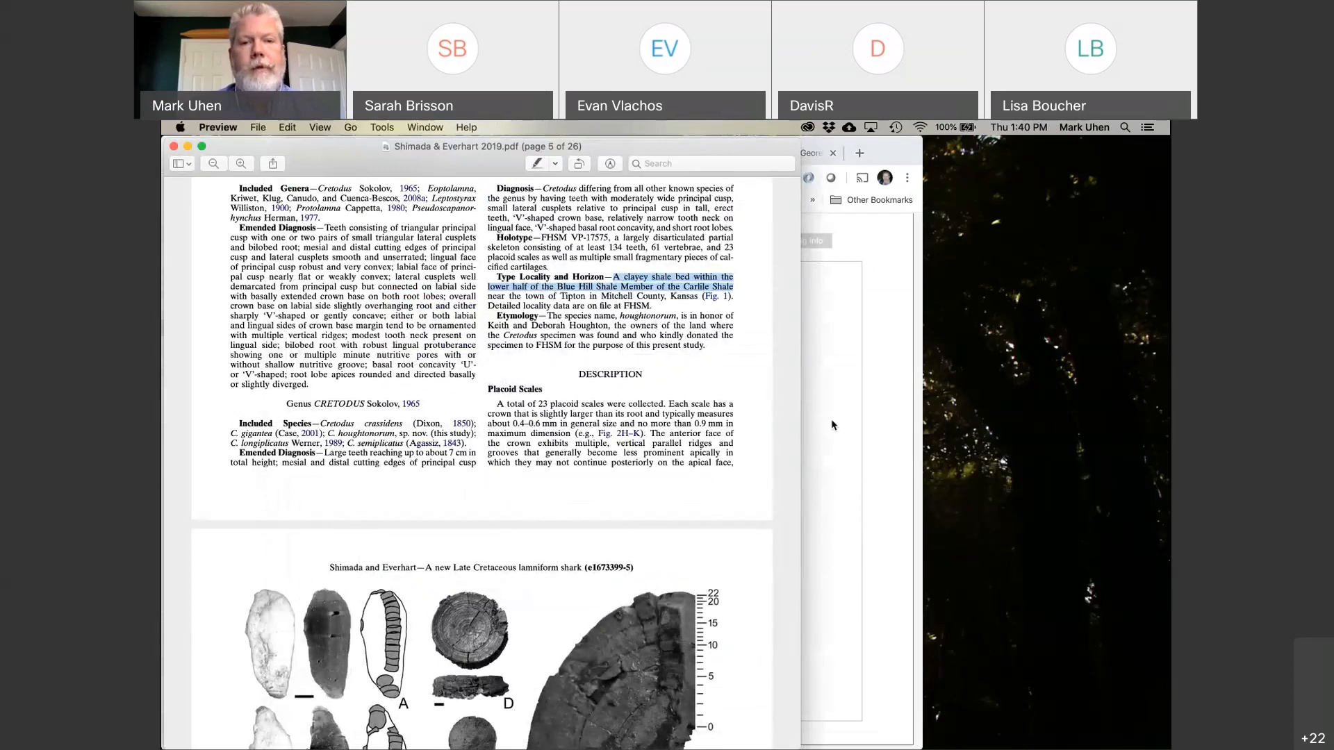
{"action": "left_click", "coordinate": [803, 402]}
{"action": "left_click", "coordinate": [689, 331]}
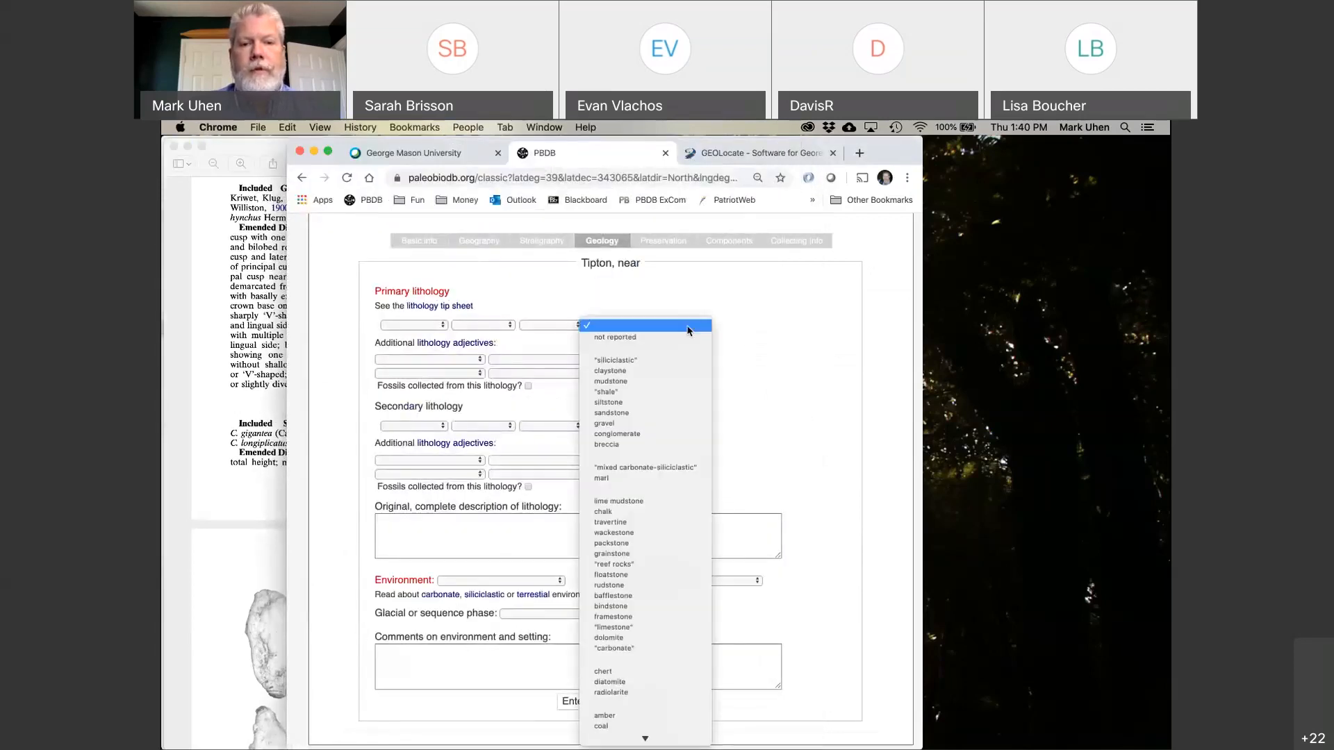
{"action": "left_click", "coordinate": [668, 398]}
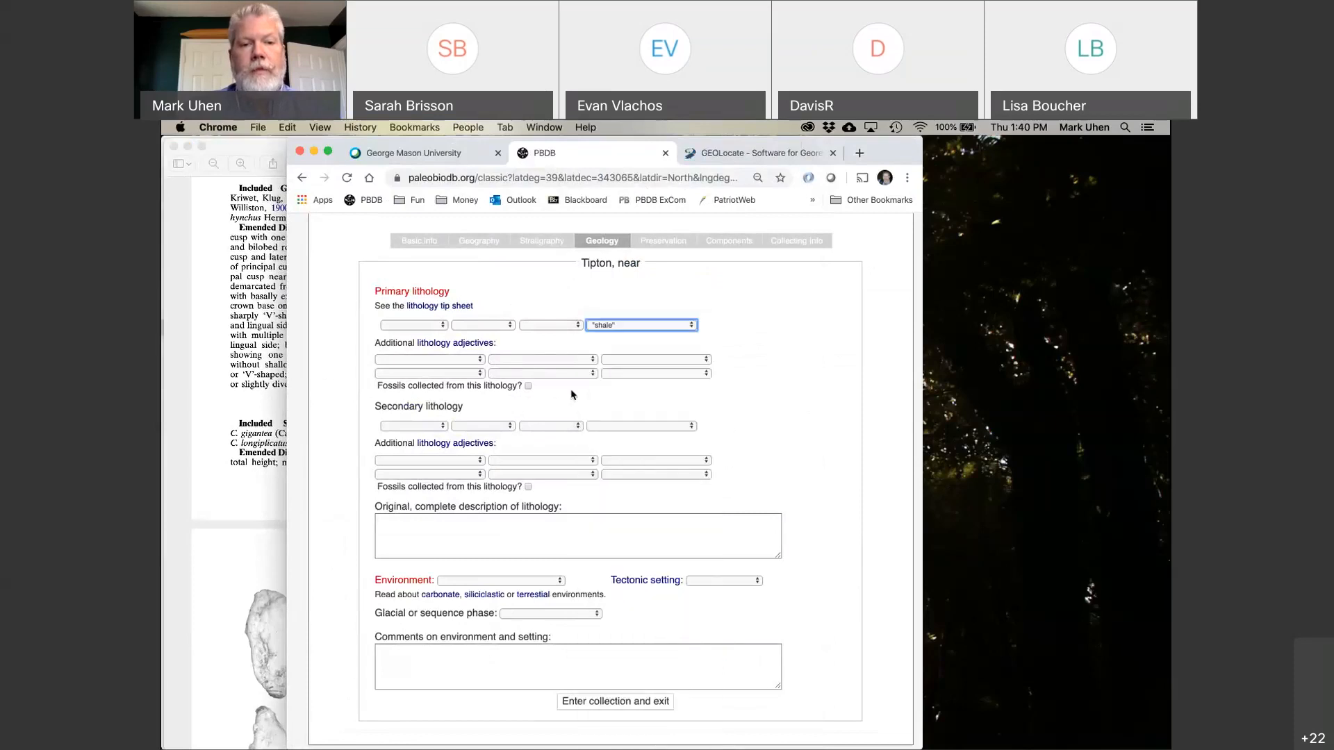
{"action": "left_click", "coordinate": [528, 387]}
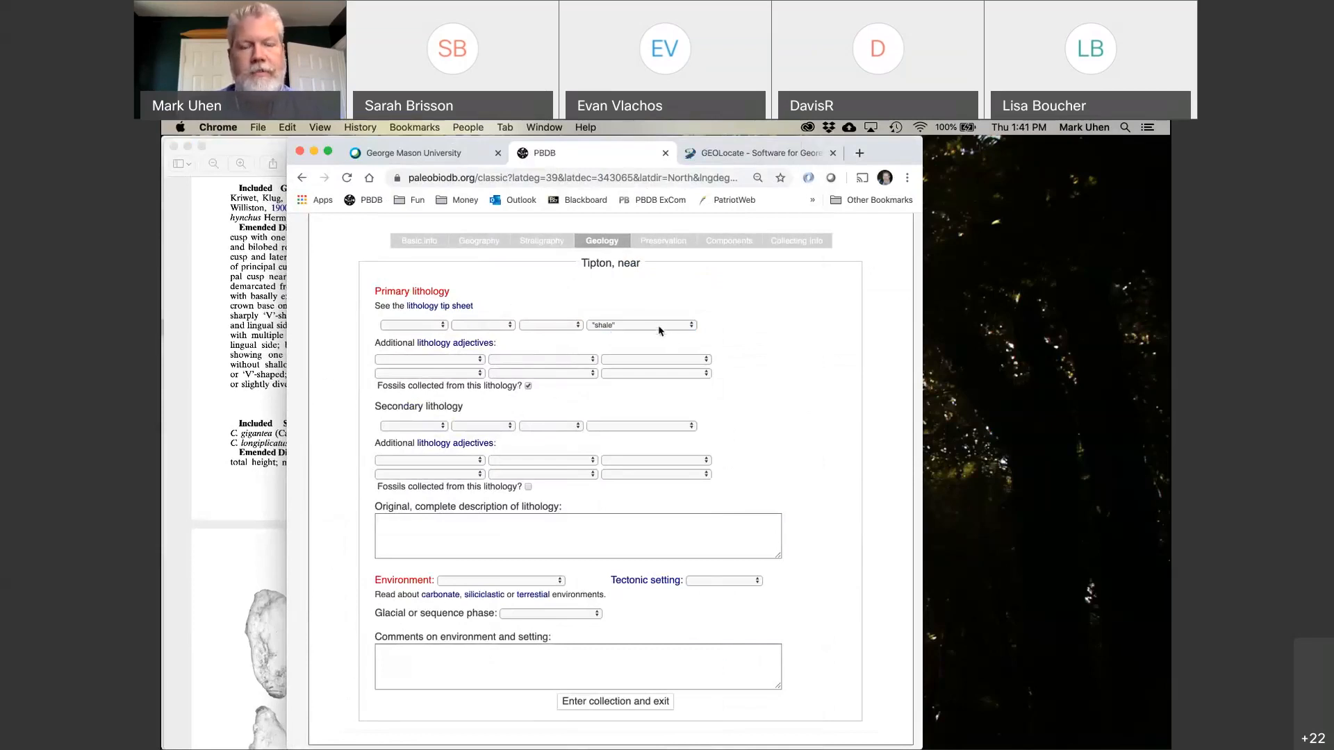
{"action": "left_click", "coordinate": [563, 325]}
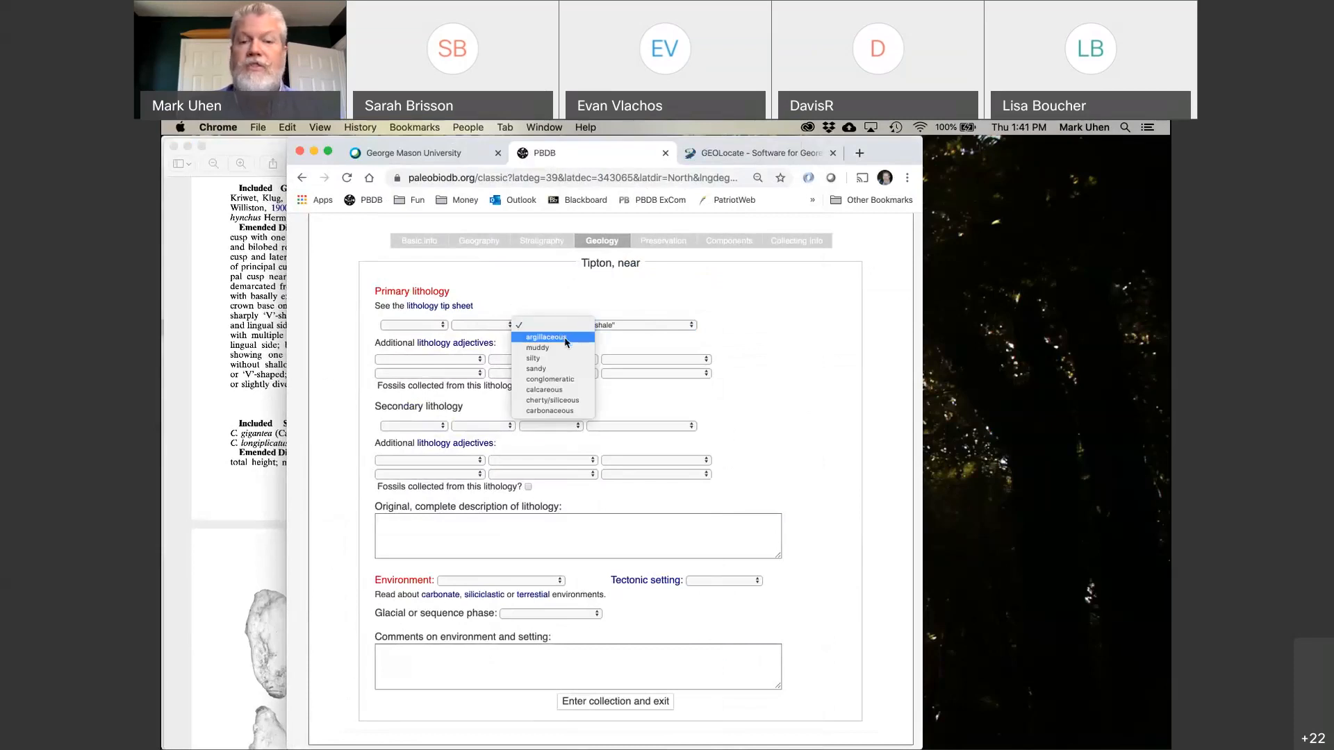
{"action": "left_click", "coordinate": [571, 338]}
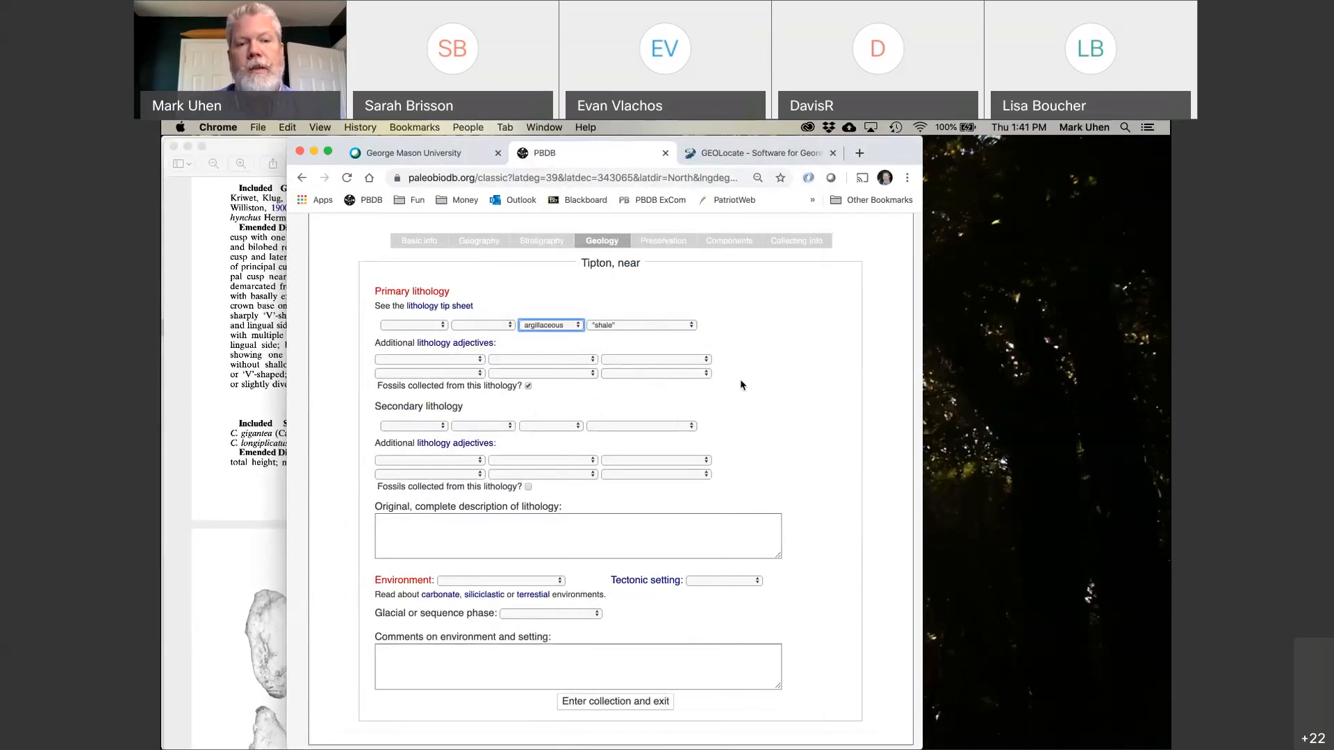
Look through the second modifier options and the additional lithology adjectives offered for the primary lithology.
{"action": "left_click", "coordinate": [500, 326]}
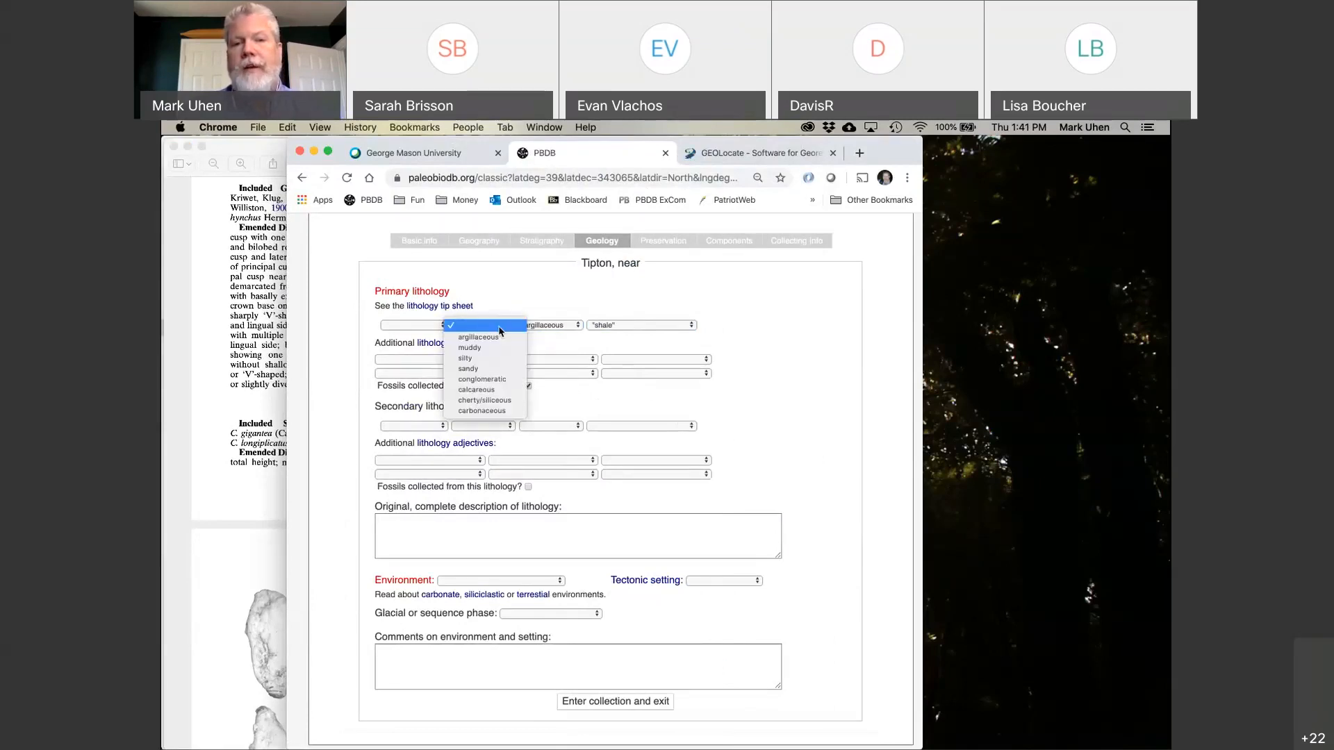
{"action": "left_click", "coordinate": [500, 327]}
{"action": "left_click", "coordinate": [458, 360]}
{"action": "scroll", "coordinate": [472, 361], "scroll_direction": "down", "scroll_amount": 3}
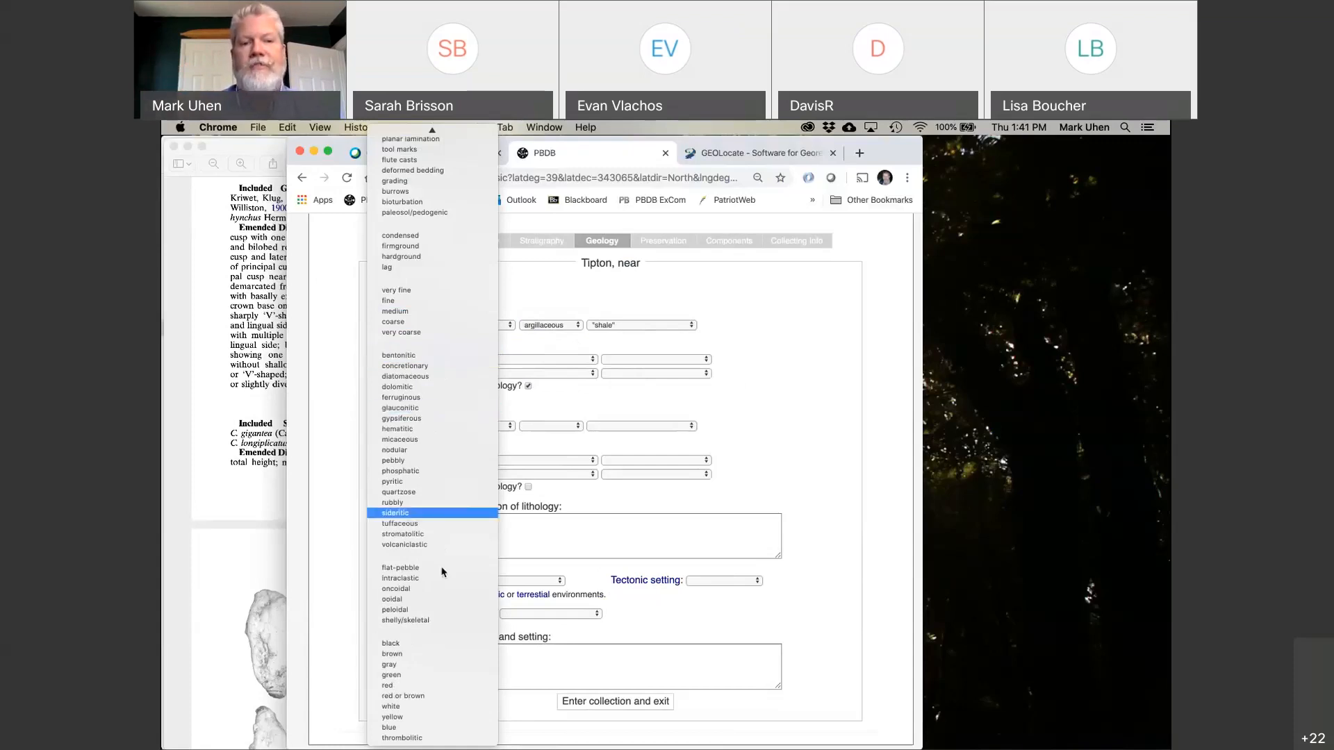
Copy "clayey shale" from the paper's type locality paragraph into the original, complete description of lithology.
{"action": "left_click", "coordinate": [596, 411]}
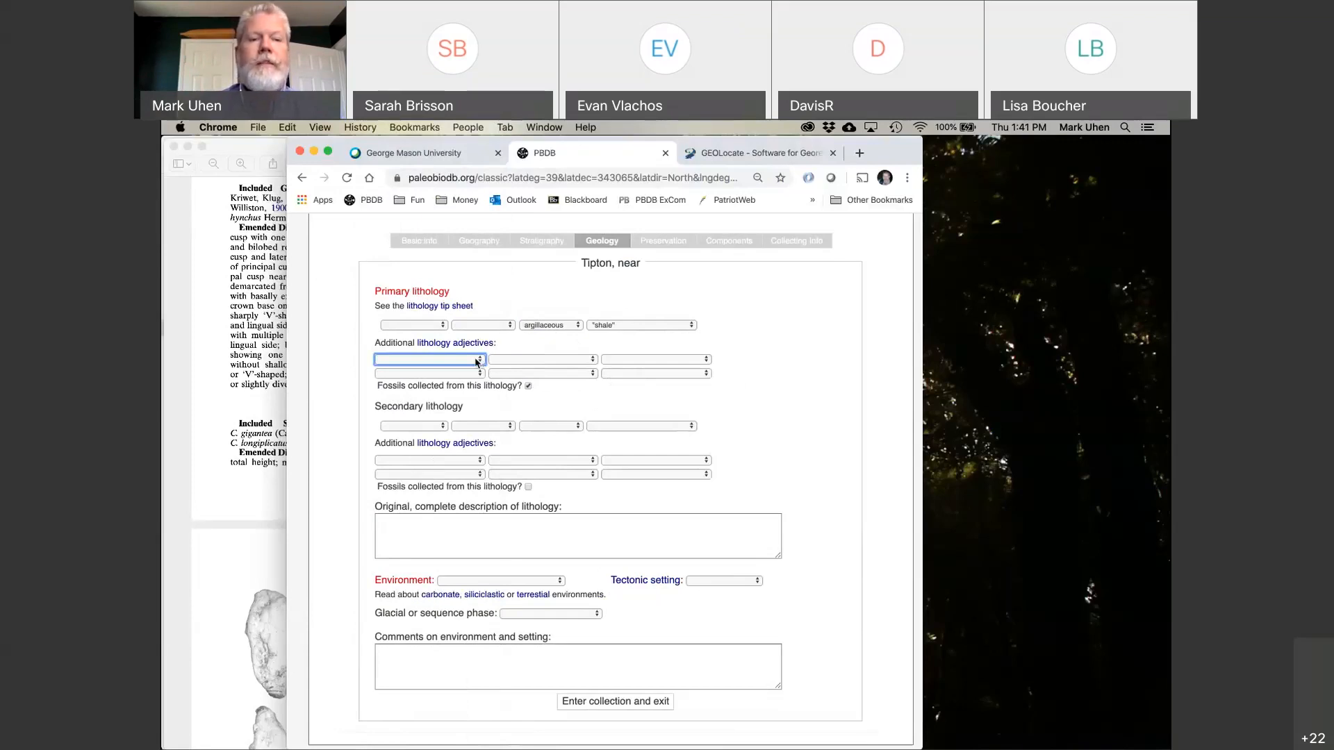
{"action": "left_click", "coordinate": [243, 497]}
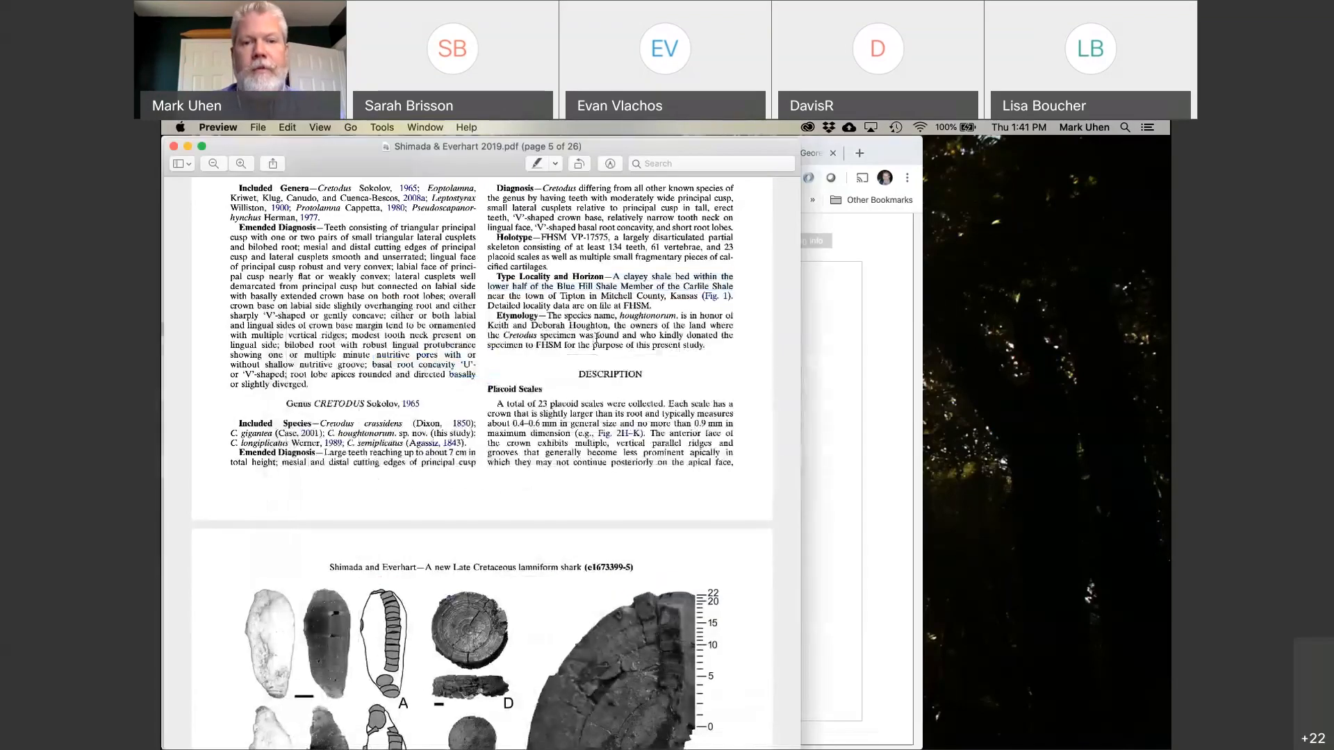
{"action": "left_click_drag", "start_coordinate": [672, 276], "coordinate": [625, 278]}
{"action": "key", "text": "super+c"}
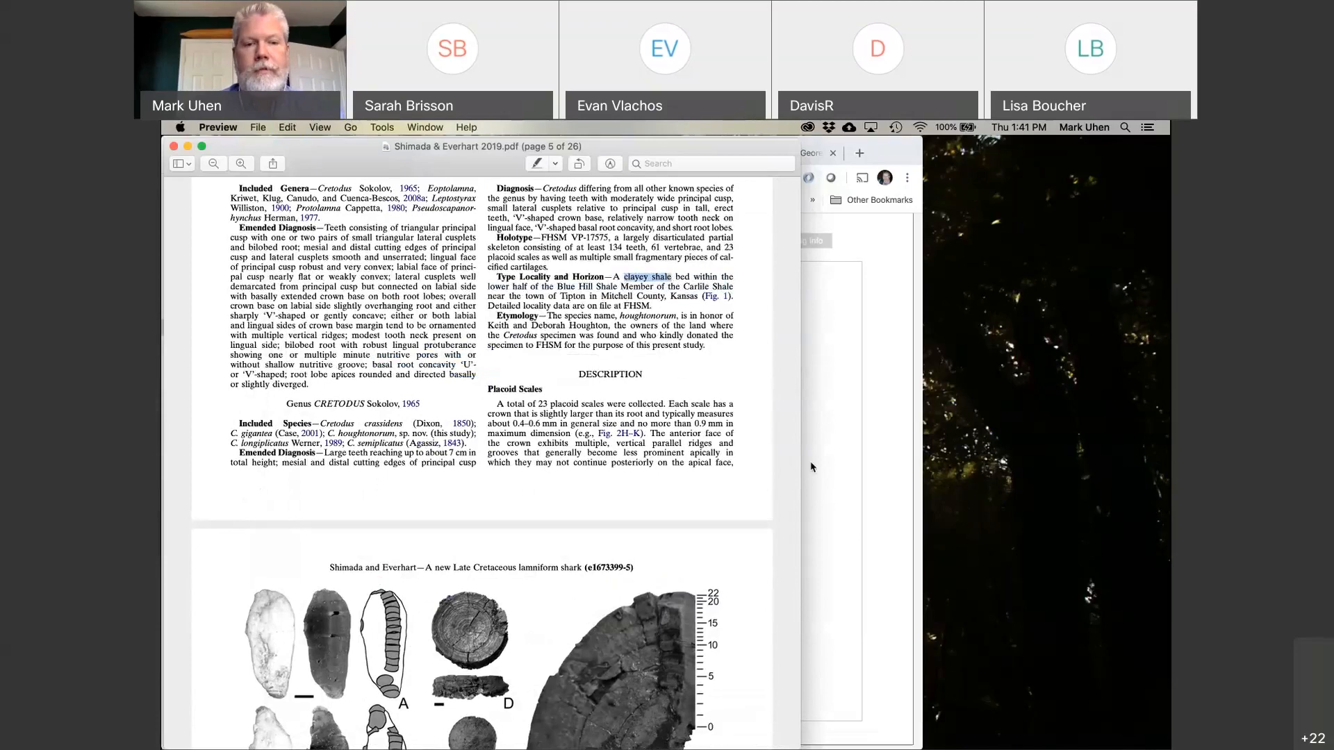
{"action": "left_click", "coordinate": [843, 485]}
{"action": "left_click", "coordinate": [665, 519]}
{"action": "key", "text": "super+v"}
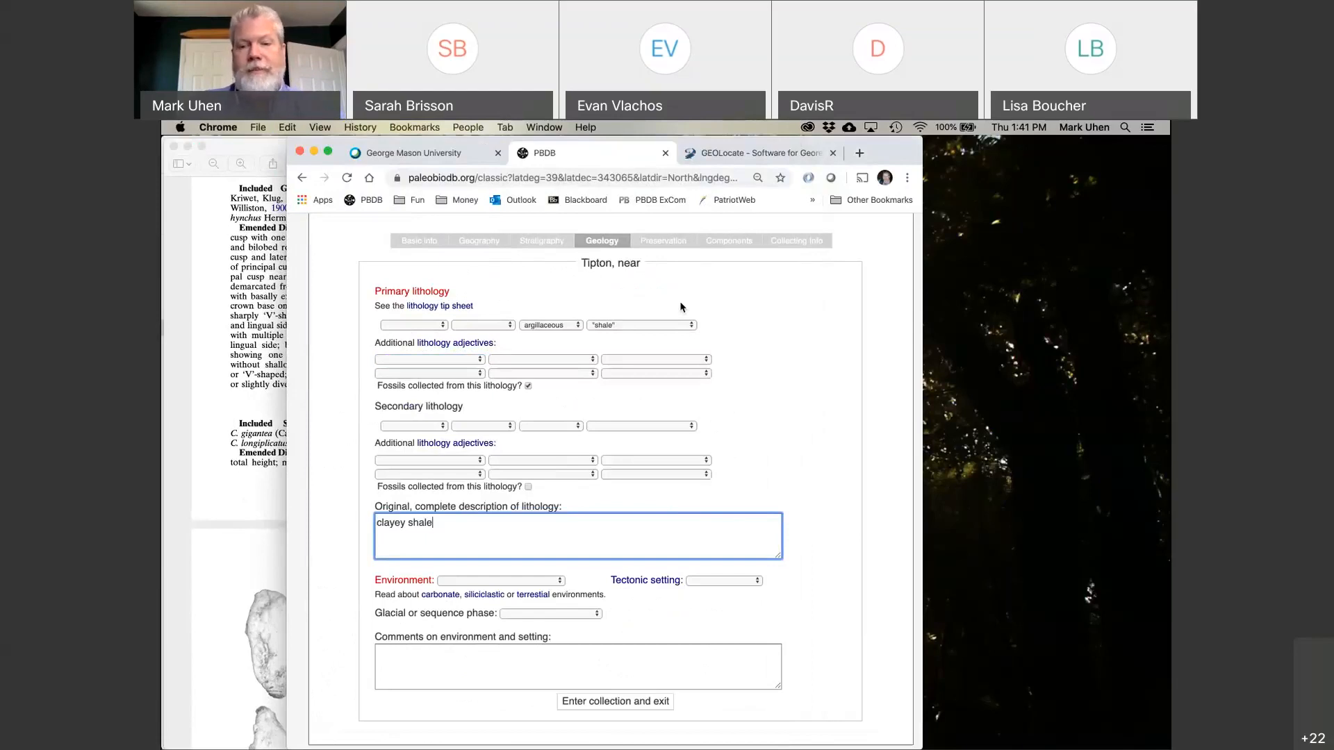
Review the primary lithology choices, keeping "shale", and check the type locality description in the paper.
{"action": "left_click", "coordinate": [677, 324]}
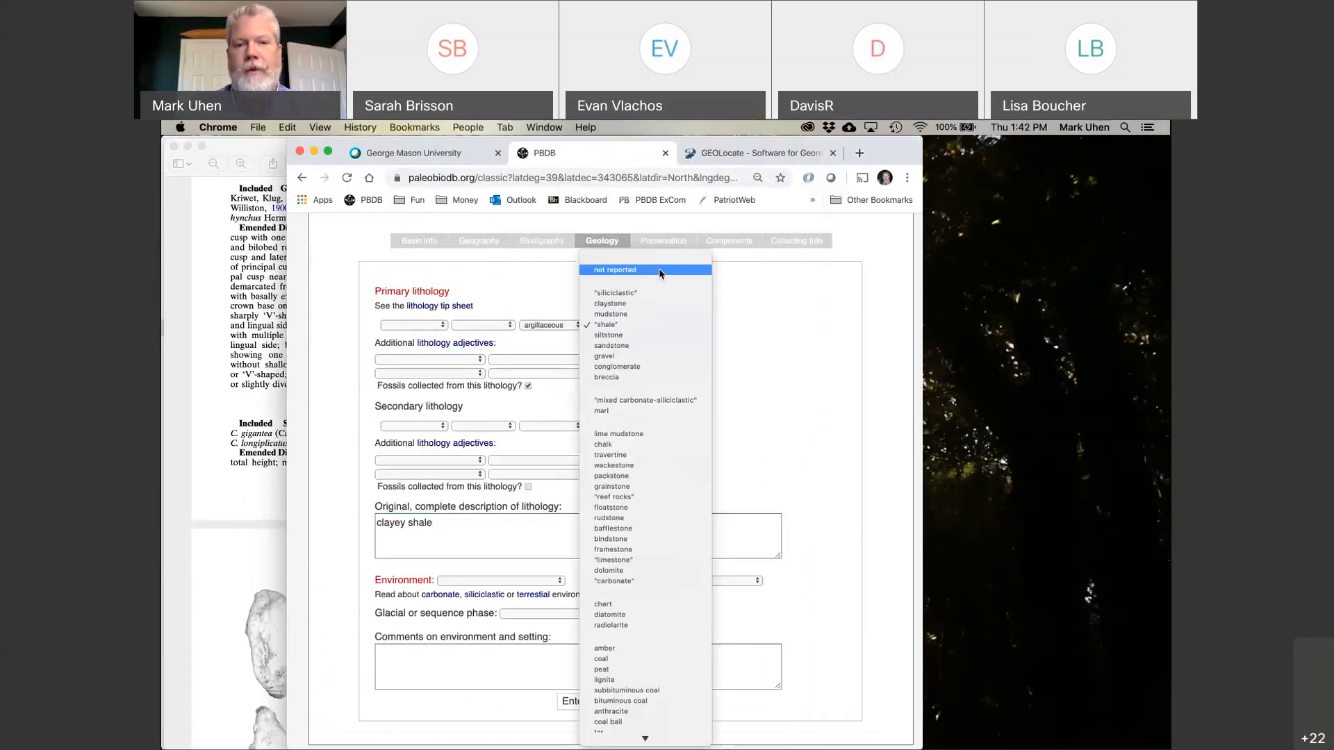
{"action": "left_click", "coordinate": [643, 325]}
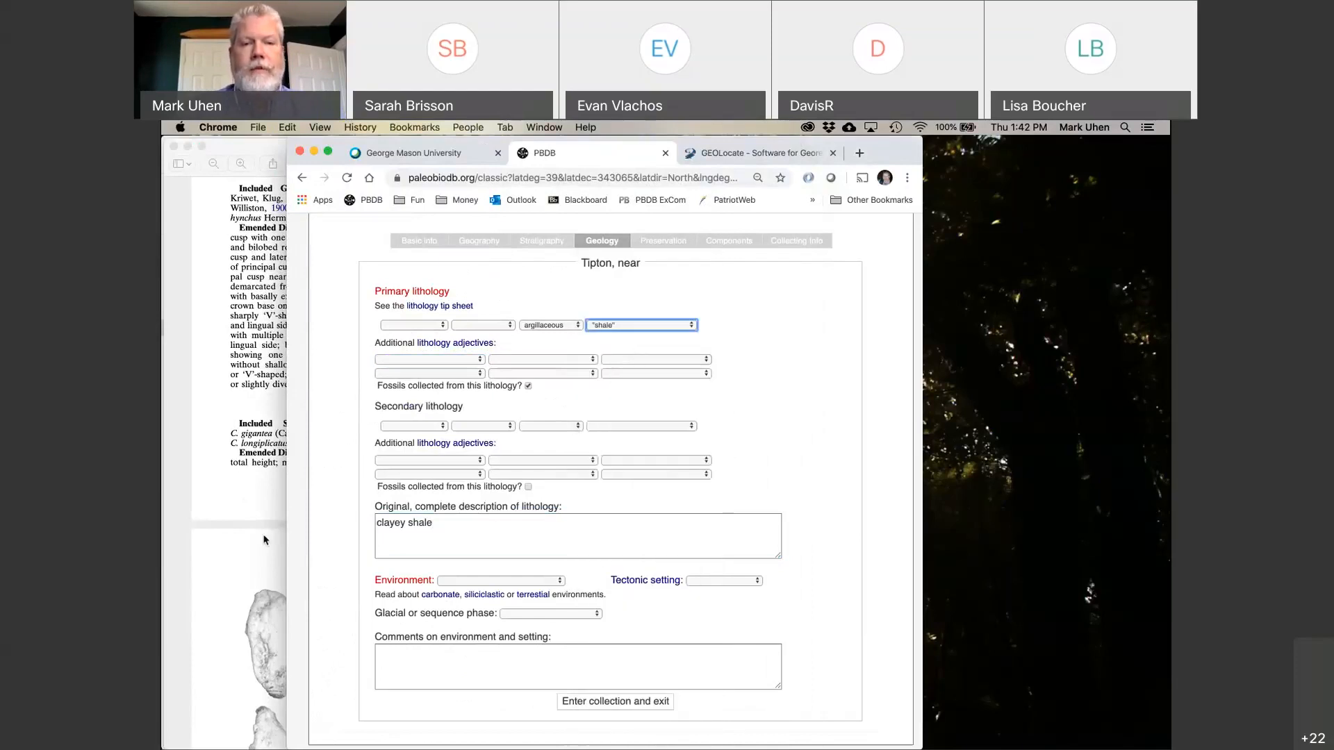
{"action": "left_click", "coordinate": [247, 503]}
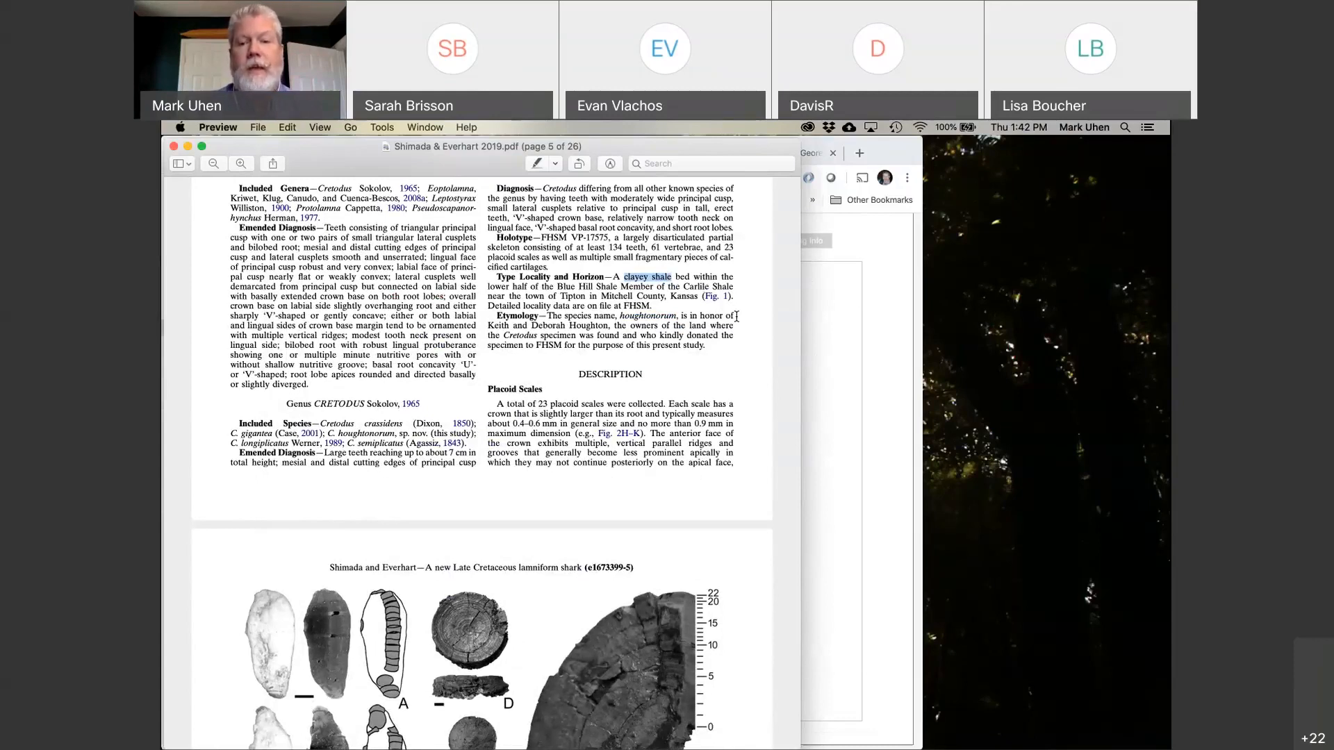
{"action": "left_click", "coordinate": [827, 469]}
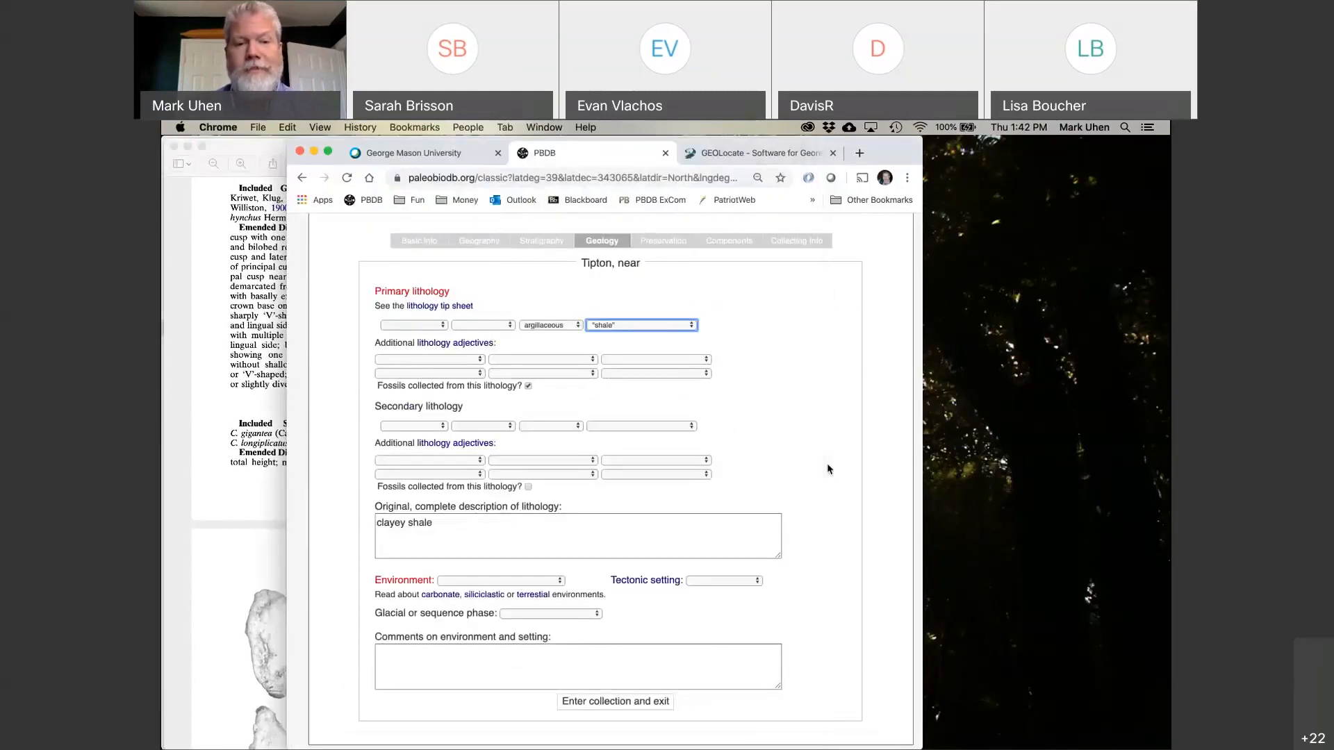
Set the collection's environment to "marine indet." in the geology section.
{"action": "left_click", "coordinate": [547, 583]}
{"action": "left_click", "coordinate": [535, 618]}
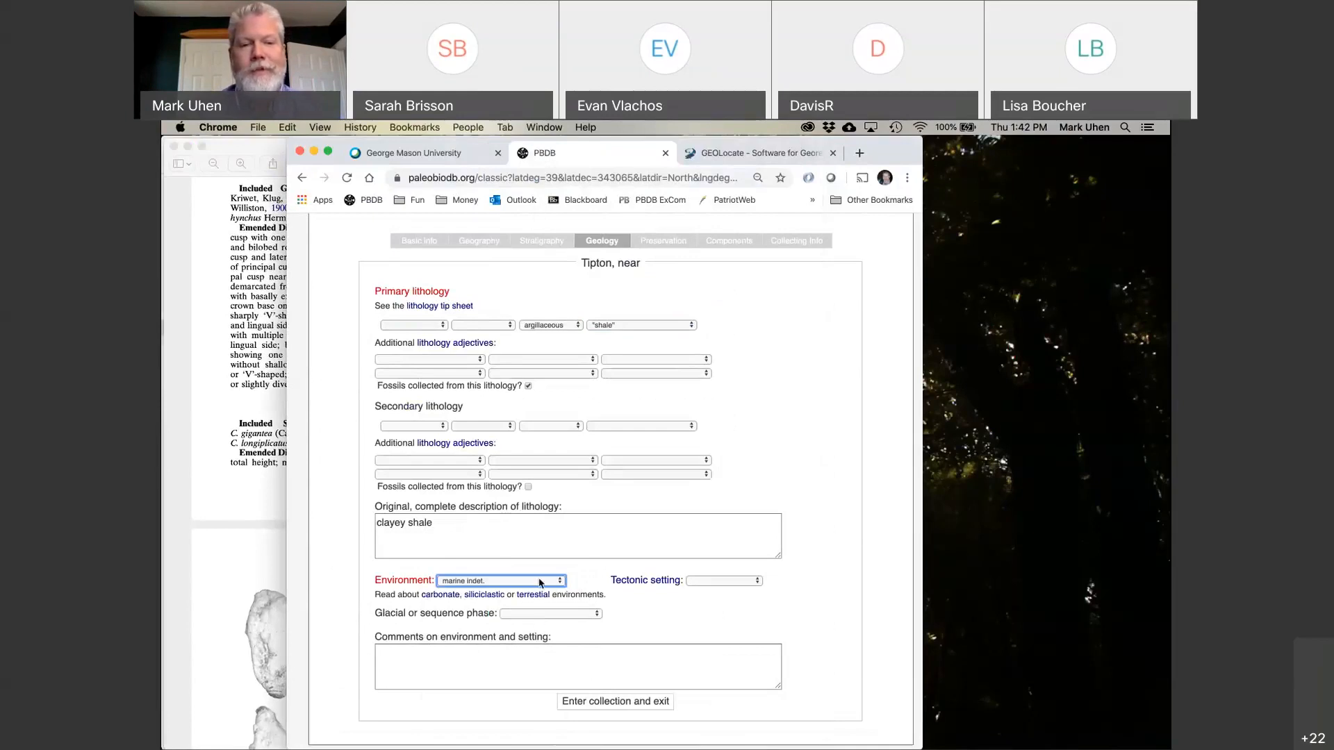
{"action": "left_click", "coordinate": [536, 581]}
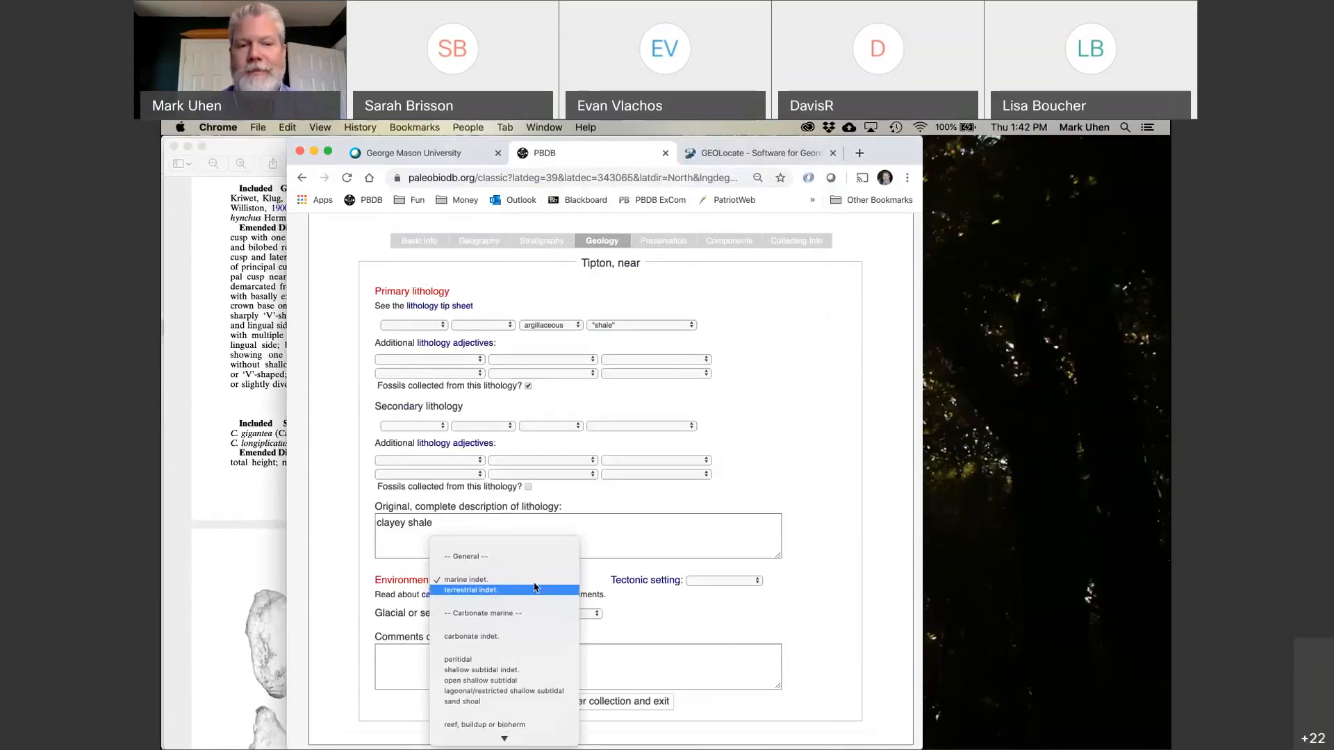
{"action": "left_click", "coordinate": [532, 584]}
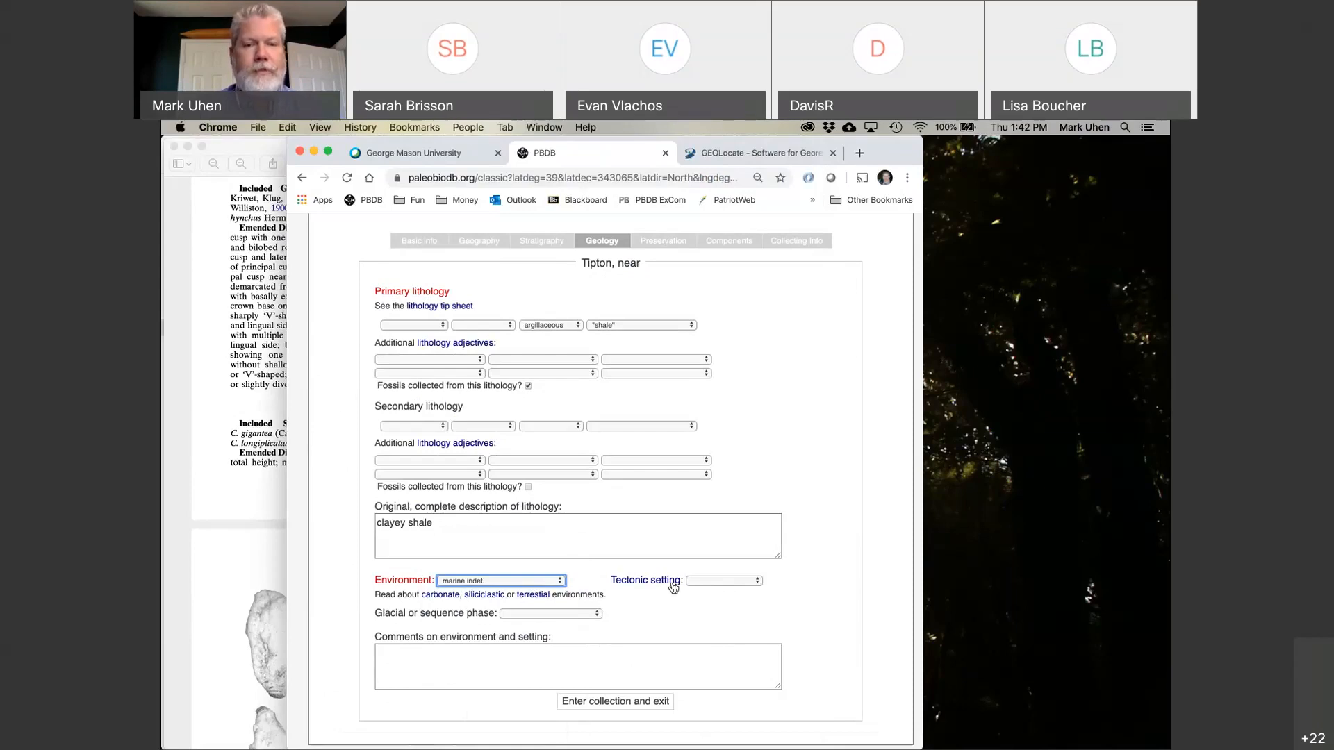
{"action": "scroll", "coordinate": [745, 476], "scroll_direction": "up", "scroll_amount": 2}
{"action": "scroll", "coordinate": [745, 477], "scroll_direction": "down", "scroll_amount": 2}
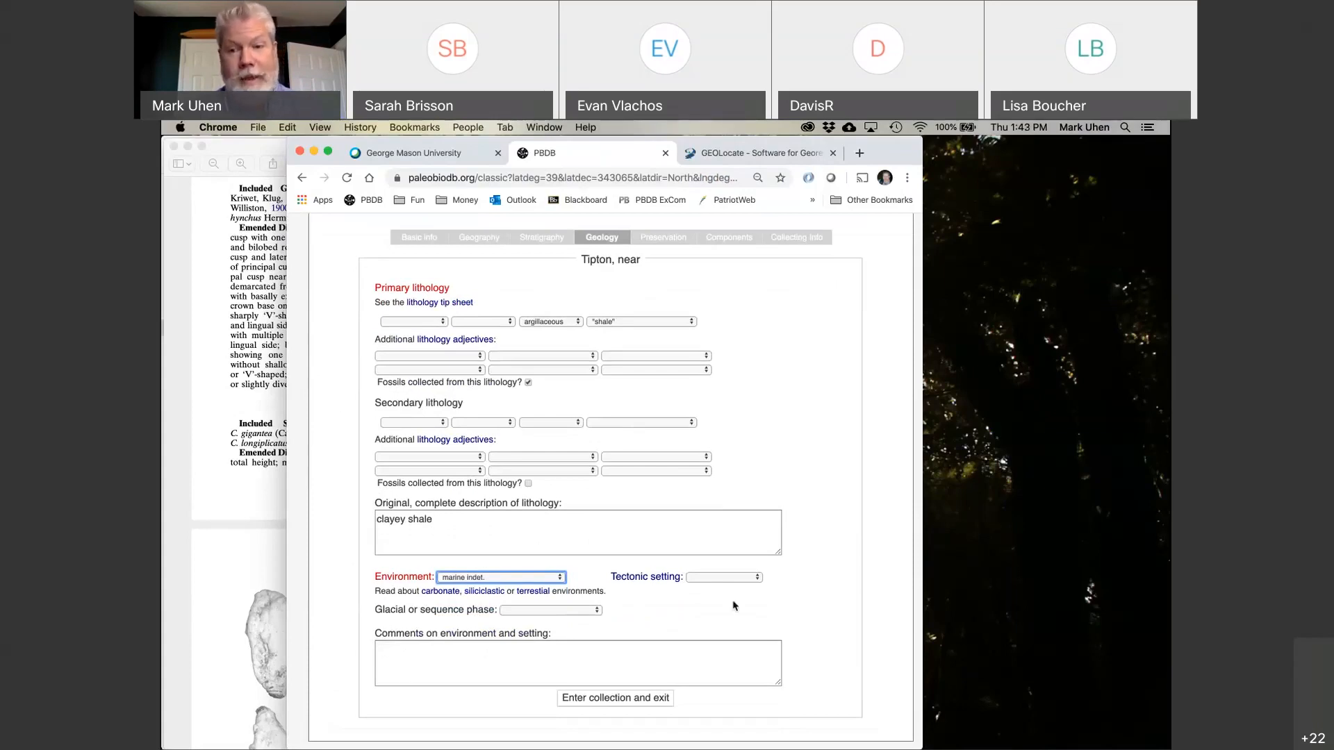
Check the paper's specimen description and mark "body" as the mode of preservation in the preservation section.
{"action": "left_click", "coordinate": [671, 240]}
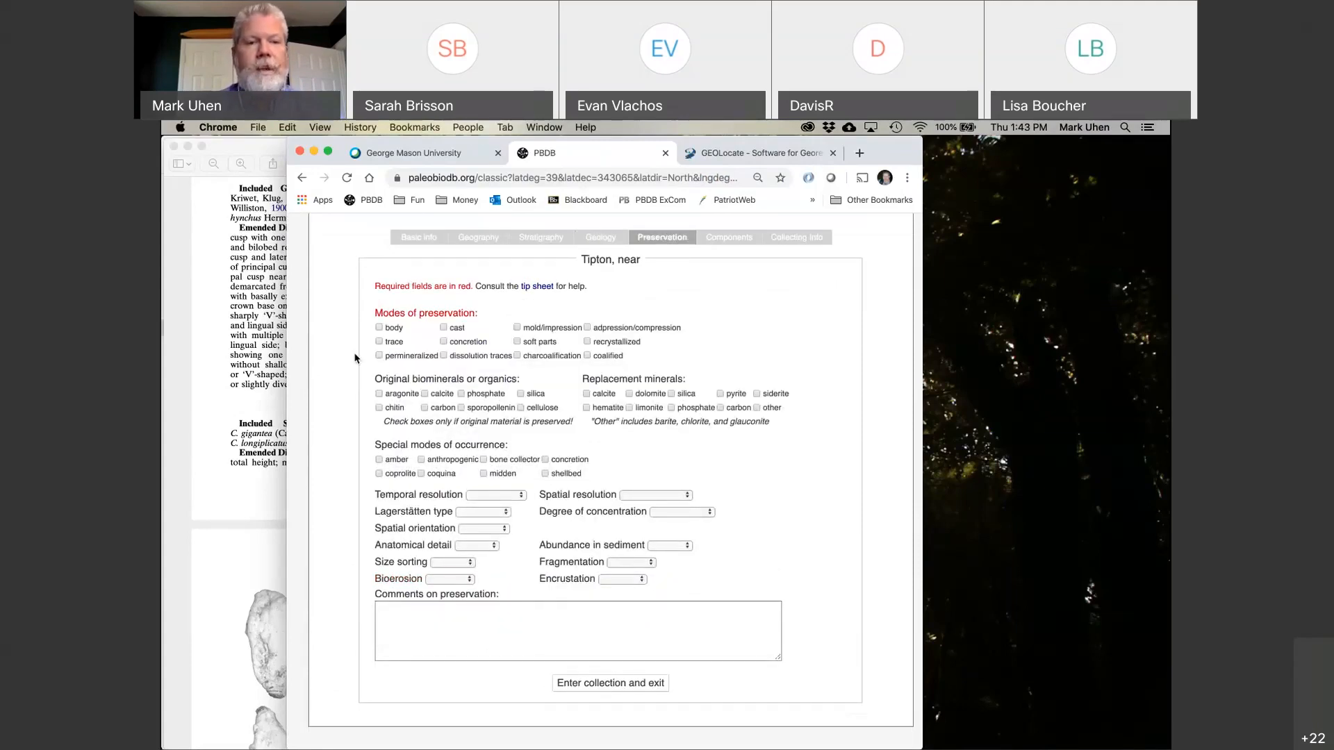
{"action": "left_click", "coordinate": [261, 370]}
{"action": "scroll", "coordinate": [548, 337], "scroll_direction": "down", "scroll_amount": 5}
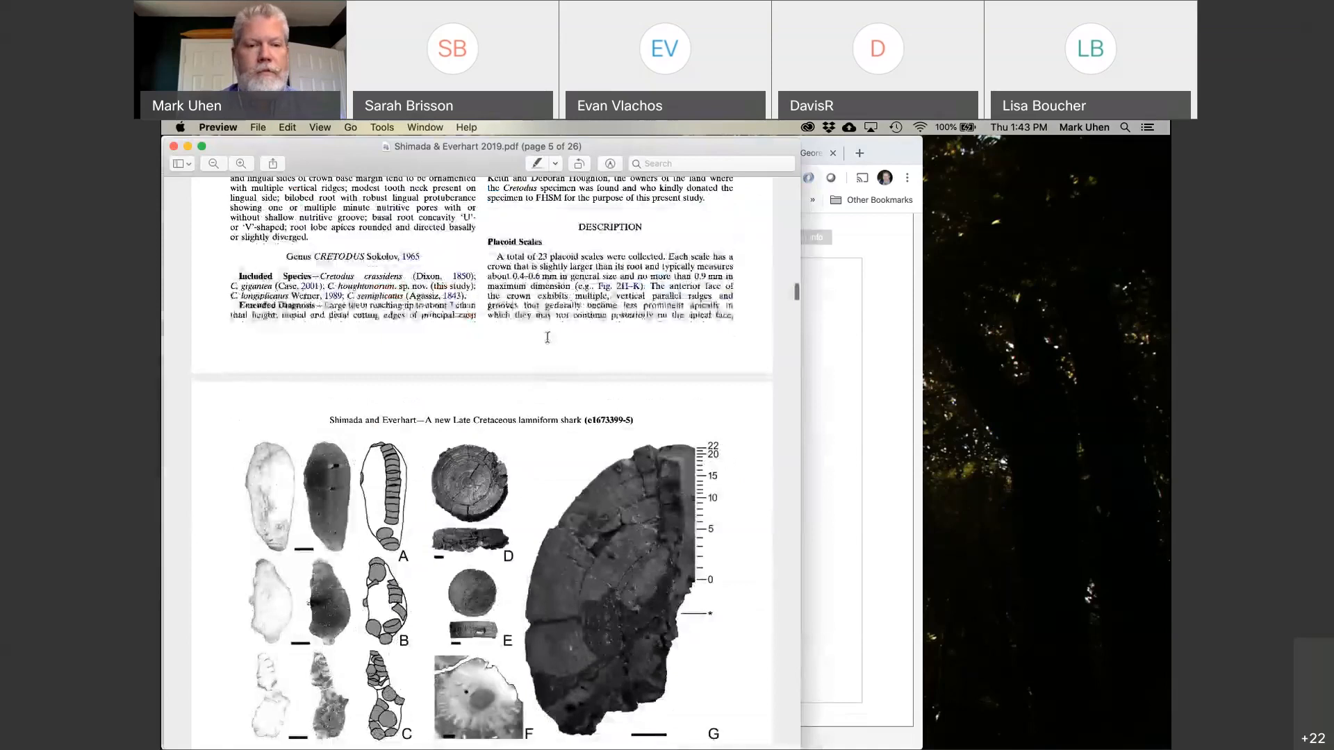
{"action": "scroll", "coordinate": [547, 337], "scroll_direction": "up", "scroll_amount": 2}
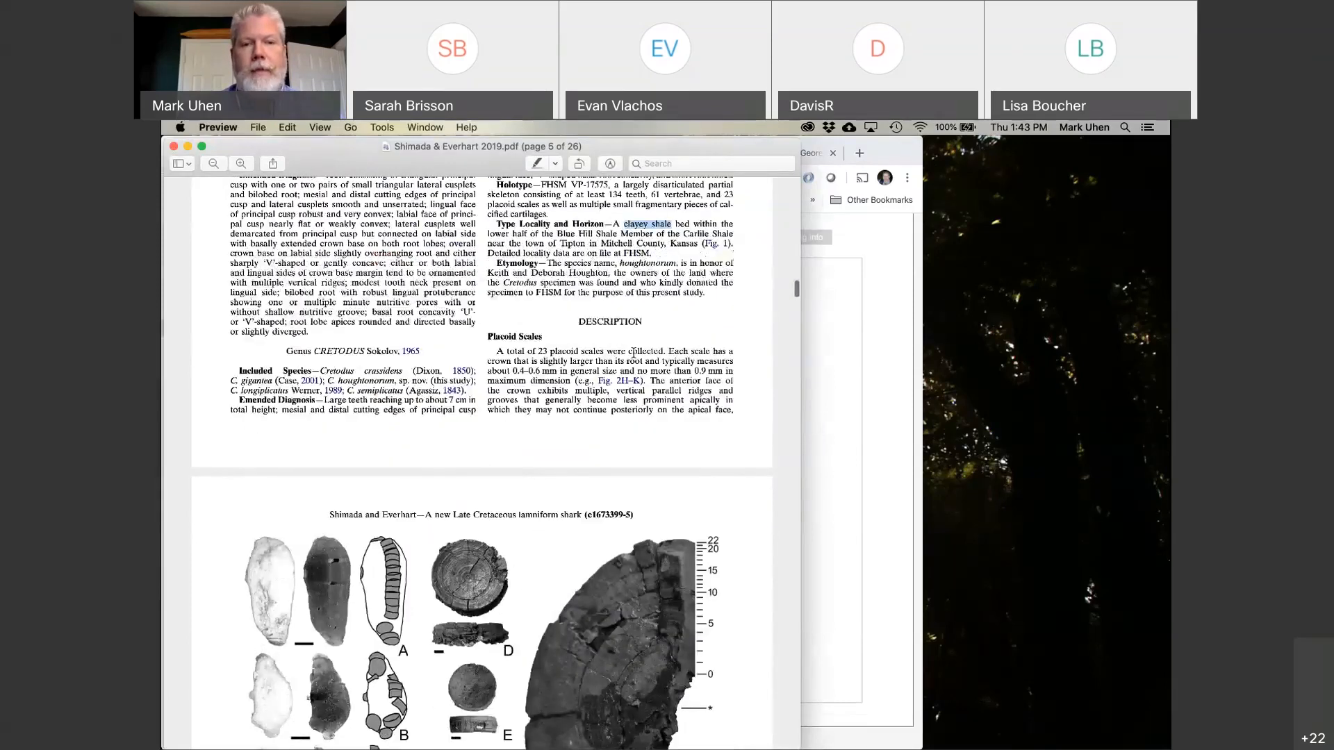
{"action": "key", "text": "super+Tab"}
{"action": "left_click", "coordinate": [379, 327]}
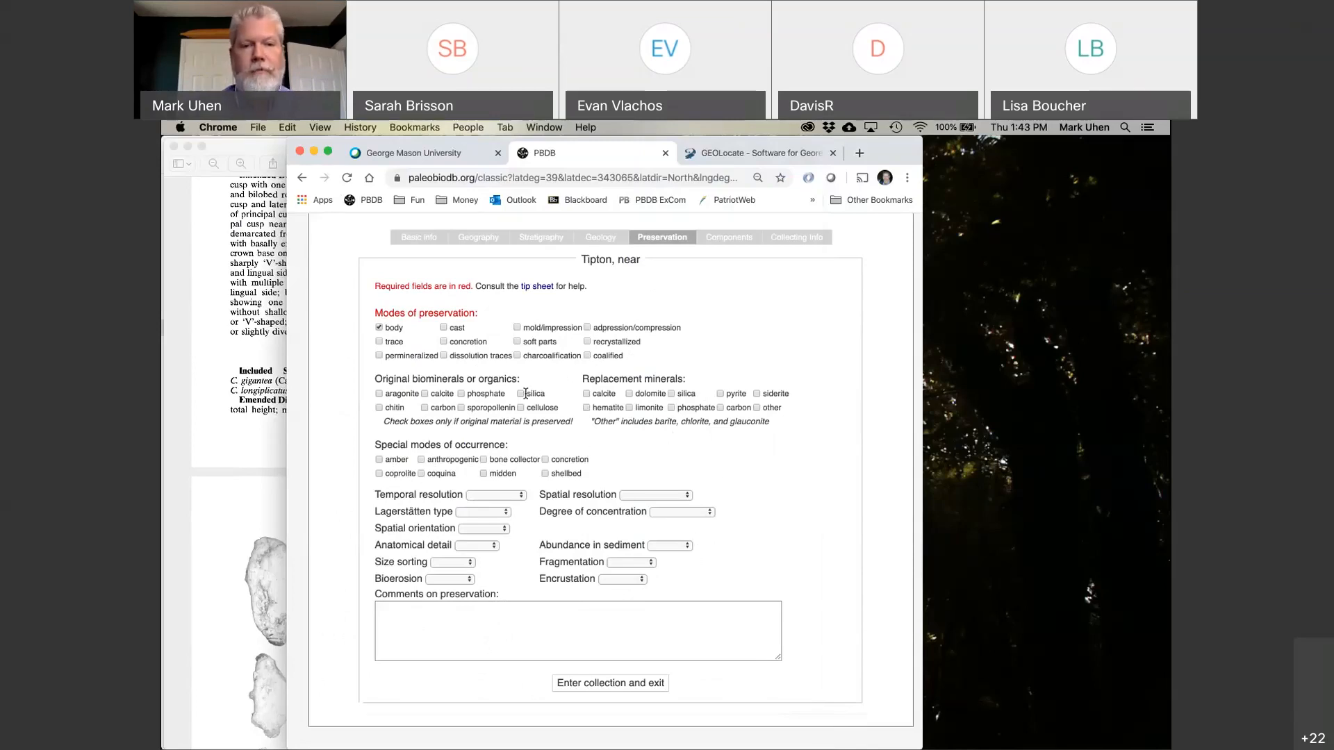
In the components section, mark the > 10 mm size class and set associated body parts to "many".
{"action": "left_click", "coordinate": [728, 238]}
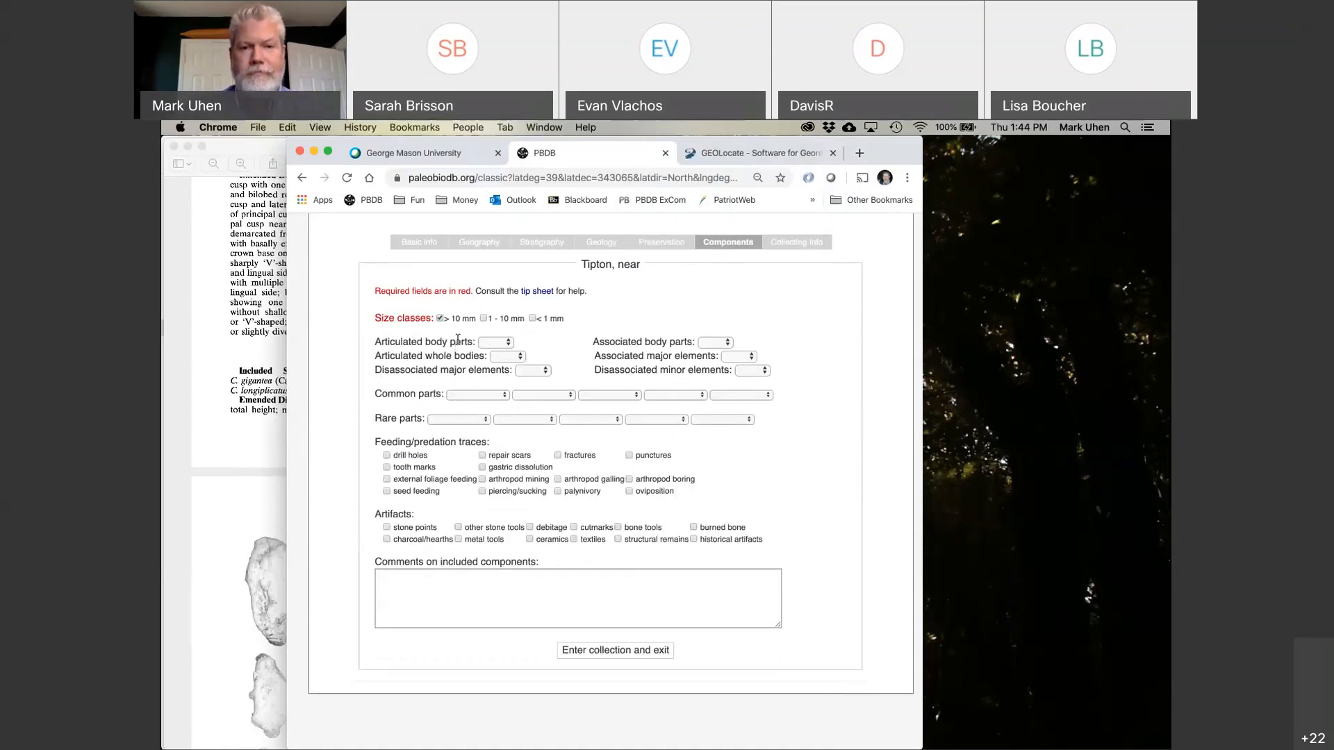
{"action": "left_click", "coordinate": [715, 342]}
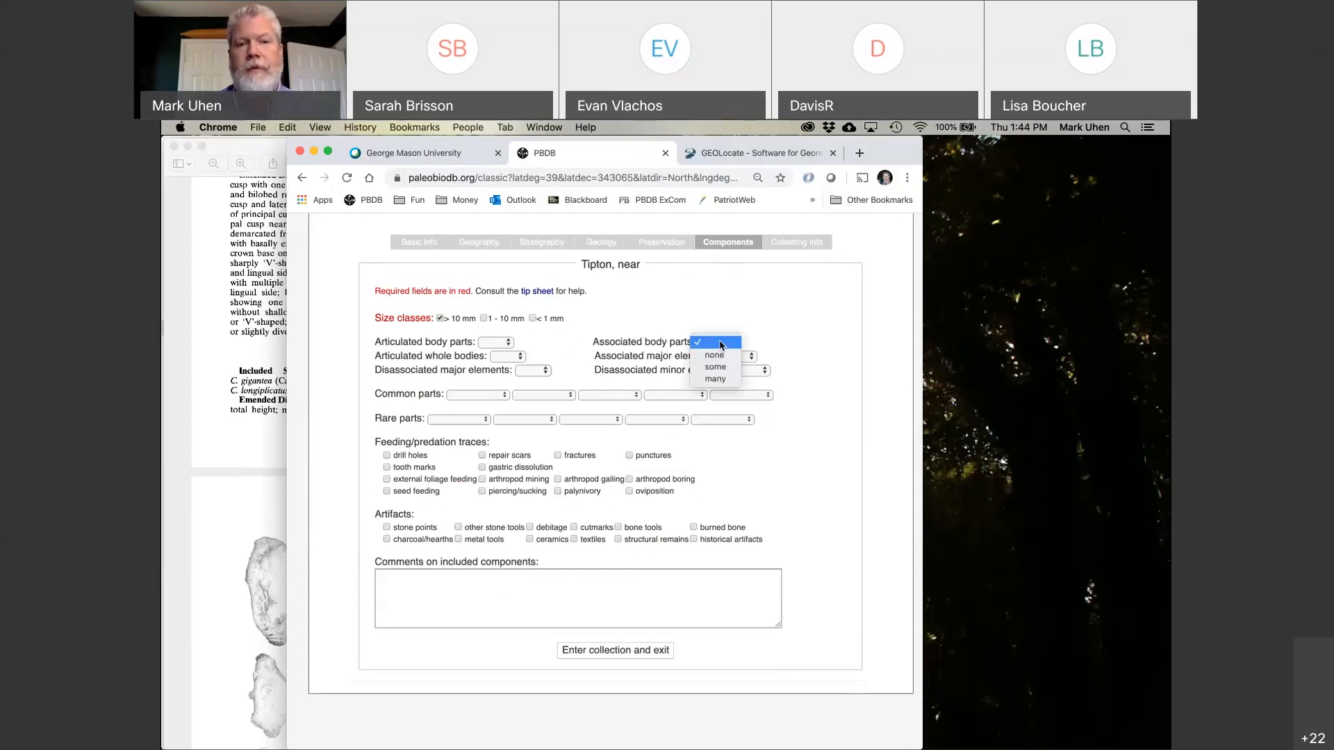
{"action": "left_click", "coordinate": [722, 379]}
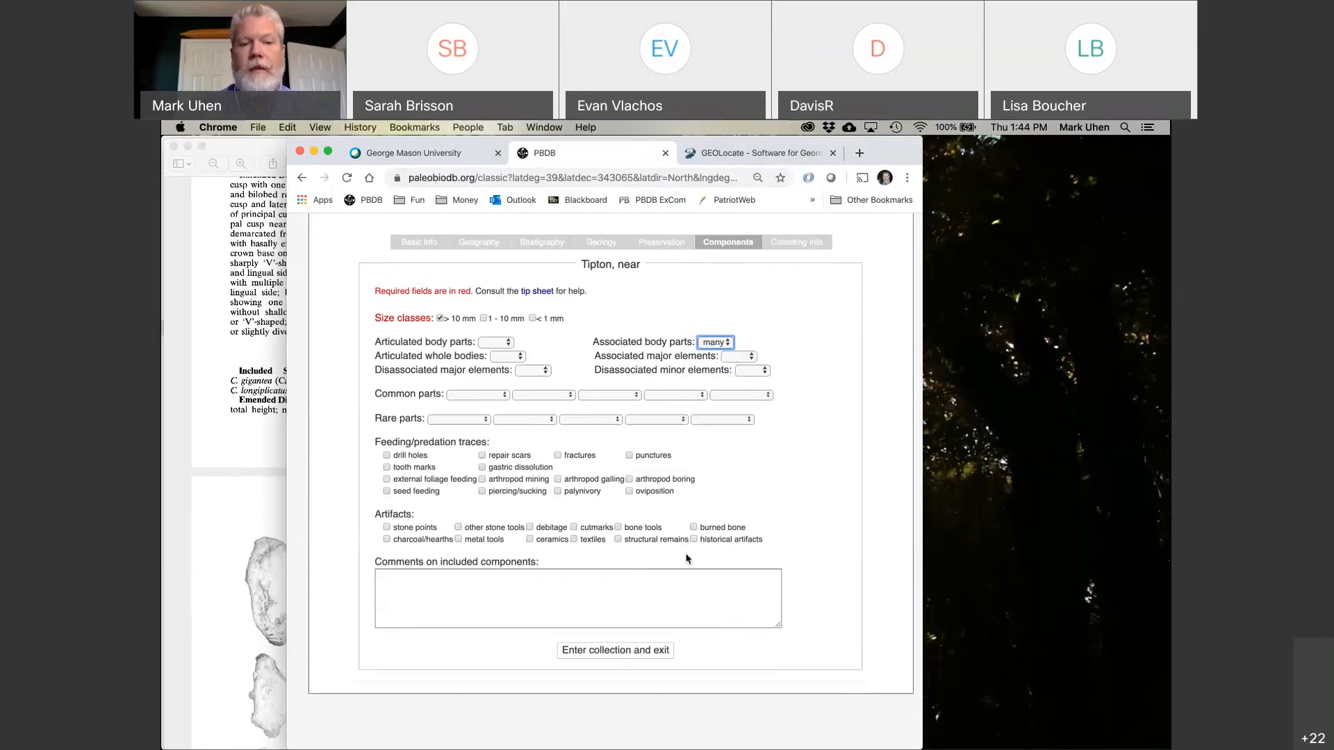
{"action": "left_click", "coordinate": [606, 583]}
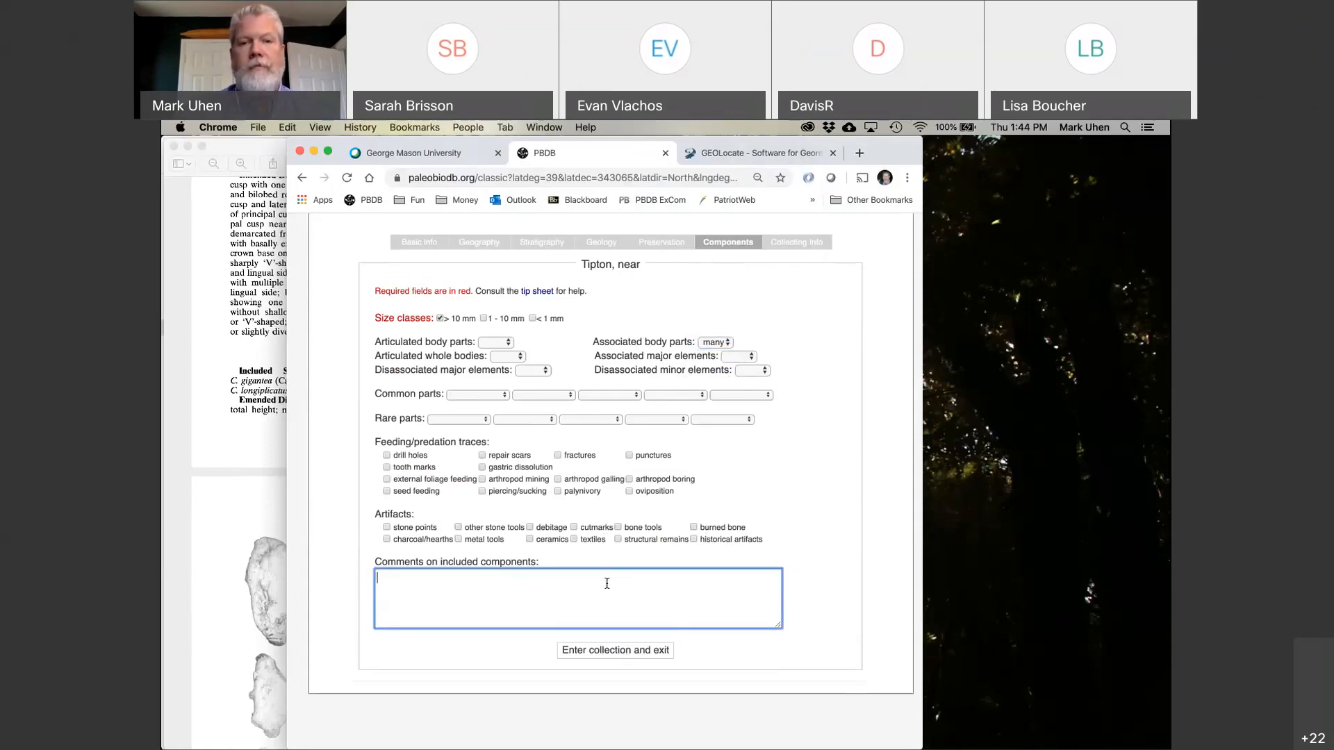
Open the collecting info section and mark, then unmark, ichnofossils as reported but not included in the list.
{"action": "left_click", "coordinate": [792, 243]}
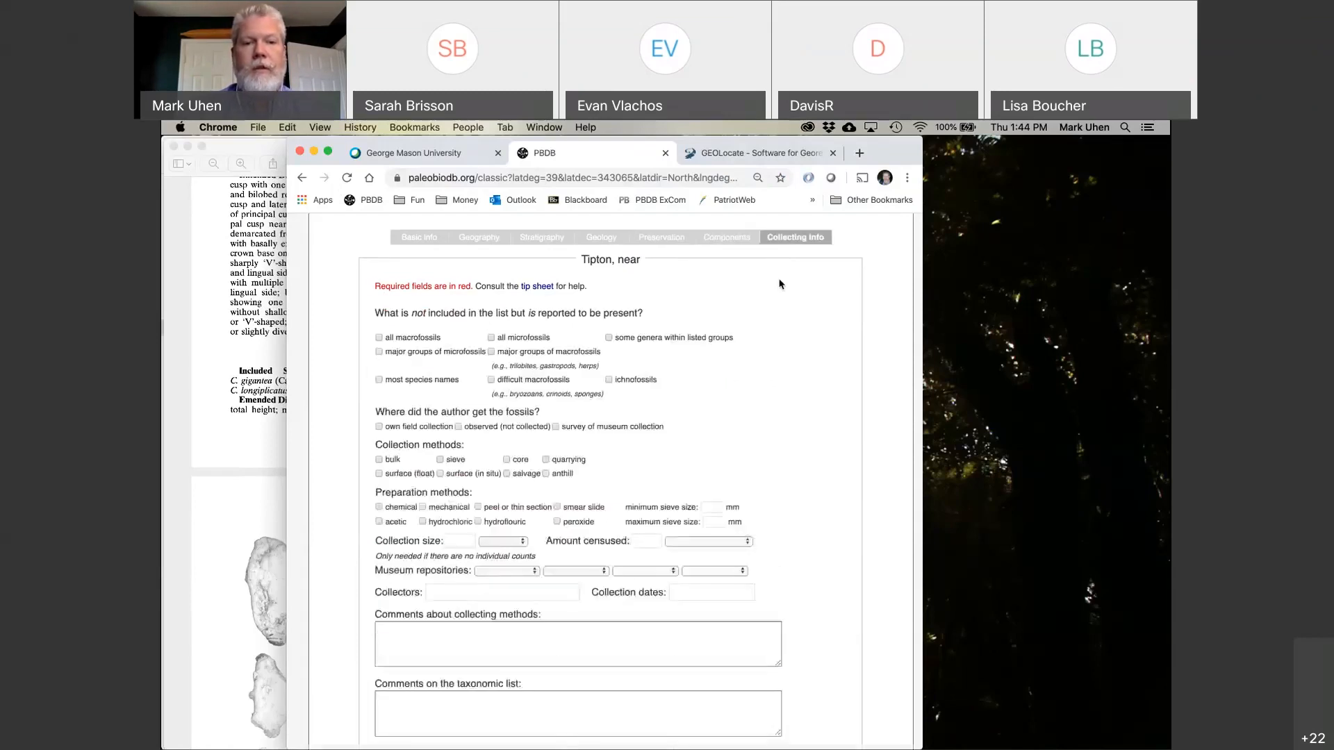
{"action": "scroll", "coordinate": [822, 353], "scroll_direction": "down", "scroll_amount": 1}
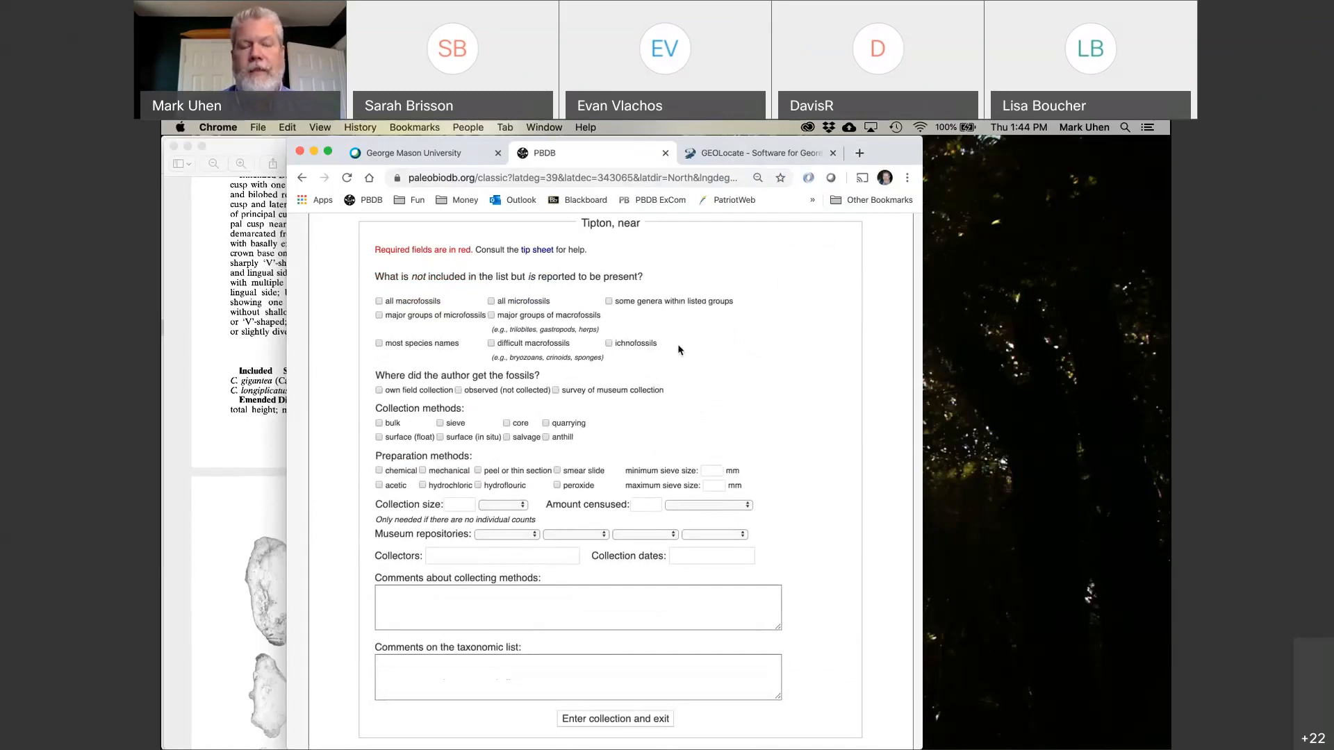
{"action": "left_click", "coordinate": [608, 344]}
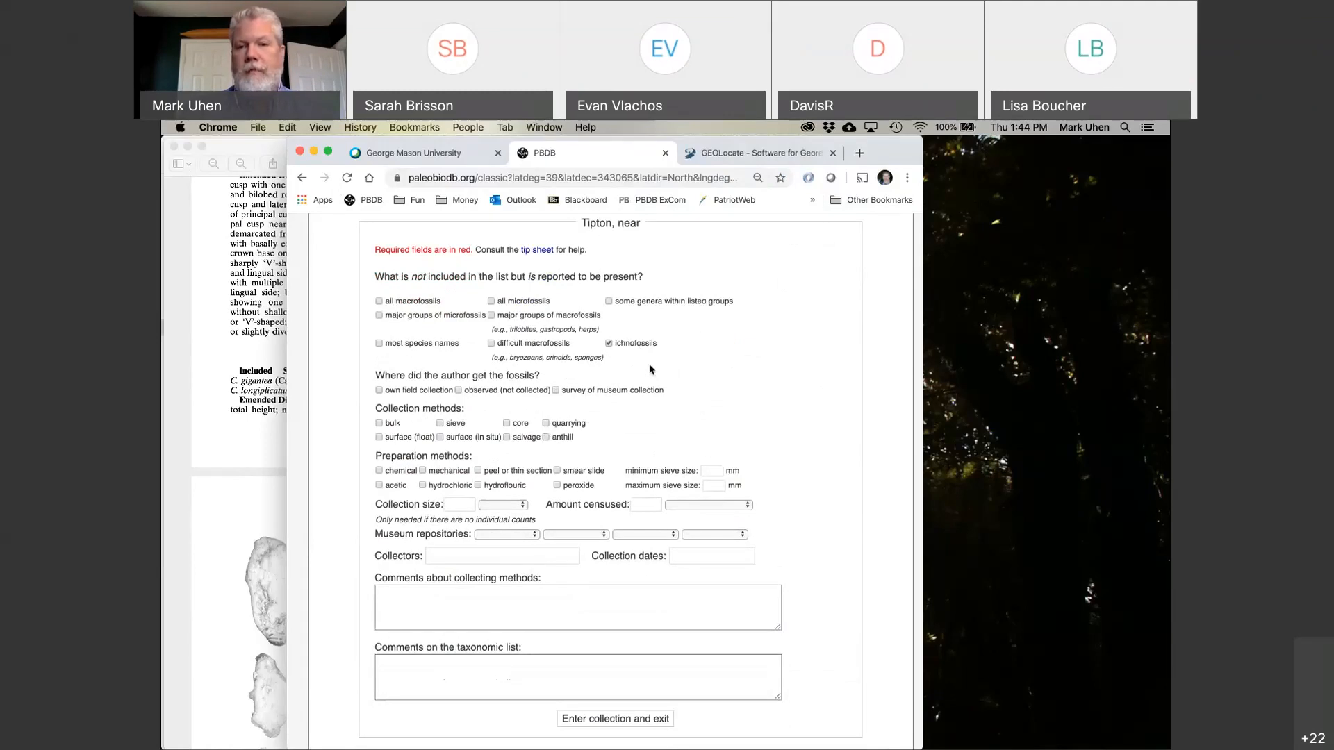
{"action": "left_click", "coordinate": [608, 344]}
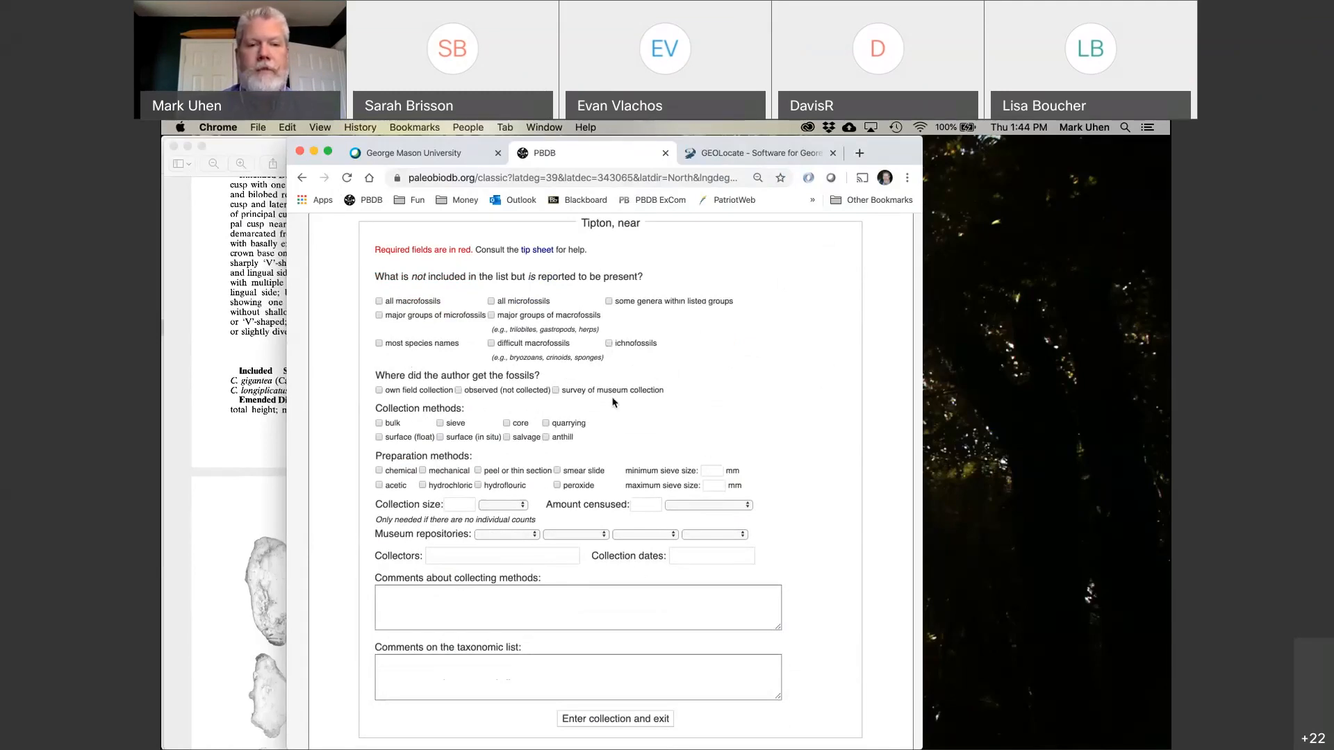
Check the paper's introduction for how the specimen was obtained and mark "own field collection" as the fossils' source.
{"action": "left_click", "coordinate": [225, 445]}
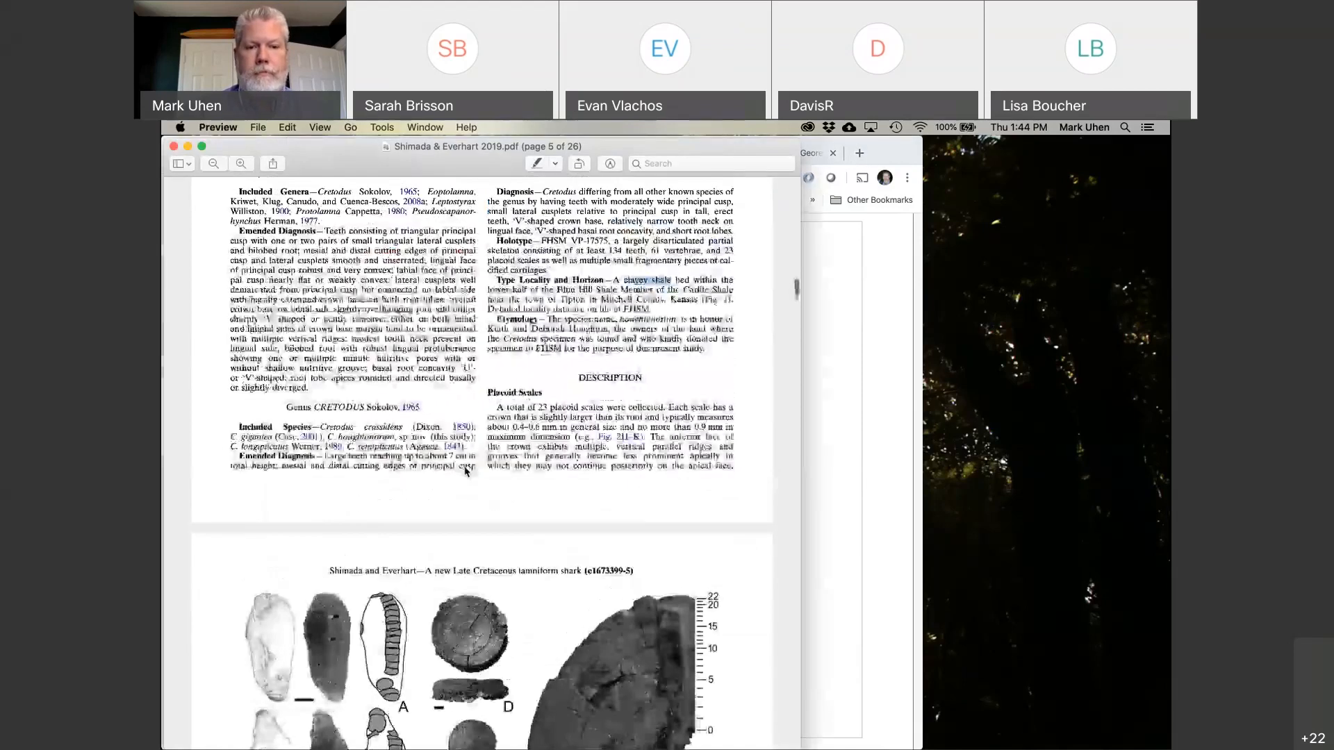
{"action": "scroll", "coordinate": [466, 472], "scroll_direction": "up", "scroll_amount": 3}
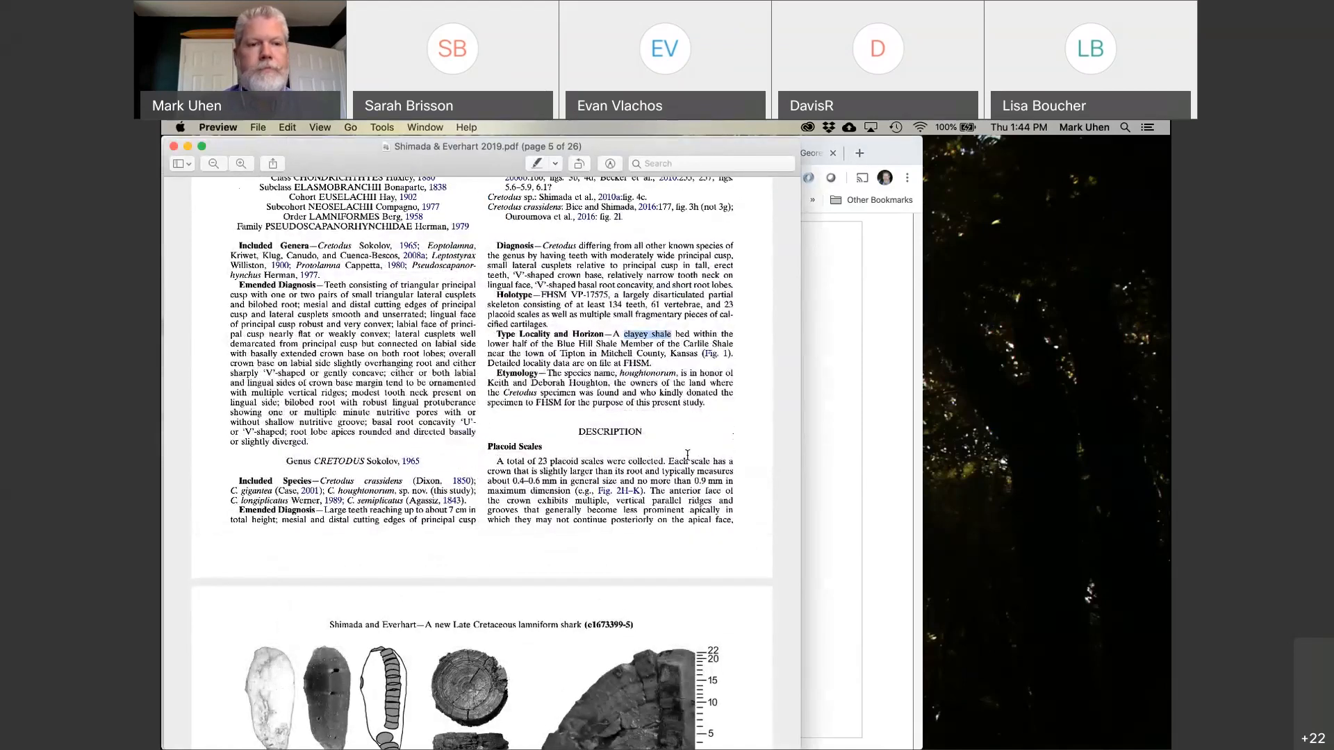
{"action": "scroll", "coordinate": [666, 441], "scroll_direction": "up", "scroll_amount": 5}
{"action": "scroll", "coordinate": [667, 441], "scroll_direction": "up", "scroll_amount": 10}
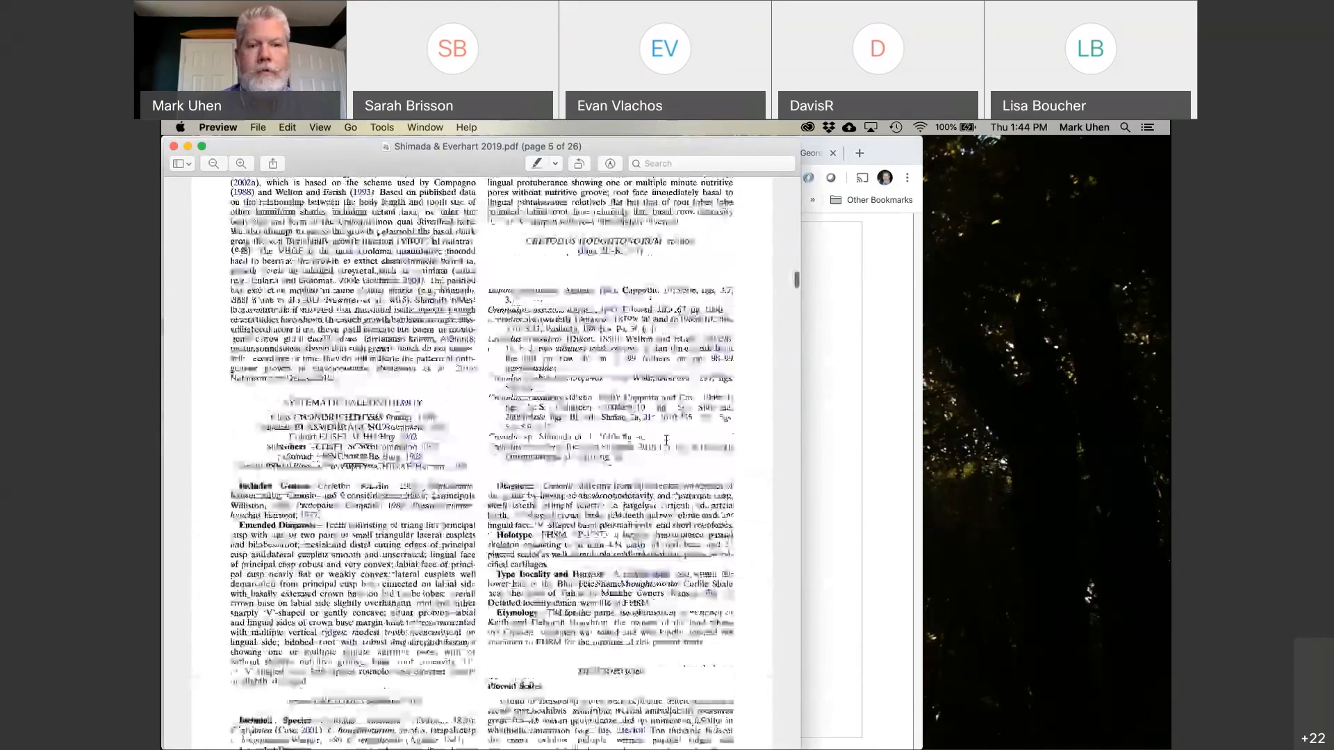
{"action": "scroll", "coordinate": [666, 441], "scroll_direction": "up", "scroll_amount": 15}
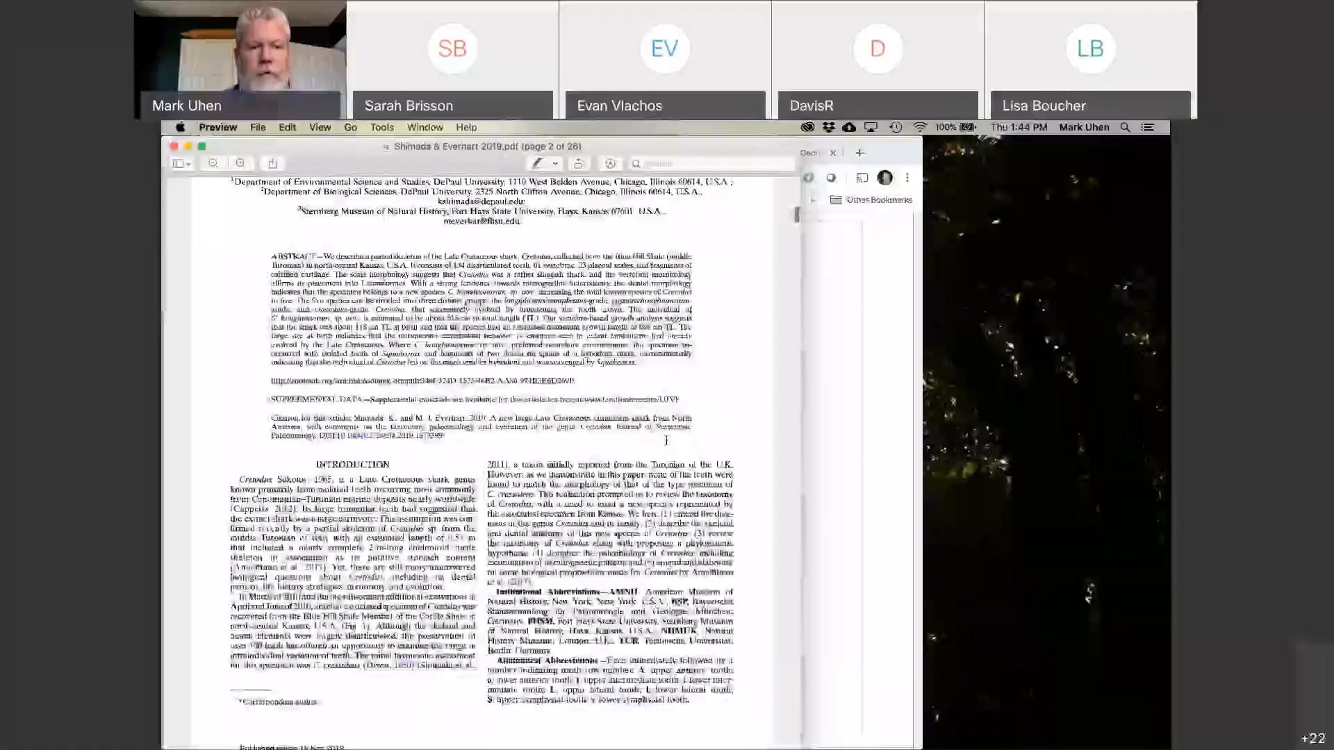
{"action": "scroll", "coordinate": [666, 441], "scroll_direction": "down", "scroll_amount": 5}
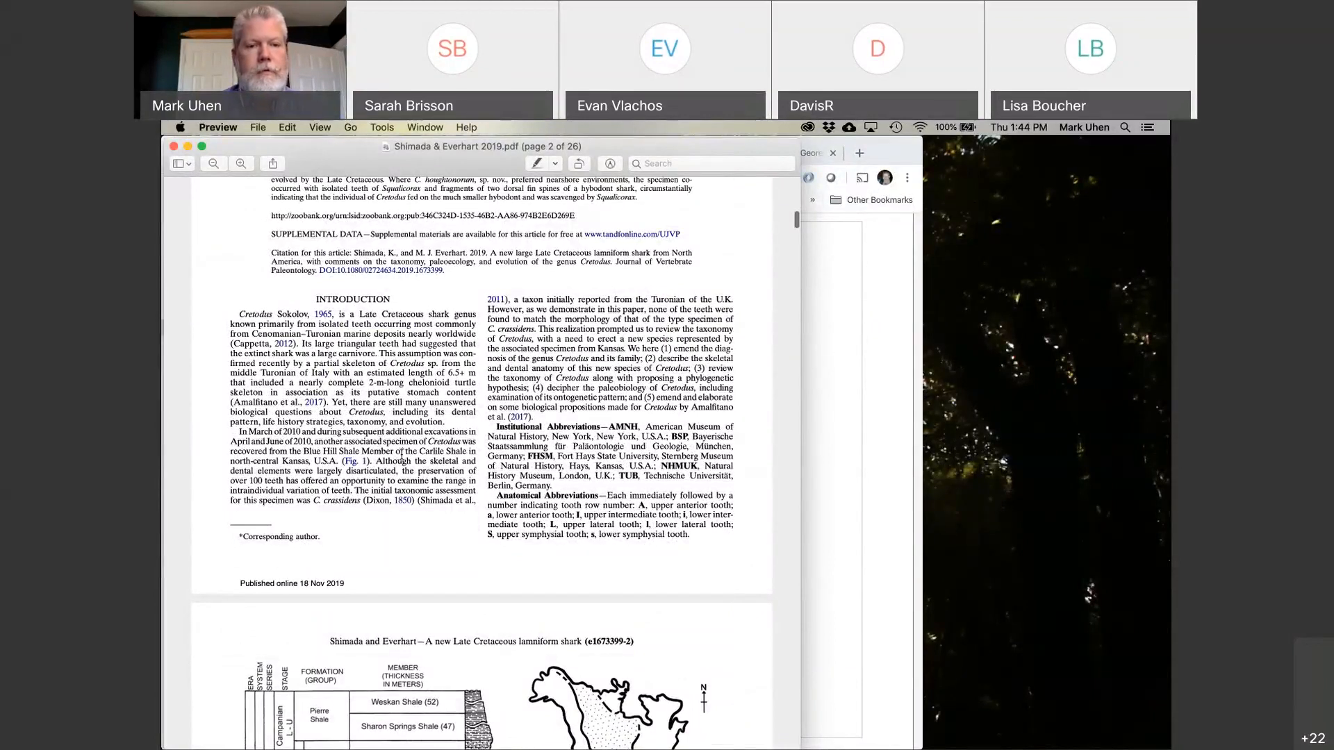
{"action": "left_click", "coordinate": [817, 552]}
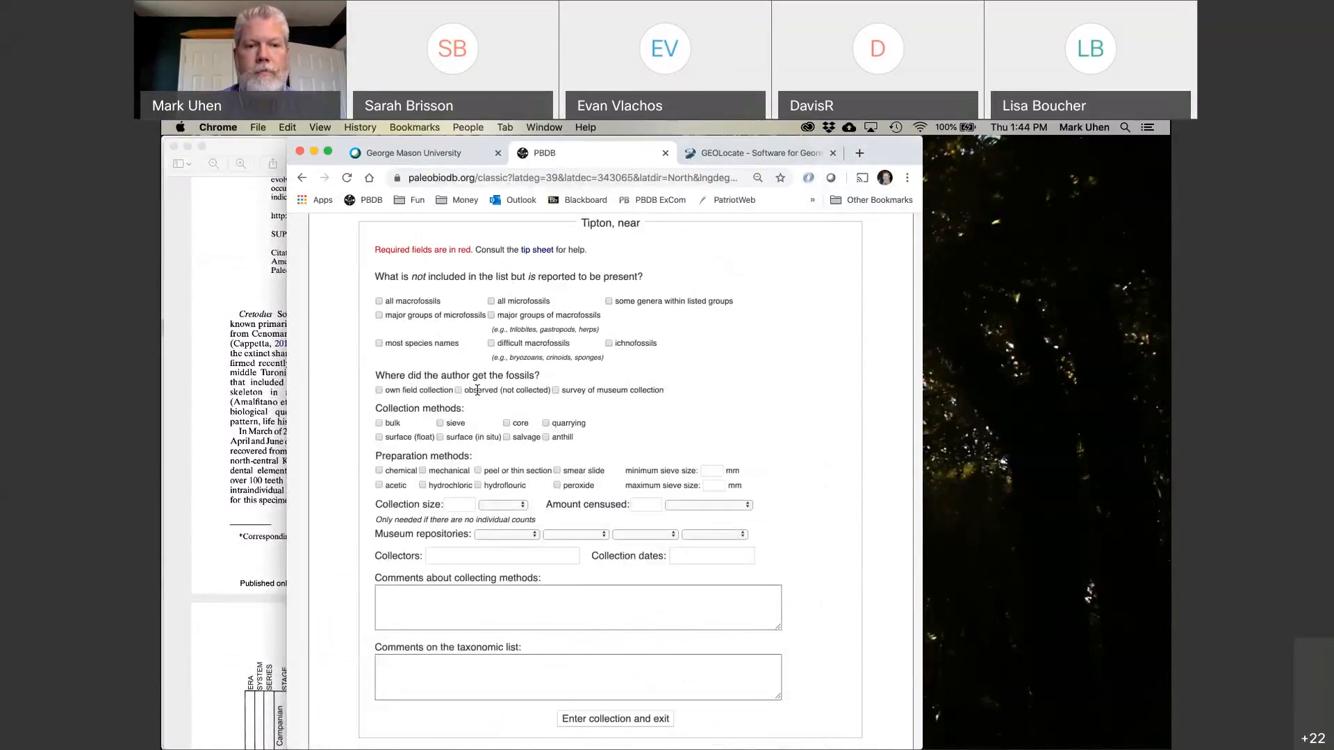
{"action": "left_click", "coordinate": [378, 390]}
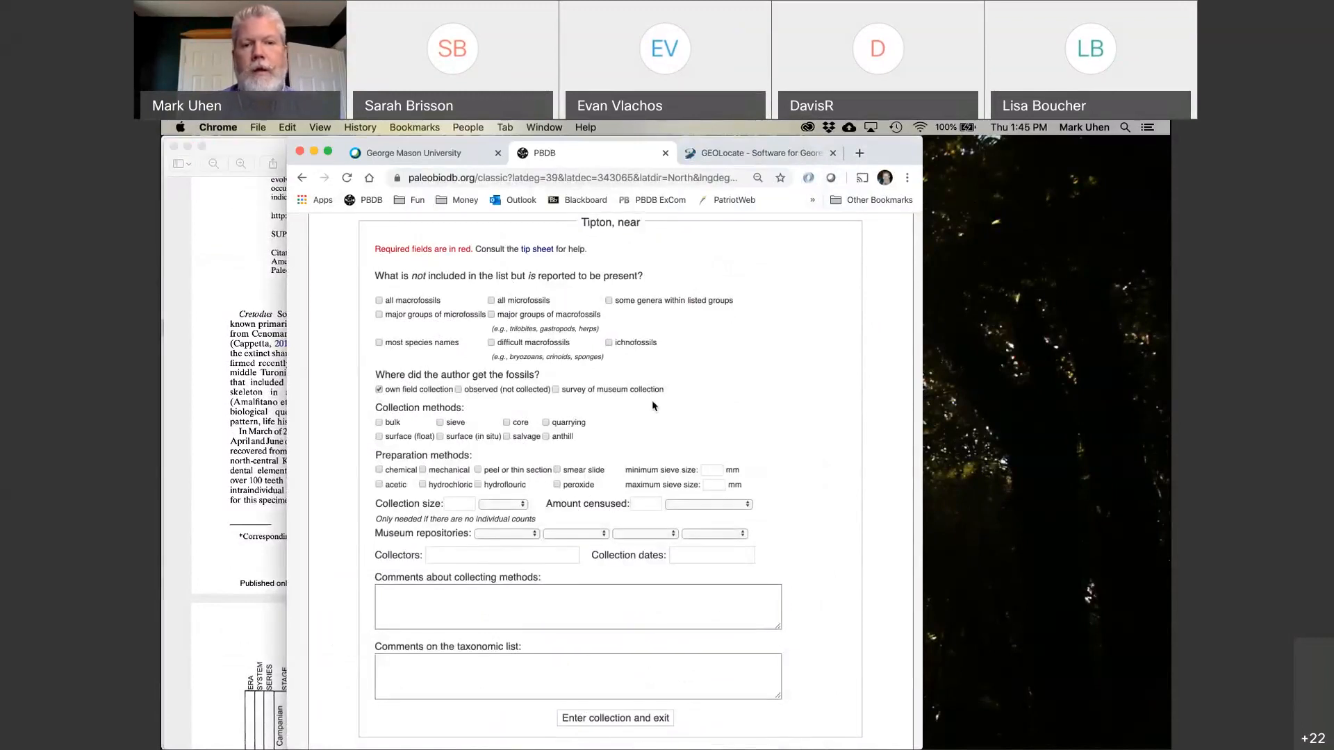
Check the paper's holotype description and institutional abbreviations to identify the institution holding the specimen.
{"action": "scroll", "coordinate": [654, 406], "scroll_direction": "down", "scroll_amount": 2}
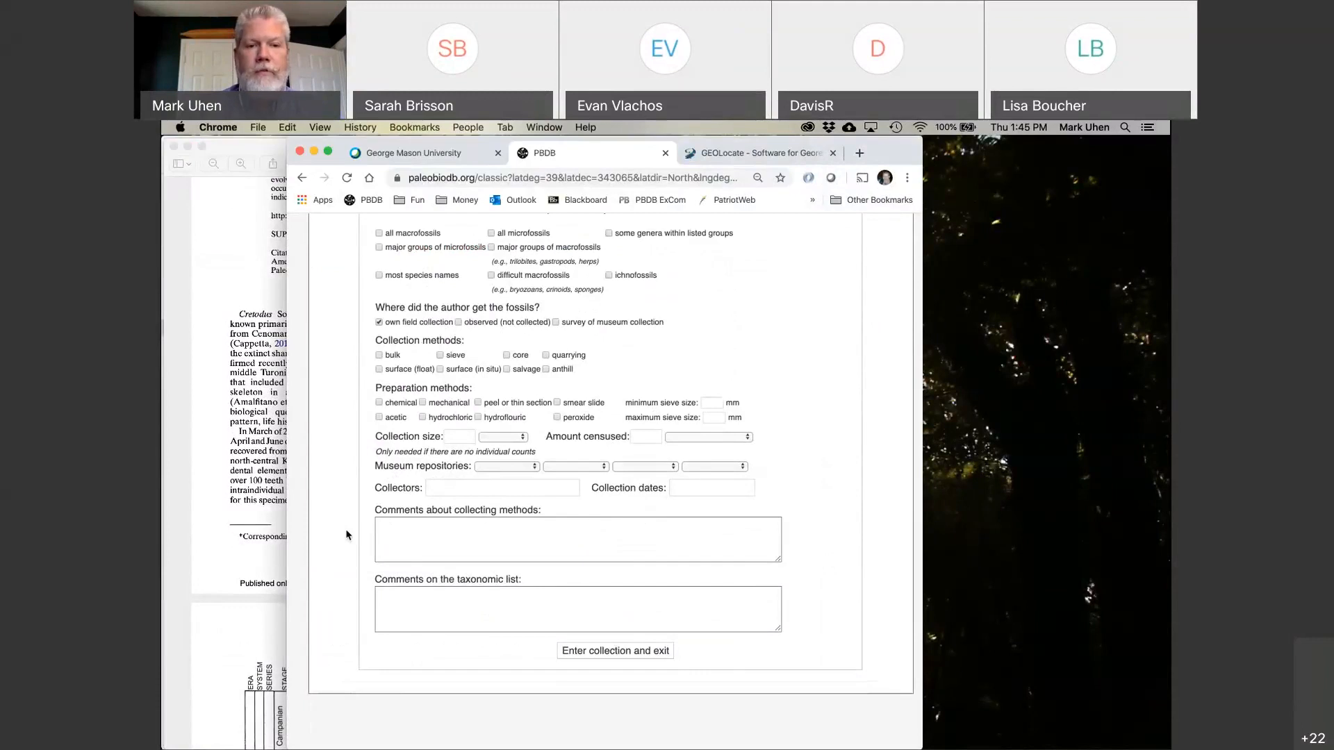
{"action": "left_click", "coordinate": [271, 529]}
{"action": "scroll", "coordinate": [498, 449], "scroll_direction": "down", "scroll_amount": 5}
{"action": "scroll", "coordinate": [498, 449], "scroll_direction": "down", "scroll_amount": 15}
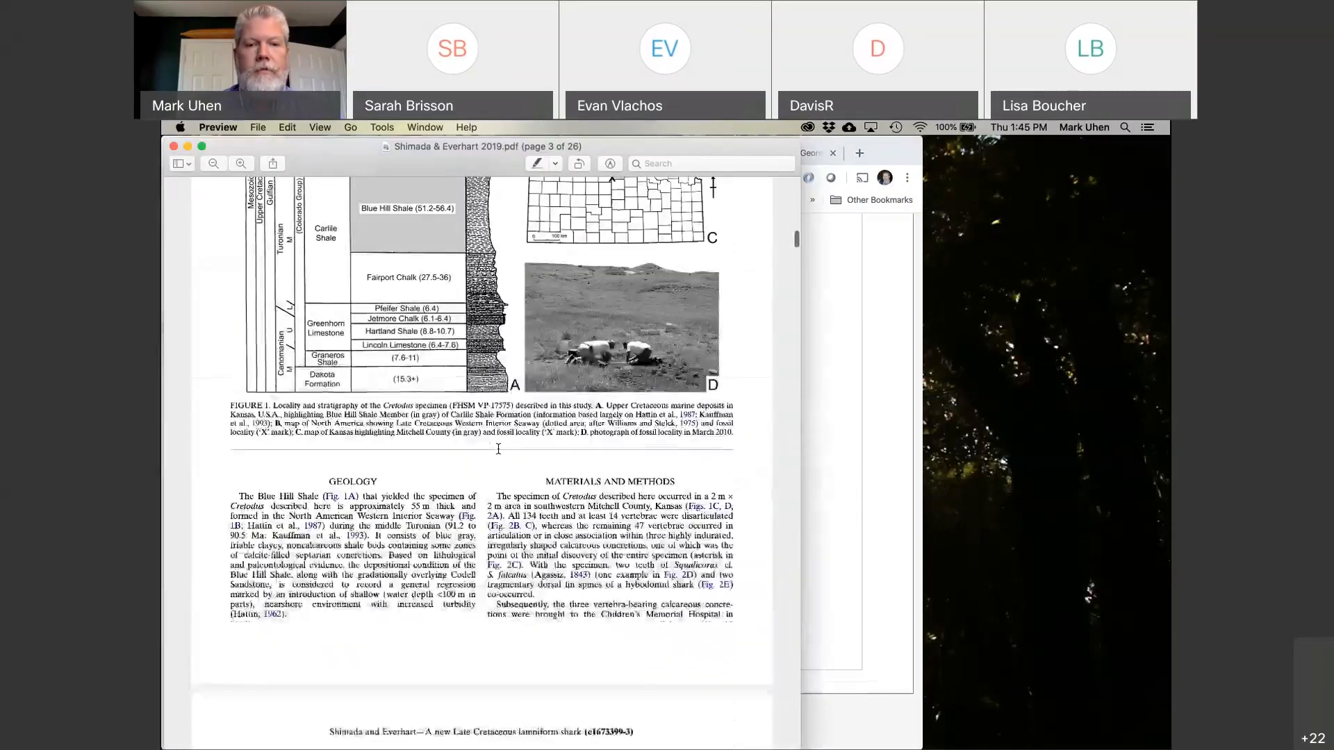
{"action": "scroll", "coordinate": [498, 449], "scroll_direction": "down", "scroll_amount": 15}
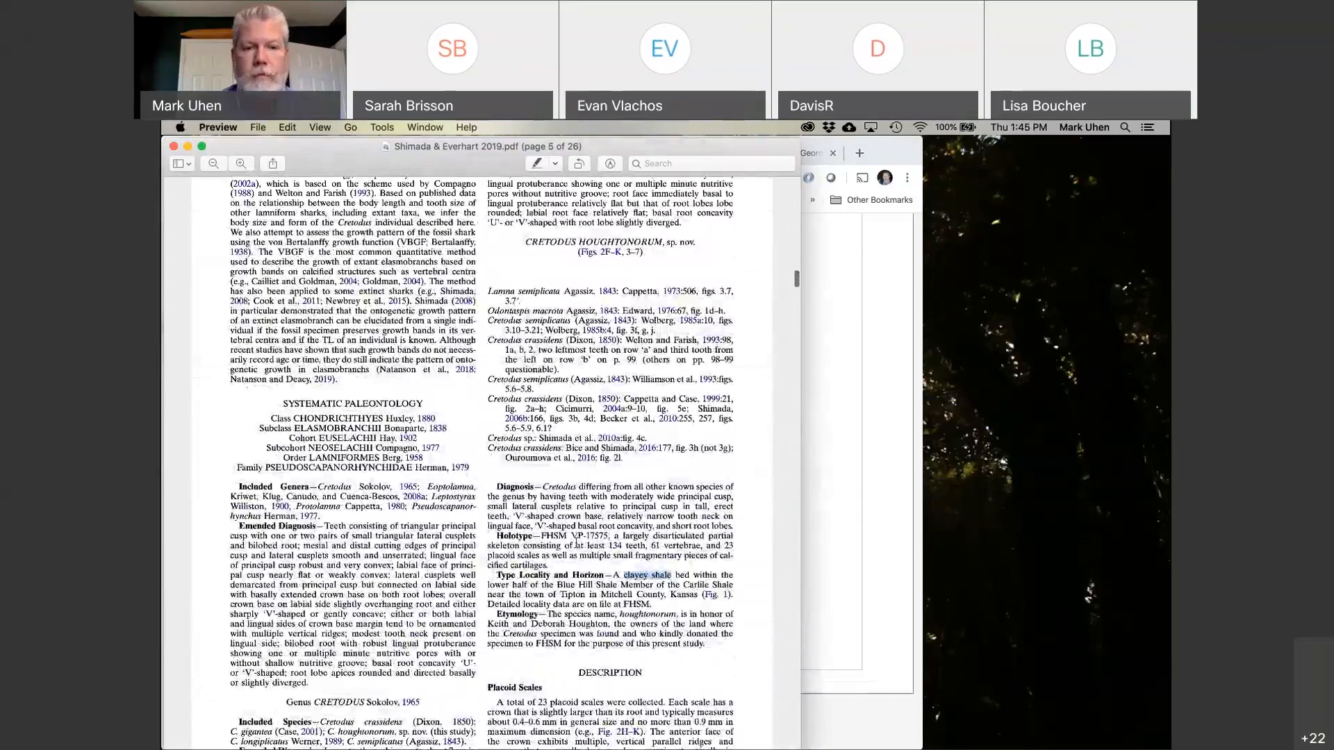
{"action": "scroll", "coordinate": [552, 539], "scroll_direction": "up", "scroll_amount": 10}
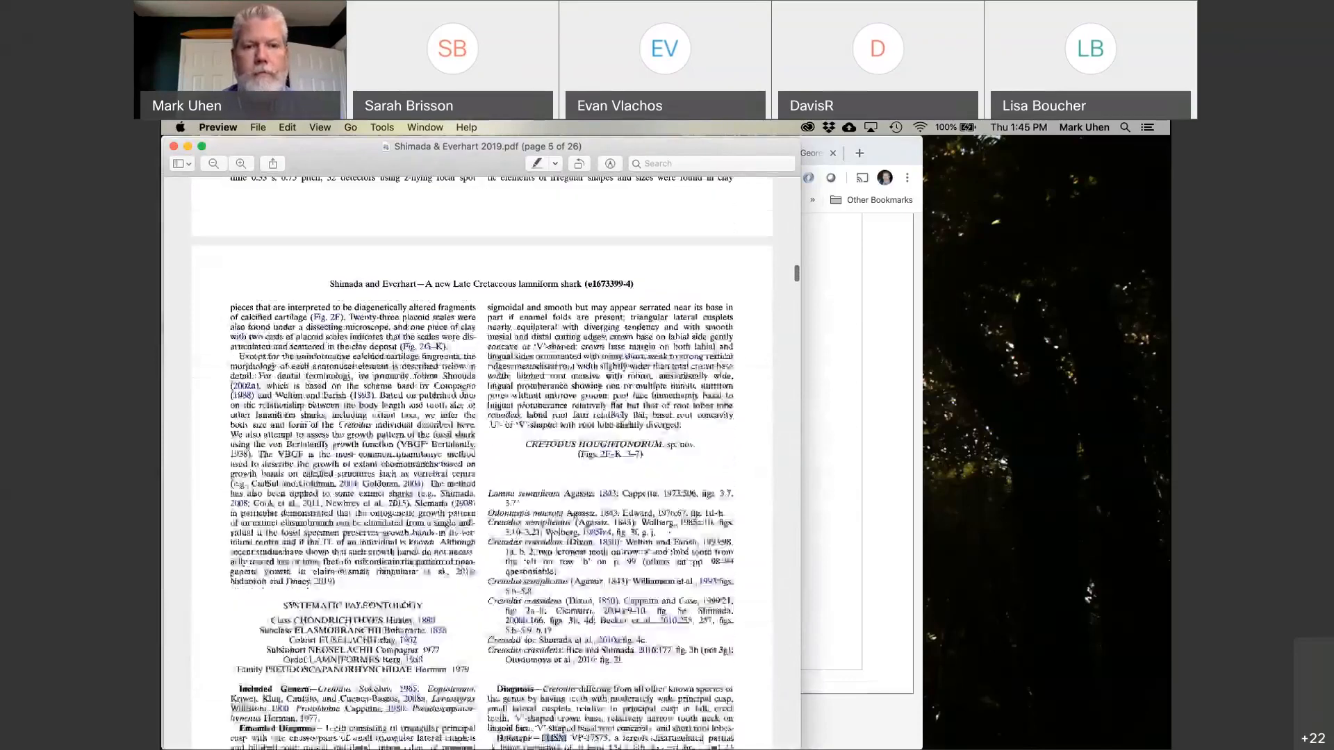
{"action": "scroll", "coordinate": [552, 539], "scroll_direction": "up", "scroll_amount": 10}
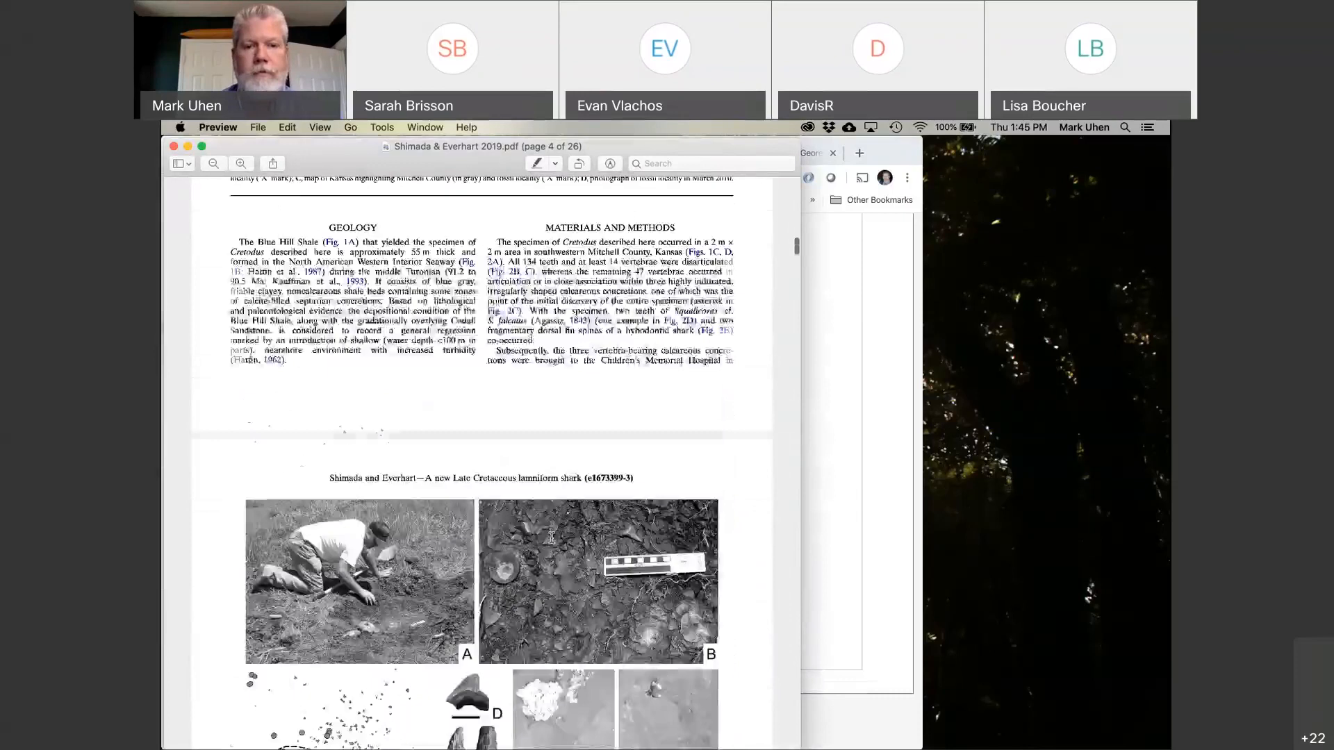
{"action": "scroll", "coordinate": [553, 539], "scroll_direction": "up", "scroll_amount": 10}
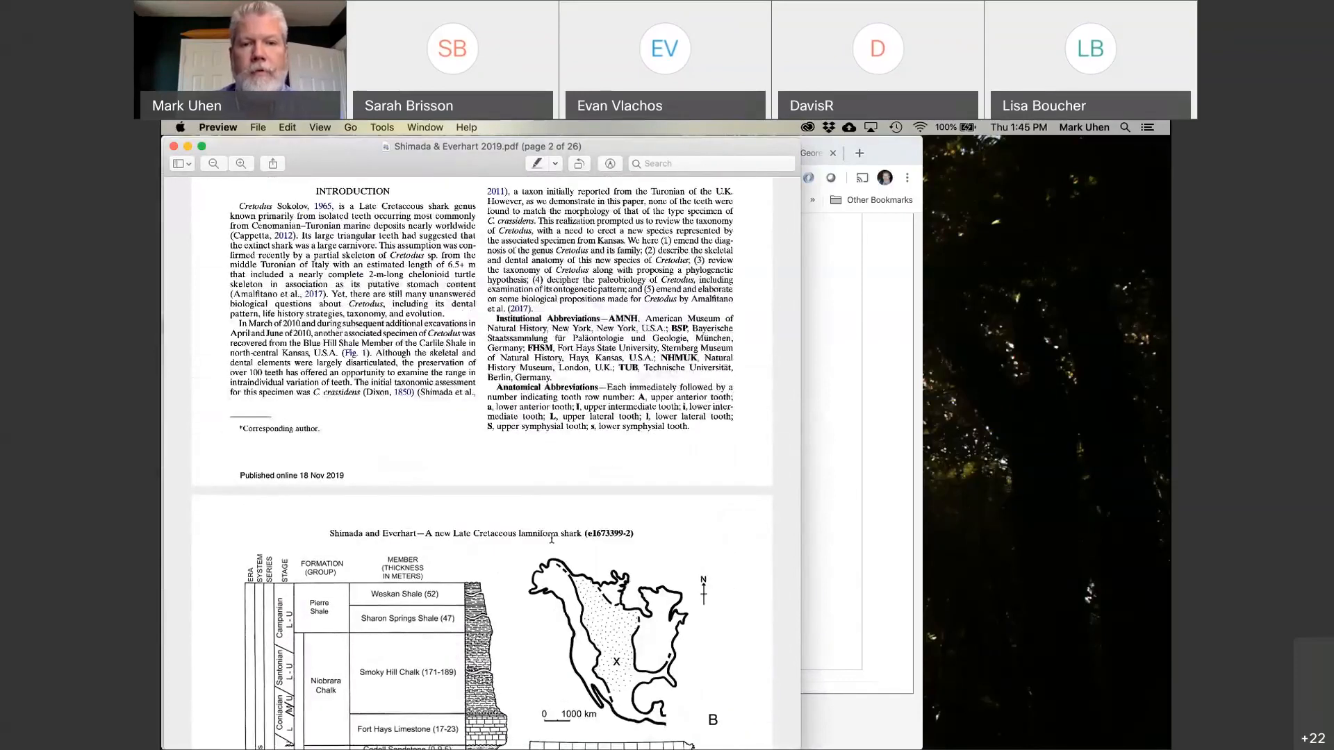
{"action": "left_click", "coordinate": [827, 606]}
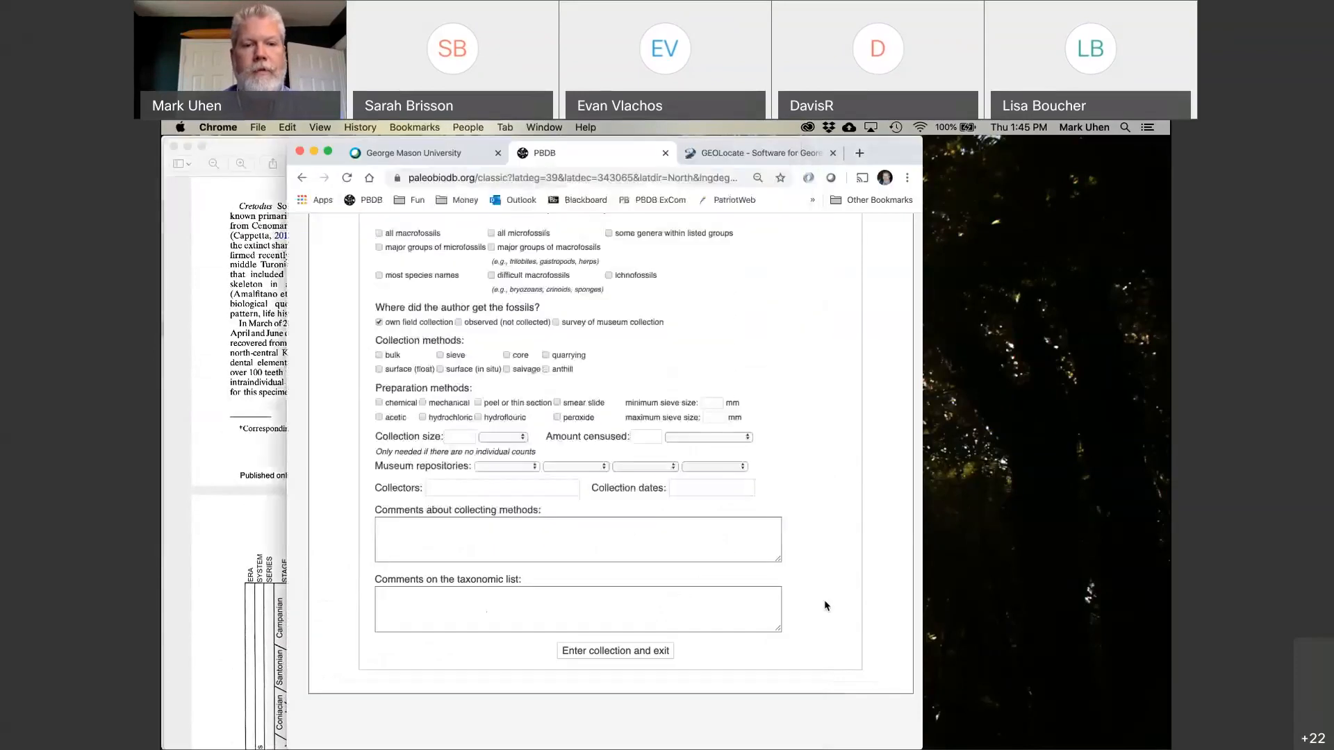
Look through the museum repositories list for the specimen's institution and close it without choosing one.
{"action": "left_click", "coordinate": [514, 467]}
{"action": "scroll", "coordinate": [515, 470], "scroll_direction": "down", "scroll_amount": 3}
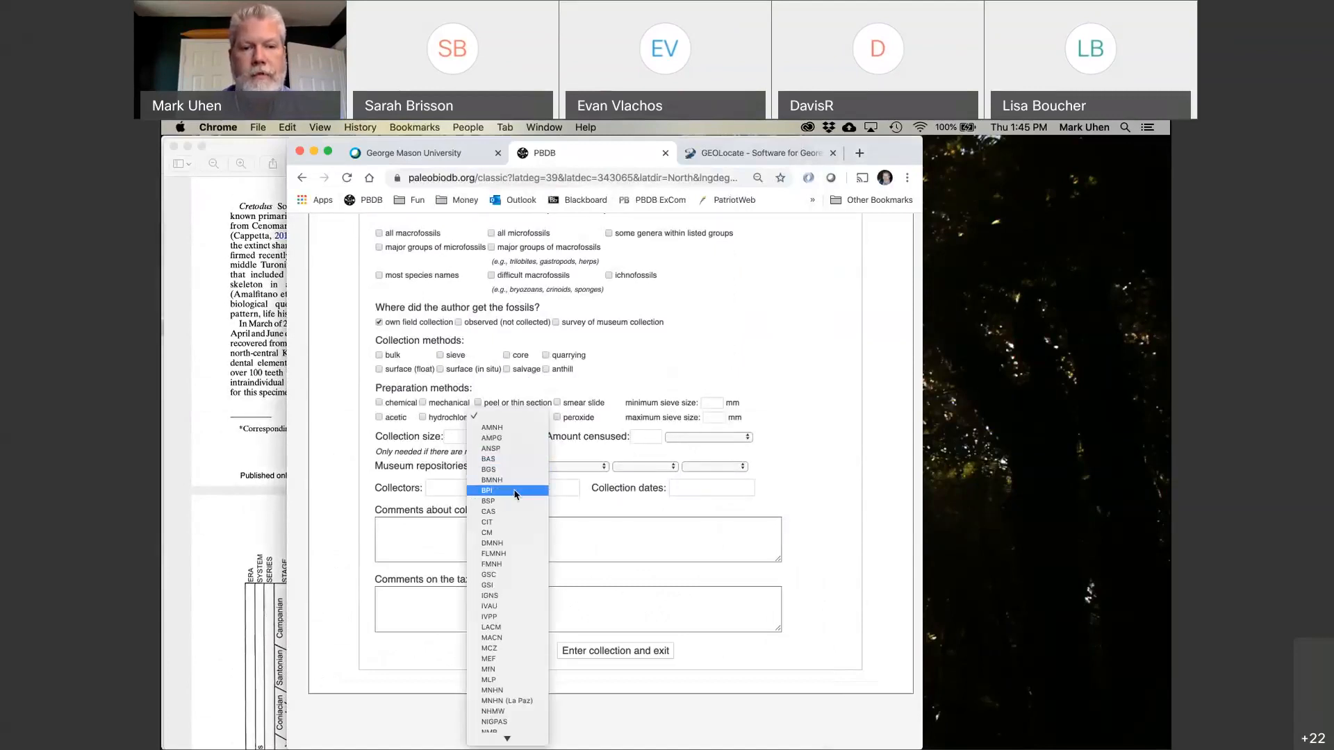
{"action": "left_click", "coordinate": [618, 563]}
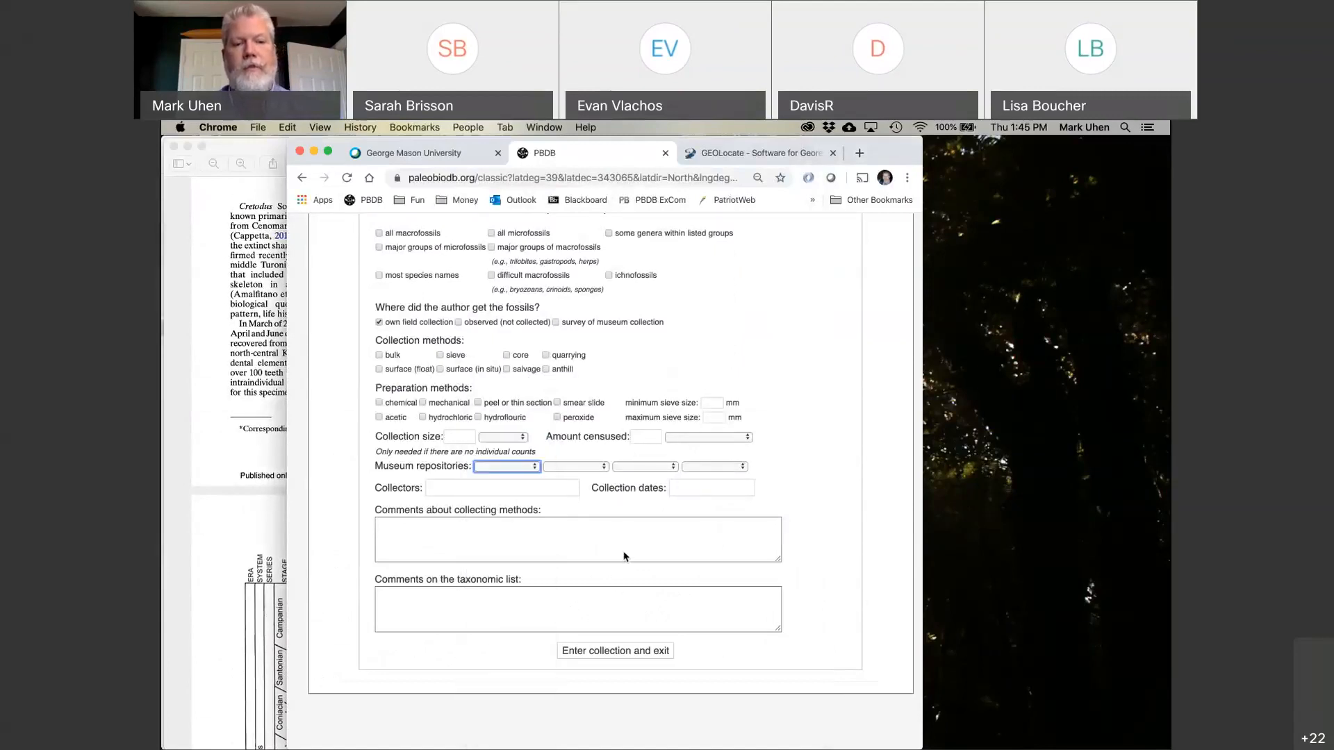
Enter "Fort Hayes State University" as the comment about collecting methods.
{"action": "left_click", "coordinate": [624, 551]}
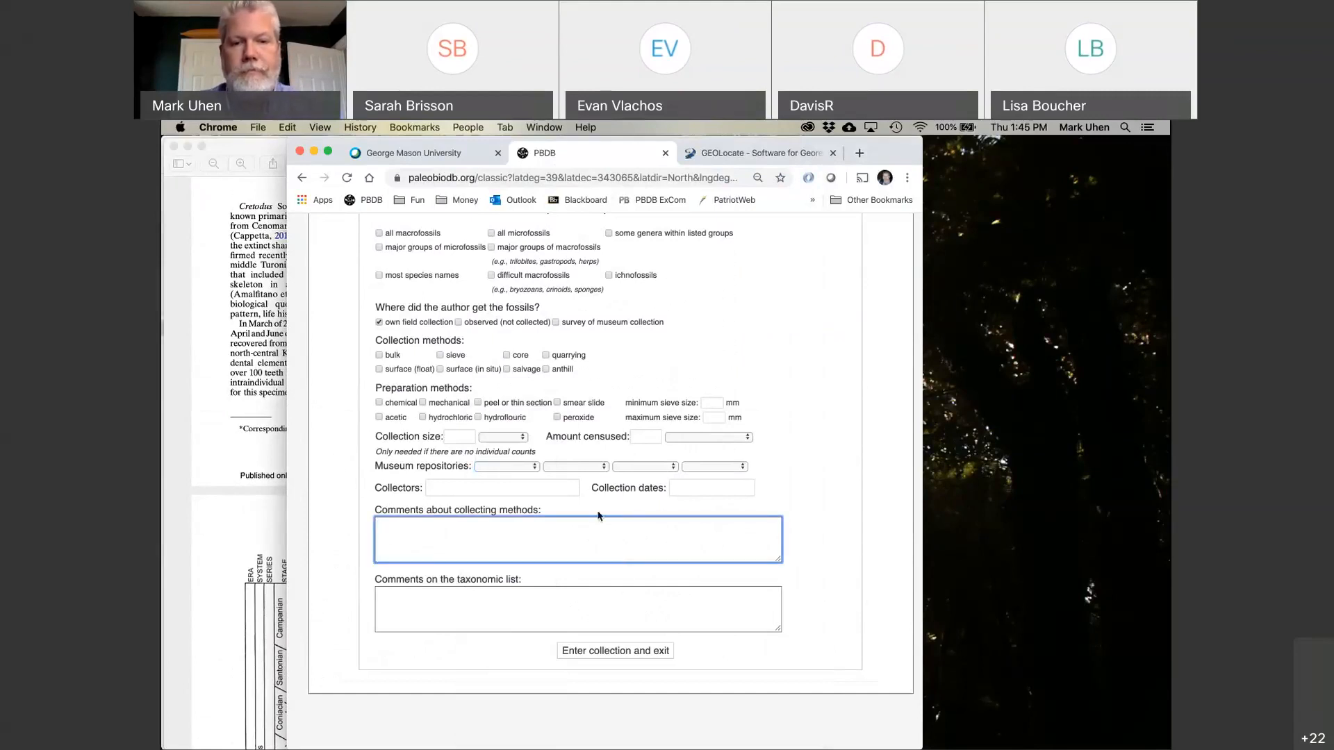
{"action": "type", "text": "Fort Hayes"}
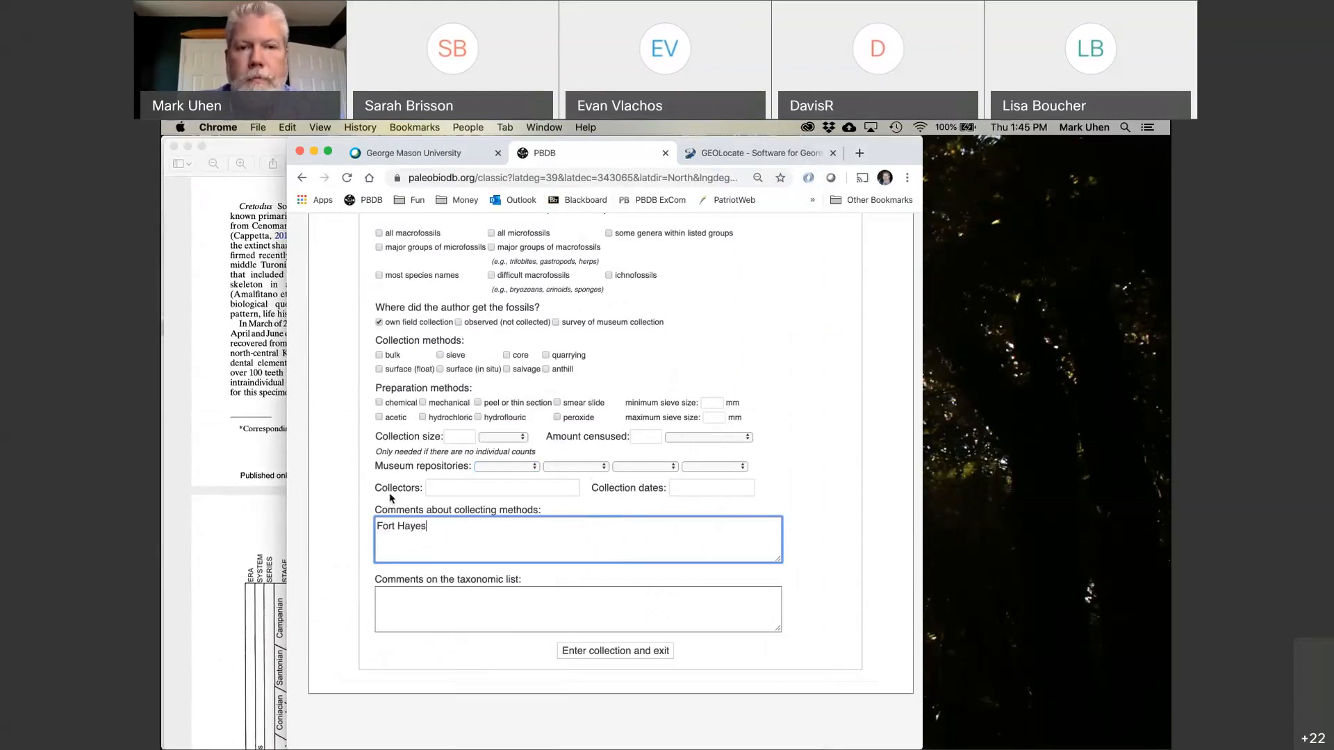
{"action": "key", "text": "super+Tab"}
{"action": "key", "text": "super+Tab"}
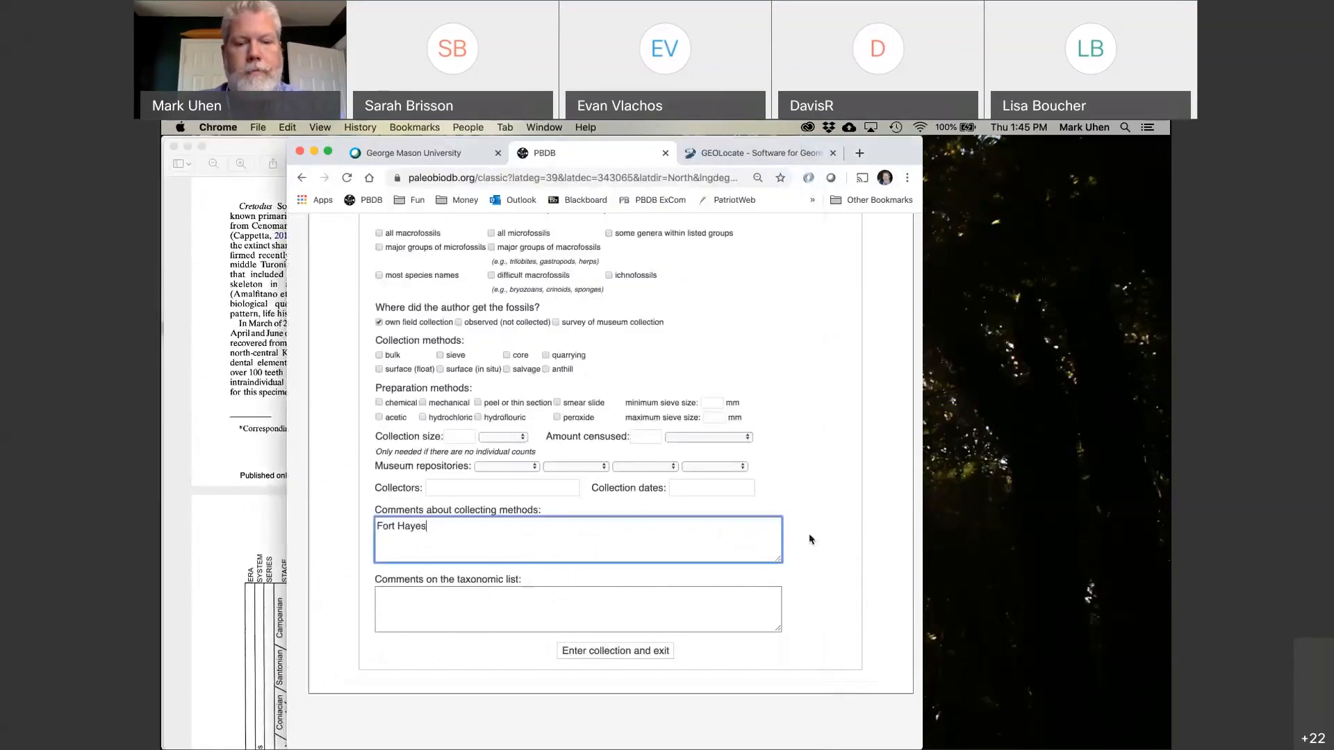
{"action": "type", "text": "STat"}
{"action": "key", "text": "BackSpace"}
{"action": "key", "text": "BackSpace"}
{"action": "key", "text": "BackSpace"}
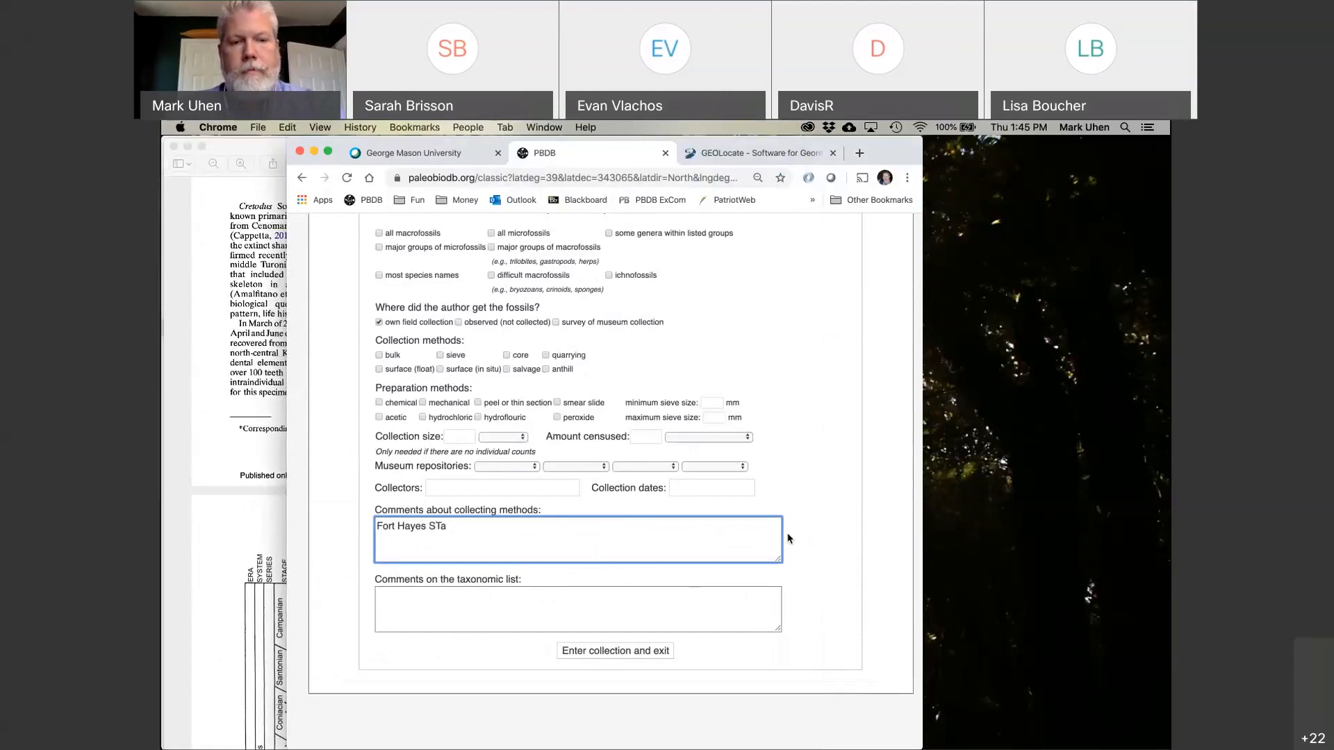
{"action": "type", "text": "tate University"}
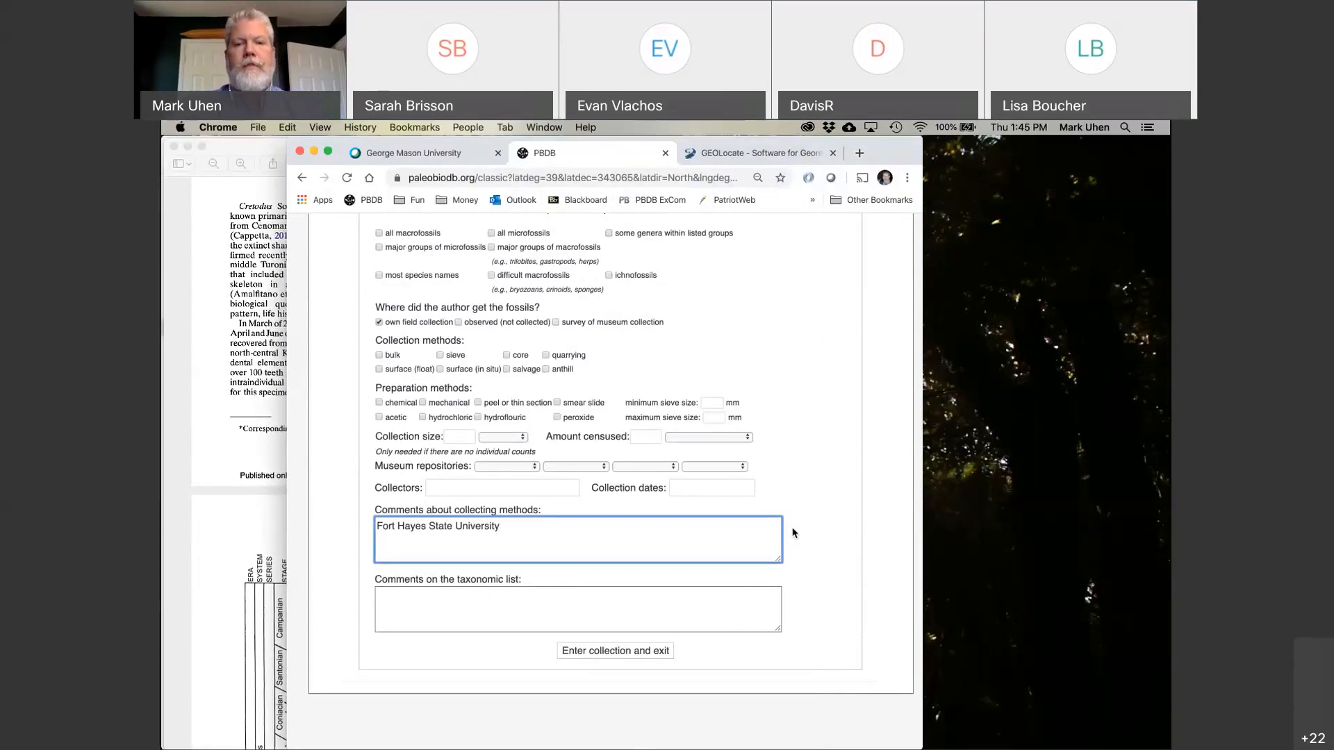
Look over the collecting info once more and enter the collection into the database, submitting it again past the alert.
{"action": "scroll", "coordinate": [834, 426], "scroll_direction": "up", "scroll_amount": 3}
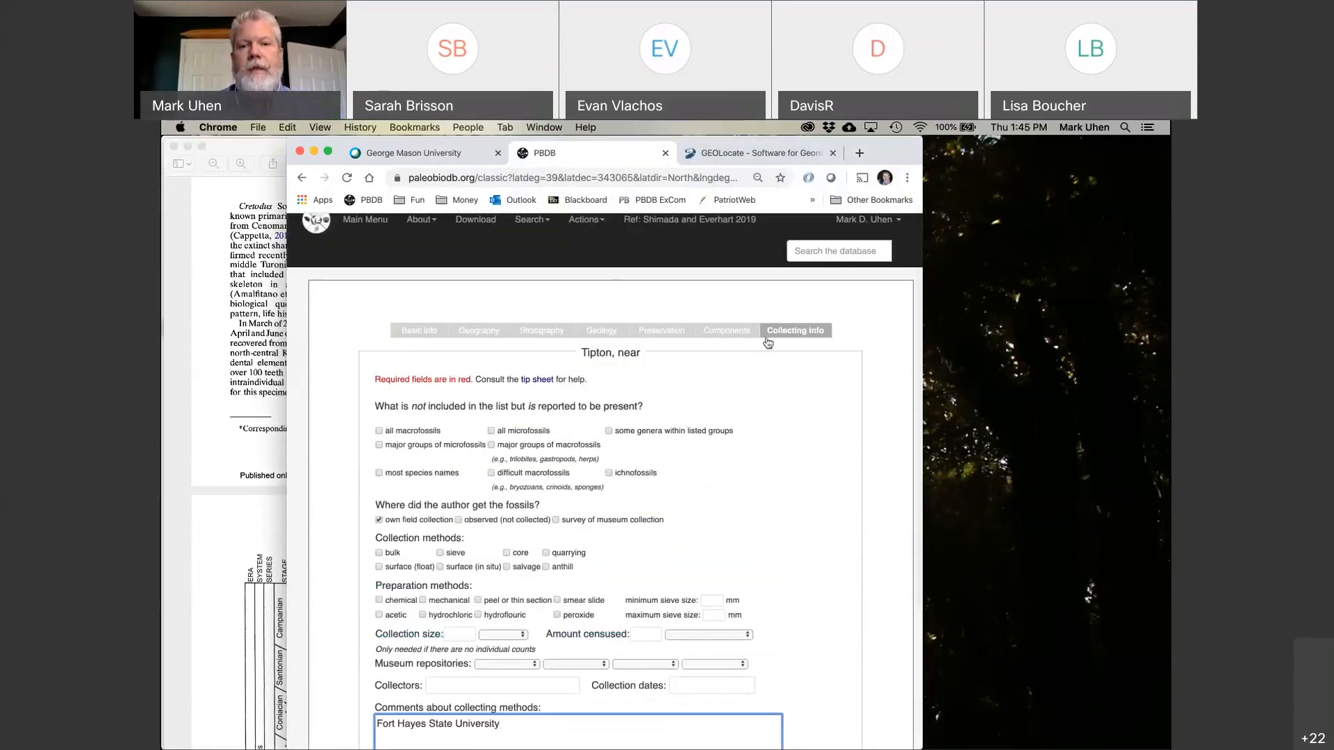
{"action": "scroll", "coordinate": [778, 344], "scroll_direction": "down", "scroll_amount": 3}
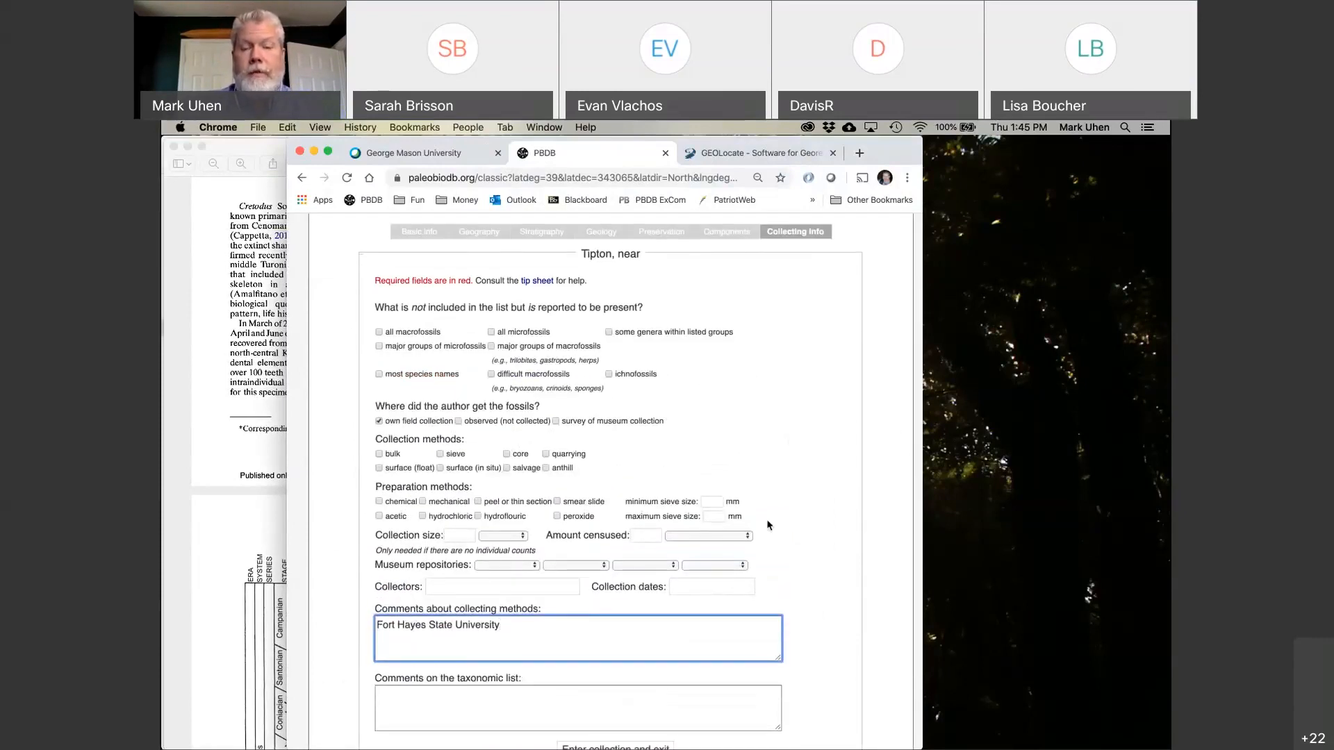
{"action": "scroll", "coordinate": [768, 524], "scroll_direction": "down", "scroll_amount": 2}
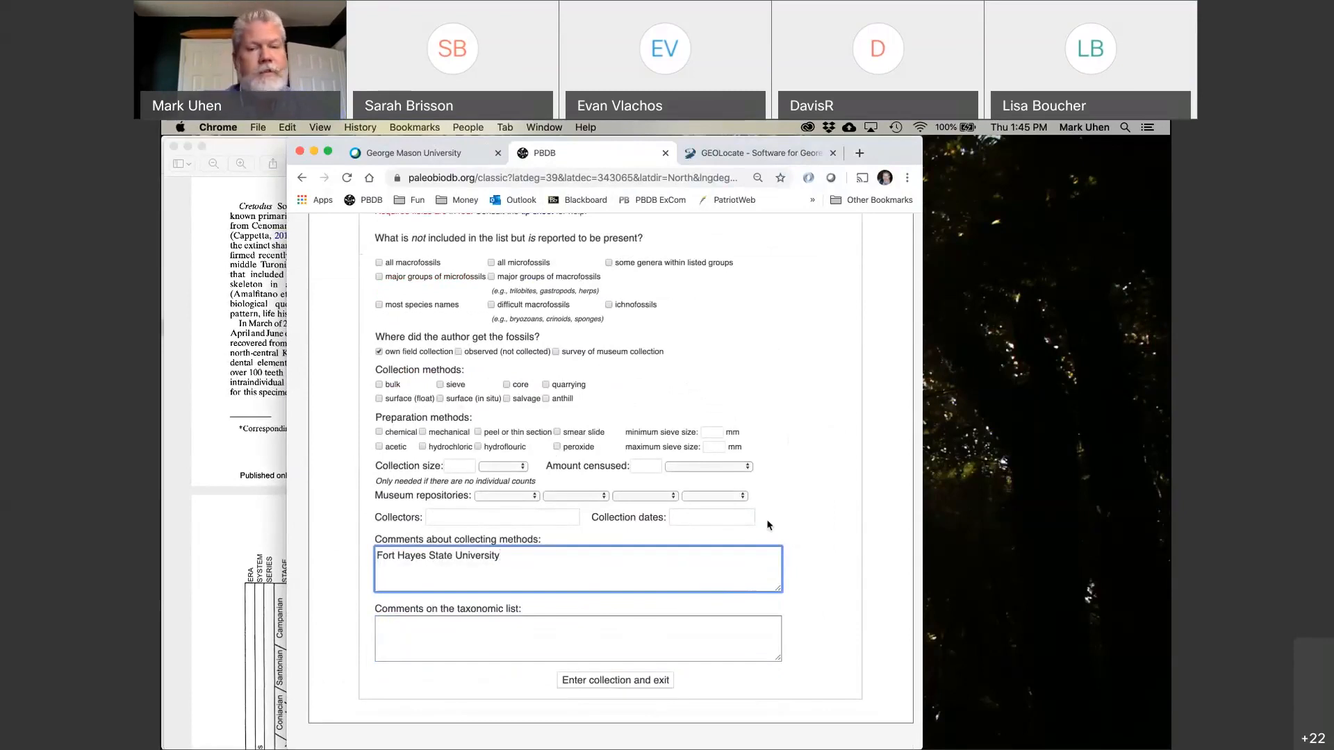
{"action": "scroll", "coordinate": [769, 525], "scroll_direction": "up", "scroll_amount": 2}
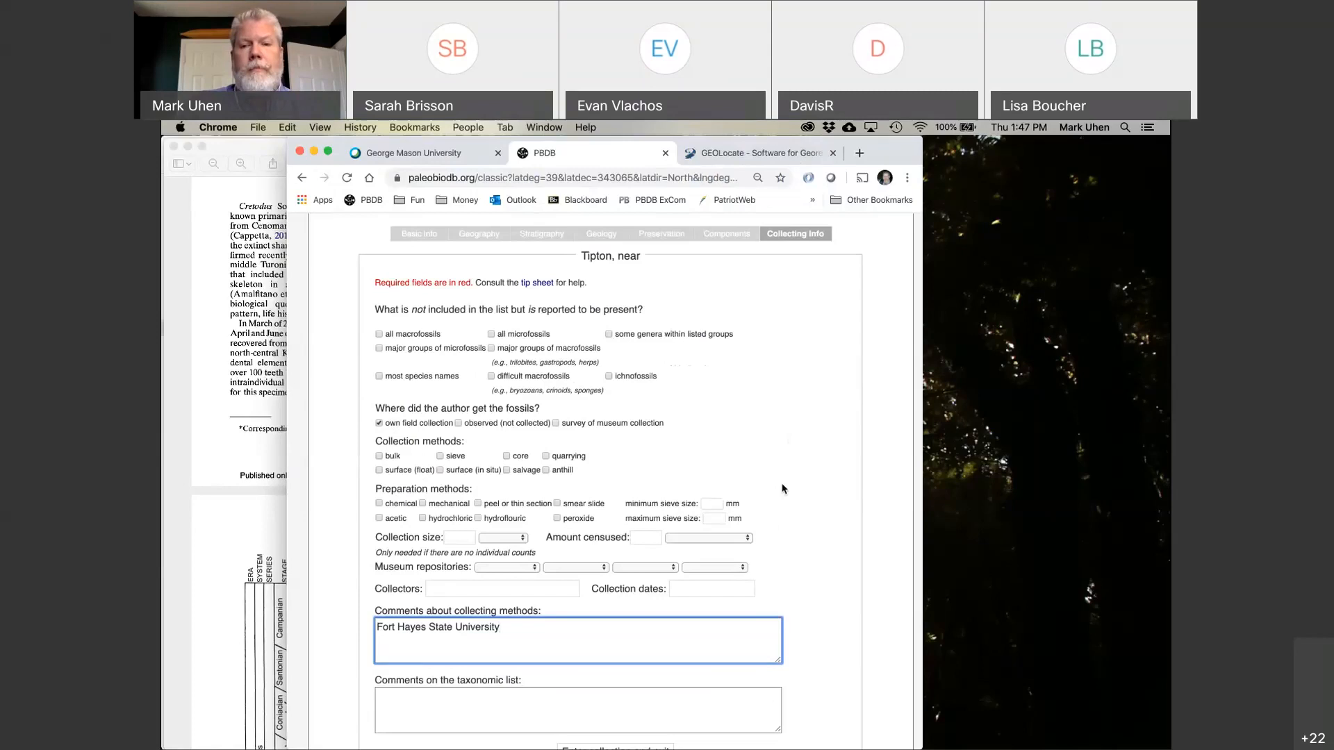
{"action": "scroll", "coordinate": [780, 486], "scroll_direction": "down", "scroll_amount": 3}
{"action": "left_click", "coordinate": [618, 655]}
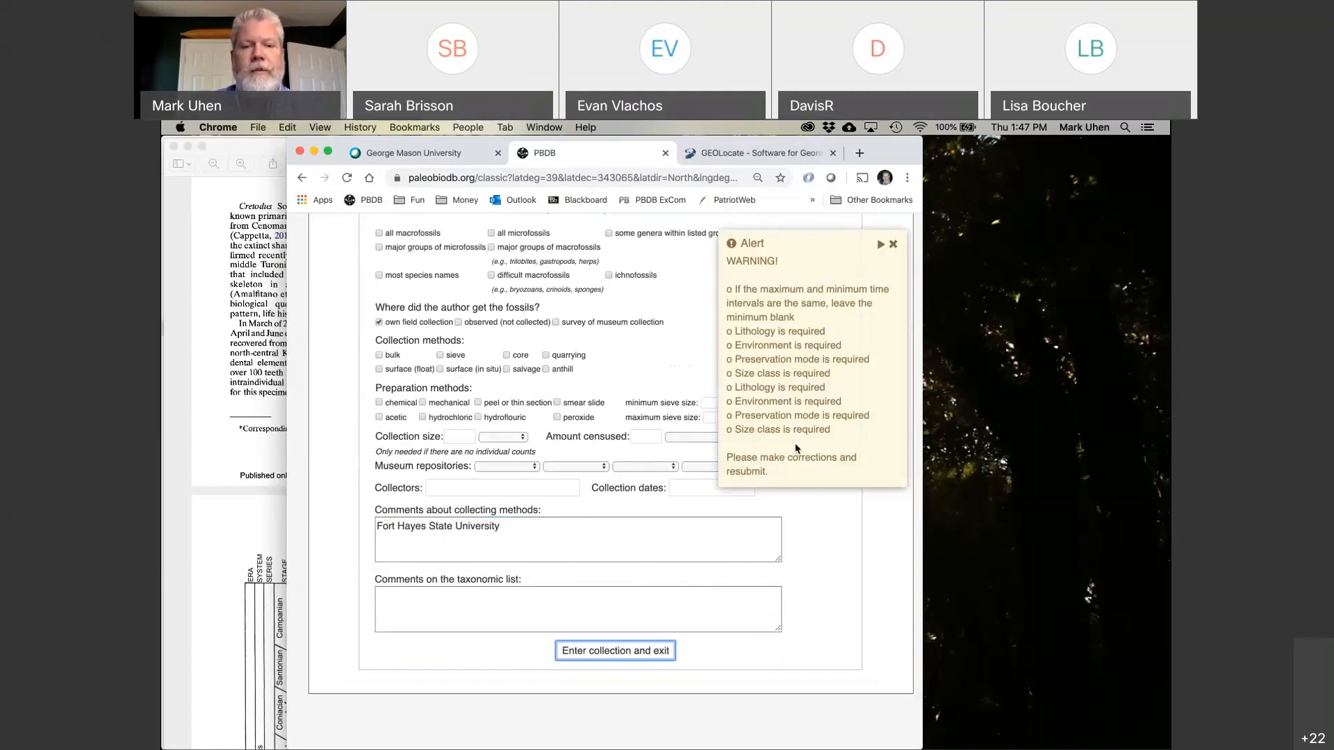
{"action": "left_click", "coordinate": [640, 653]}
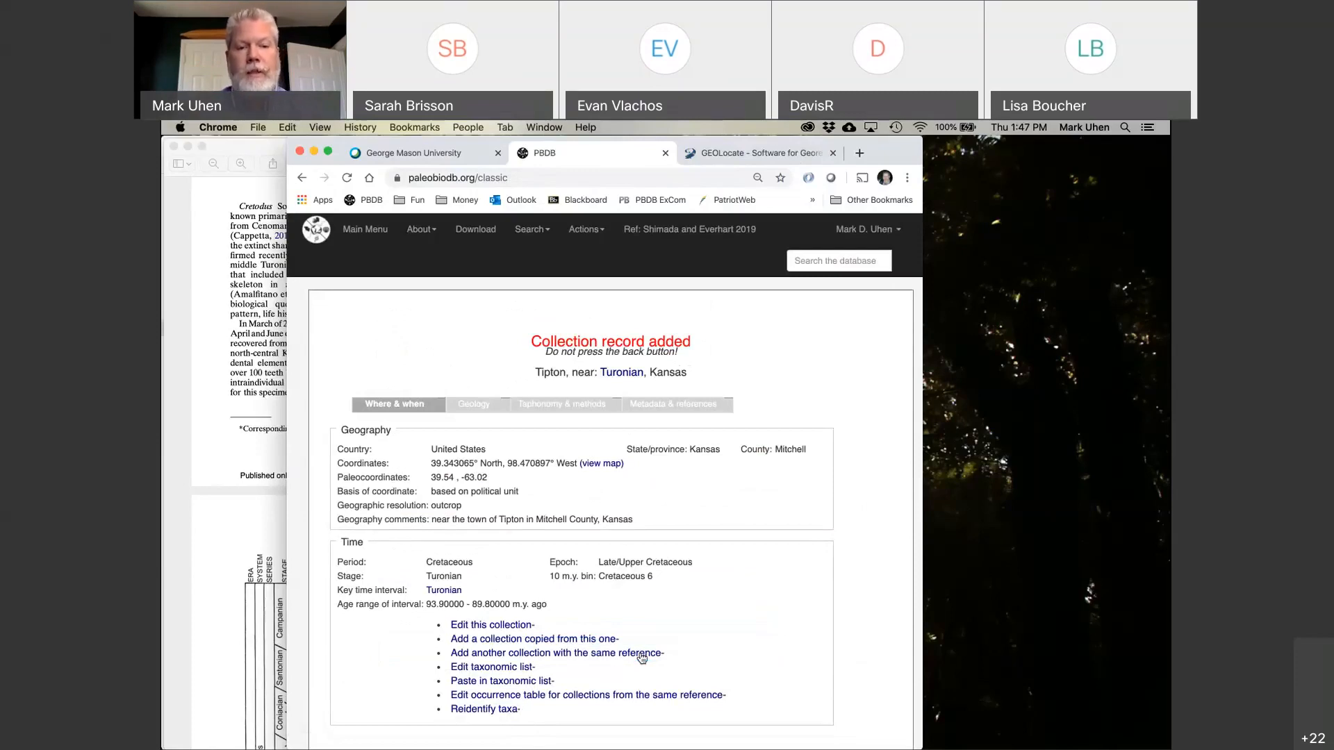
Review the saved record's geology, taphonomy and methods, metadata and references, and location and age details, and return to the database's main menu.
{"action": "scroll", "coordinate": [679, 634], "scroll_direction": "down", "scroll_amount": 2}
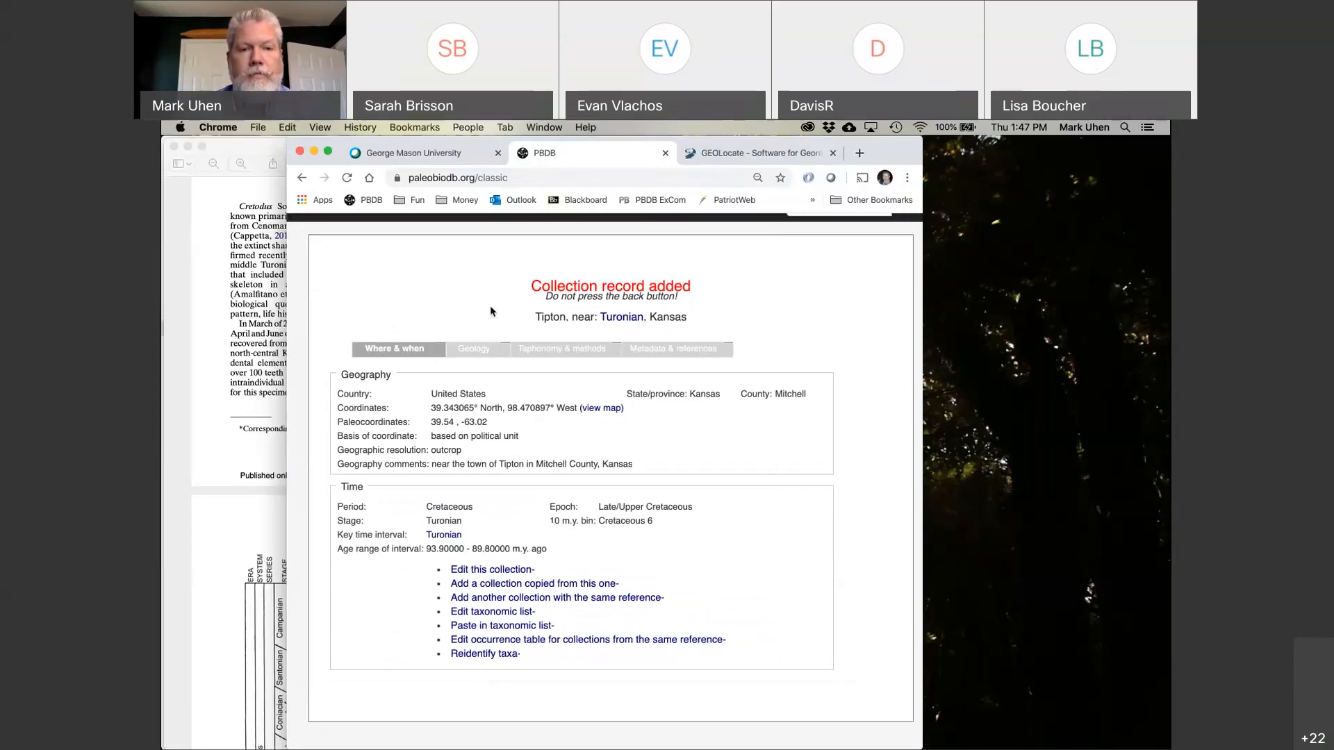
{"action": "left_click", "coordinate": [469, 347]}
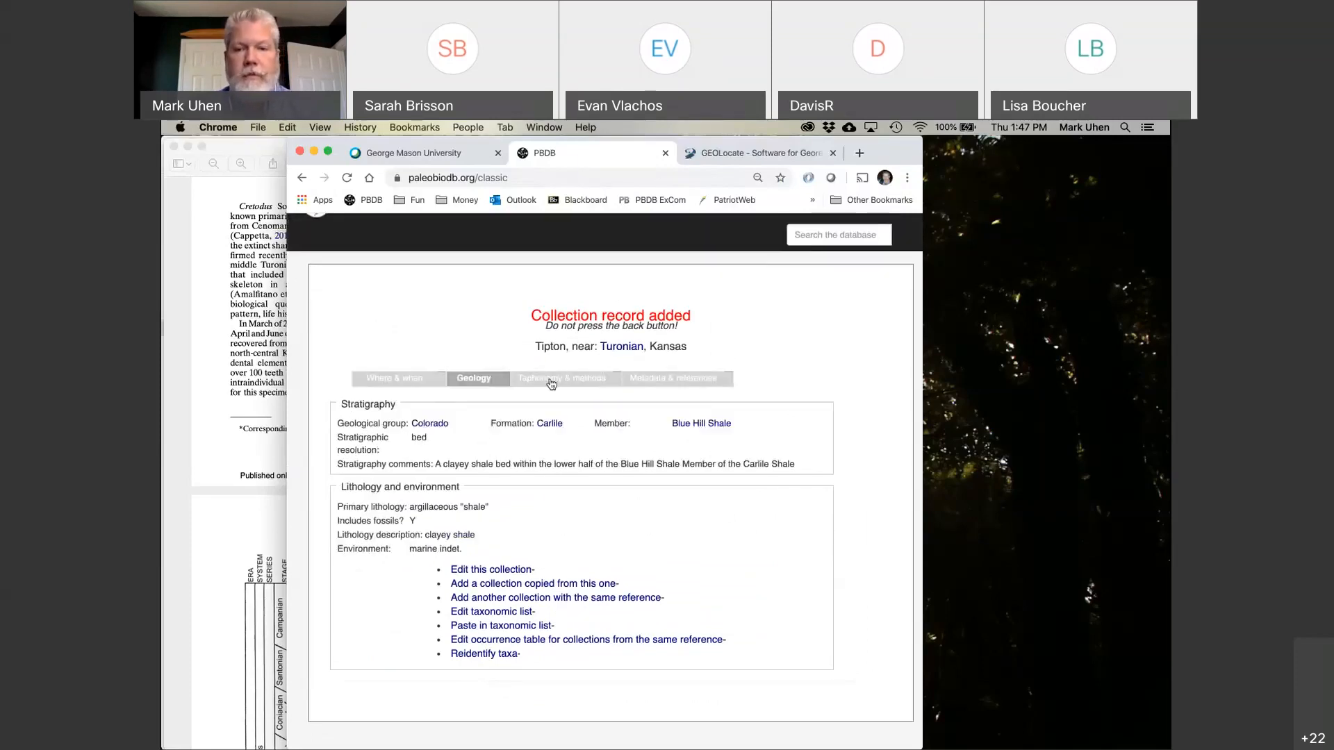
{"action": "left_click", "coordinate": [551, 382]}
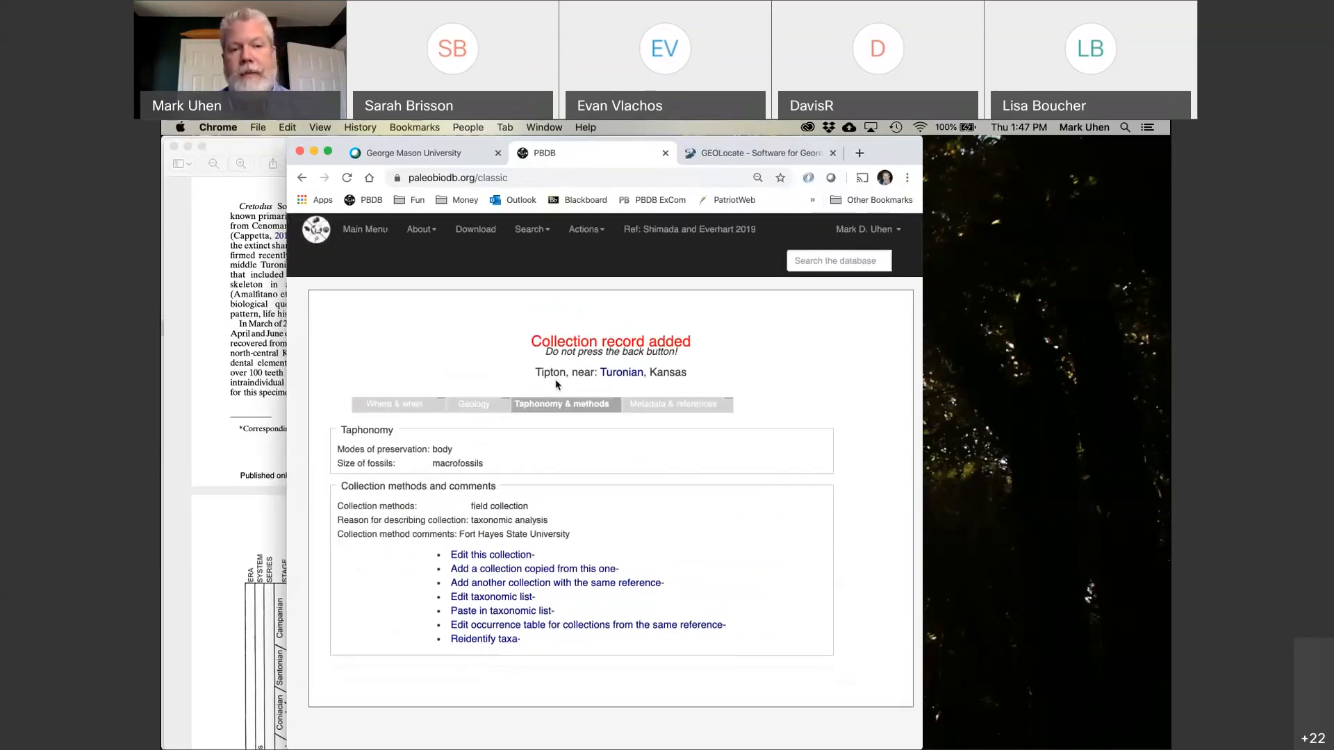
{"action": "left_click", "coordinate": [681, 411]}
{"action": "scroll", "coordinate": [846, 480], "scroll_direction": "down", "scroll_amount": 2}
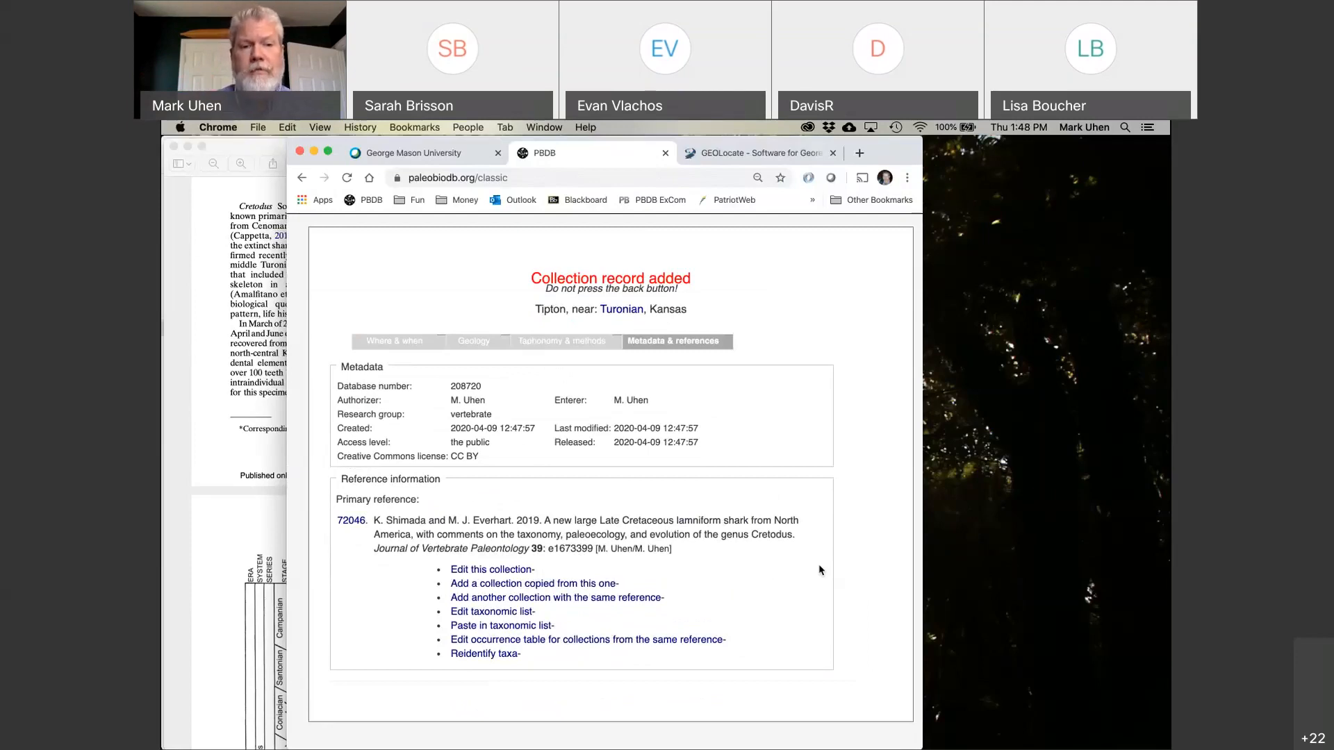
{"action": "left_click", "coordinate": [394, 341]}
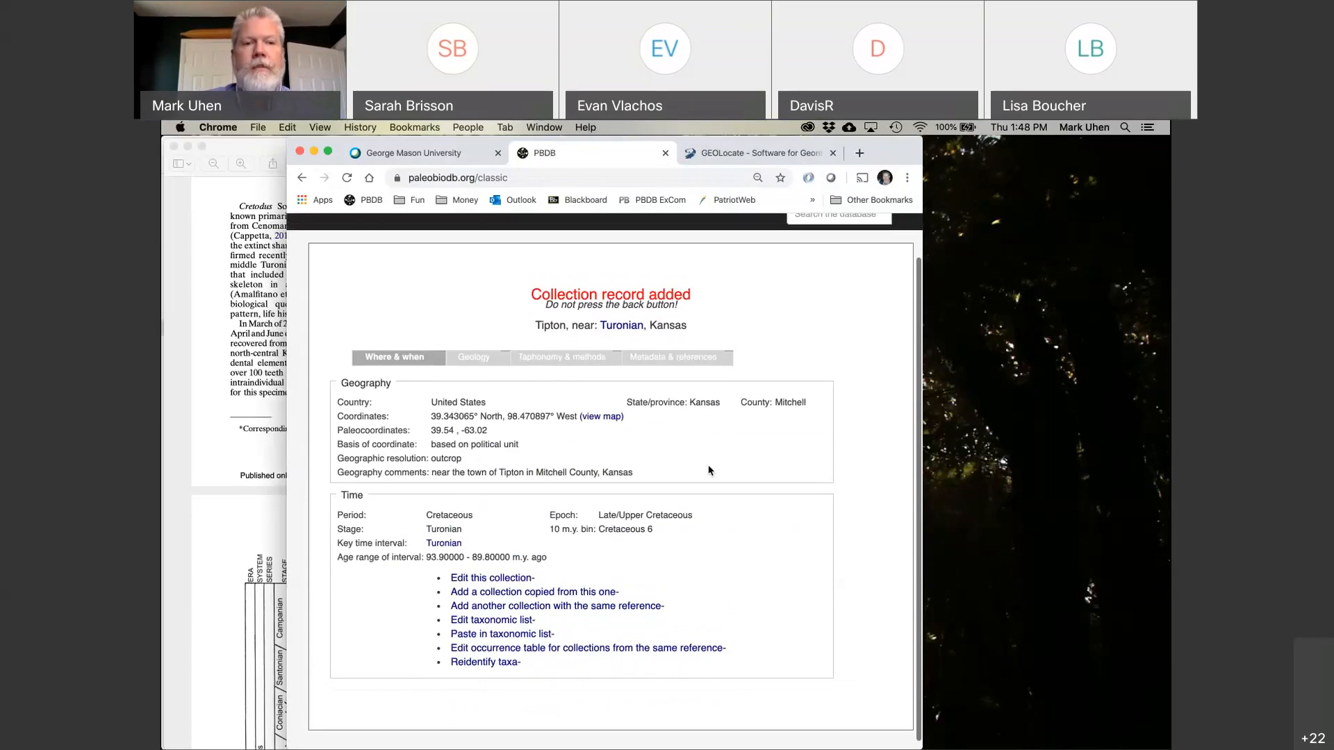
{"action": "scroll", "coordinate": [709, 467], "scroll_direction": "up", "scroll_amount": 3}
{"action": "left_click", "coordinate": [366, 228]}
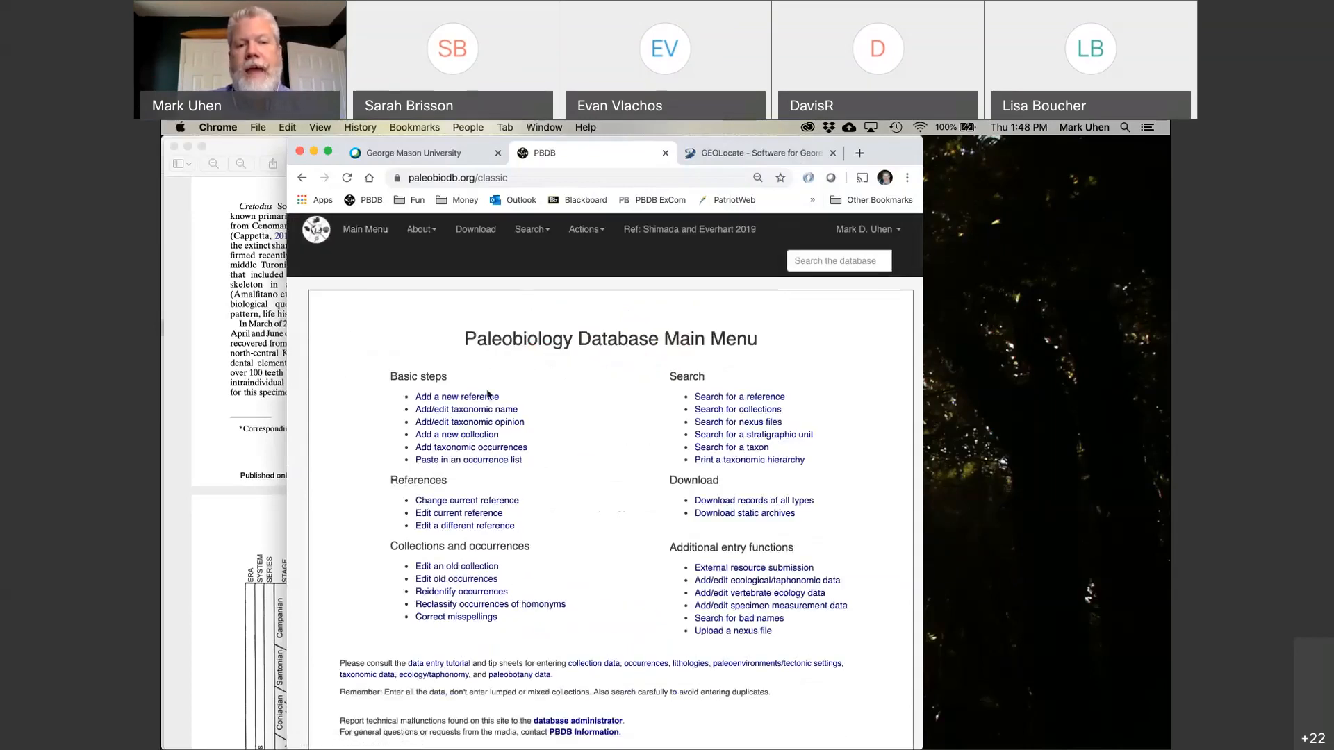
{"action": "left_click", "coordinate": [478, 396]}
{"action": "left_click", "coordinate": [651, 376]}
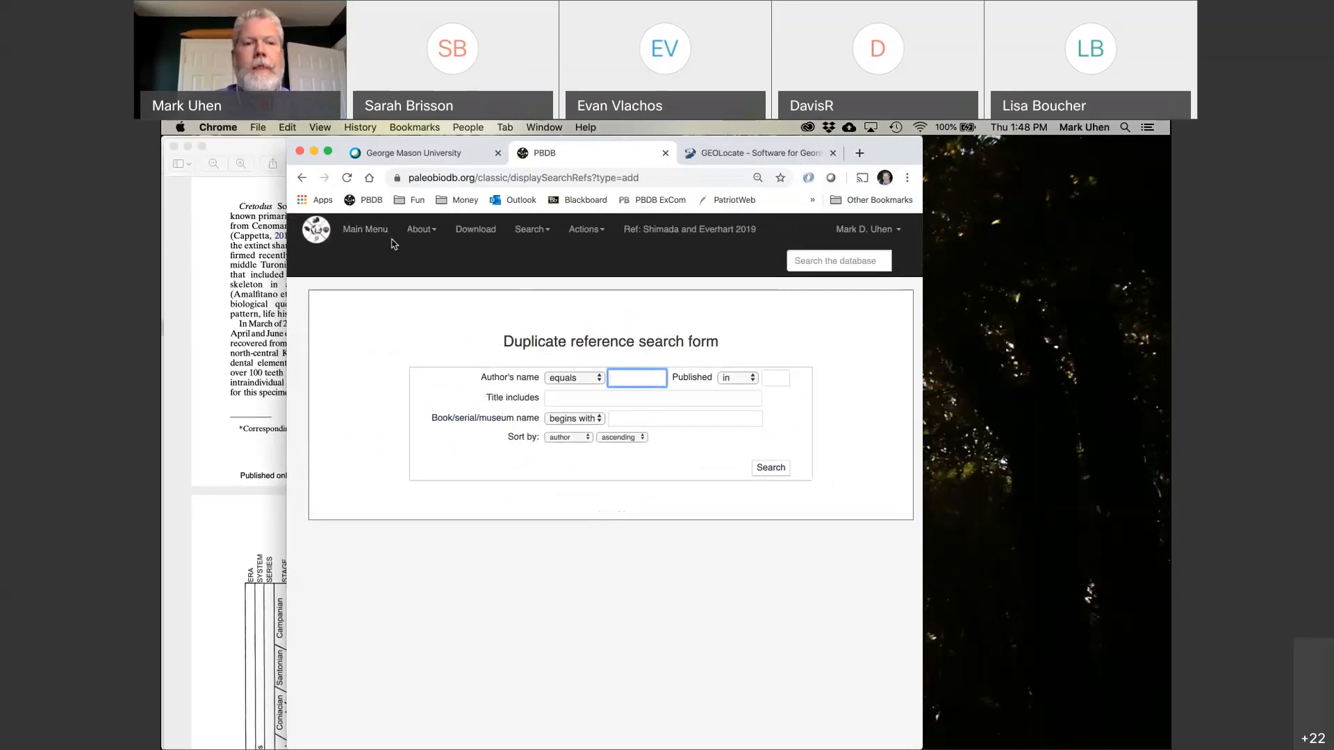
{"action": "left_click", "coordinate": [302, 177]}
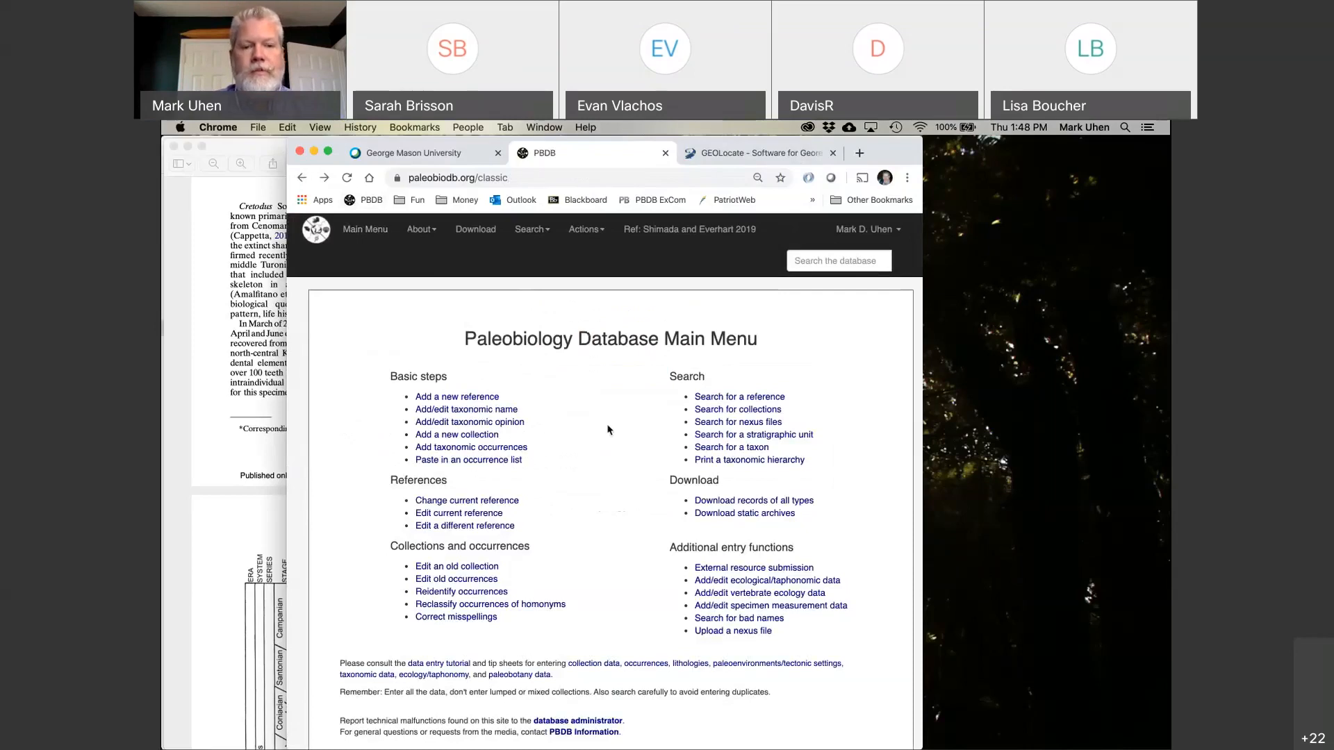
Search the existing collections for "Tipton" and open the "Tipton, near" collection for editing.
{"action": "left_click", "coordinate": [479, 569]}
{"action": "left_click", "coordinate": [584, 390]}
{"action": "type", "text": "Tipton"}
{"action": "key", "text": "Return"}
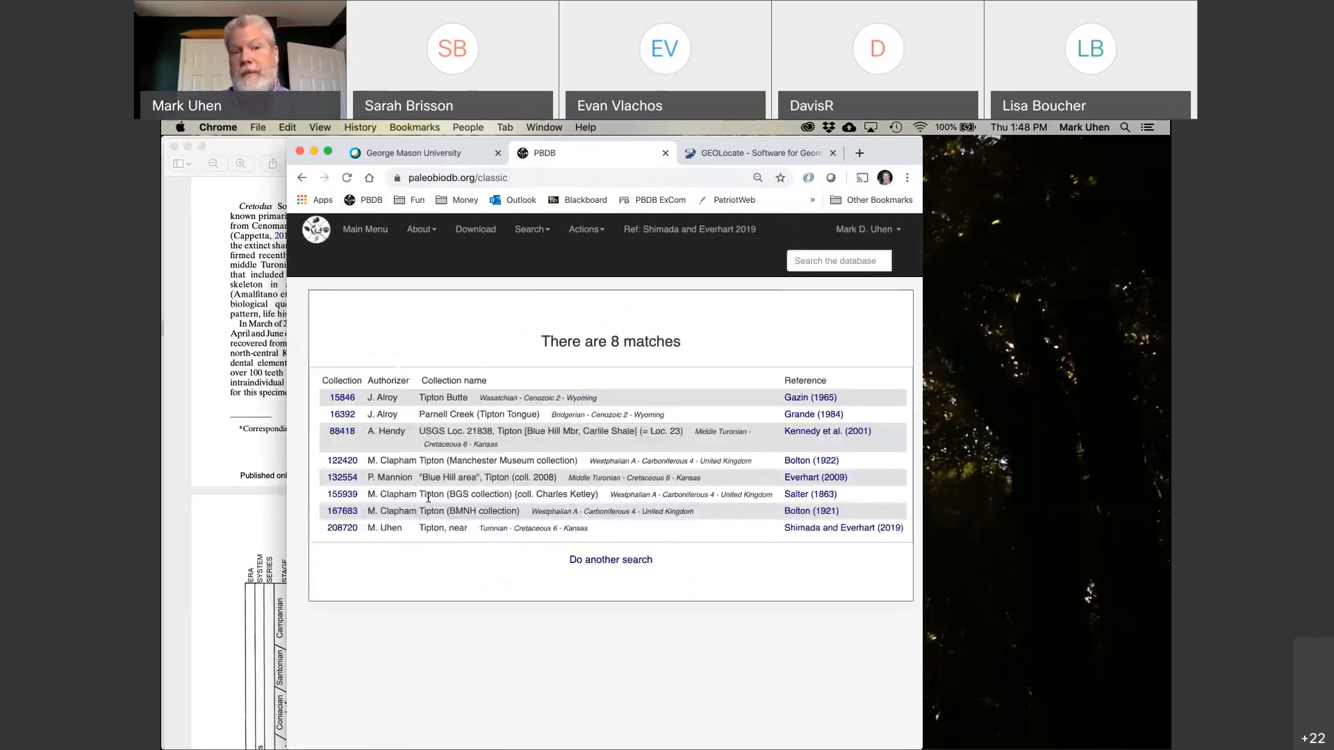
{"action": "left_click", "coordinate": [345, 530]}
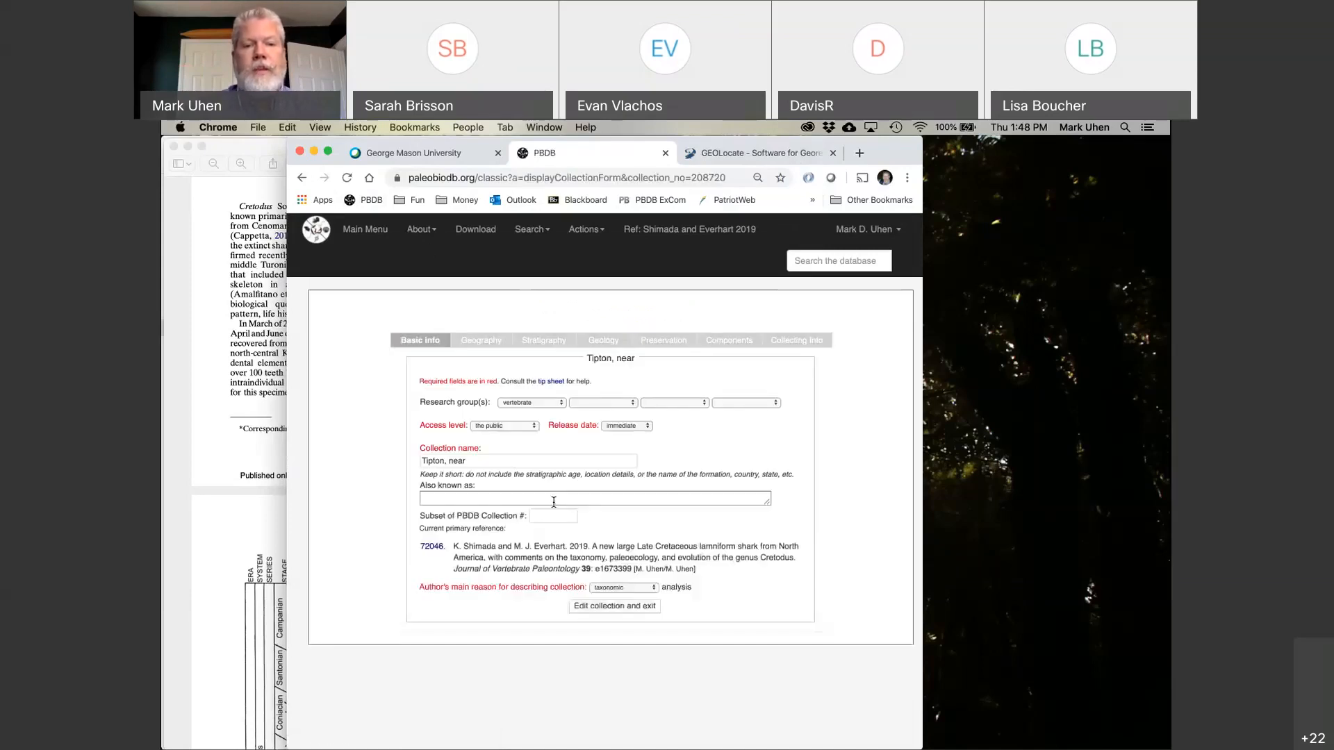
In the stratigraphy section, move the maximum time interval's value into the stratigraphy comments as "originall Turonian" on its own line.
{"action": "left_click", "coordinate": [544, 342]}
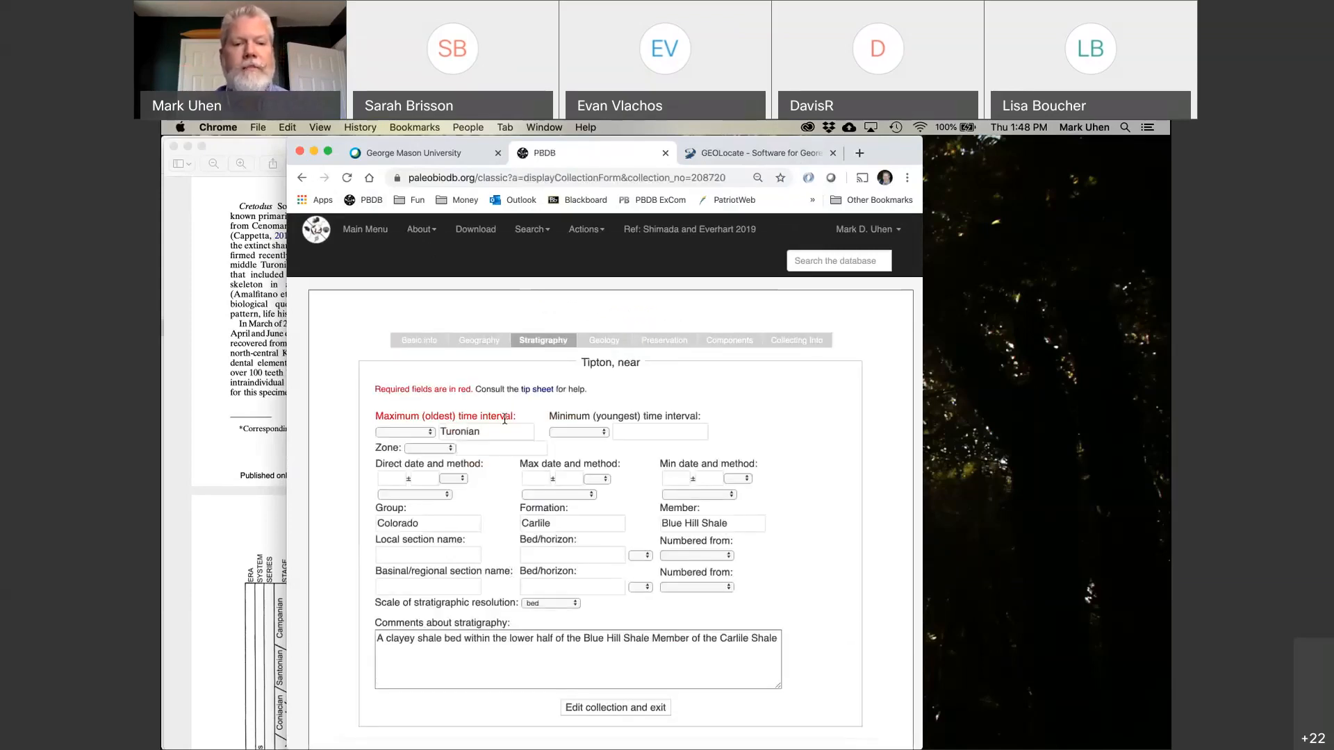
{"action": "left_click_drag", "start_coordinate": [497, 430], "coordinate": [389, 427]}
{"action": "key", "text": "super+c"}
{"action": "key", "text": "BackSpace"}
{"action": "left_click", "coordinate": [458, 665]}
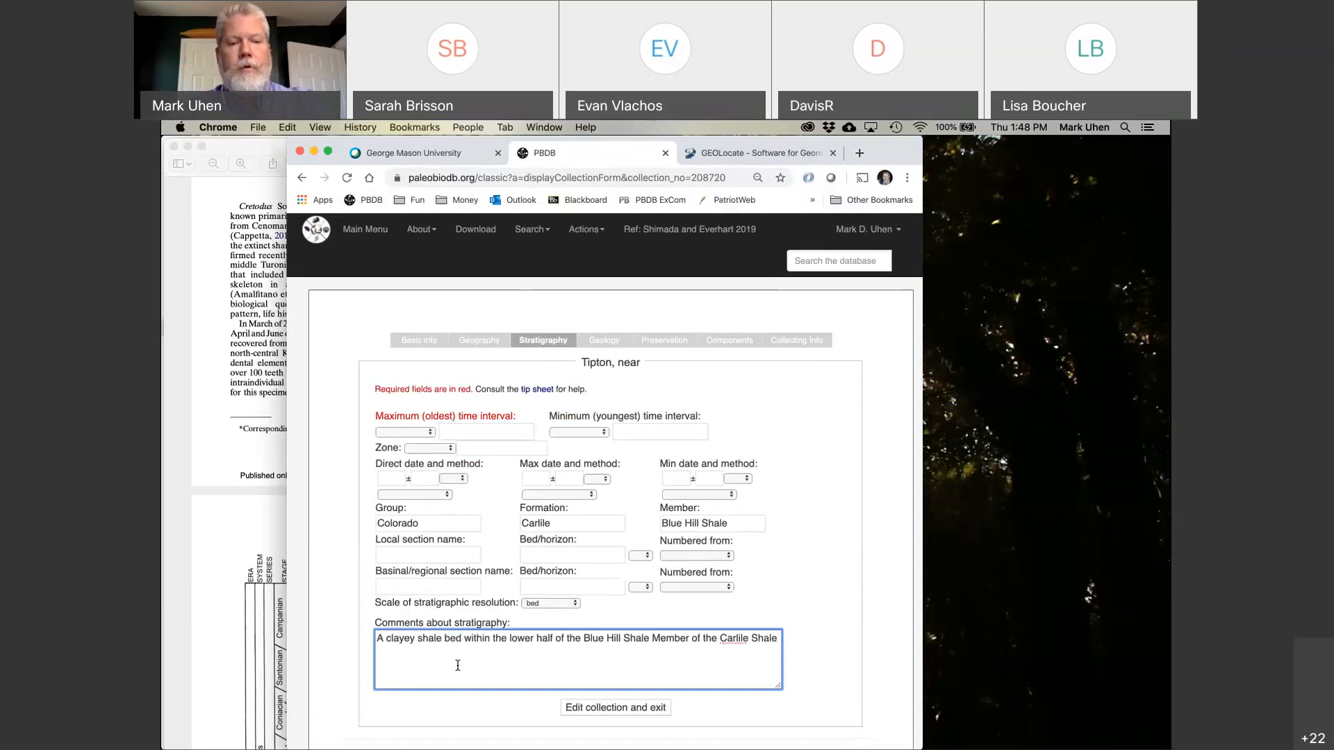
{"action": "type", "text": "originall"}
{"action": "key", "text": "super+v"}
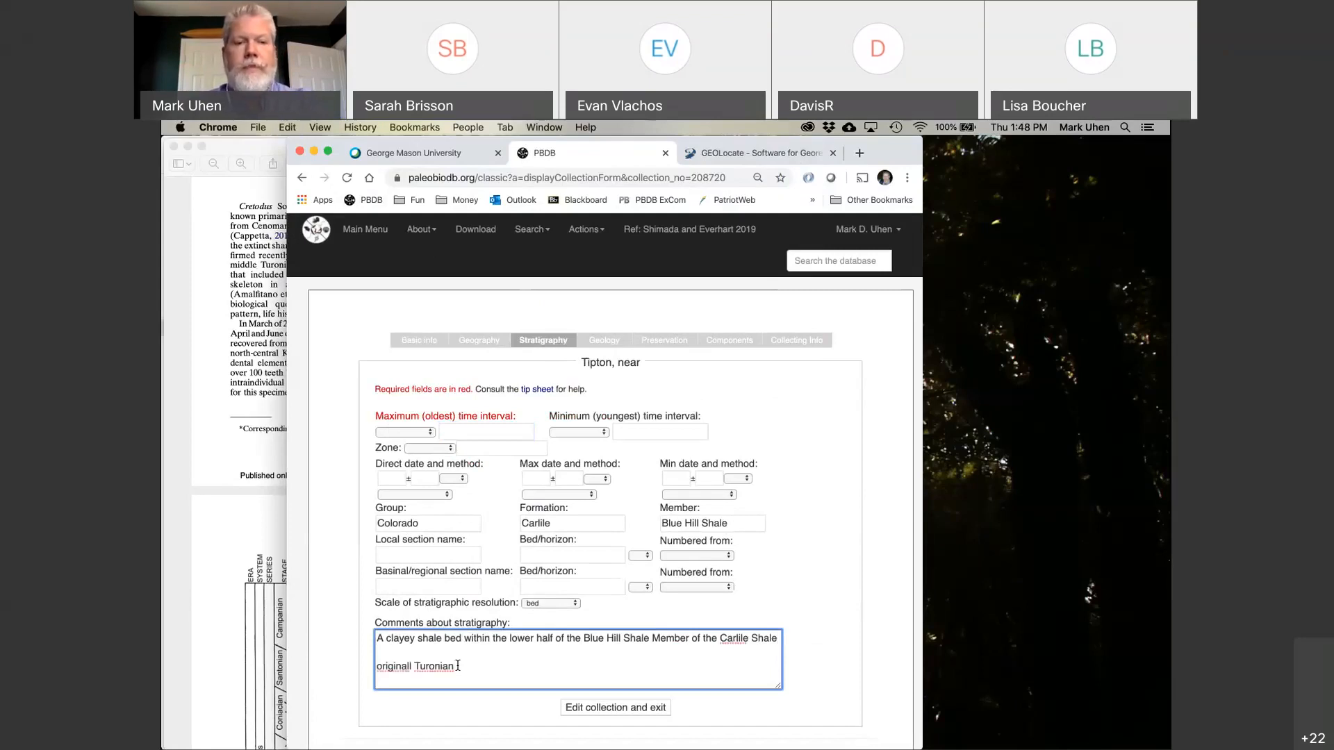
Set the maximum (oldest) time interval to Cenomanian.
{"action": "left_click", "coordinate": [486, 431]}
{"action": "type", "text": "C"}
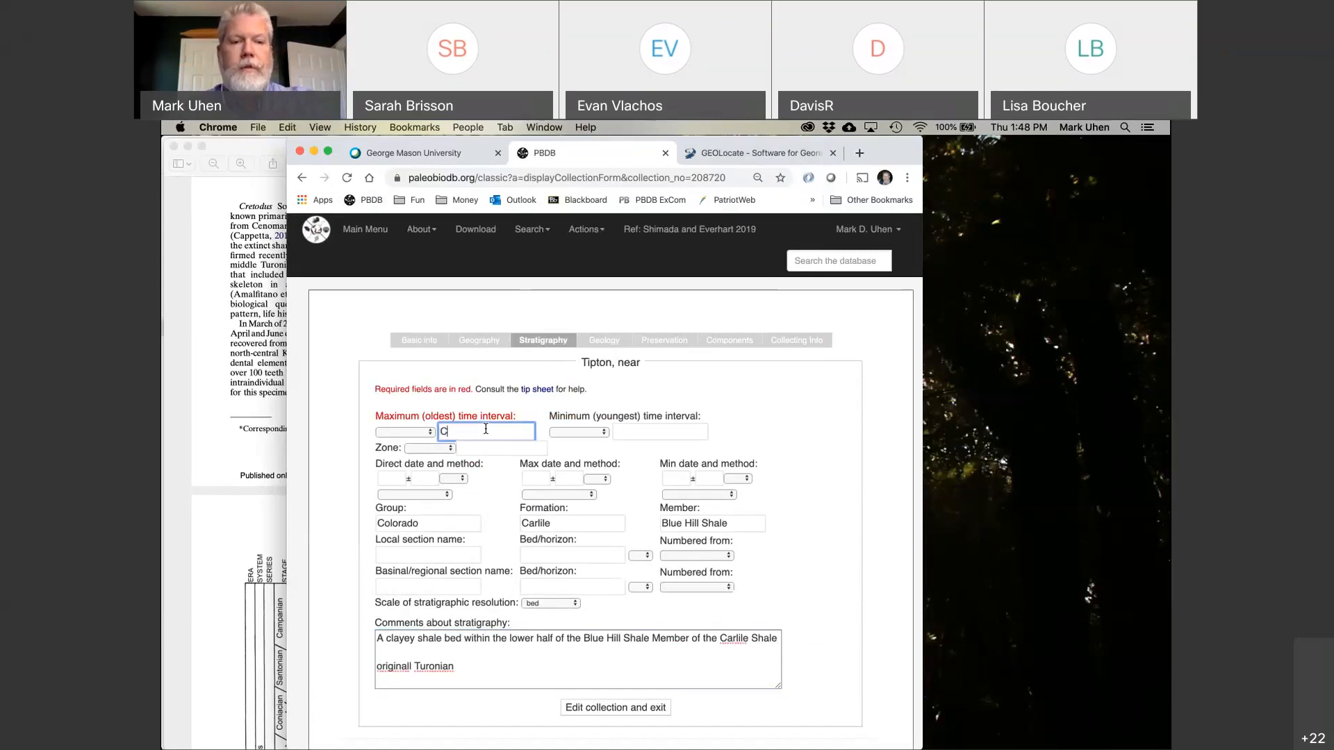
{"action": "type", "text": "ennmanian"}
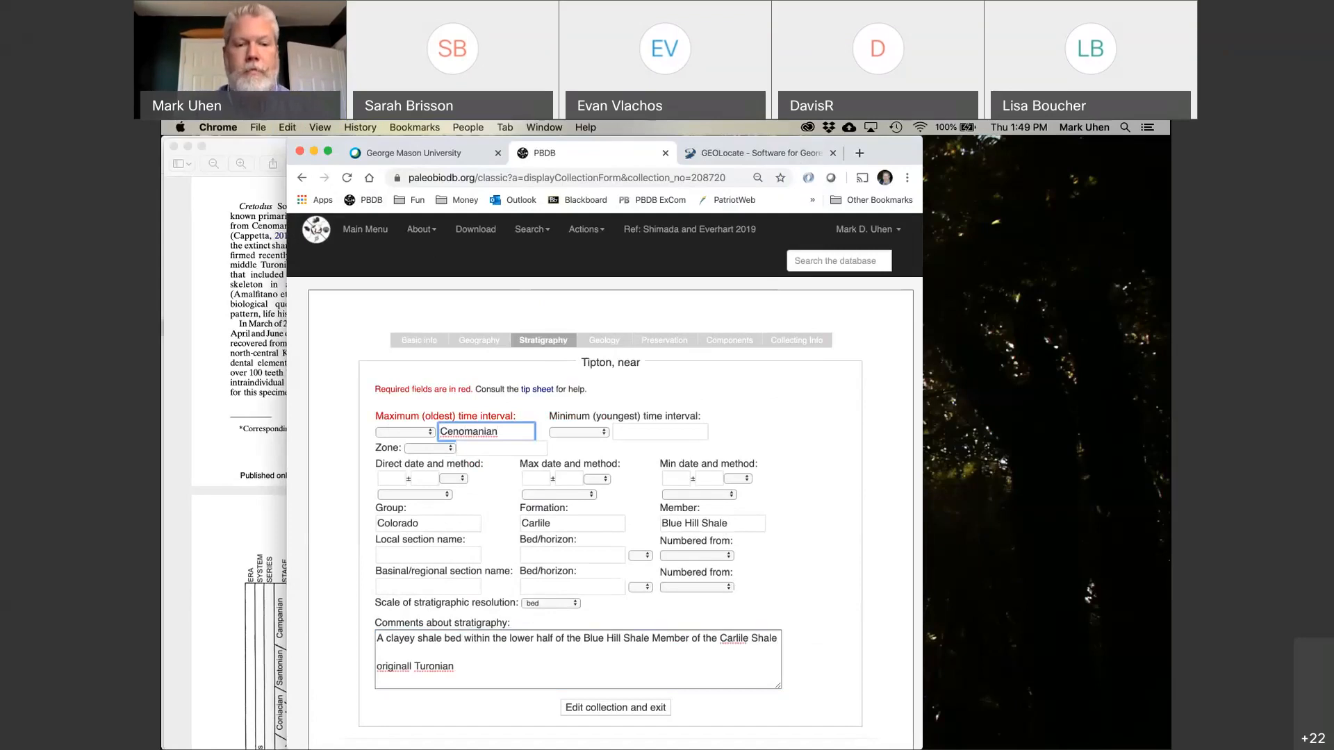
Set the maximum (oldest) time interval to Turonian, copying the term from the stratigraphy comments.
{"action": "left_click", "coordinate": [444, 655]}
{"action": "double_click", "coordinate": [440, 657]}
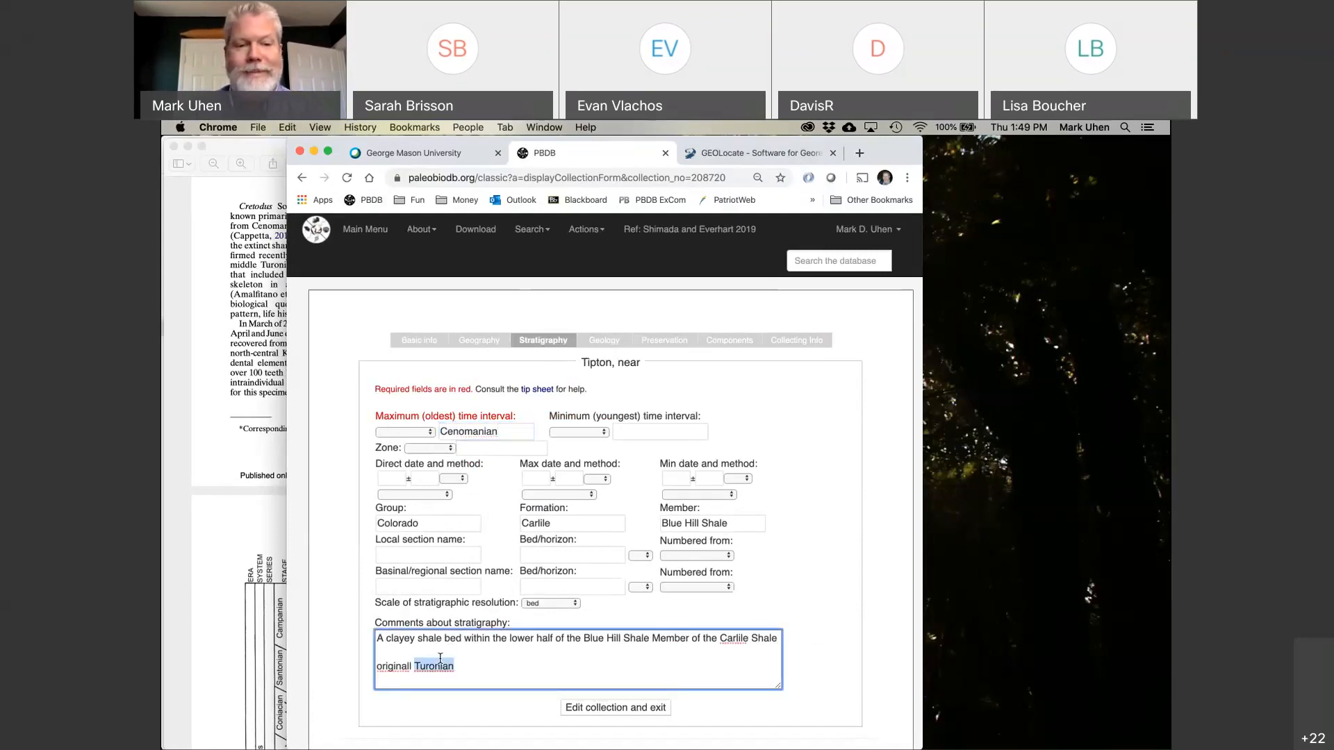
{"action": "key", "text": "ctrl+c"}
{"action": "double_click", "coordinate": [473, 431]}
{"action": "key", "text": "ctrl+v"}
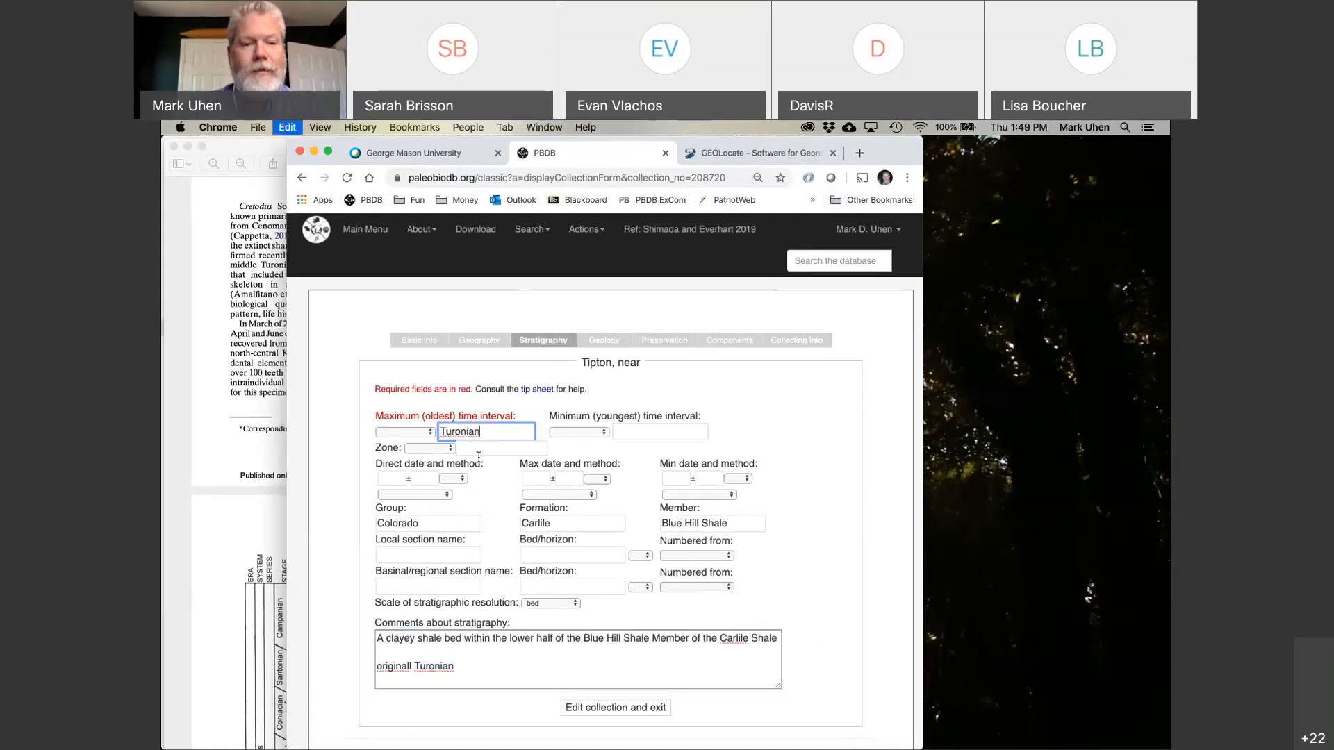
Delete the "originall Turonian" line from the stratigraphy comments and return to the database's main menu.
{"action": "left_click", "coordinate": [461, 666]}
{"action": "left_click_drag", "start_coordinate": [461, 666], "coordinate": [325, 663]}
{"action": "key", "text": "BackSpace"}
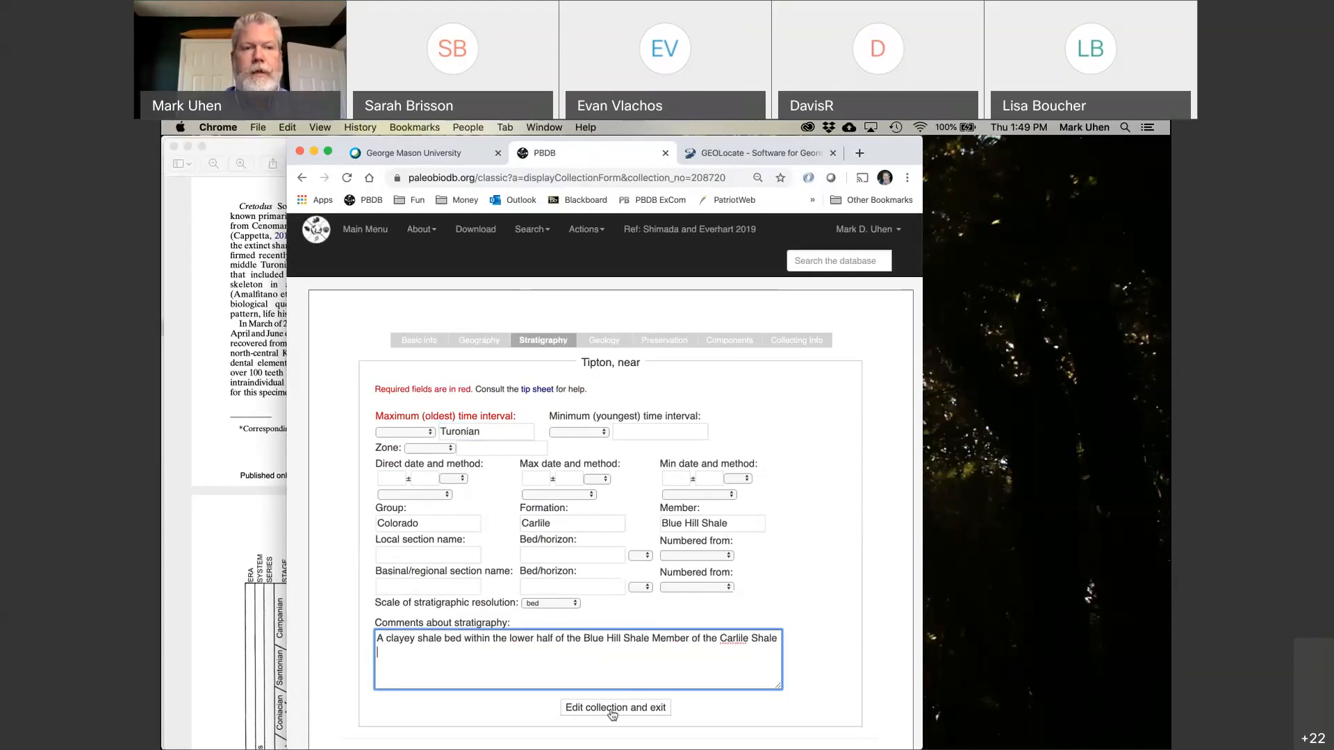
{"action": "left_click", "coordinate": [365, 229]}
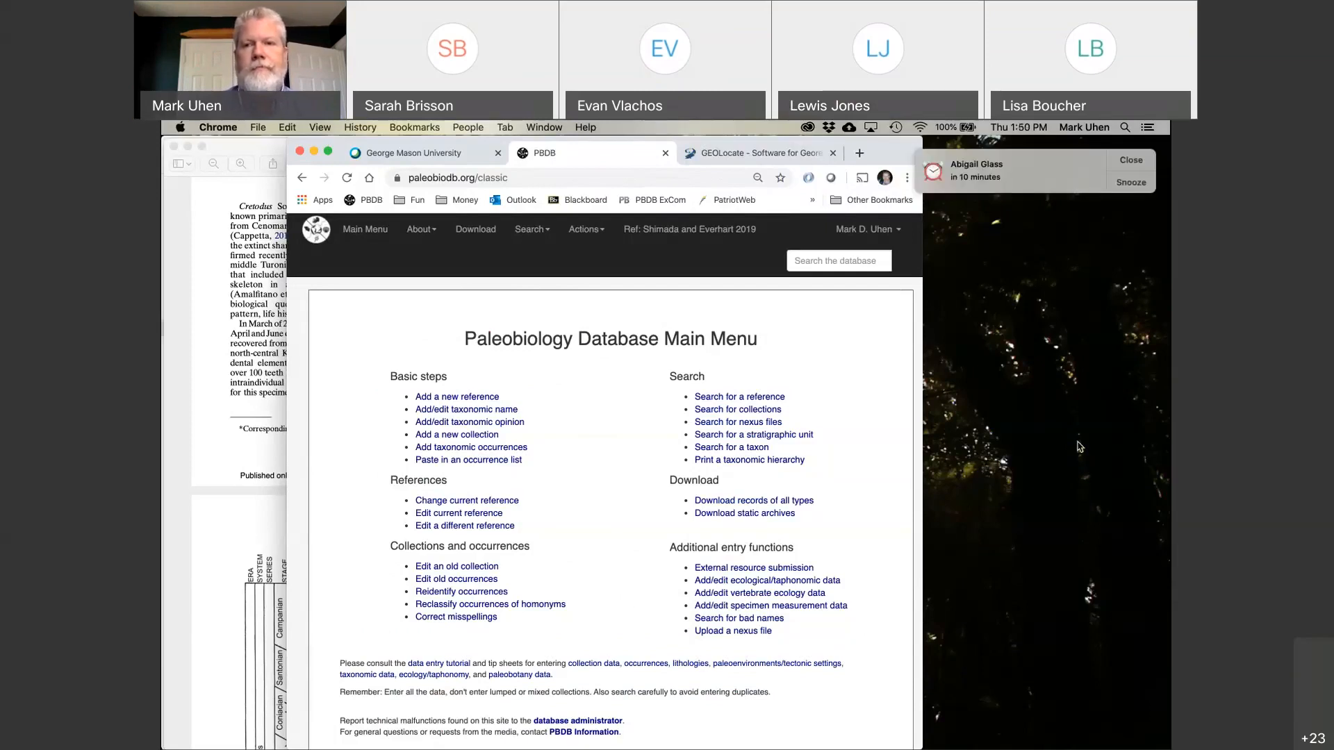
{"action": "left_click", "coordinate": [1130, 157]}
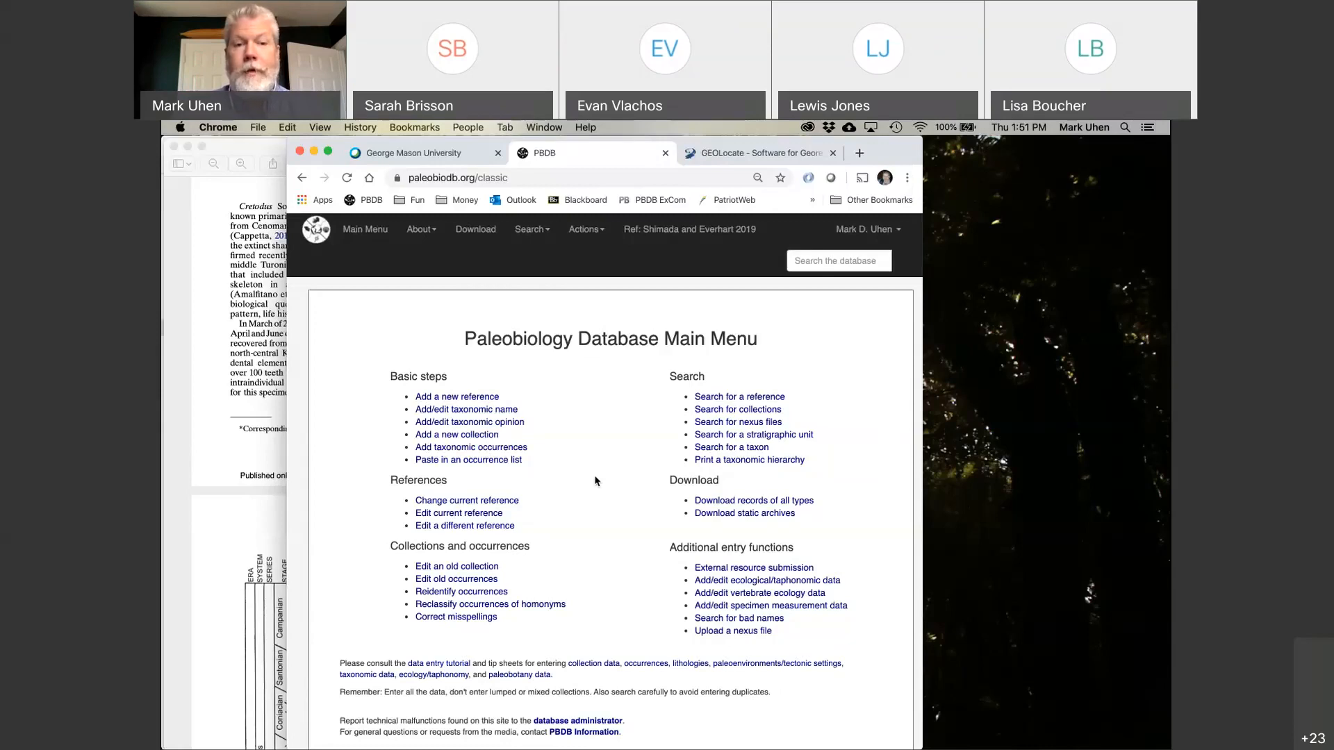
Start adding taxonomic occurrences, search the collections for "Tipton", and open the occurrence form of "Tipton, near".
{"action": "left_click", "coordinate": [521, 449]}
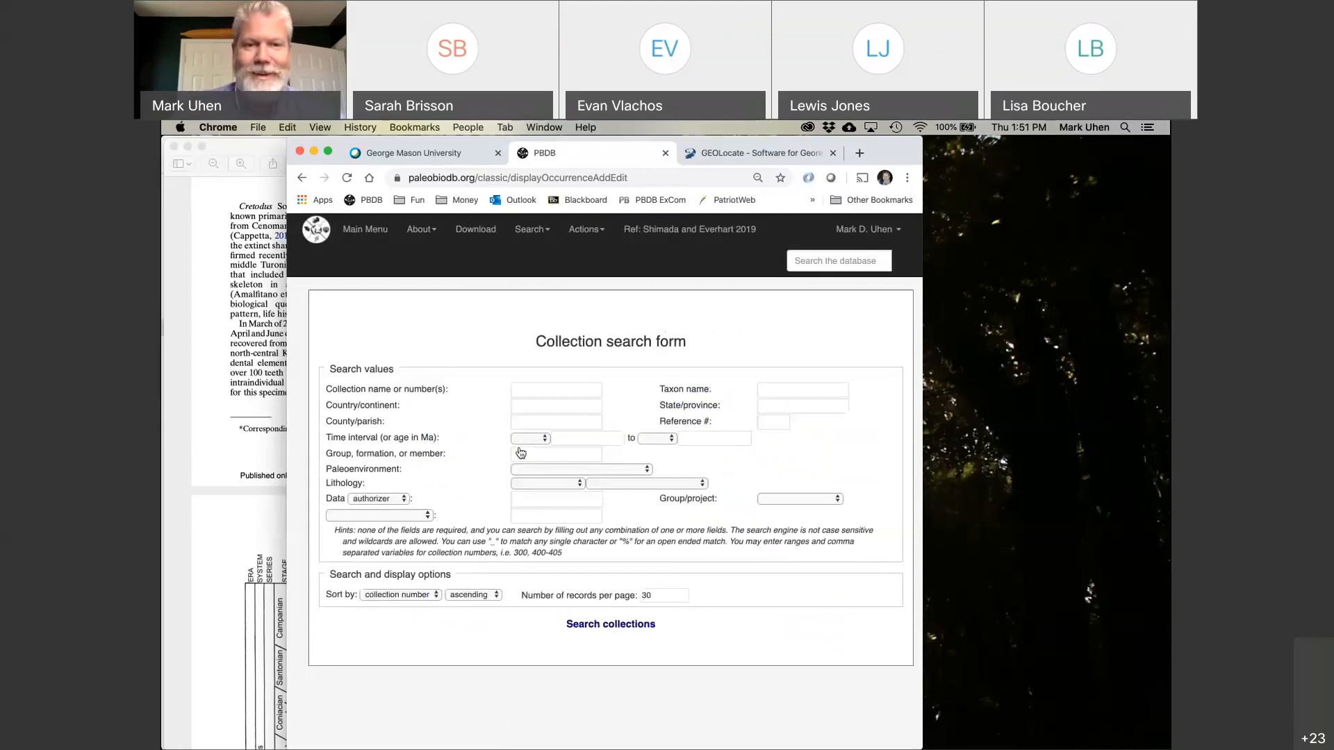
{"action": "left_click", "coordinate": [563, 392]}
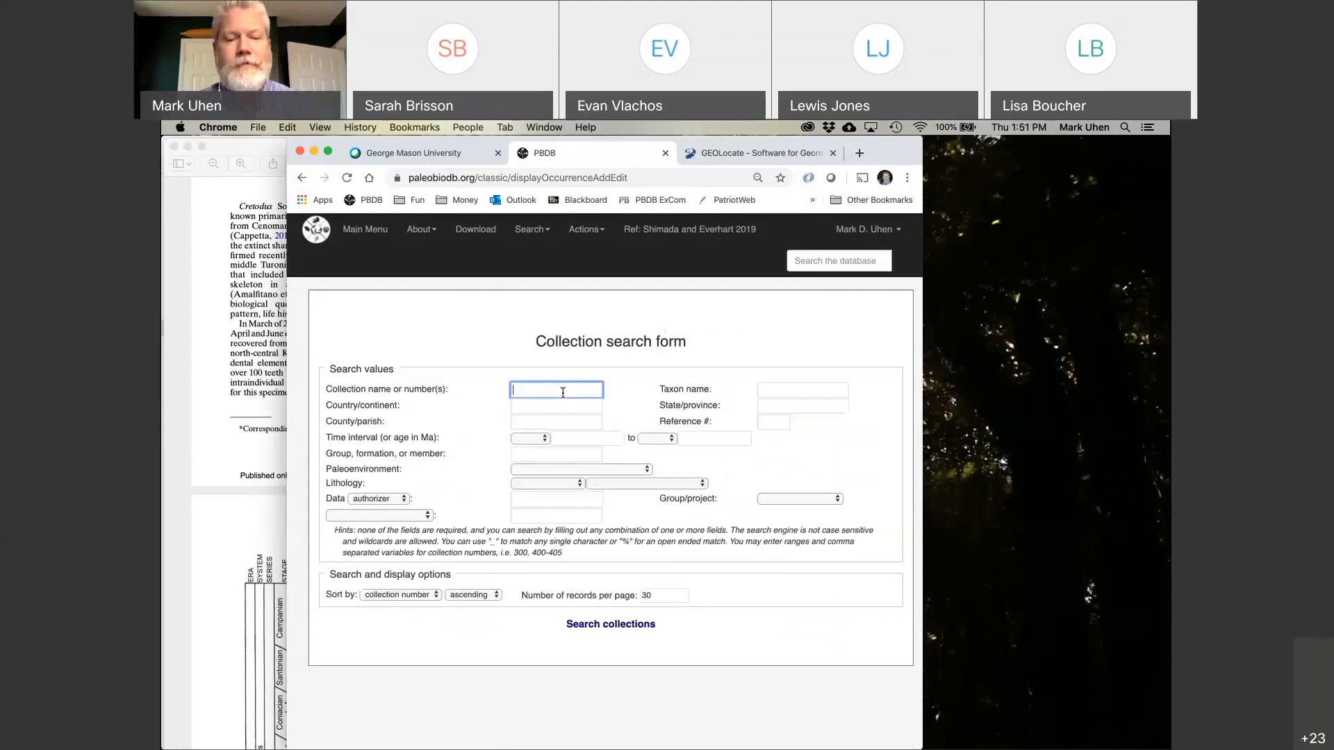
{"action": "type", "text": "Tipton"}
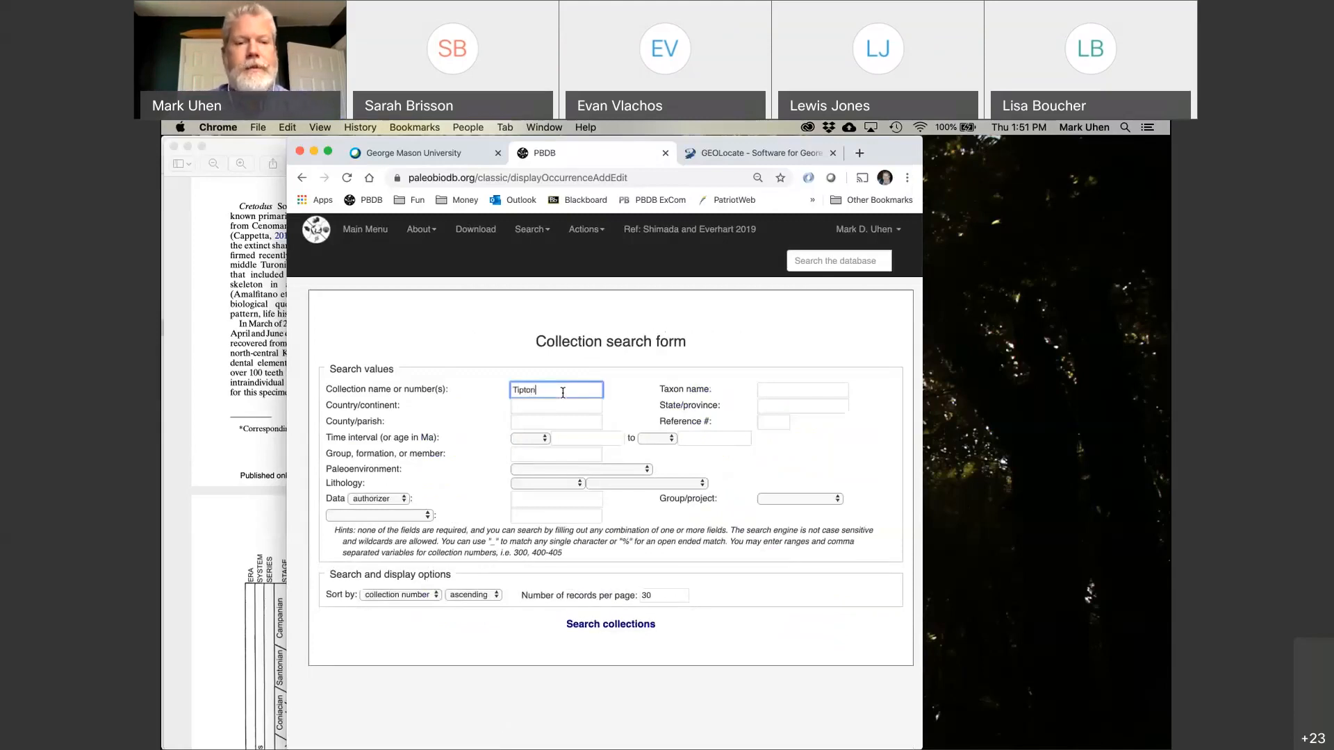
{"action": "key", "text": "Return"}
{"action": "left_click", "coordinate": [343, 529]}
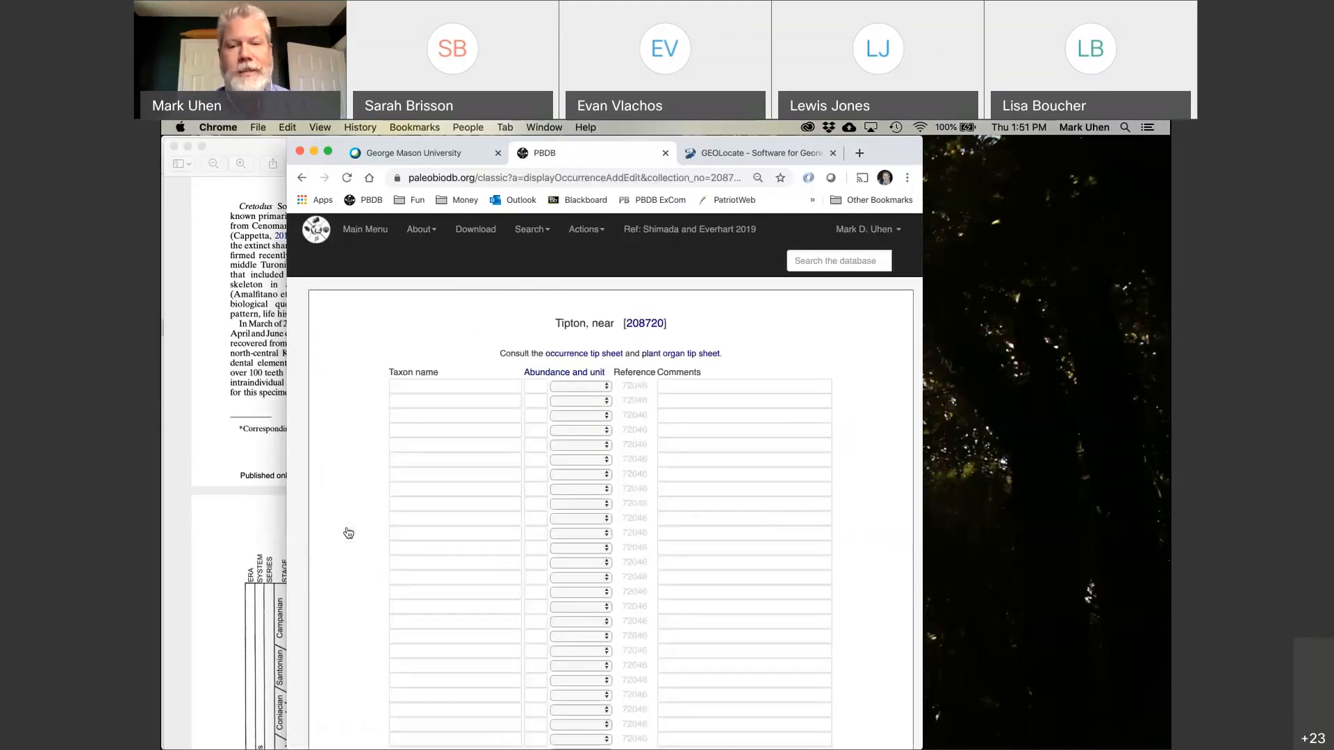
Look up the new species in the Shimada & Everhart 2019 PDF and enter "Cretodus n. sp. houghtonorum" as the first taxon name.
{"action": "left_click", "coordinate": [271, 520]}
{"action": "scroll", "coordinate": [459, 446], "scroll_direction": "down", "scroll_amount": 10}
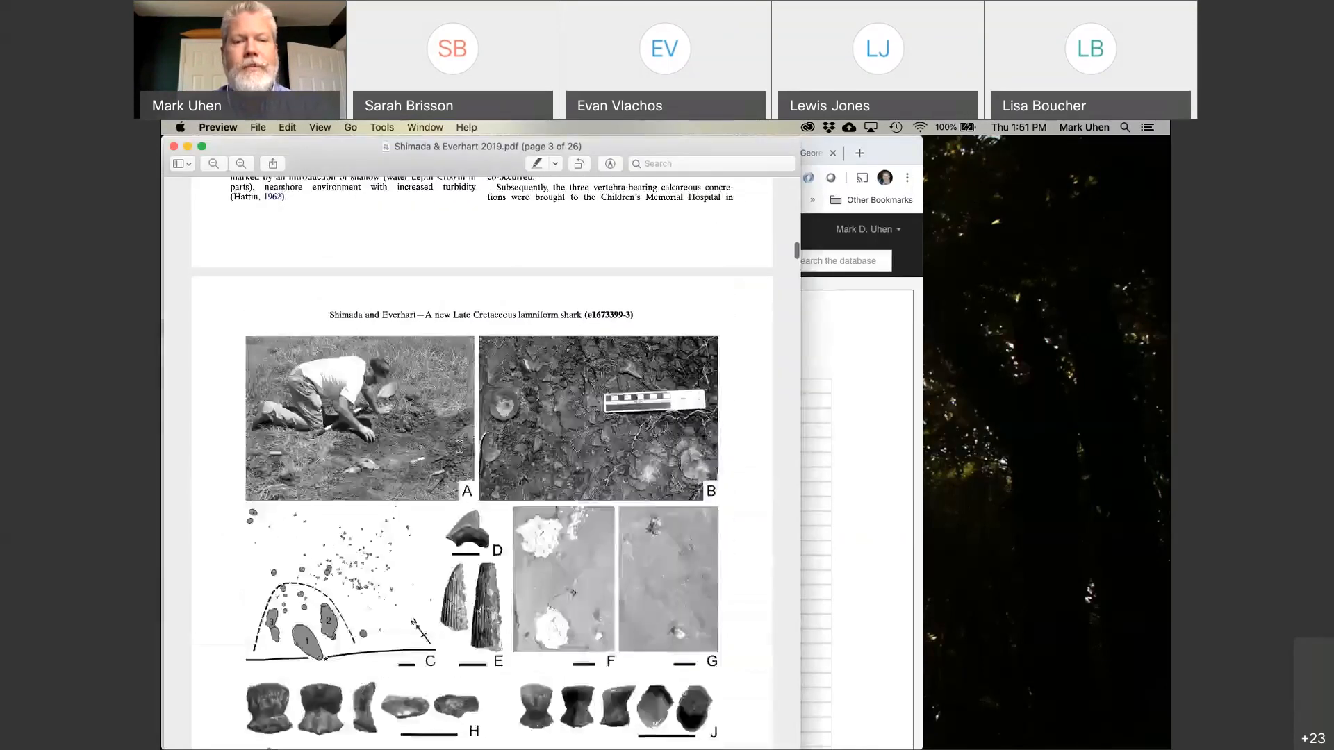
{"action": "scroll", "coordinate": [459, 446], "scroll_direction": "down", "scroll_amount": 15}
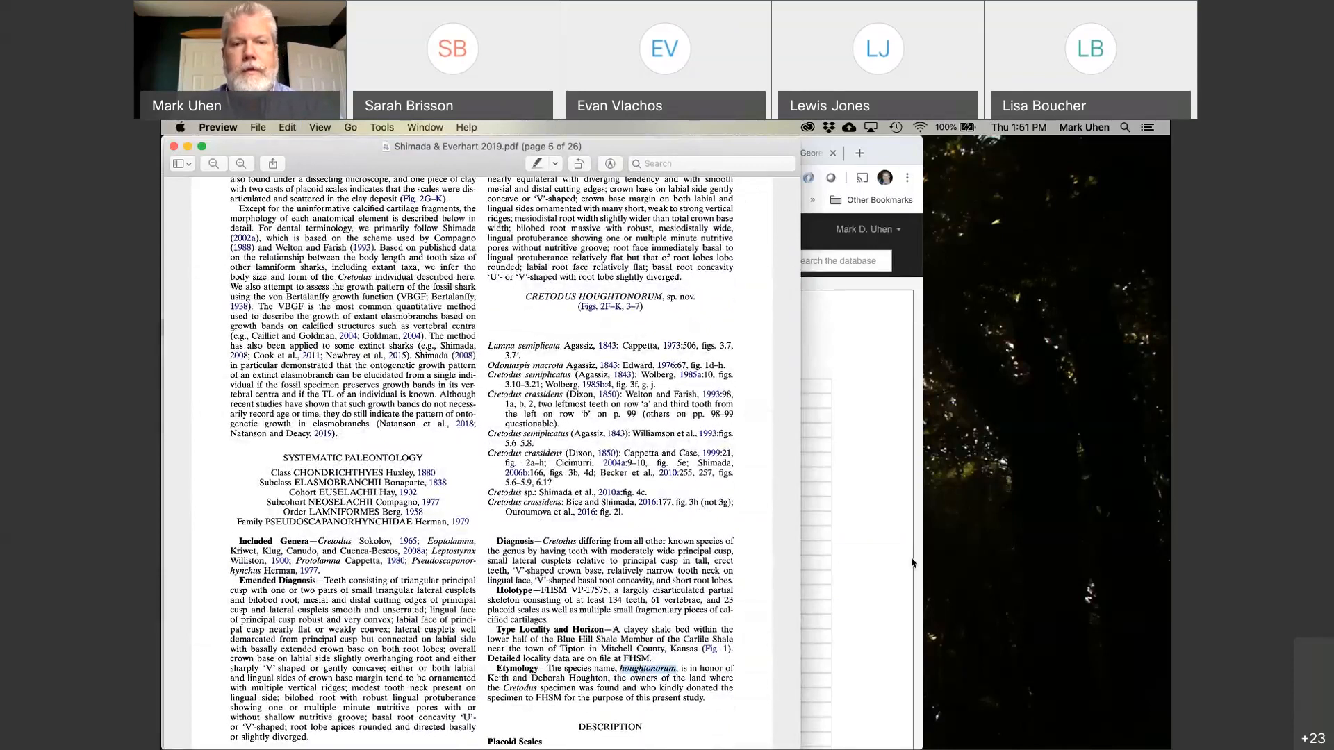
{"action": "left_click", "coordinate": [890, 601]}
{"action": "left_click", "coordinate": [495, 384]}
{"action": "type", "text": "Cretodu"}
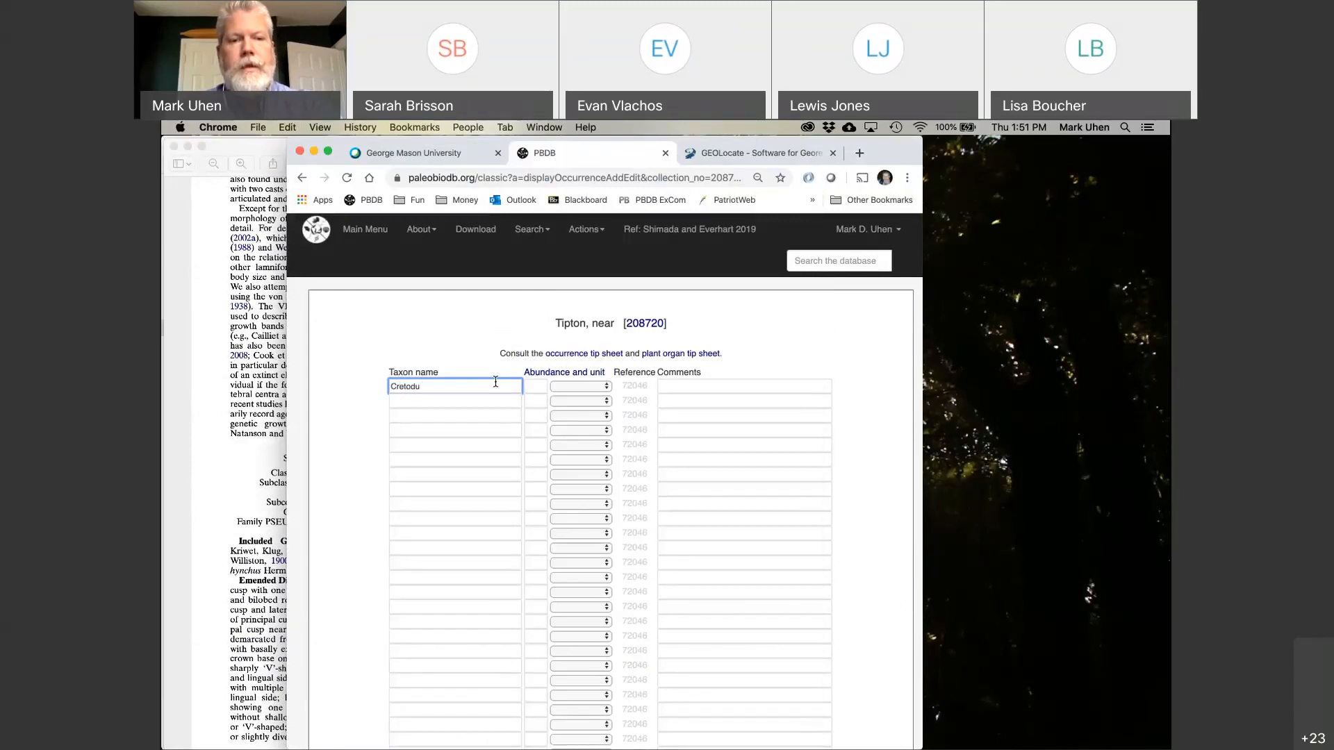
{"action": "type", "text": "s n. sp. houghtonorum"}
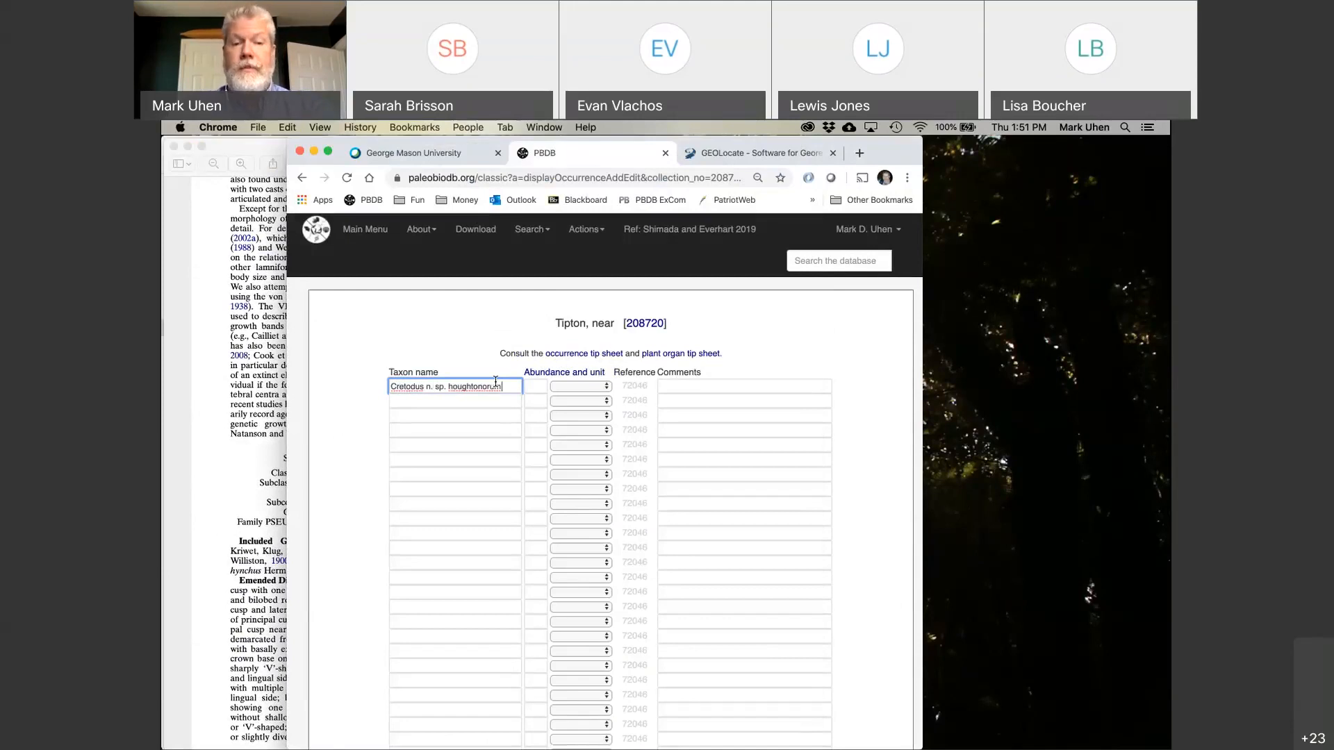
Check the holotype description in the paper and set the Cretodus entry's abundance to 1 with the unit specimens.
{"action": "left_click", "coordinate": [235, 476]}
{"action": "left_click", "coordinate": [835, 528]}
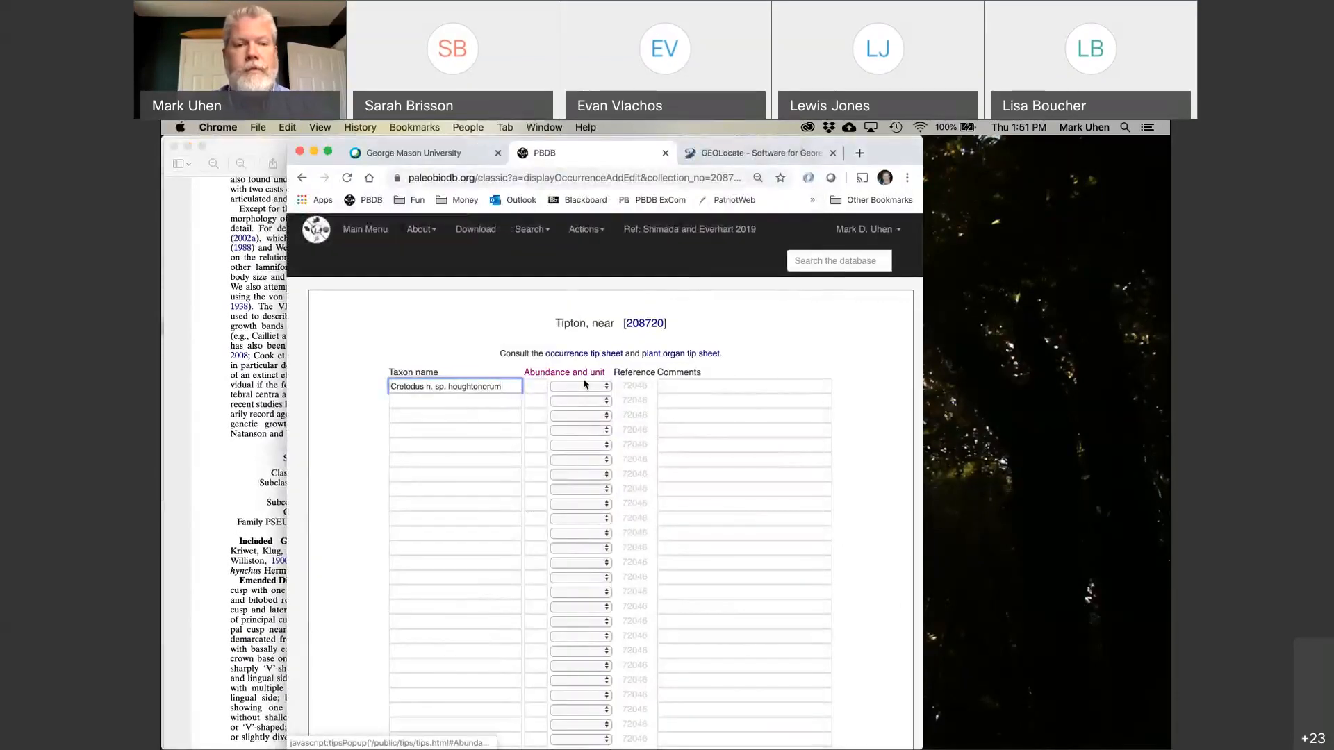
{"action": "left_click", "coordinate": [243, 478]}
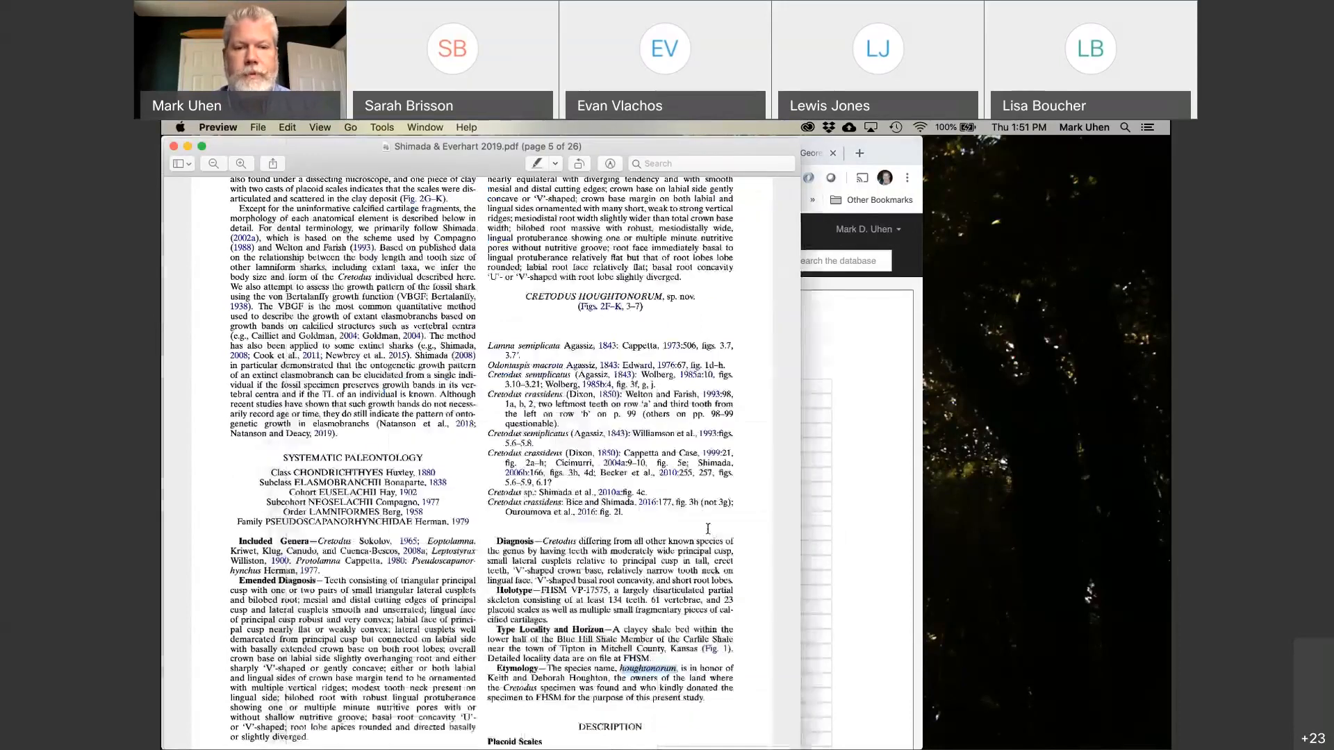
{"action": "scroll", "coordinate": [487, 451], "scroll_direction": "down", "scroll_amount": 5}
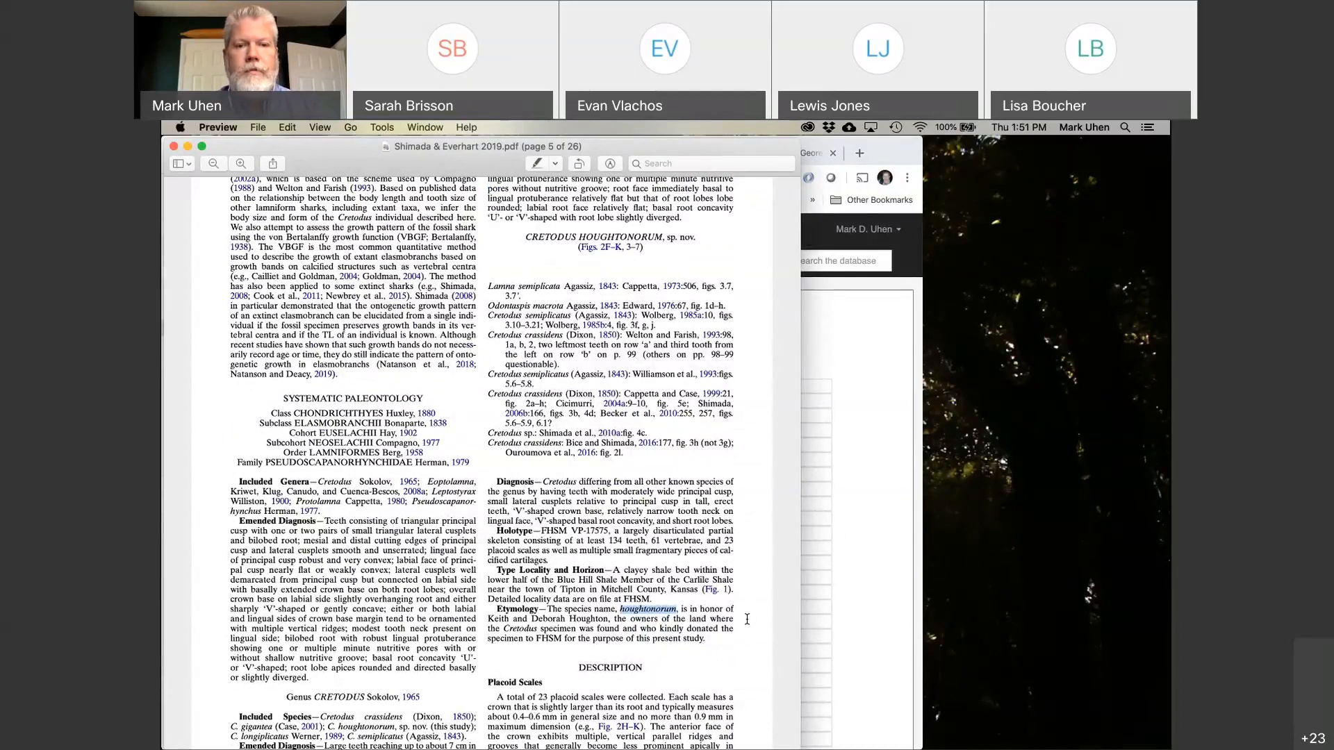
{"action": "scroll", "coordinate": [746, 619], "scroll_direction": "down", "scroll_amount": 3}
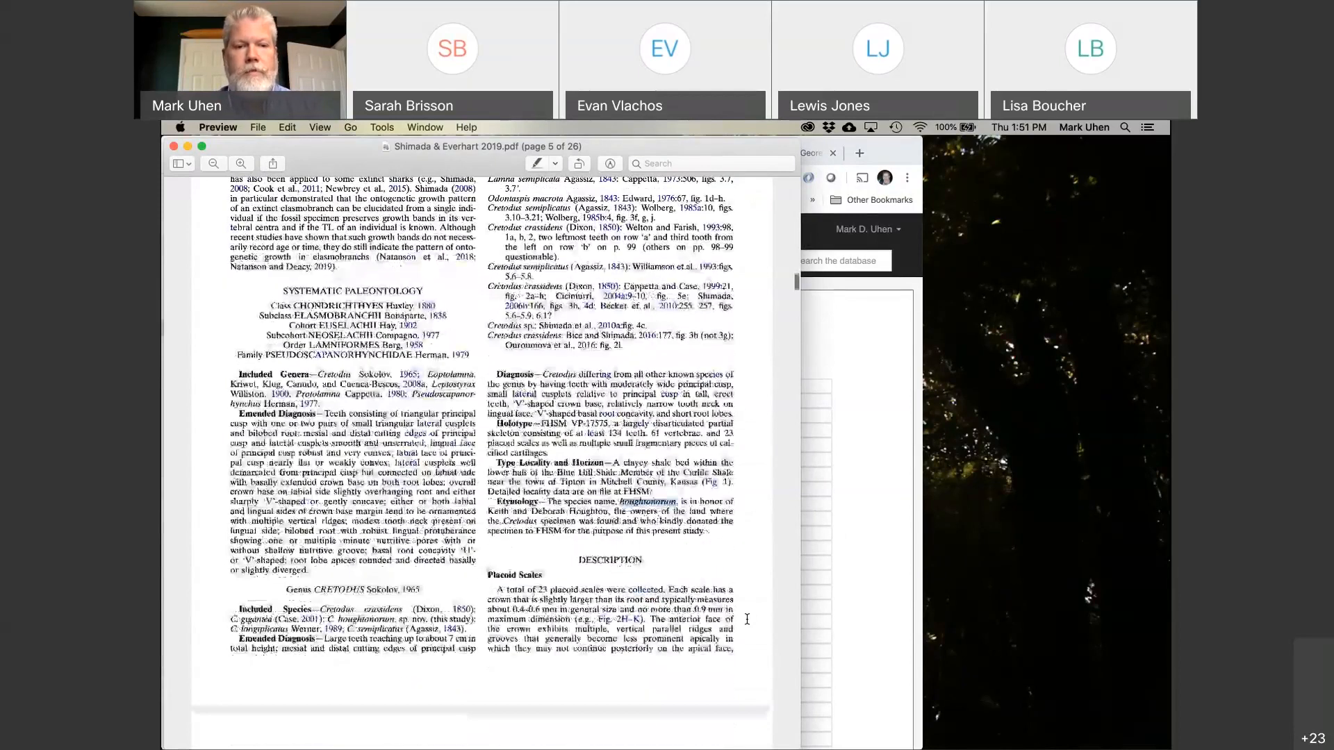
{"action": "left_click", "coordinate": [874, 628]}
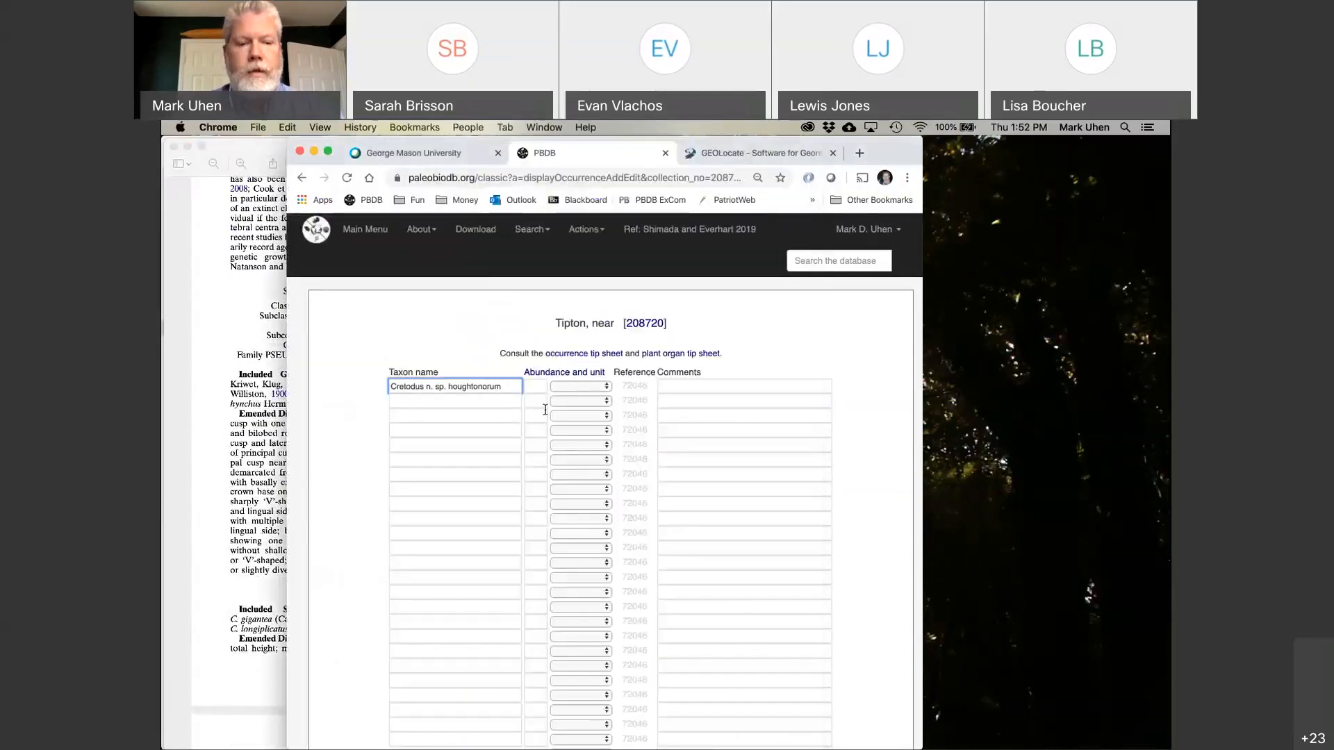
{"action": "left_click", "coordinate": [535, 386]}
{"action": "type", "text": "1"}
{"action": "left_click", "coordinate": [578, 386]}
{"action": "left_click", "coordinate": [581, 396]}
Copy the holotype number "FHSM VP-17575" from the paper into the Cretodus entry's comments and save the taxonomic list.
{"action": "left_click", "coordinate": [669, 386]}
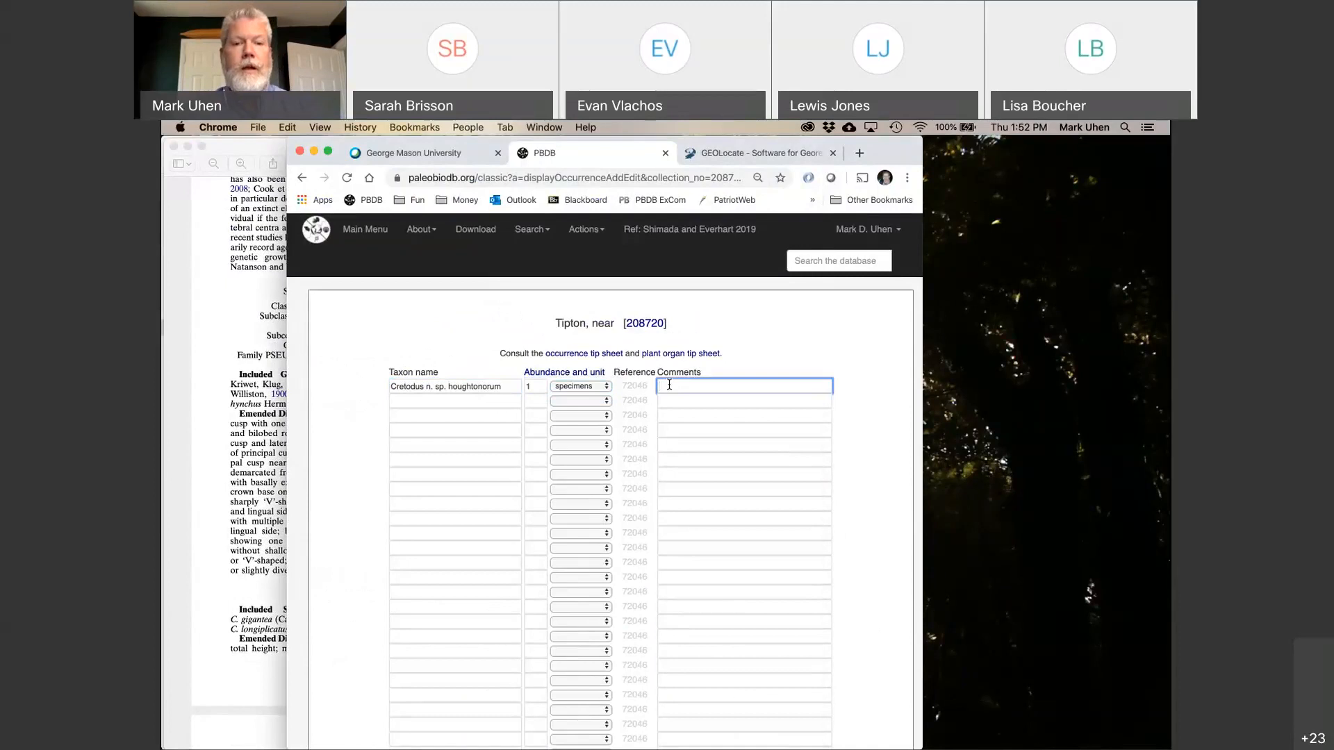
{"action": "left_click", "coordinate": [228, 502]}
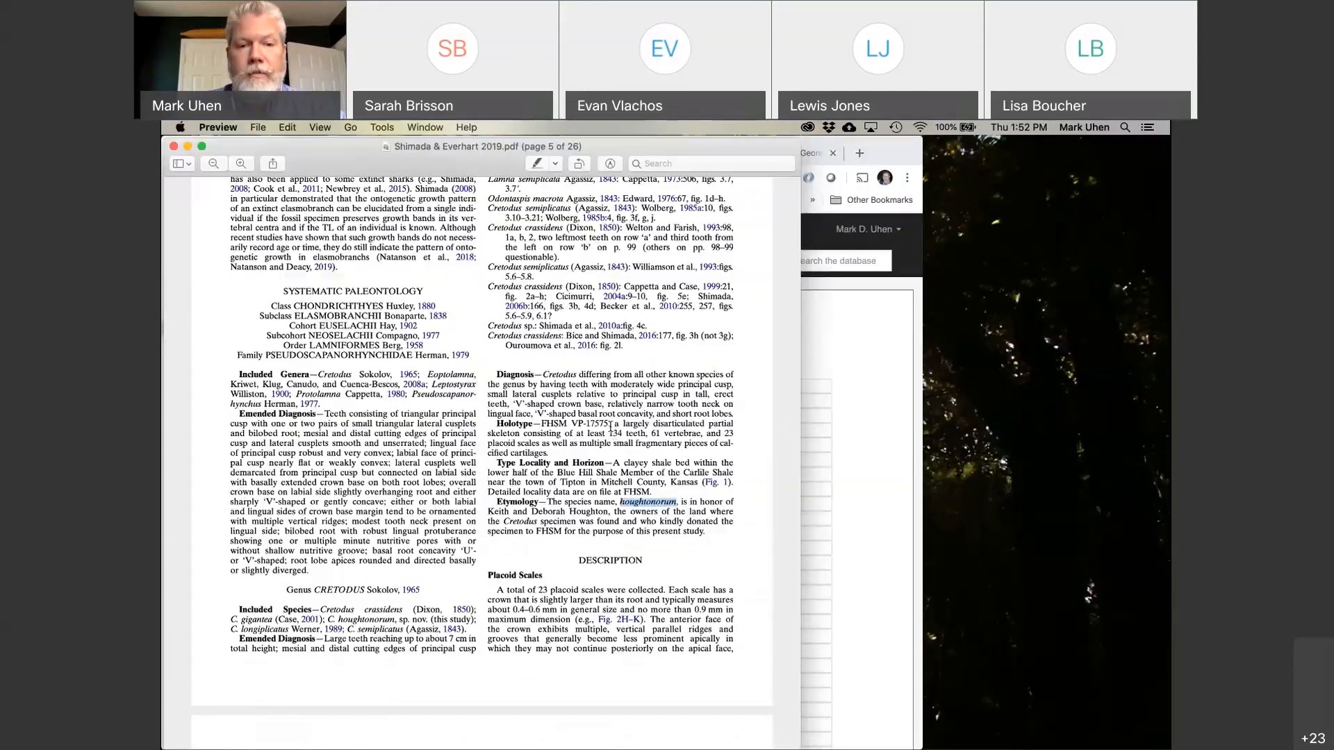
{"action": "left_click_drag", "start_coordinate": [608, 424], "coordinate": [541, 424]}
{"action": "key", "text": "super+c"}
{"action": "key", "text": "super+Tab"}
{"action": "key", "text": "super+v"}
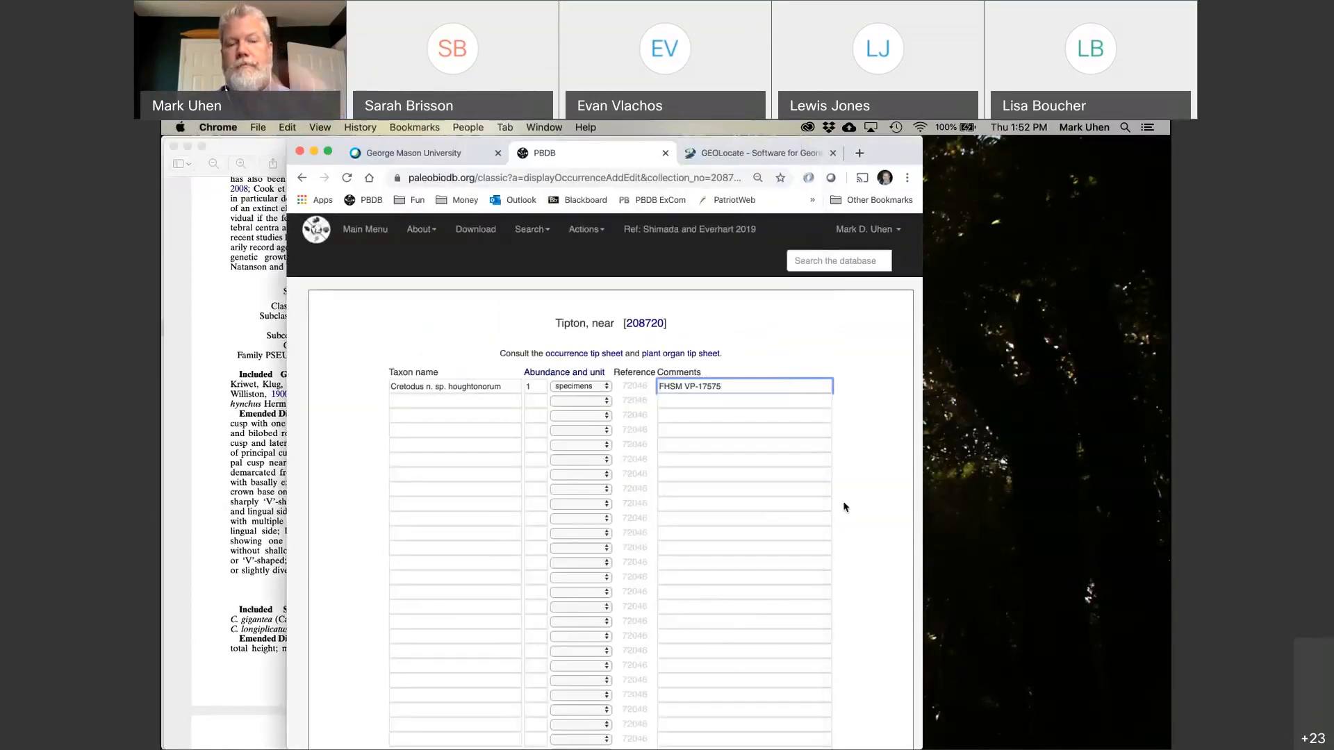
{"action": "scroll", "coordinate": [842, 506], "scroll_direction": "down", "scroll_amount": 15}
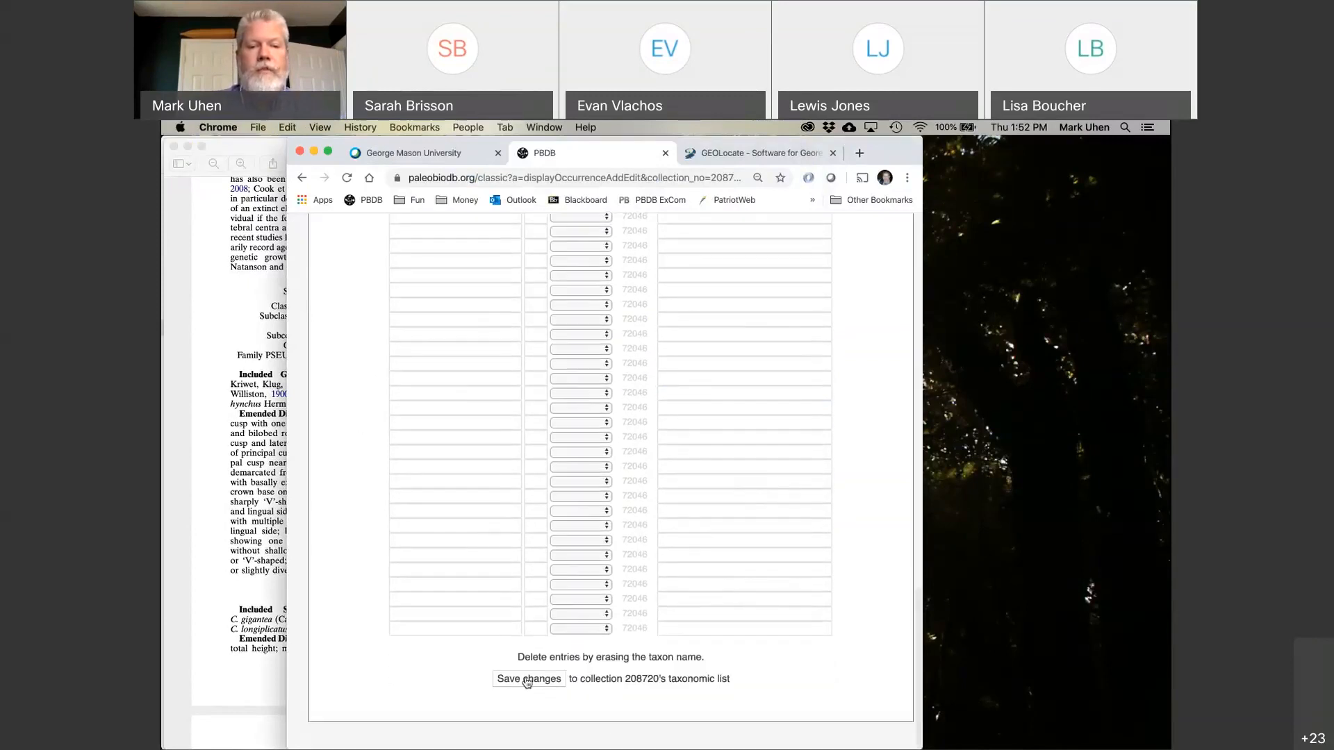
{"action": "left_click", "coordinate": [527, 680]}
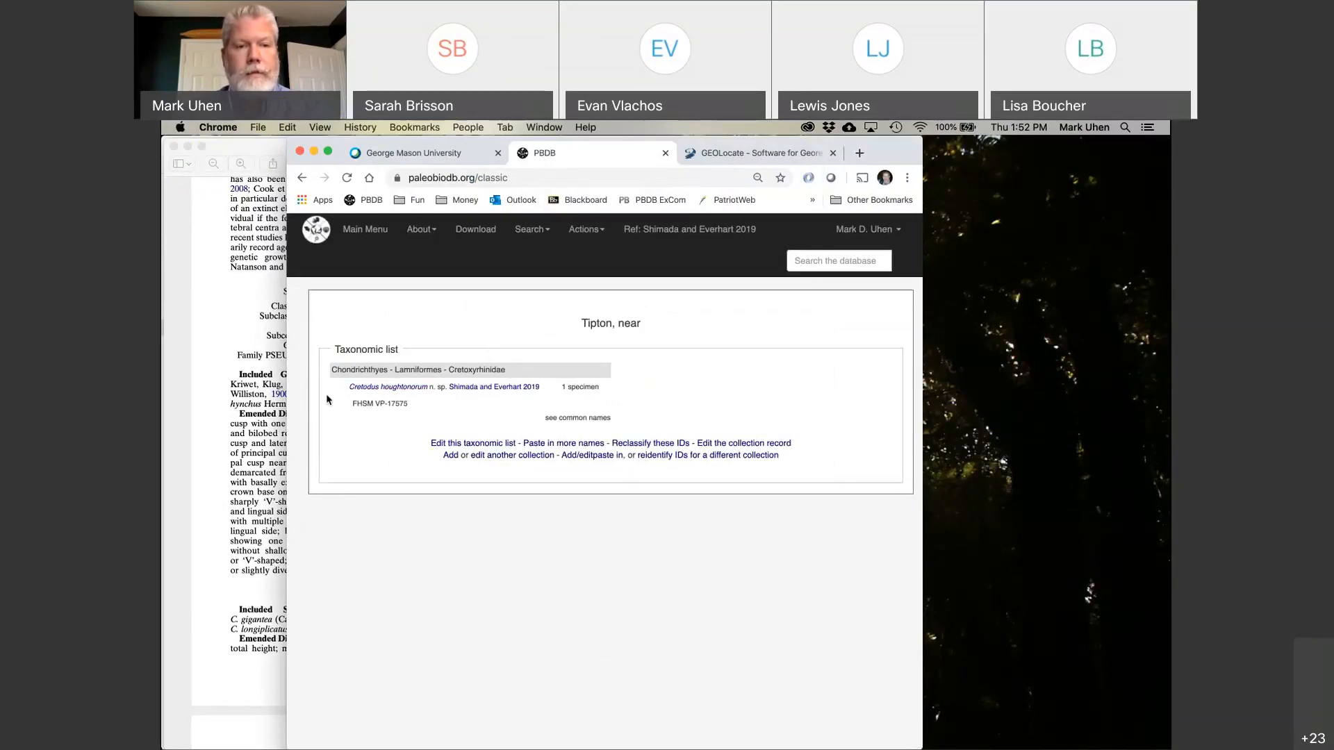
Copy "Cretodus houghtonorum" from the saved taxonomic list and open its authority record through the taxonomic name search.
{"action": "left_click_drag", "start_coordinate": [340, 393], "coordinate": [429, 395]}
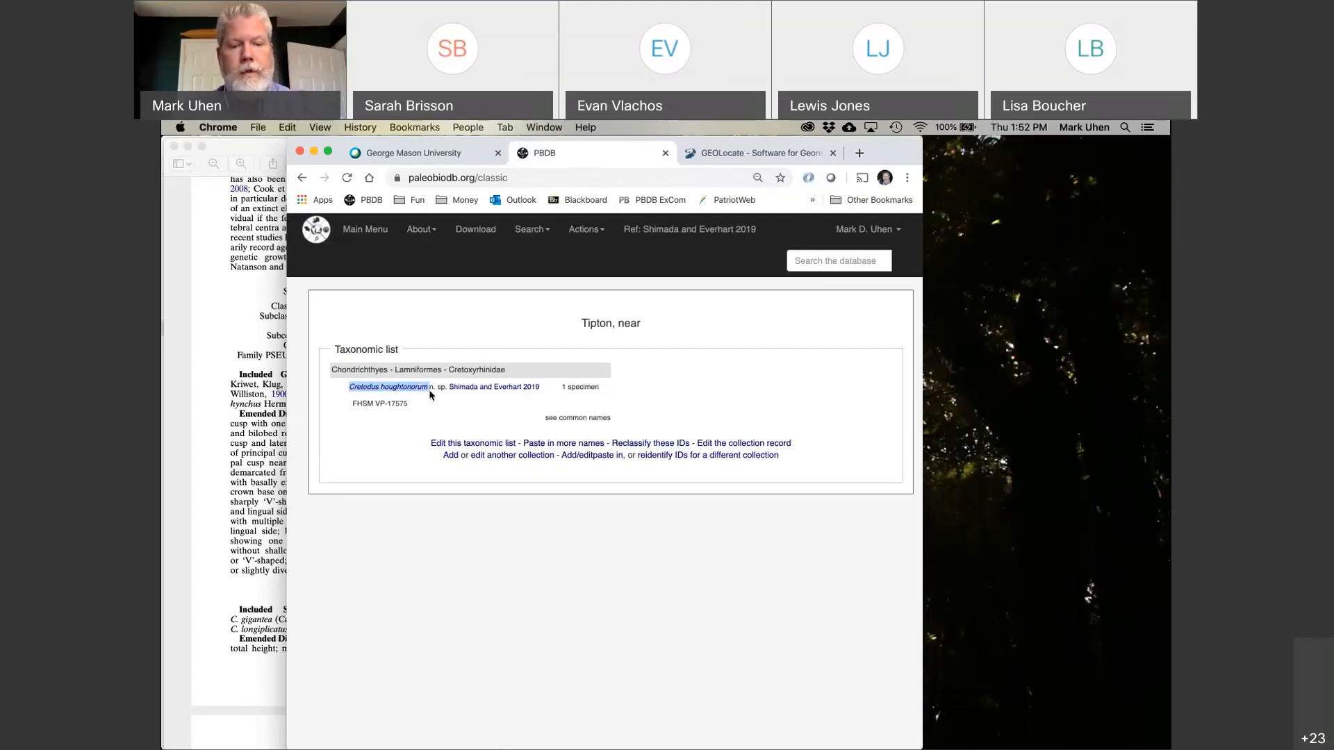
{"action": "left_click", "coordinate": [365, 229]}
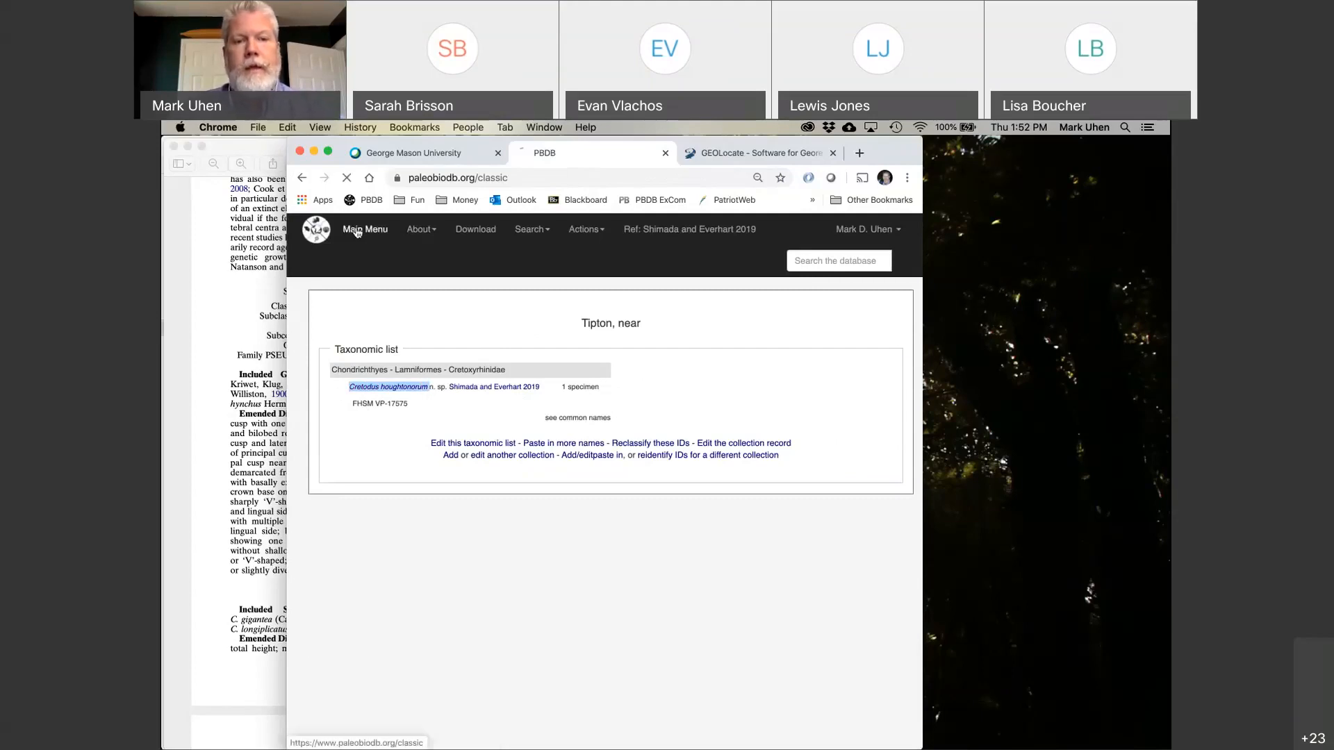
{"action": "left_click", "coordinate": [503, 410]}
{"action": "left_click", "coordinate": [645, 393]}
{"action": "key", "text": "super+v"}
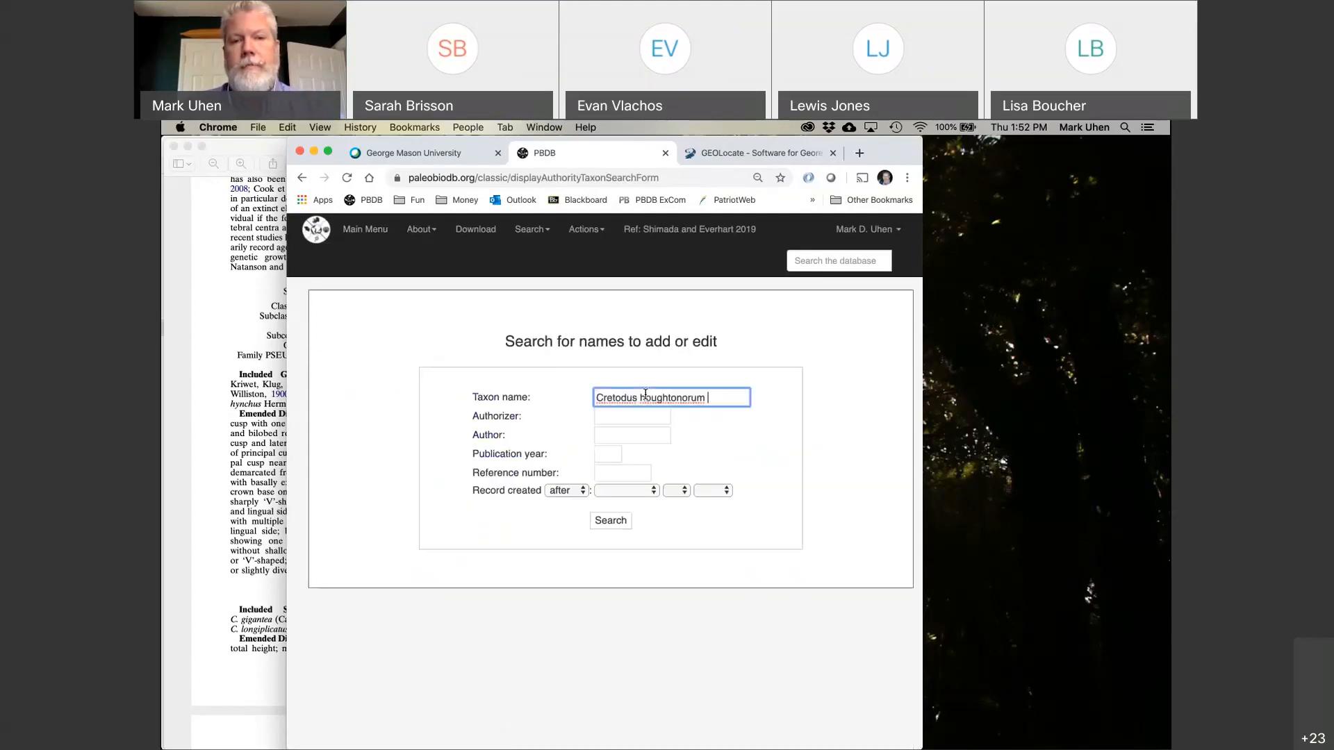
{"action": "key", "text": "Return"}
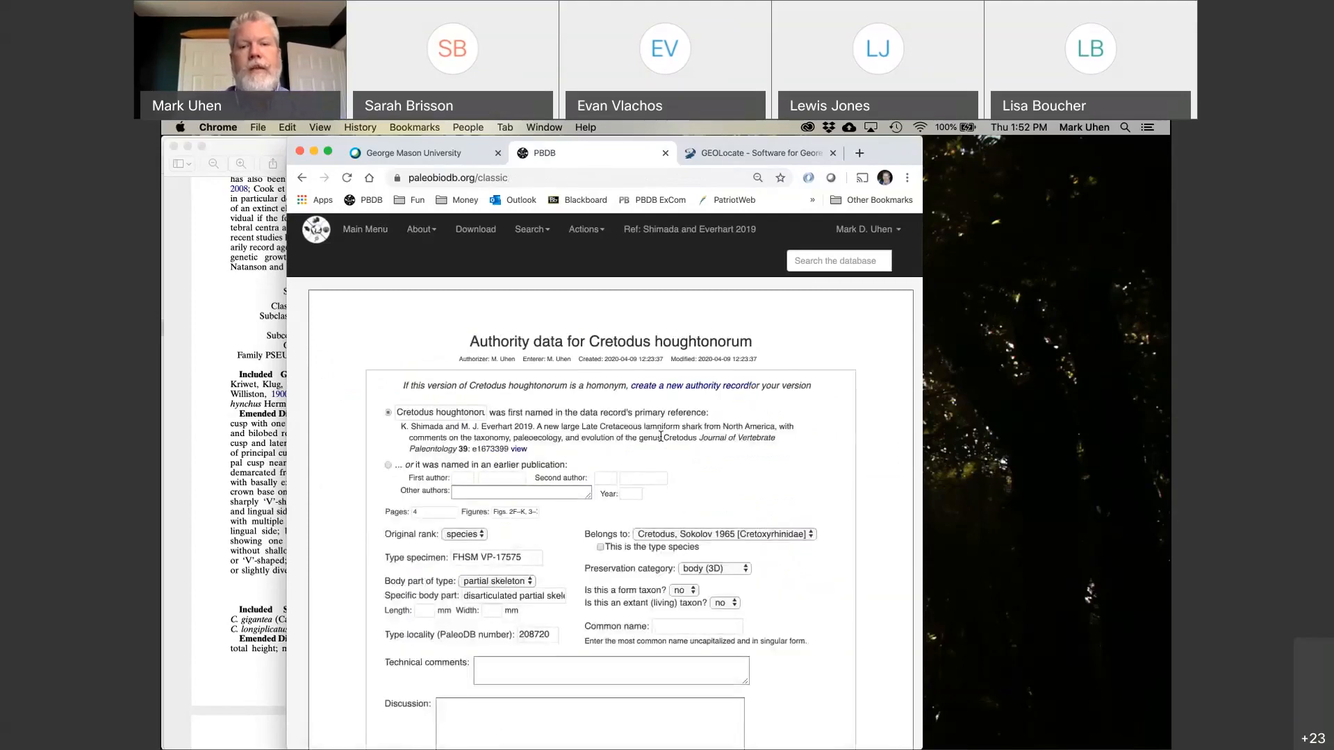
Check the type locality number in the Cretodus houghtonorum authority data and submit the record.
{"action": "scroll", "coordinate": [771, 460], "scroll_direction": "down", "scroll_amount": 1}
{"action": "scroll", "coordinate": [771, 460], "scroll_direction": "down", "scroll_amount": 3}
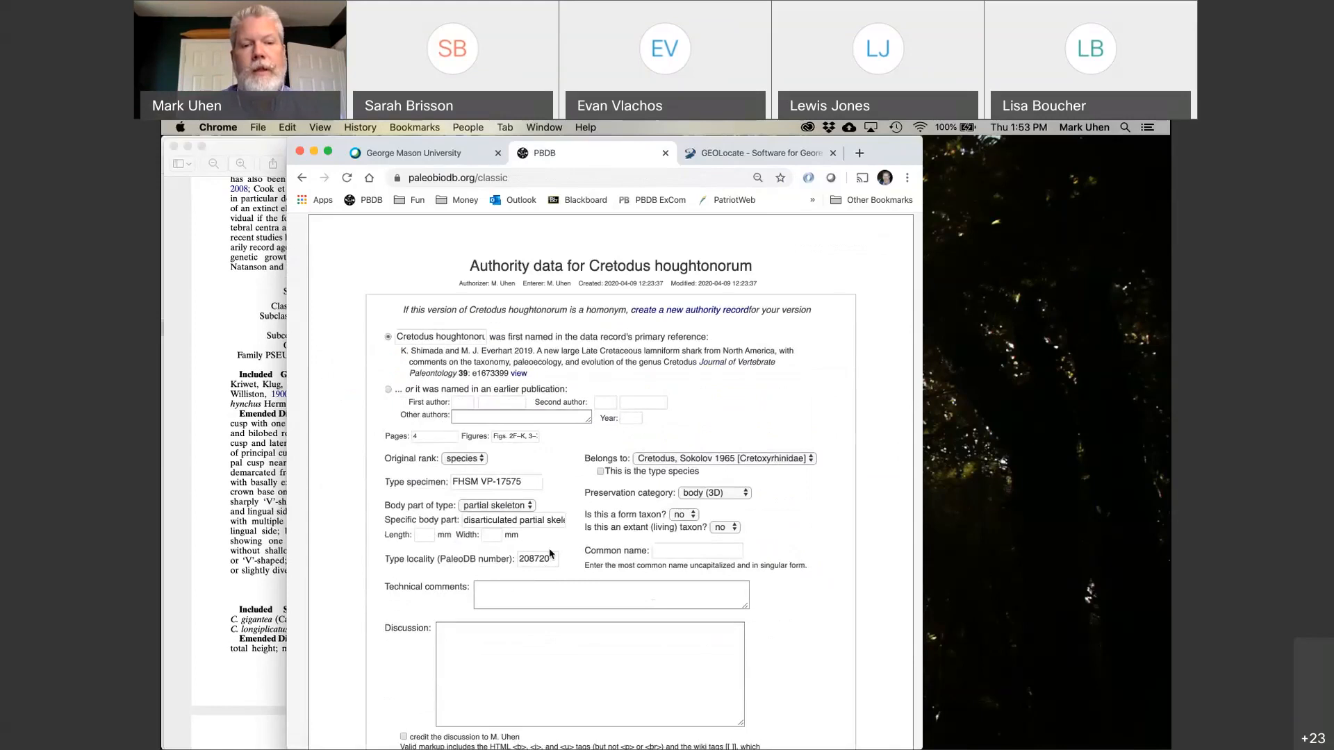
{"action": "left_click_drag", "start_coordinate": [553, 560], "coordinate": [509, 559]}
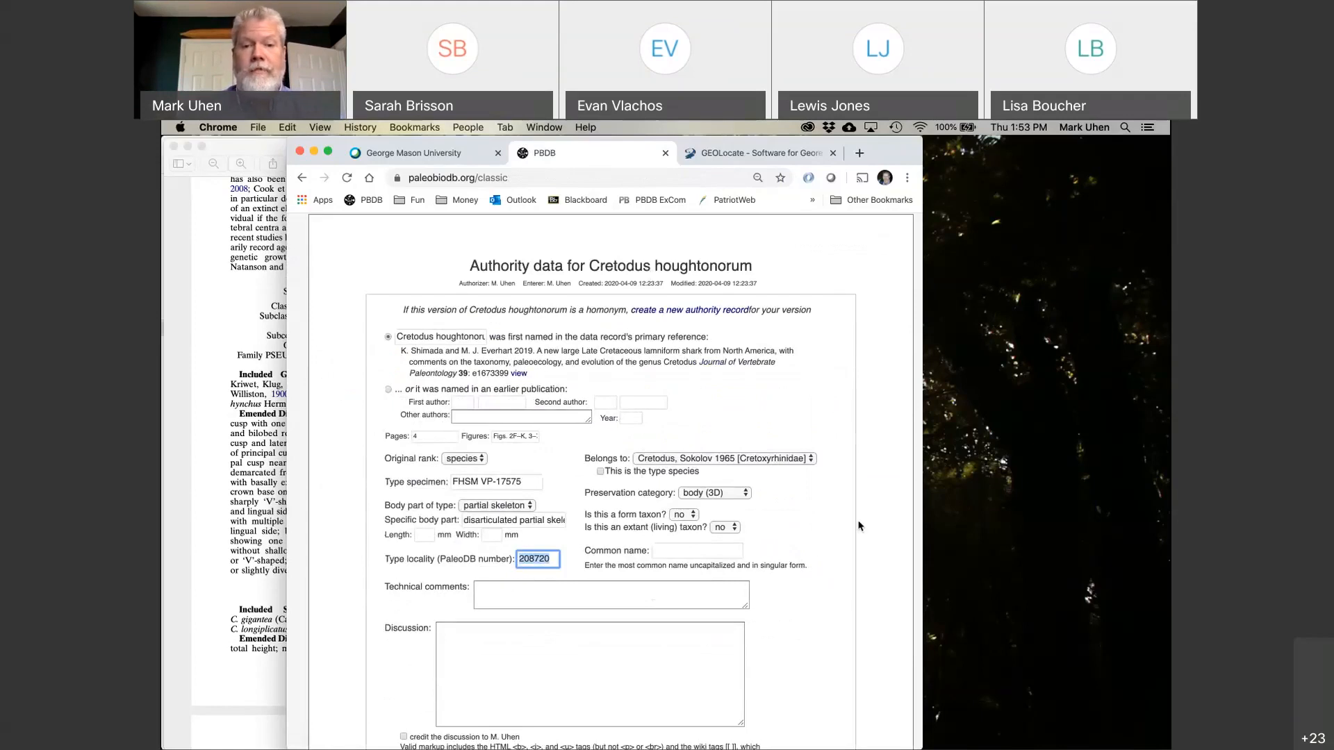
{"action": "left_click", "coordinate": [713, 578]}
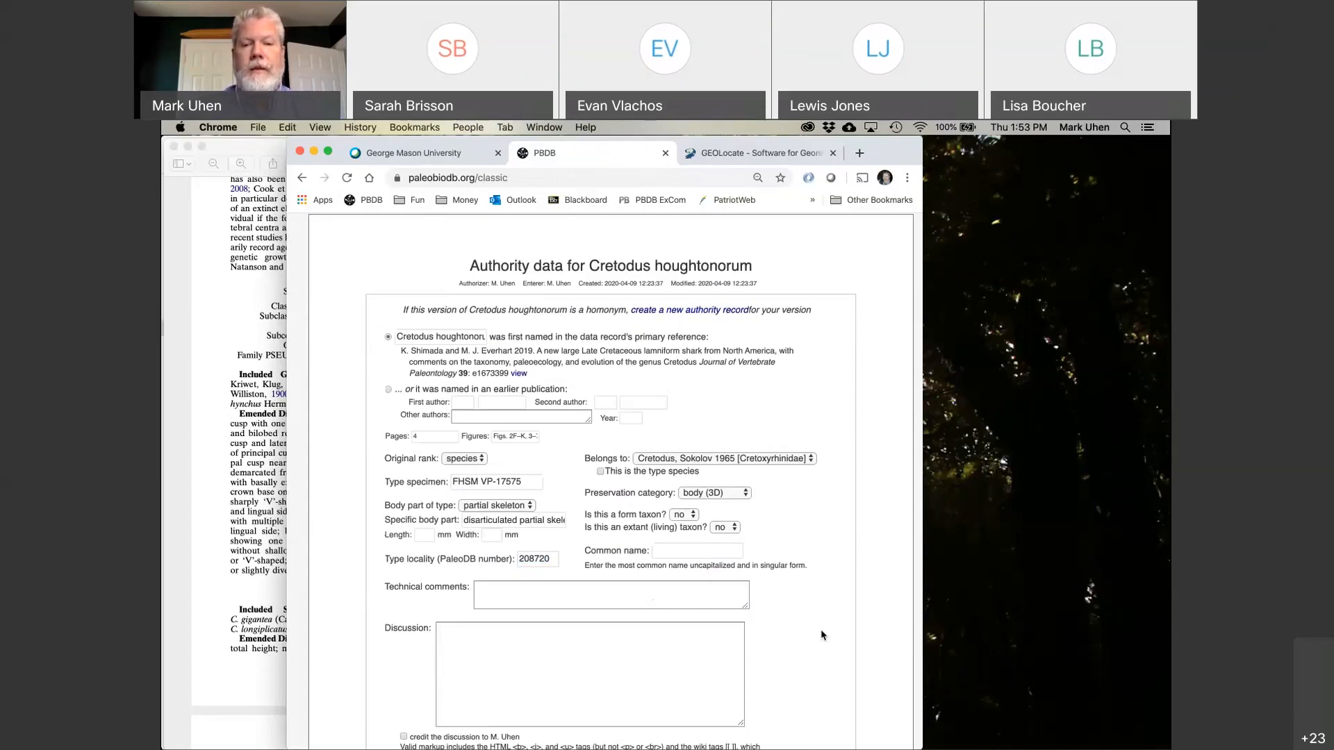
{"action": "scroll", "coordinate": [822, 632], "scroll_direction": "down", "scroll_amount": 4}
{"action": "left_click", "coordinate": [585, 650]}
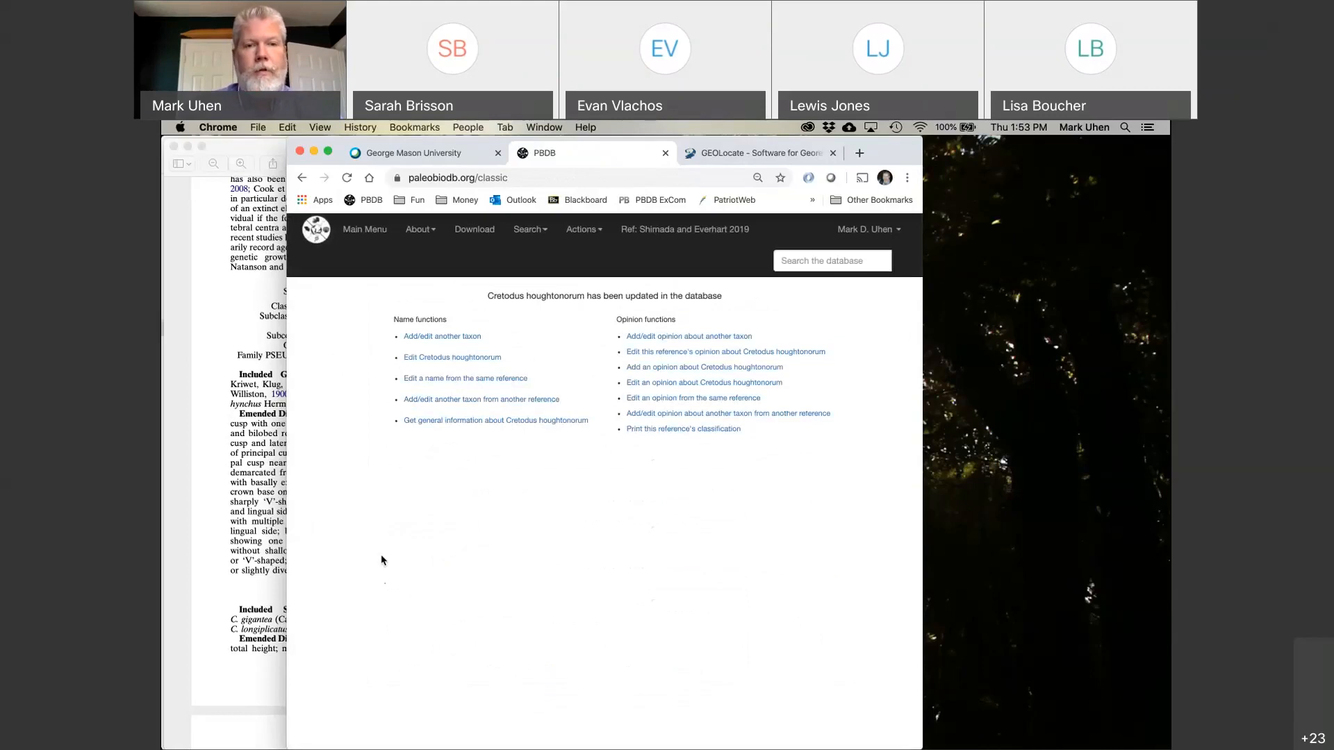
Return to the main menu and examine the Cretodus houghtonorum synonymy and type information in the paper.
{"action": "left_click", "coordinate": [362, 236]}
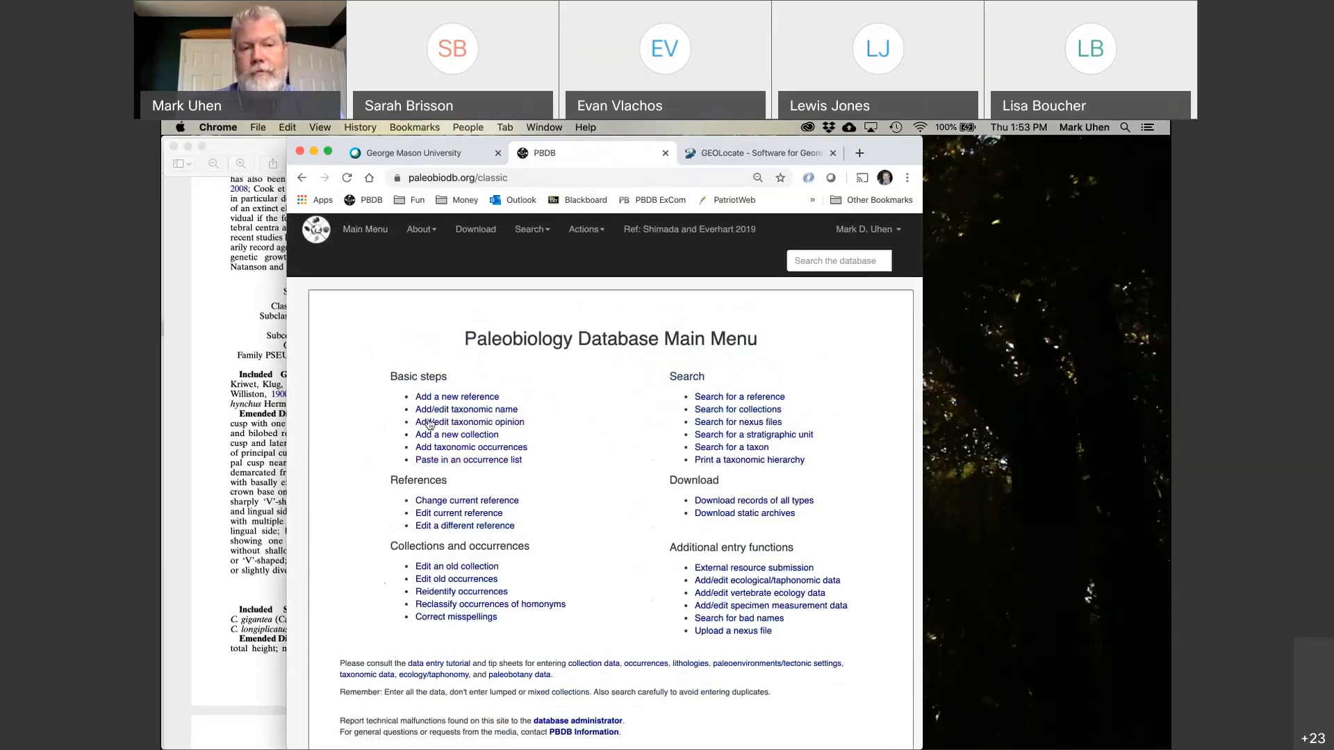
{"action": "left_click", "coordinate": [218, 469]}
{"action": "scroll", "coordinate": [218, 469], "scroll_direction": "up", "scroll_amount": 4}
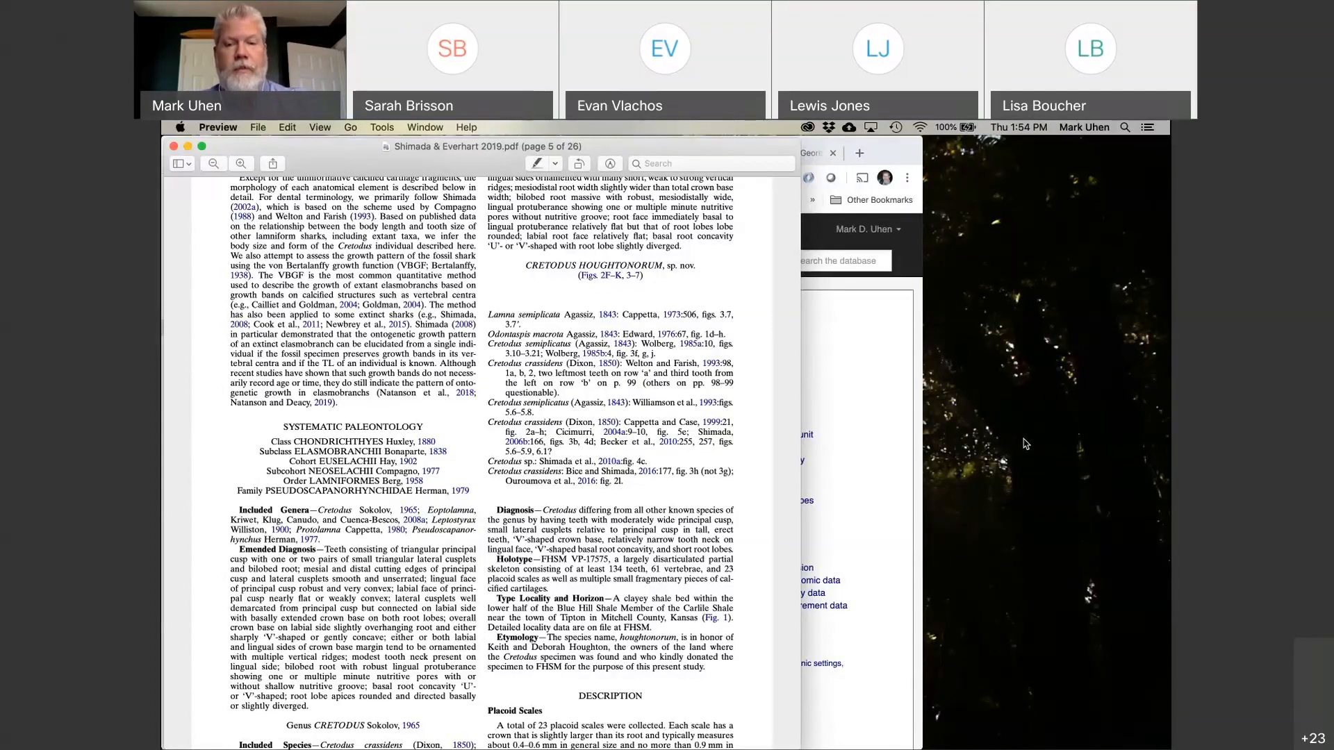
{"action": "left_click", "coordinate": [852, 426]}
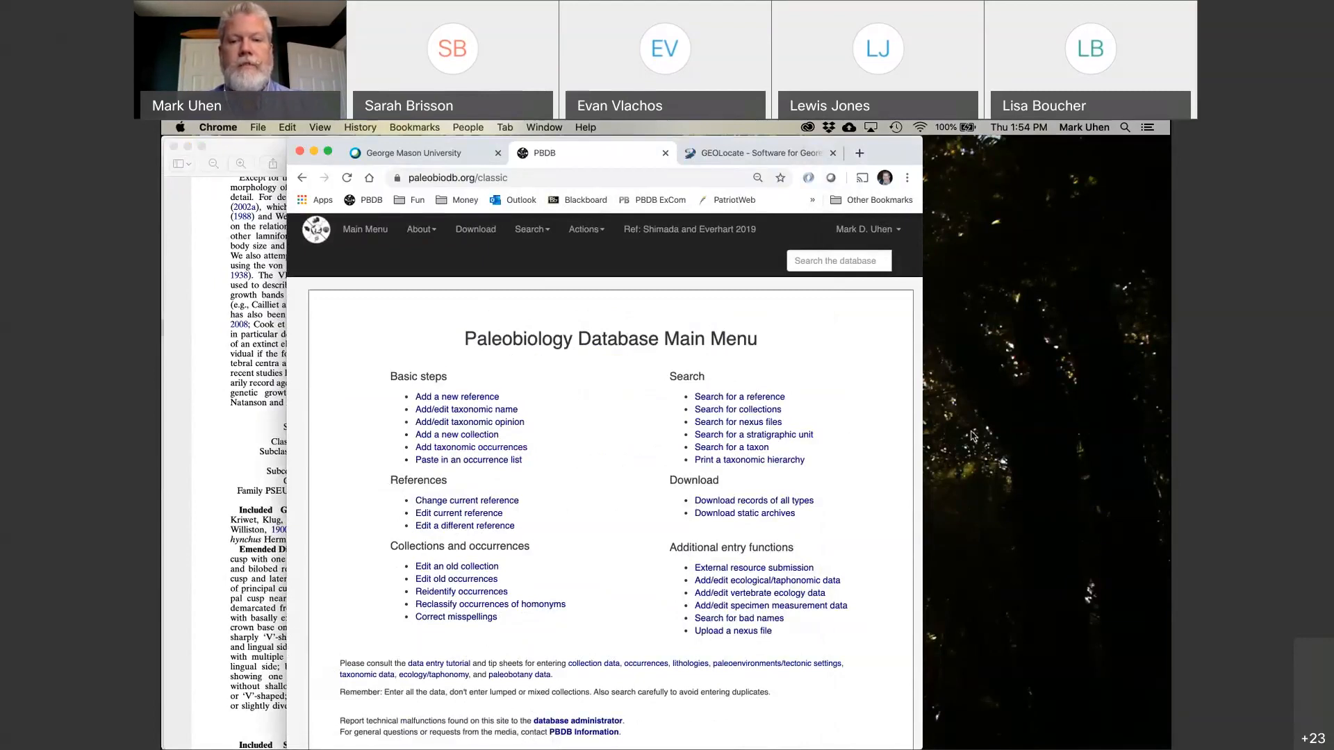
{"action": "left_click", "coordinate": [486, 438]}
{"action": "key", "text": "super+bracketleft"}
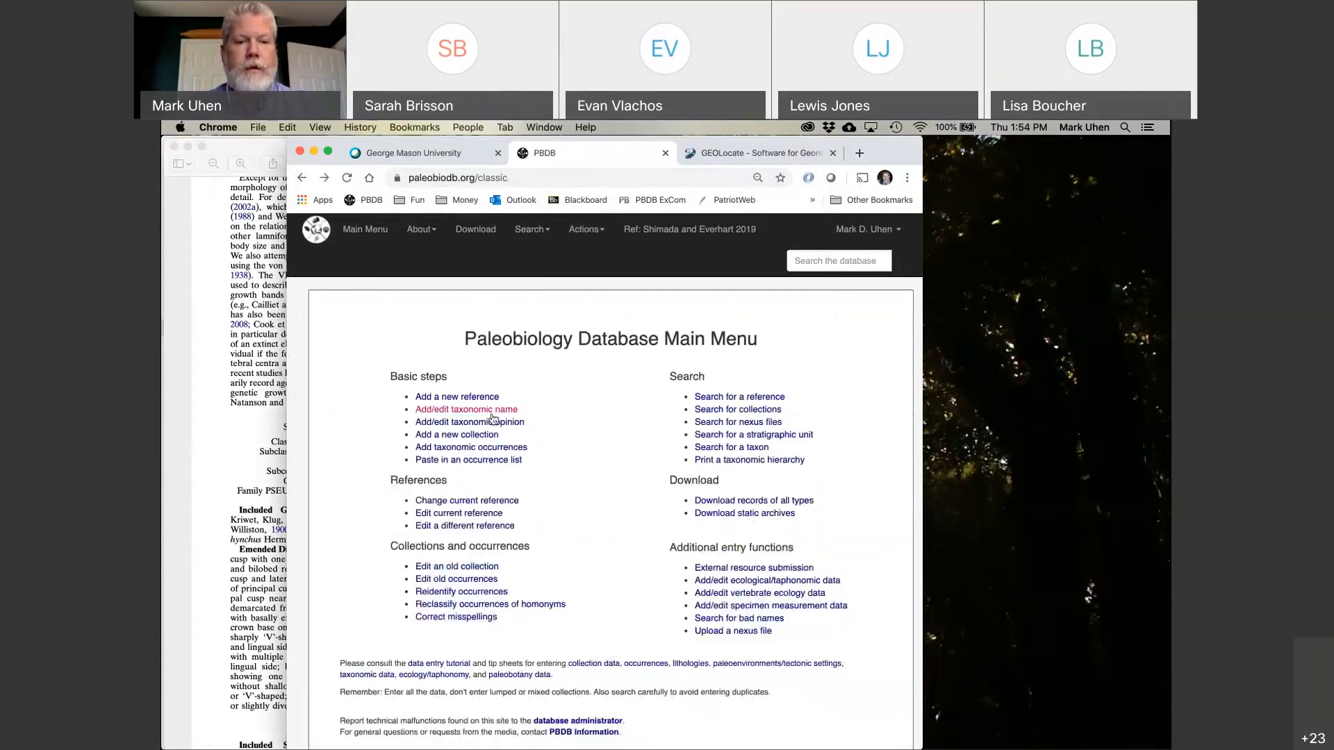
Search the old occurrences for collections named "Tipton" and open the taxonomic list of "Tipton, near" for editing.
{"action": "left_click", "coordinate": [473, 580]}
{"action": "left_click", "coordinate": [593, 392]}
{"action": "type", "text": "Tipton"}
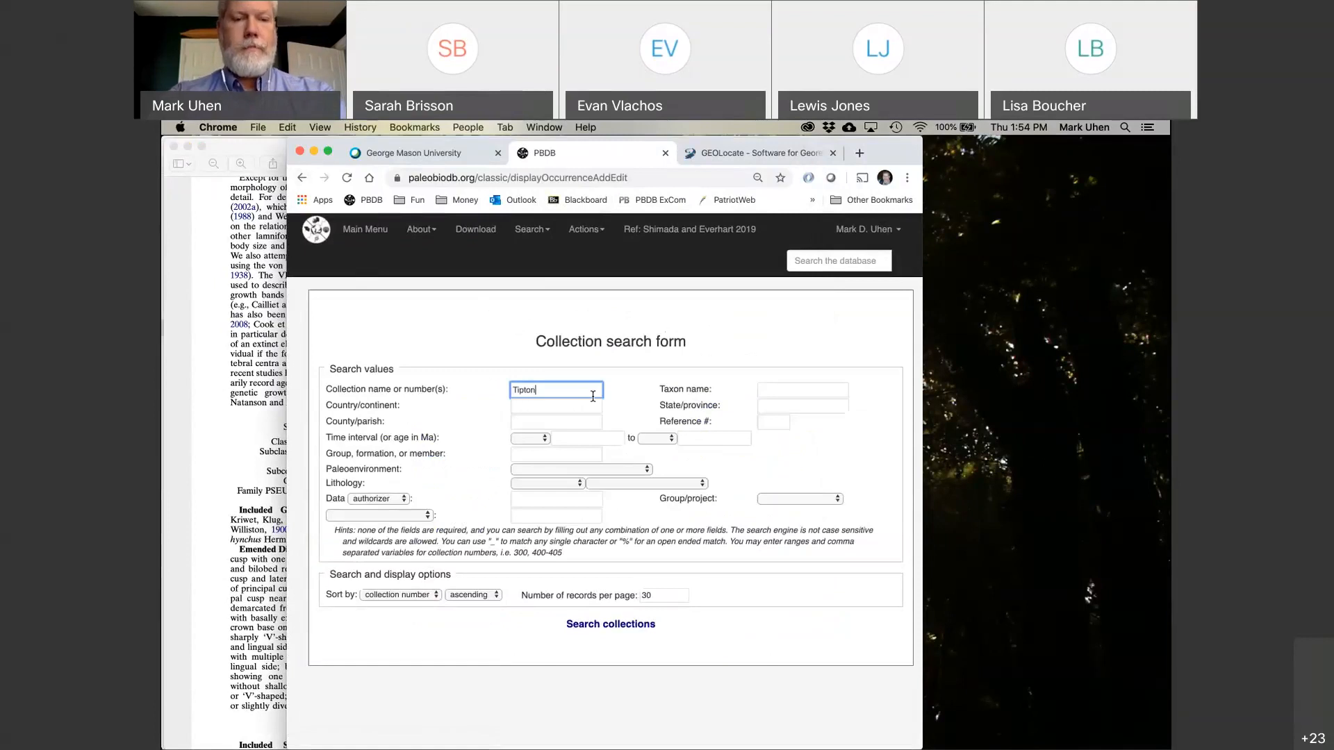
{"action": "key", "text": "Return"}
{"action": "left_click", "coordinate": [343, 528]}
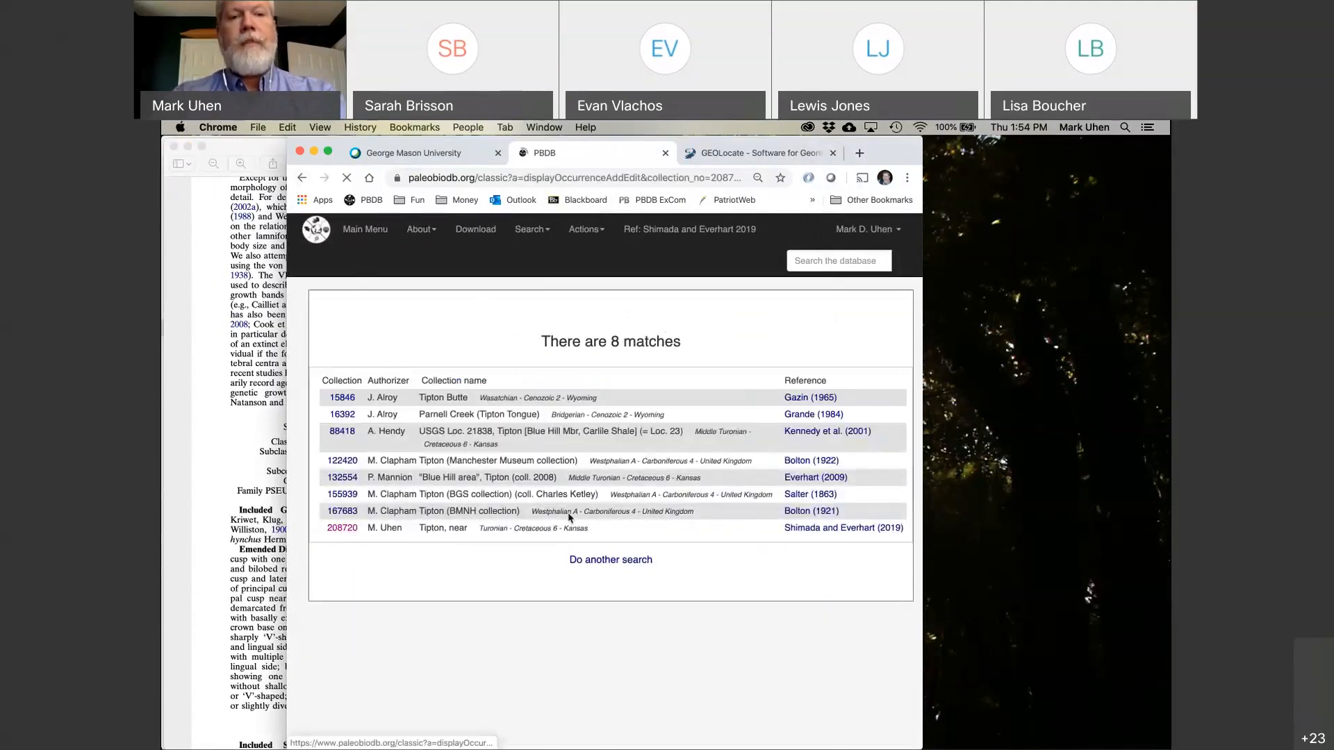
Try the qualifier "n. gen." in front of Cretodus n. sp. houghtonorum and remove it again.
{"action": "left_click", "coordinate": [385, 387]}
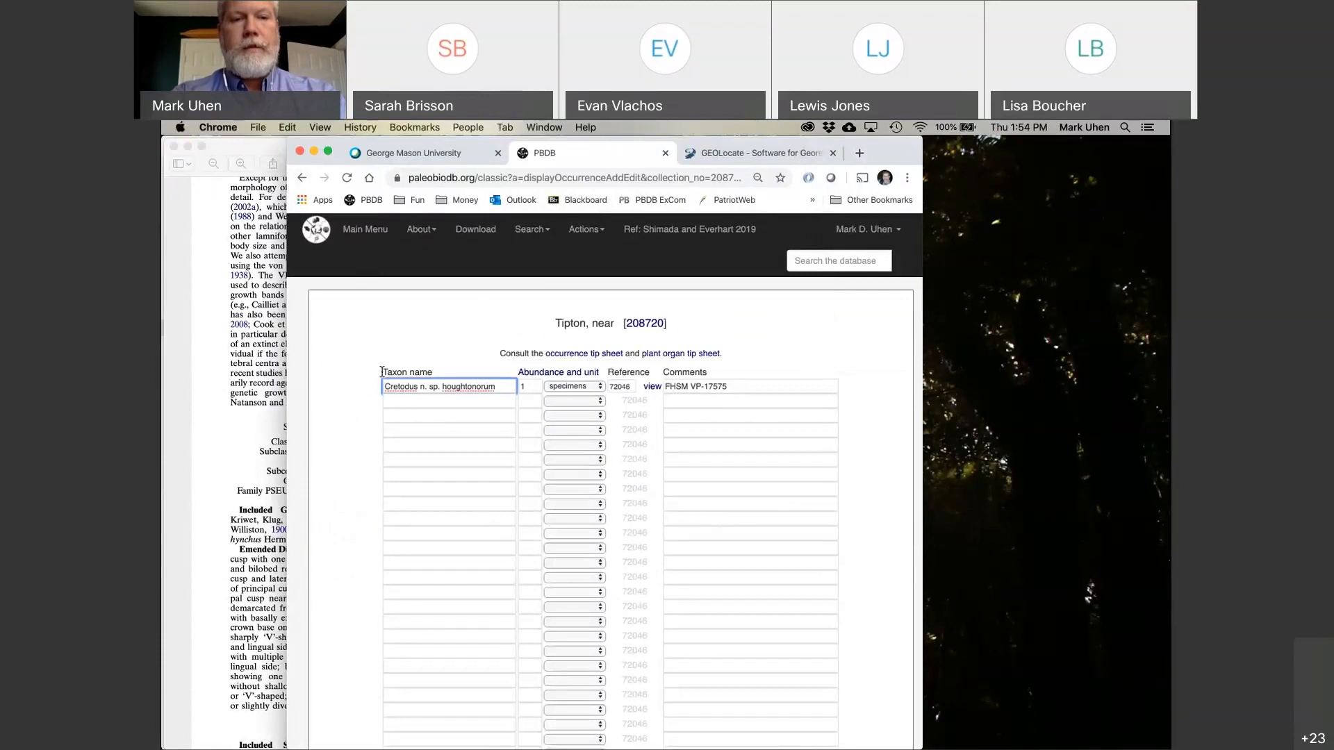
{"action": "type", "text": "n. gen."}
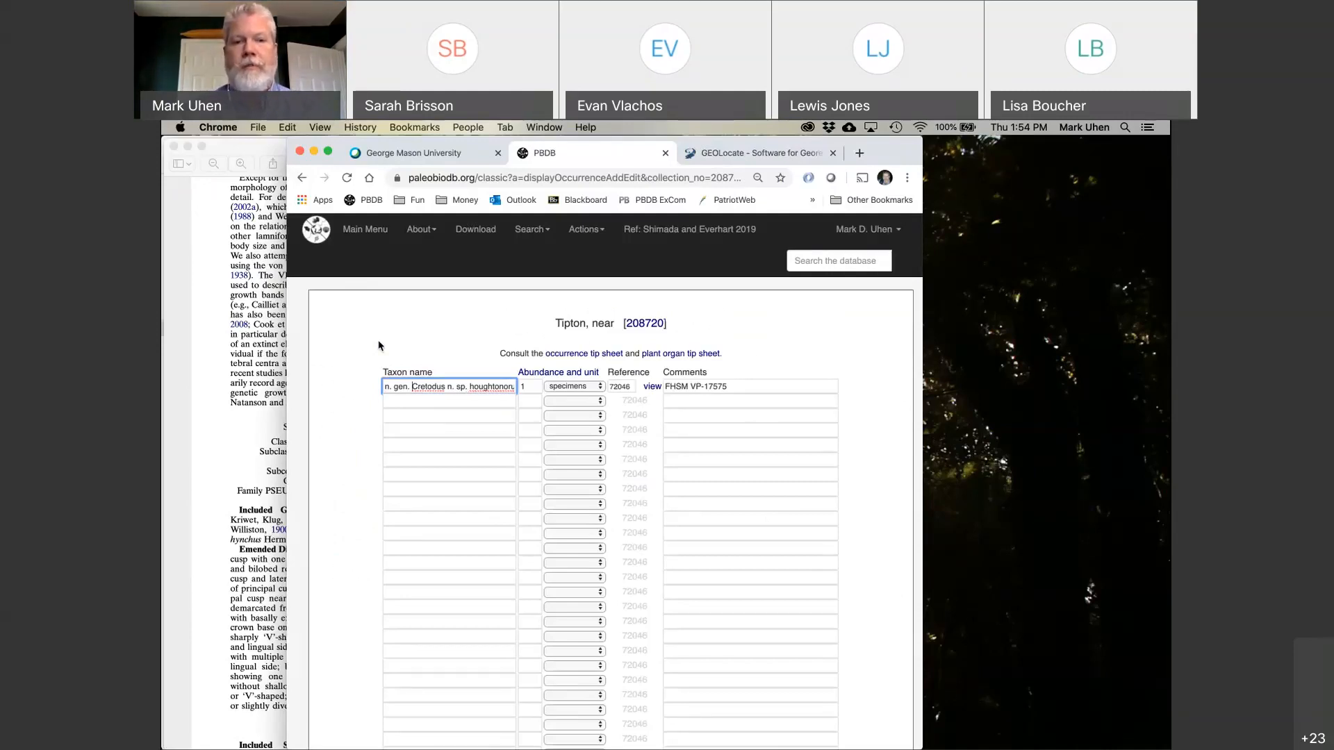
{"action": "key", "text": "BackSpace"}
{"action": "key", "text": "BackSpace"}
{"action": "key", "text": "BackSpace"}
{"action": "key", "text": "BackSpace"}
{"action": "key", "text": "BackSpace"}
{"action": "key", "text": "BackSpace"}
{"action": "key", "text": "BackSpace"}
{"action": "key", "text": "BackSpace"}
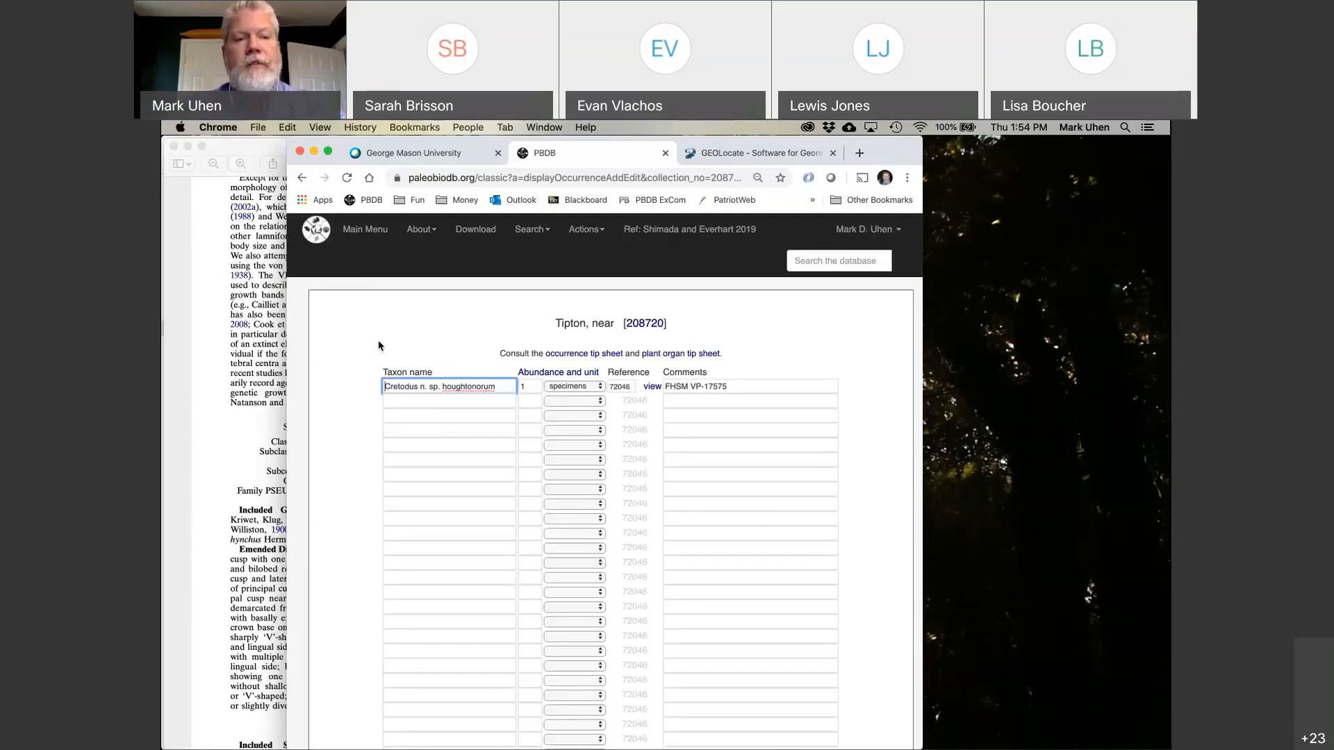
Try "Cretodus sp." as a second taxon in the list, clear that row and save the taxonomic list.
{"action": "left_click", "coordinate": [422, 399]}
{"action": "type", "text": "C"}
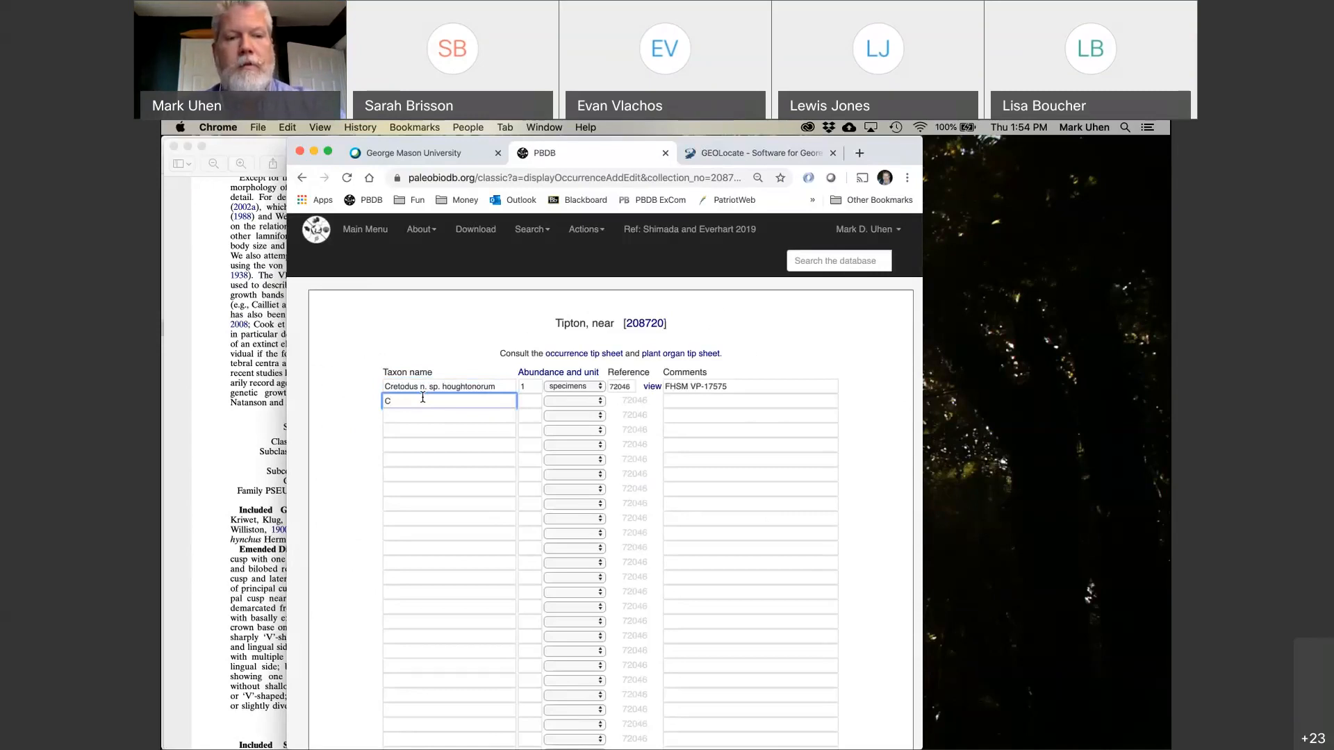
{"action": "type", "text": "retodus"}
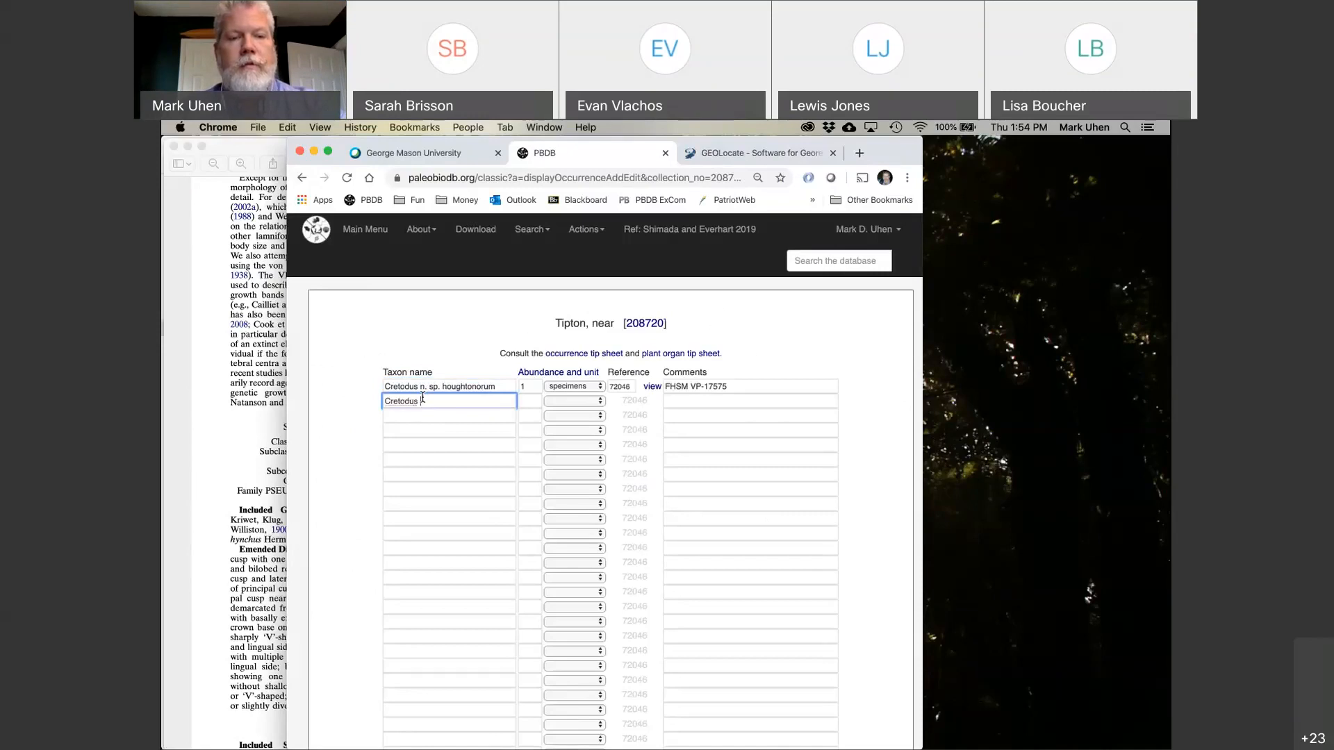
{"action": "type", "text": " sp."}
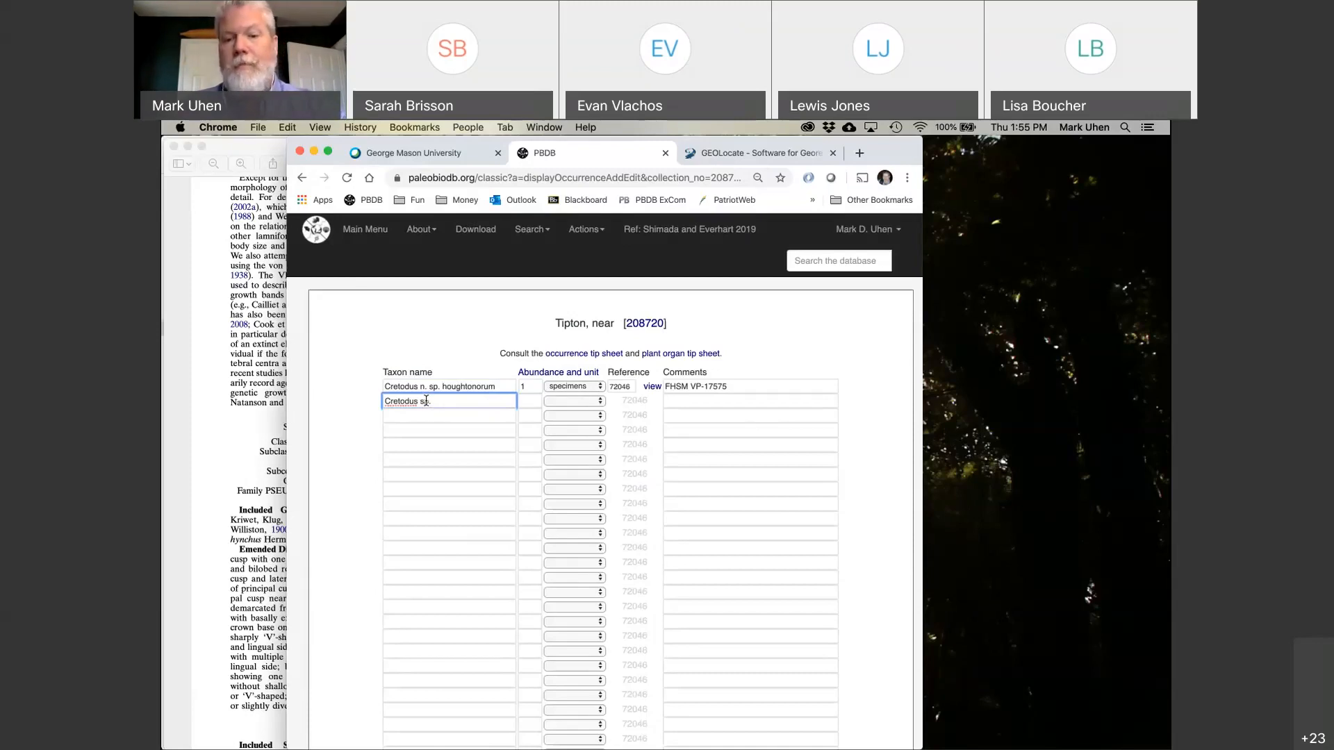
{"action": "left_click_drag", "start_coordinate": [434, 401], "coordinate": [366, 405]}
{"action": "key", "text": "BackSpace"}
{"action": "key", "text": "Return"}
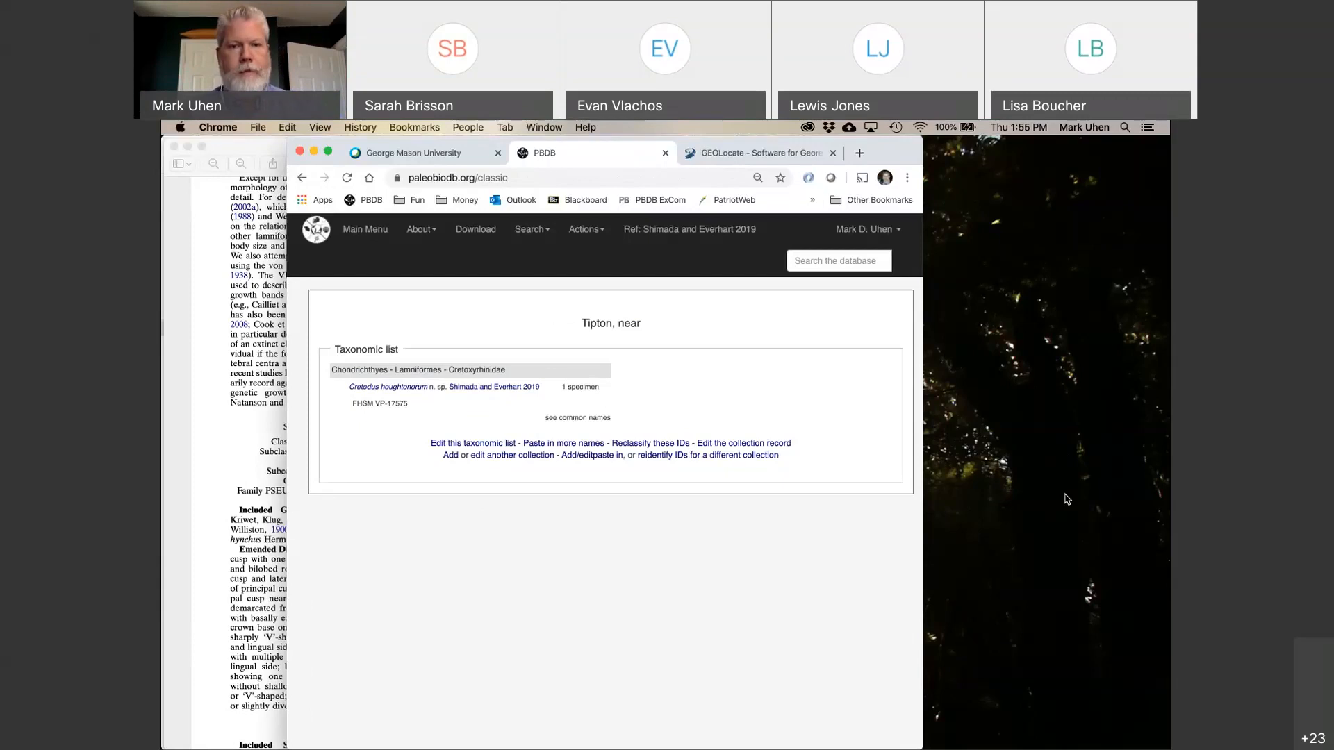
Find the taxonomic opinions for "Cretodus" and create a new opinion record for the genus.
{"action": "left_click", "coordinate": [233, 610]}
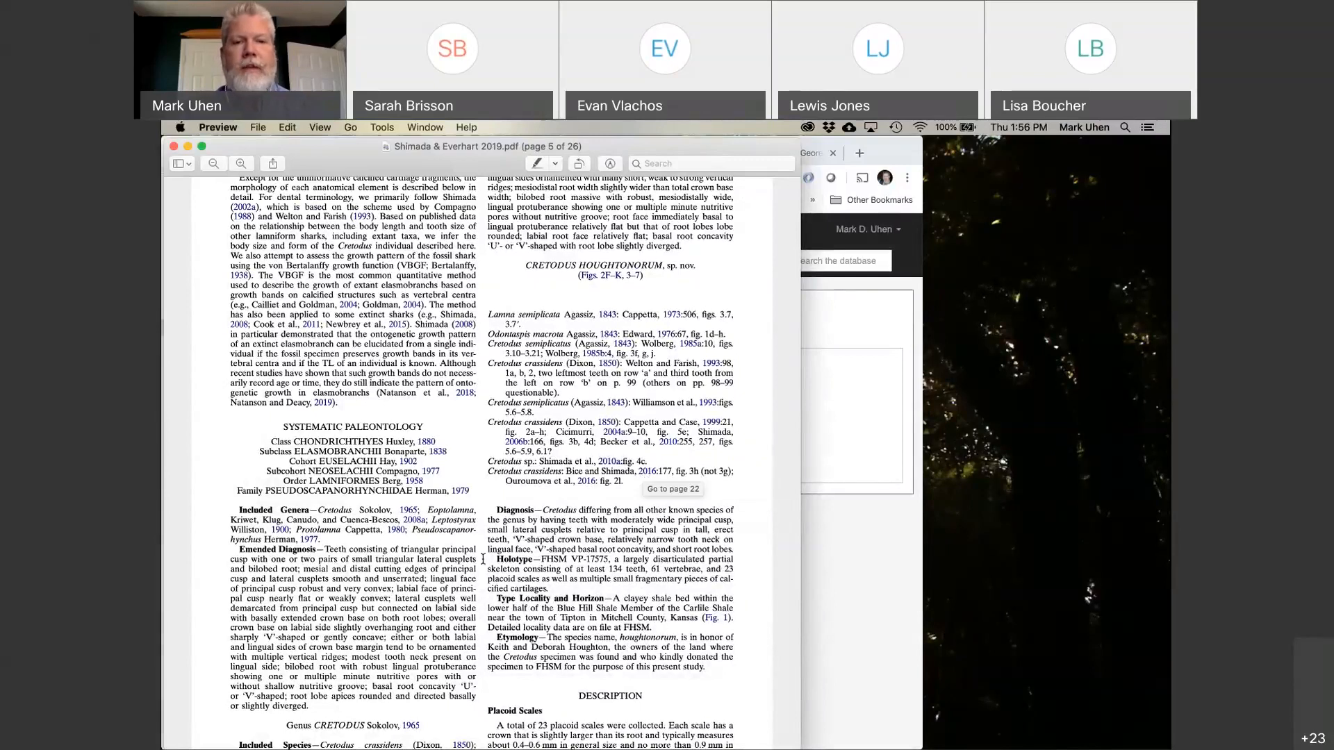
{"action": "left_click", "coordinate": [832, 435]}
{"action": "left_click_drag", "start_coordinate": [465, 148], "coordinate": [700, 129]}
{"action": "left_click", "coordinate": [591, 229]}
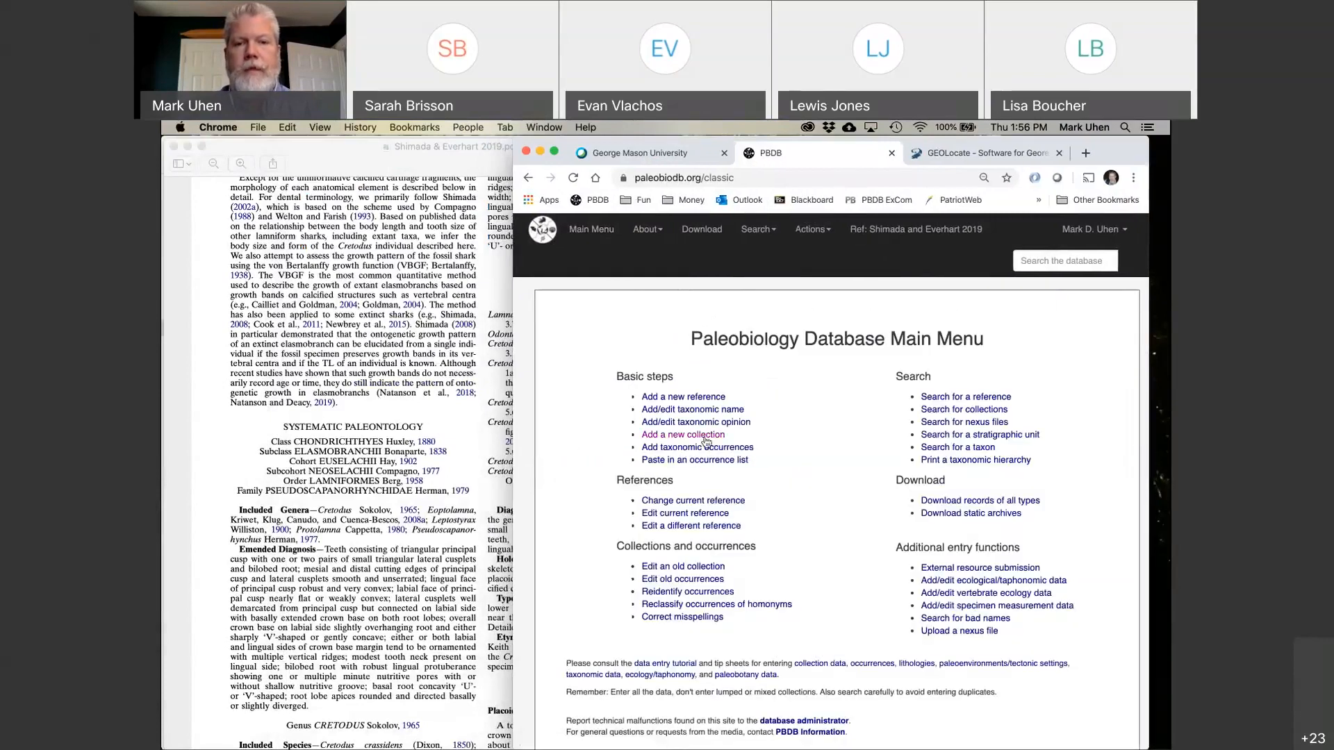
{"action": "left_click", "coordinate": [696, 422]}
{"action": "left_click", "coordinate": [828, 401]}
{"action": "type", "text": "Cretodus"}
{"action": "key", "text": "Return"}
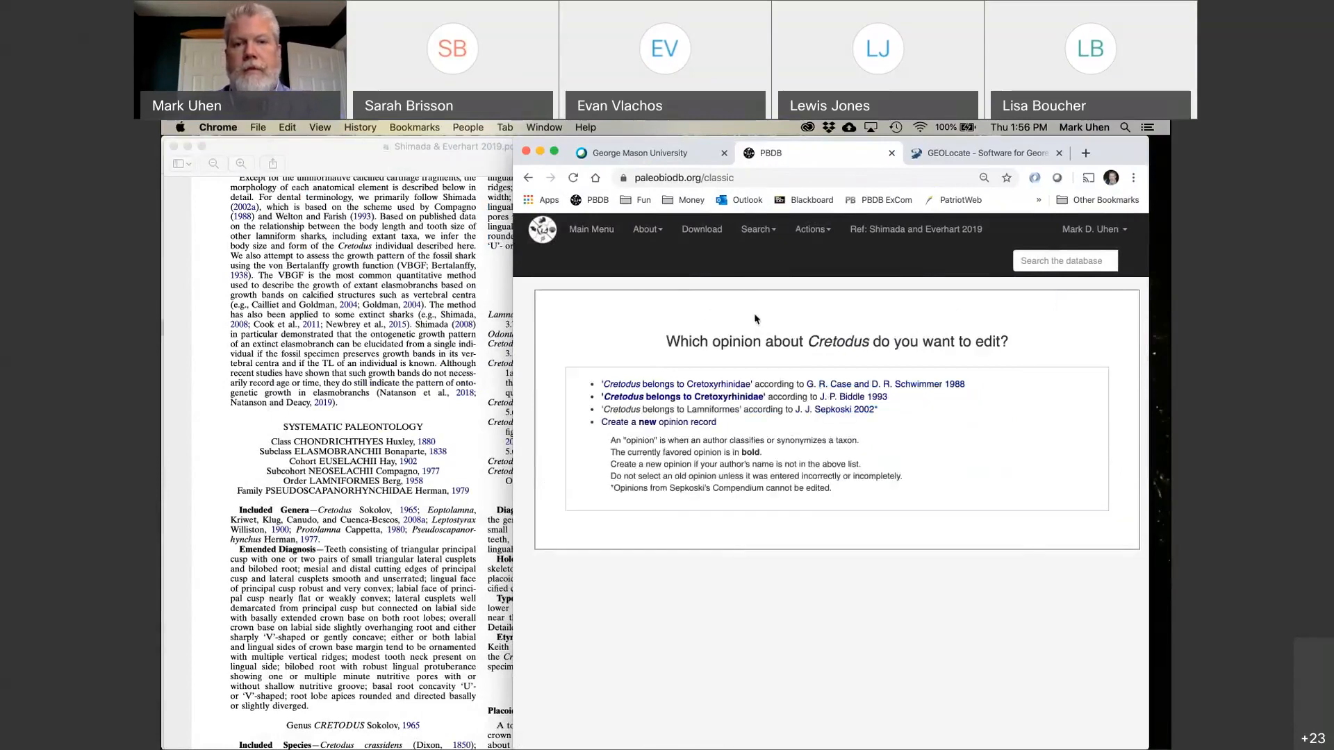
{"action": "left_click_drag", "start_coordinate": [896, 141], "coordinate": [735, 141]}
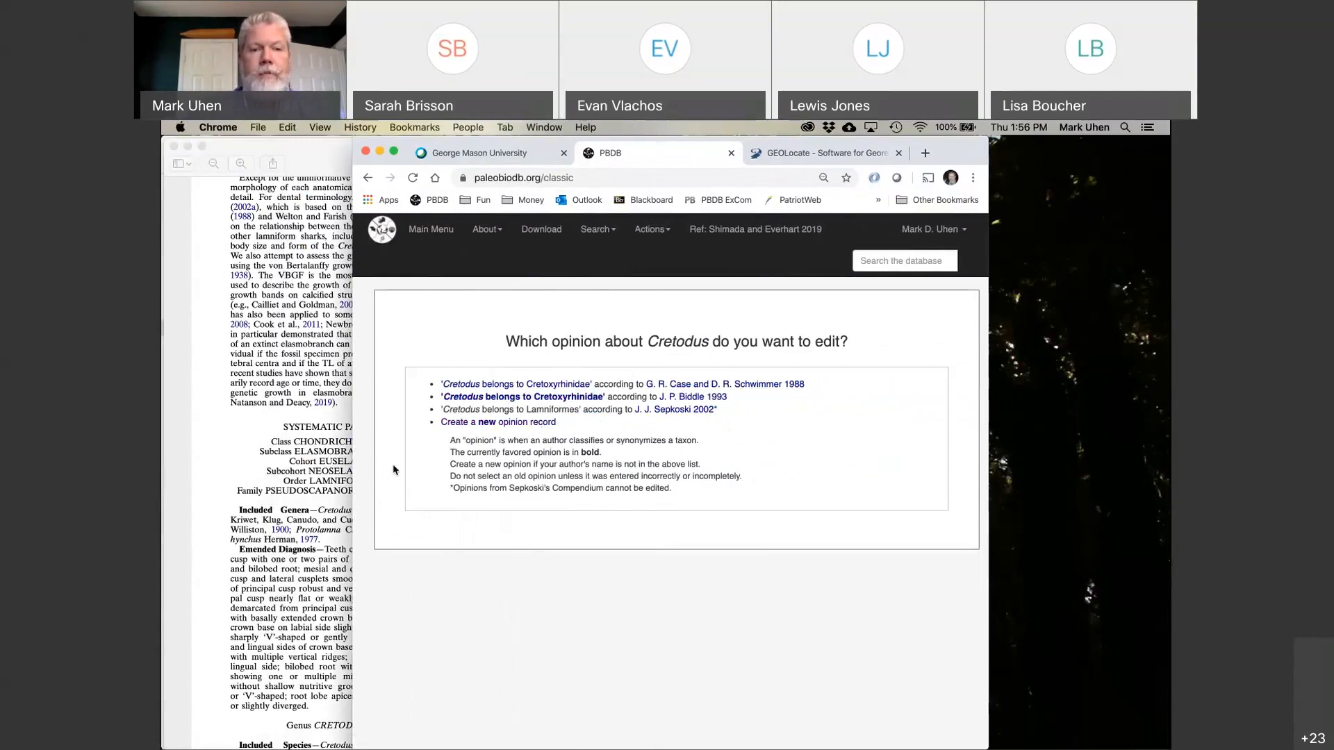
{"action": "left_click", "coordinate": [544, 422]}
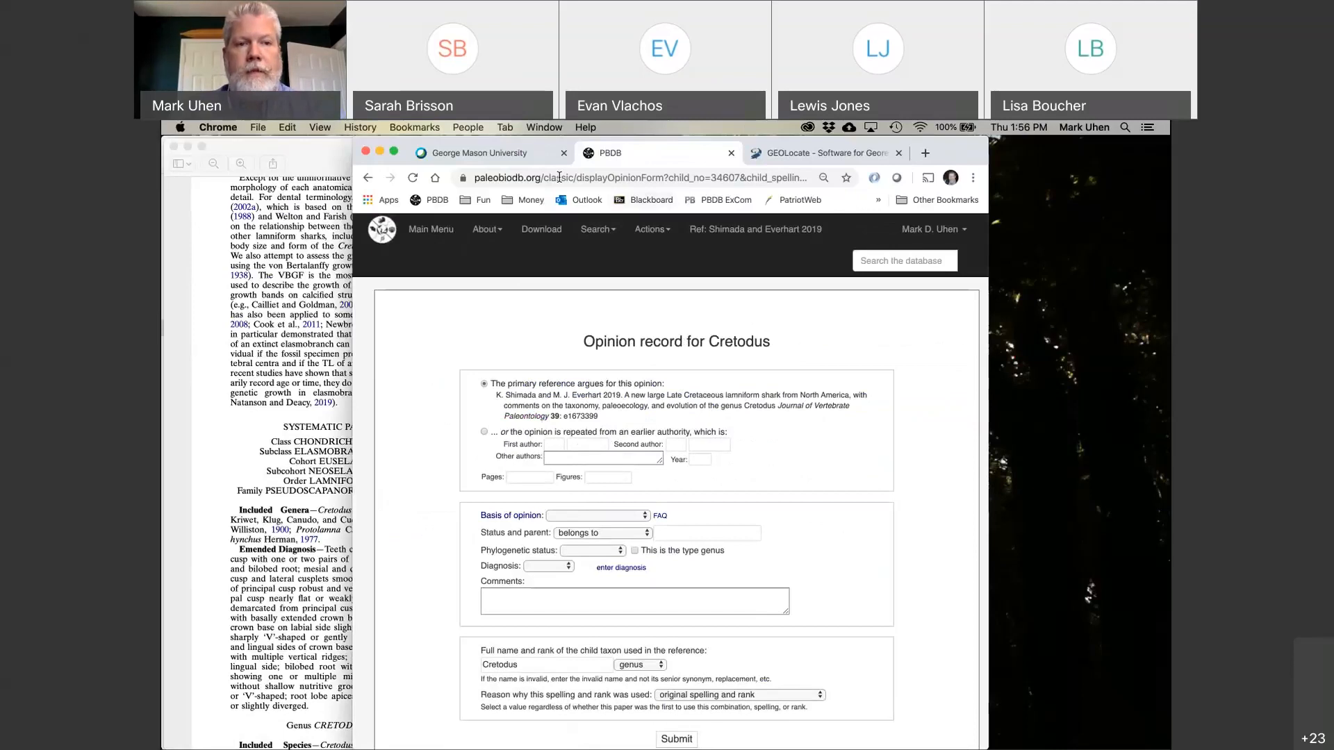
Look up the page number in the paper, set the opinion's pages to 4 and its basis to "stated with evidence".
{"action": "left_click_drag", "start_coordinate": [408, 143], "coordinate": [598, 140]}
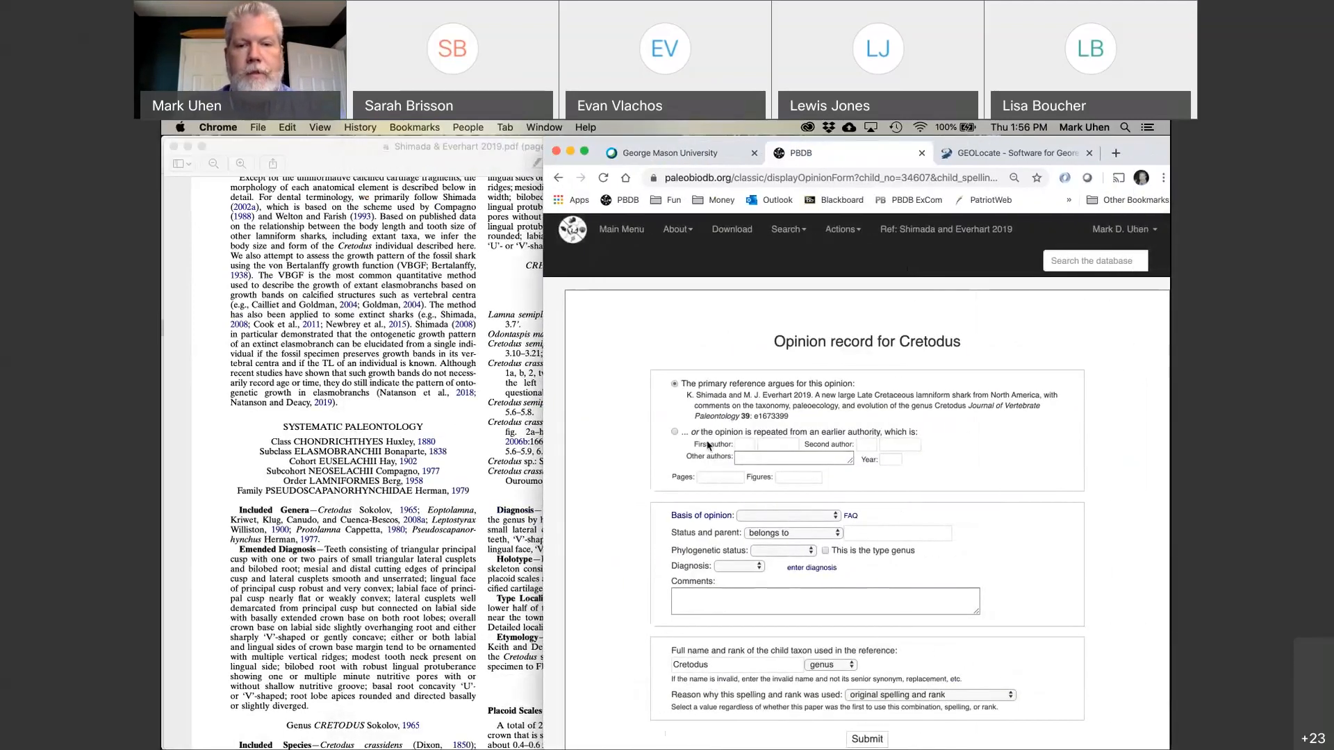
{"action": "scroll", "coordinate": [445, 507], "scroll_direction": "up", "scroll_amount": 3}
{"action": "left_click", "coordinate": [467, 501]}
{"action": "left_click", "coordinate": [851, 575]}
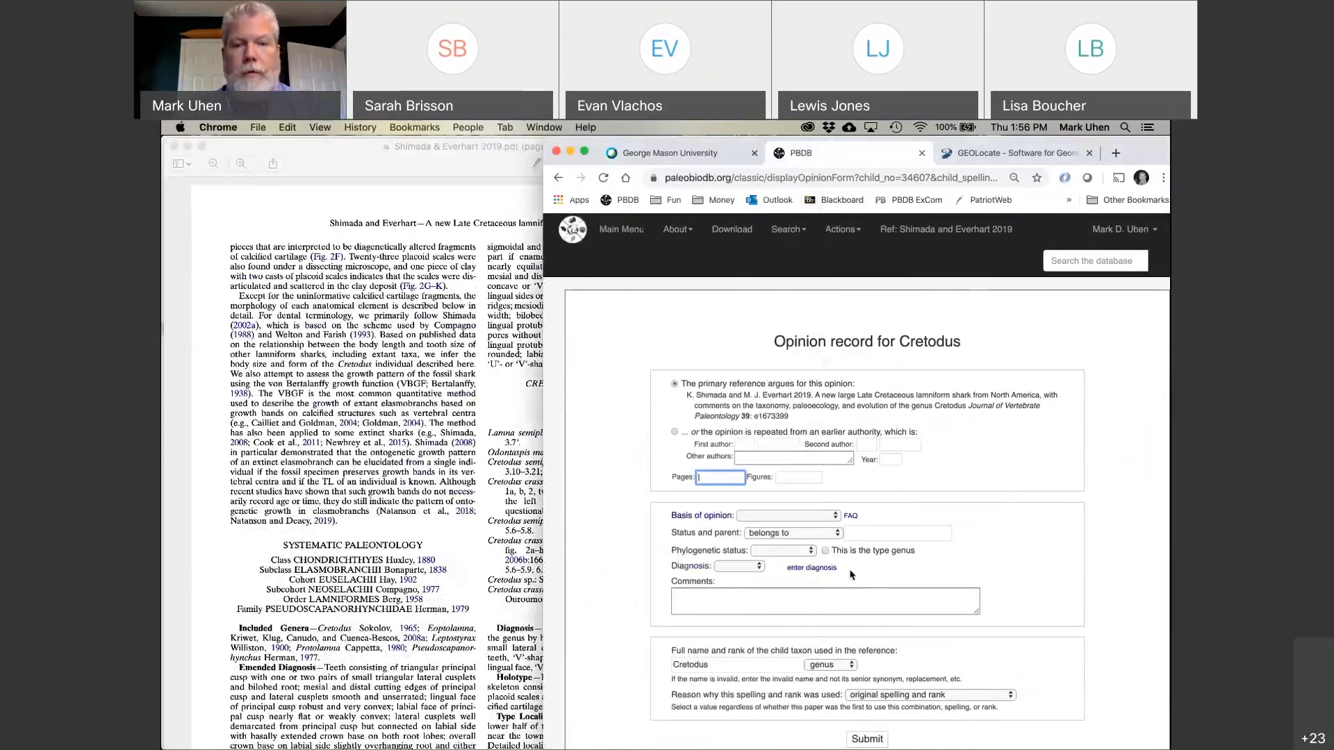
{"action": "type", "text": "4"}
{"action": "left_click", "coordinate": [787, 515]}
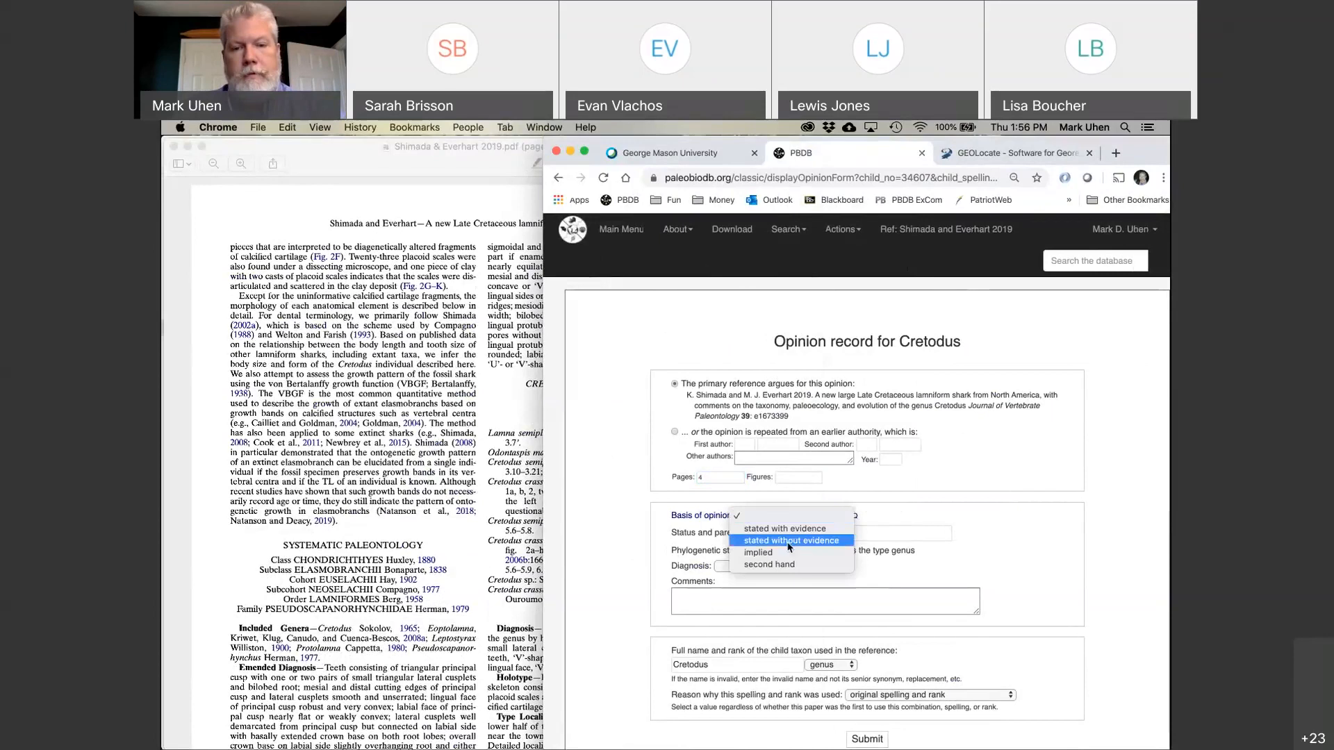
{"action": "left_click", "coordinate": [787, 529]}
Enter Pseudoscapanorhynchidae as the parent taxon that Cretodus belongs to.
{"action": "left_click", "coordinate": [856, 532]}
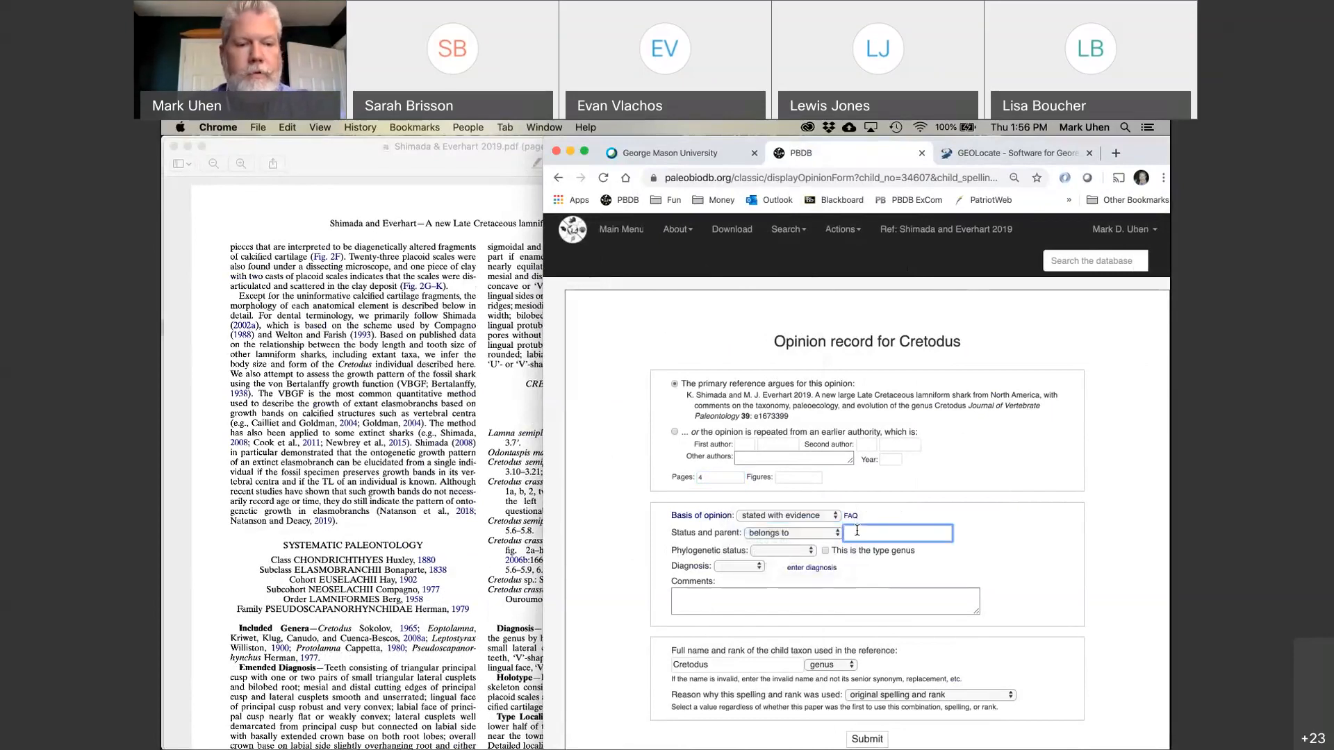
{"action": "type", "text": "Pseudo"}
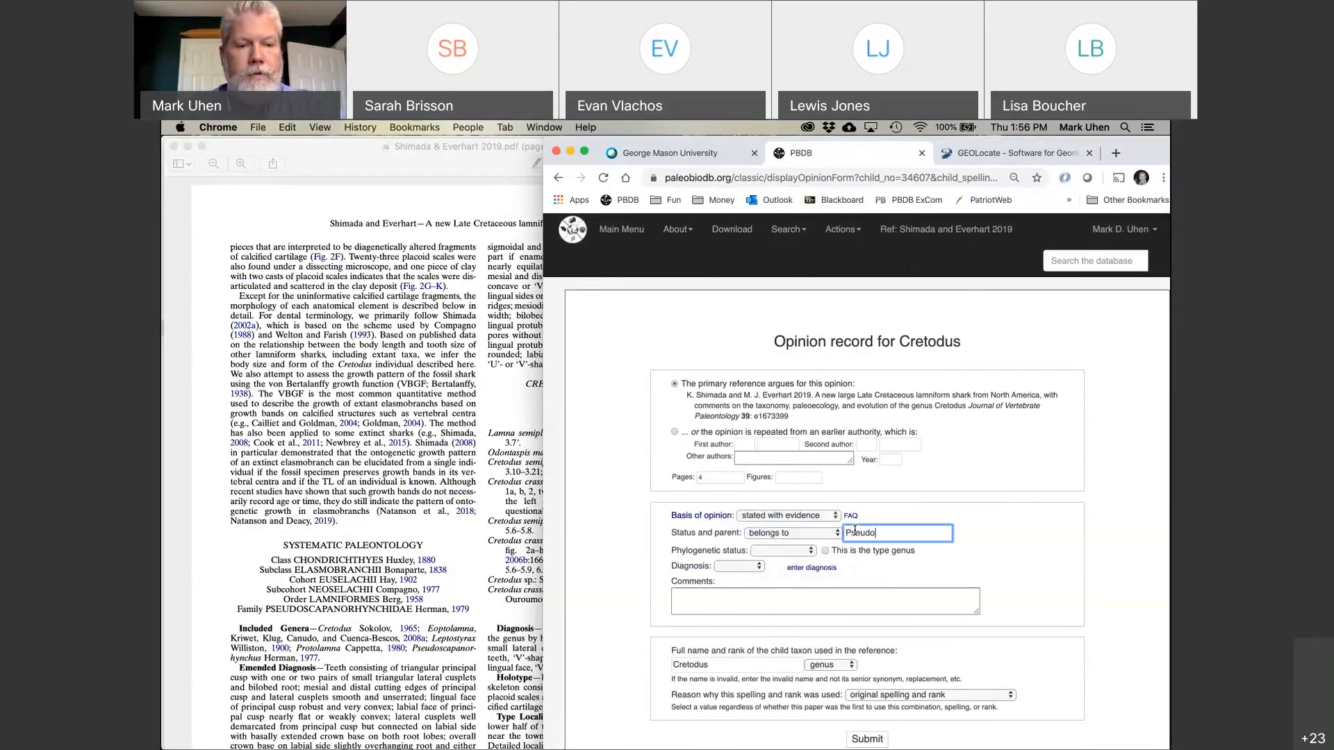
{"action": "type", "text": "scapa"}
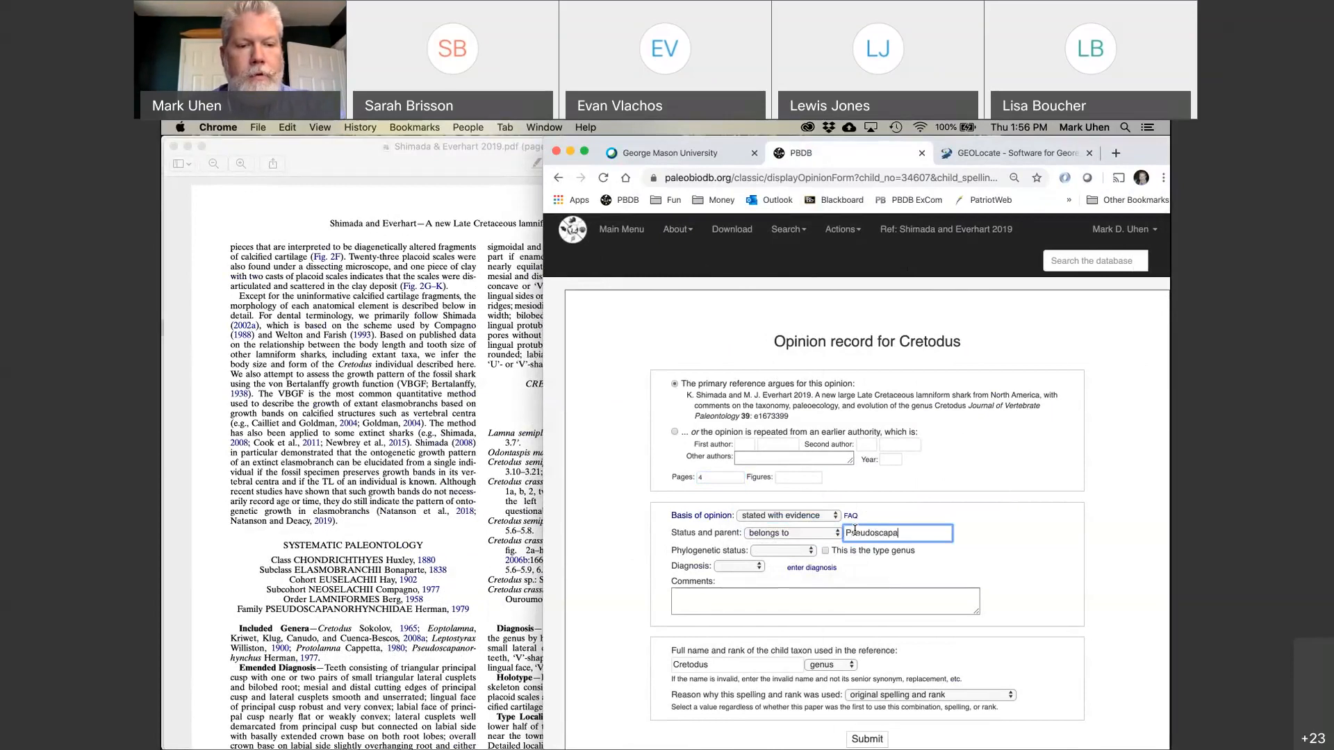
{"action": "type", "text": "norhynchidae"}
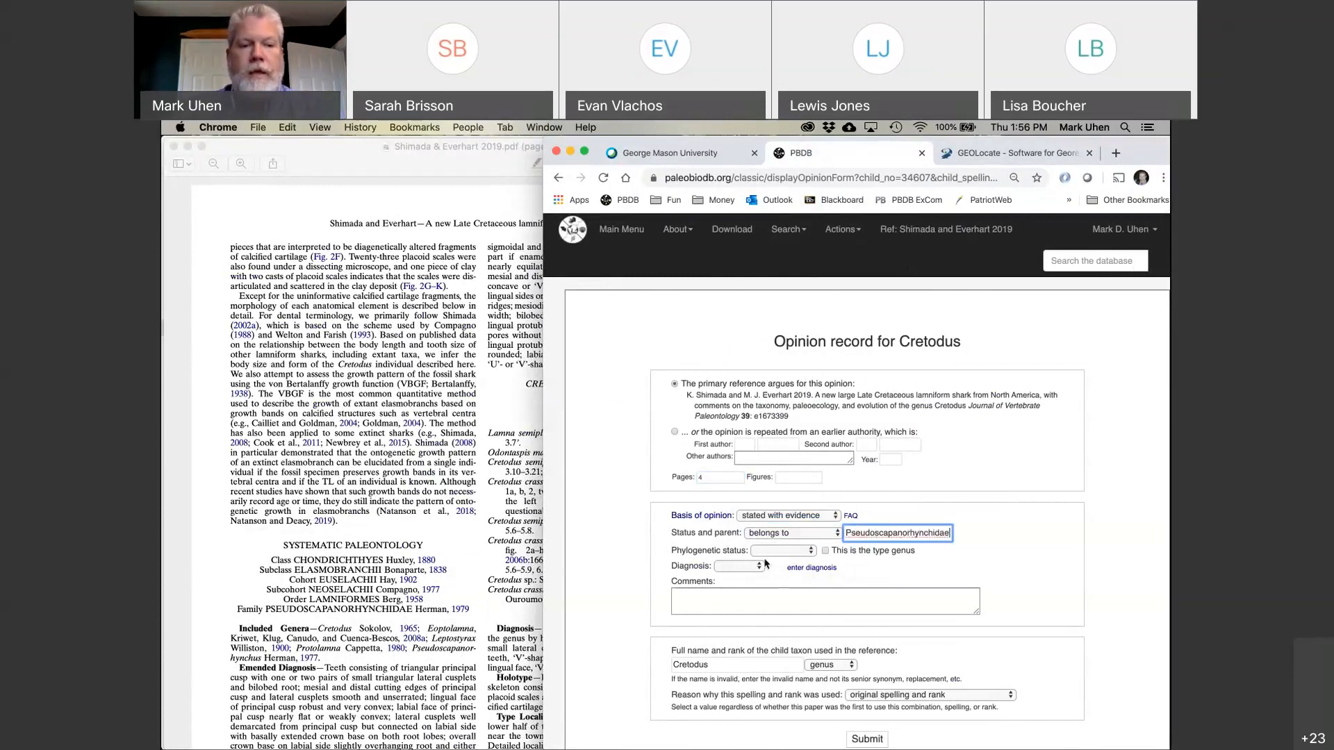
Check the genus Cretodus diagnosis in the paper and set the opinion's diagnosis type to "emended".
{"action": "scroll", "coordinate": [525, 565], "scroll_direction": "down", "scroll_amount": 3}
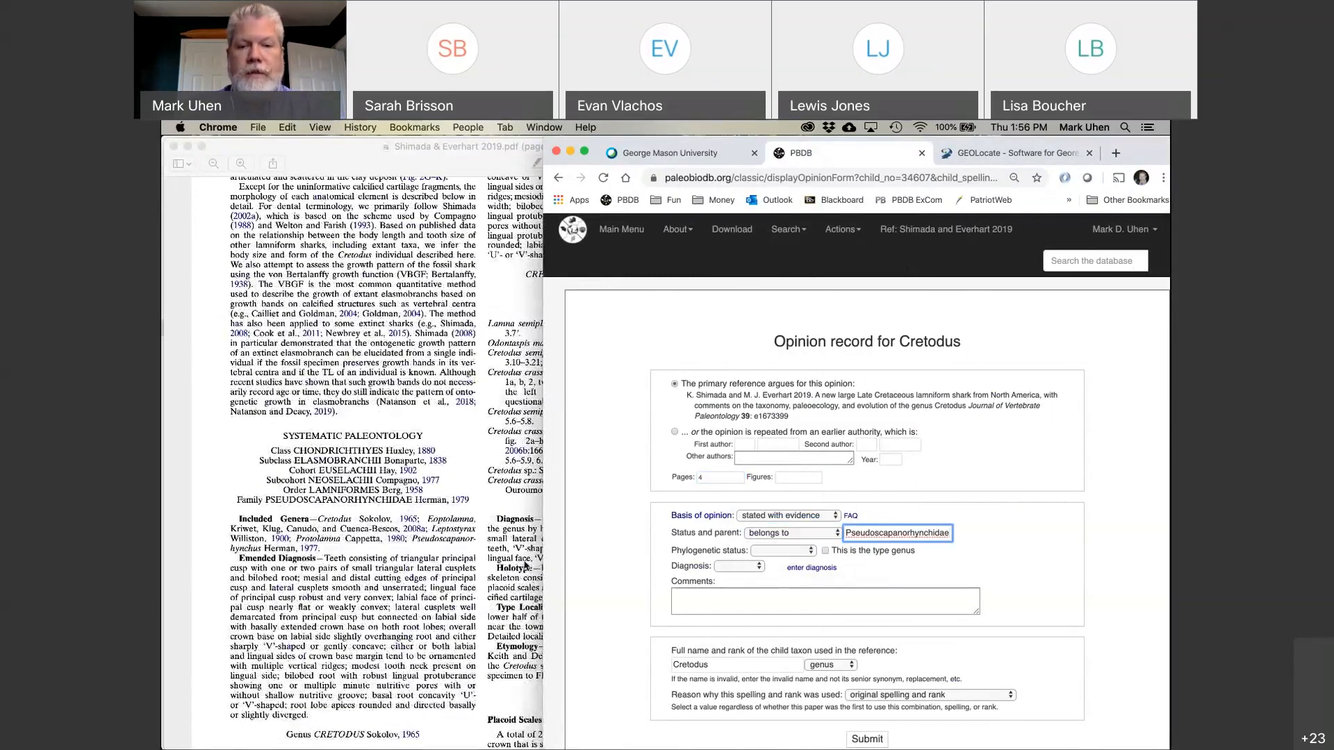
{"action": "left_click", "coordinate": [750, 567]}
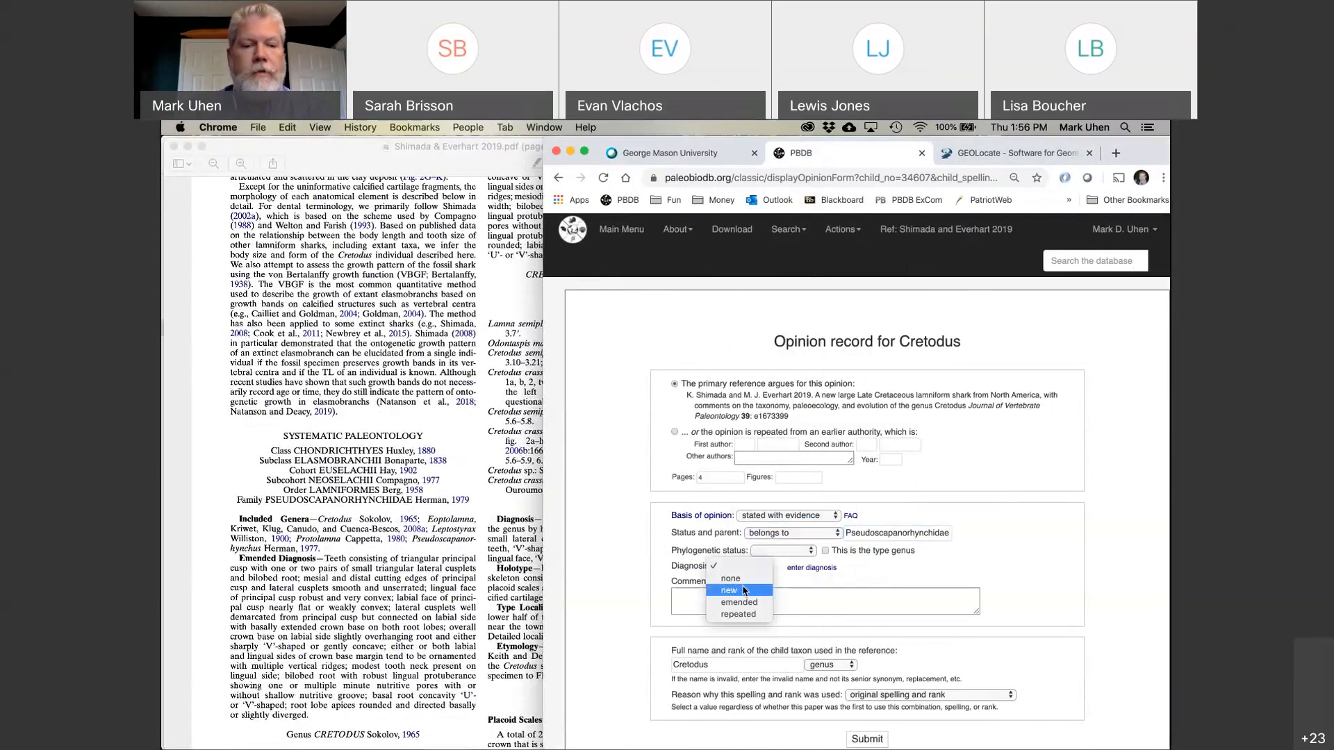
{"action": "scroll", "coordinate": [380, 632], "scroll_direction": "down", "scroll_amount": 4}
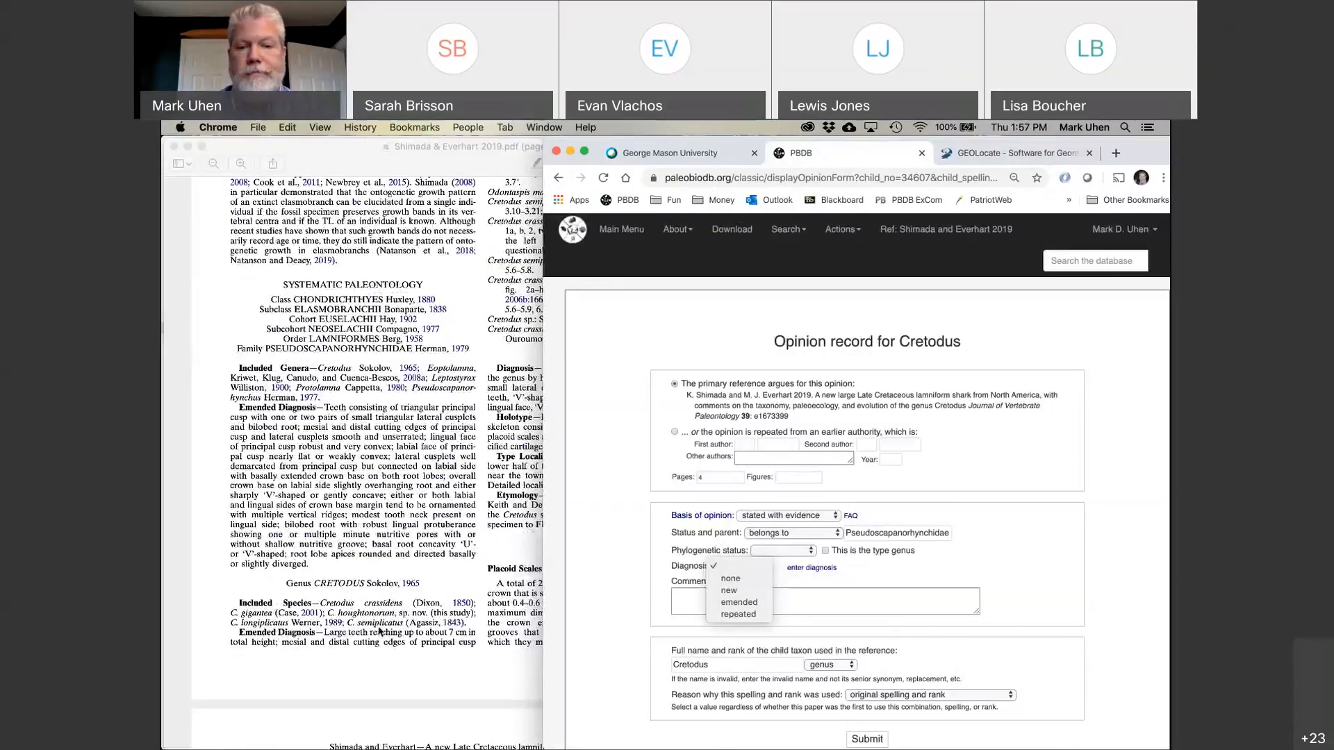
{"action": "left_click", "coordinate": [738, 602]}
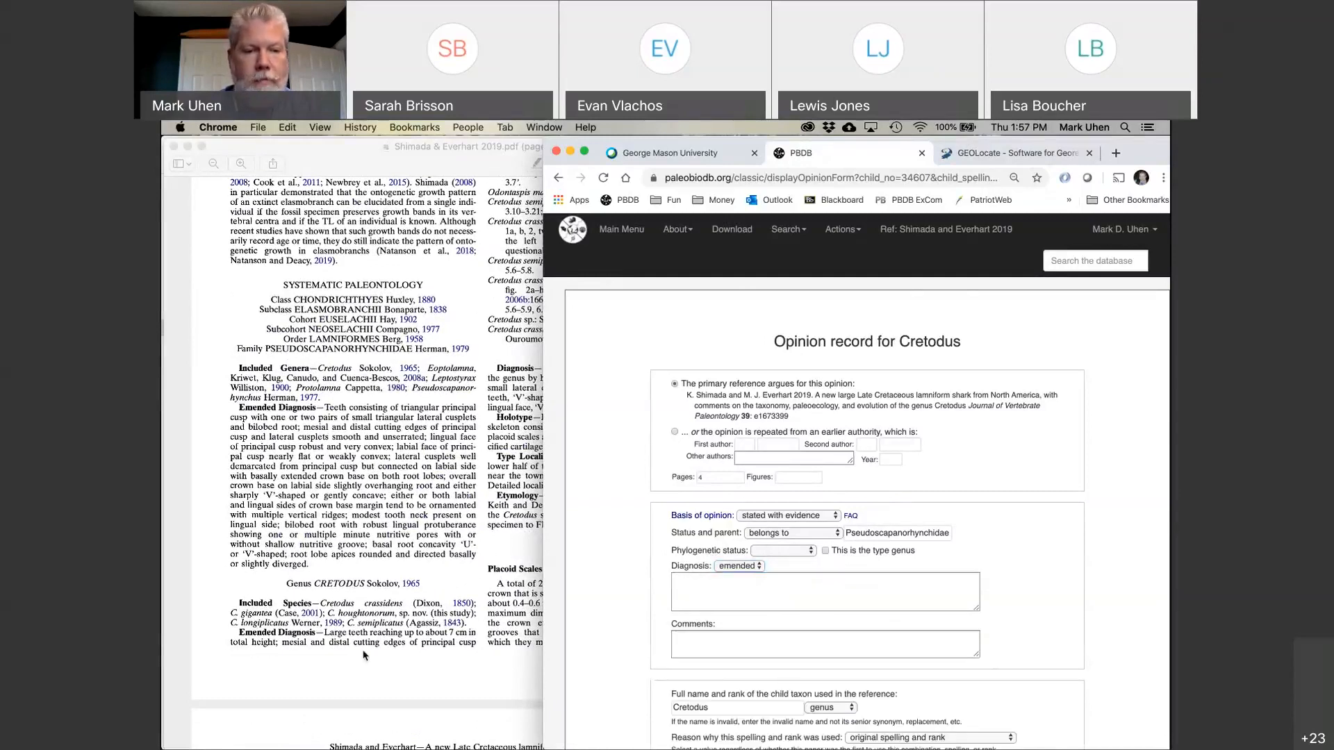
Copy the emended diagnosis of genus Cretodus from the paper into the opinion's diagnosis, tidy the text and submit the record.
{"action": "left_click", "coordinate": [364, 655]}
{"action": "left_click_drag", "start_coordinate": [323, 634], "coordinate": [689, 371]}
{"action": "key", "text": "super+c"}
{"action": "left_click", "coordinate": [870, 586]}
{"action": "key", "text": "super+v"}
{"action": "scroll", "coordinate": [734, 596], "scroll_direction": "up", "scroll_amount": 1}
{"action": "left_click", "coordinate": [674, 603]}
{"action": "key", "text": "BackSpace"}
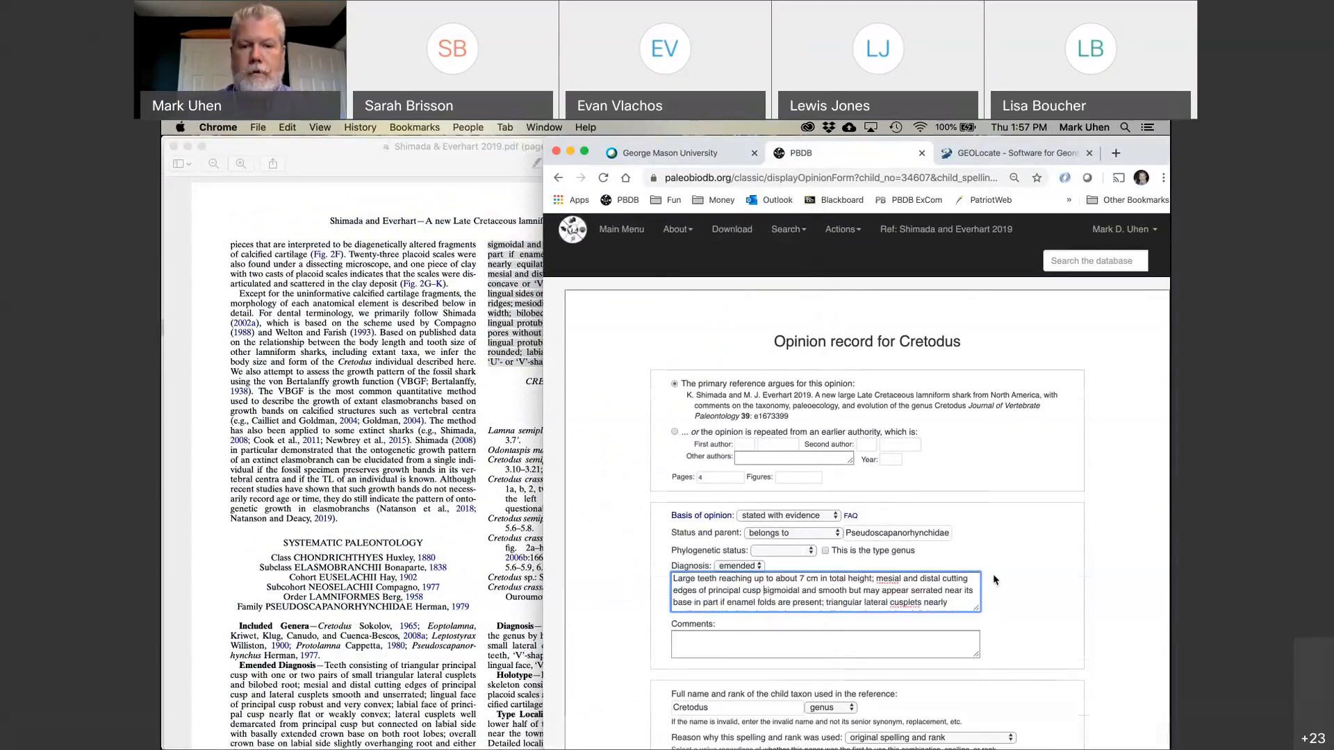
{"action": "scroll", "coordinate": [836, 636], "scroll_direction": "down", "scroll_amount": 3}
{"action": "left_click", "coordinate": [877, 686]}
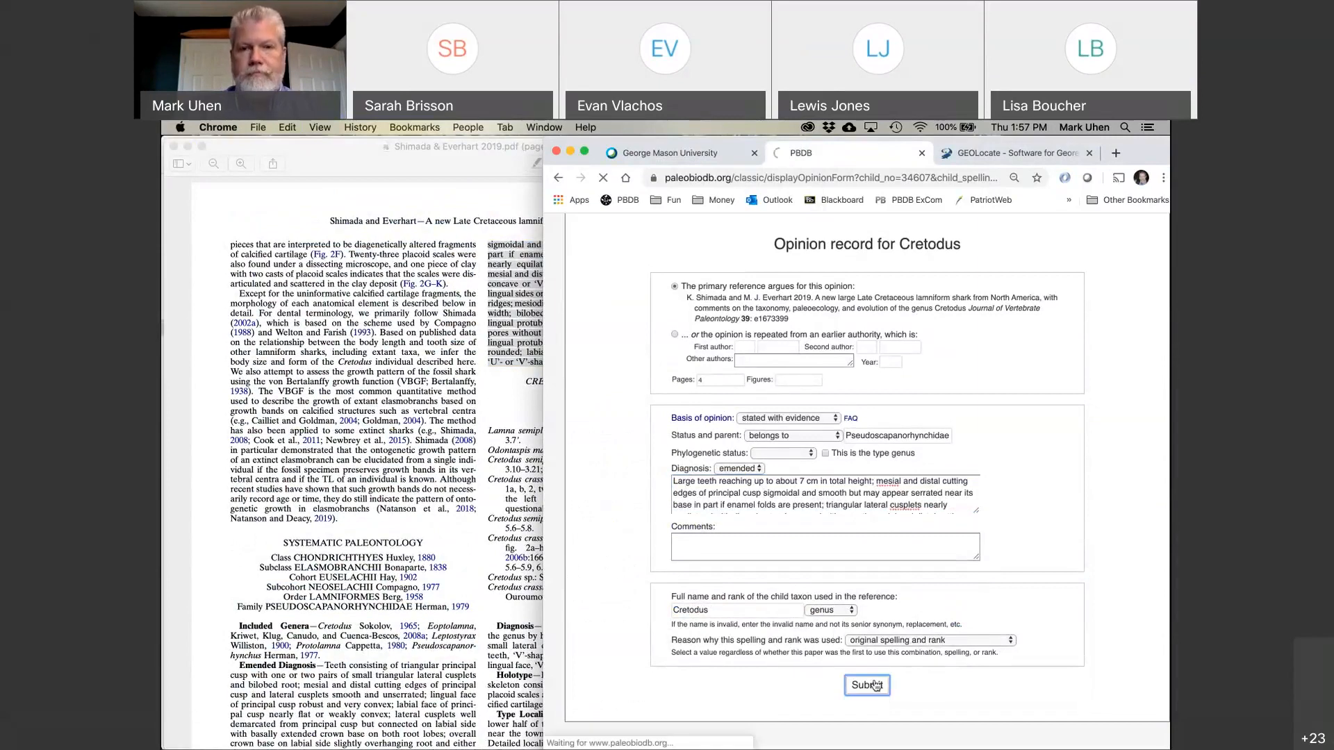
Check the family classification in the paper and start a new authority record for Pseudoscapanorhynchidae.
{"action": "left_click_drag", "start_coordinate": [1147, 136], "coordinate": [928, 134]}
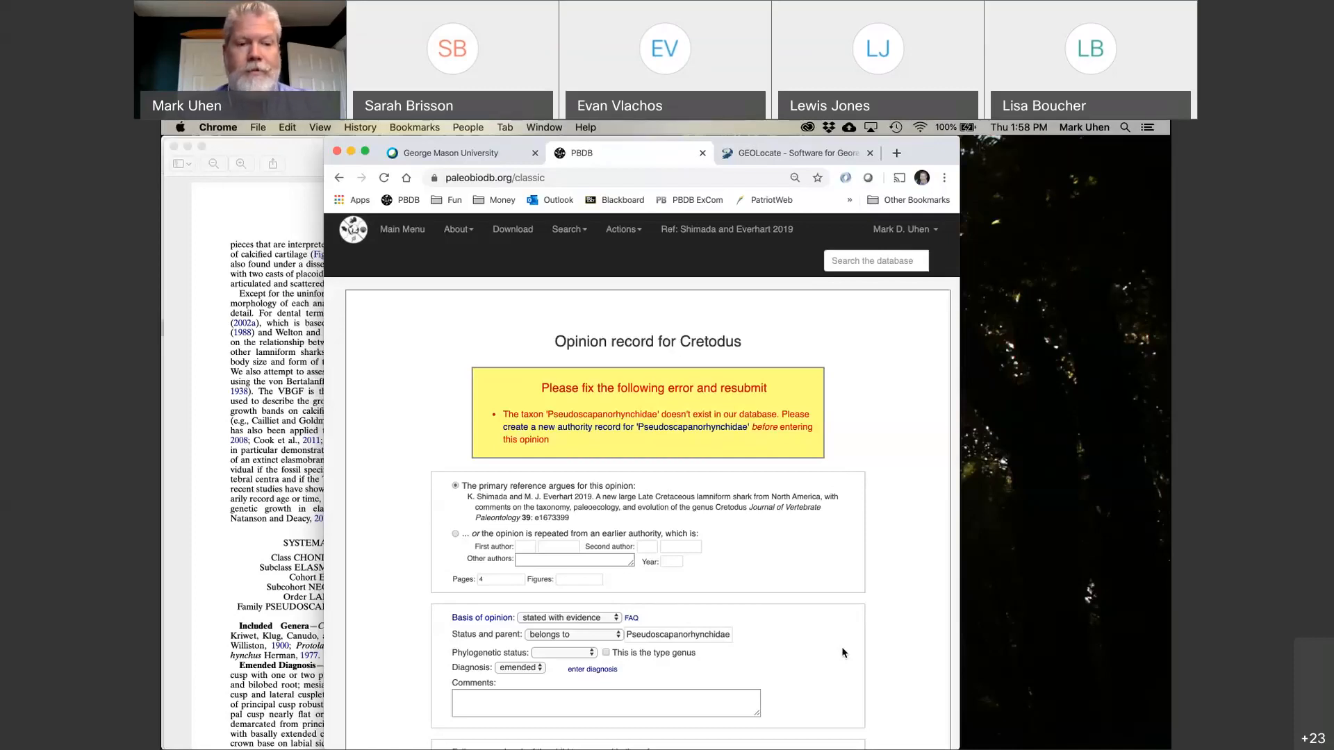
{"action": "left_click", "coordinate": [238, 590]}
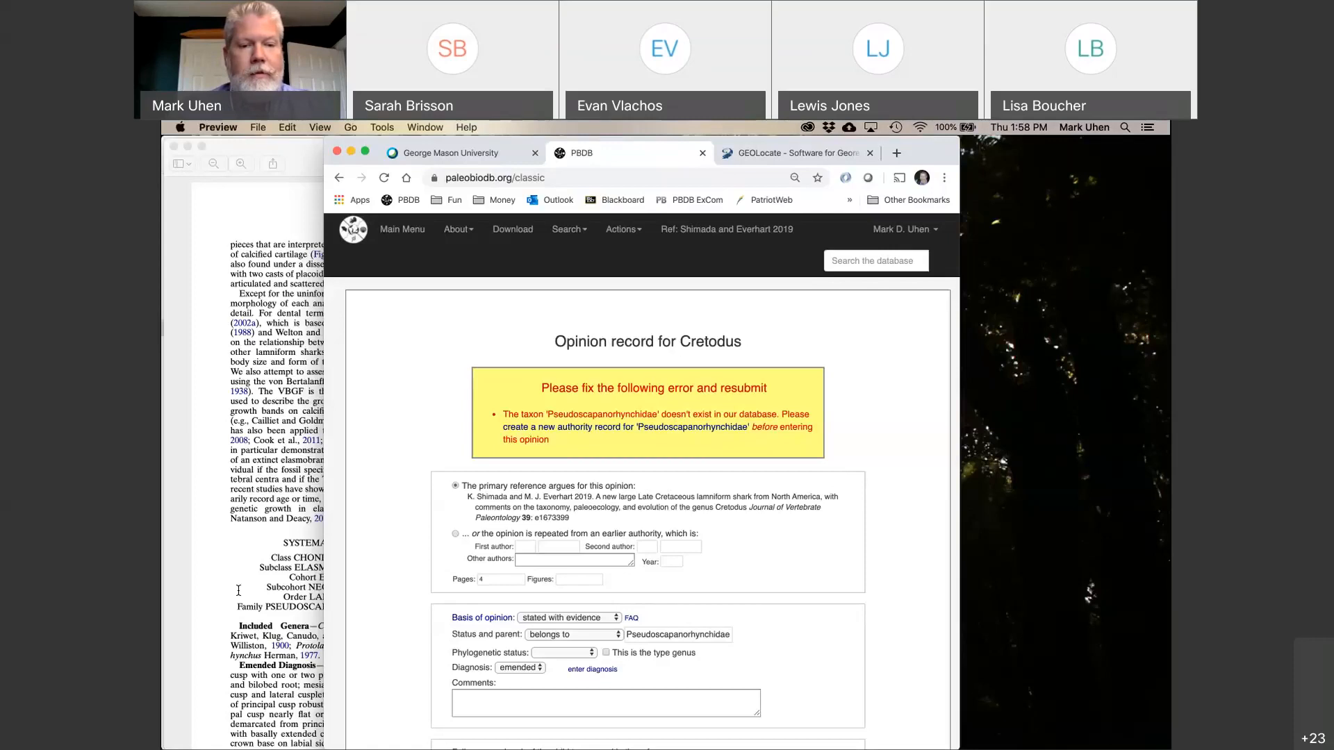
{"action": "scroll", "coordinate": [417, 521], "scroll_direction": "down", "scroll_amount": 4}
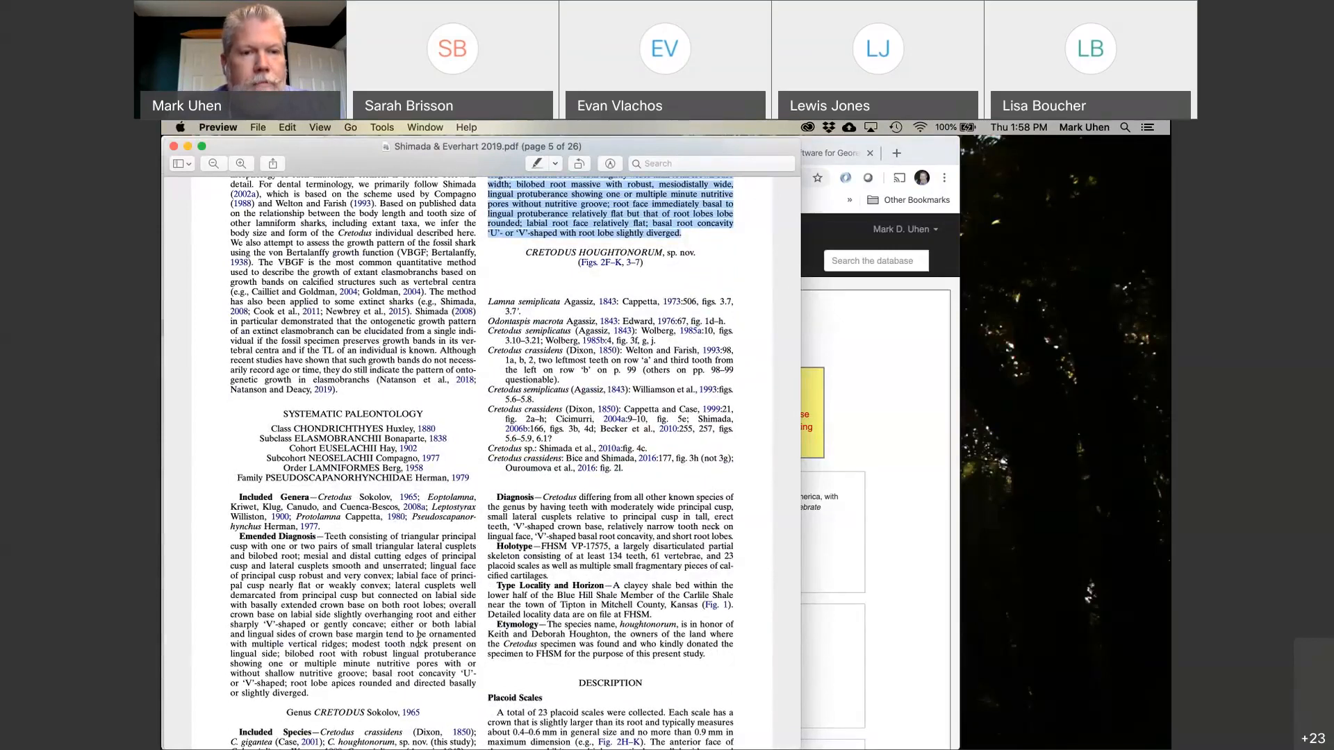
{"action": "scroll", "coordinate": [419, 643], "scroll_direction": "up", "scroll_amount": 3}
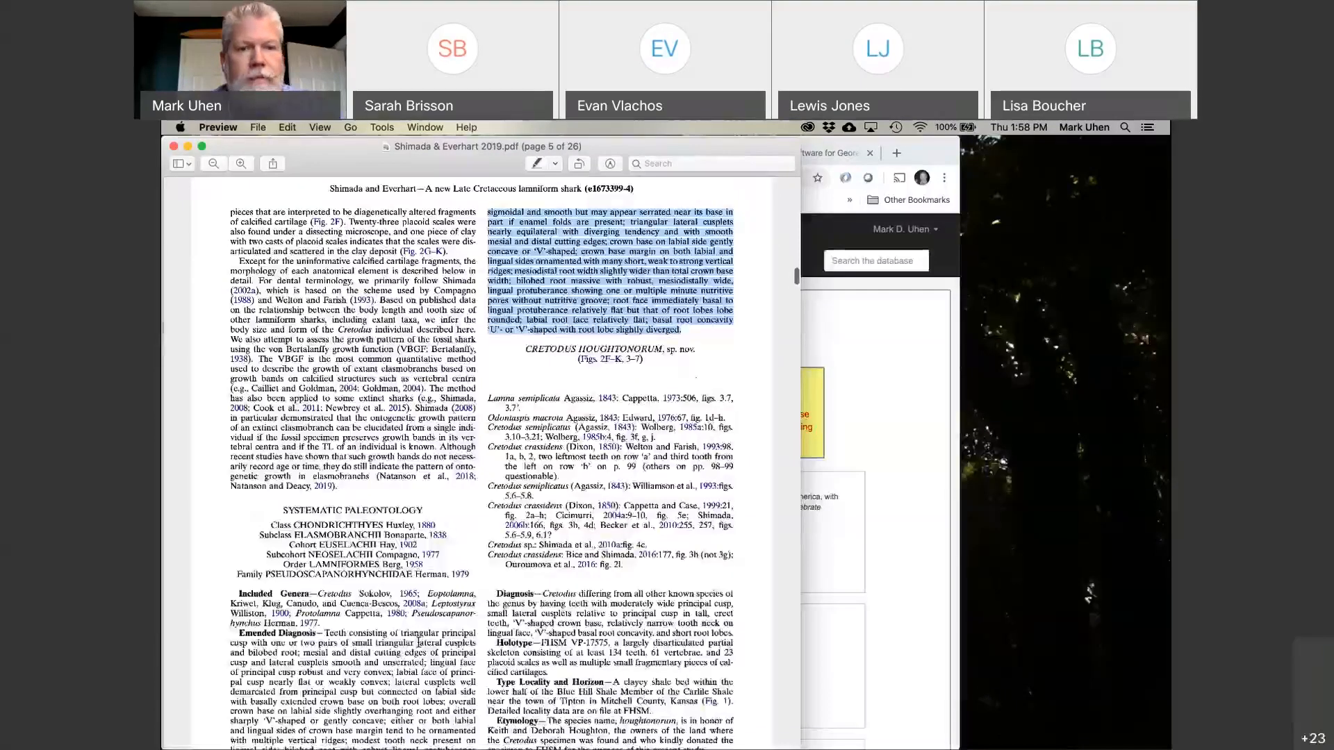
{"action": "left_click", "coordinate": [846, 672]}
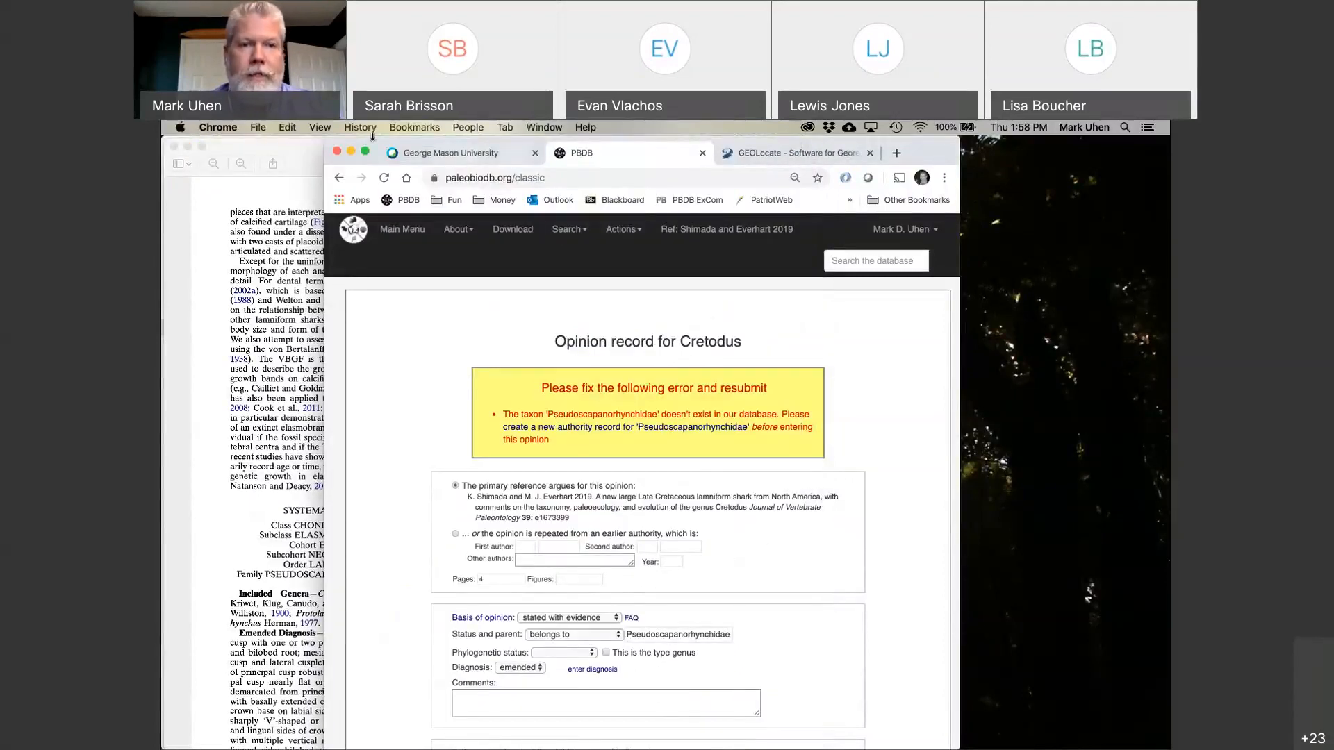
{"action": "left_click_drag", "start_coordinate": [372, 136], "coordinate": [511, 125]}
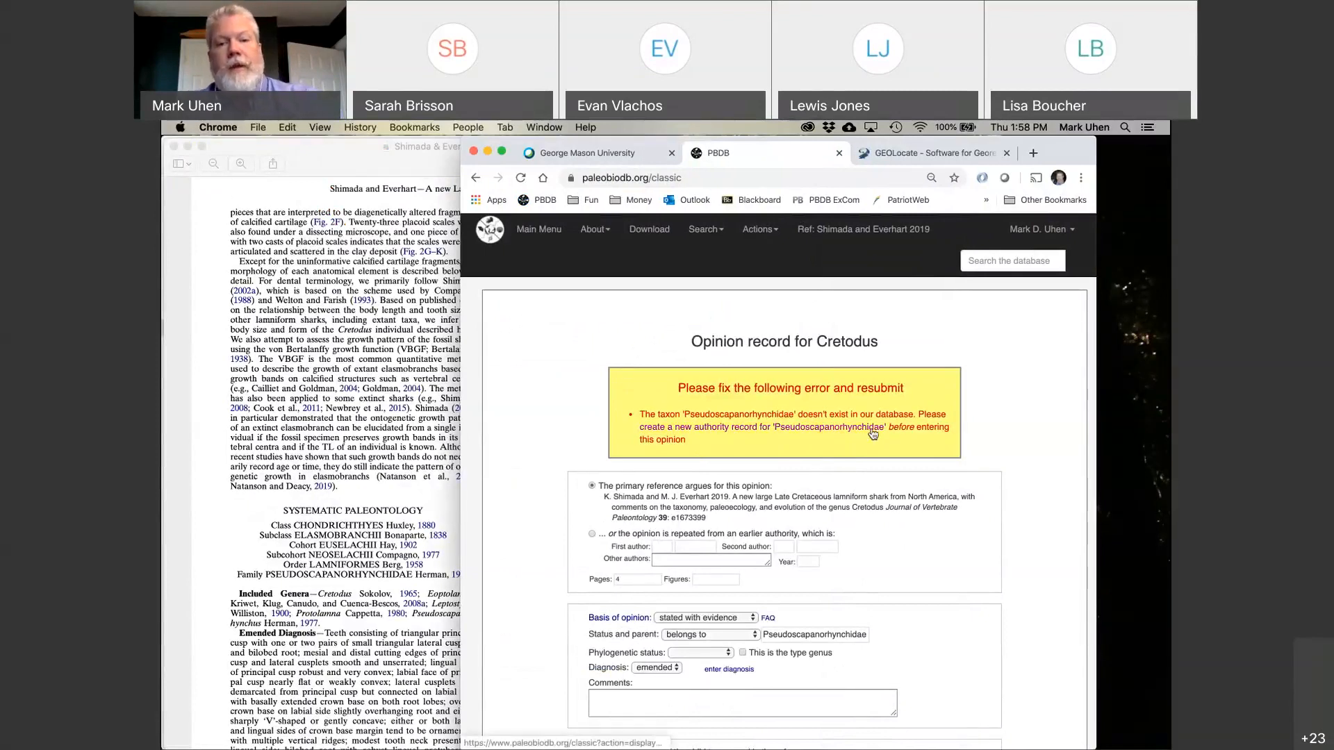
{"action": "left_click", "coordinate": [835, 436]}
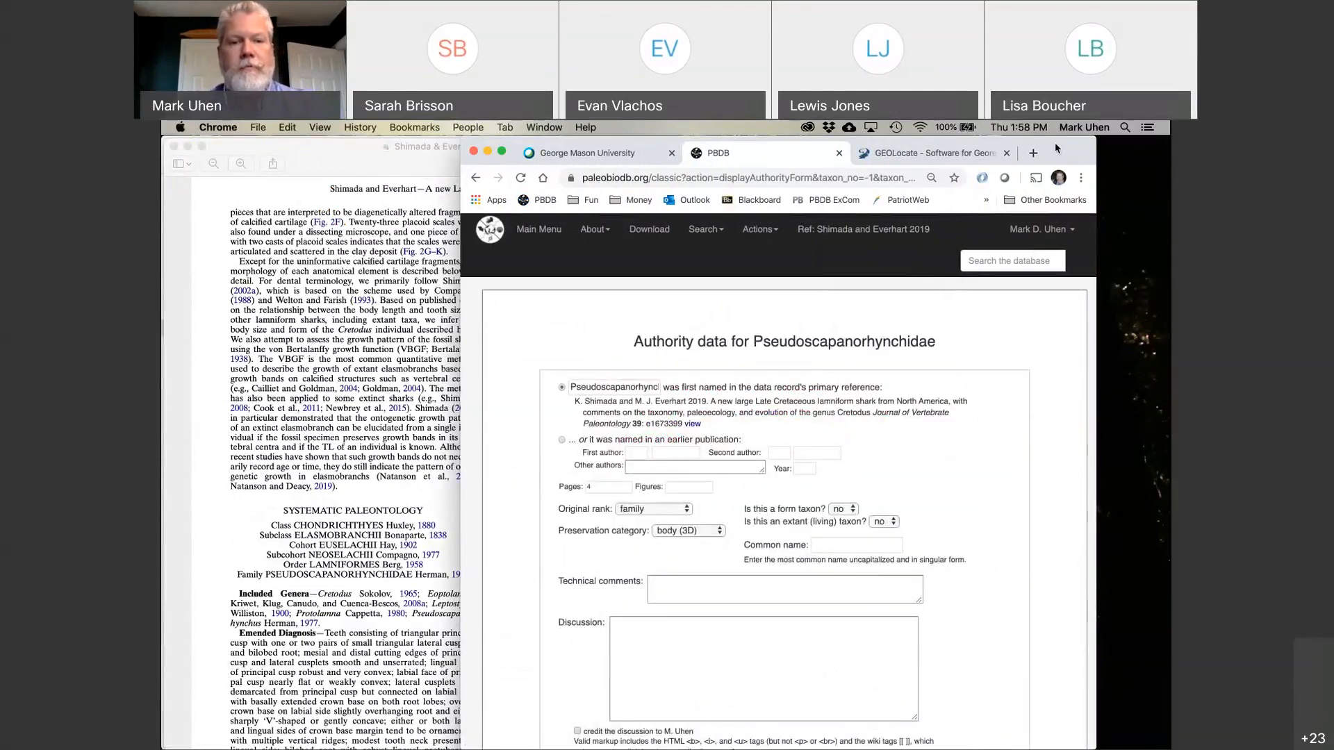
{"action": "left_click_drag", "start_coordinate": [1058, 148], "coordinate": [952, 148]}
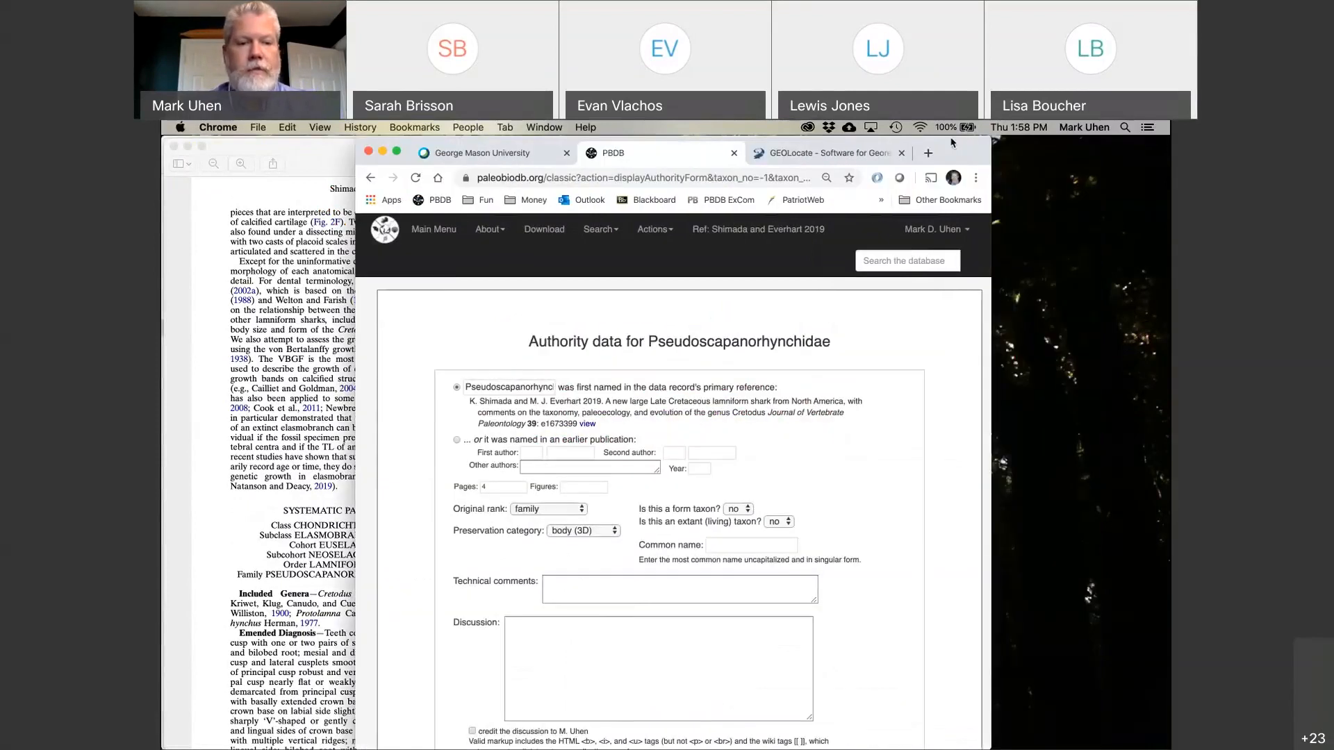
Check the family's authorship in the paper and attribute Pseudoscapanorhynchidae to an earlier publication, entering the cited first author and the year 1979.
{"action": "left_click", "coordinate": [201, 673]}
{"action": "double_click", "coordinate": [430, 573]}
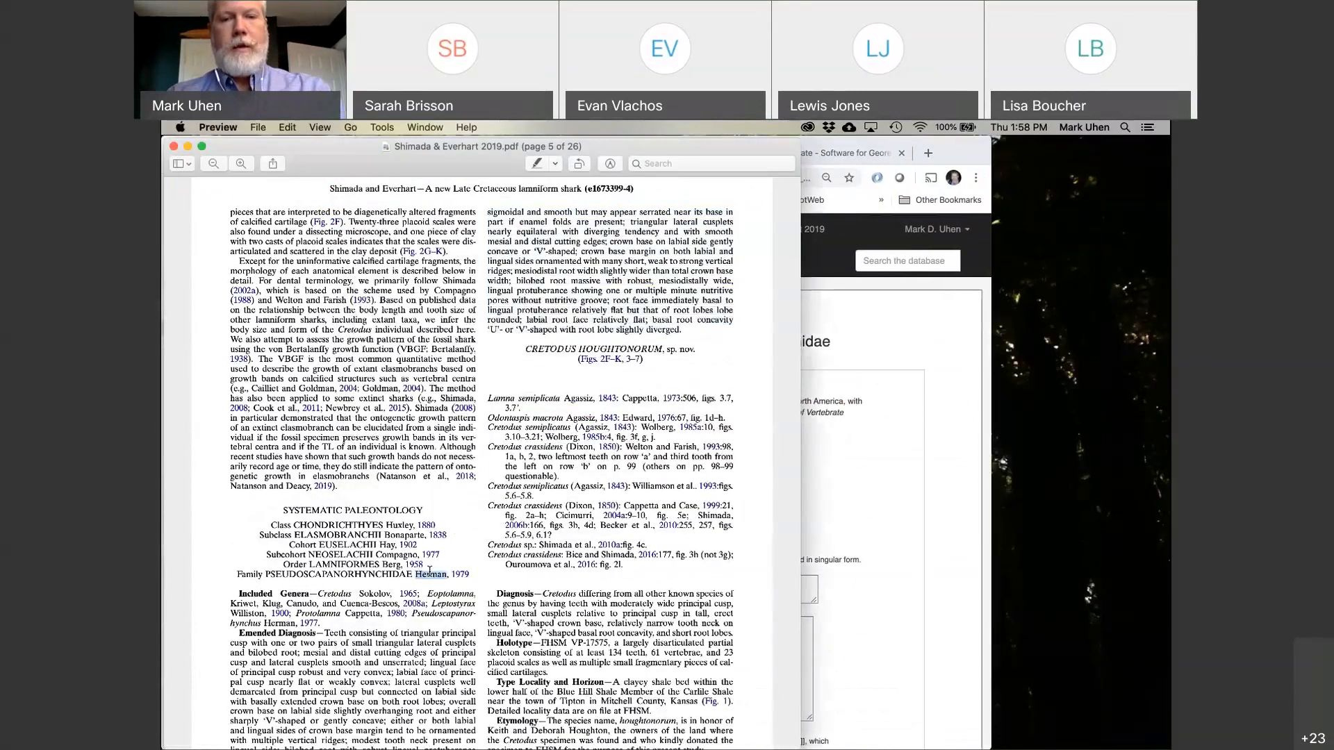
{"action": "left_click", "coordinate": [862, 703]}
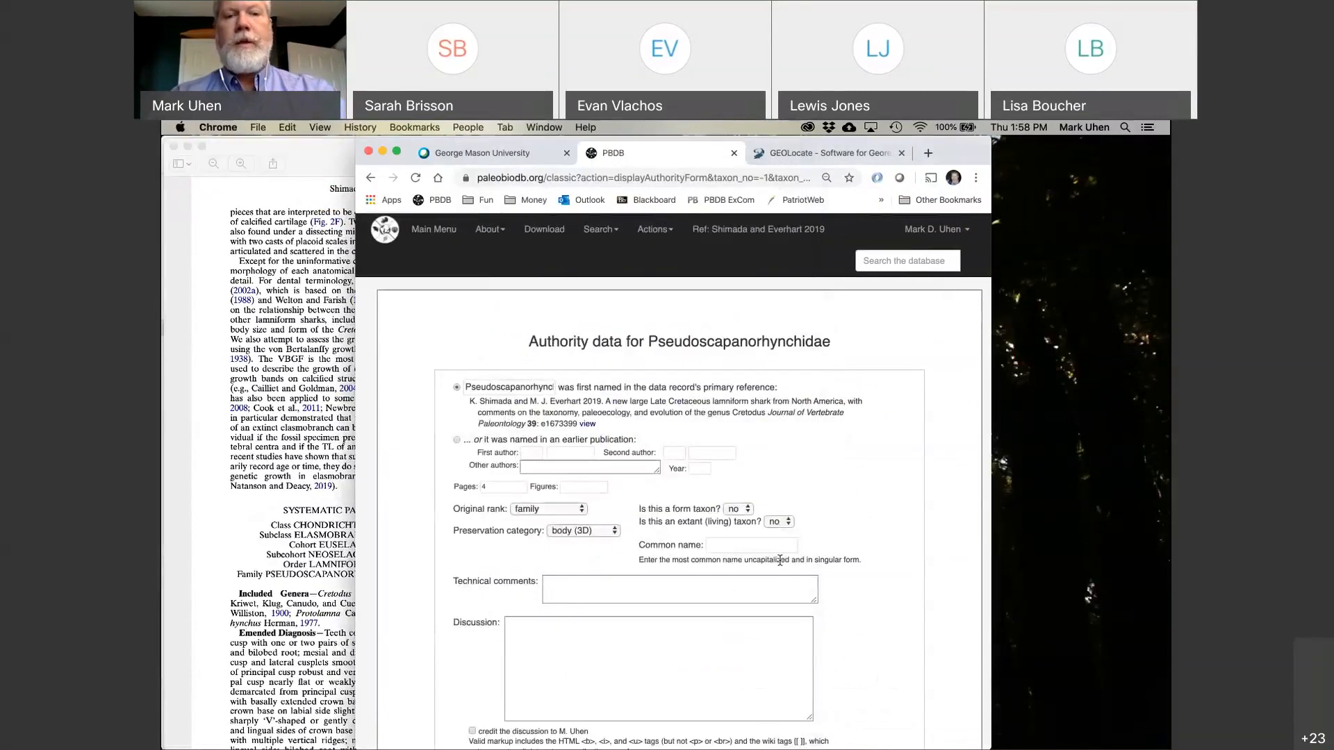
{"action": "left_click", "coordinate": [456, 440]}
{"action": "left_click", "coordinate": [570, 453]}
{"action": "type", "text": "Herman"}
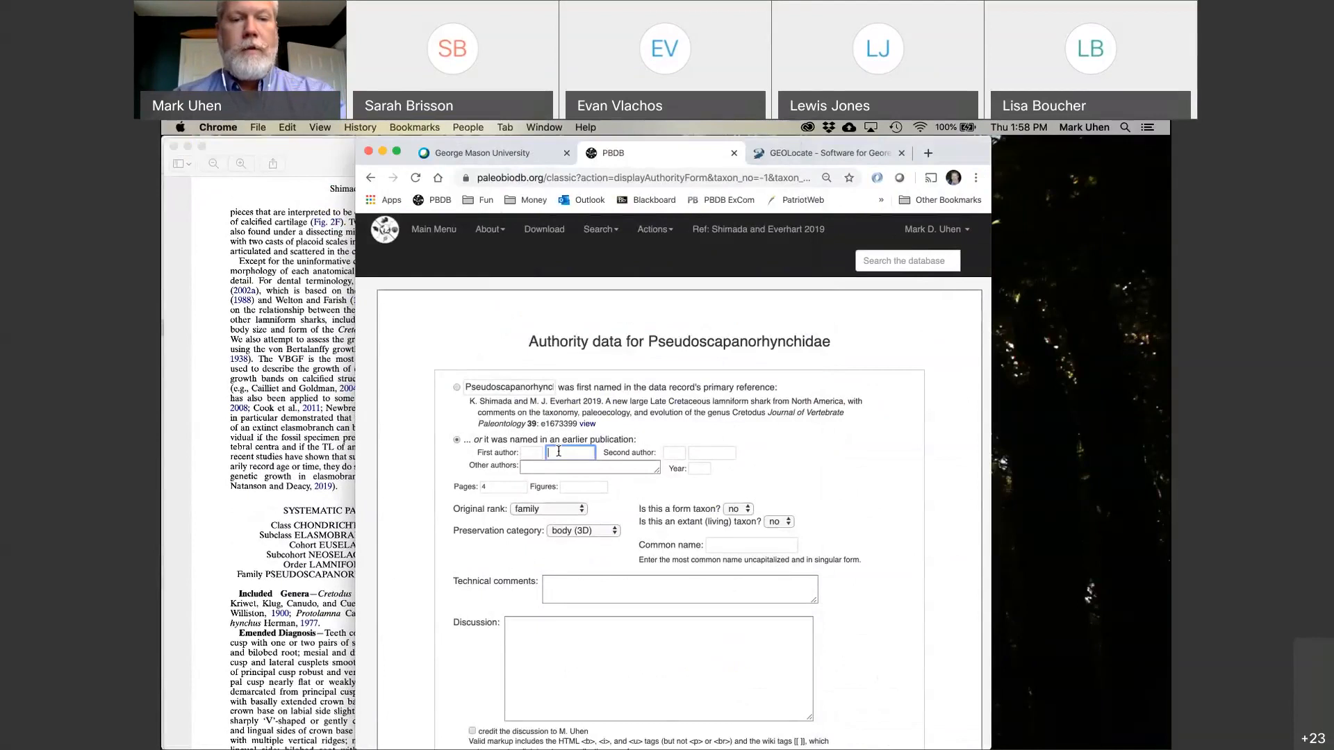
{"action": "left_click", "coordinate": [334, 513]}
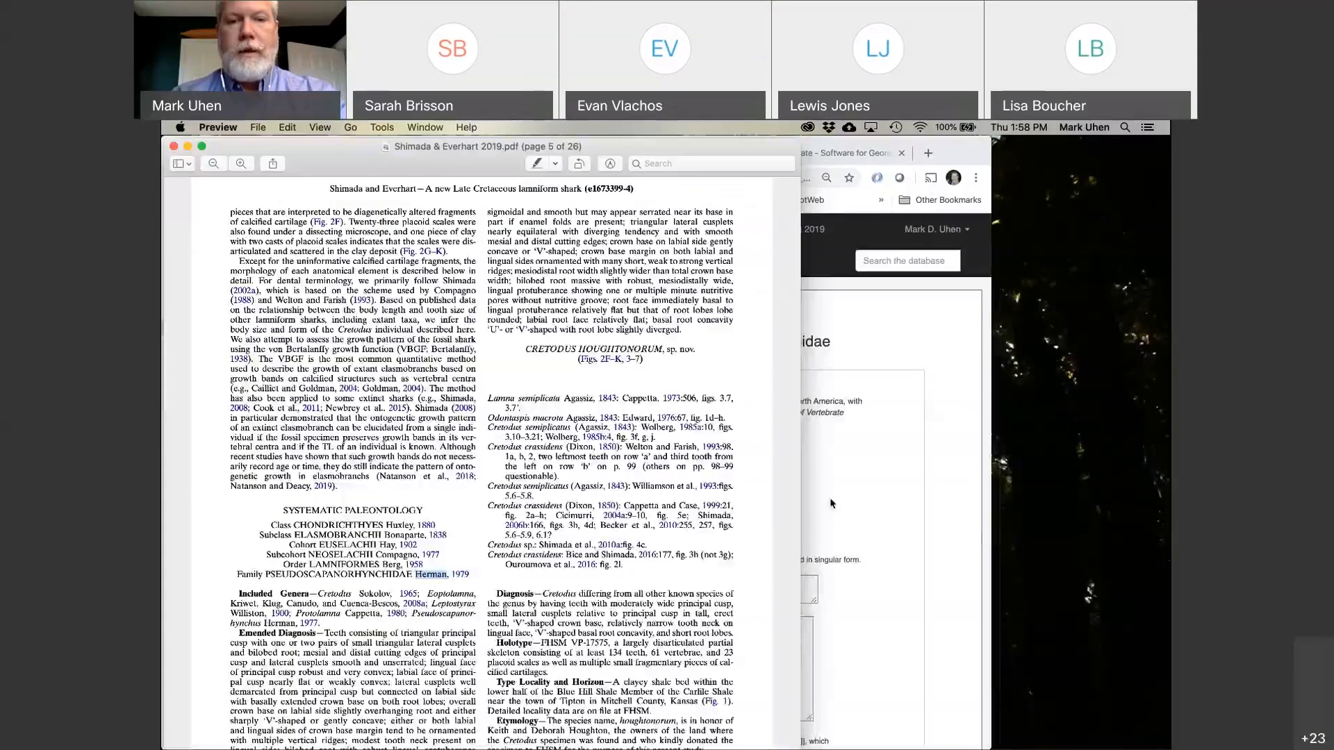
{"action": "left_click", "coordinate": [701, 469]}
{"action": "type", "text": "19"}
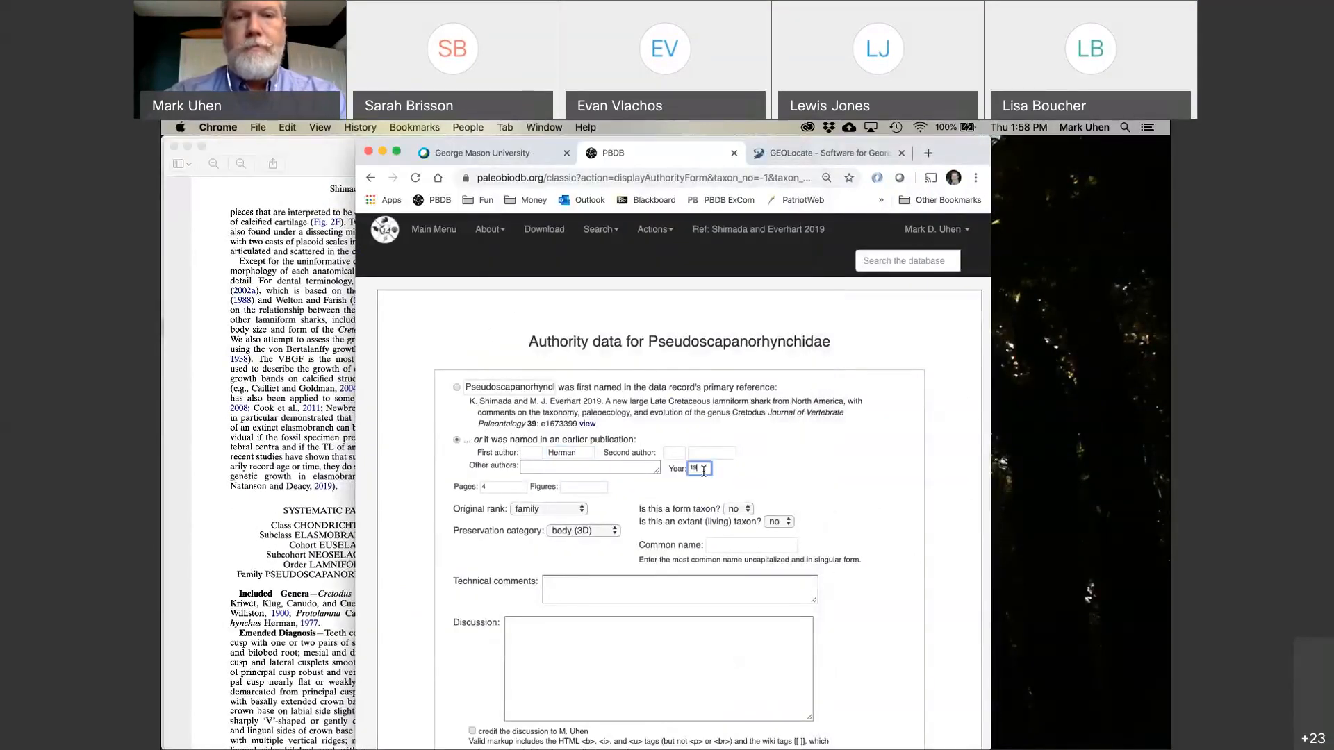
{"action": "type", "text": "79"}
Clear the page number from the Pseudoscapanorhynchidae authority record and submit it.
{"action": "left_click", "coordinate": [508, 488]}
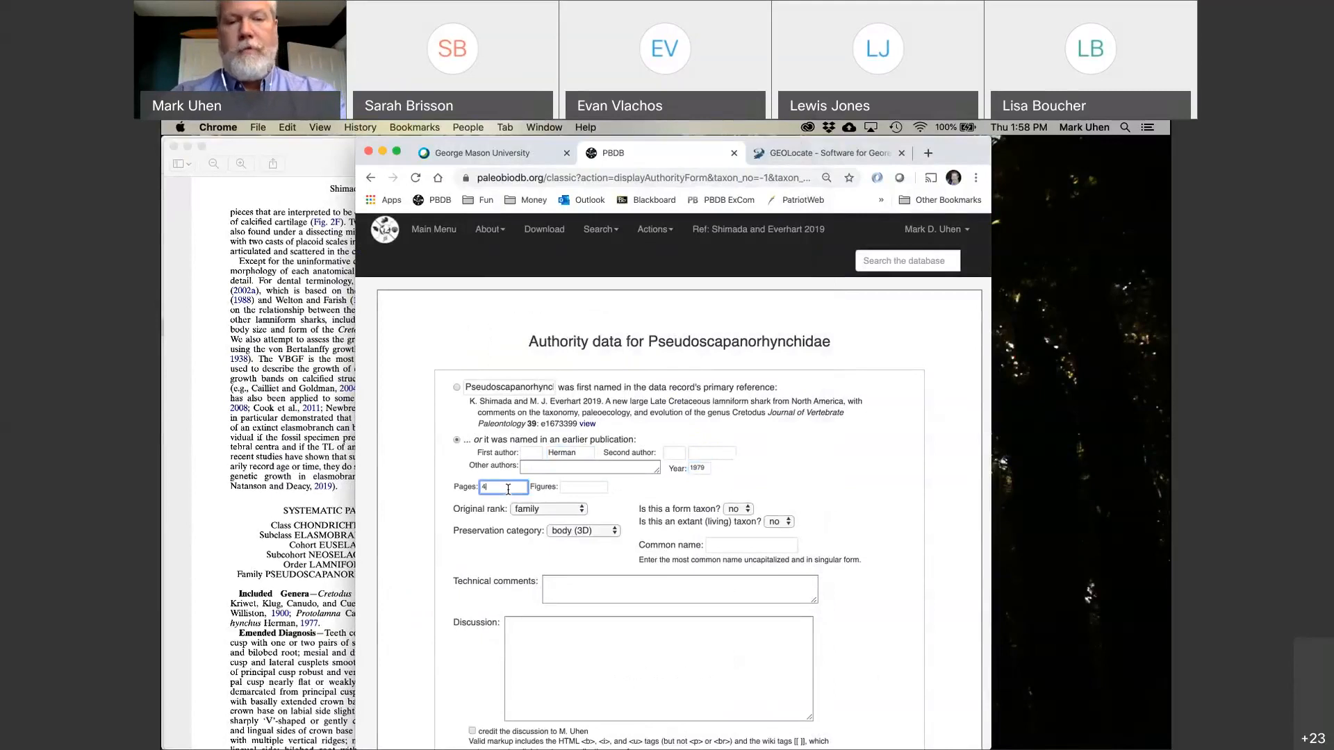
{"action": "left_click", "coordinate": [206, 548]}
{"action": "left_click", "coordinate": [863, 581]}
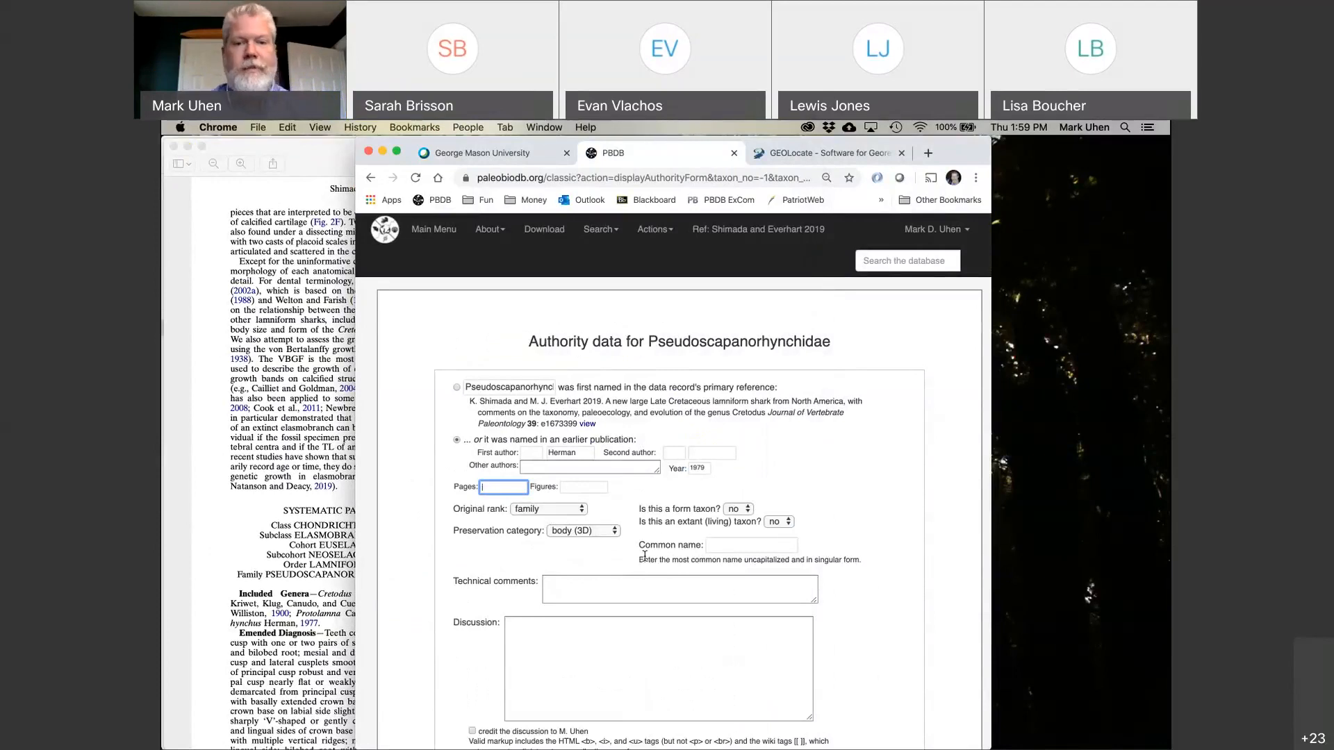
{"action": "scroll", "coordinate": [644, 556], "scroll_direction": "down", "scroll_amount": 3}
{"action": "left_click", "coordinate": [651, 647]}
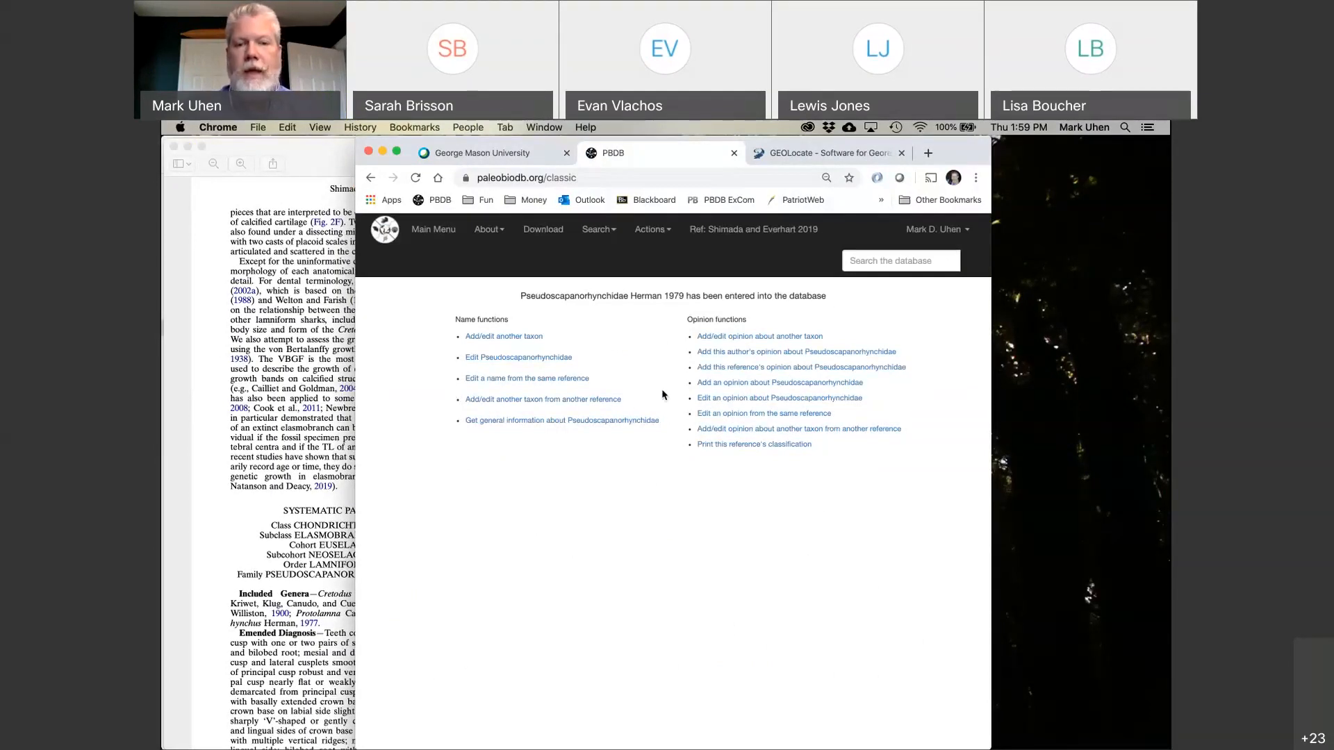
Start an opinion record for Pseudoscapanorhynchidae and enter Lamniformes as the parent taxon it belongs to.
{"action": "left_click", "coordinate": [733, 384]}
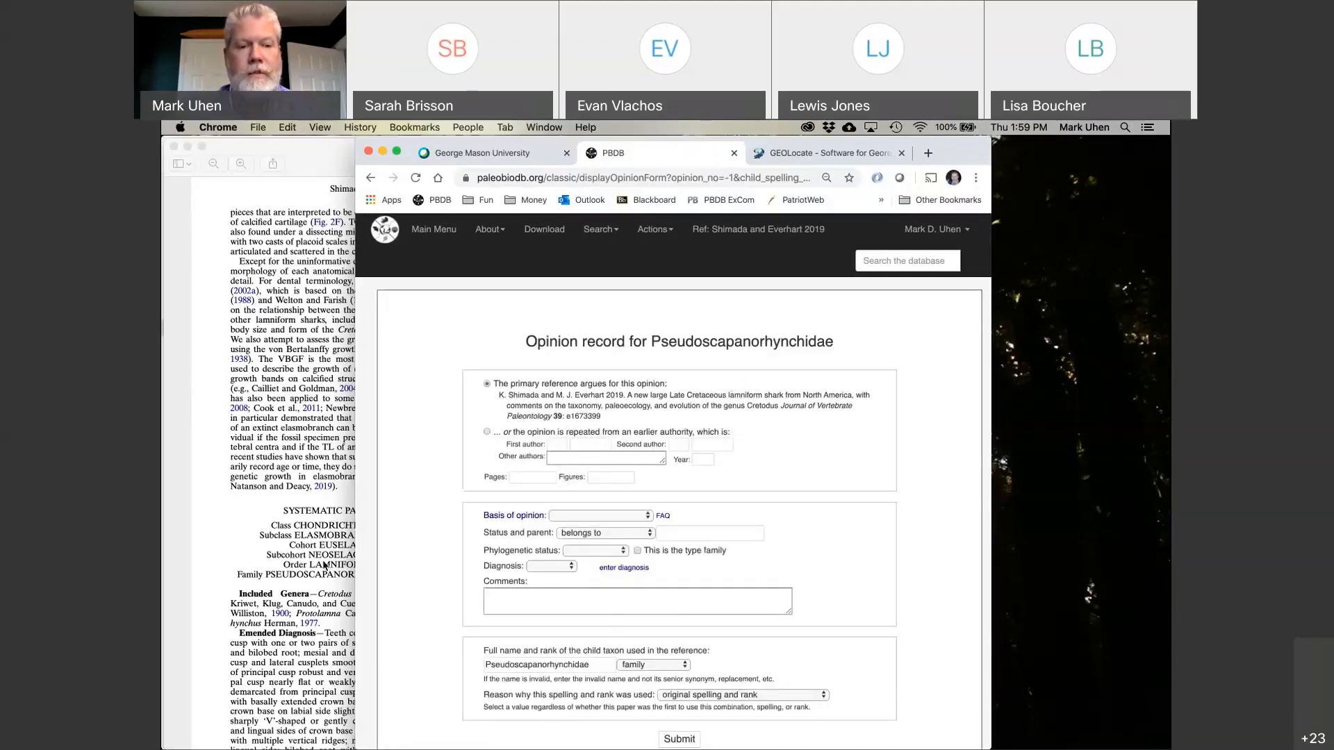
{"action": "left_click", "coordinate": [324, 566]}
{"action": "left_click", "coordinate": [847, 564]}
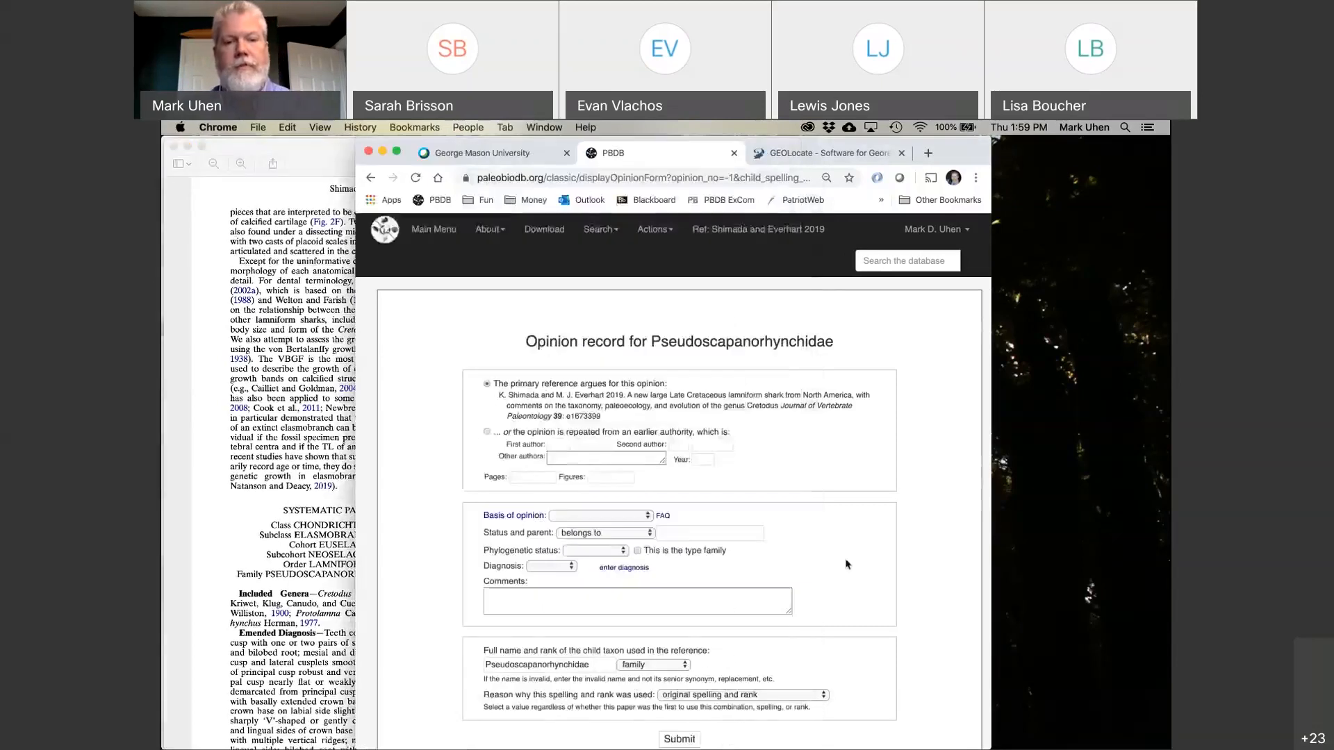
{"action": "left_click", "coordinate": [679, 534]}
{"action": "type", "text": "Lamniformes"}
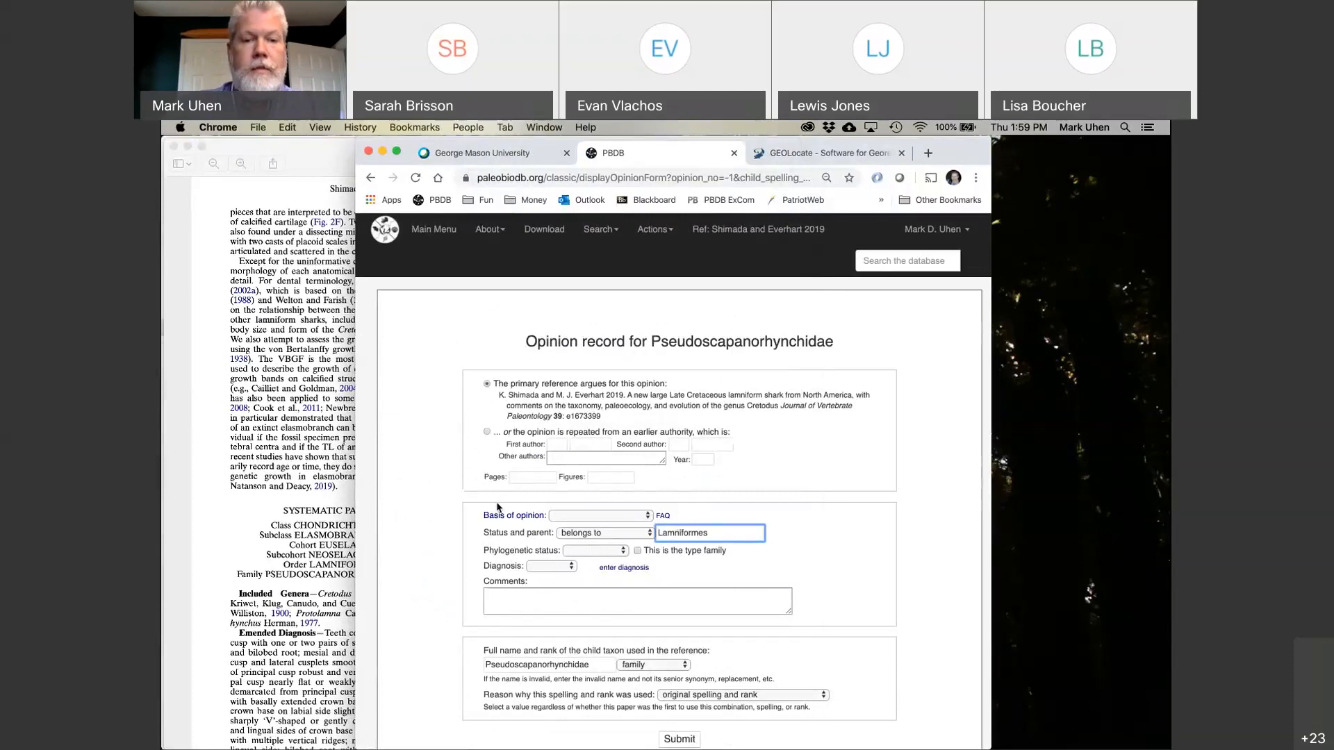
Set the opinion's page to 4 and its basis to "stated with evidence".
{"action": "left_click", "coordinate": [532, 476]}
{"action": "type", "text": "4"}
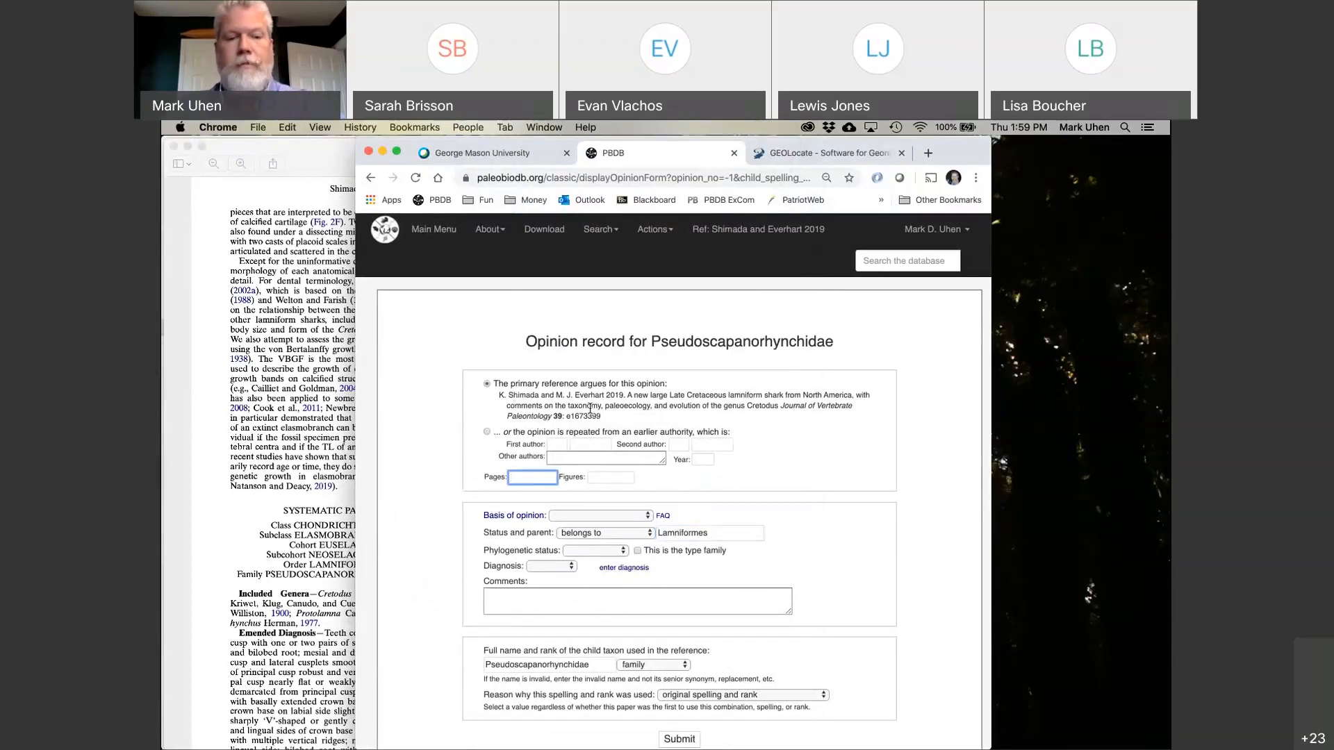
{"action": "left_click", "coordinate": [622, 516]}
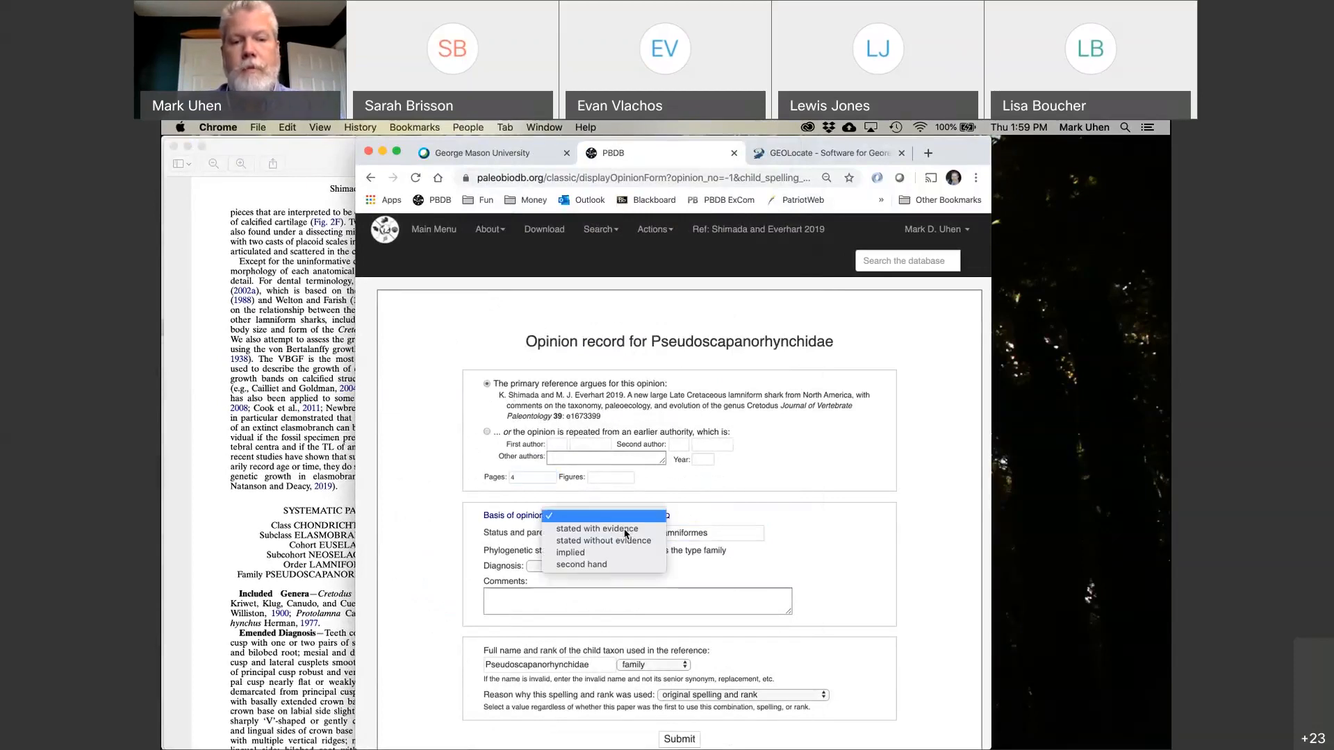
{"action": "left_click", "coordinate": [622, 530]}
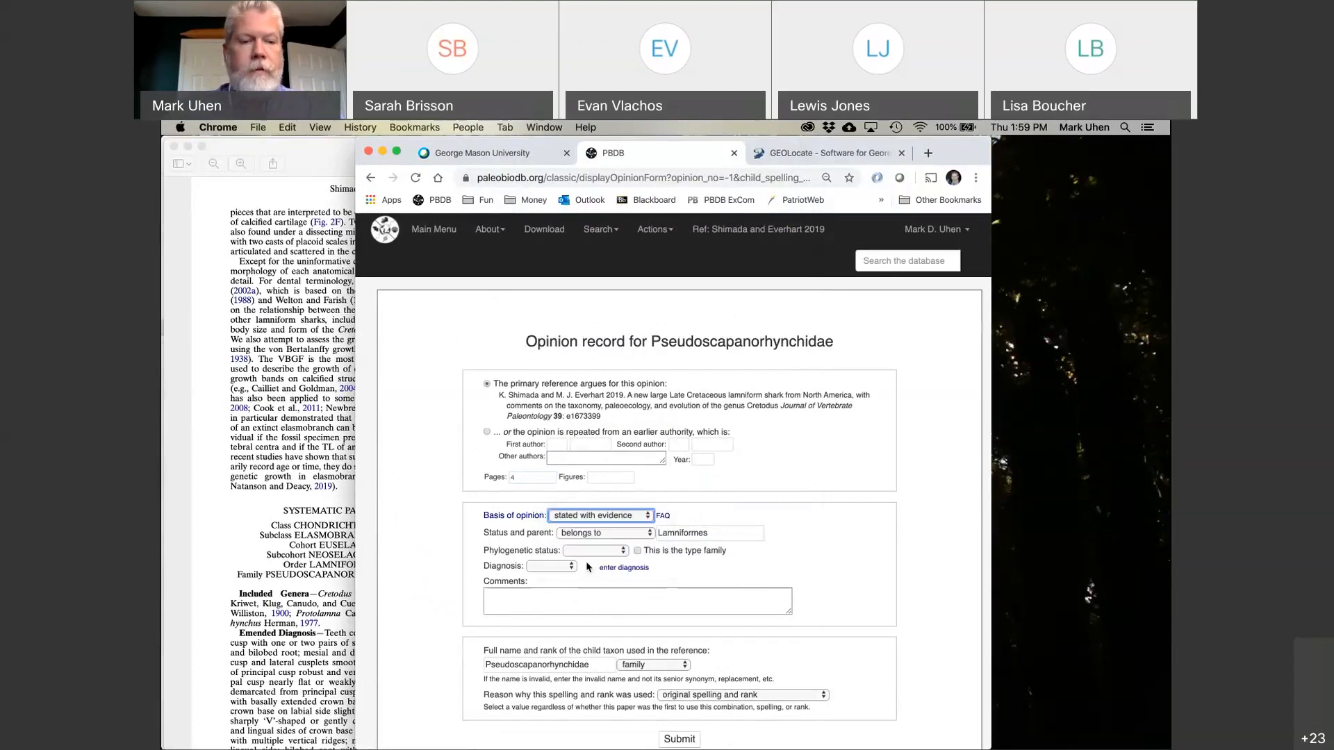
Copy the family's emended diagnosis from the paper into the opinion's diagnosis, with the diagnosis type set to "emended".
{"action": "left_click", "coordinate": [271, 614]}
{"action": "scroll", "coordinate": [271, 614], "scroll_direction": "down", "scroll_amount": 3}
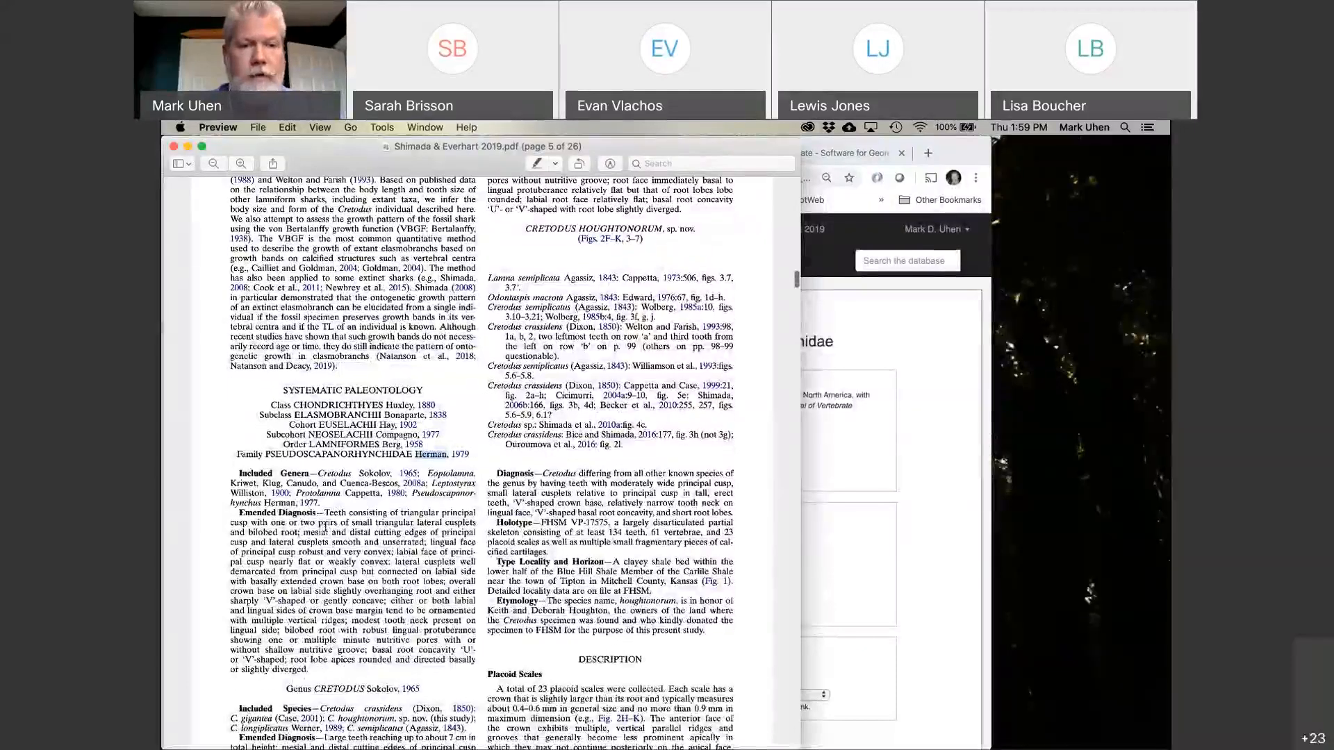
{"action": "left_click_drag", "start_coordinate": [325, 514], "coordinate": [316, 677]}
{"action": "key", "text": "super+Tab"}
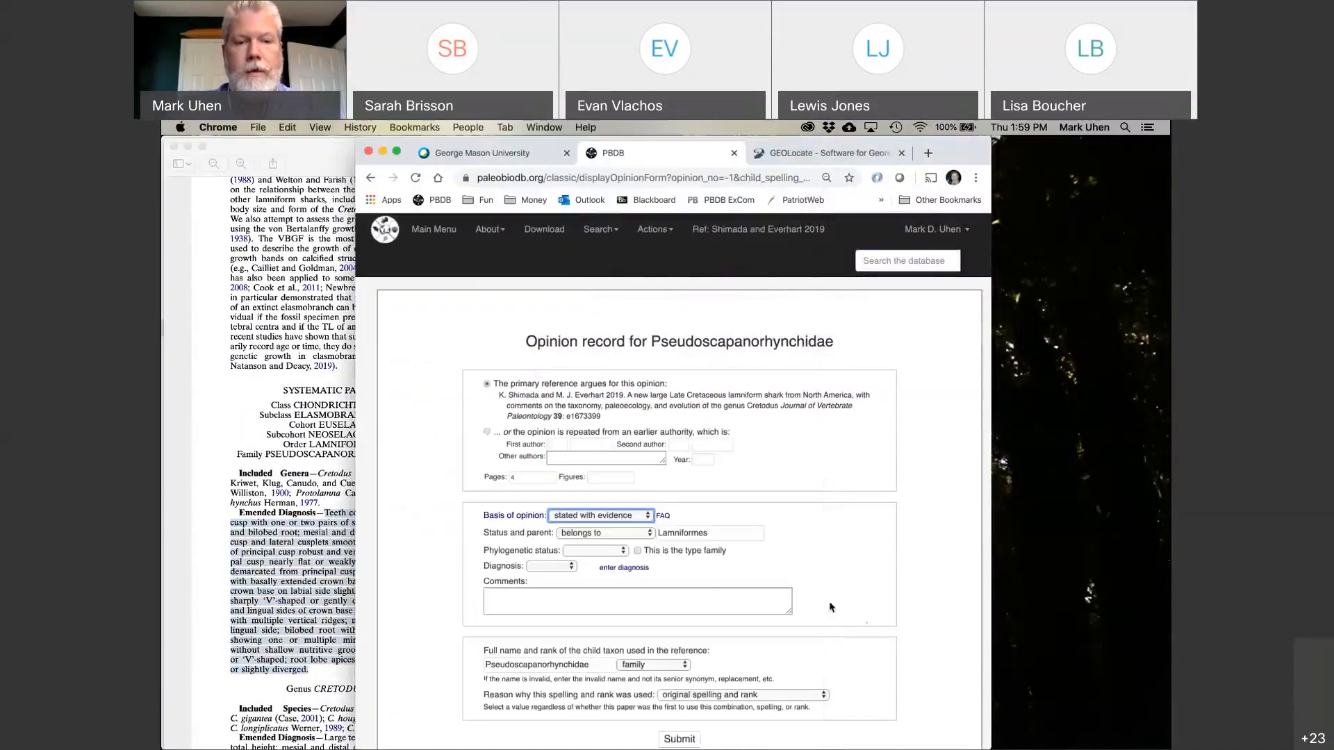
{"action": "left_click", "coordinate": [553, 568]}
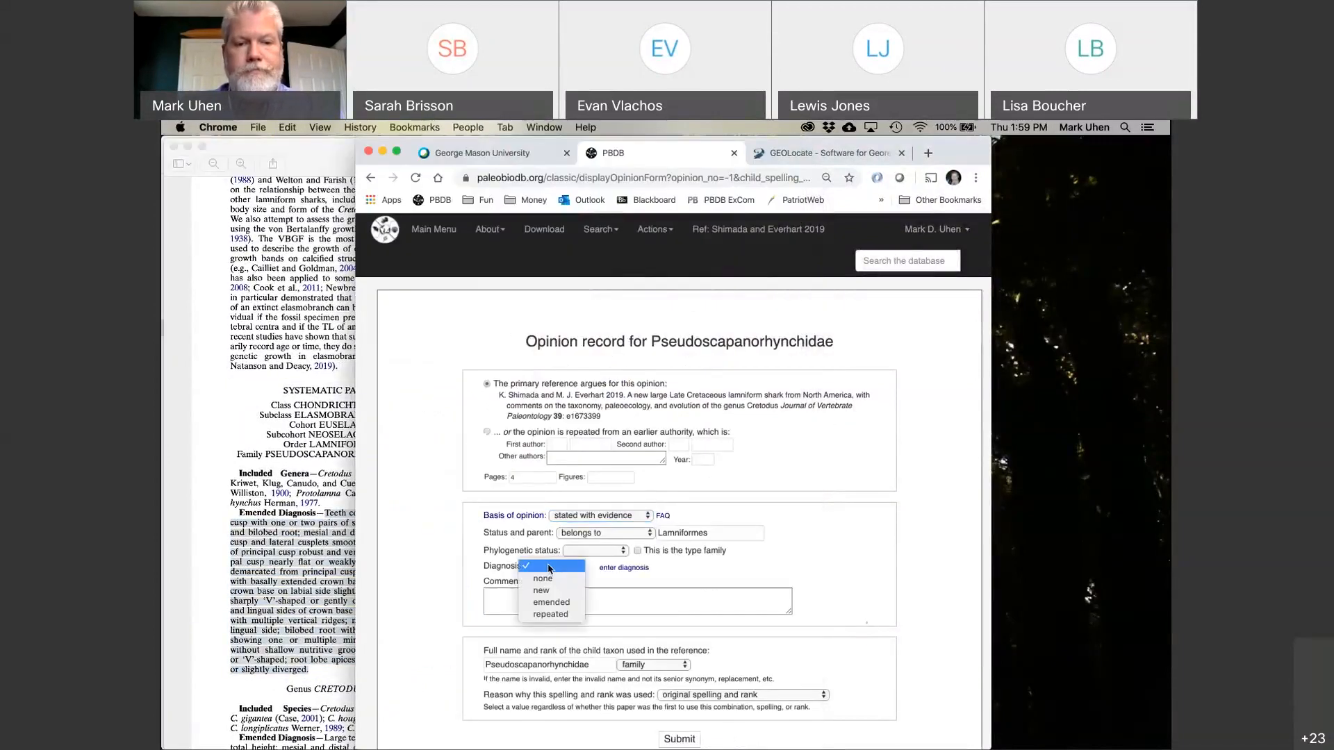
{"action": "left_click", "coordinate": [551, 602]}
{"action": "left_click", "coordinate": [635, 566]}
{"action": "key", "text": "super+v"}
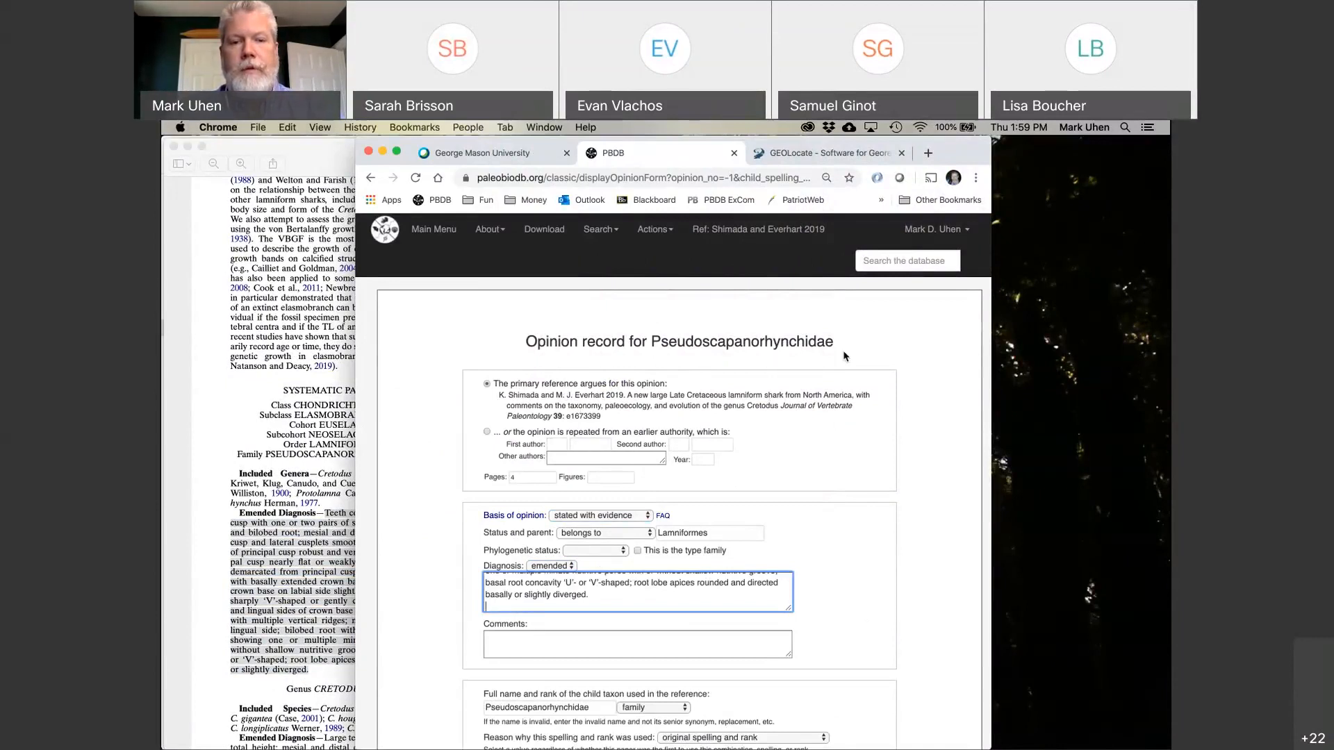
Review the pasted diagnosis text and submit the Pseudoscapanorhynchidae opinion record.
{"action": "scroll", "coordinate": [601, 595], "scroll_direction": "up", "scroll_amount": 5}
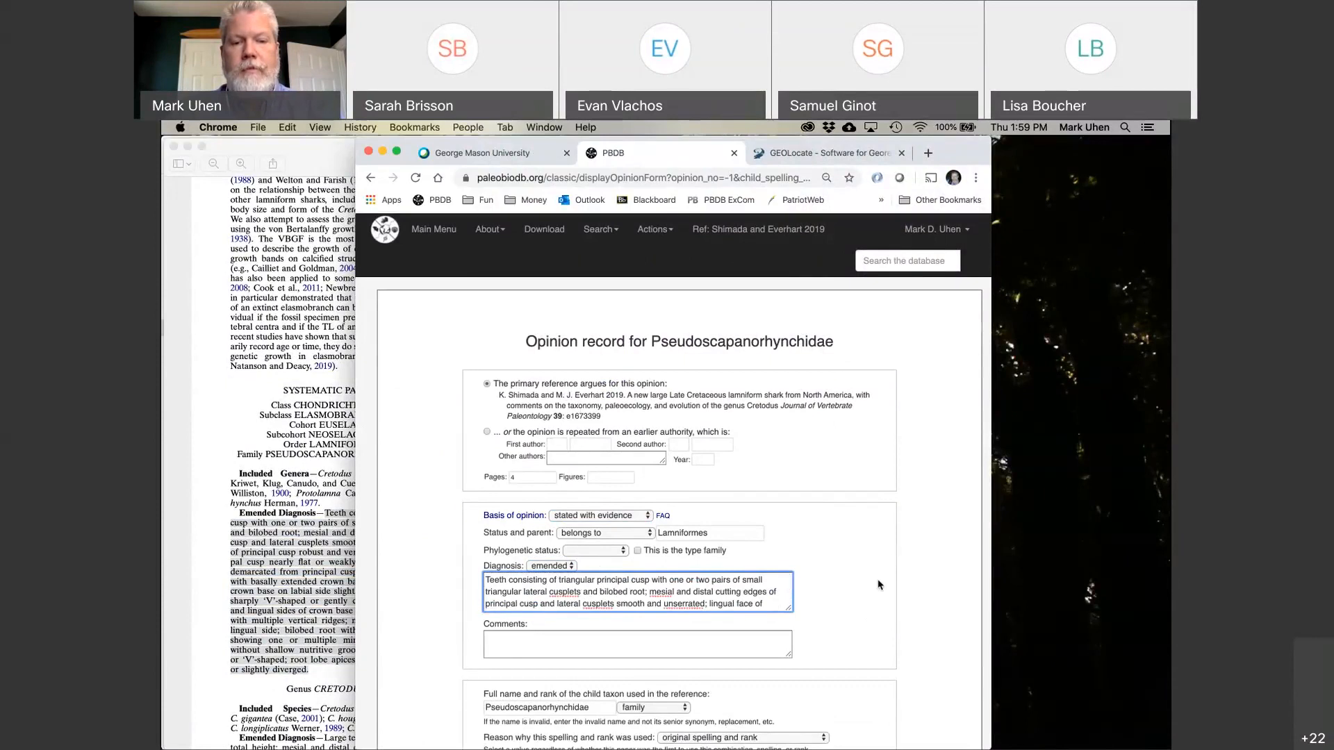
{"action": "scroll", "coordinate": [879, 585], "scroll_direction": "down", "scroll_amount": 3}
{"action": "left_click", "coordinate": [680, 686]}
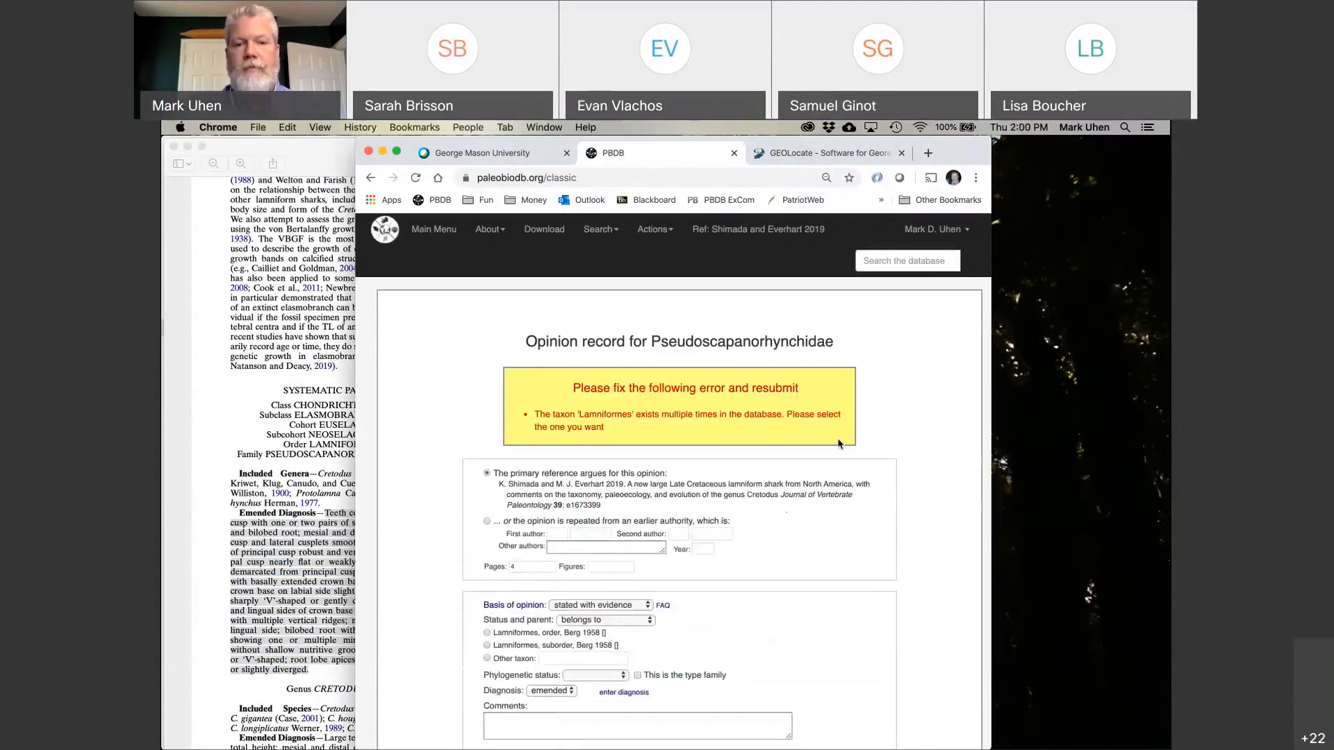
Check the rank of Lamniformes in the paper, choose the order Lamniformes as the parent and resubmit the opinion.
{"action": "left_click", "coordinate": [219, 545]}
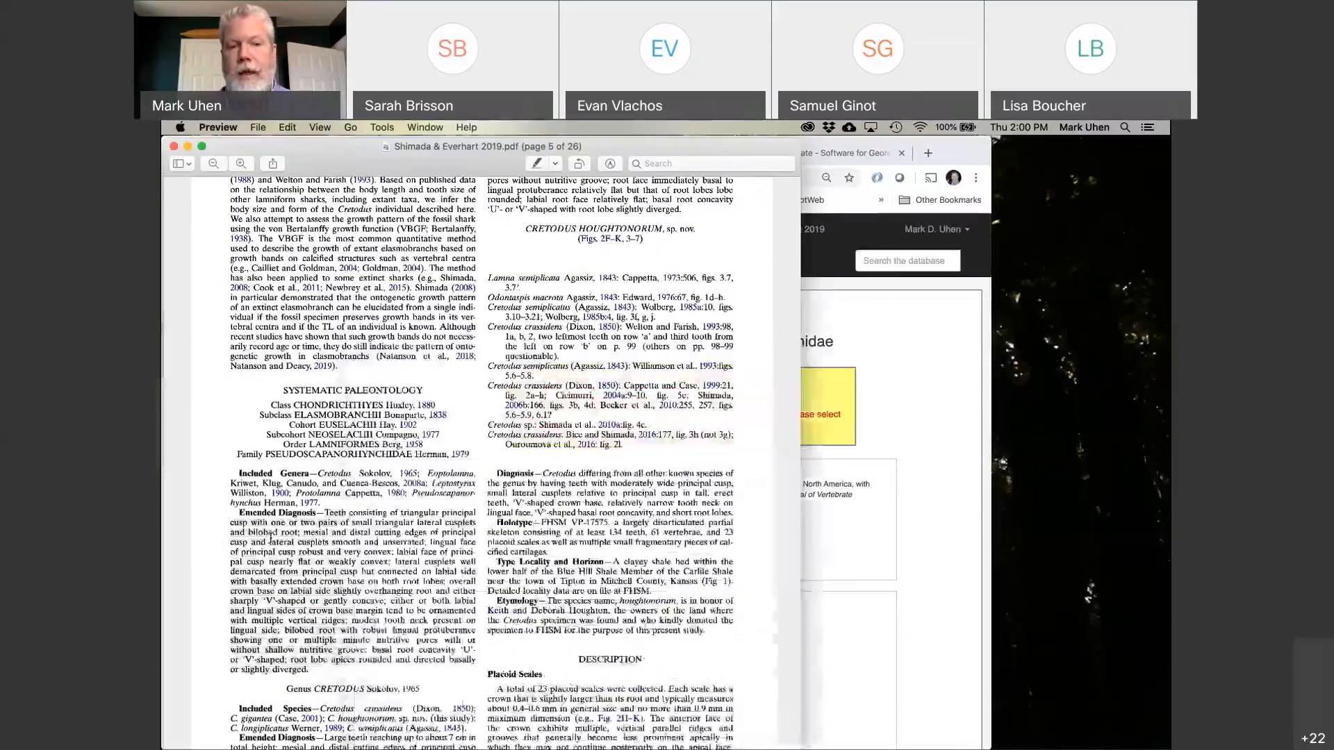
{"action": "left_click", "coordinate": [912, 686]}
{"action": "scroll", "coordinate": [742, 591], "scroll_direction": "down", "scroll_amount": 3}
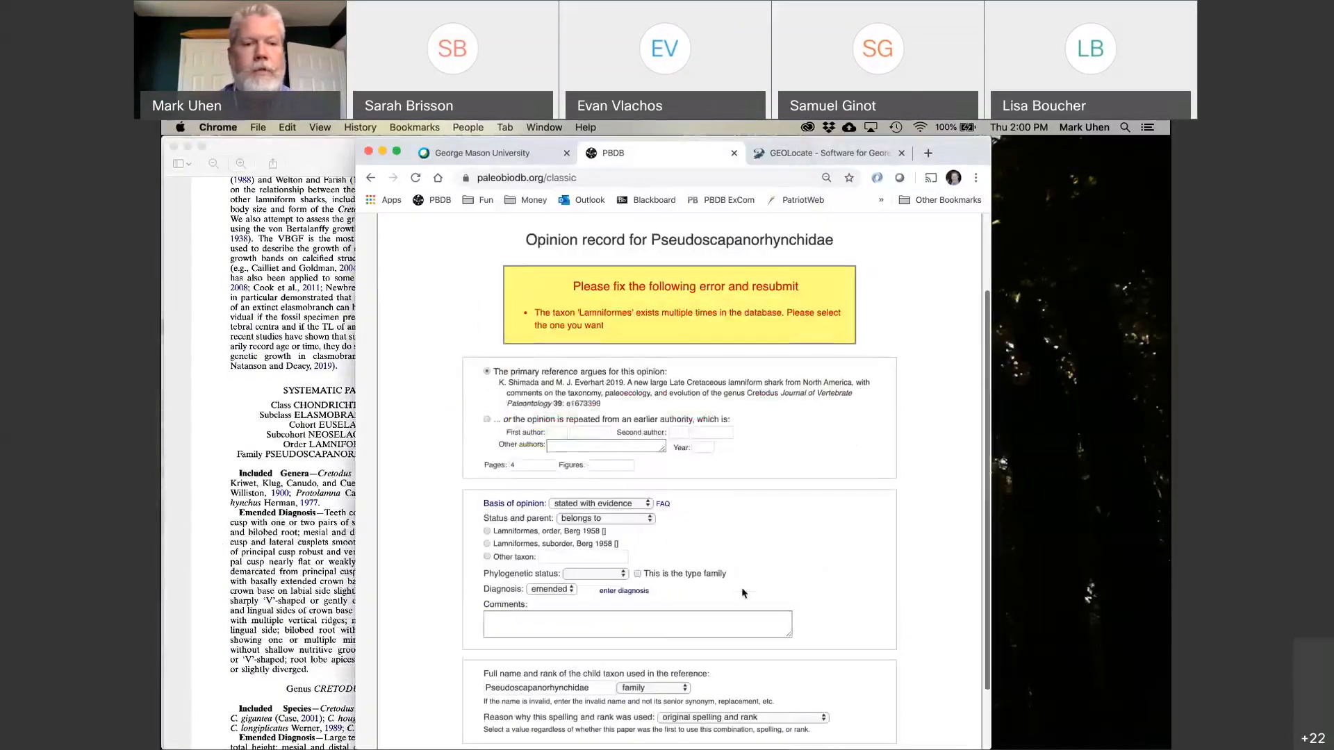
{"action": "left_click", "coordinate": [345, 471]}
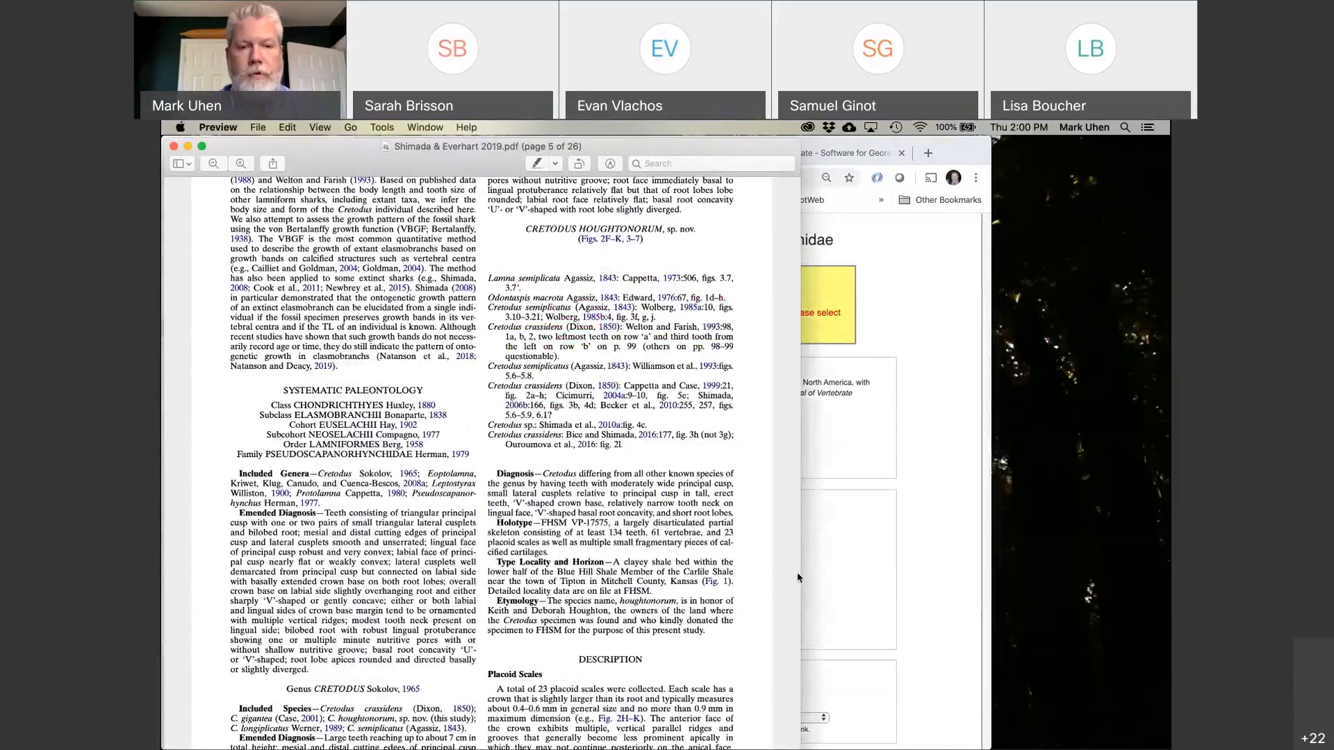
{"action": "left_click", "coordinate": [816, 574]}
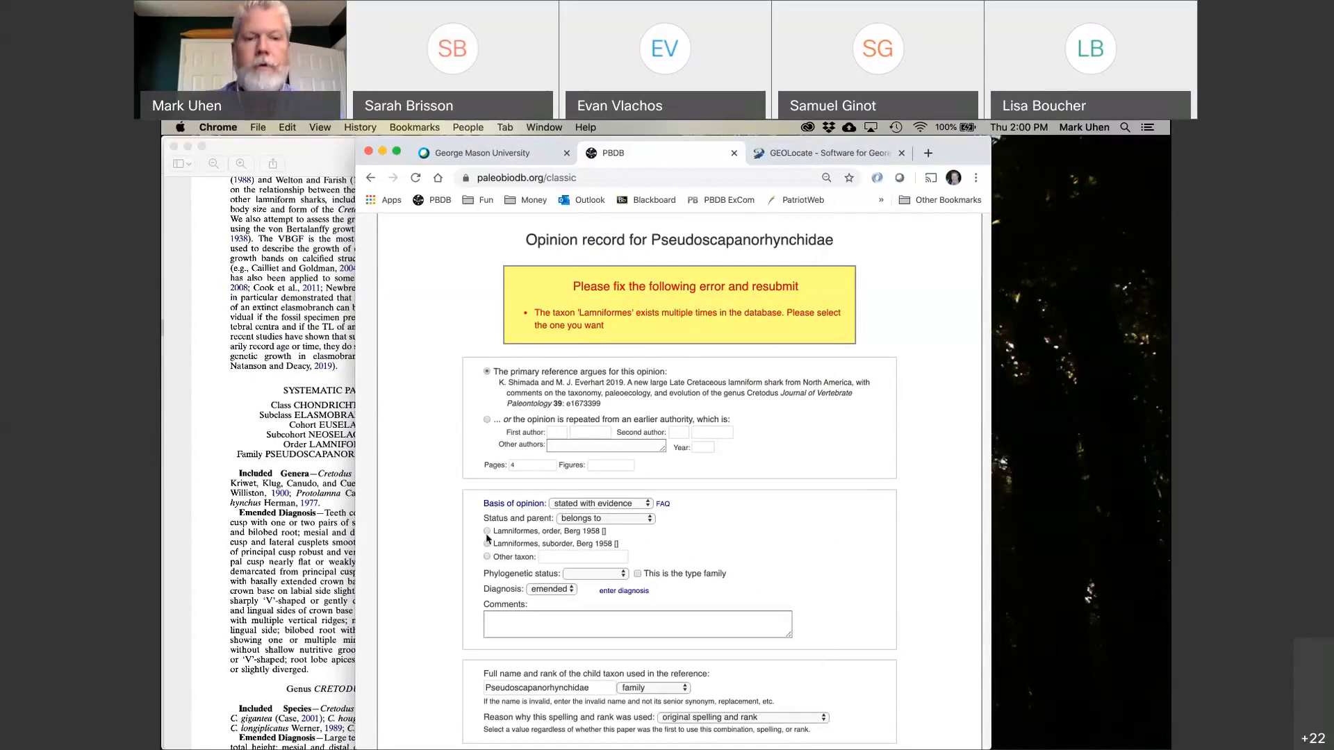
{"action": "scroll", "coordinate": [625, 611], "scroll_direction": "down", "scroll_amount": 2}
{"action": "left_click", "coordinate": [677, 686]}
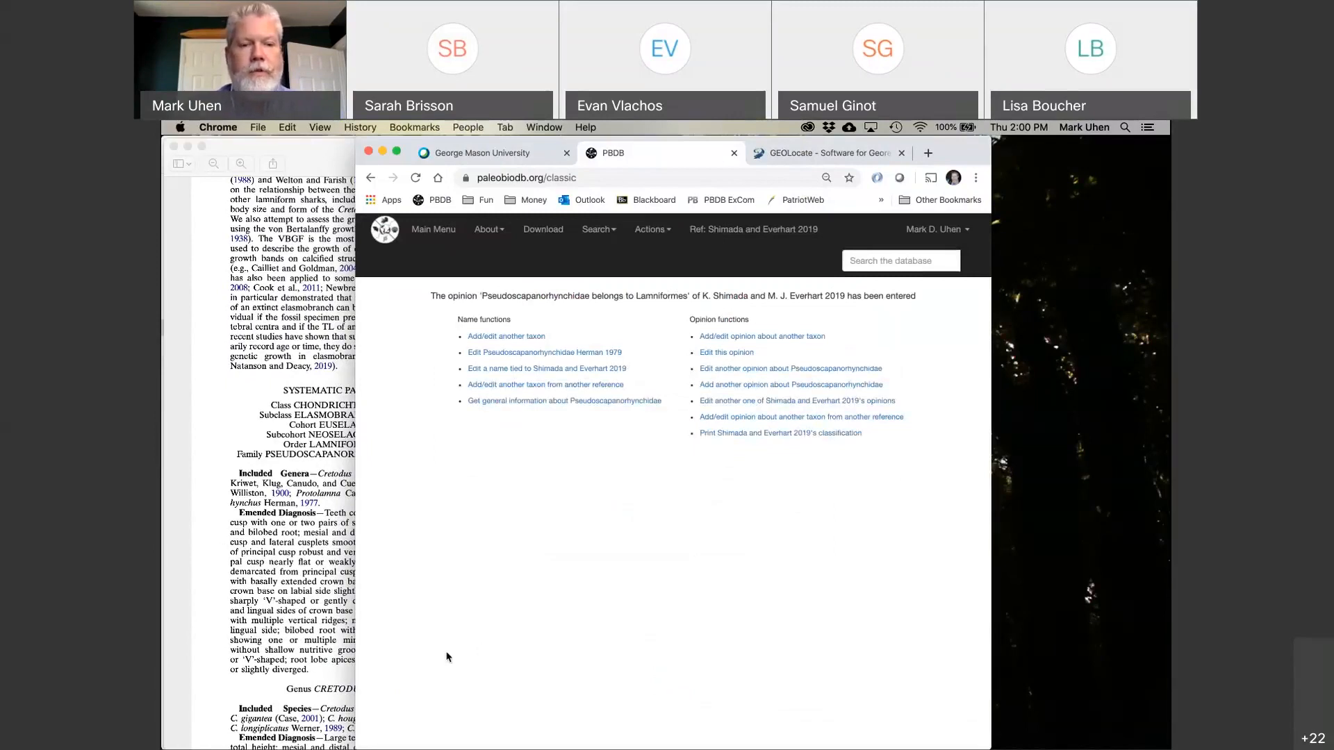
Copy the family name Pseudoscapanorhynchidae, search for opinions on Cretodus and open the Shimada and Everhart 2019 opinion record.
{"action": "double_click", "coordinate": [567, 296]}
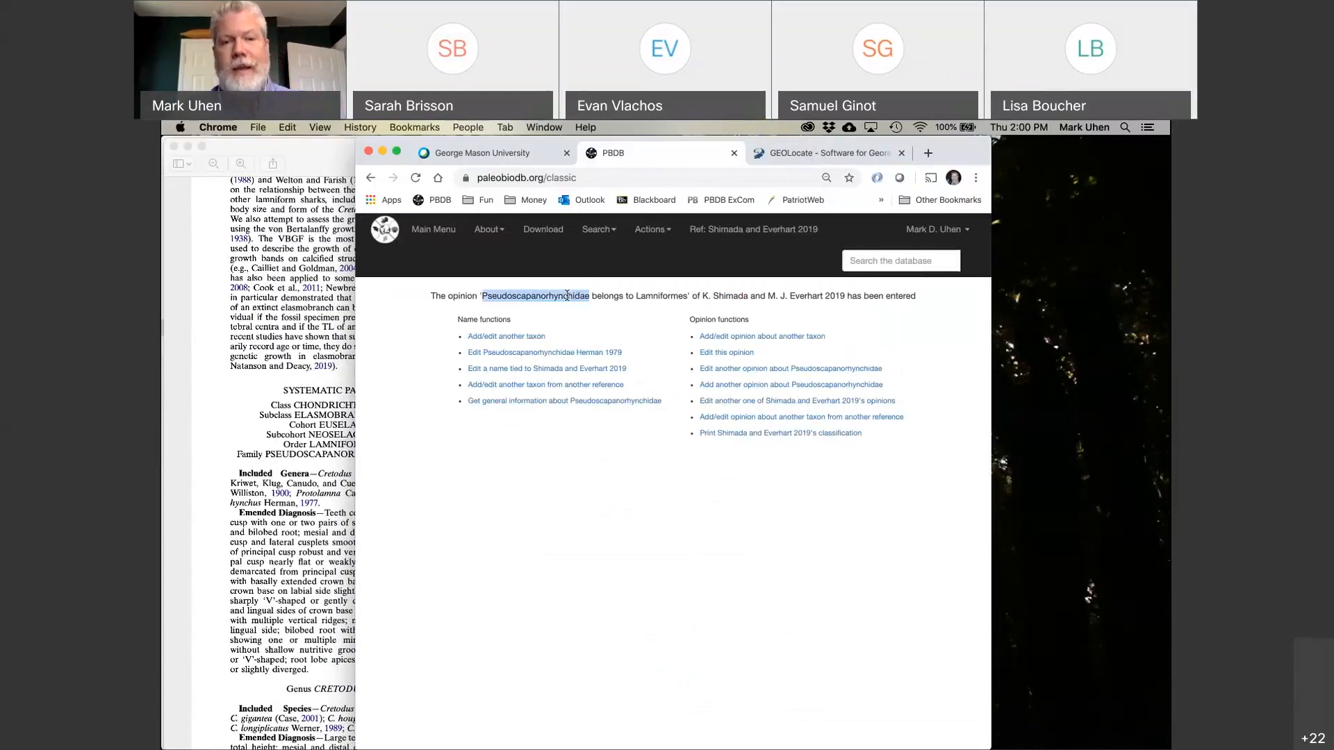
{"action": "left_click", "coordinate": [741, 337]}
{"action": "left_click", "coordinate": [686, 399]}
{"action": "type", "text": "Cretodus"}
{"action": "key", "text": "Return"}
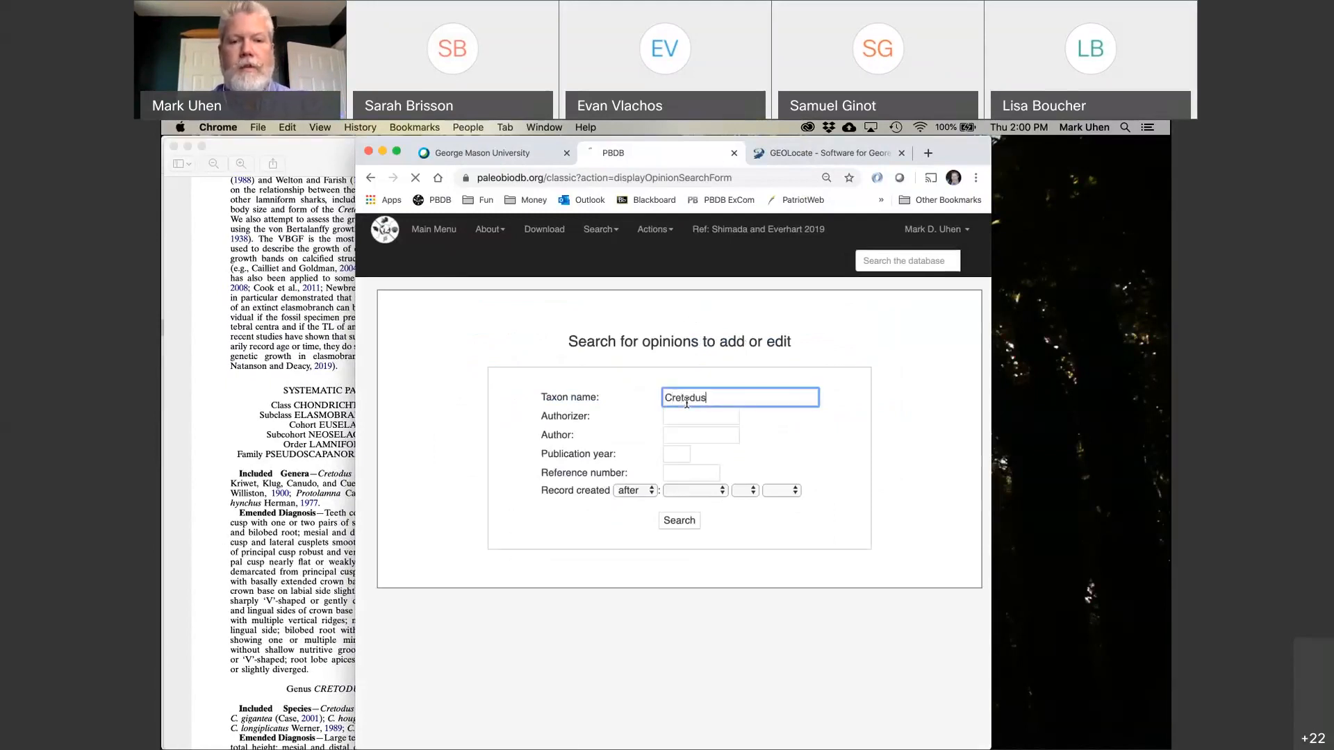
{"action": "left_click", "coordinate": [543, 422]}
Enter Pseudoscapanorhynchidae as the parent taxon in the Cretodus opinion and submit the record.
{"action": "left_click", "coordinate": [752, 532]}
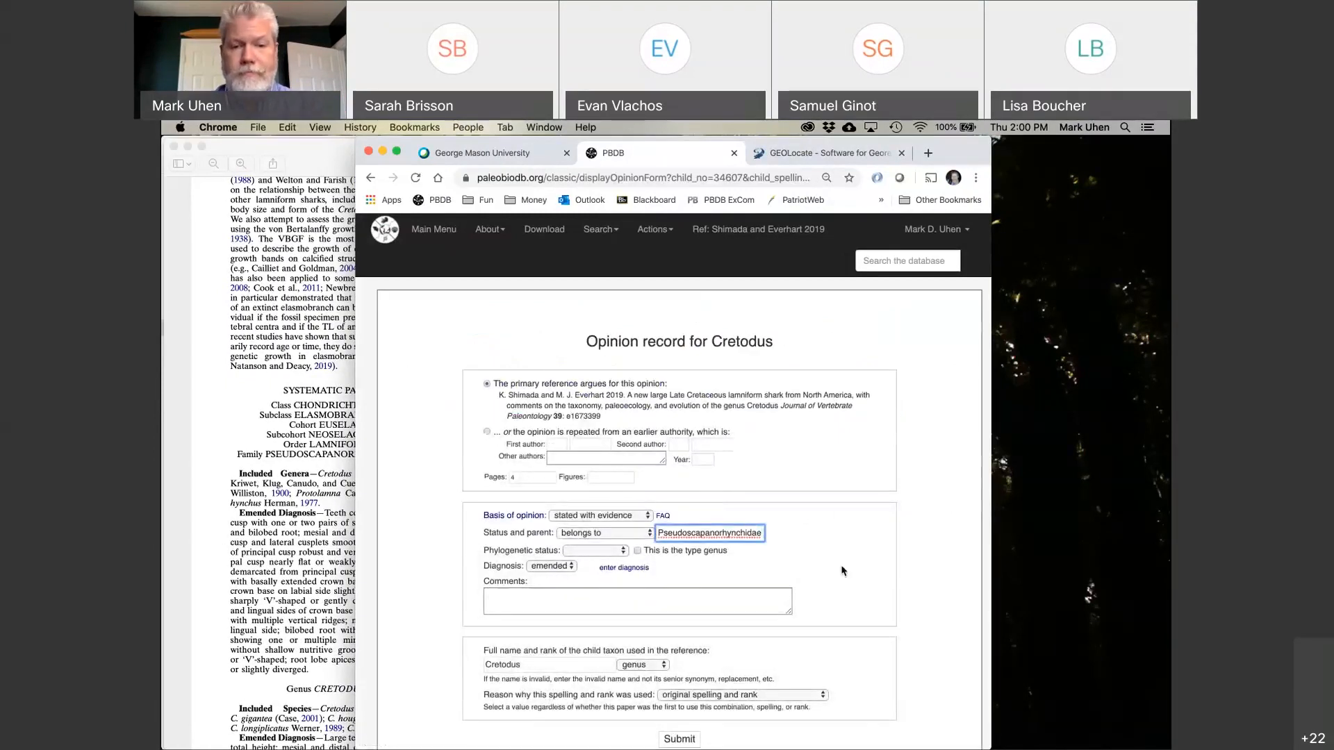
{"action": "scroll", "coordinate": [677, 695], "scroll_direction": "down", "scroll_amount": 2}
{"action": "left_click", "coordinate": [678, 684]}
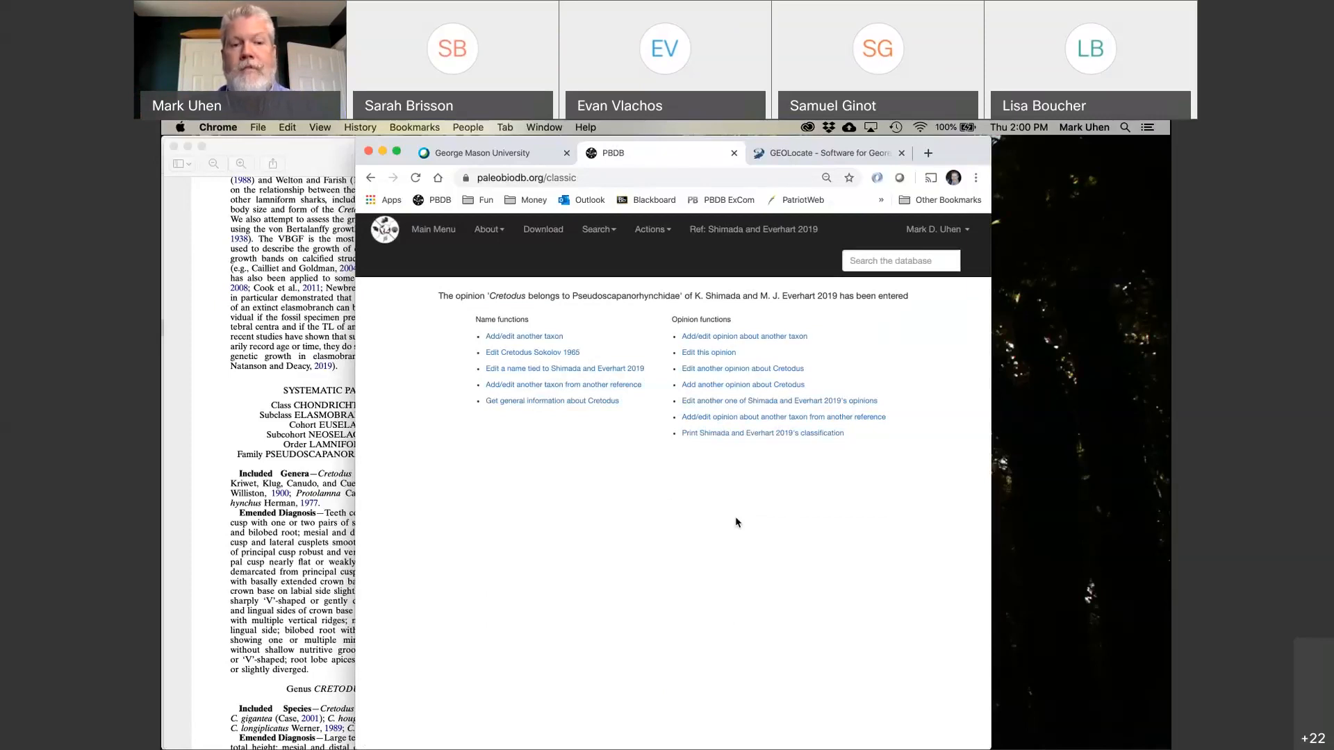
Check the higher classification in the paper's systematic paleontology section and return to the database's main menu.
{"action": "left_click", "coordinate": [351, 450]}
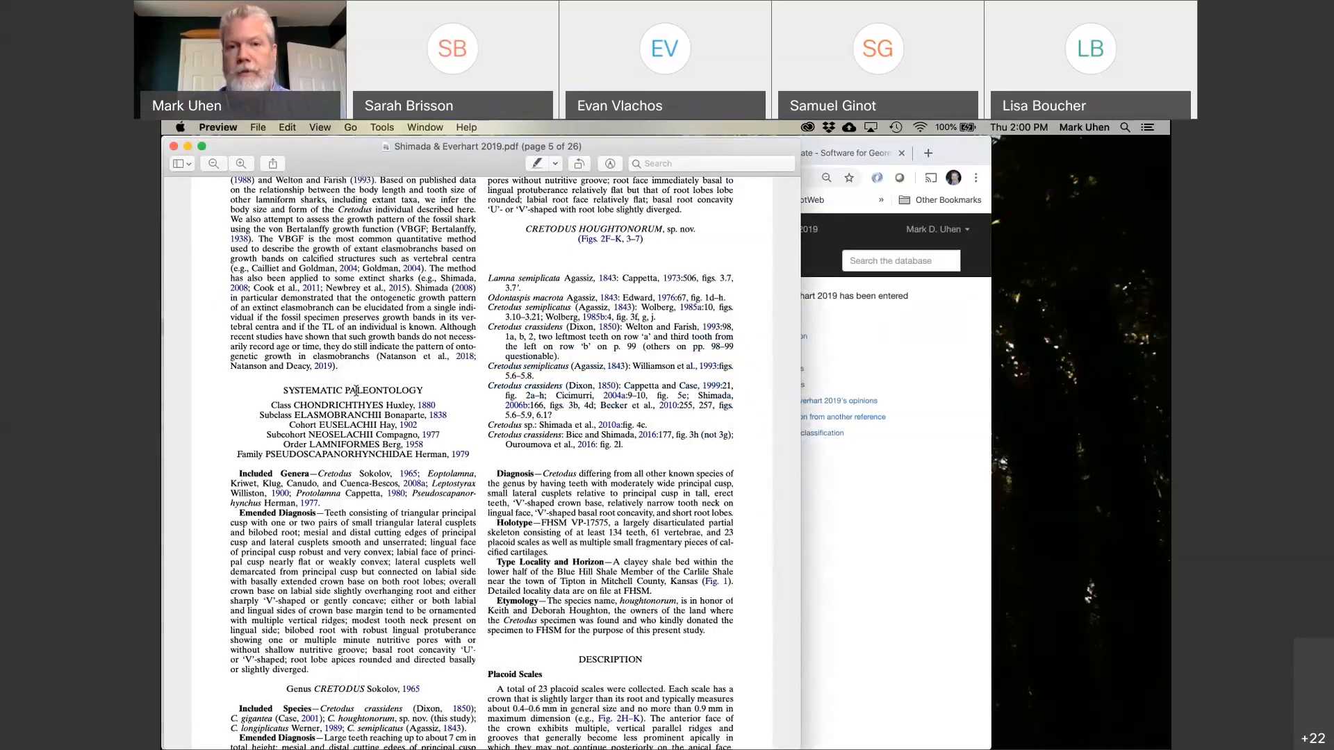
{"action": "left_click", "coordinate": [834, 512]}
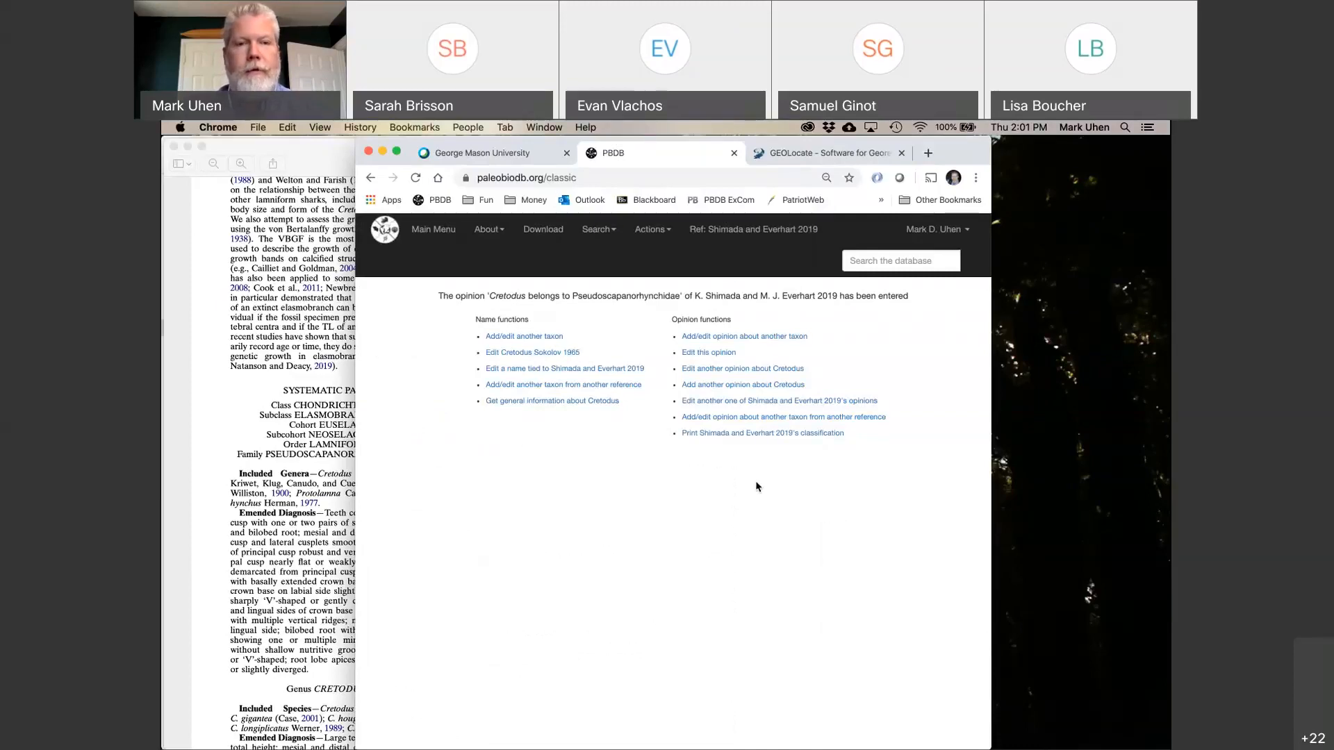
{"action": "left_click", "coordinate": [434, 230]}
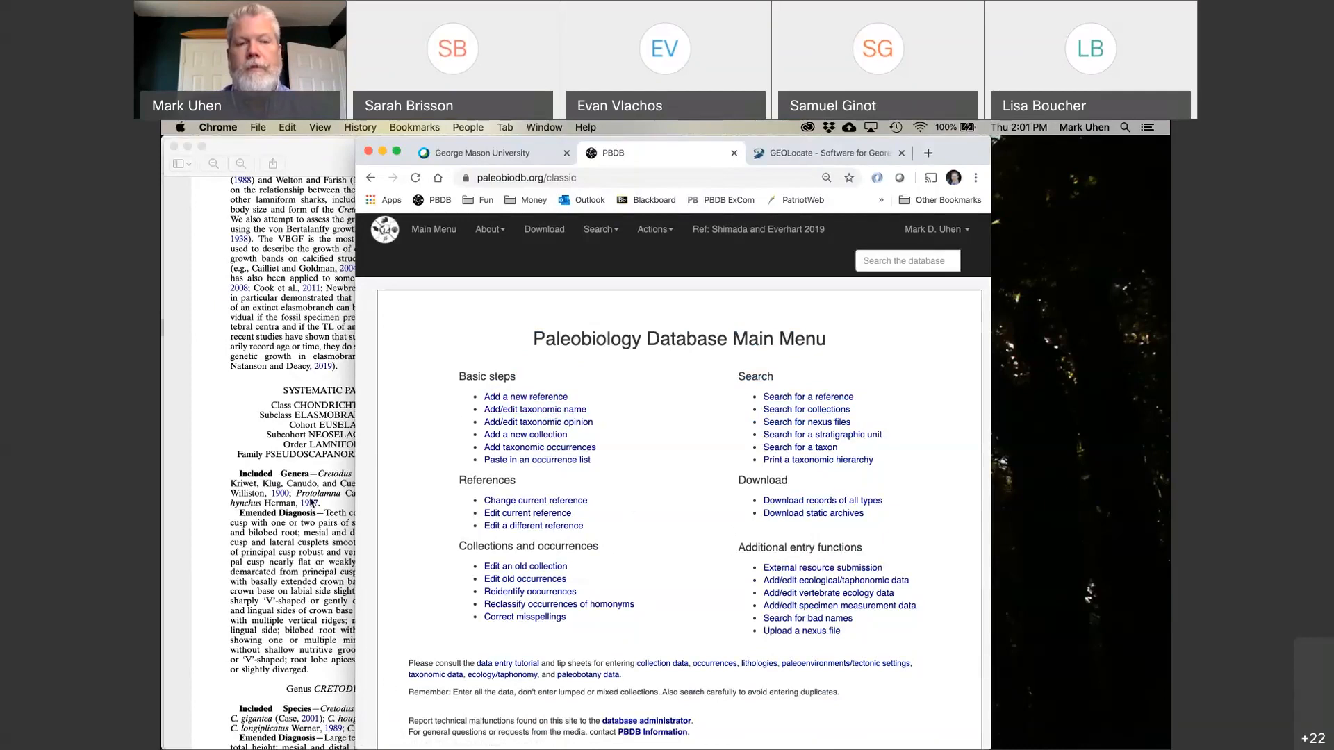
Examine the paper's description, dentition figures and discussion up to the Figure 9 comparison of Cretodus species.
{"action": "left_click", "coordinate": [304, 529]}
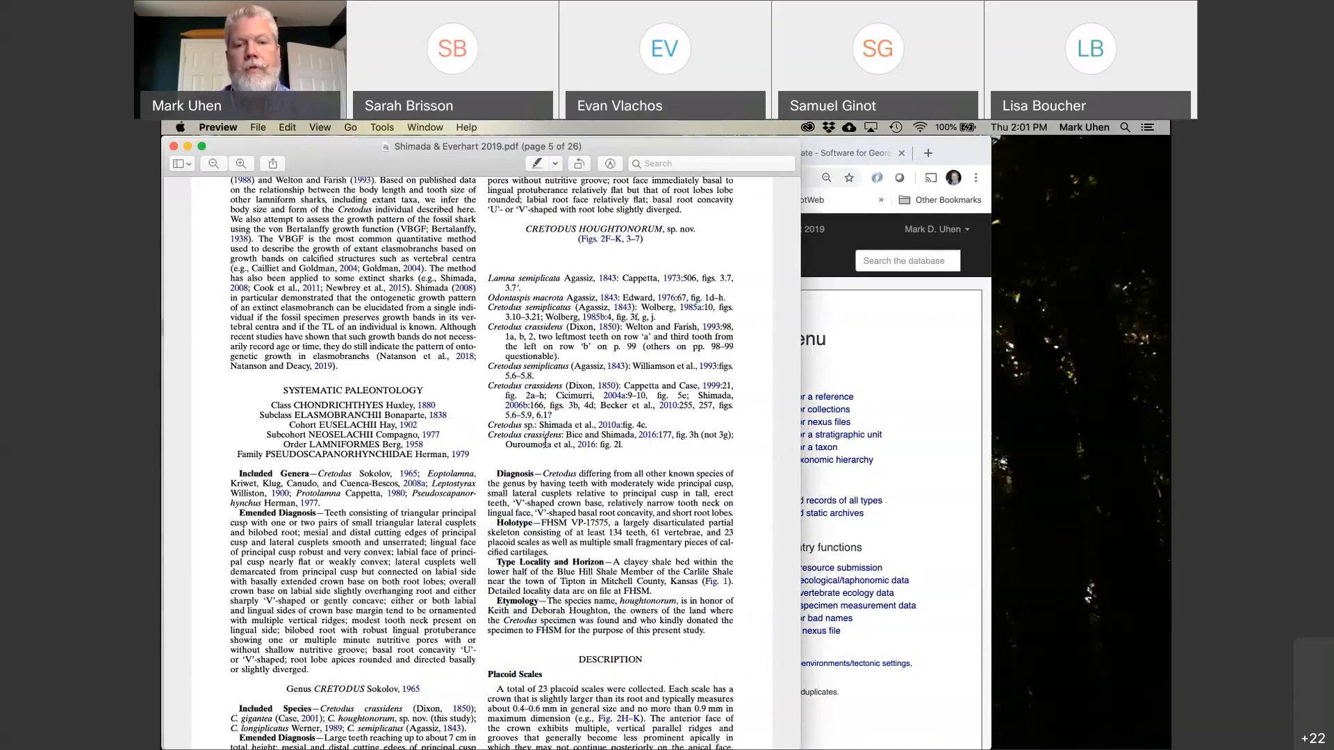
{"action": "scroll", "coordinate": [545, 444], "scroll_direction": "down", "scroll_amount": 20}
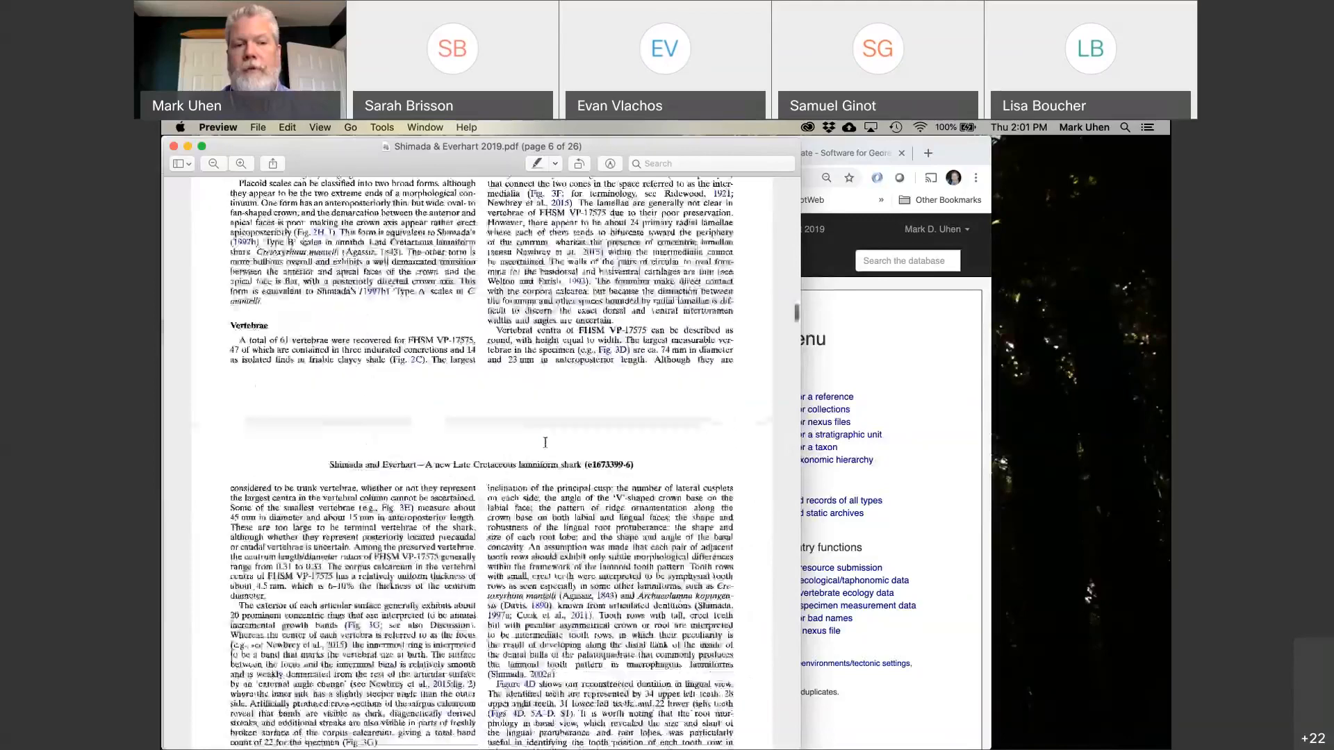
{"action": "scroll", "coordinate": [546, 443], "scroll_direction": "down", "scroll_amount": 12}
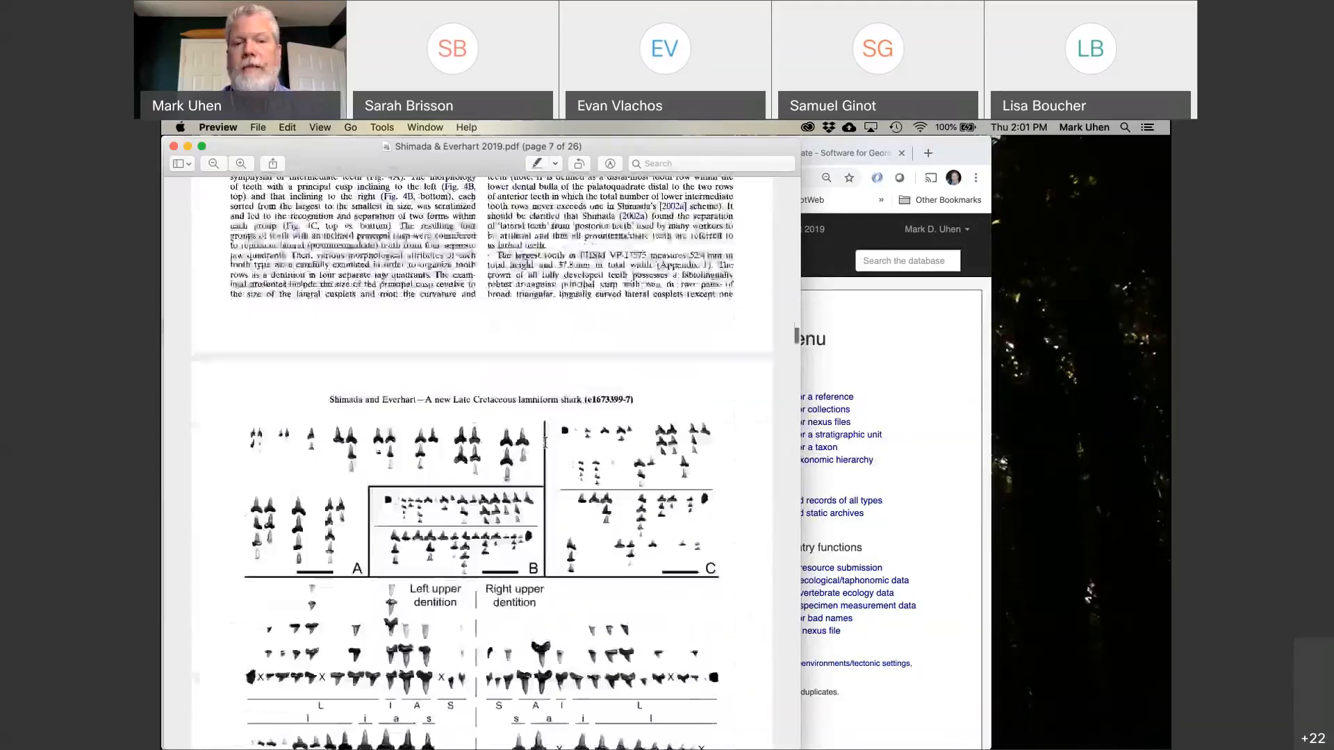
{"action": "scroll", "coordinate": [545, 444], "scroll_direction": "down", "scroll_amount": 15}
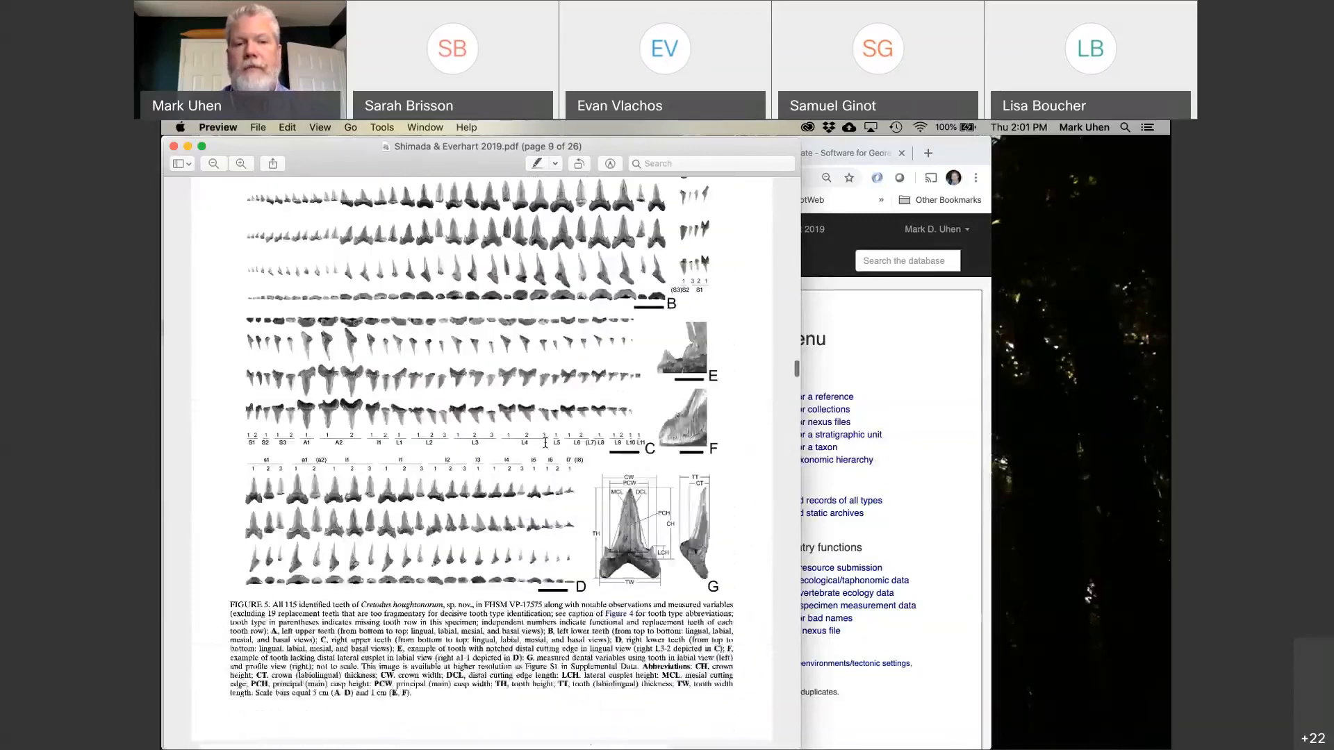
{"action": "scroll", "coordinate": [545, 443], "scroll_direction": "down", "scroll_amount": 18}
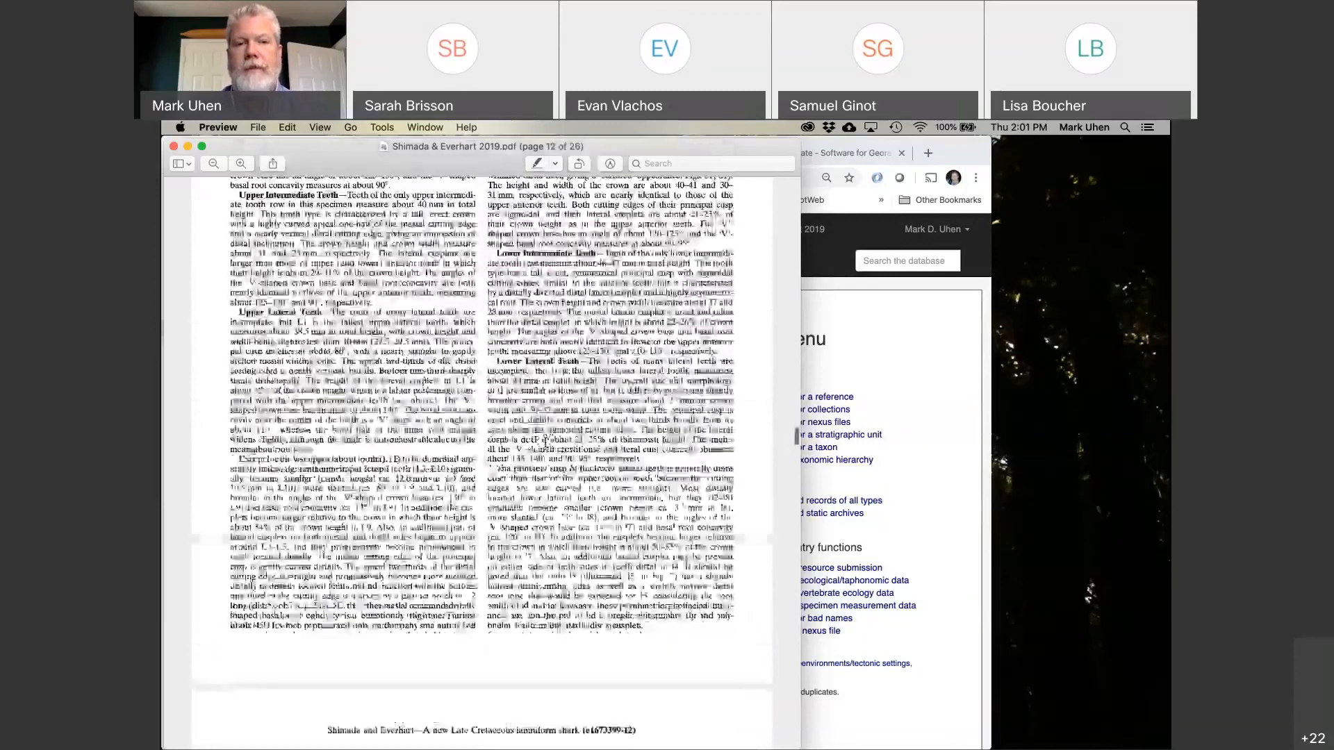
{"action": "scroll", "coordinate": [562, 436], "scroll_direction": "down", "scroll_amount": 15}
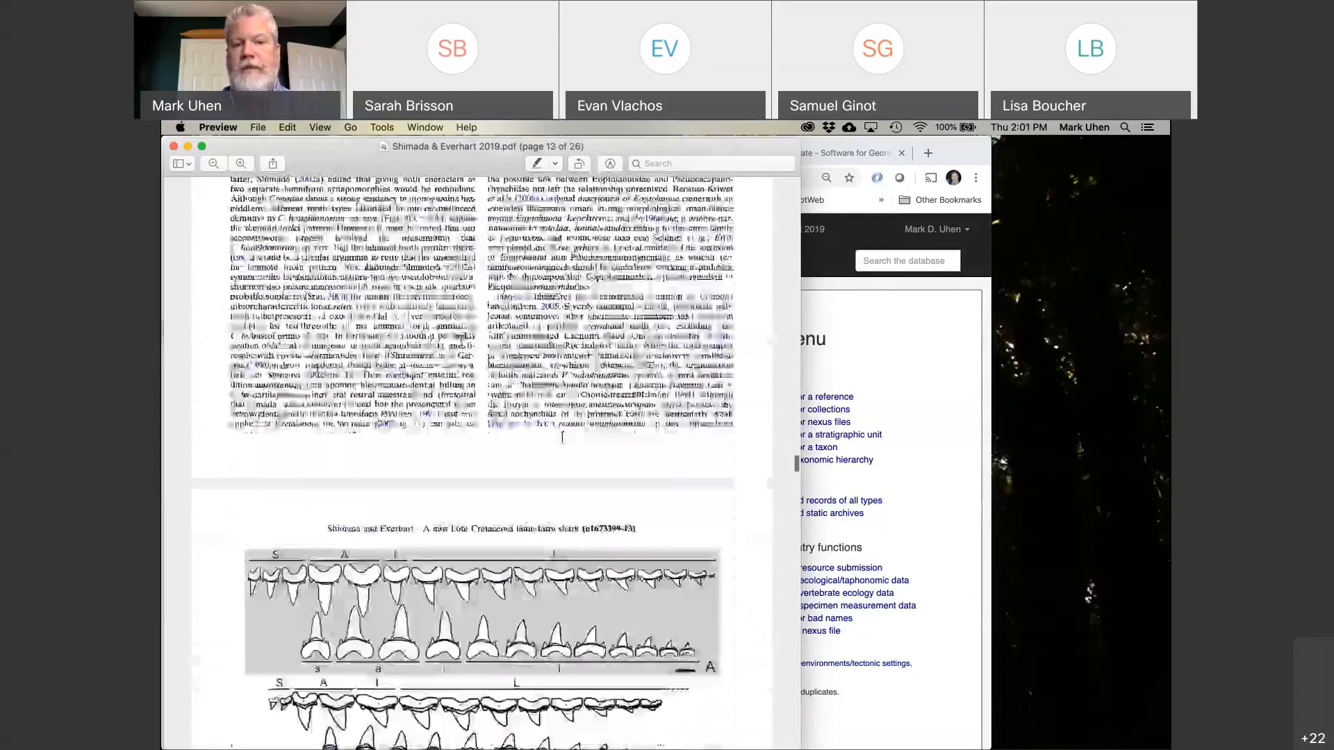
{"action": "scroll", "coordinate": [562, 436], "scroll_direction": "down", "scroll_amount": 10}
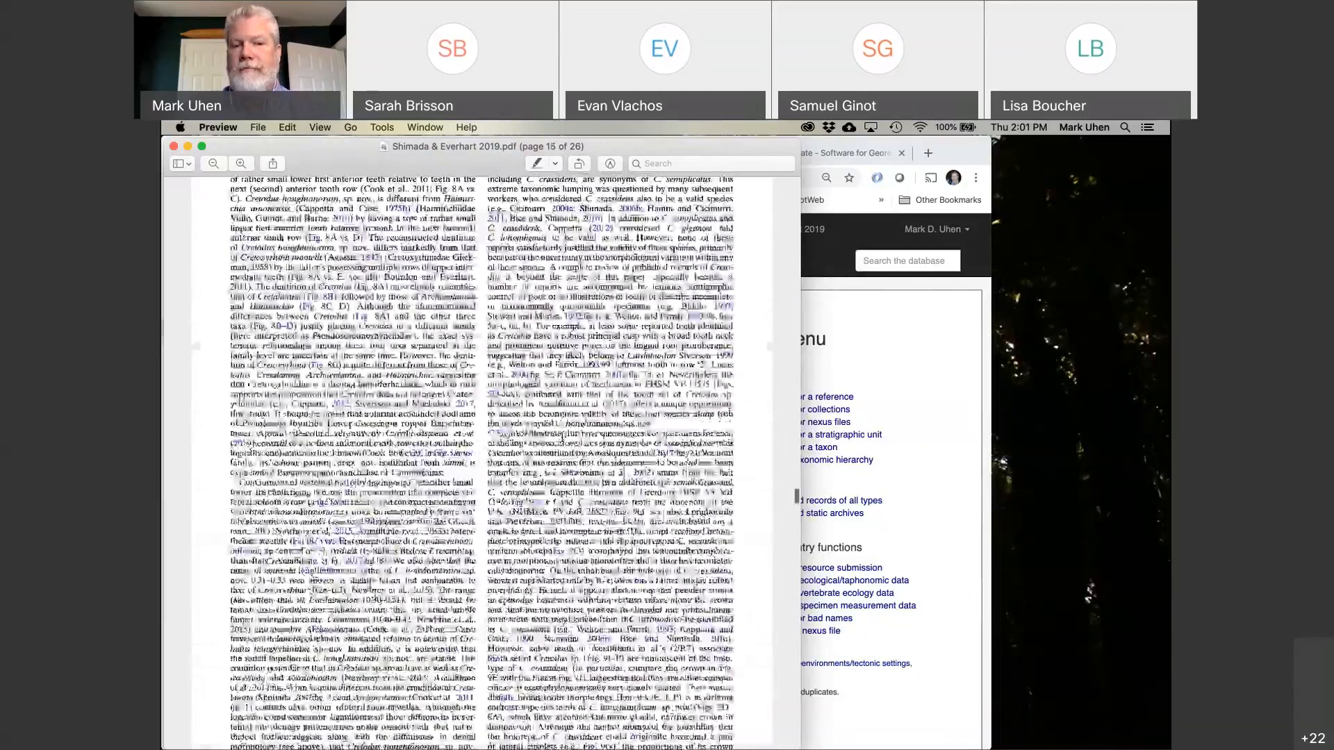
{"action": "scroll", "coordinate": [562, 436], "scroll_direction": "down", "scroll_amount": 7}
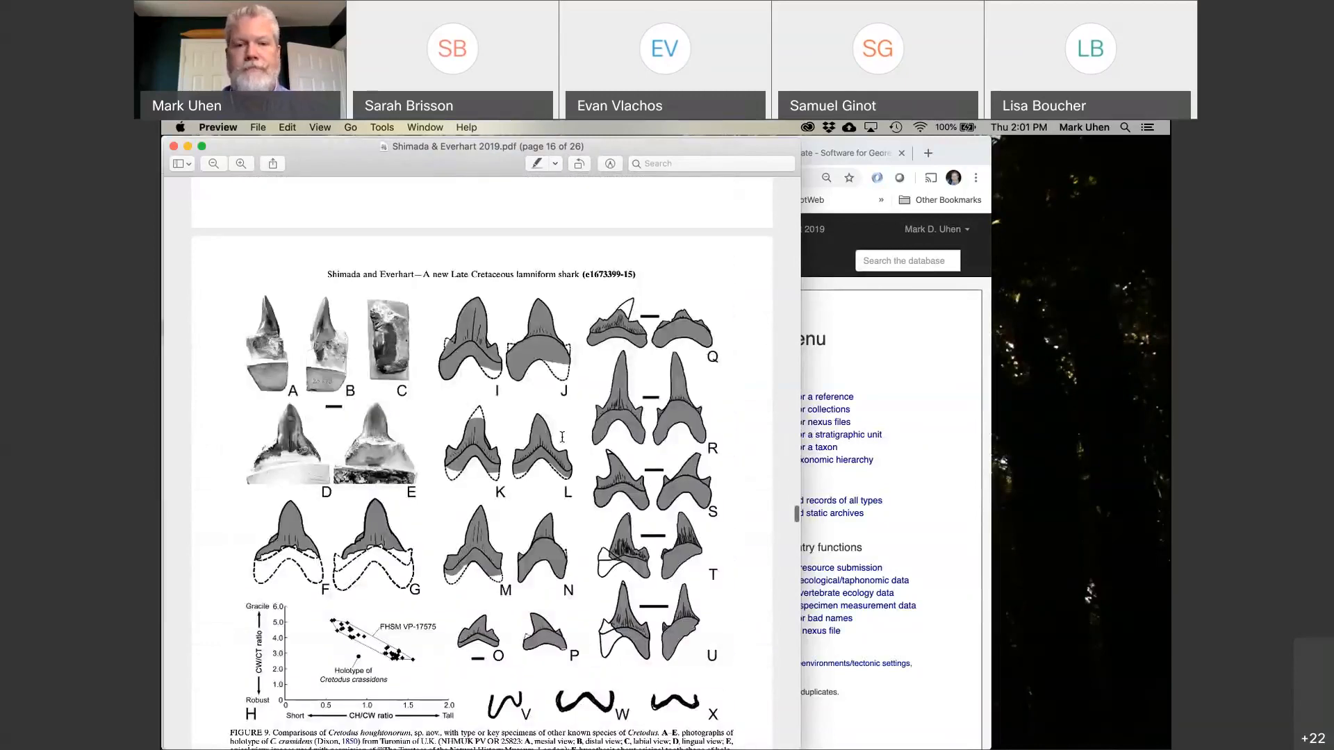
{"action": "scroll", "coordinate": [562, 436], "scroll_direction": "down", "scroll_amount": 2}
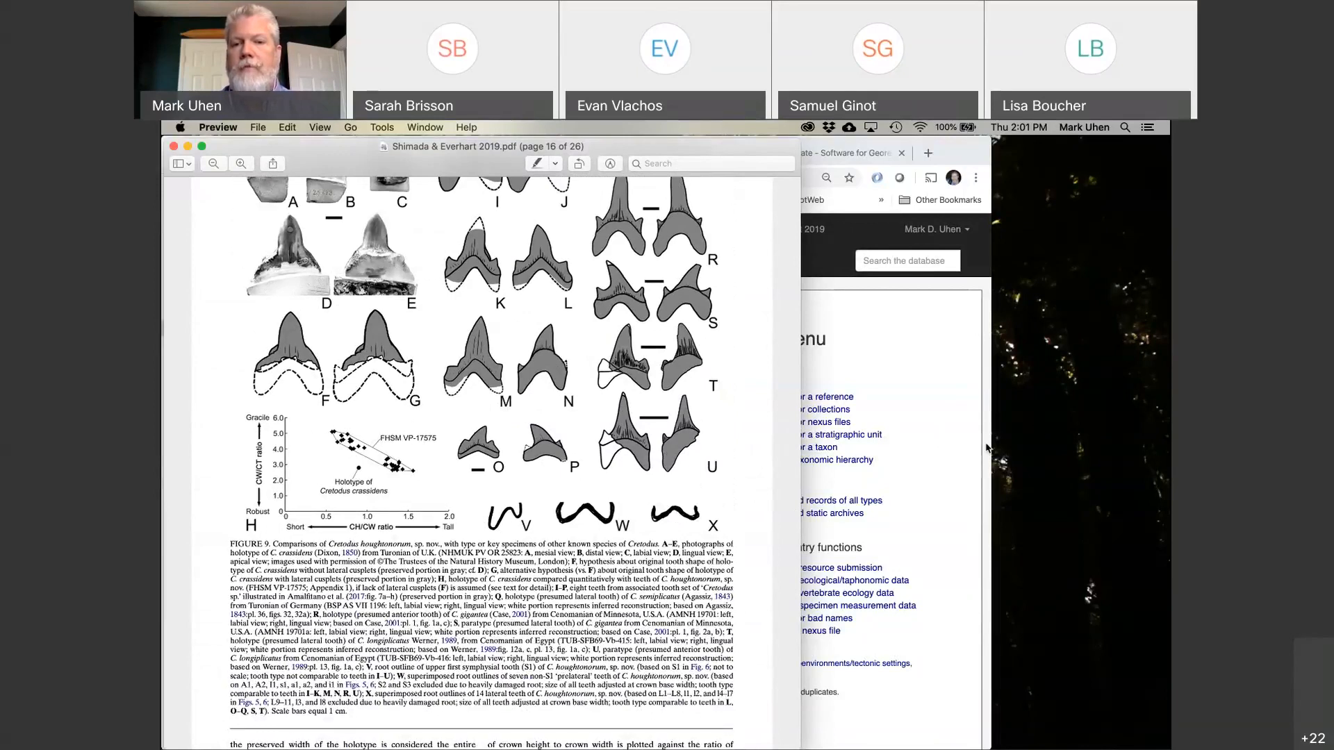
Copy the species name Cretodus houghtonorum from the Figure 9 caption and search the database for its taxonomic opinions.
{"action": "left_click", "coordinate": [843, 372]}
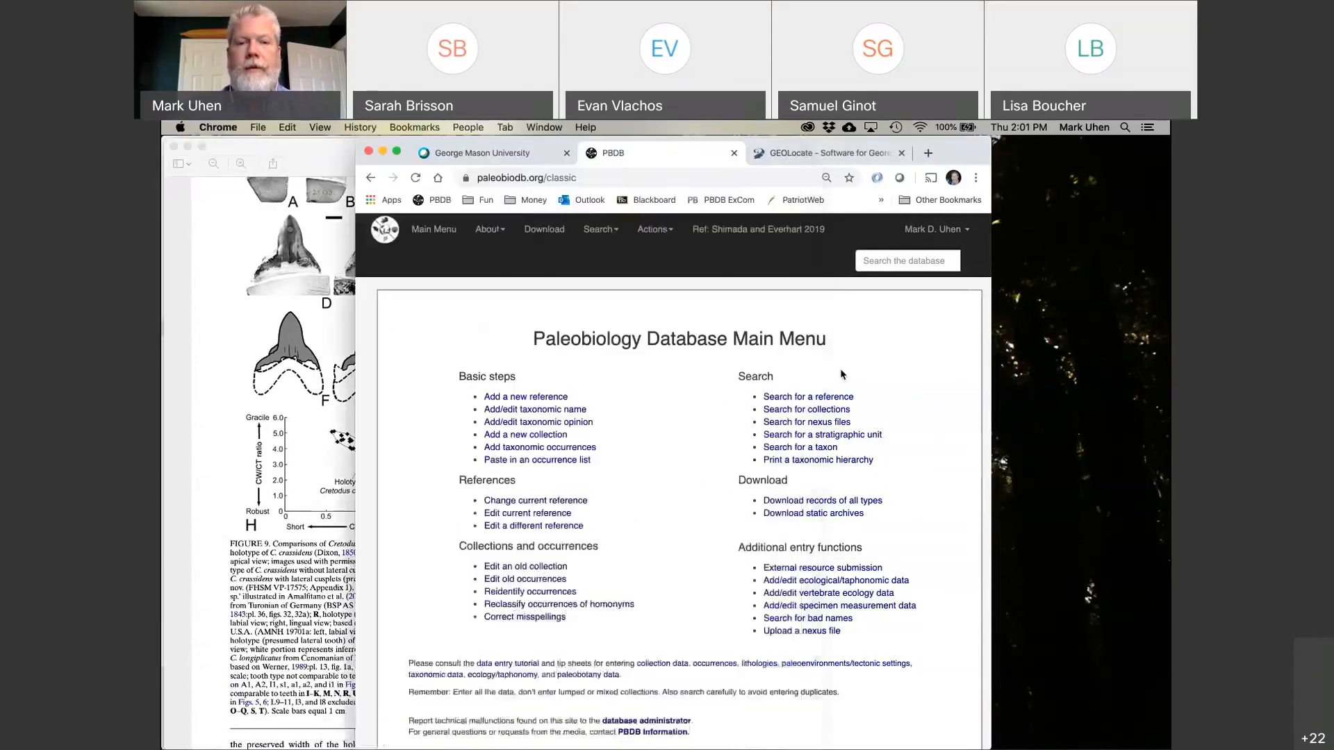
{"action": "left_click", "coordinate": [587, 424]}
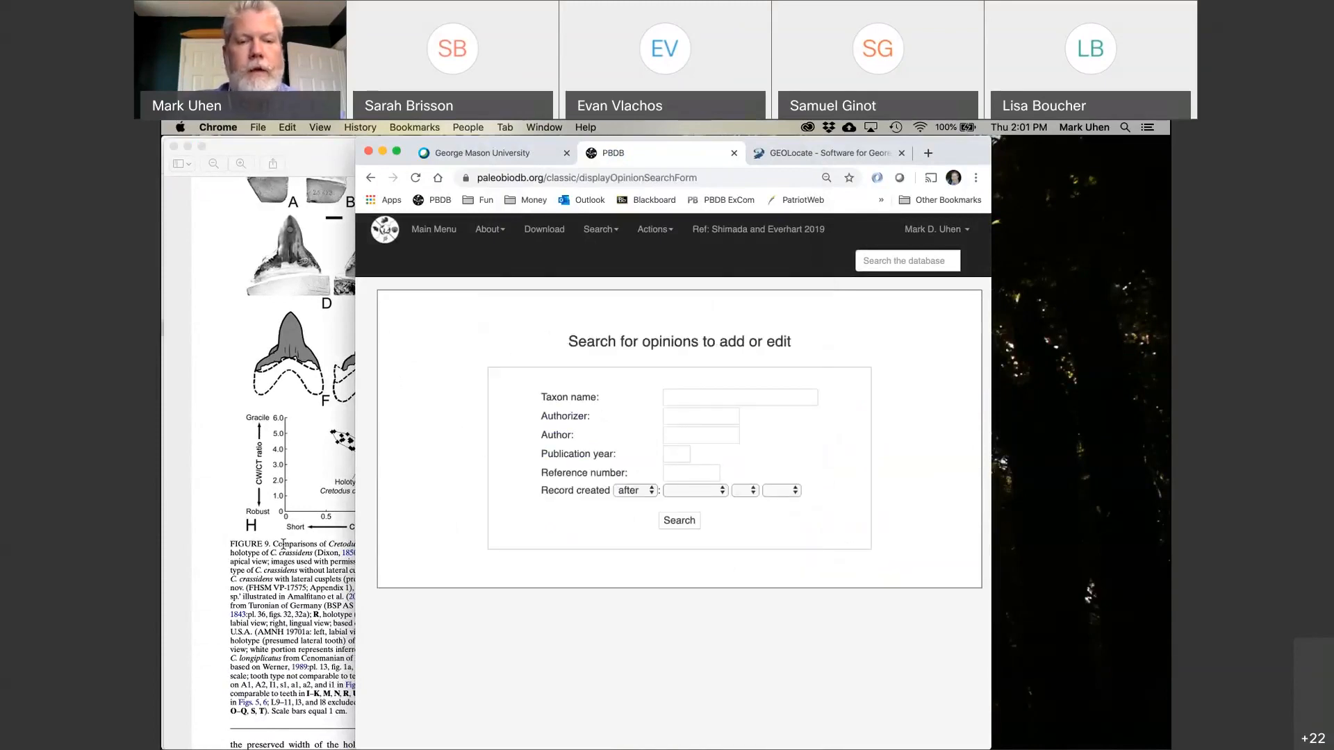
{"action": "left_click", "coordinate": [282, 544]}
{"action": "scroll", "coordinate": [283, 544], "scroll_direction": "up", "scroll_amount": 6}
{"action": "scroll", "coordinate": [347, 521], "scroll_direction": "down", "scroll_amount": 7}
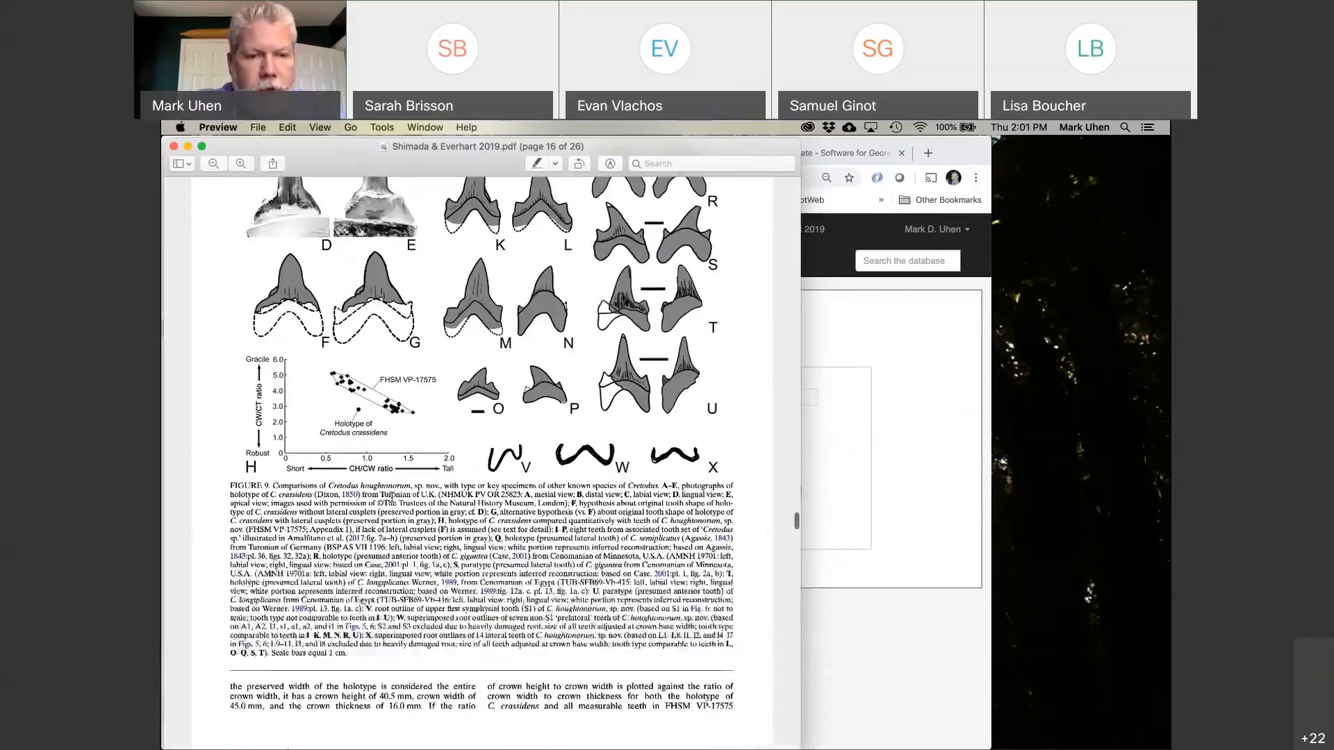
{"action": "left_click_drag", "start_coordinate": [412, 486], "coordinate": [330, 485]}
{"action": "key", "text": "cmd+c"}
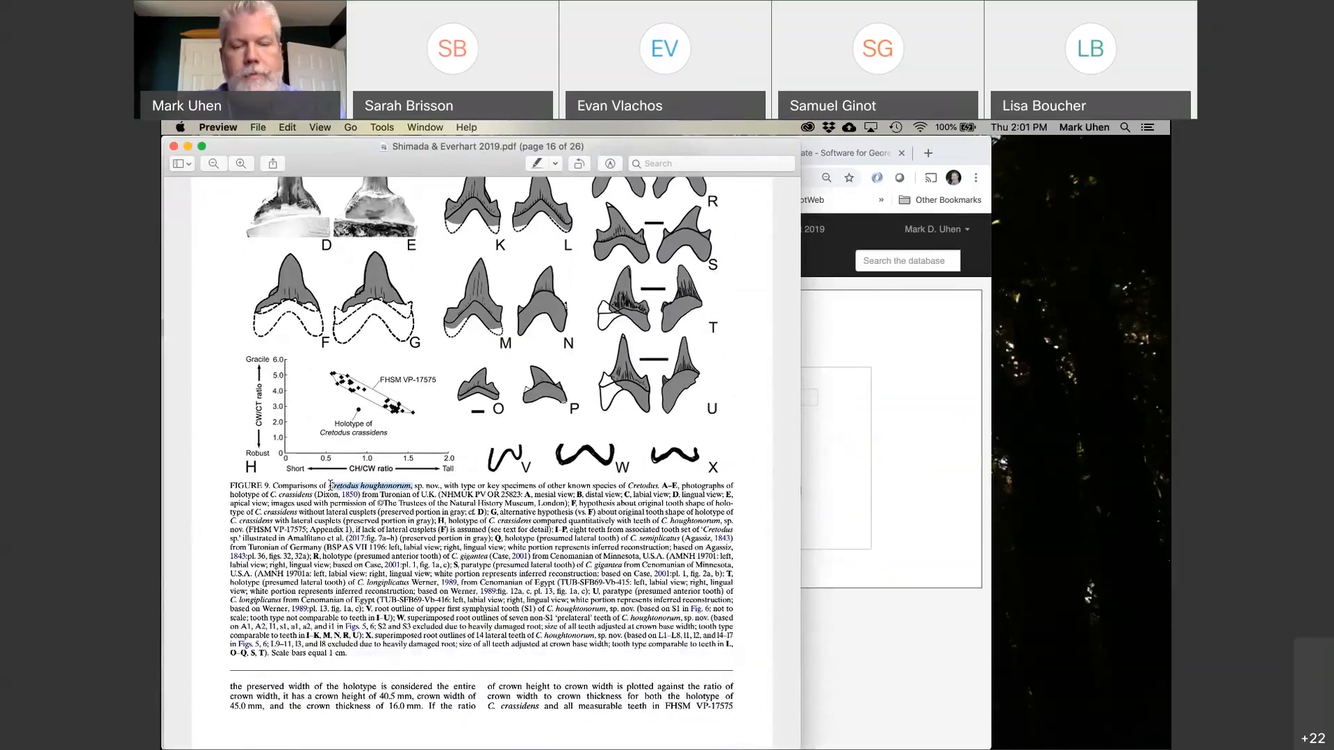
{"action": "left_click", "coordinate": [857, 506]}
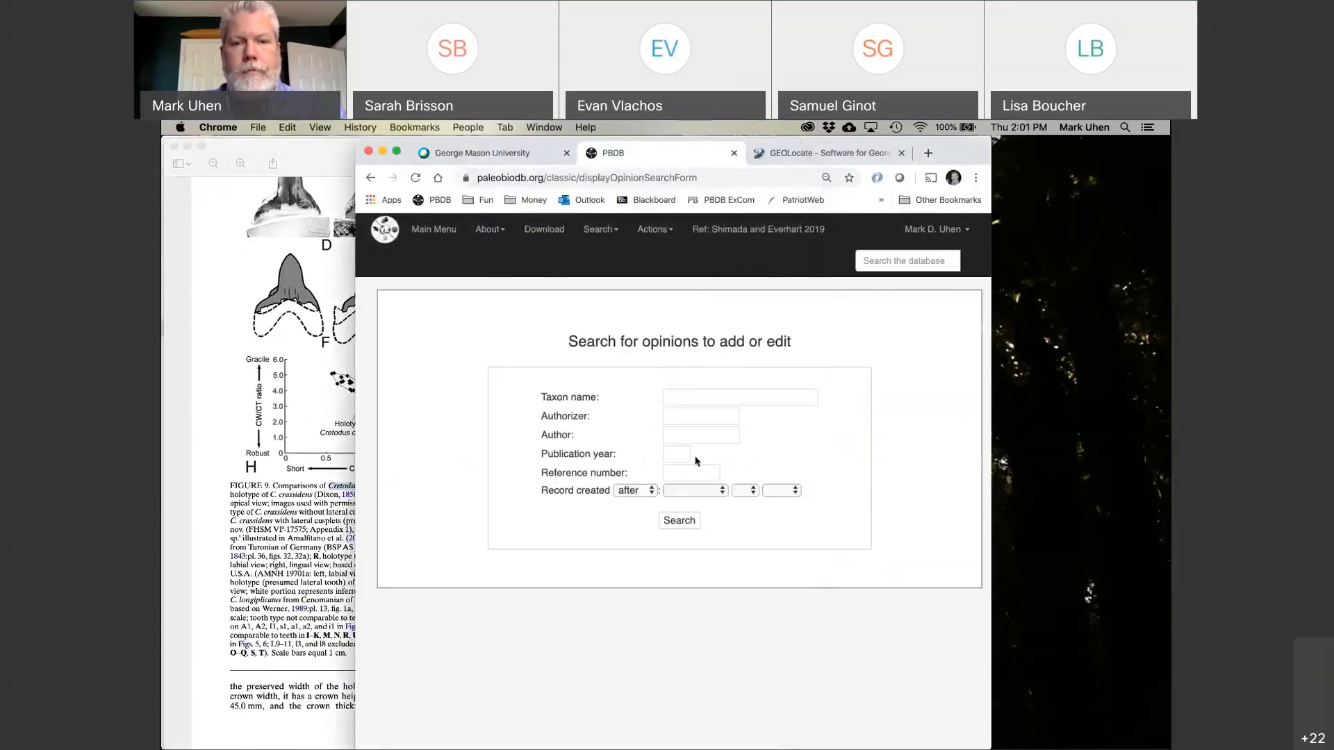
{"action": "left_click", "coordinate": [717, 396]}
{"action": "key", "text": "cmd+v"}
{"action": "key", "text": "BackSpace"}
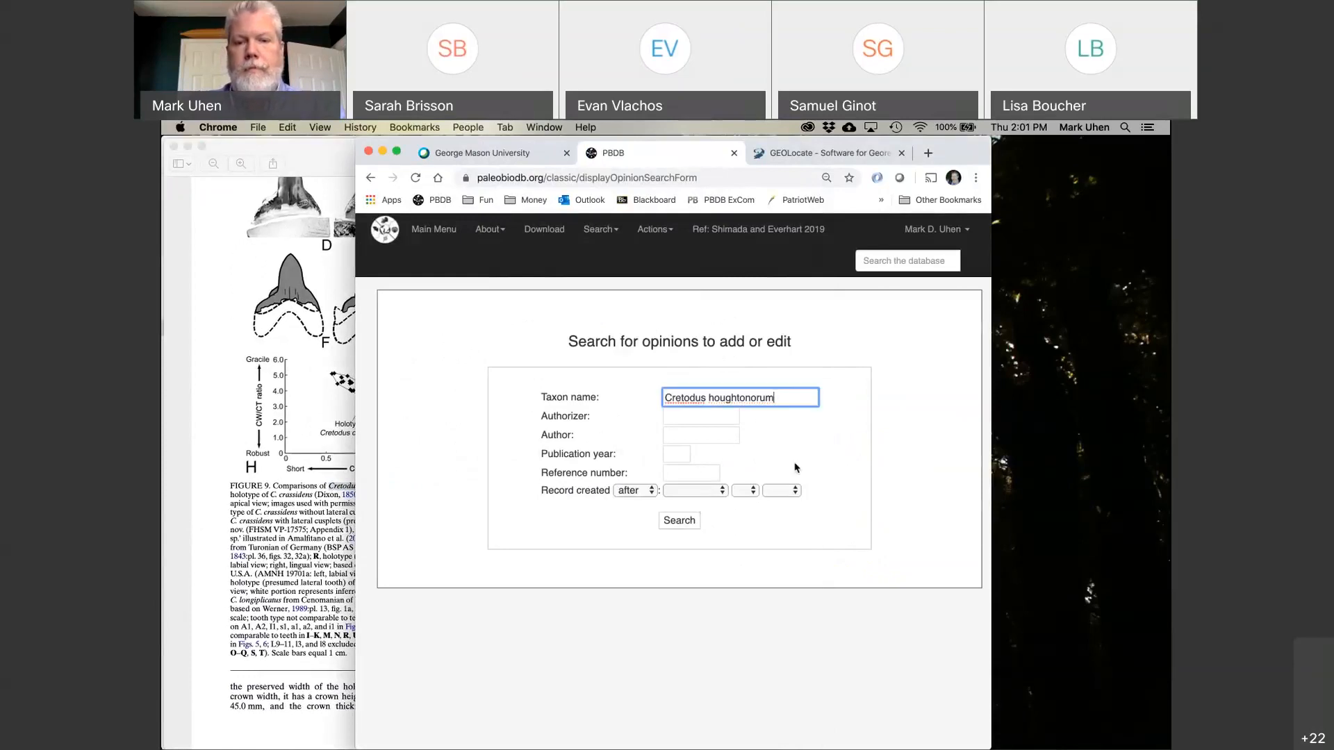
{"action": "key", "text": "Return"}
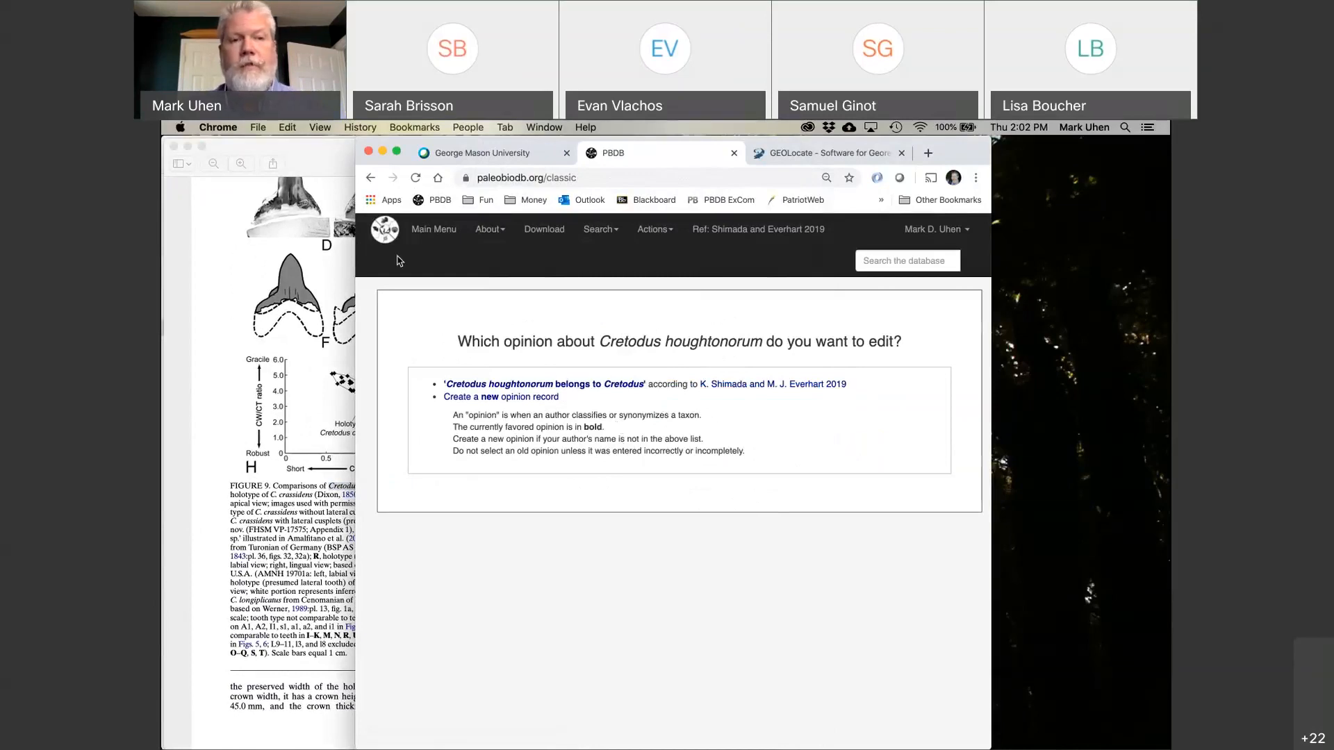
Return to the opinion search, shorten the taxon name to Cretodus and list the opinions on the genus.
{"action": "left_click", "coordinate": [368, 179]}
{"action": "double_click", "coordinate": [734, 401]}
{"action": "key", "text": "BackSpace"}
{"action": "key", "text": "Return"}
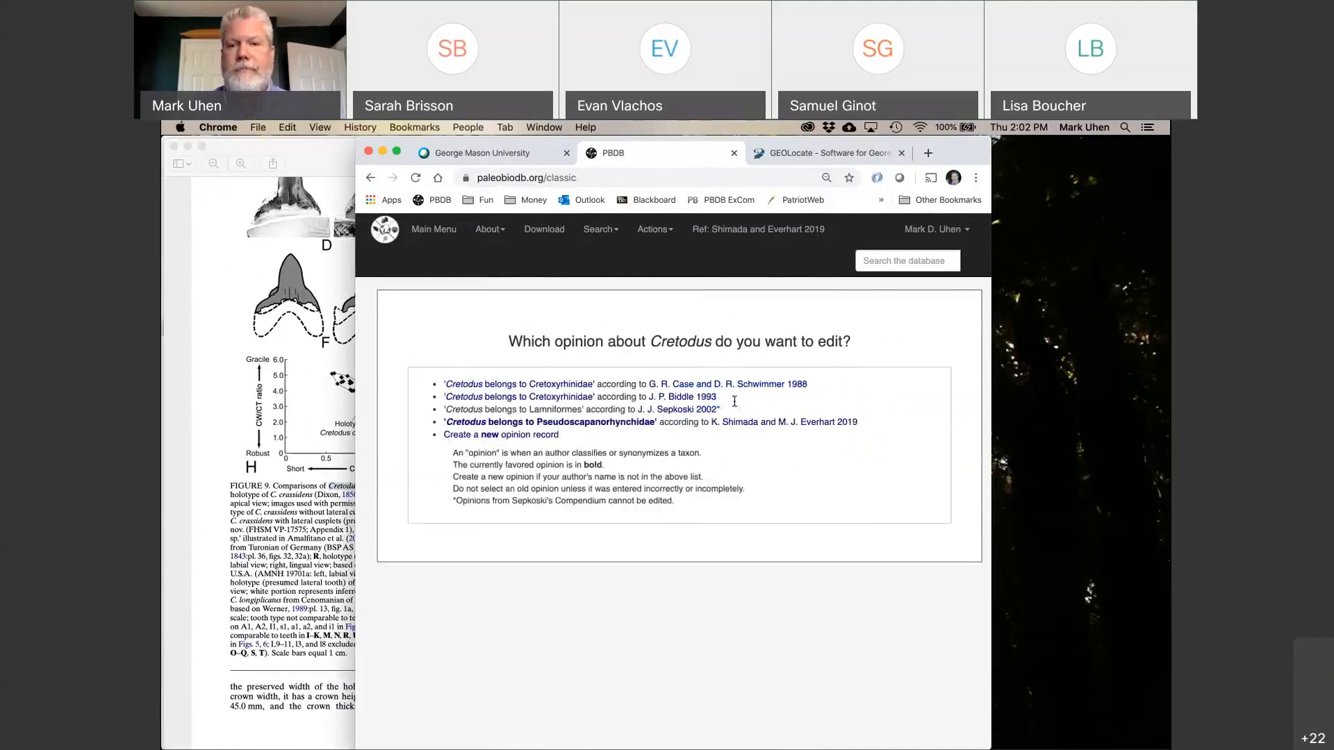
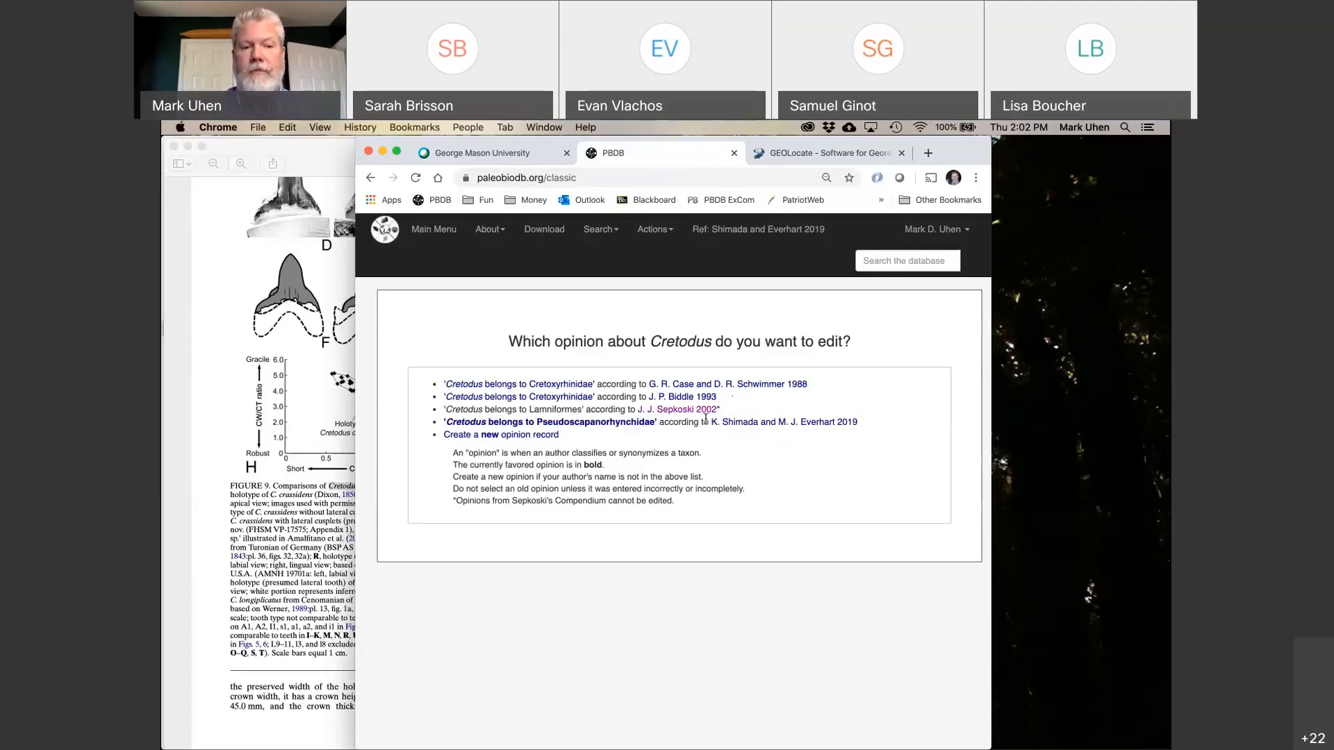
Look through the rest of the paper from Figure 9 to the literature cited and return to the database.
{"action": "left_click", "coordinate": [225, 638]}
{"action": "scroll", "coordinate": [225, 638], "scroll_direction": "down", "scroll_amount": 10}
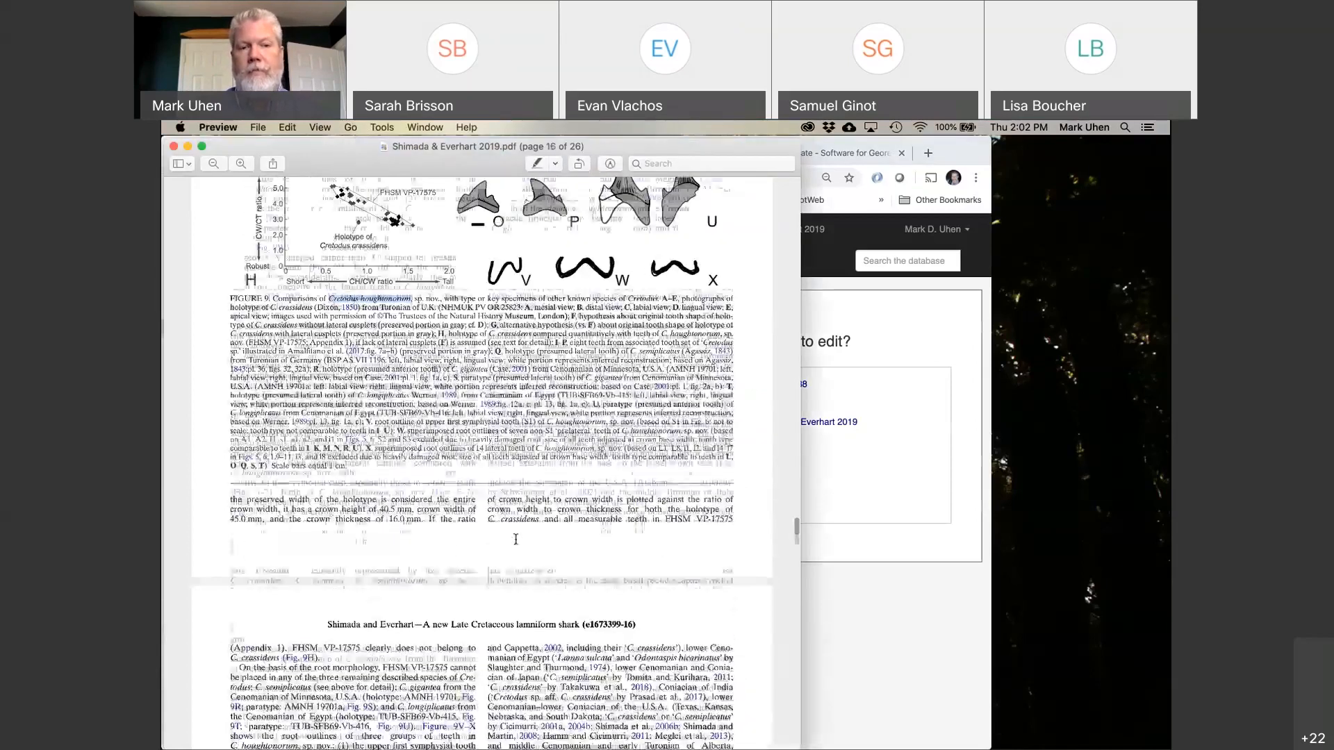
{"action": "scroll", "coordinate": [505, 535], "scroll_direction": "down", "scroll_amount": 10}
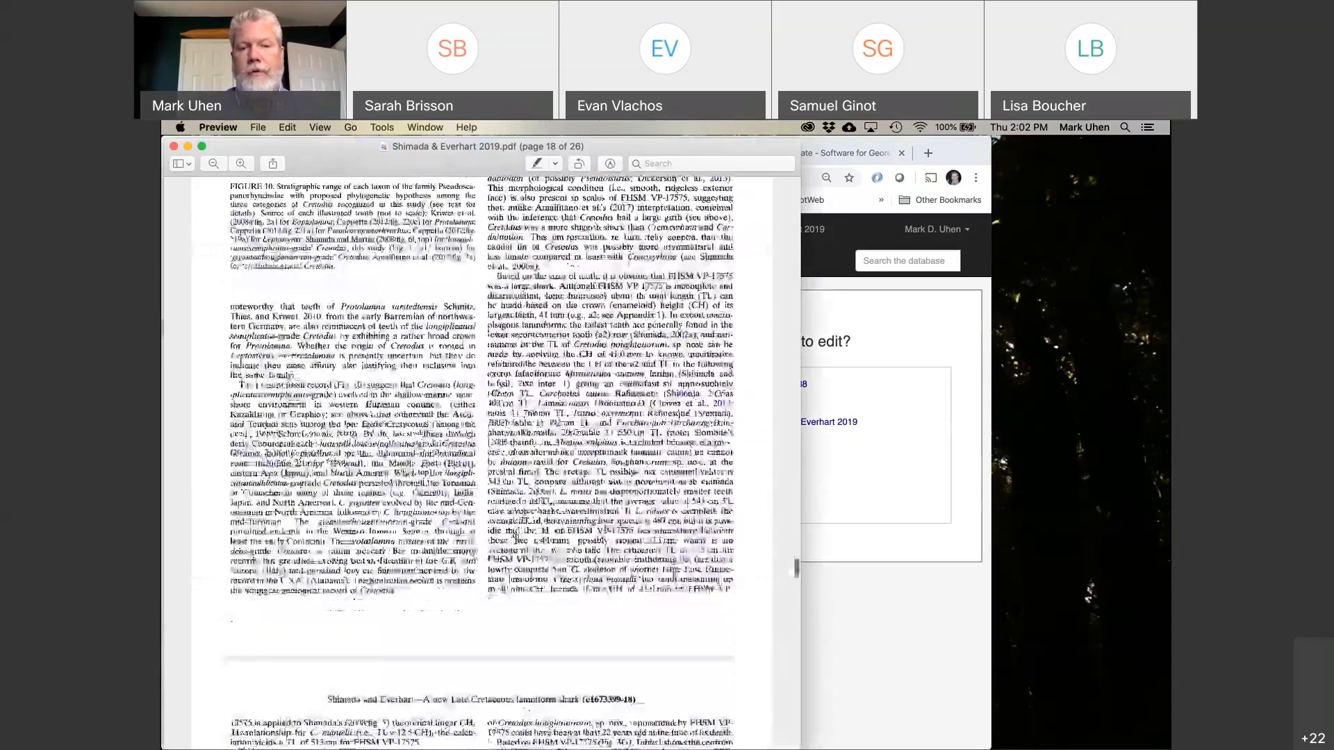
{"action": "scroll", "coordinate": [515, 538], "scroll_direction": "down", "scroll_amount": 10}
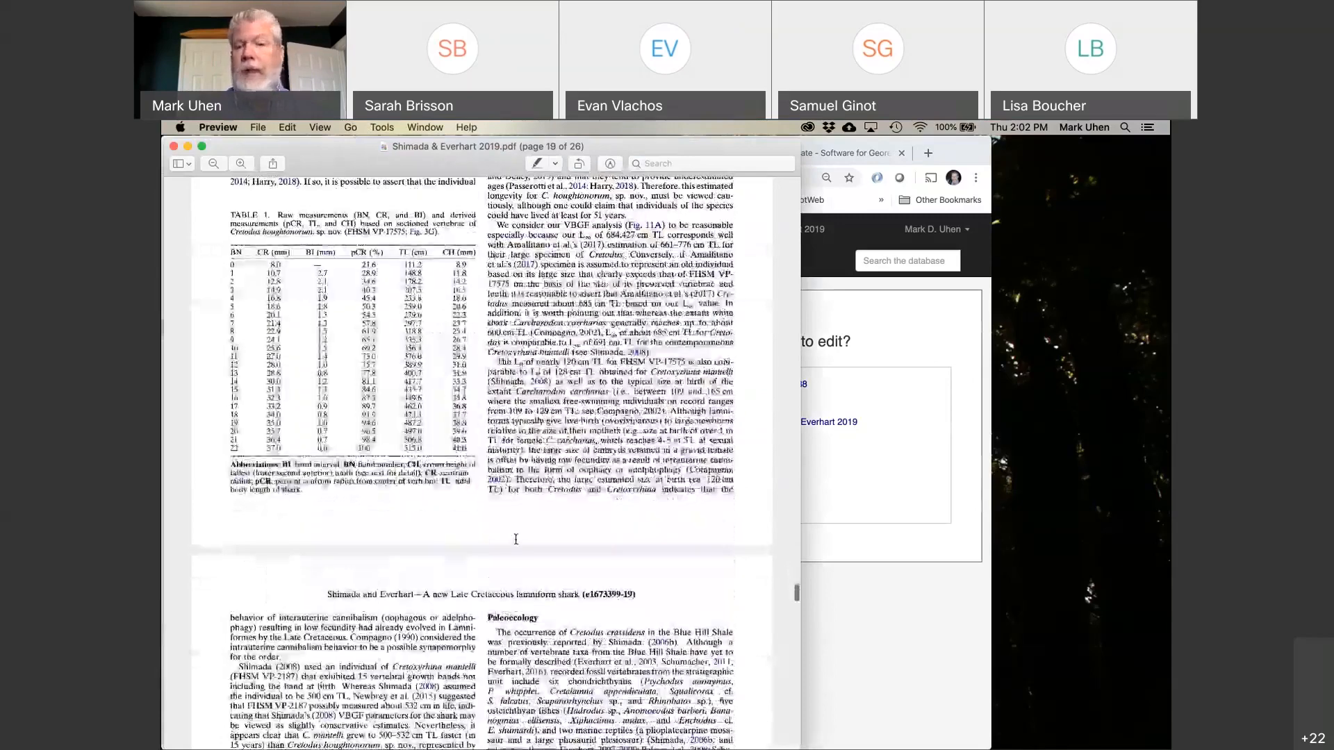
{"action": "scroll", "coordinate": [517, 541], "scroll_direction": "down", "scroll_amount": 10}
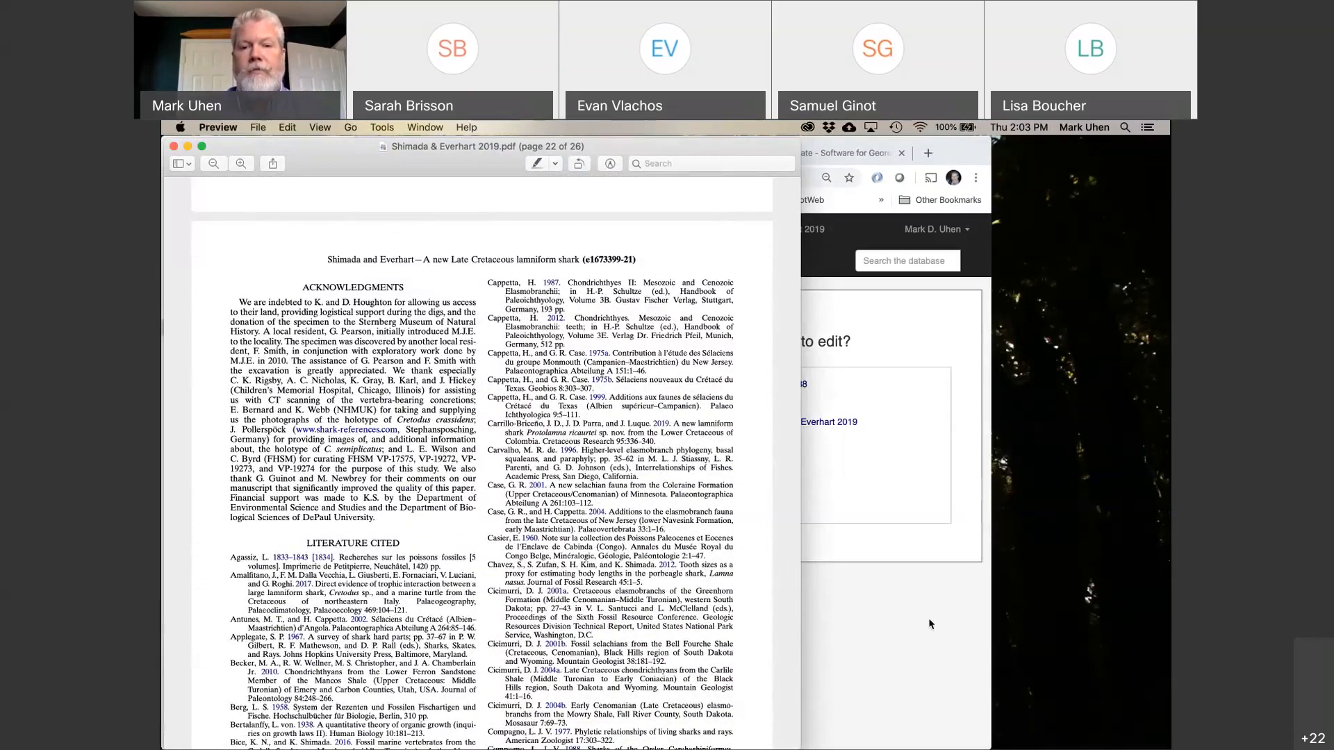
{"action": "left_click", "coordinate": [861, 493]}
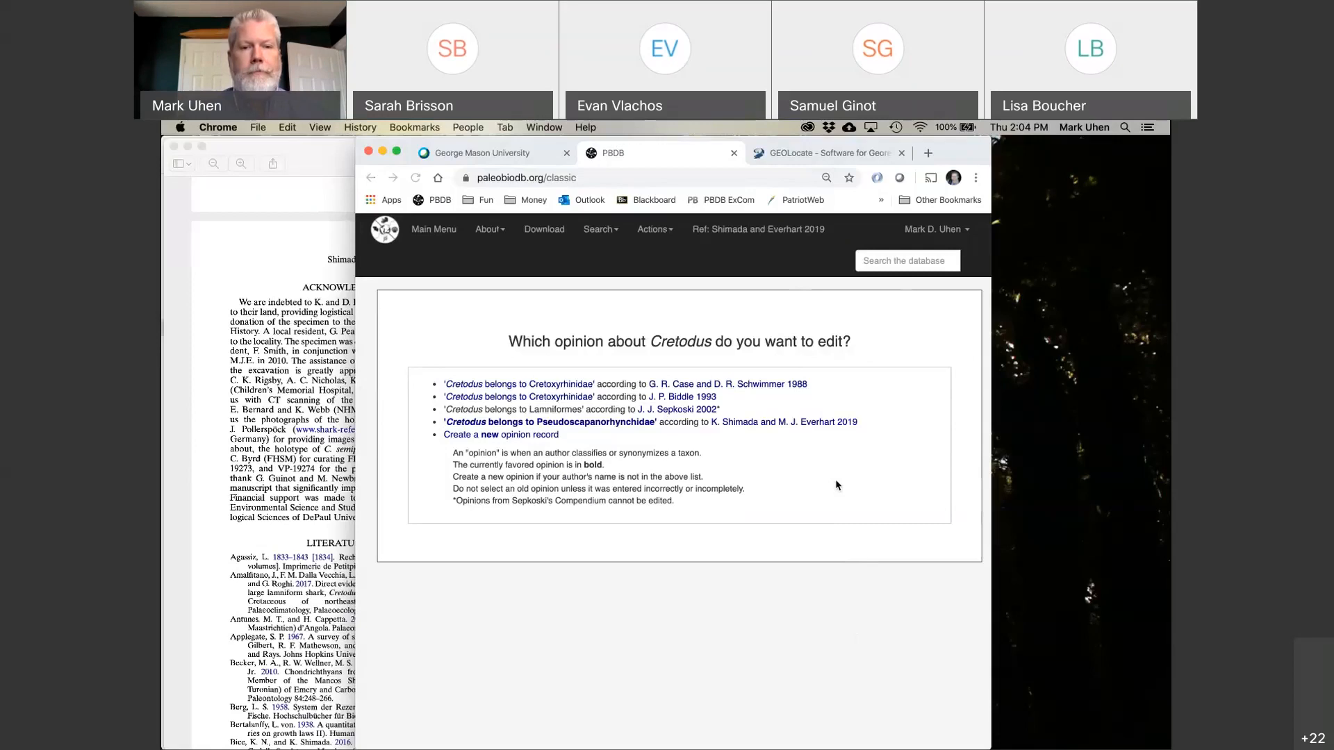
Open the taxon search from the main menu and look up Cretodus houghtonorum using the name copied from the paper.
{"action": "left_click", "coordinate": [437, 230]}
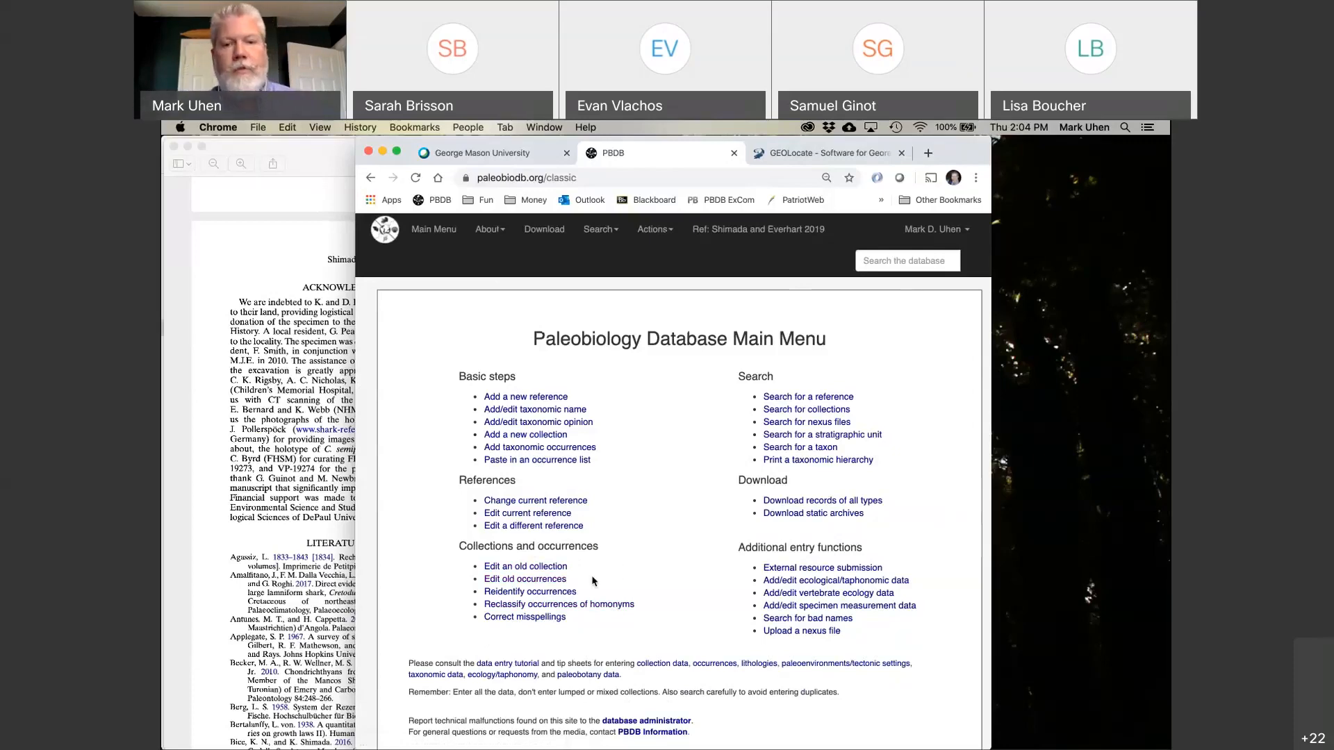
{"action": "left_click", "coordinate": [805, 448]}
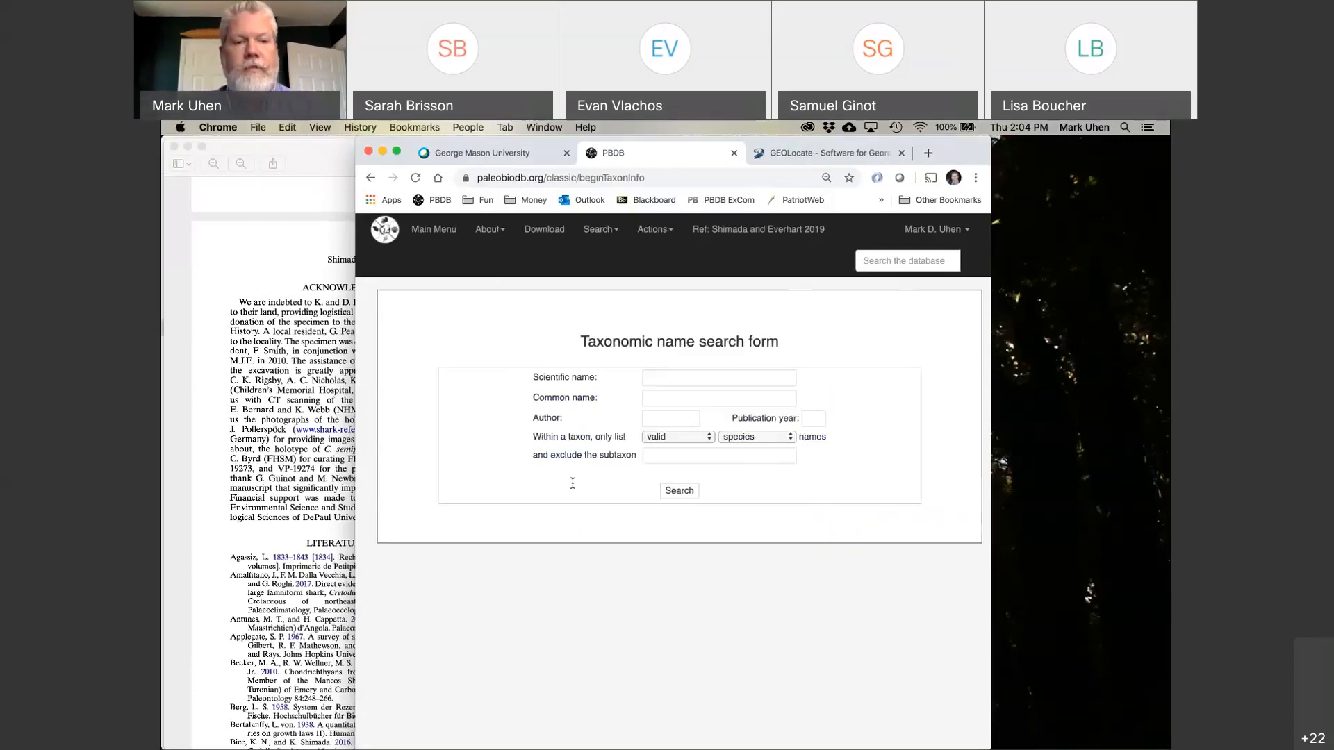
{"action": "left_click", "coordinate": [281, 536]}
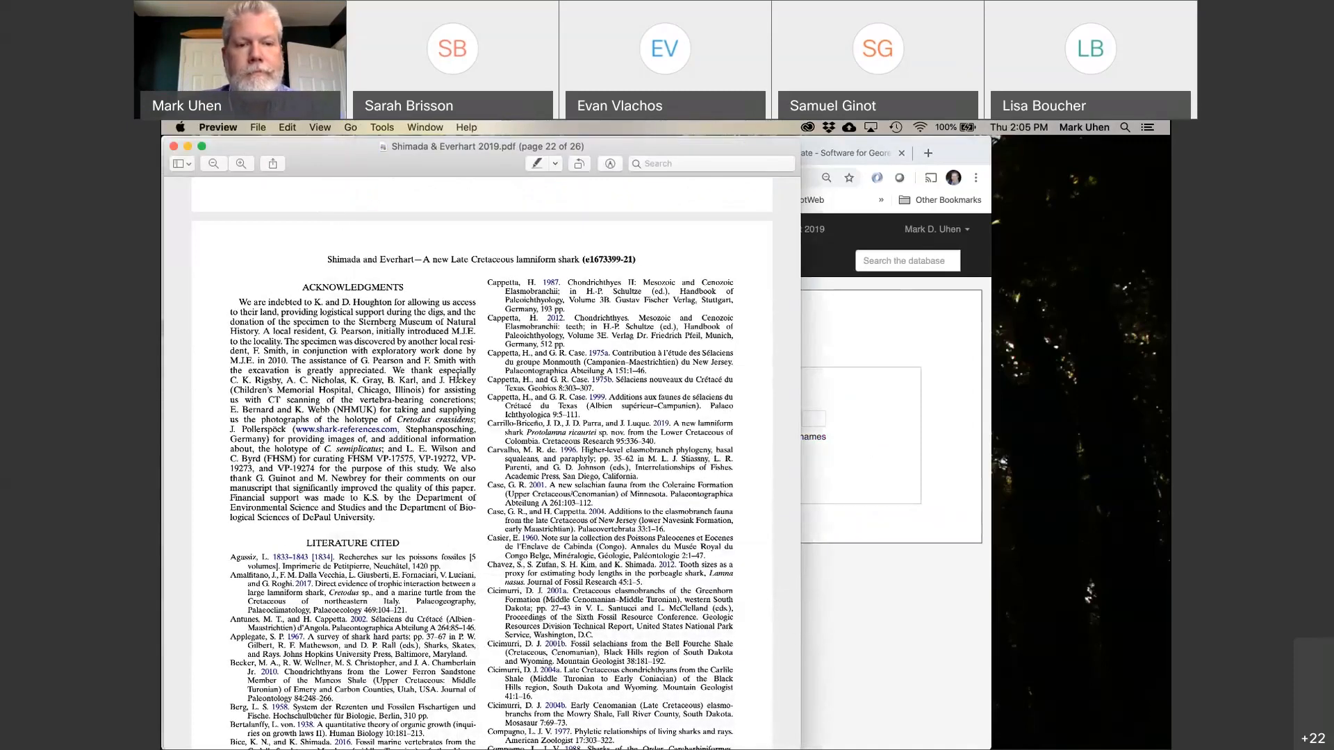
{"action": "scroll", "coordinate": [417, 476], "scroll_direction": "up", "scroll_amount": 3}
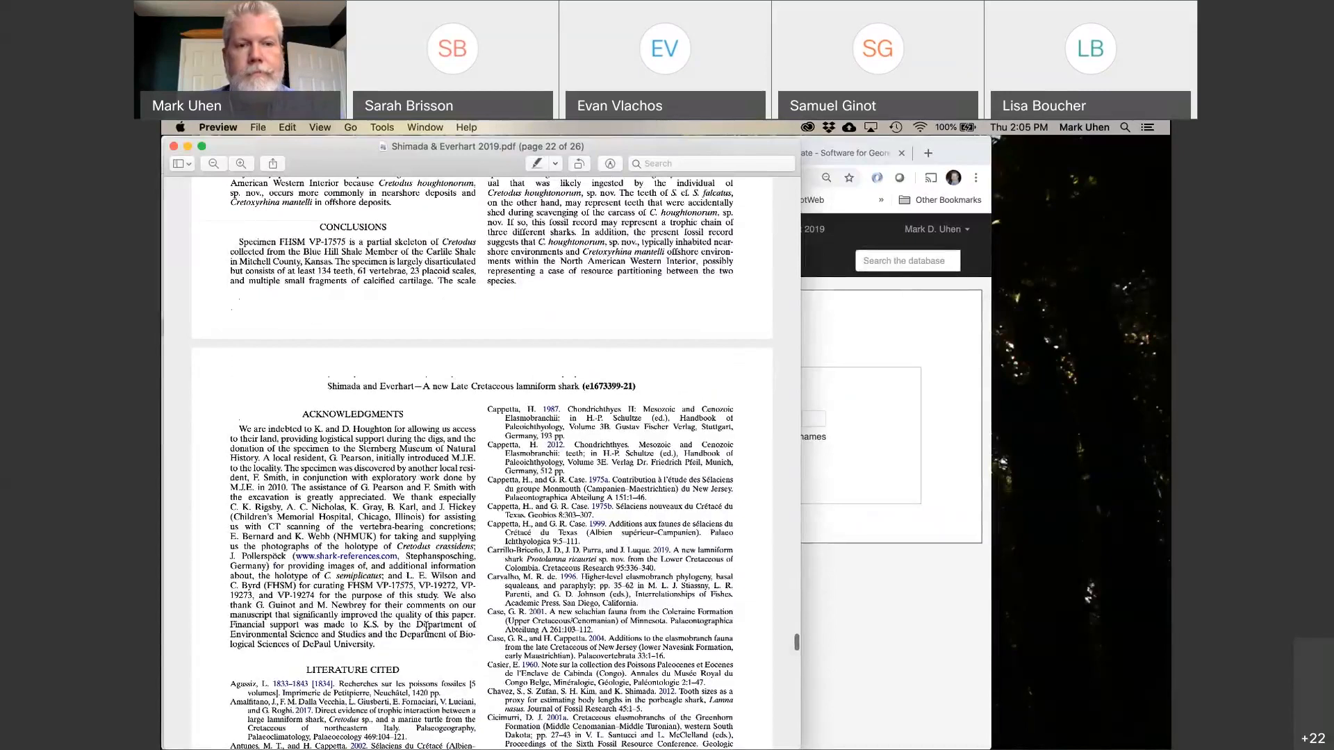
{"action": "scroll", "coordinate": [425, 625], "scroll_direction": "up", "scroll_amount": 10}
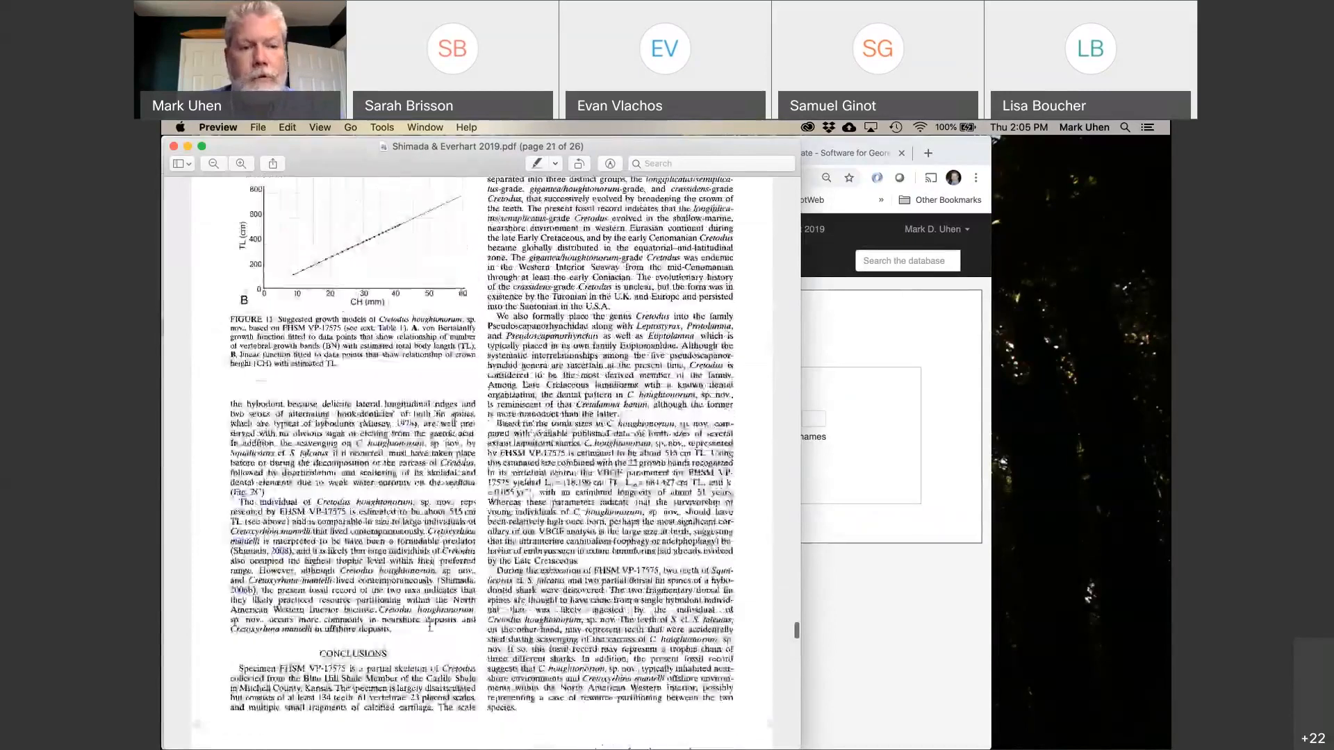
{"action": "left_click_drag", "start_coordinate": [413, 505], "coordinate": [342, 499]}
{"action": "key", "text": "super+c"}
{"action": "left_click", "coordinate": [826, 506]}
{"action": "key", "text": "super+v"}
{"action": "left_click", "coordinate": [681, 492]}
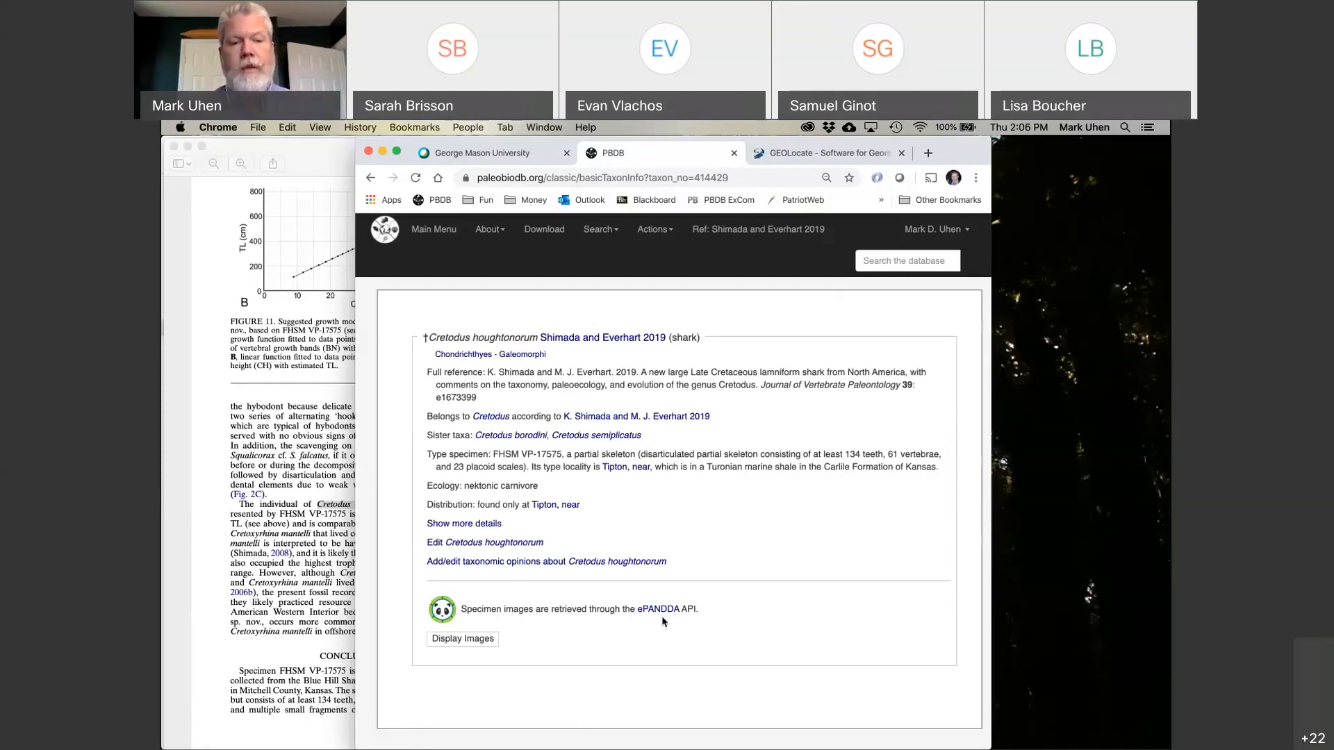
Request specimen images for Cretodus houghtonorum and view the classification in its detailed taxon information.
{"action": "left_click", "coordinate": [459, 646]}
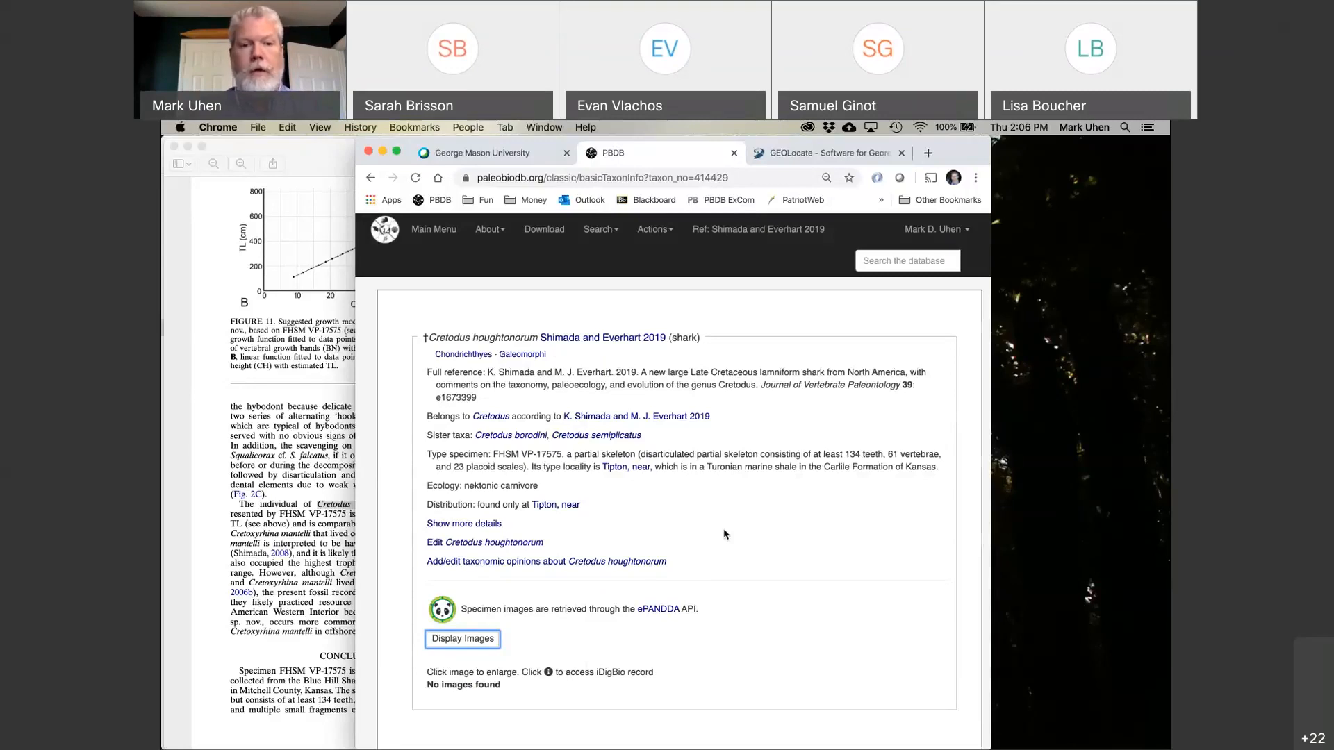
{"action": "left_click", "coordinate": [490, 526]}
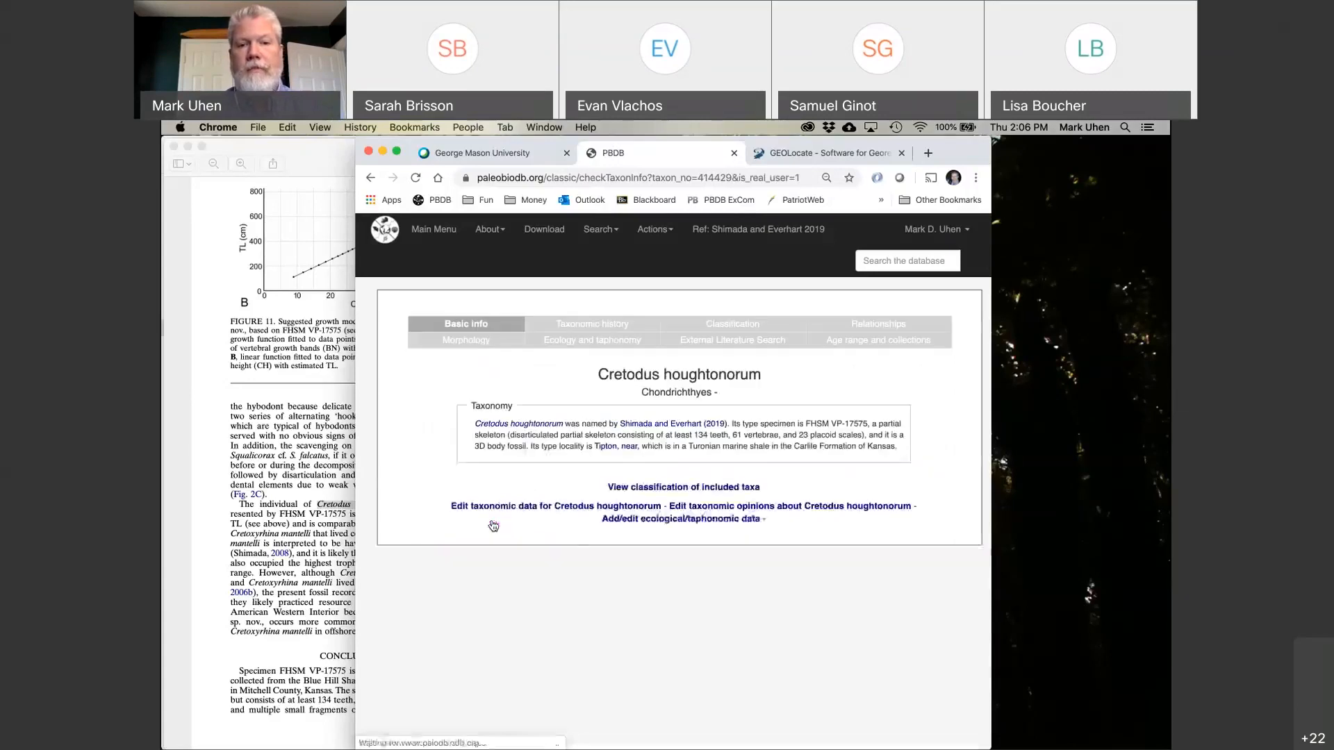
{"action": "left_click", "coordinate": [737, 324]}
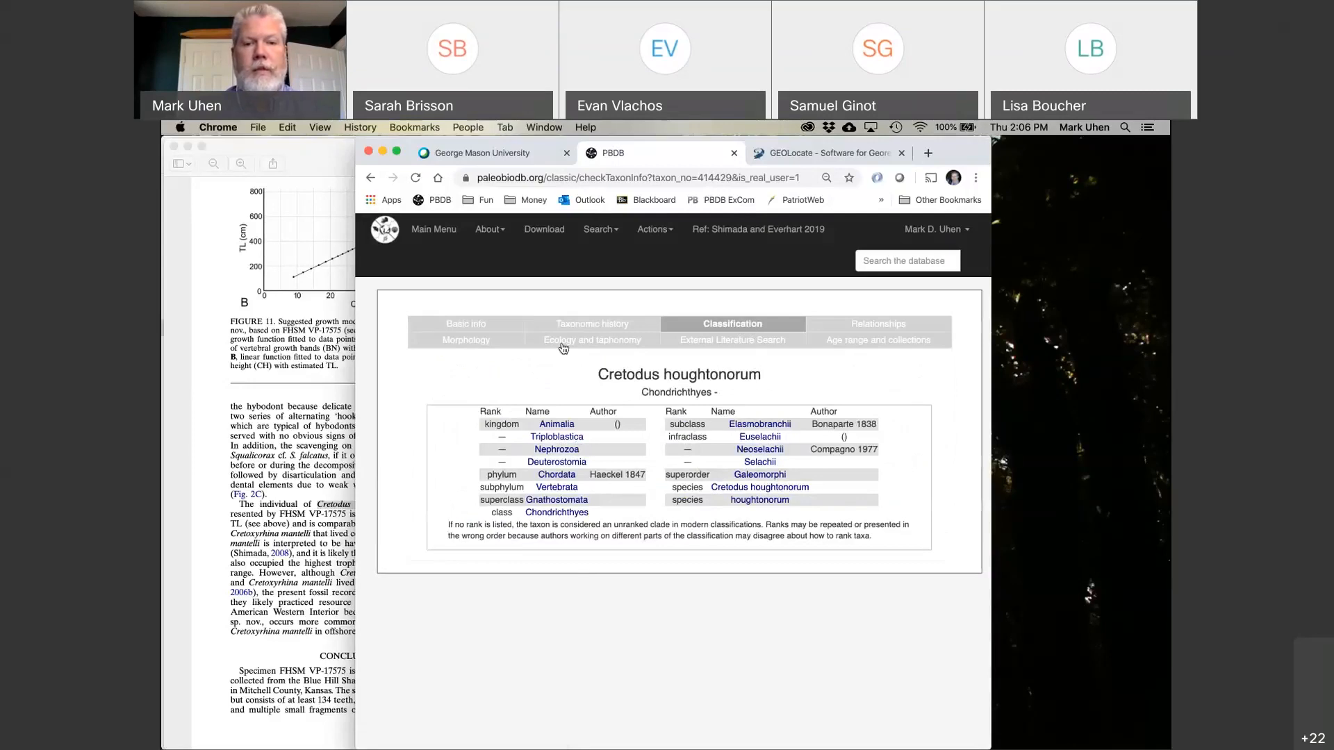
Check the species' age range and collections, open its Kansas type-locality collection record and return to the main menu.
{"action": "left_click", "coordinate": [866, 342]}
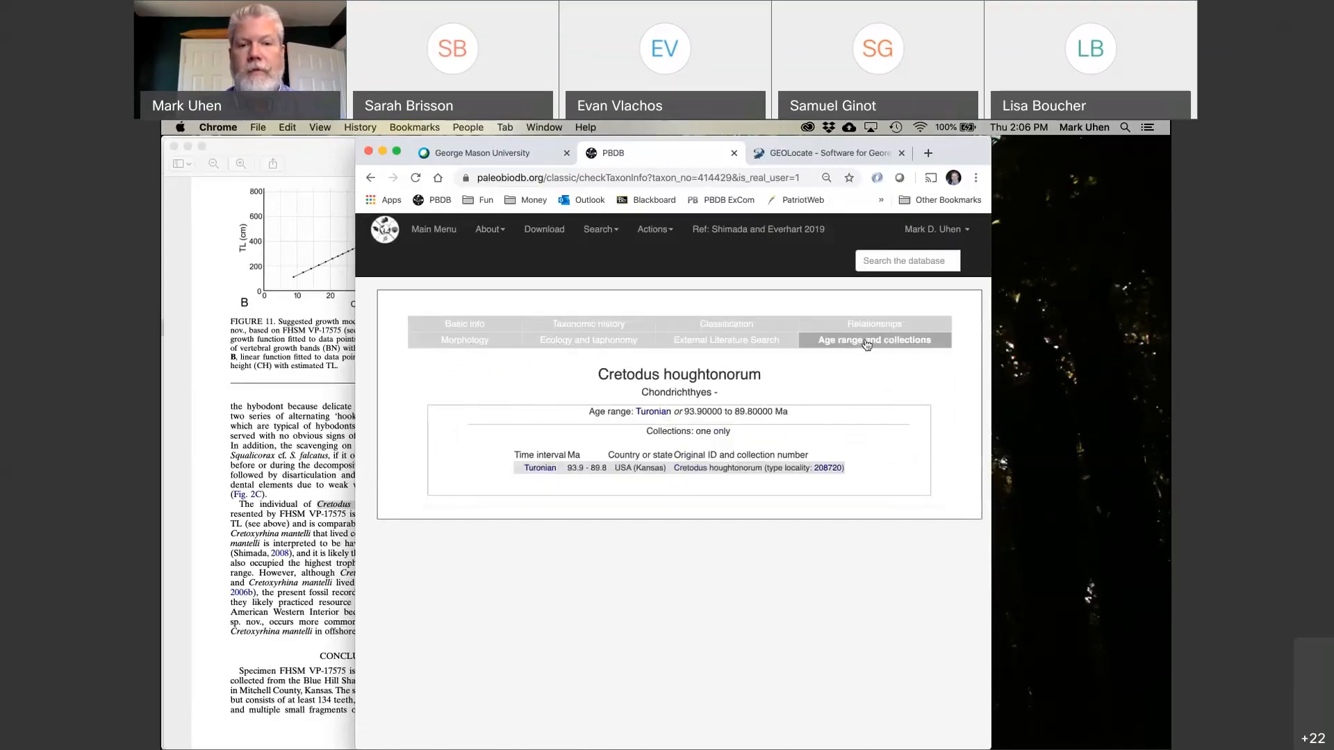
{"action": "left_click", "coordinate": [831, 470]}
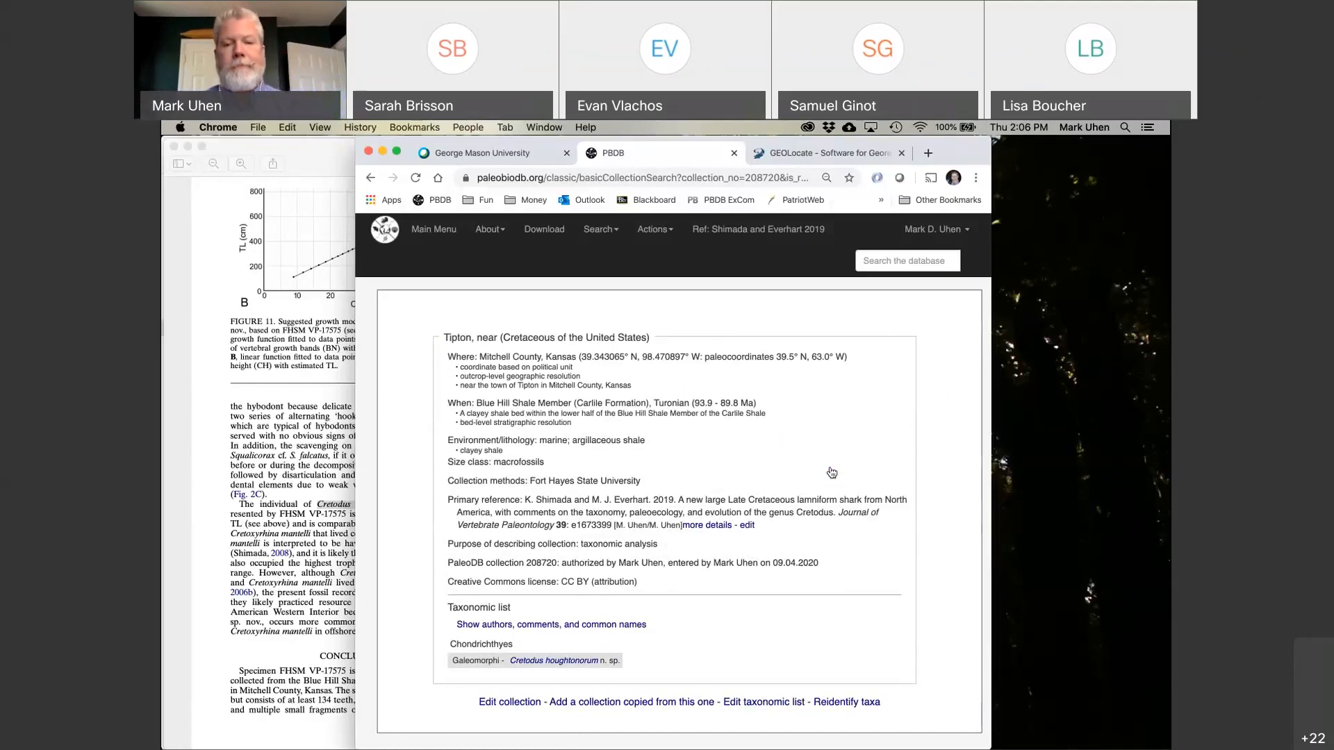
{"action": "left_click", "coordinate": [434, 229]}
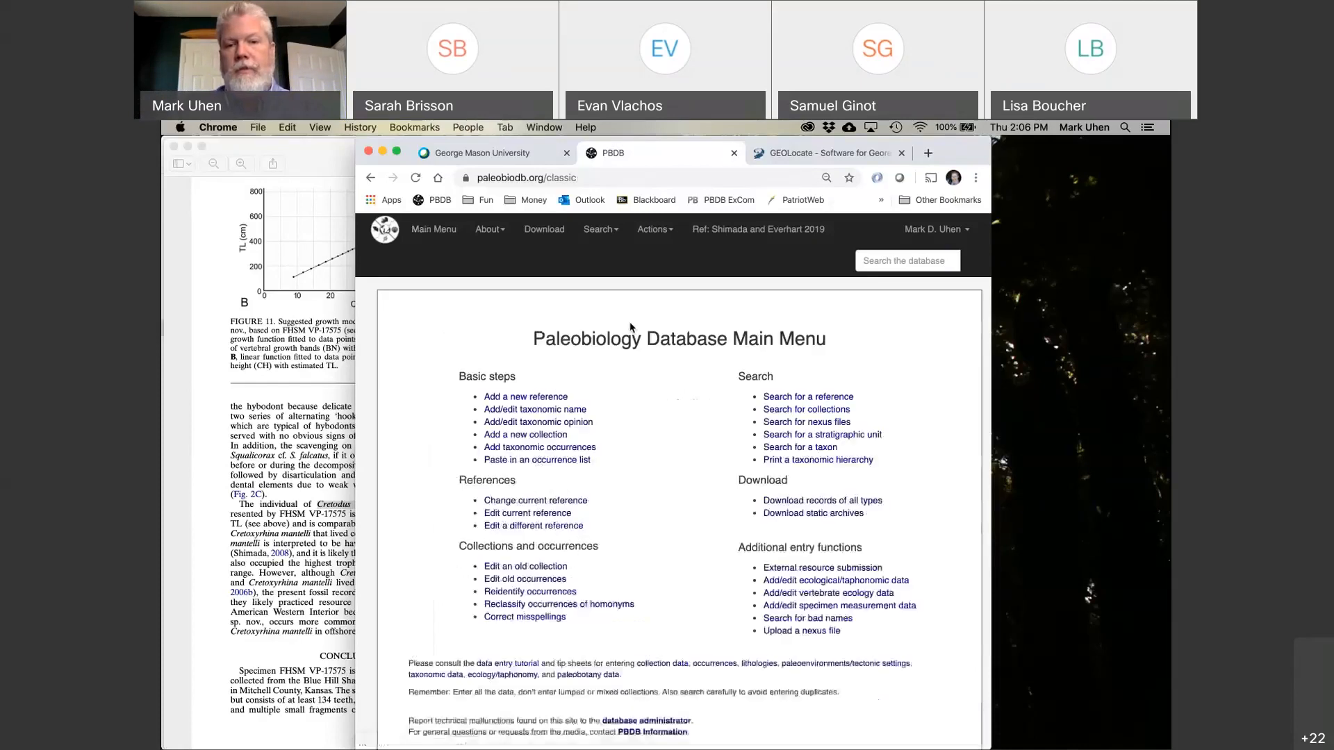
Open the taxon search form and look up Dorudon, reading its taxon page down to the specimen images section.
{"action": "left_click", "coordinate": [799, 448]}
{"action": "left_click", "coordinate": [689, 384]}
{"action": "type", "text": "Dorudon"}
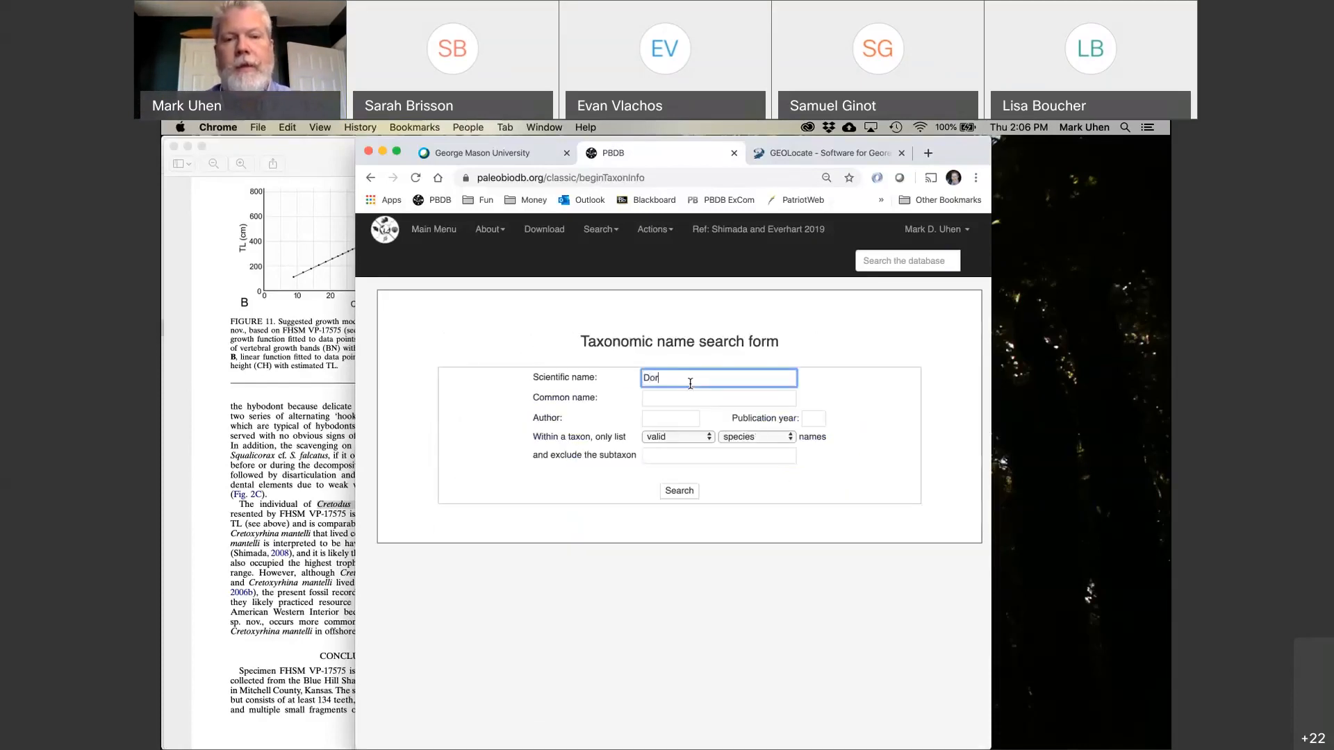
{"action": "key", "text": "Return"}
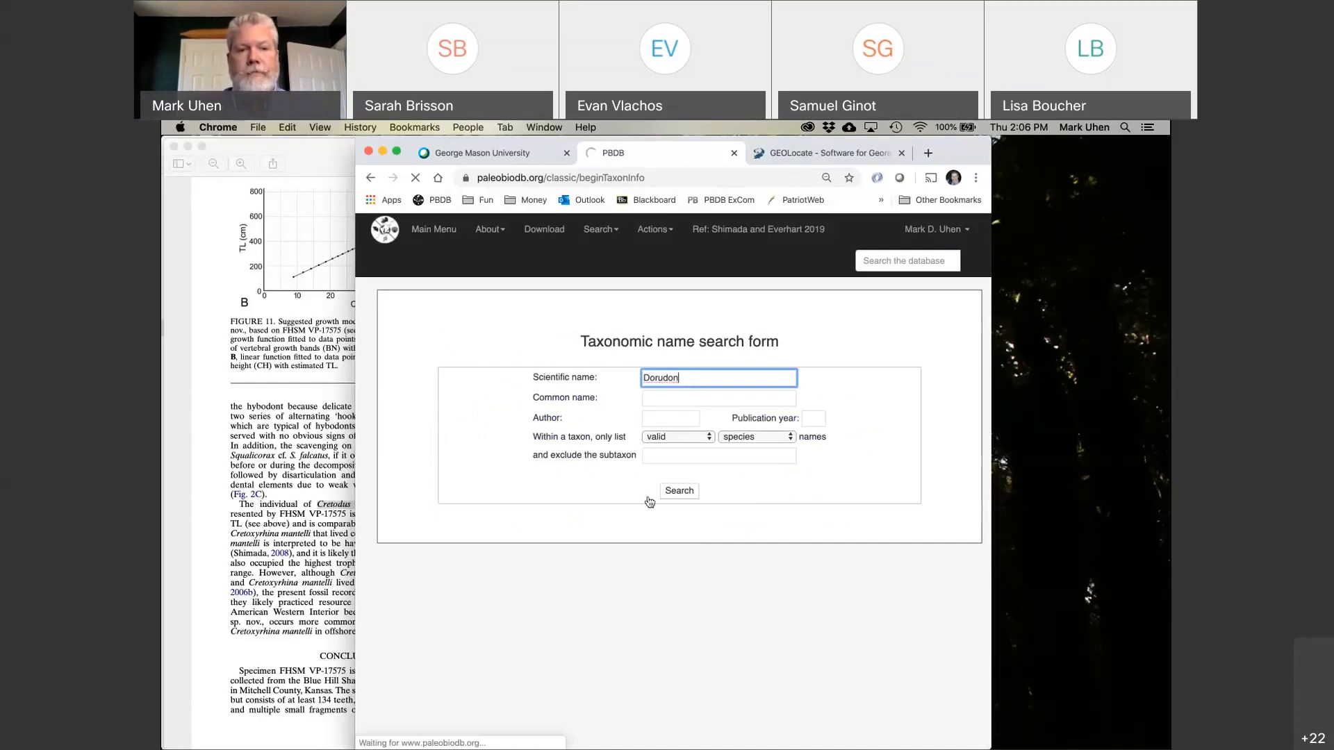
{"action": "scroll", "coordinate": [661, 483], "scroll_direction": "down", "scroll_amount": 1}
{"action": "scroll", "coordinate": [661, 483], "scroll_direction": "down", "scroll_amount": 5}
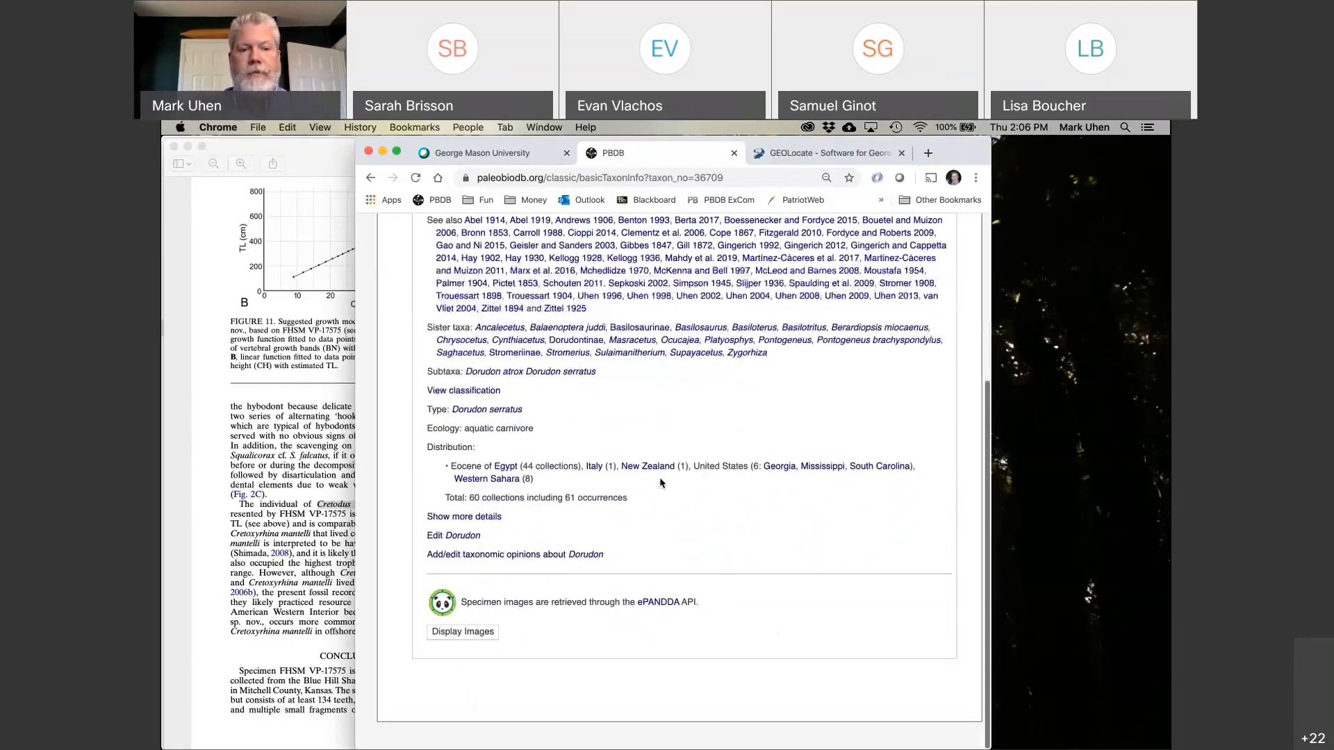
Display the specimen images for Dorudon, enlarge one of the skull photos and return to the taxon page.
{"action": "left_click", "coordinate": [488, 634]}
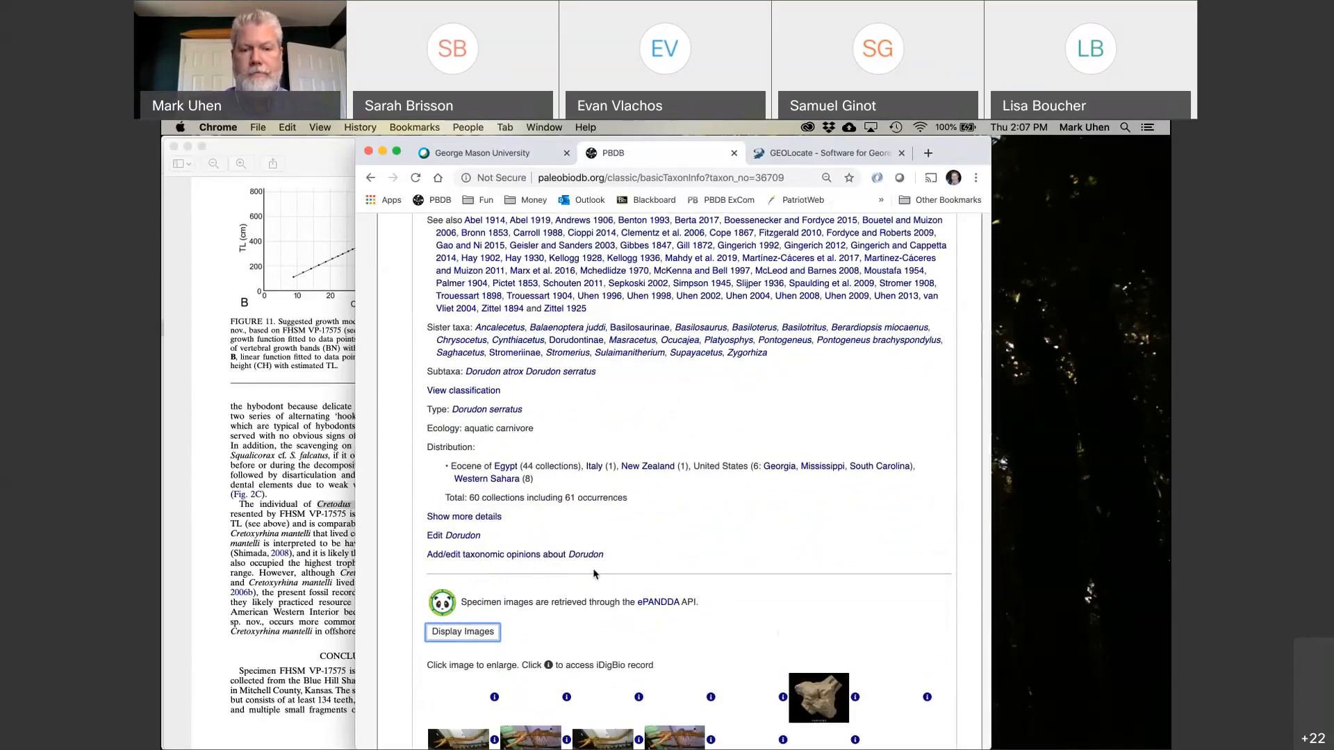
{"action": "scroll", "coordinate": [625, 507], "scroll_direction": "down", "scroll_amount": 3}
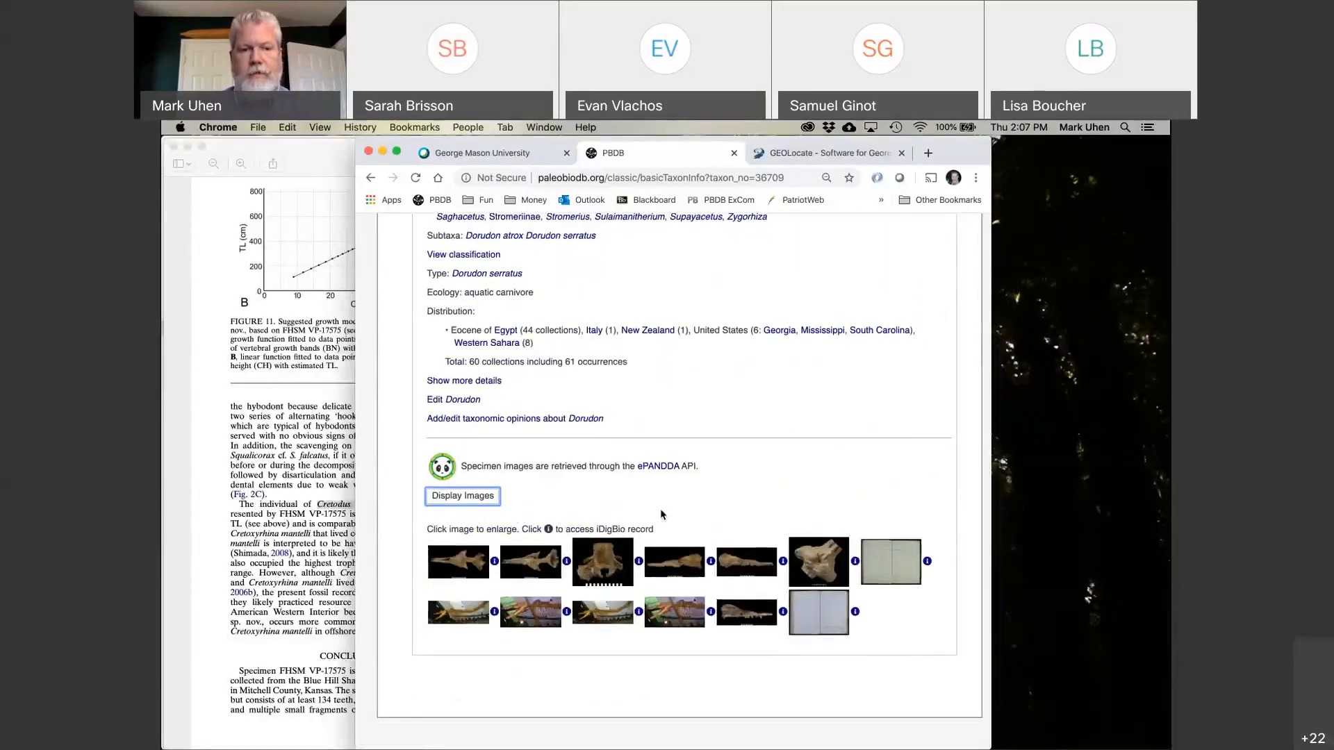
{"action": "left_click", "coordinate": [513, 554]}
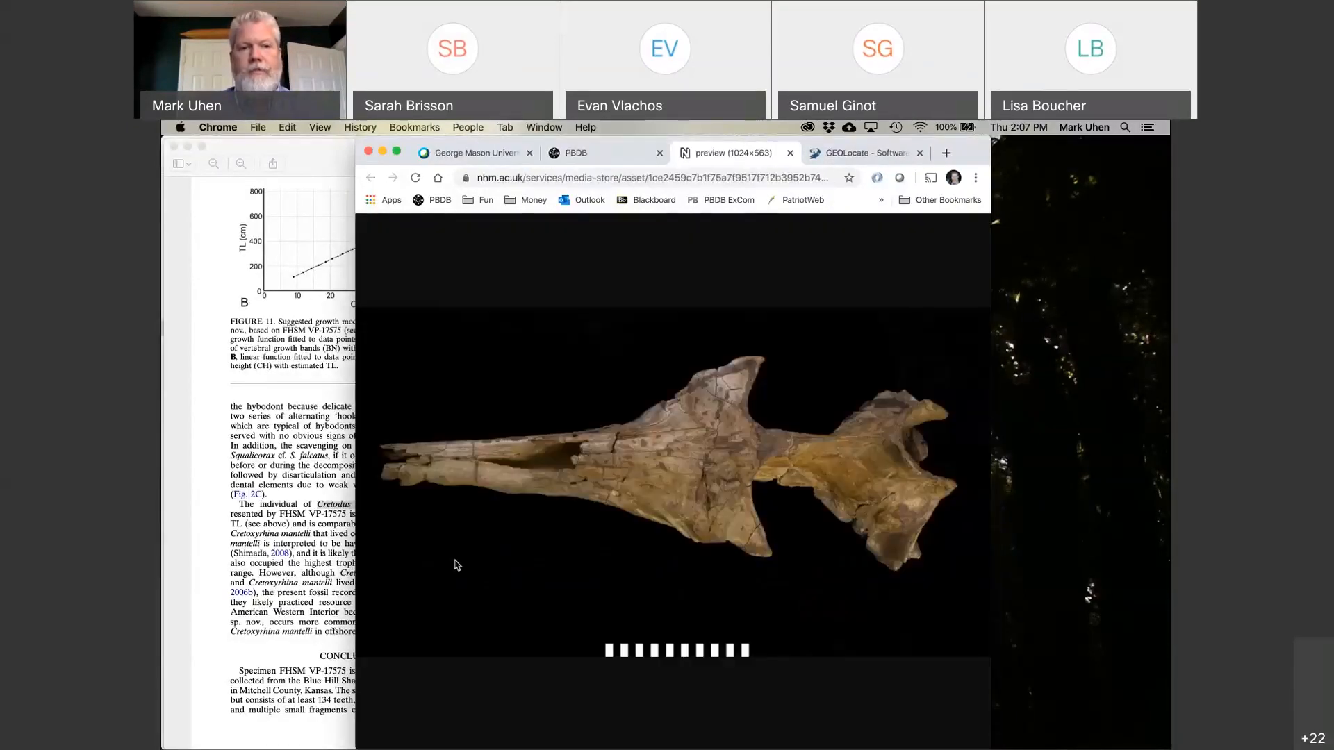
{"action": "left_click", "coordinate": [576, 153]}
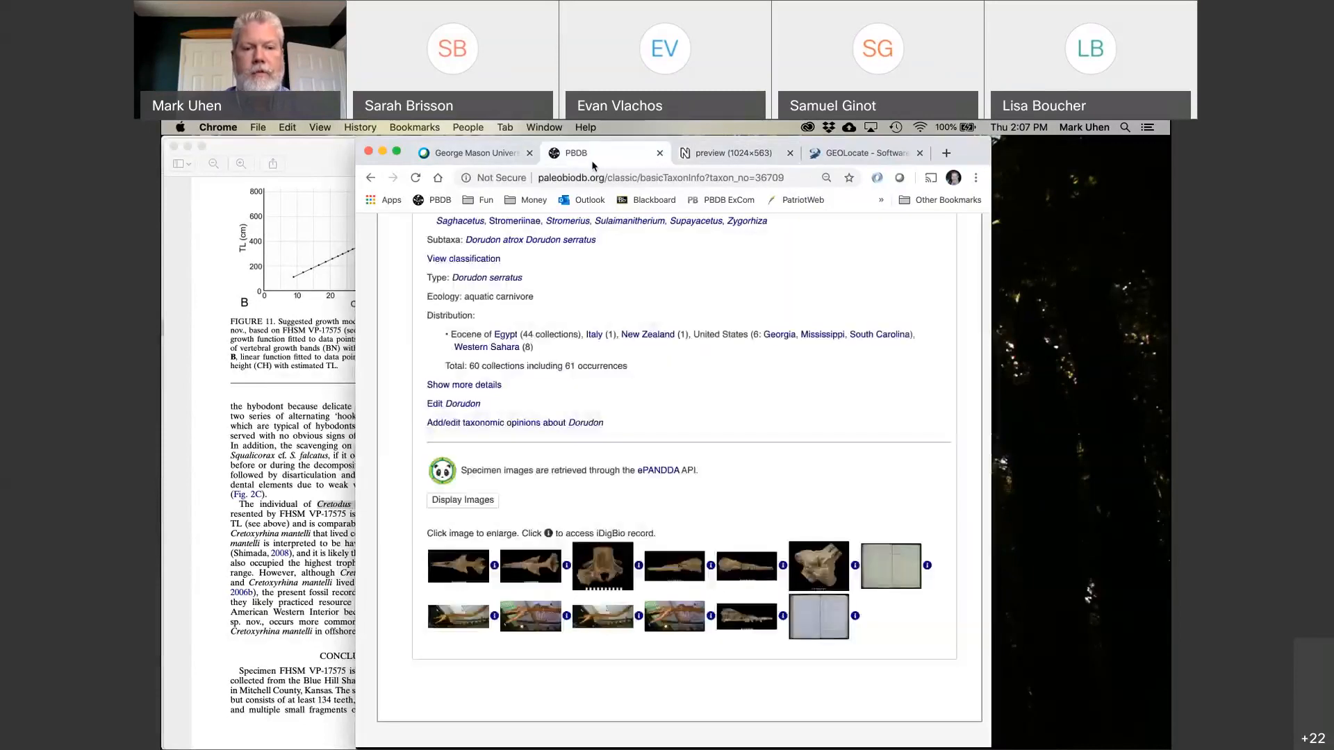
Open the iDigBio records of the first and last Dorudon specimen images, read through the last one and close both records.
{"action": "left_click", "coordinate": [494, 567]}
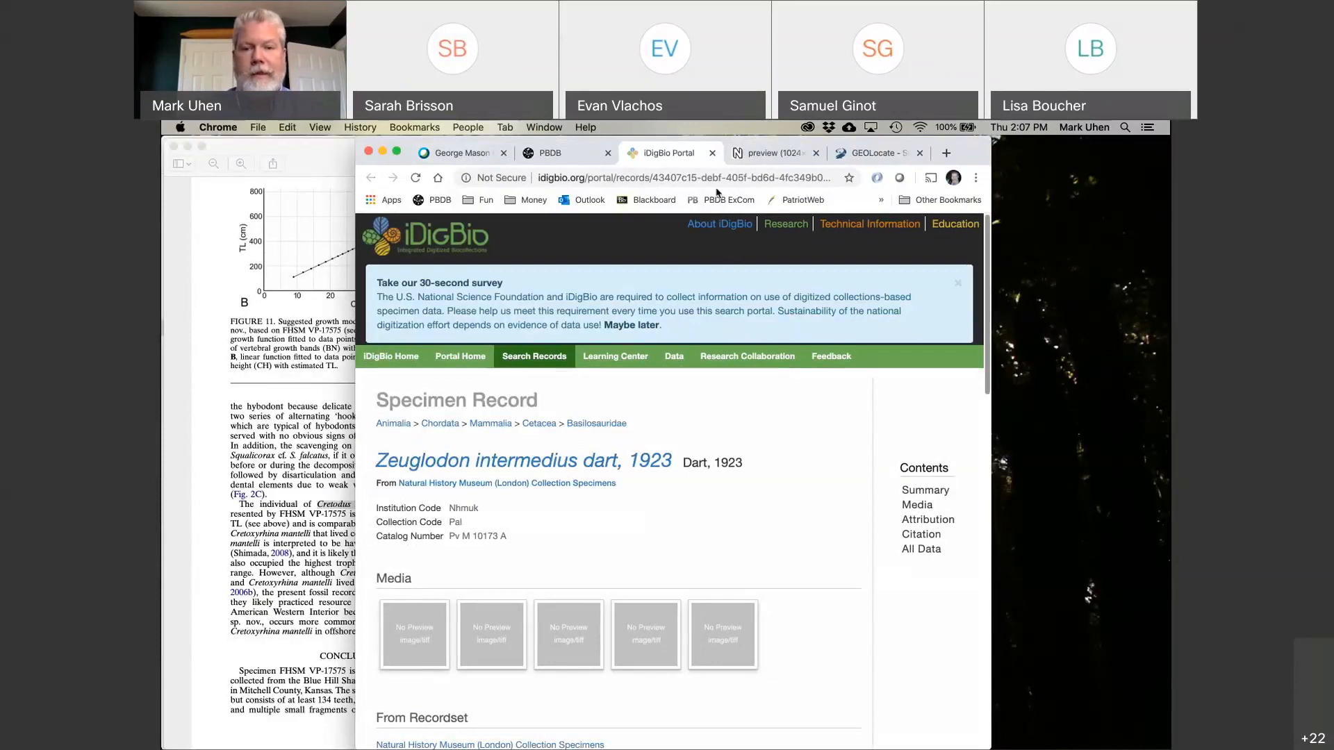
{"action": "left_click", "coordinate": [712, 153]}
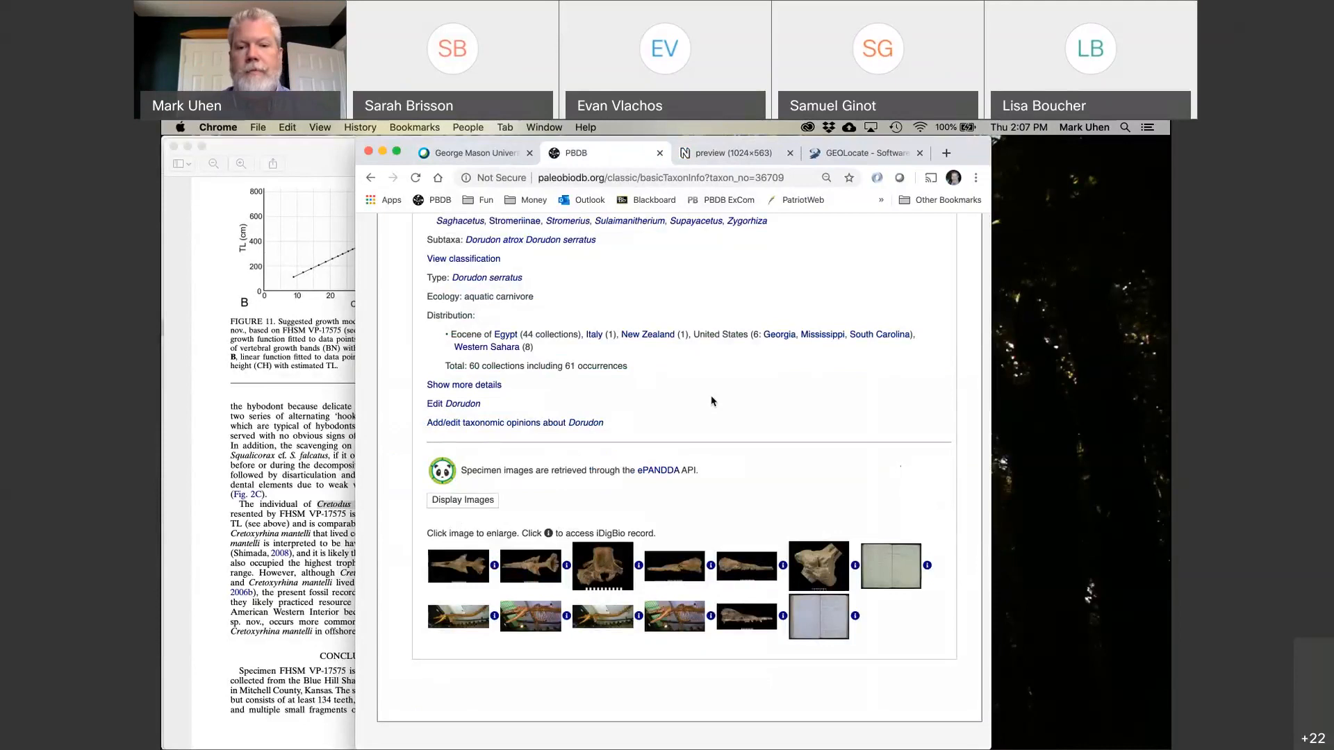
{"action": "left_click", "coordinate": [855, 616]}
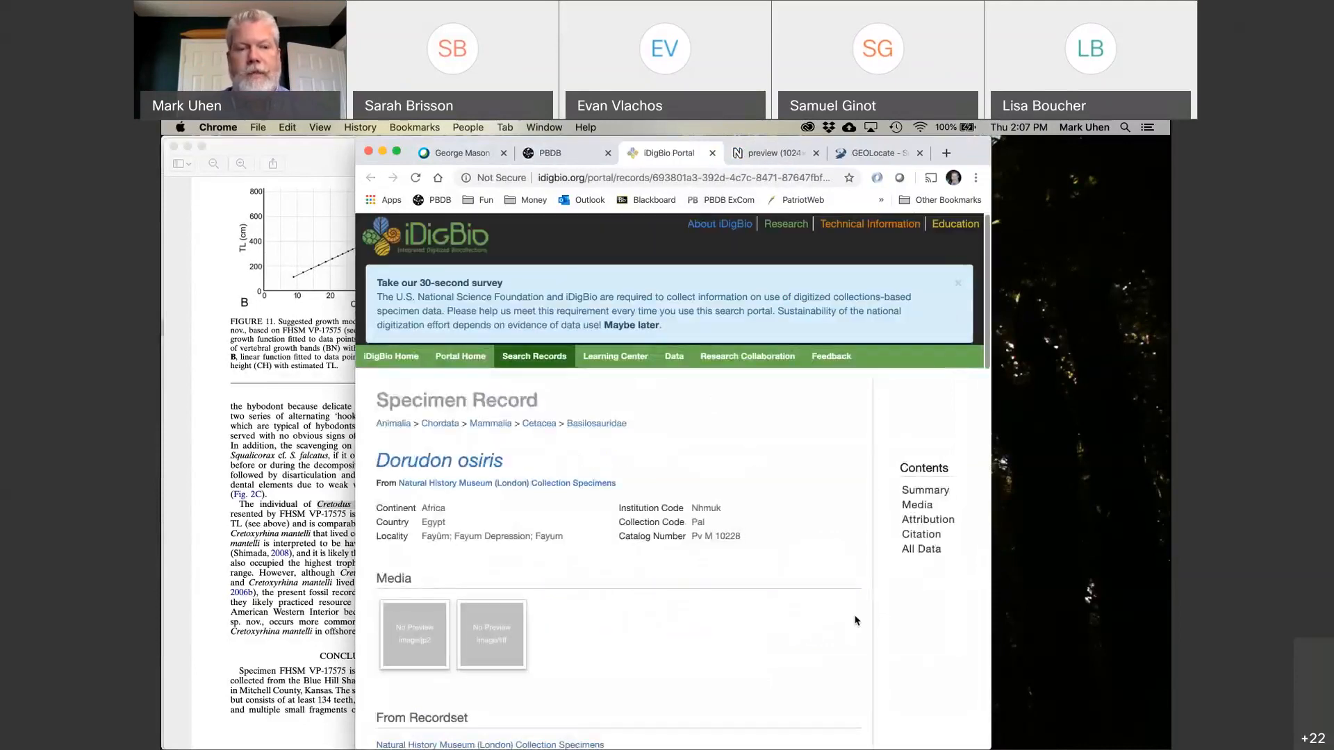
{"action": "scroll", "coordinate": [546, 628], "scroll_direction": "down", "scroll_amount": 10}
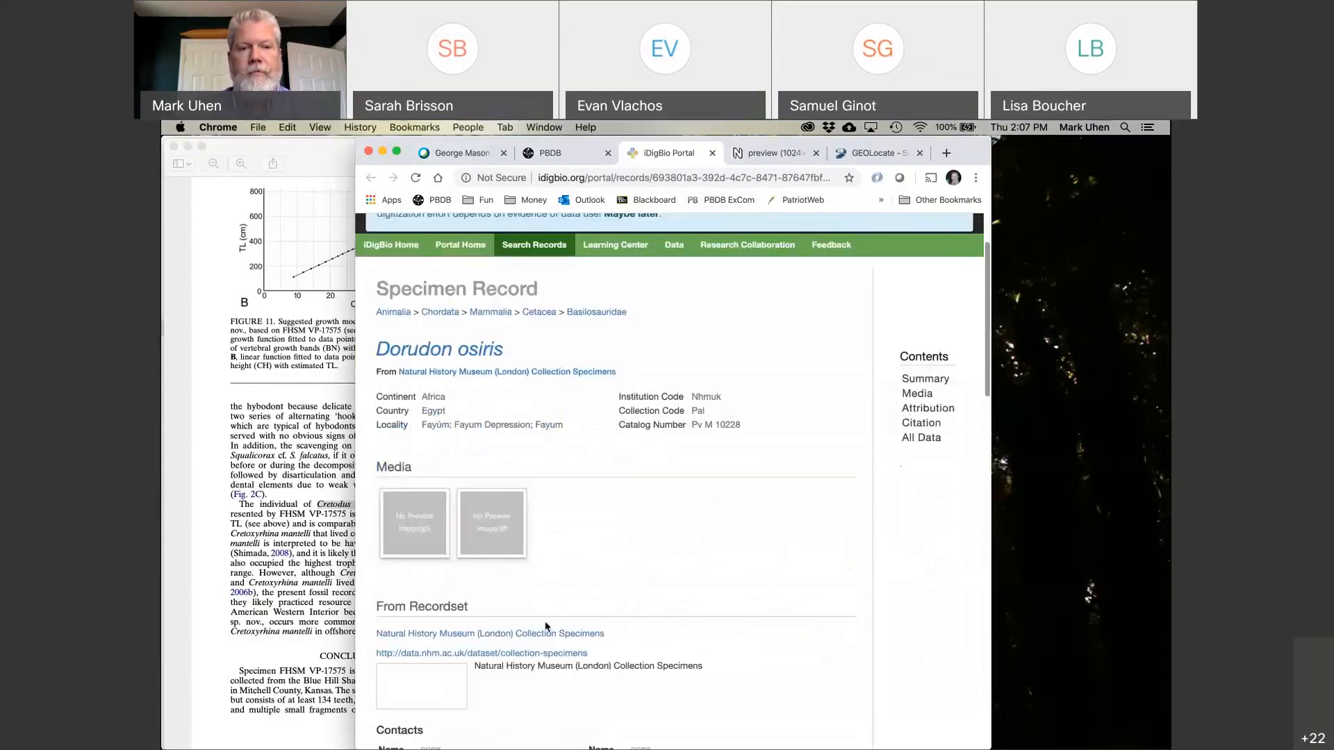
{"action": "scroll", "coordinate": [546, 627], "scroll_direction": "down", "scroll_amount": 10}
{"action": "scroll", "coordinate": [546, 627], "scroll_direction": "up", "scroll_amount": 5}
{"action": "scroll", "coordinate": [546, 627], "scroll_direction": "up", "scroll_amount": 15}
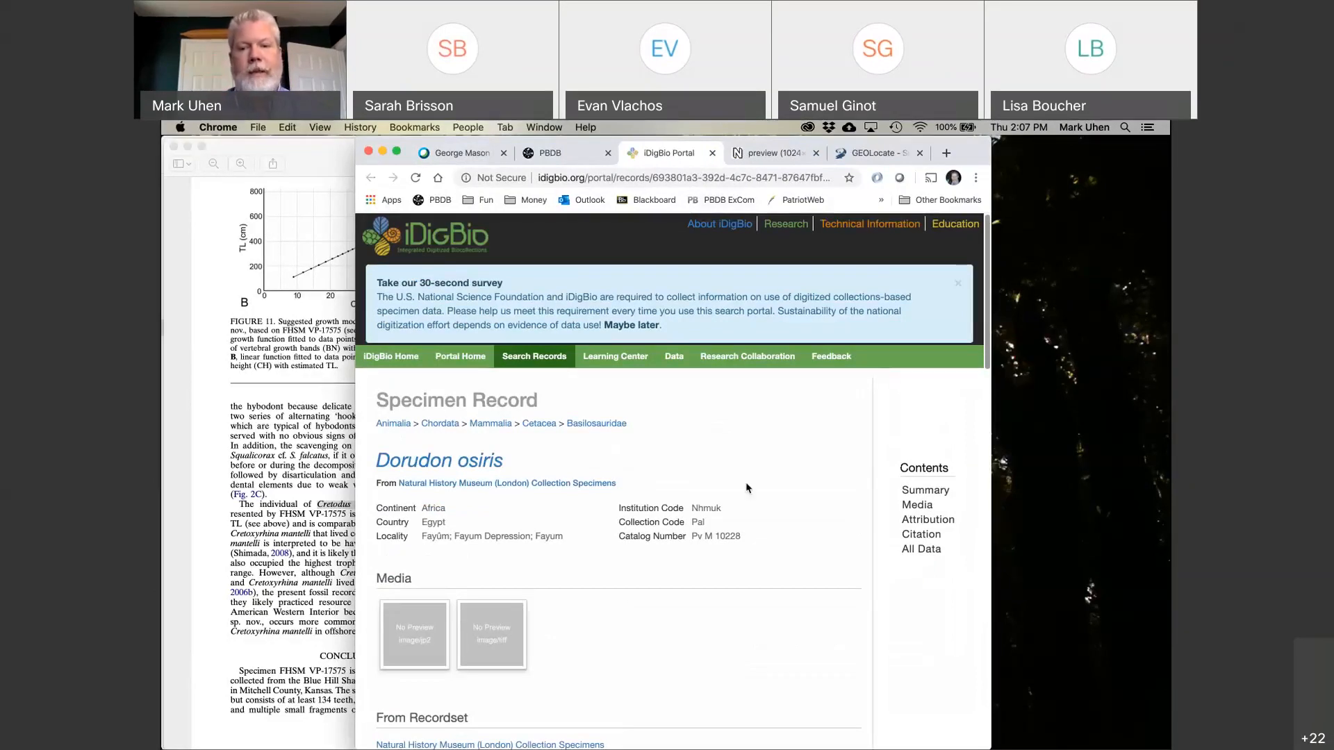
{"action": "left_click", "coordinate": [712, 154]}
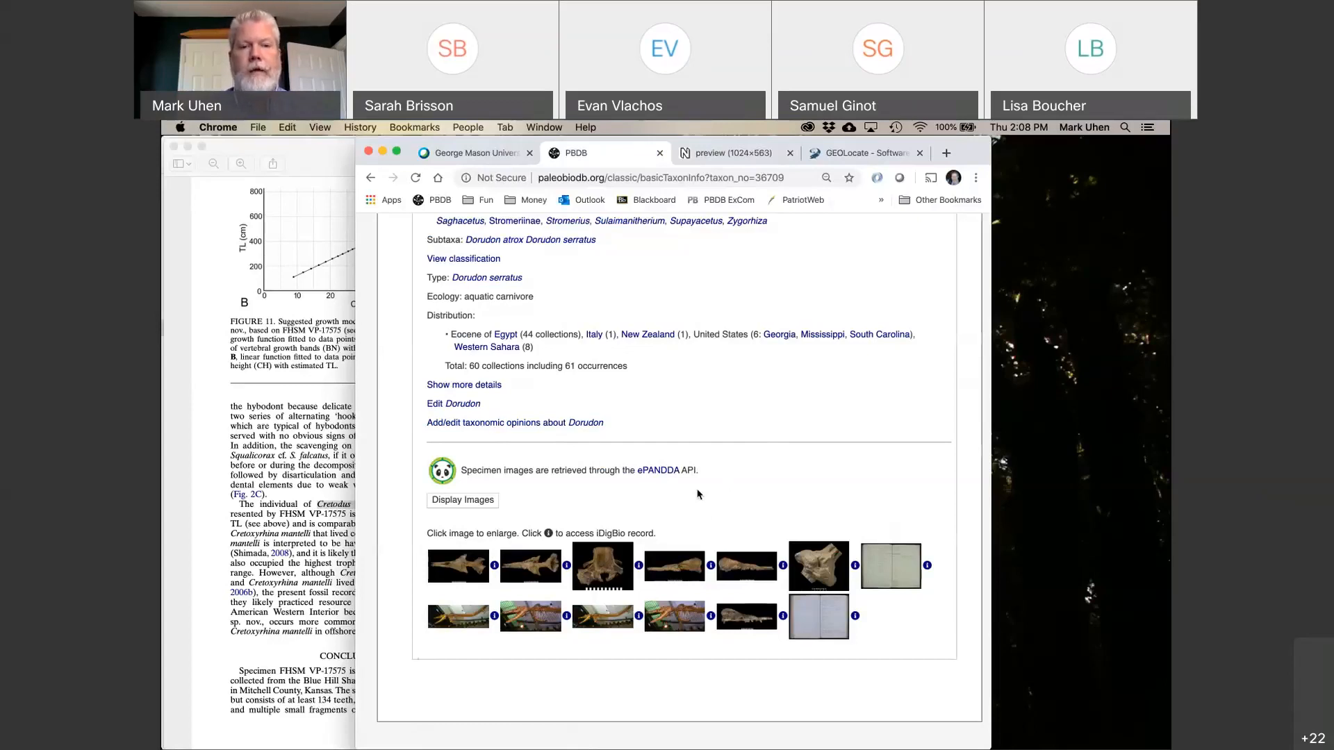
{"action": "scroll", "coordinate": [698, 494], "scroll_direction": "up", "scroll_amount": 6}
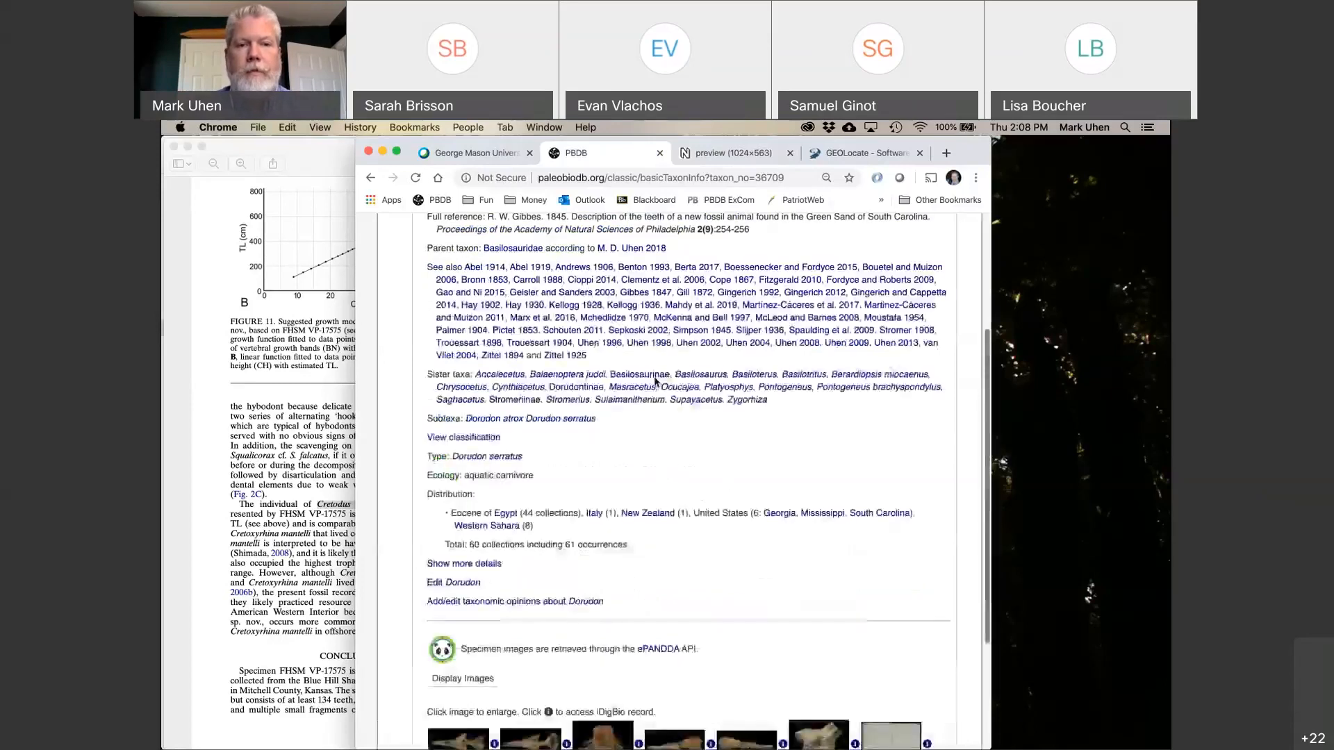
From the main menu, print the taxonomic hierarchy of Mysticeti and expand all of its subgroups.
{"action": "left_click", "coordinate": [440, 232]}
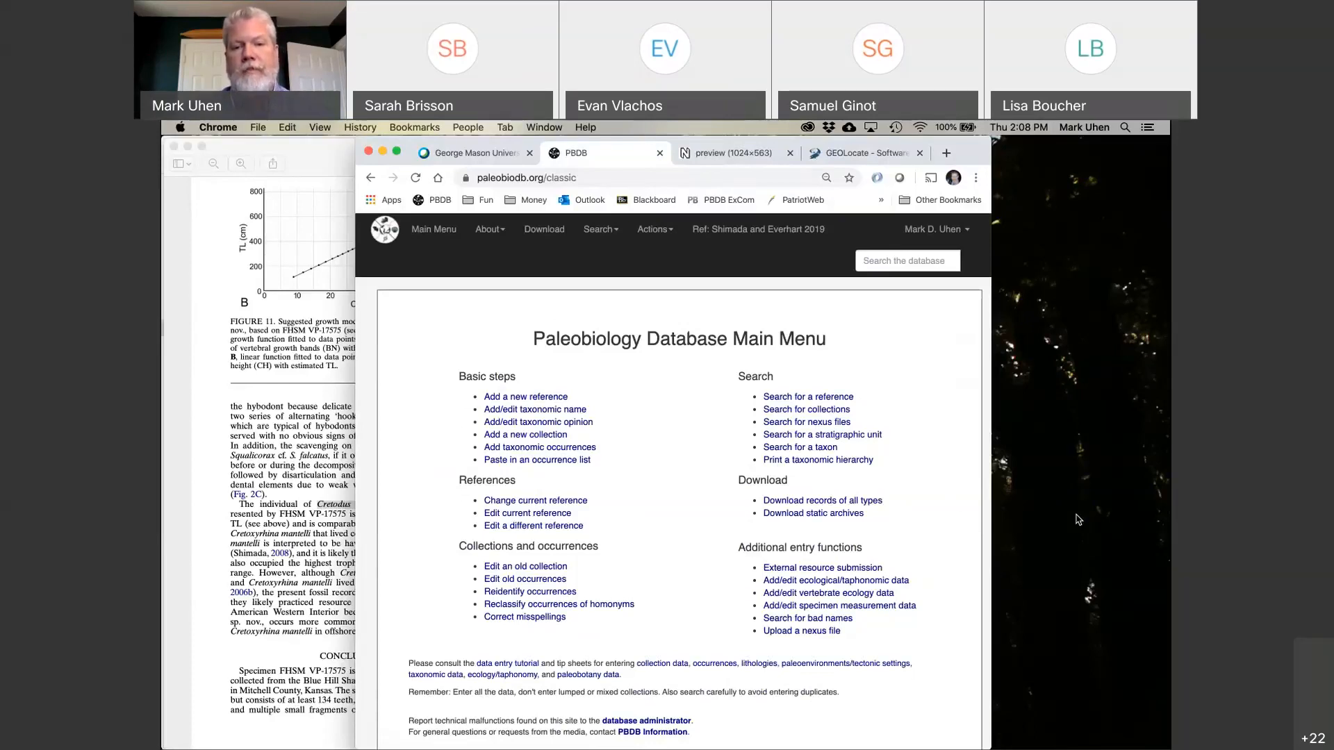
{"action": "left_click", "coordinate": [820, 460]}
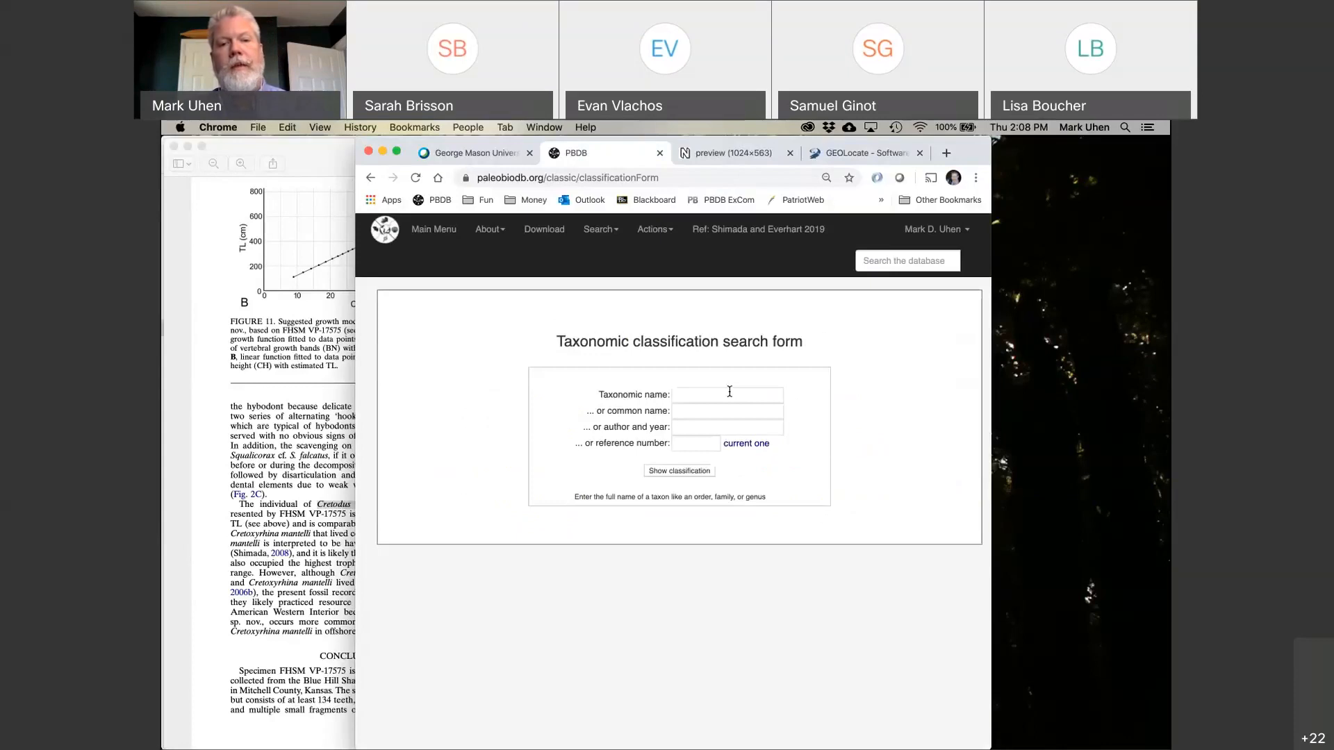
{"action": "left_click", "coordinate": [713, 397]}
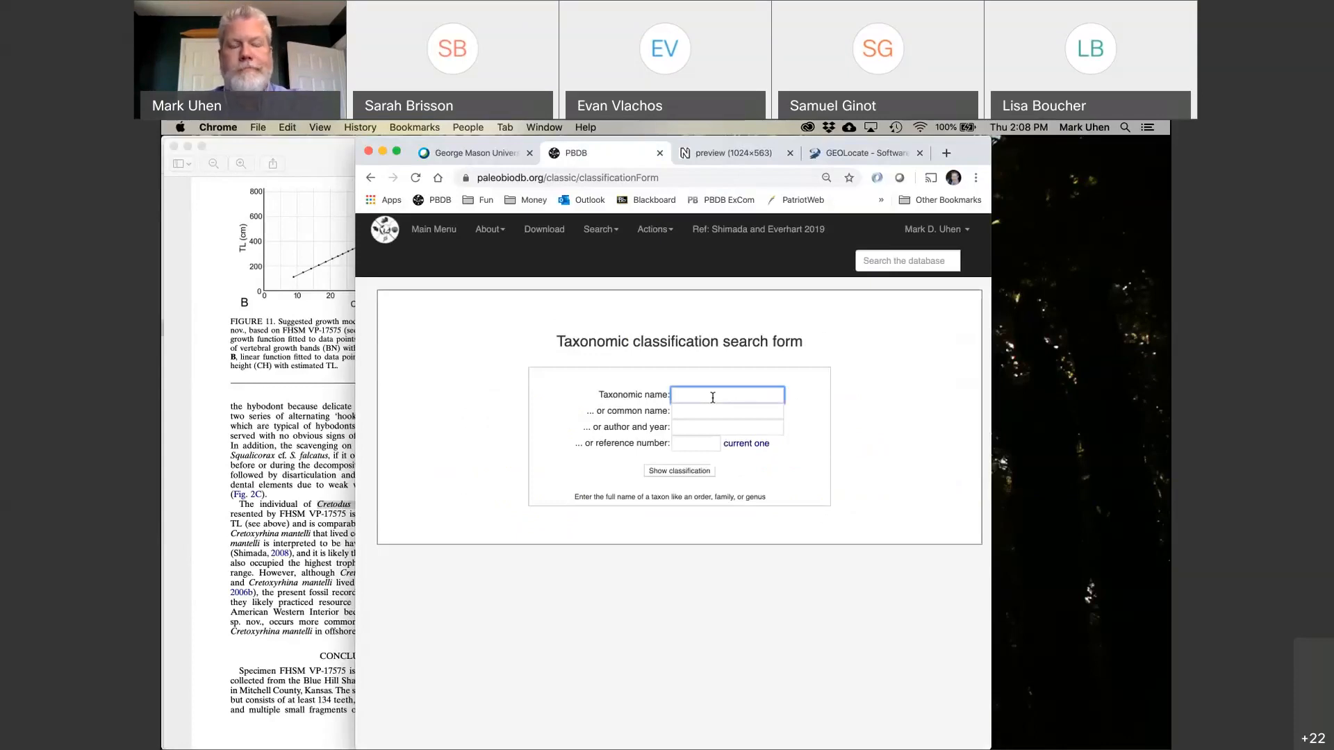
{"action": "type", "text": "Mysticeti"}
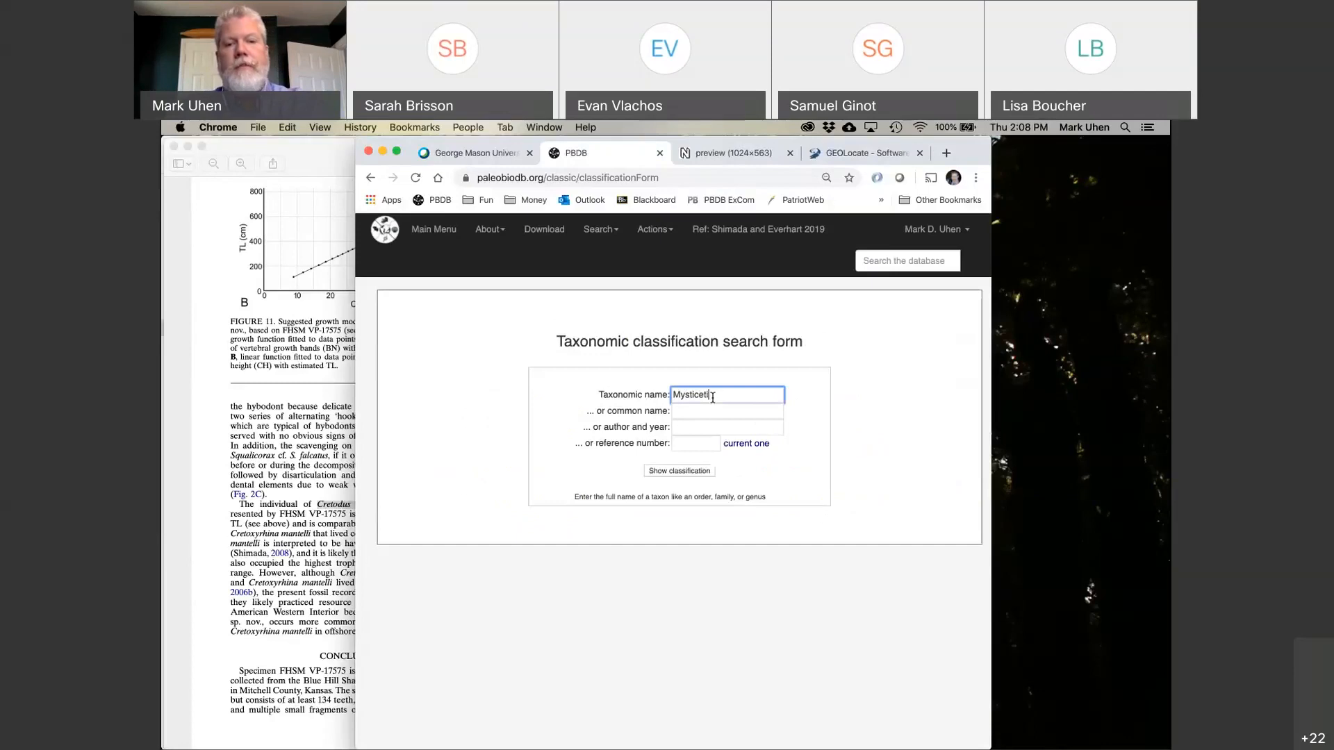
{"action": "key", "text": "Return"}
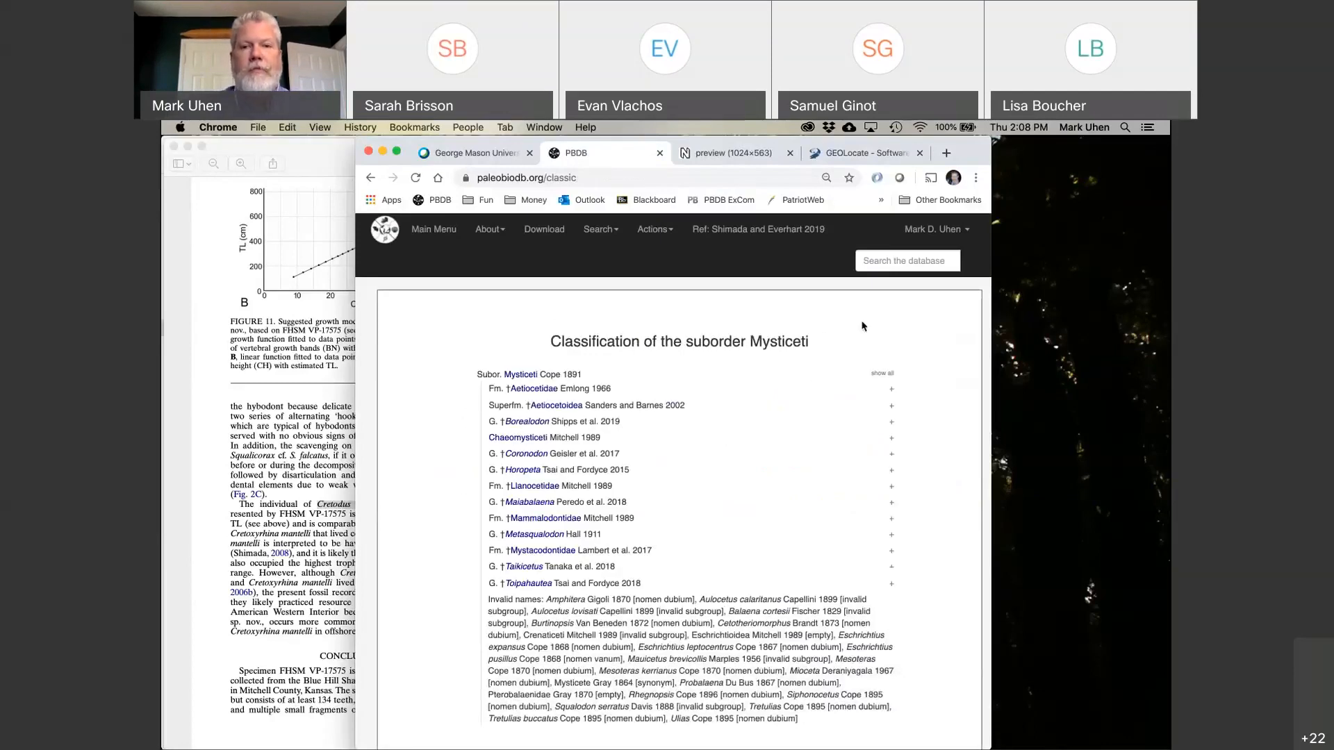
{"action": "left_click_drag", "start_coordinate": [960, 145], "coordinate": [815, 144]}
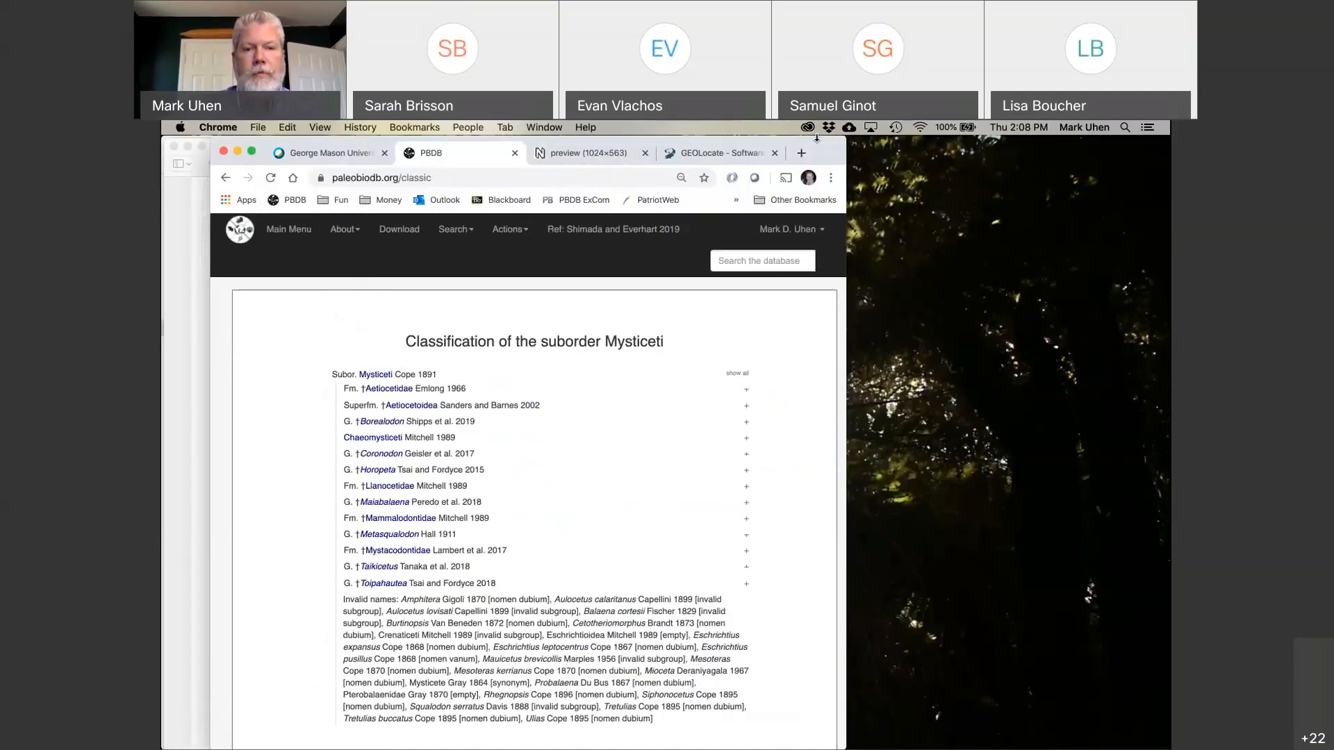
{"action": "left_click", "coordinate": [734, 373]}
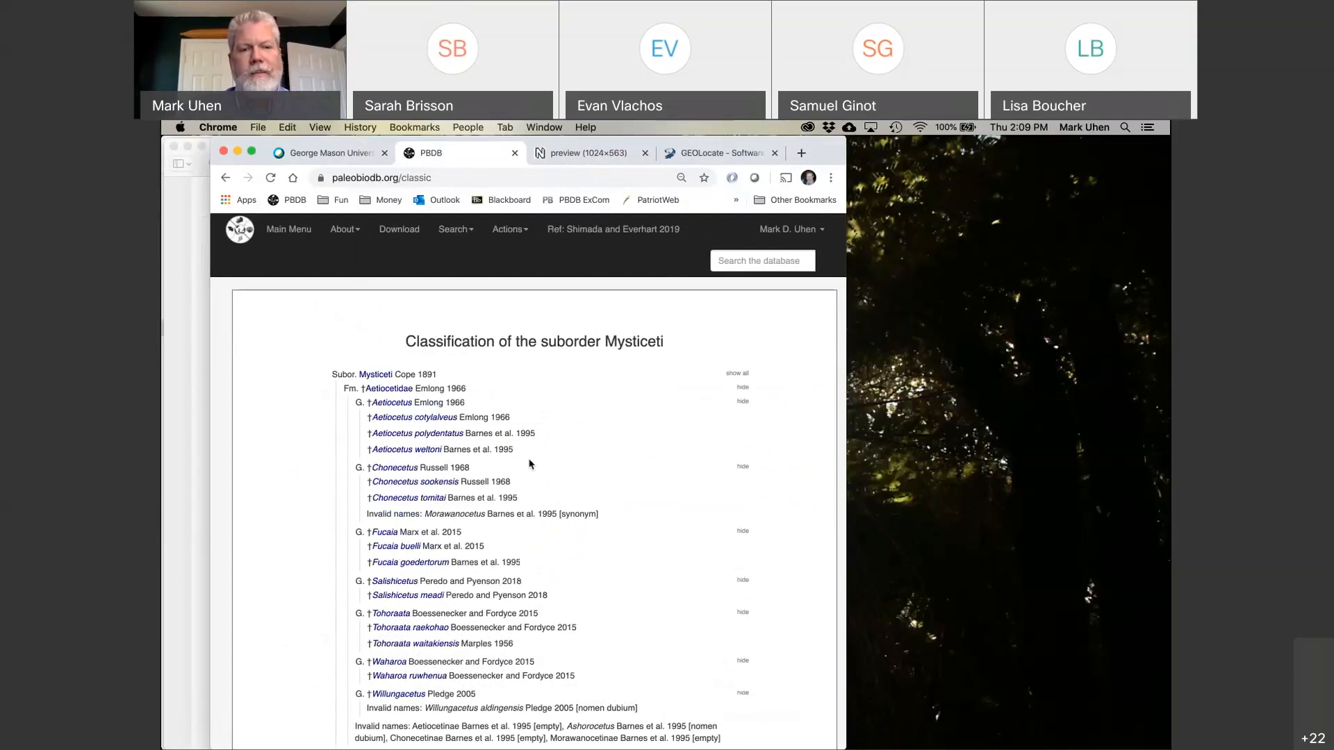
Open the Aetiocetus weltoni taxon page, request its specimen images and go back to the Mysticeti classification.
{"action": "left_click", "coordinate": [425, 450]}
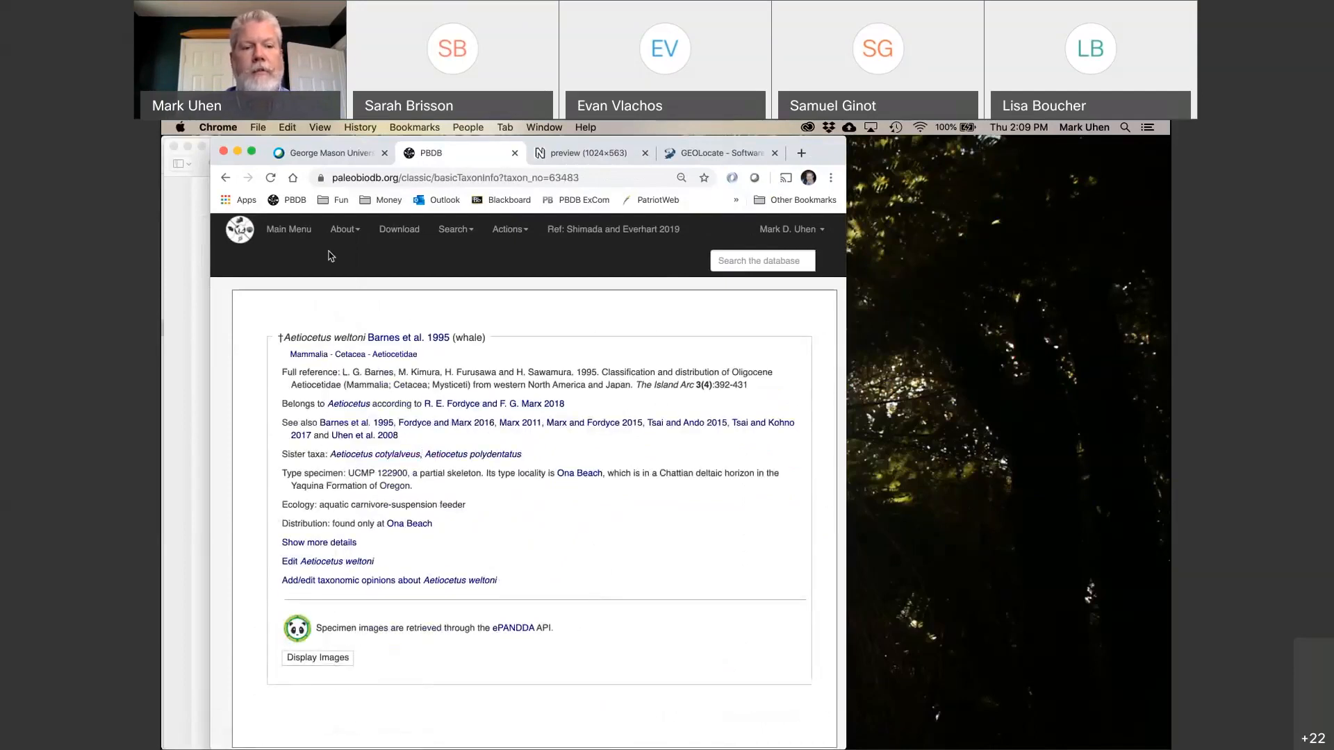
{"action": "left_click", "coordinate": [319, 658]}
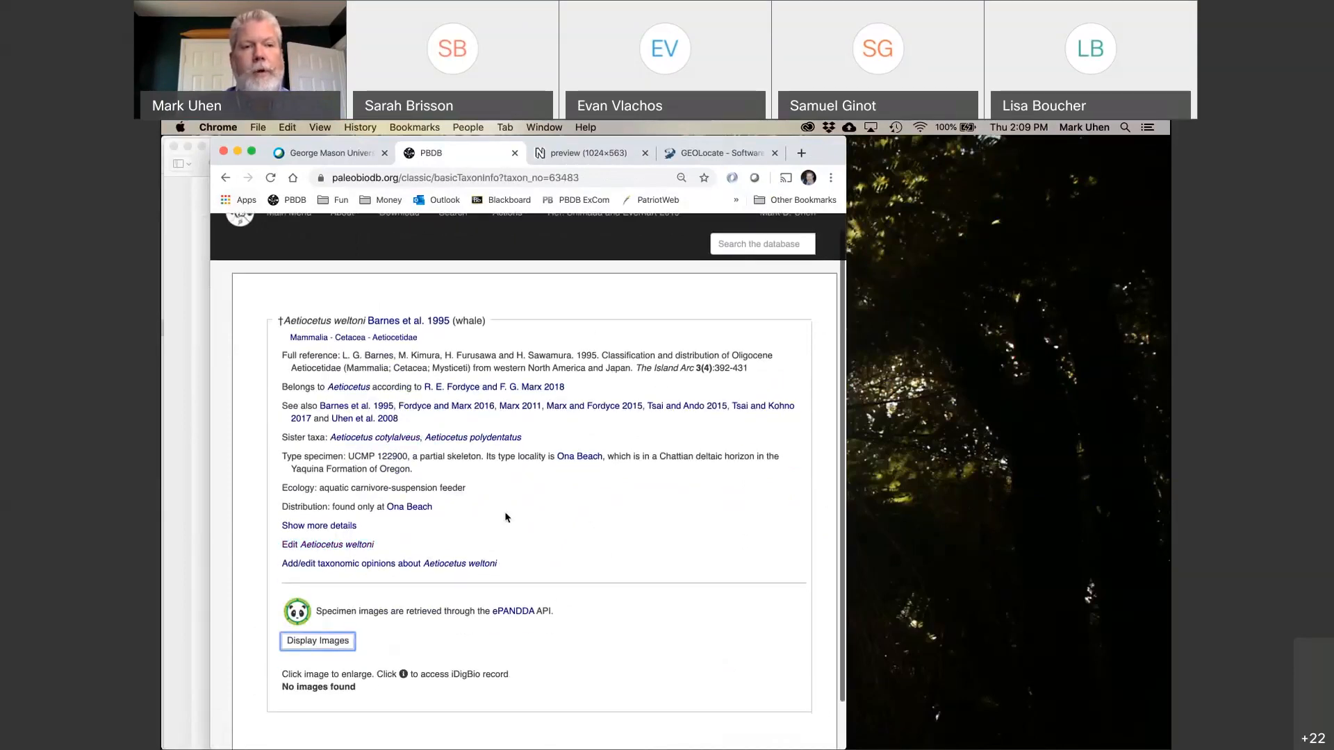
{"action": "left_click", "coordinate": [232, 180]}
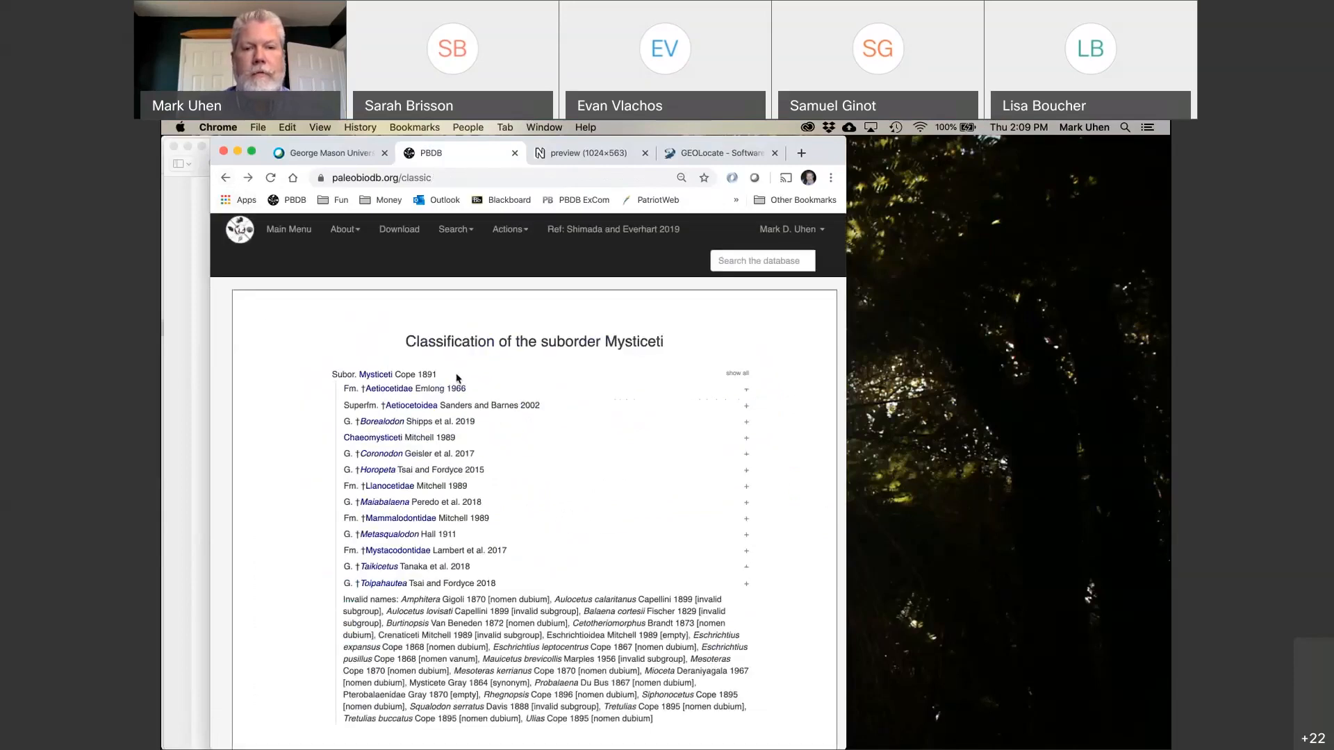
Expand the whole classification, request specimen images for Aetiocetus cotylalveus from its taxon page and go back.
{"action": "left_click", "coordinate": [731, 370]}
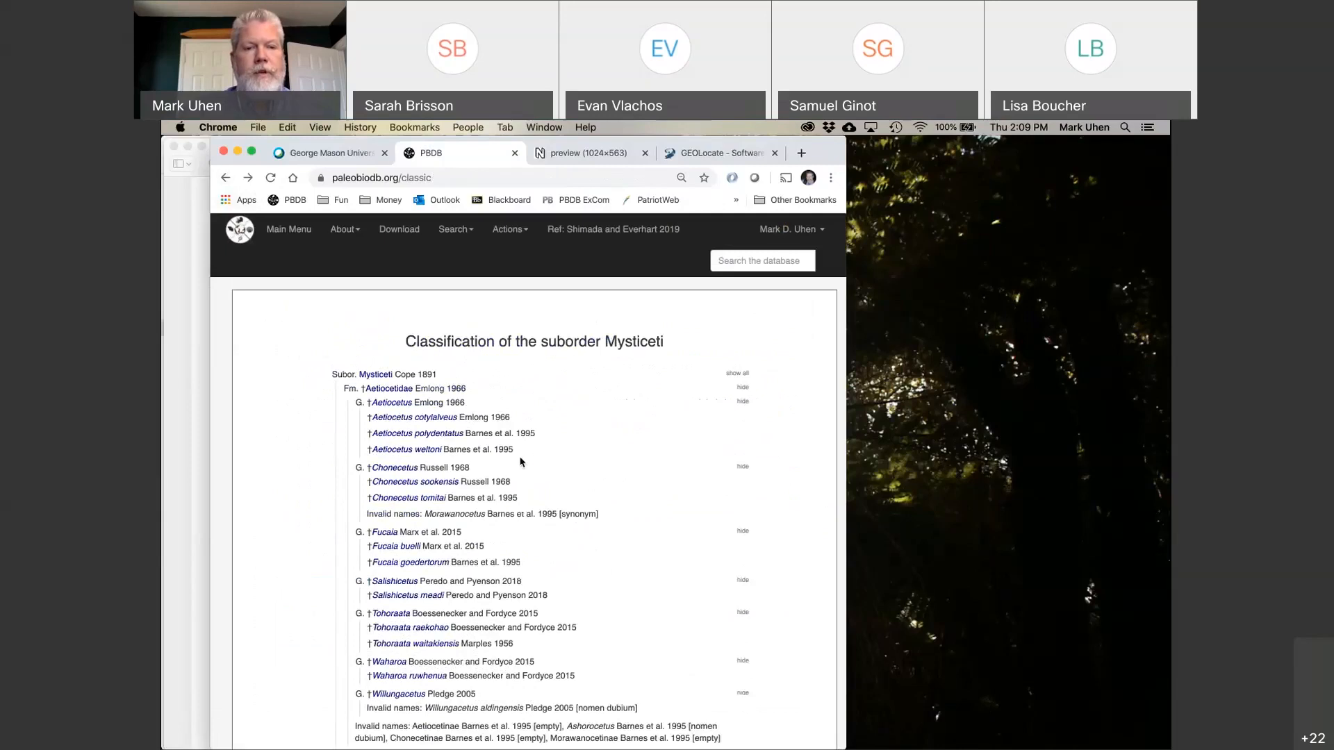
{"action": "left_click", "coordinate": [416, 418]}
{"action": "left_click", "coordinate": [318, 708]}
{"action": "scroll", "coordinate": [435, 571], "scroll_direction": "down", "scroll_amount": 3}
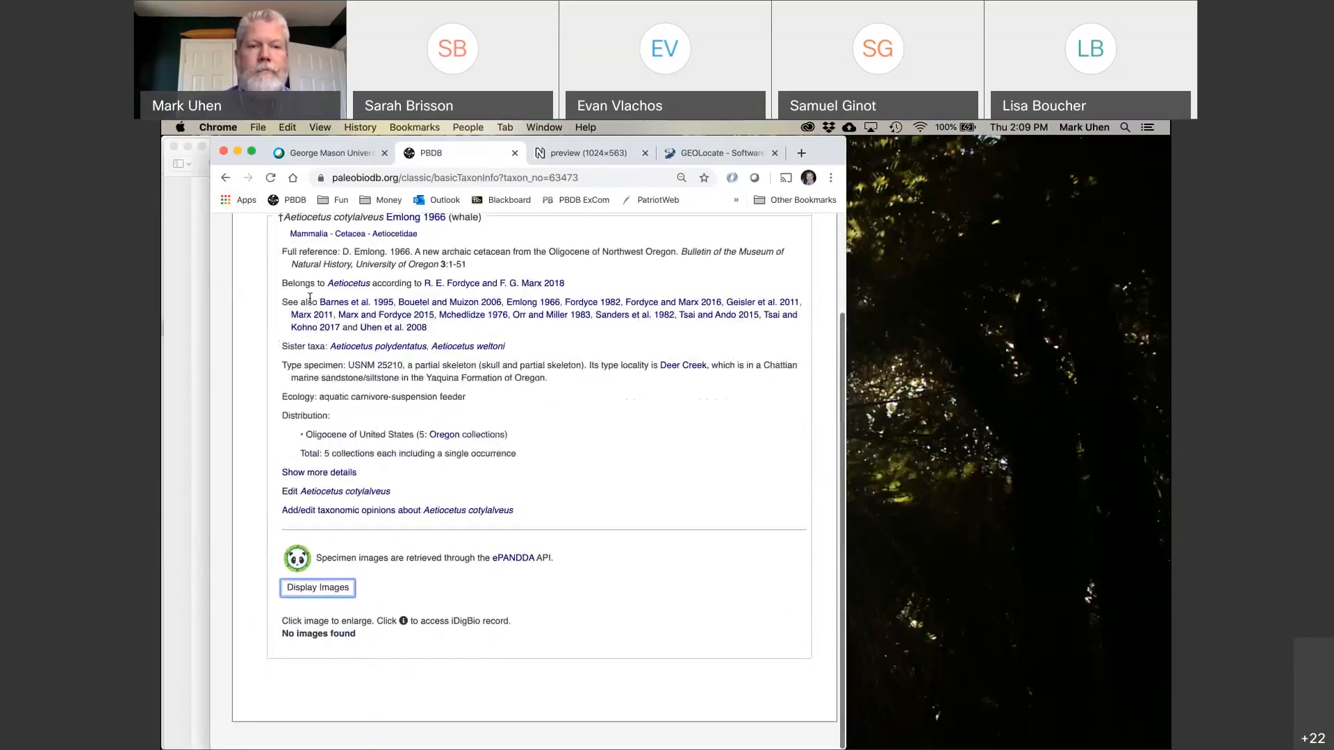
{"action": "left_click", "coordinate": [226, 180]}
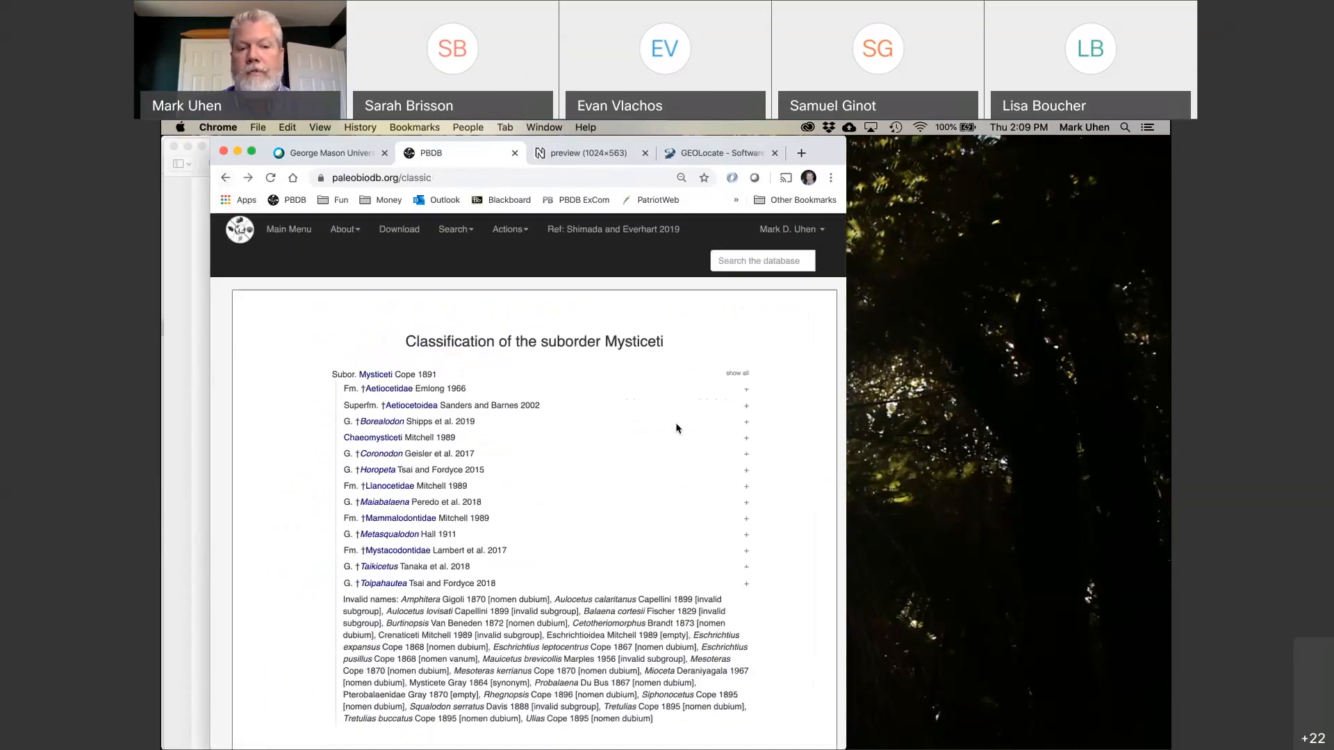
Expand all Mysticeti subgroups again and examine the listed families, genera, species and invalid names.
{"action": "left_click", "coordinate": [735, 373]}
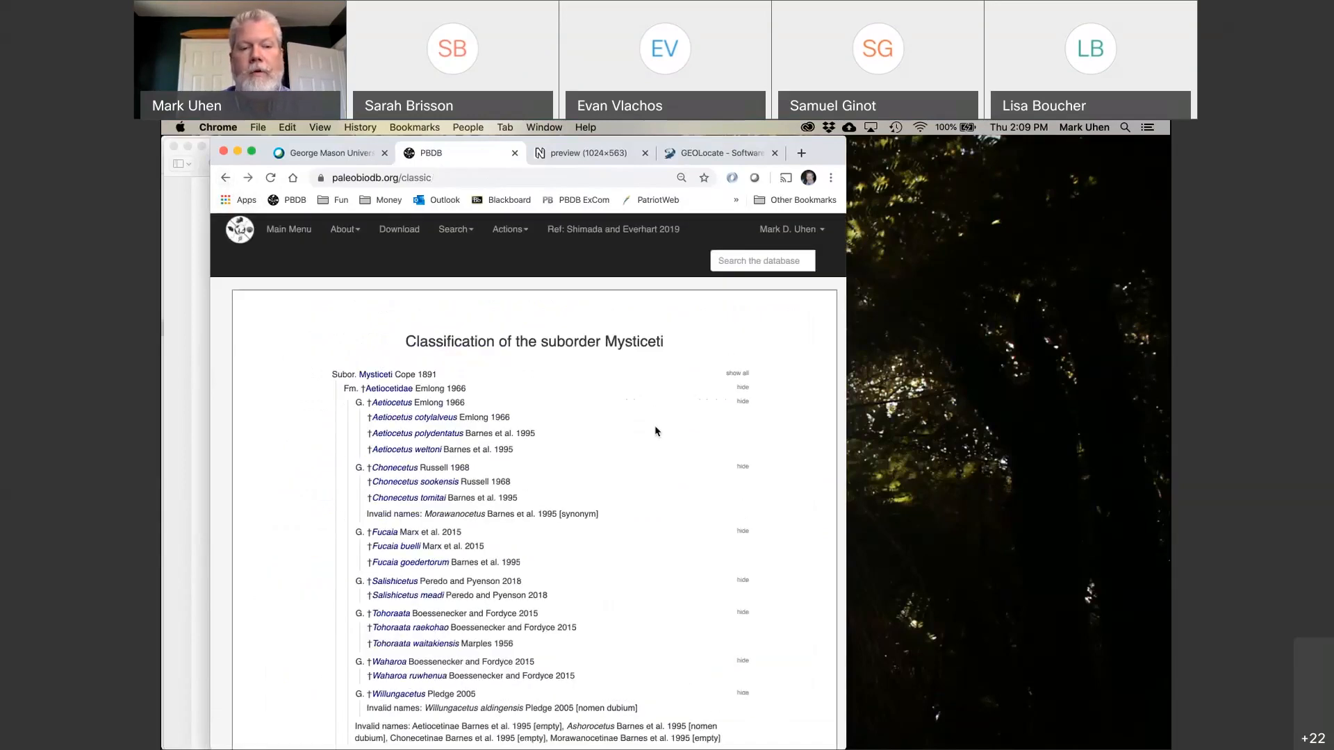
{"action": "scroll", "coordinate": [642, 431], "scroll_direction": "down", "scroll_amount": 3}
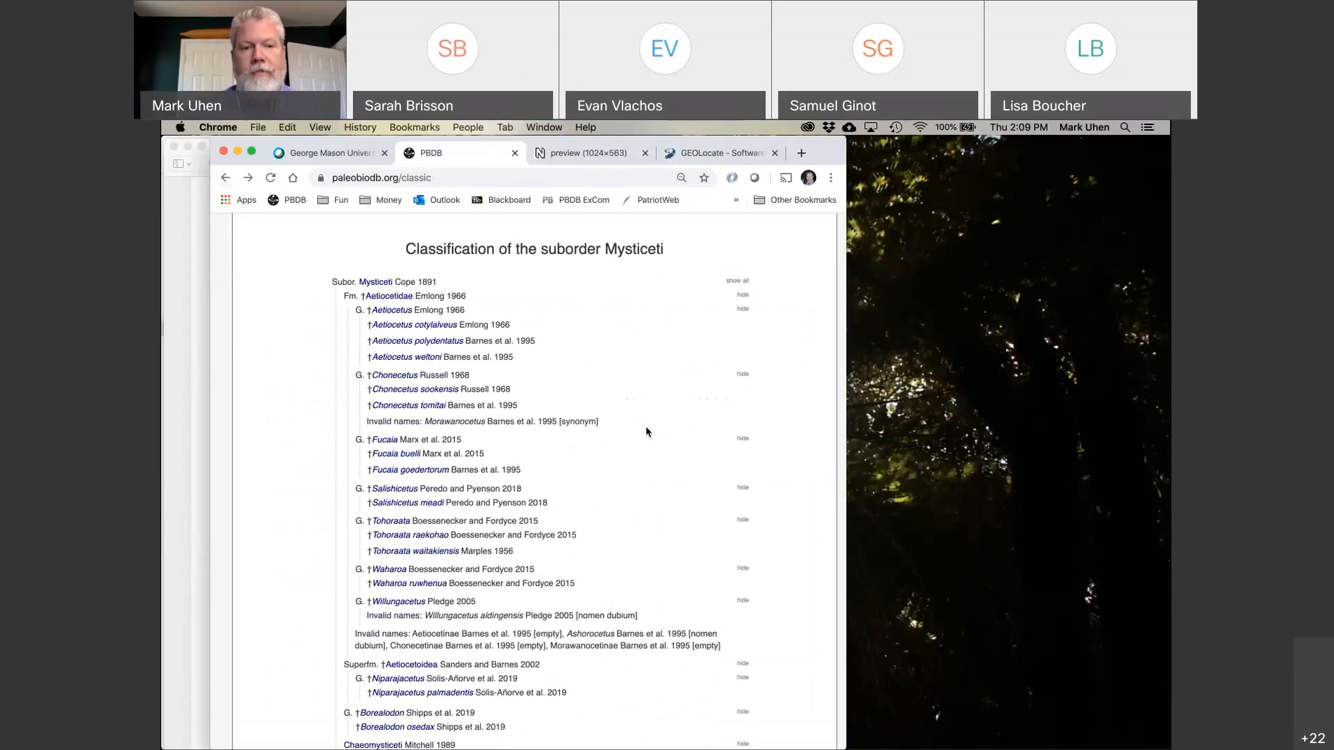
{"action": "scroll", "coordinate": [645, 430], "scroll_direction": "down", "scroll_amount": 5}
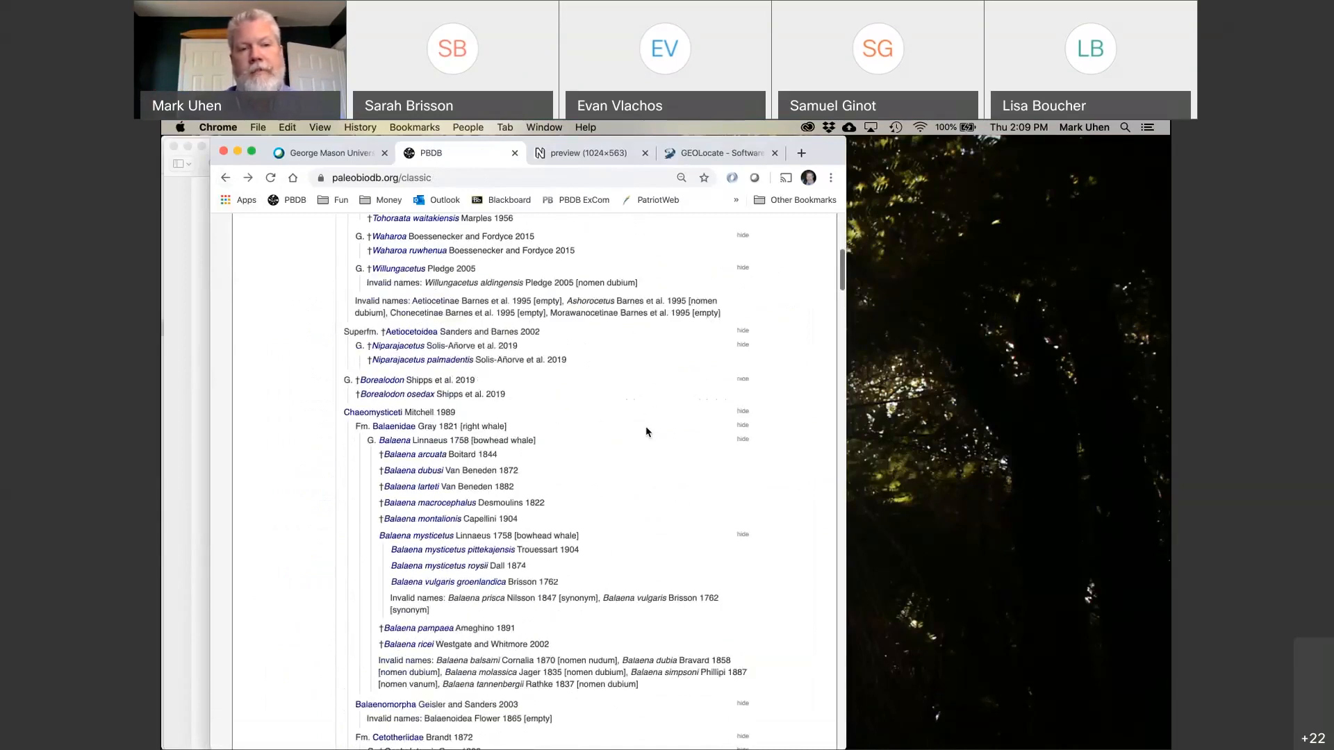
{"action": "scroll", "coordinate": [644, 427], "scroll_direction": "up", "scroll_amount": 3}
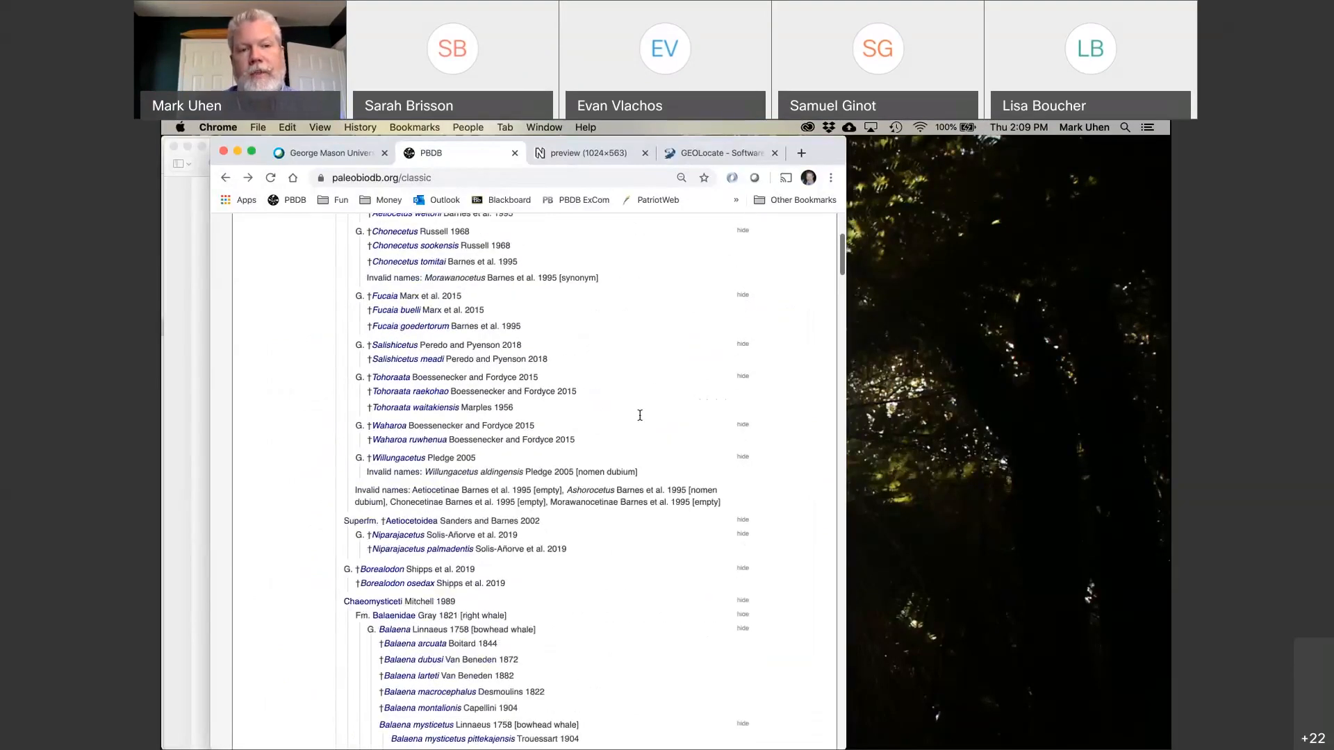
{"action": "scroll", "coordinate": [640, 415], "scroll_direction": "up", "scroll_amount": 1}
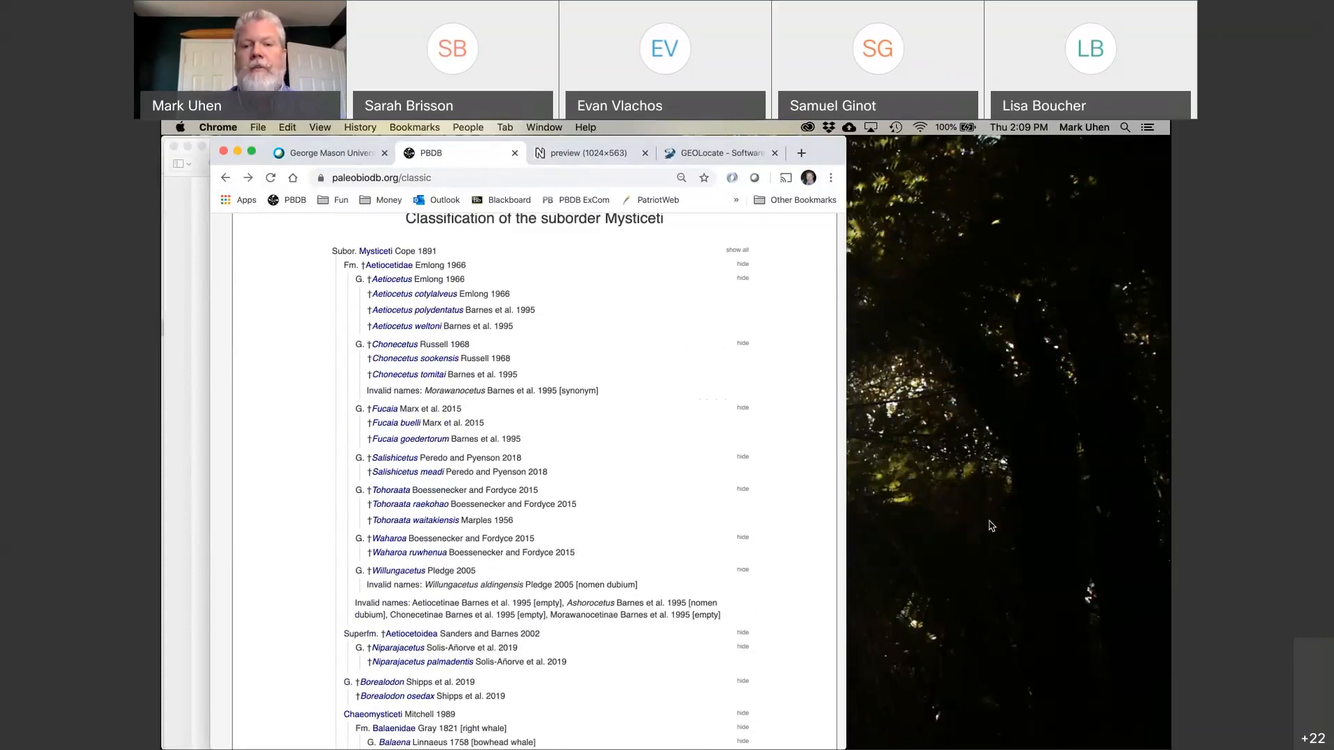
{"action": "scroll", "coordinate": [715, 452], "scroll_direction": "up", "scroll_amount": 3}
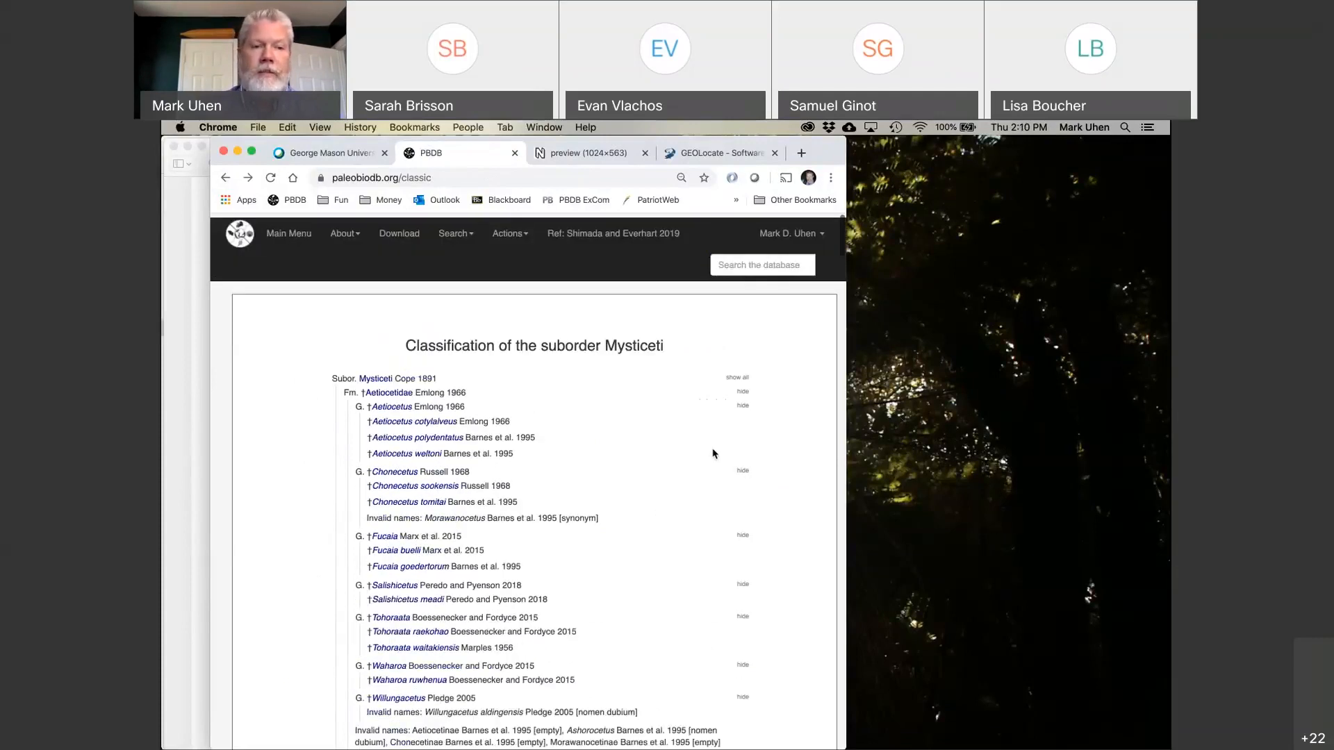
From the main menu, search for taxonomic opinions on Dorudon atrox and review the list of opinion records.
{"action": "left_click", "coordinate": [306, 231]}
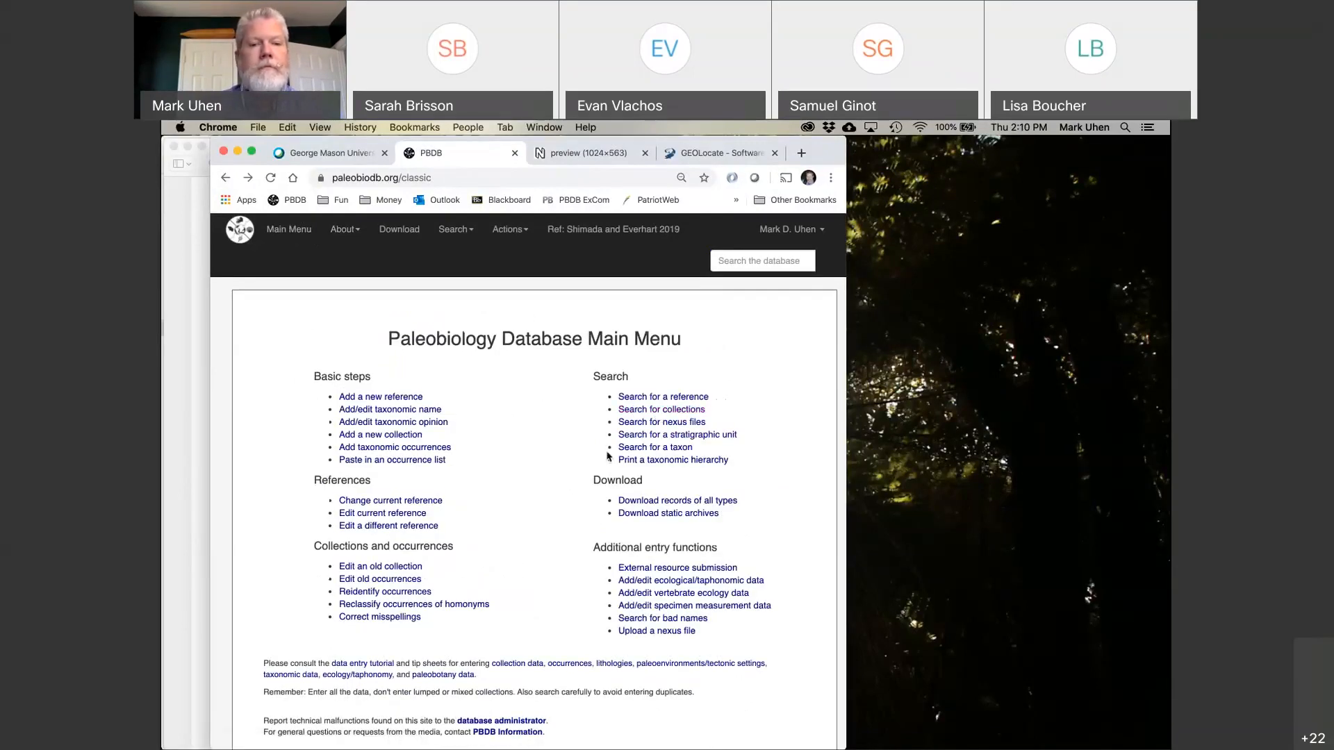
{"action": "left_click", "coordinate": [417, 423]}
{"action": "left_click", "coordinate": [625, 392]}
{"action": "type", "text": "Dorudon a"}
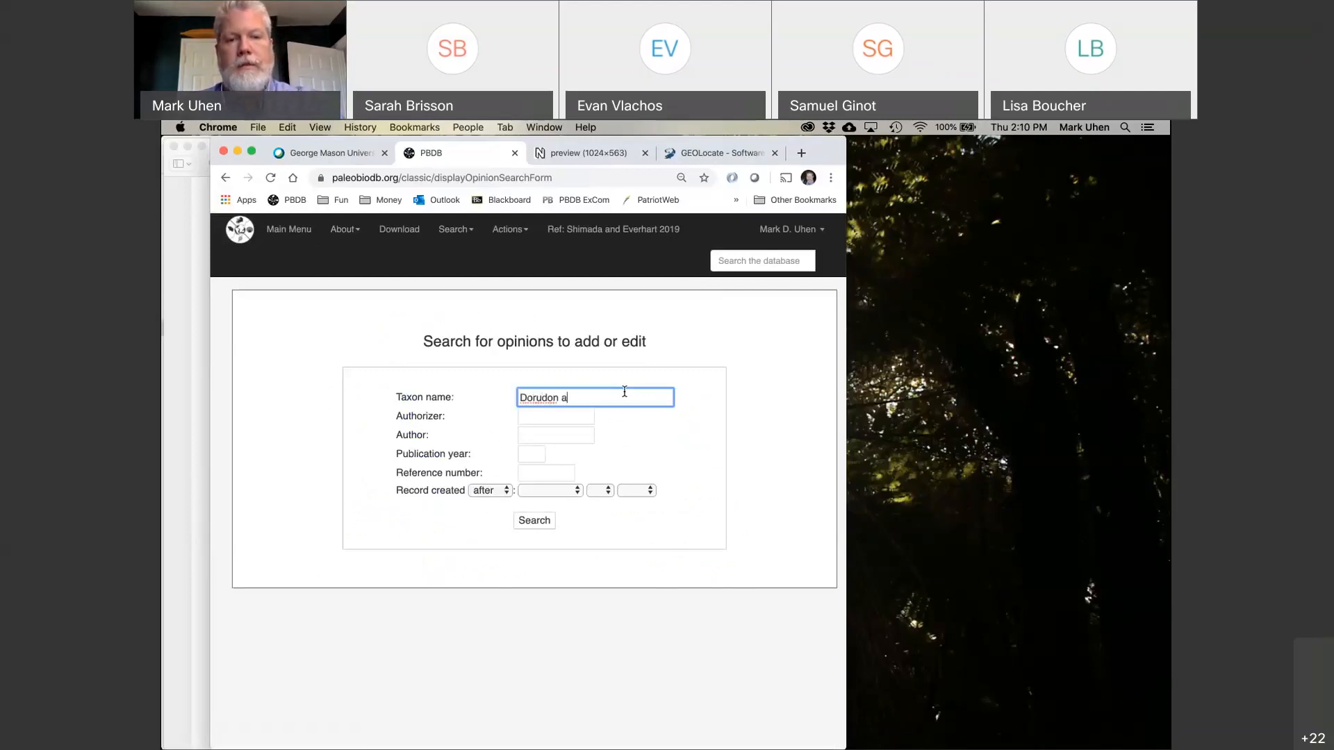
{"action": "type", "text": "trox"}
{"action": "key", "text": "Return"}
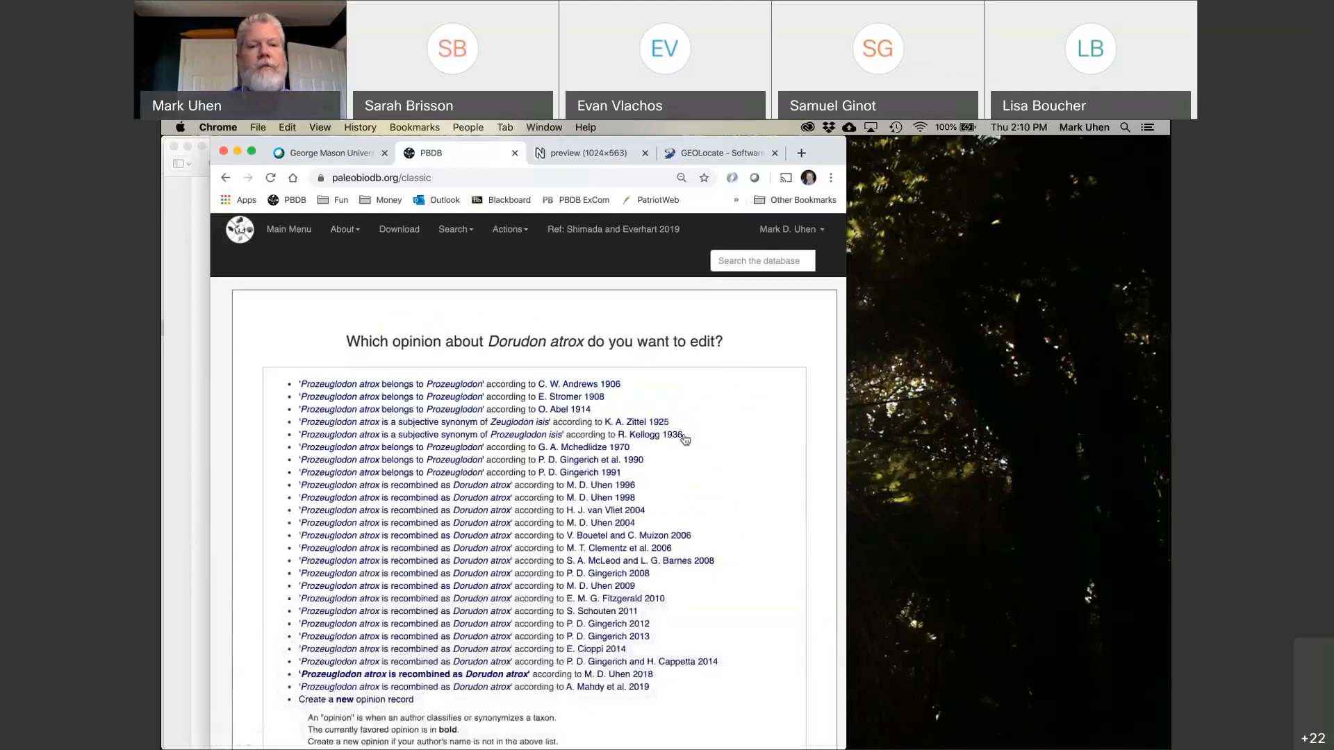
{"action": "scroll", "coordinate": [728, 429], "scroll_direction": "down", "scroll_amount": 2}
{"action": "scroll", "coordinate": [726, 429], "scroll_direction": "down", "scroll_amount": 1}
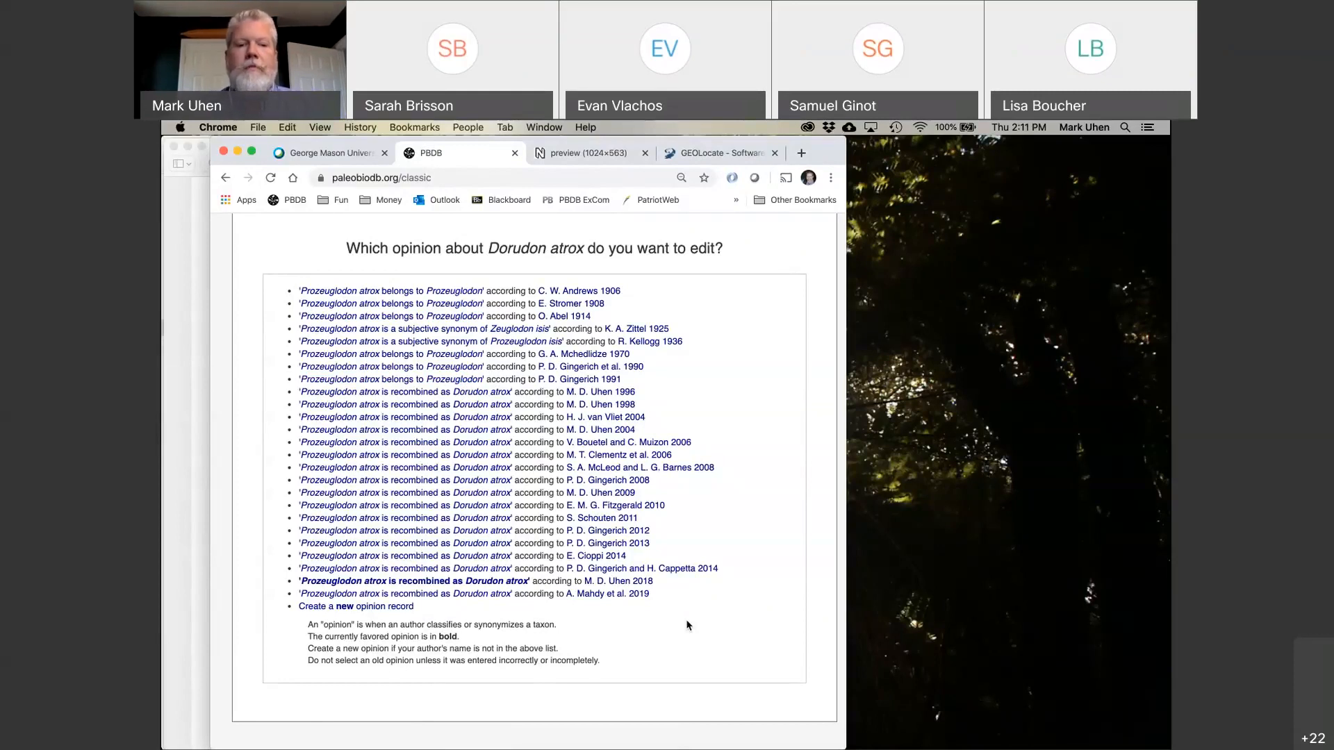
Open the favored 2018 opinion on Dorudon atrox, review its record, go back to the list and return to the main menu.
{"action": "left_click", "coordinate": [492, 582]}
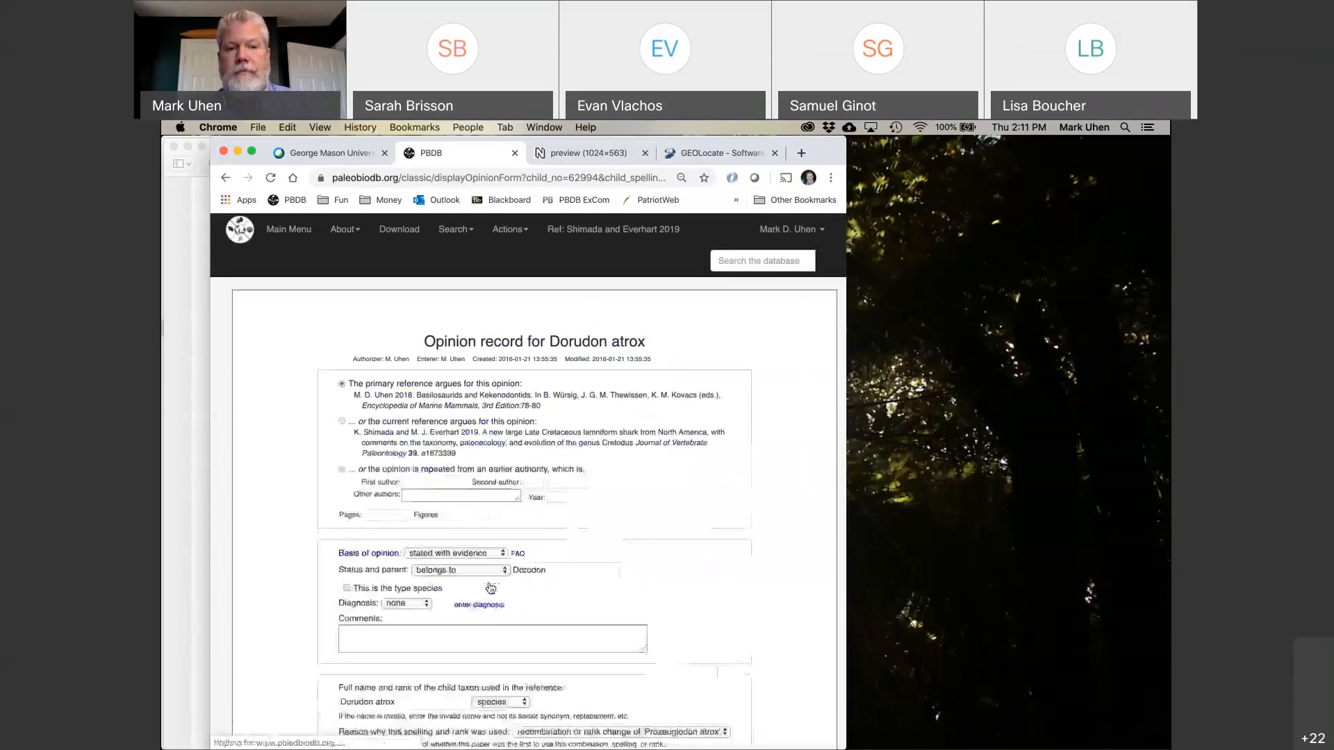
{"action": "scroll", "coordinate": [716, 505], "scroll_direction": "down", "scroll_amount": 3}
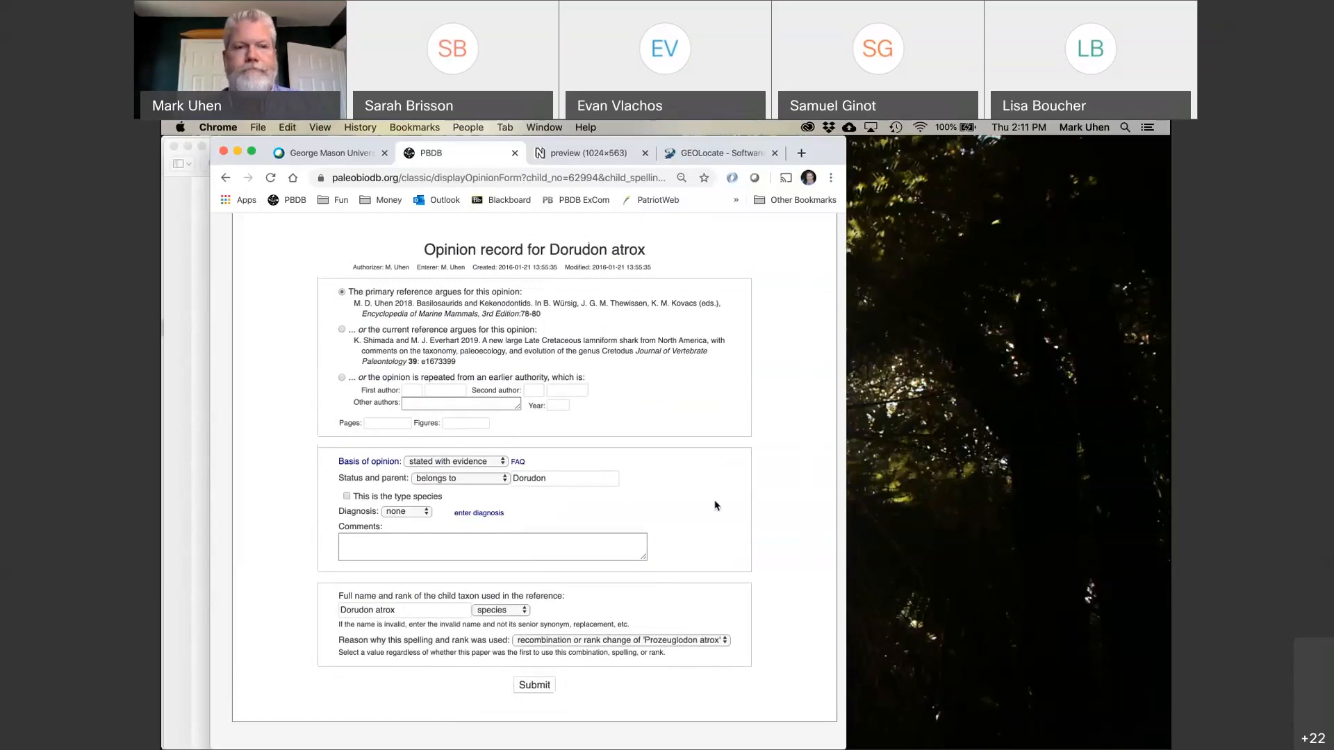
{"action": "left_click", "coordinate": [225, 177]}
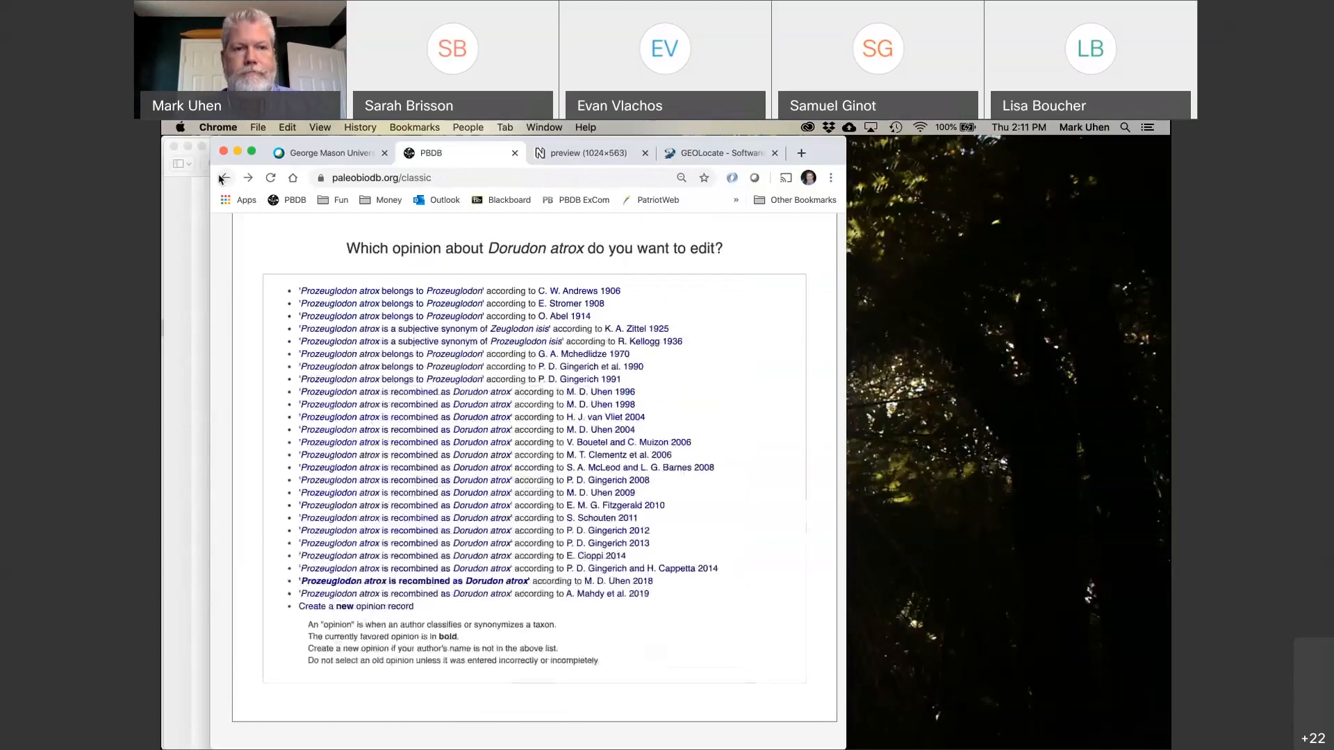
{"action": "scroll", "coordinate": [302, 294], "scroll_direction": "up", "scroll_amount": 2}
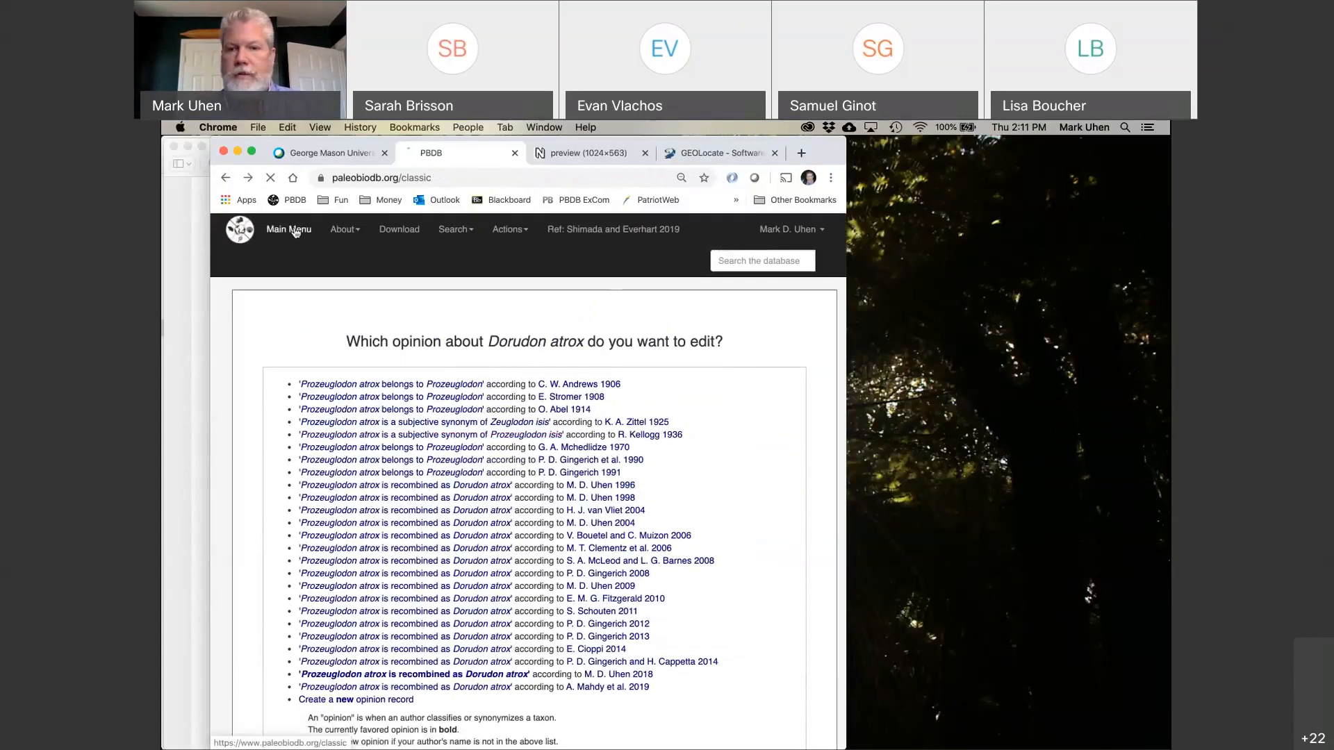
{"action": "left_click", "coordinate": [289, 229]}
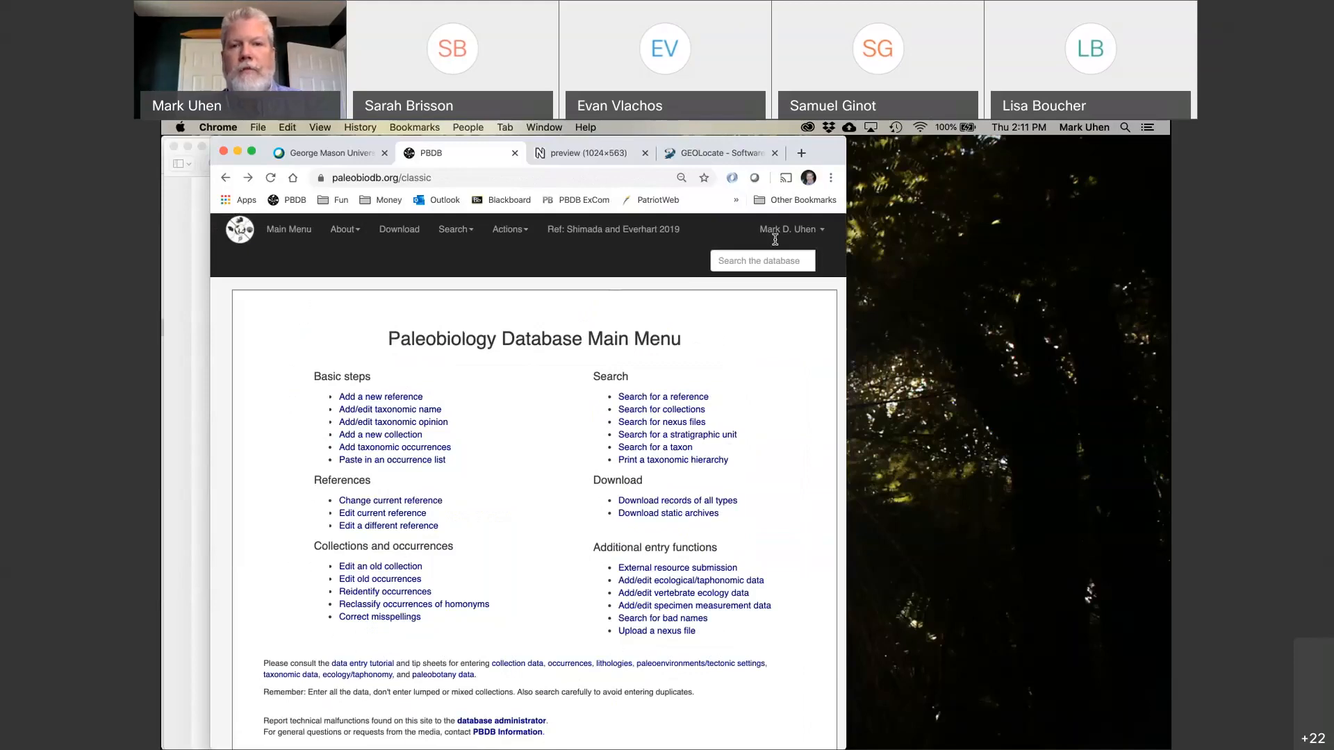
Open training.paleobiodb.org in a new browser tab, widen the window and open the site's page for joining the PBDB.
{"action": "left_click", "coordinate": [801, 153]}
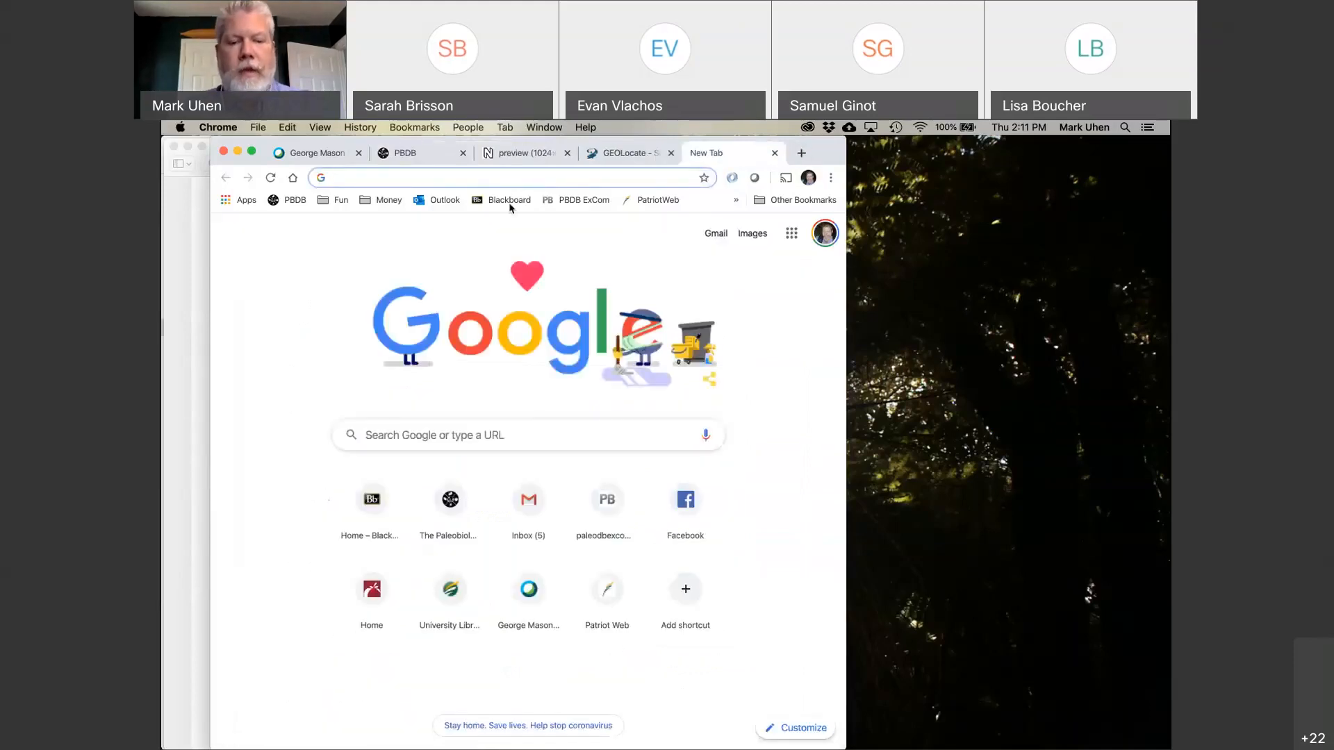
{"action": "type", "text": "train"}
{"action": "key", "text": "Return"}
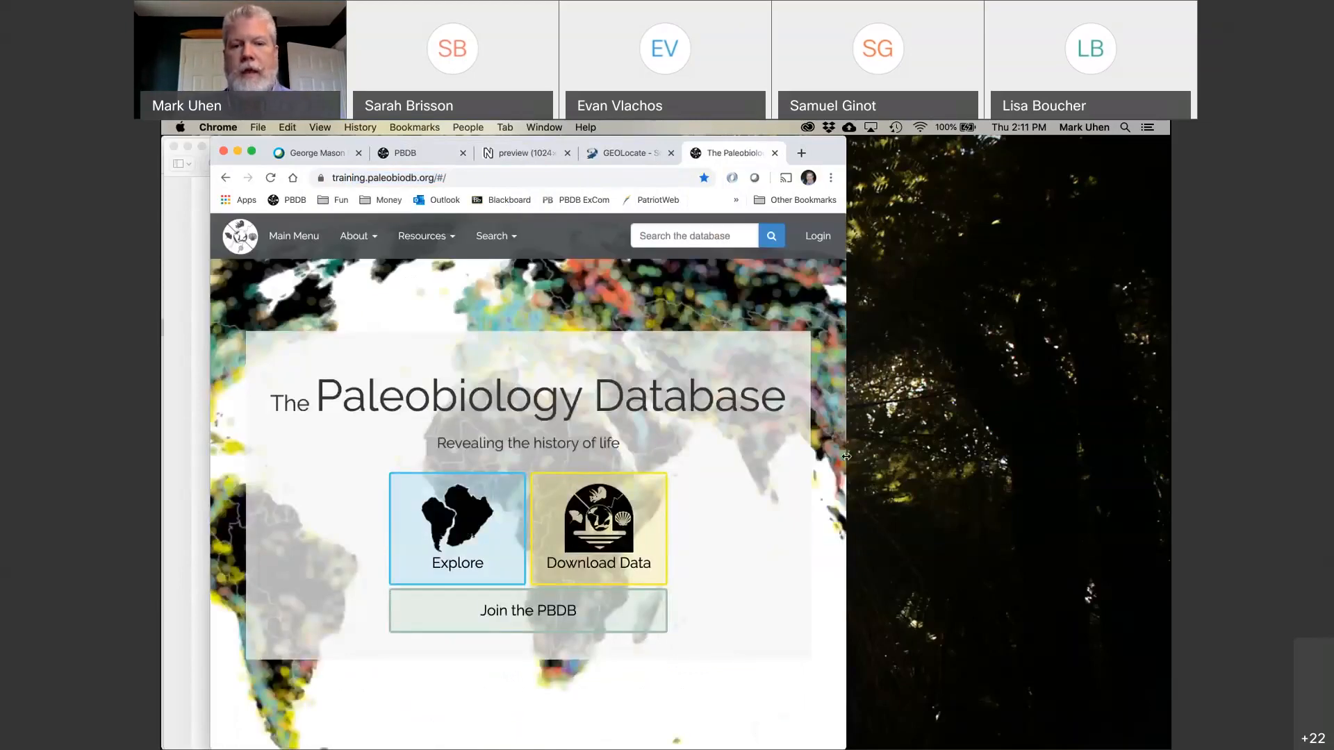
{"action": "left_click_drag", "start_coordinate": [847, 457], "coordinate": [897, 457]}
{"action": "left_click", "coordinate": [541, 612]}
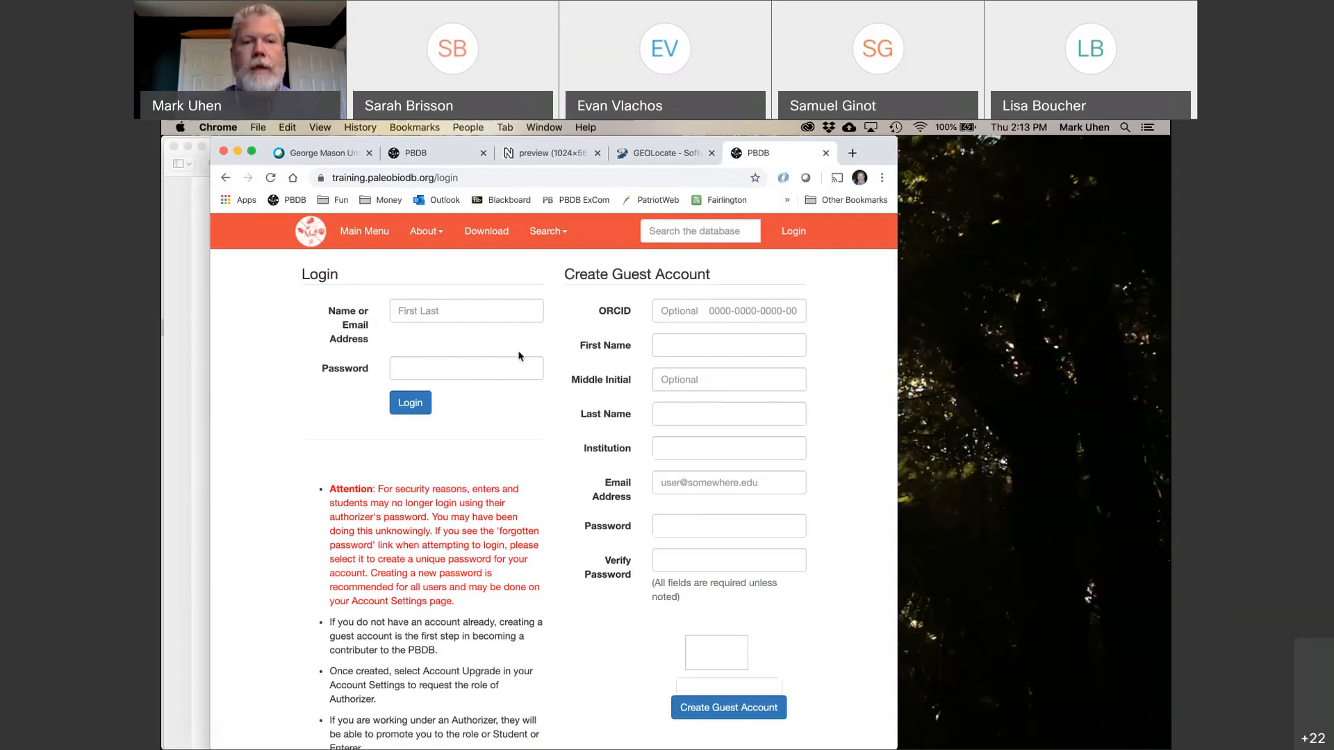
Compare the main database with the training site, and open the join page from the main site's home page.
{"action": "left_click", "coordinate": [447, 153]}
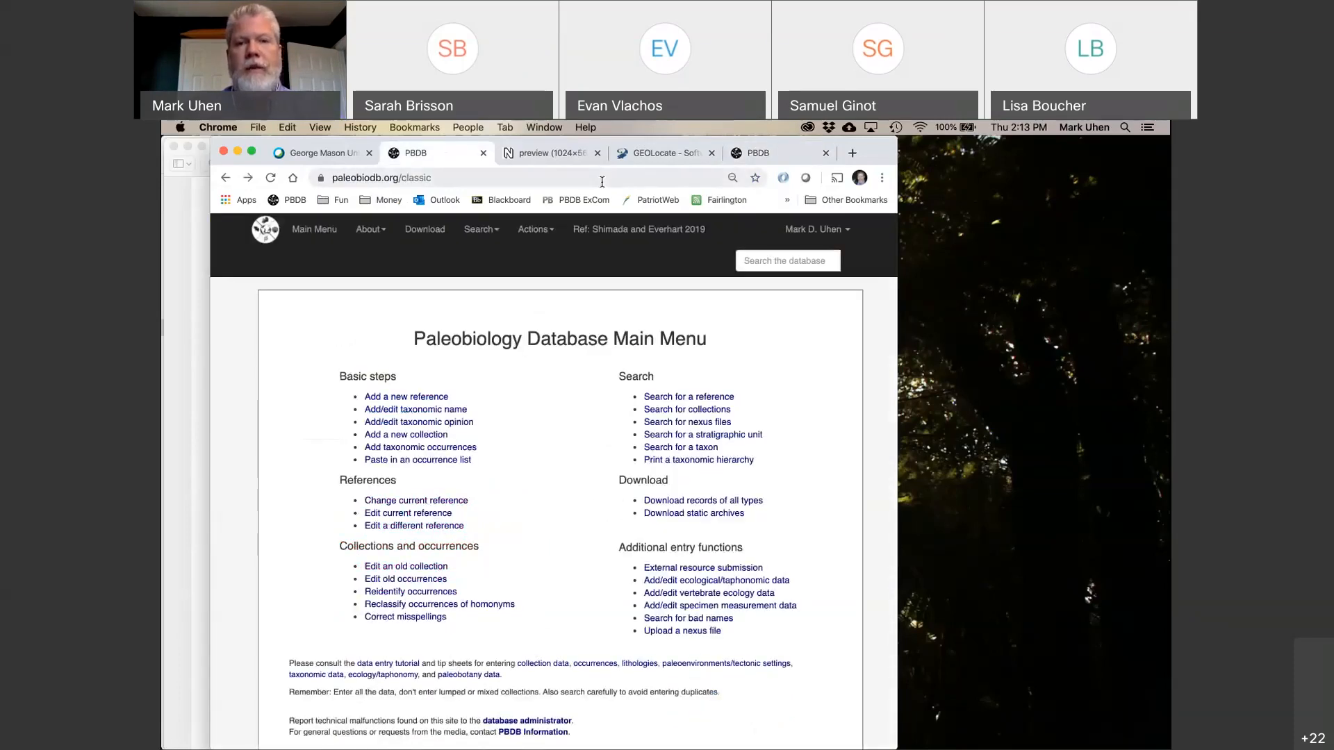
{"action": "left_click", "coordinate": [791, 156]}
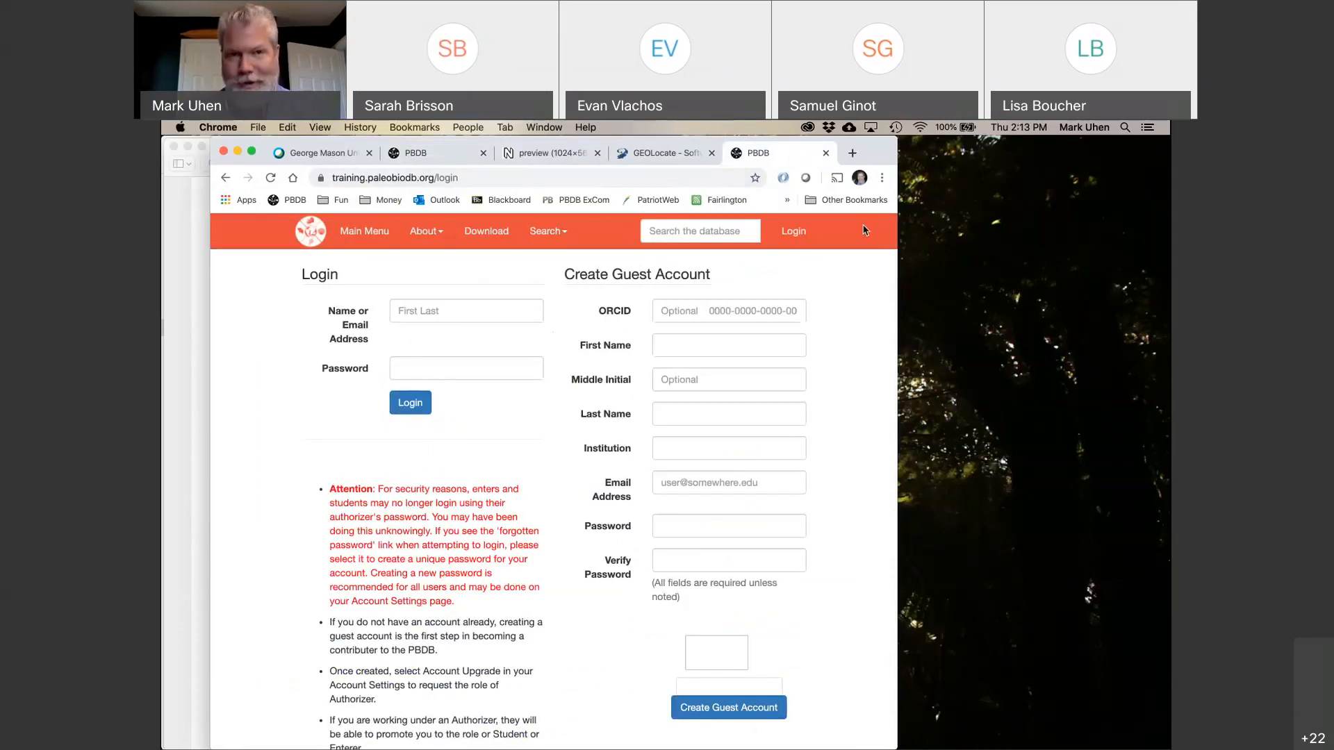
{"action": "left_click", "coordinate": [455, 159]}
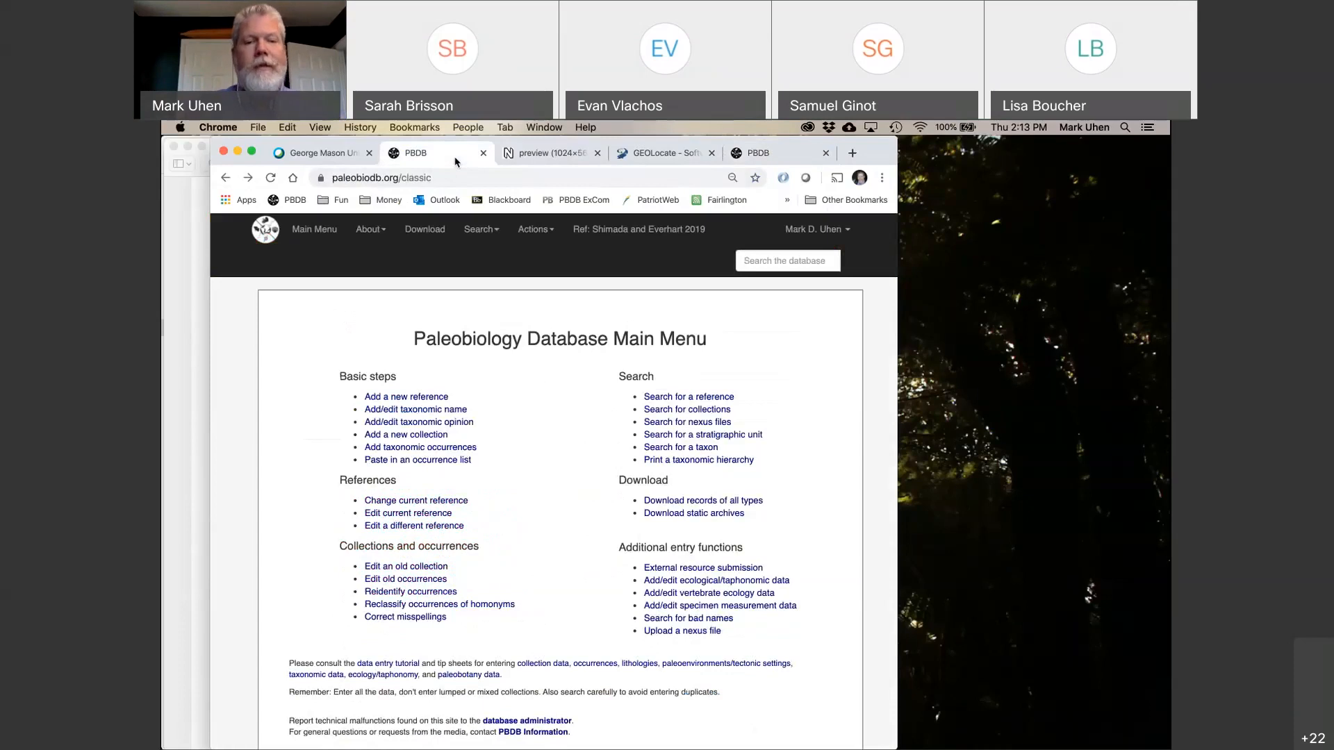
{"action": "left_click", "coordinate": [260, 229]}
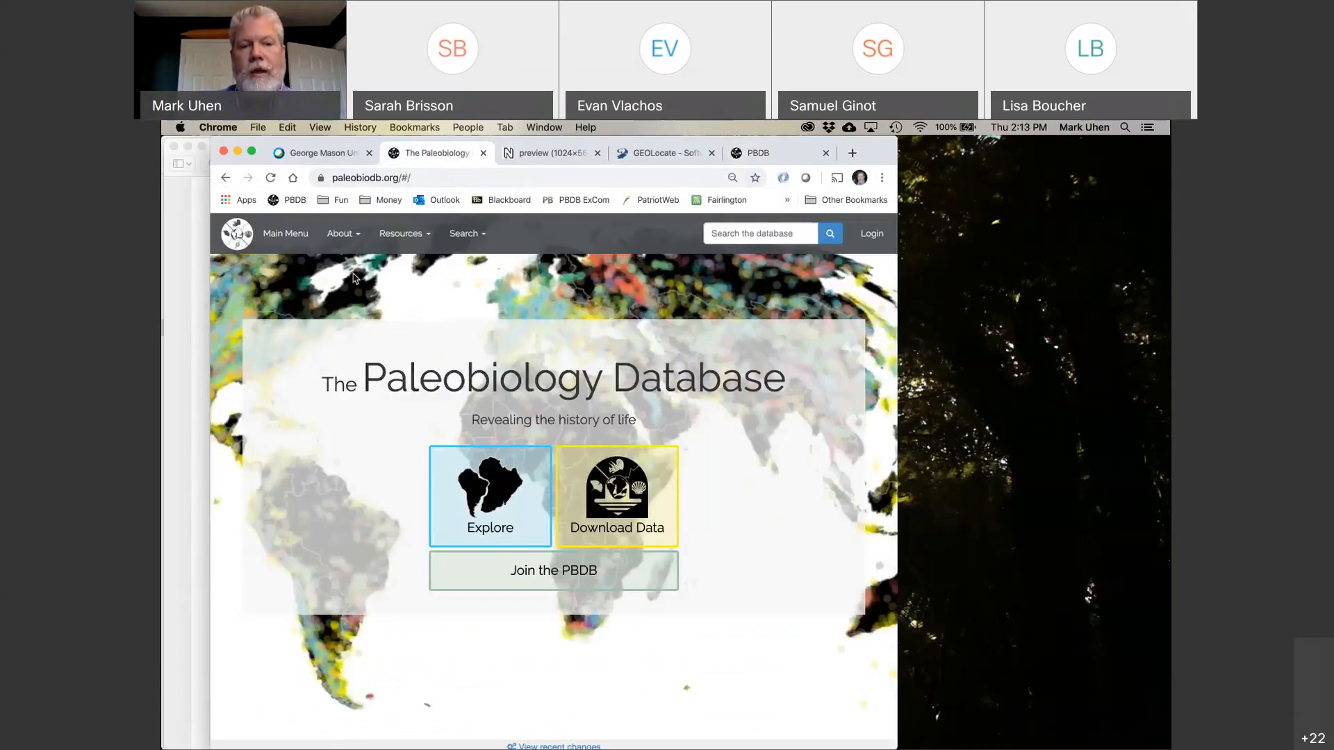
{"action": "left_click", "coordinate": [557, 571]}
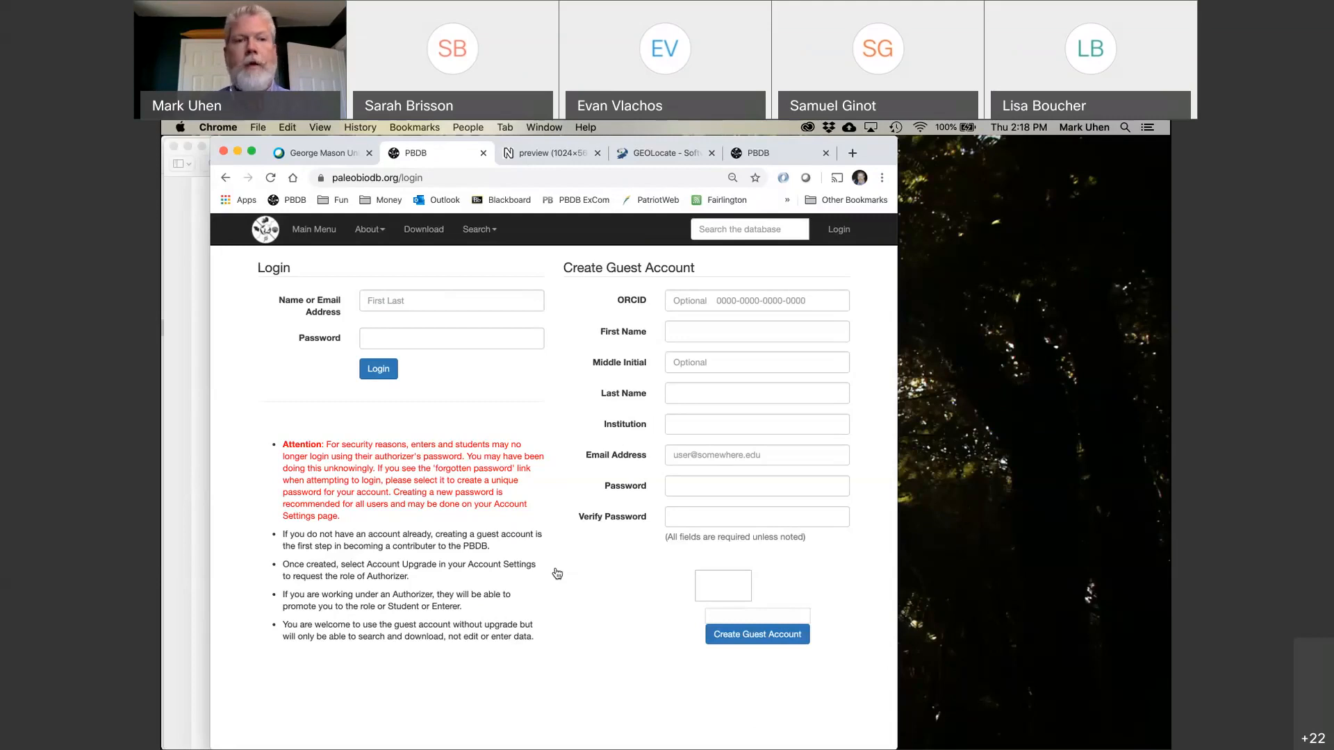
Return to the home page, open the Web Apps resources and look through the available apps.
{"action": "left_click", "coordinate": [267, 232]}
{"action": "left_click", "coordinate": [426, 234]}
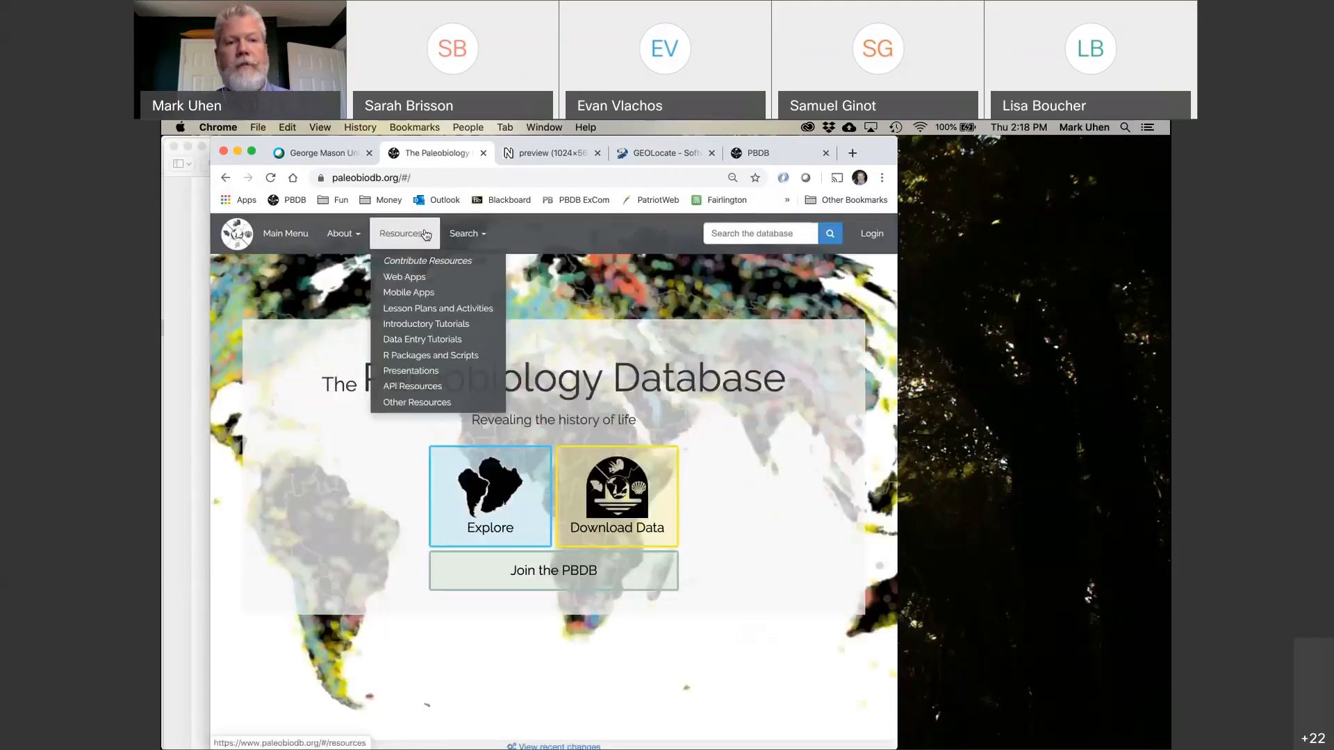
{"action": "left_click", "coordinate": [425, 276]}
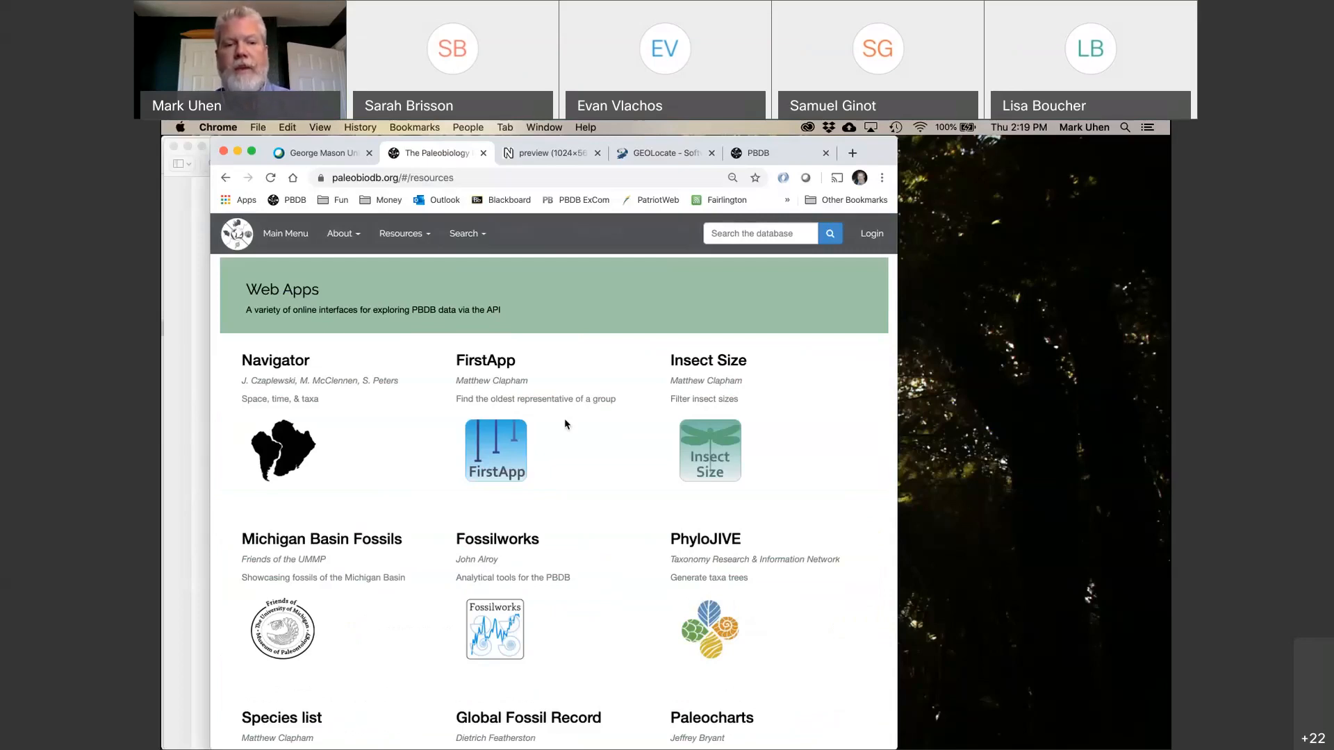
{"action": "scroll", "coordinate": [554, 631], "scroll_direction": "down", "scroll_amount": 2}
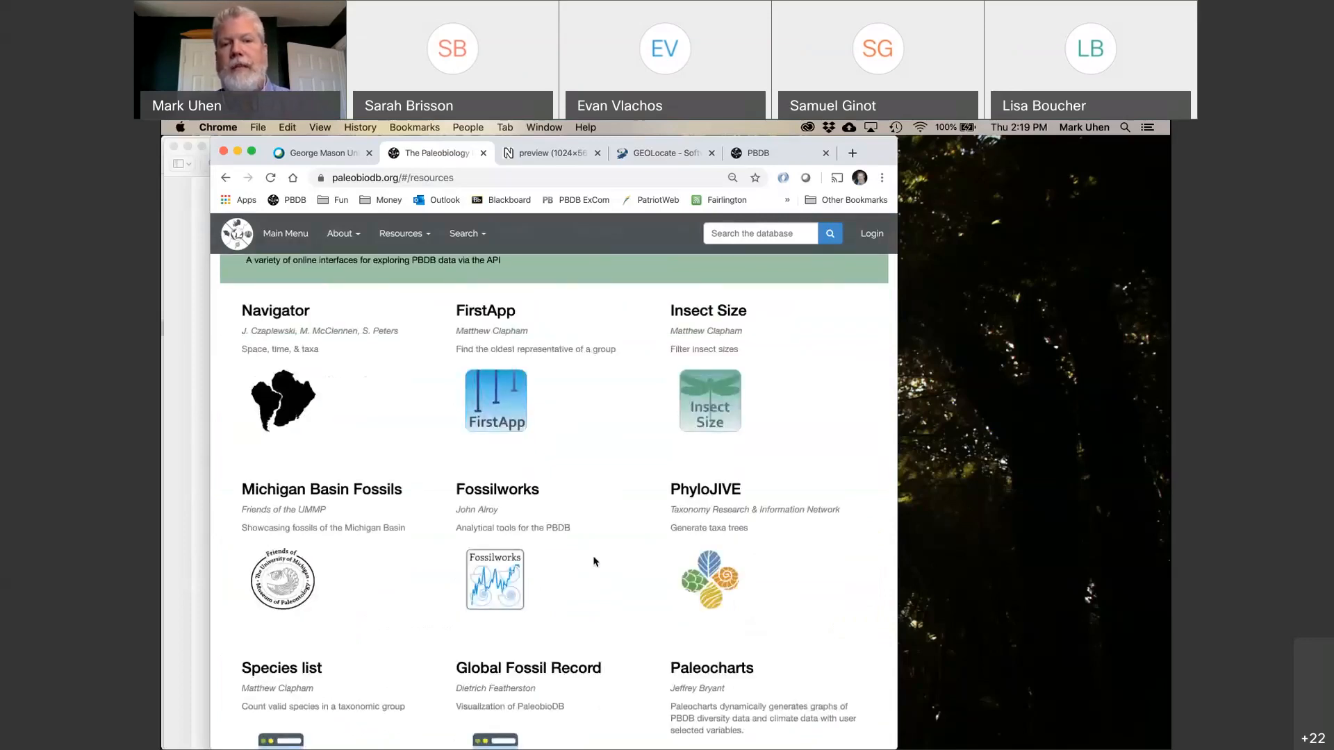
{"action": "scroll", "coordinate": [500, 640], "scroll_direction": "down", "scroll_amount": 1}
{"action": "scroll", "coordinate": [500, 640], "scroll_direction": "down", "scroll_amount": 5}
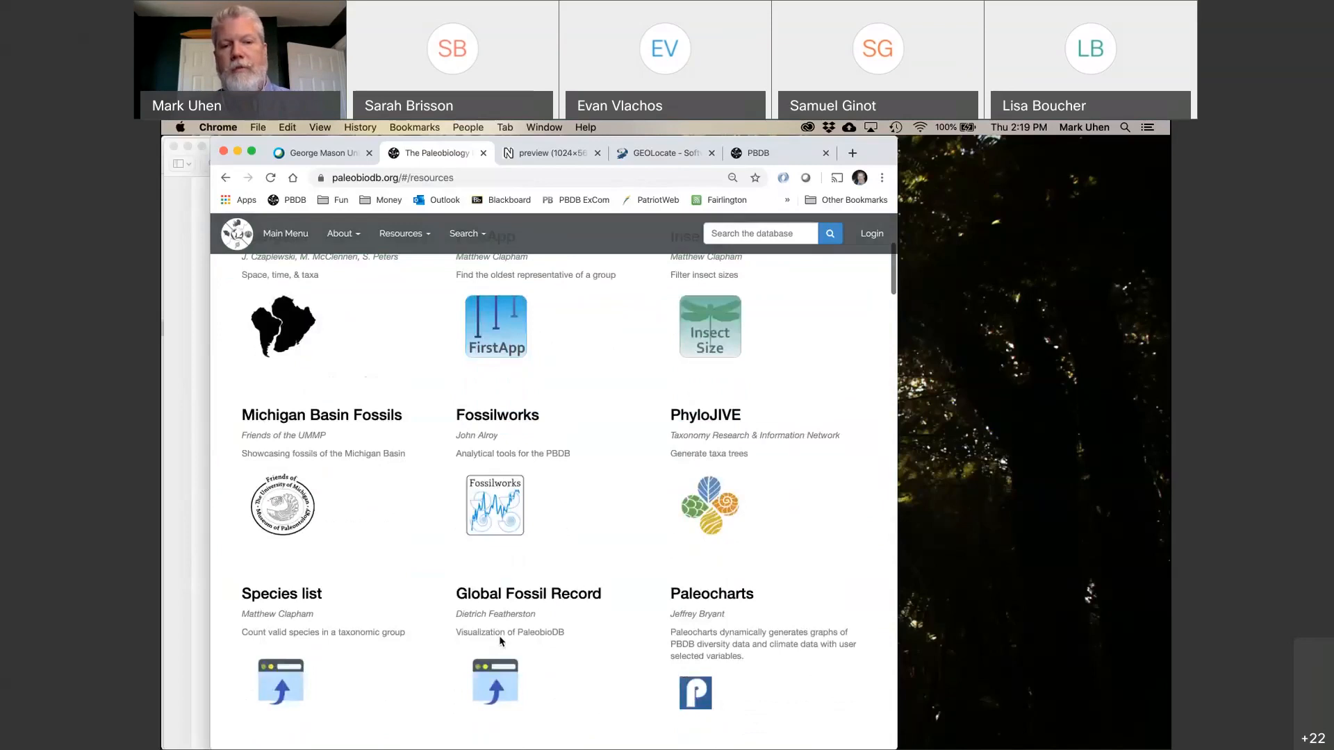
{"action": "scroll", "coordinate": [500, 641], "scroll_direction": "up", "scroll_amount": 2}
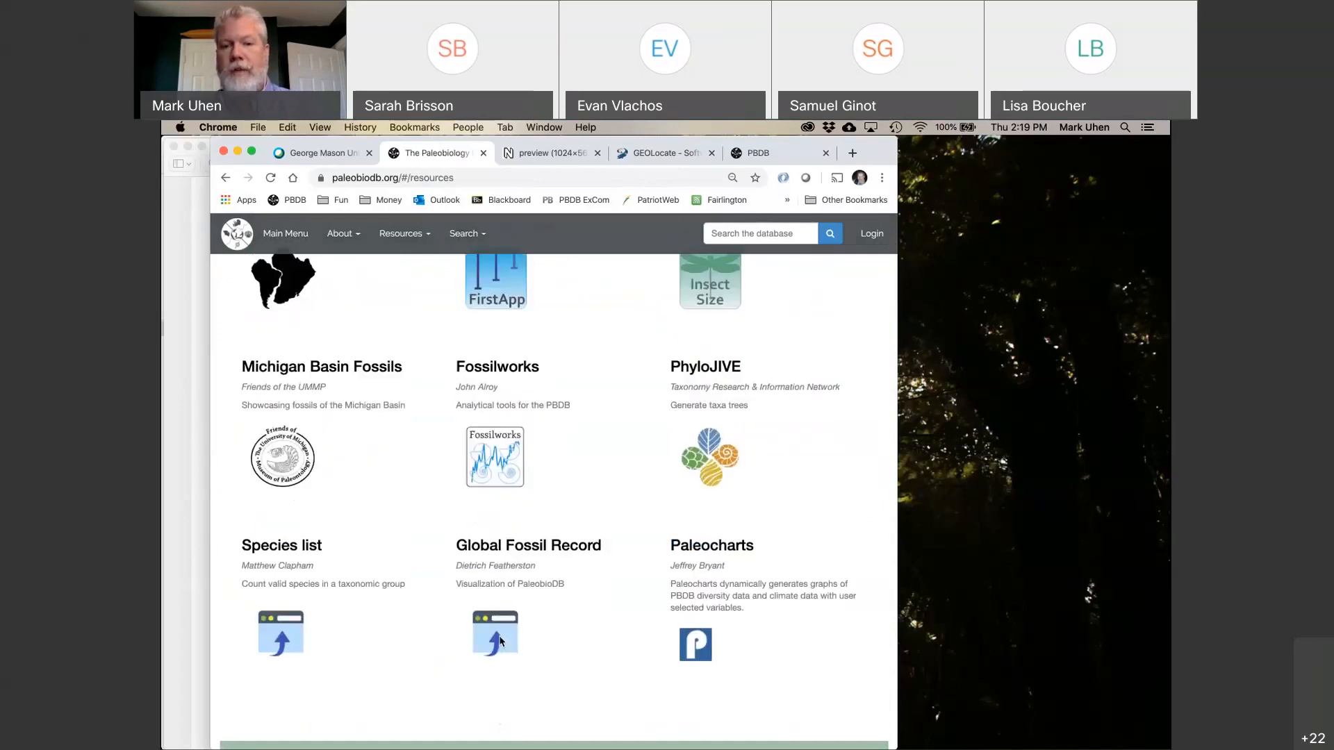
{"action": "scroll", "coordinate": [500, 640], "scroll_direction": "up", "scroll_amount": 10}
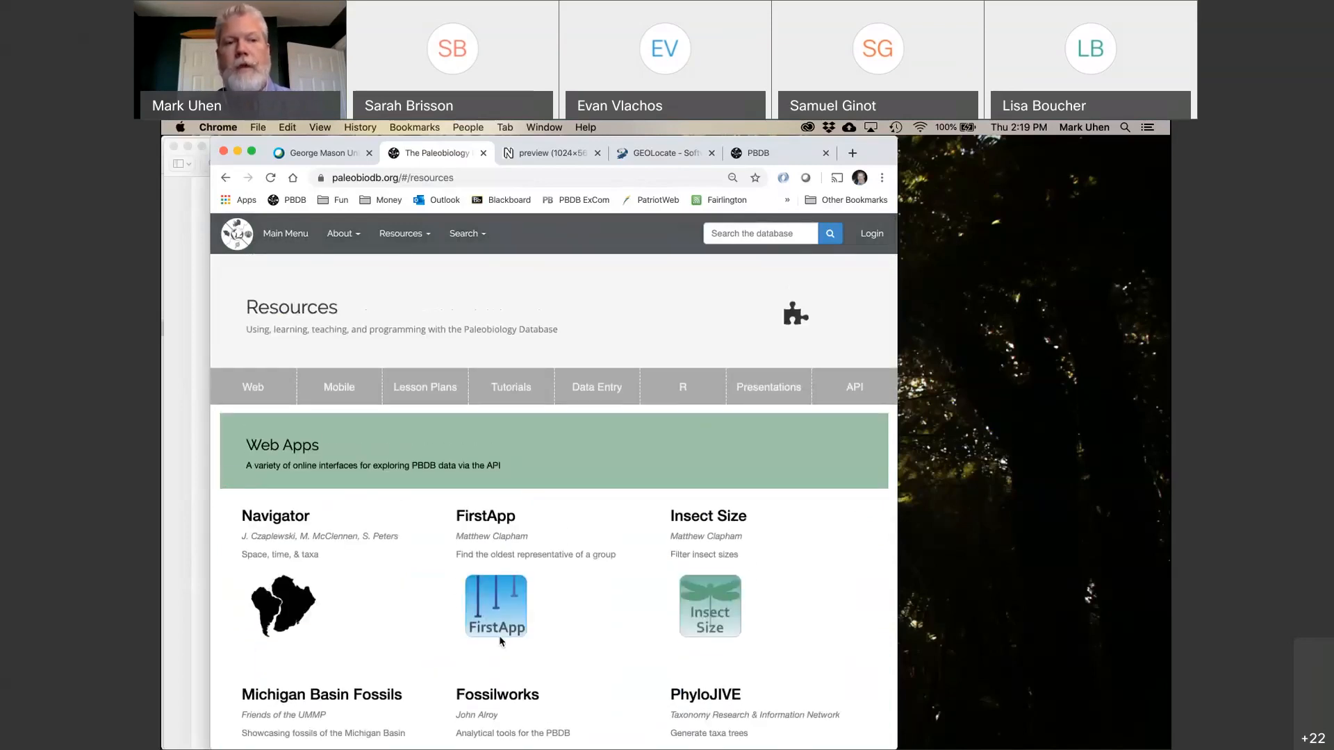
Open the contributed resource submission form, look over its fields and return to the main menu.
{"action": "left_click", "coordinate": [405, 235]}
{"action": "left_click", "coordinate": [407, 260]}
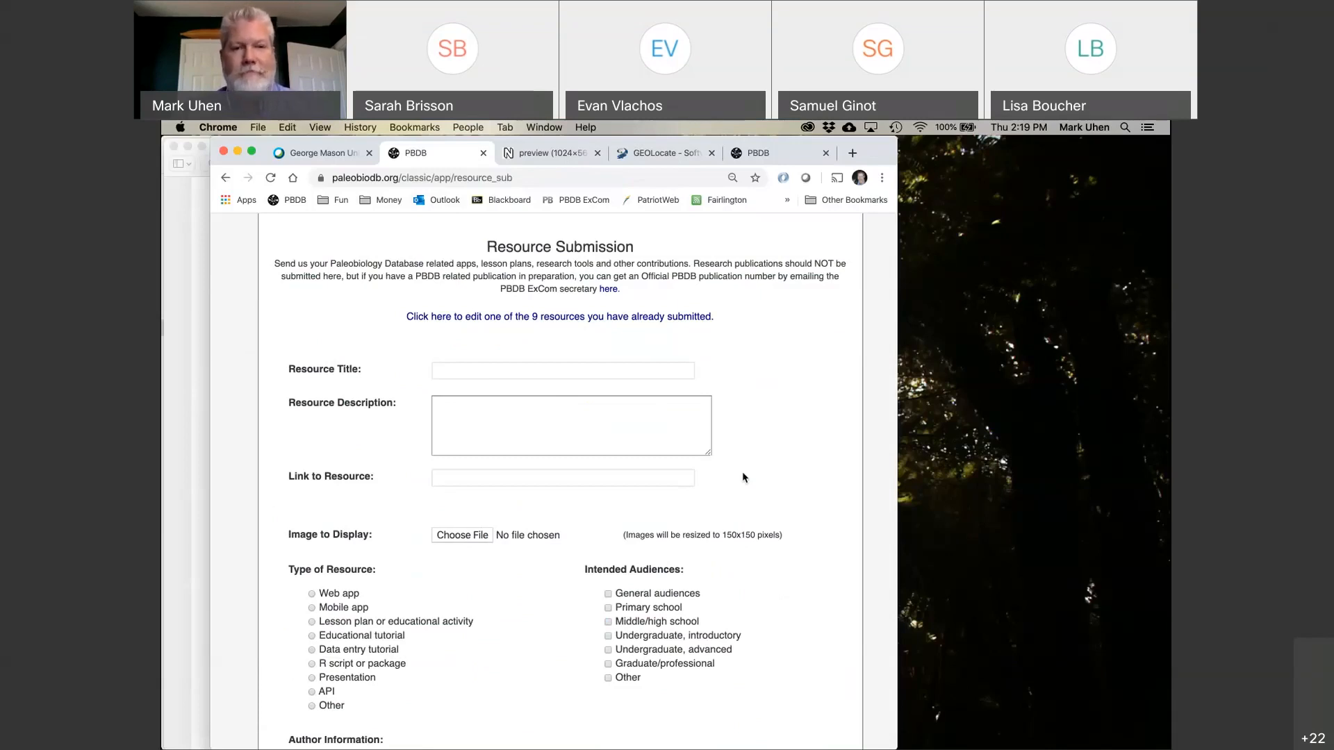
{"action": "scroll", "coordinate": [743, 477], "scroll_direction": "up", "scroll_amount": 3}
{"action": "left_click", "coordinate": [316, 229]}
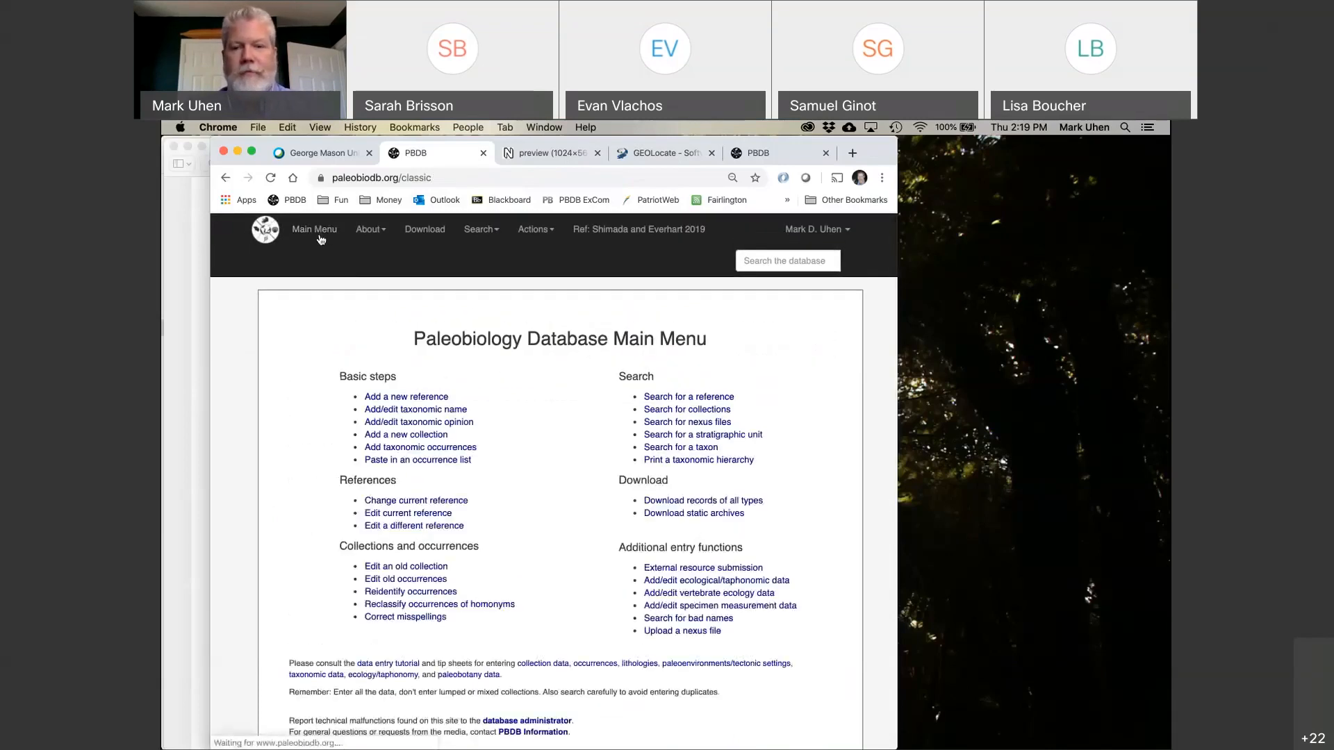